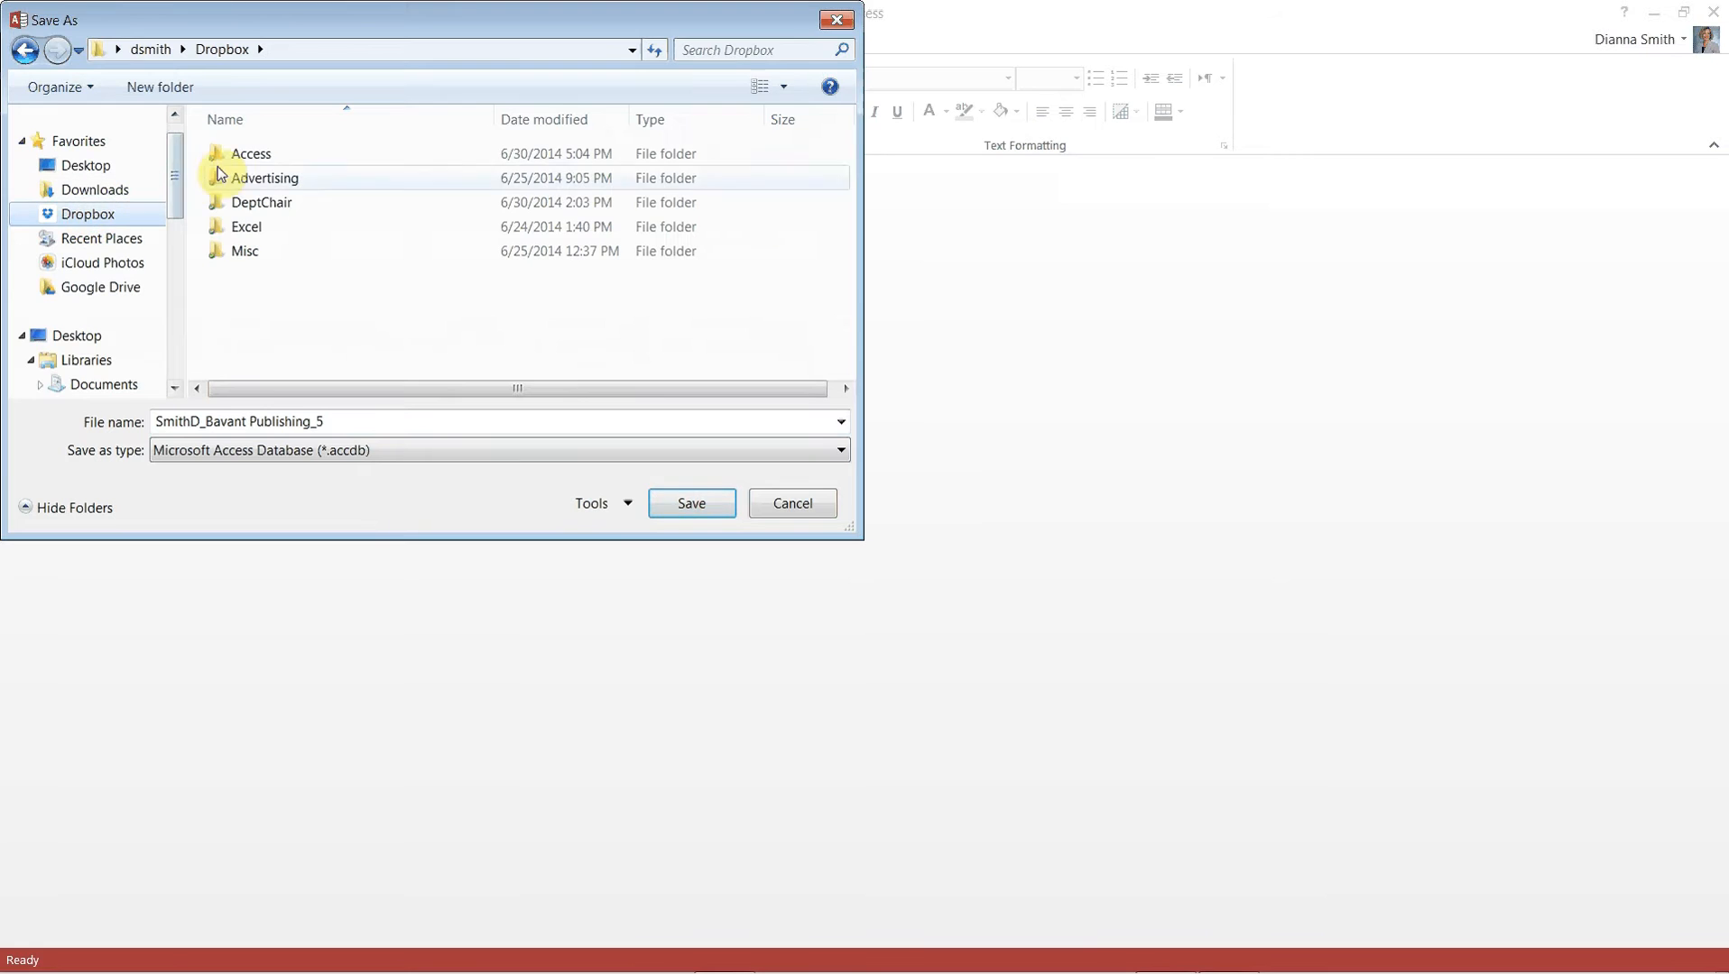
Browse to the Access\Work folder in Dropbox and create a folder named Ch 6 there.
double_click(244, 157)
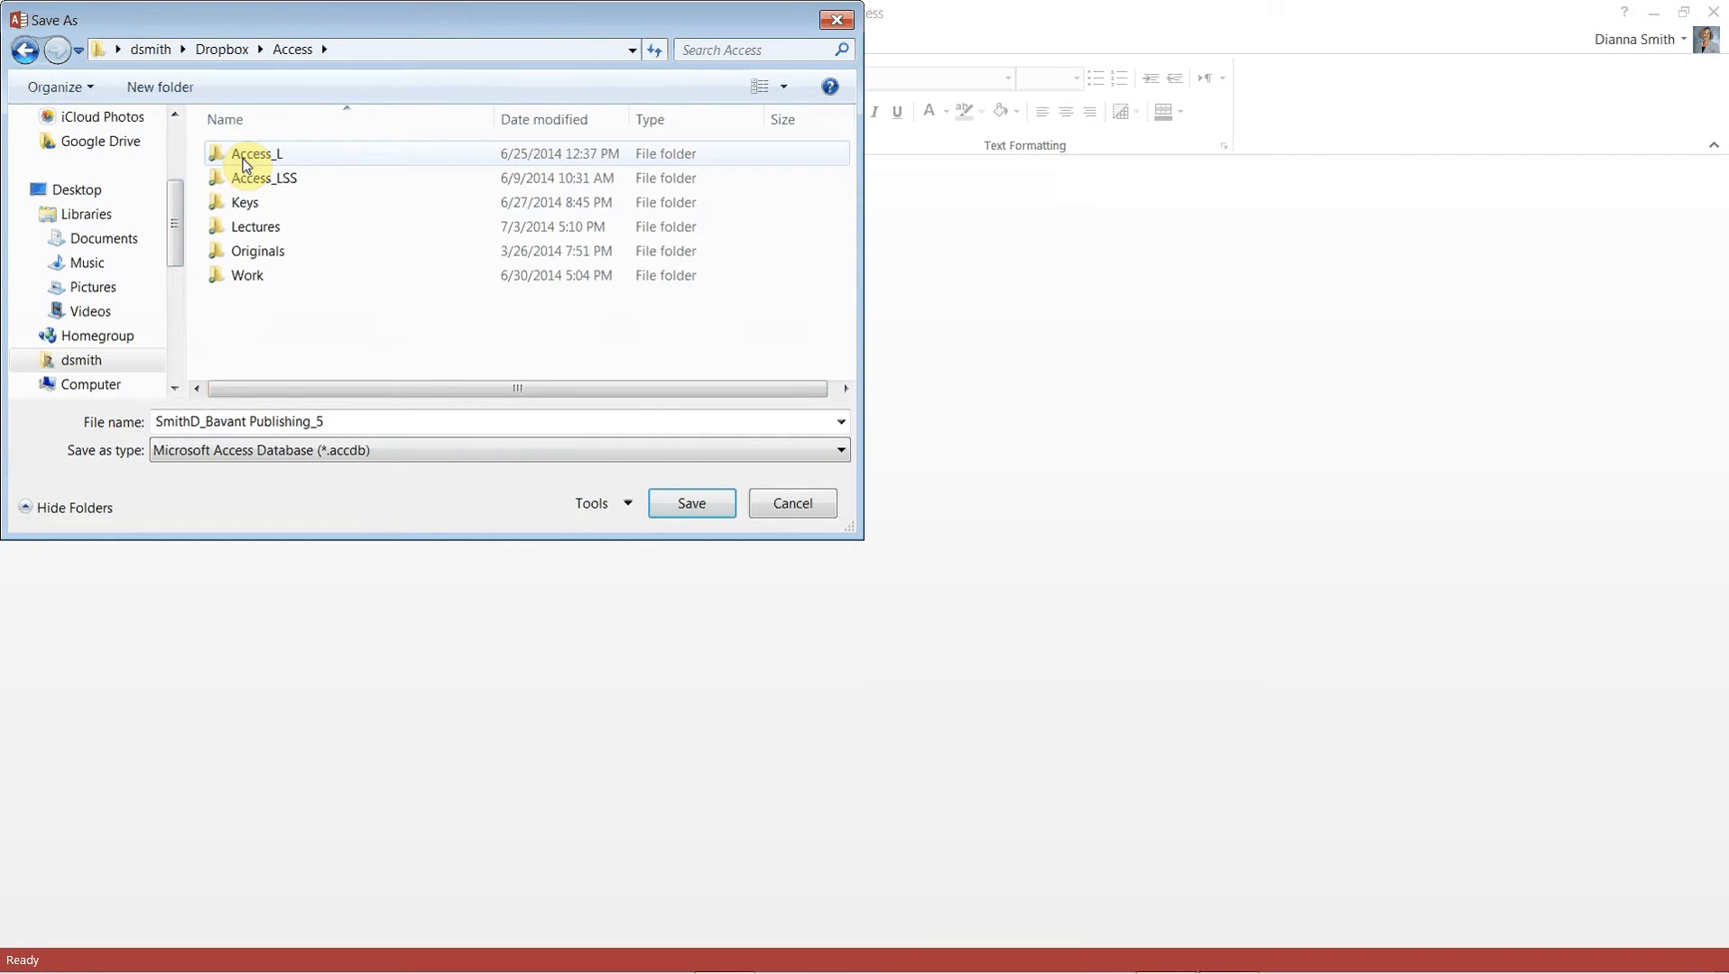
double_click(235, 277)
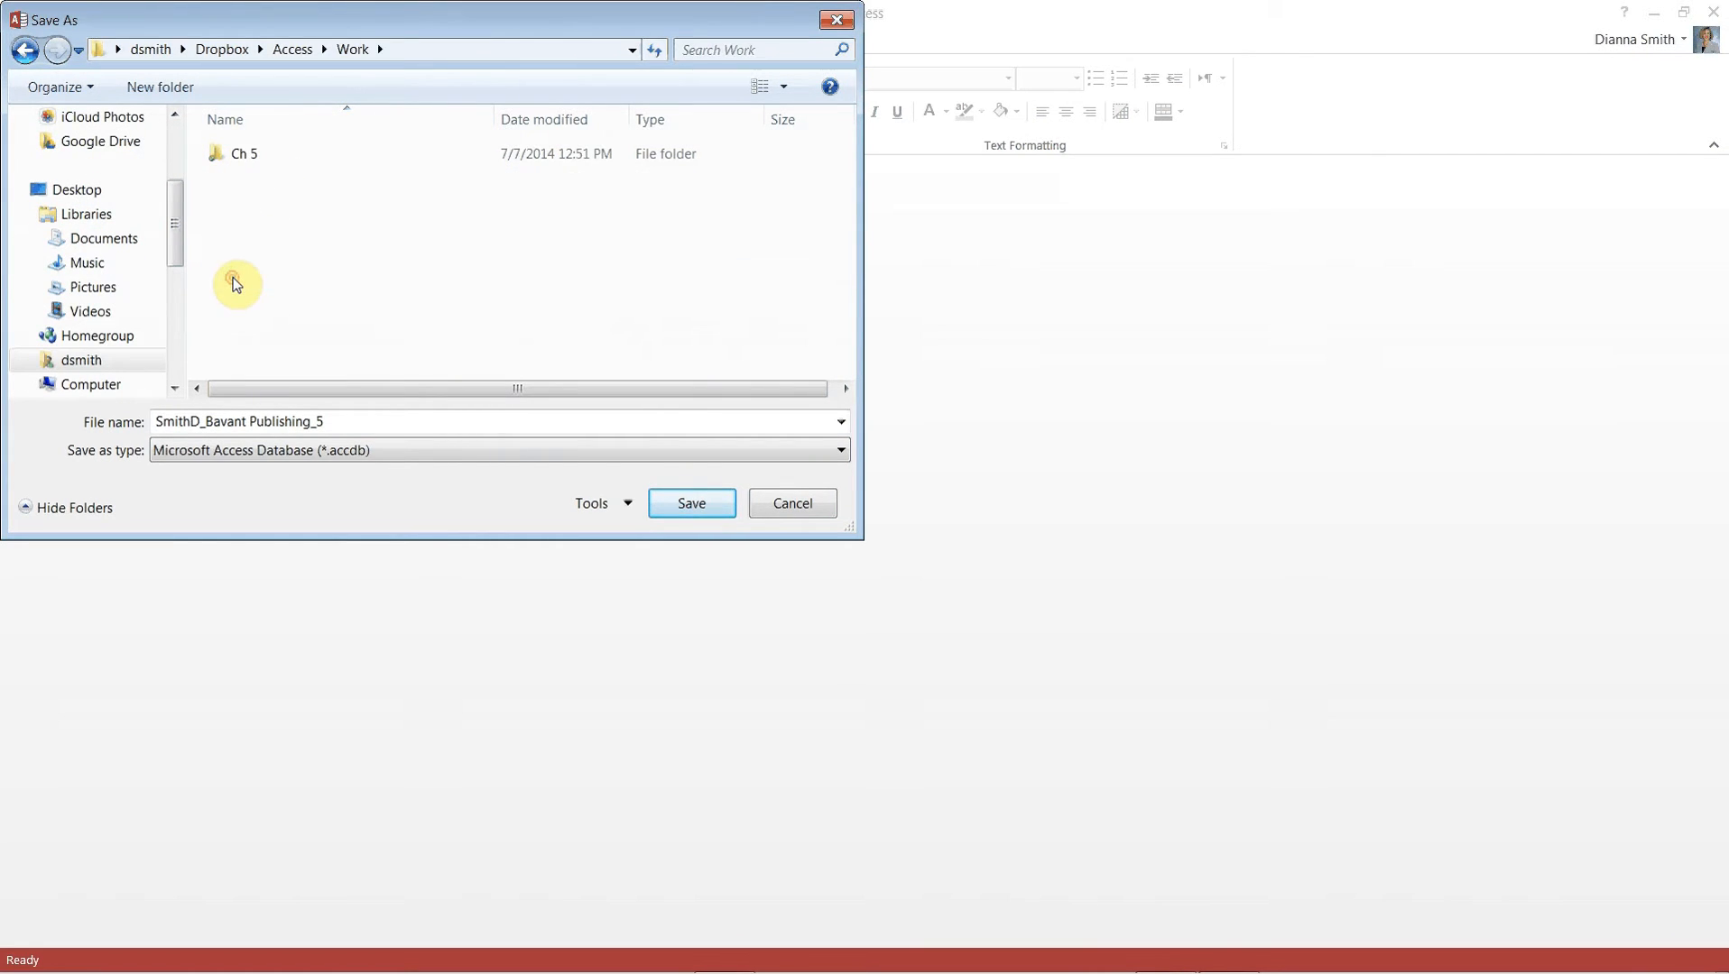
left_click(187, 87)
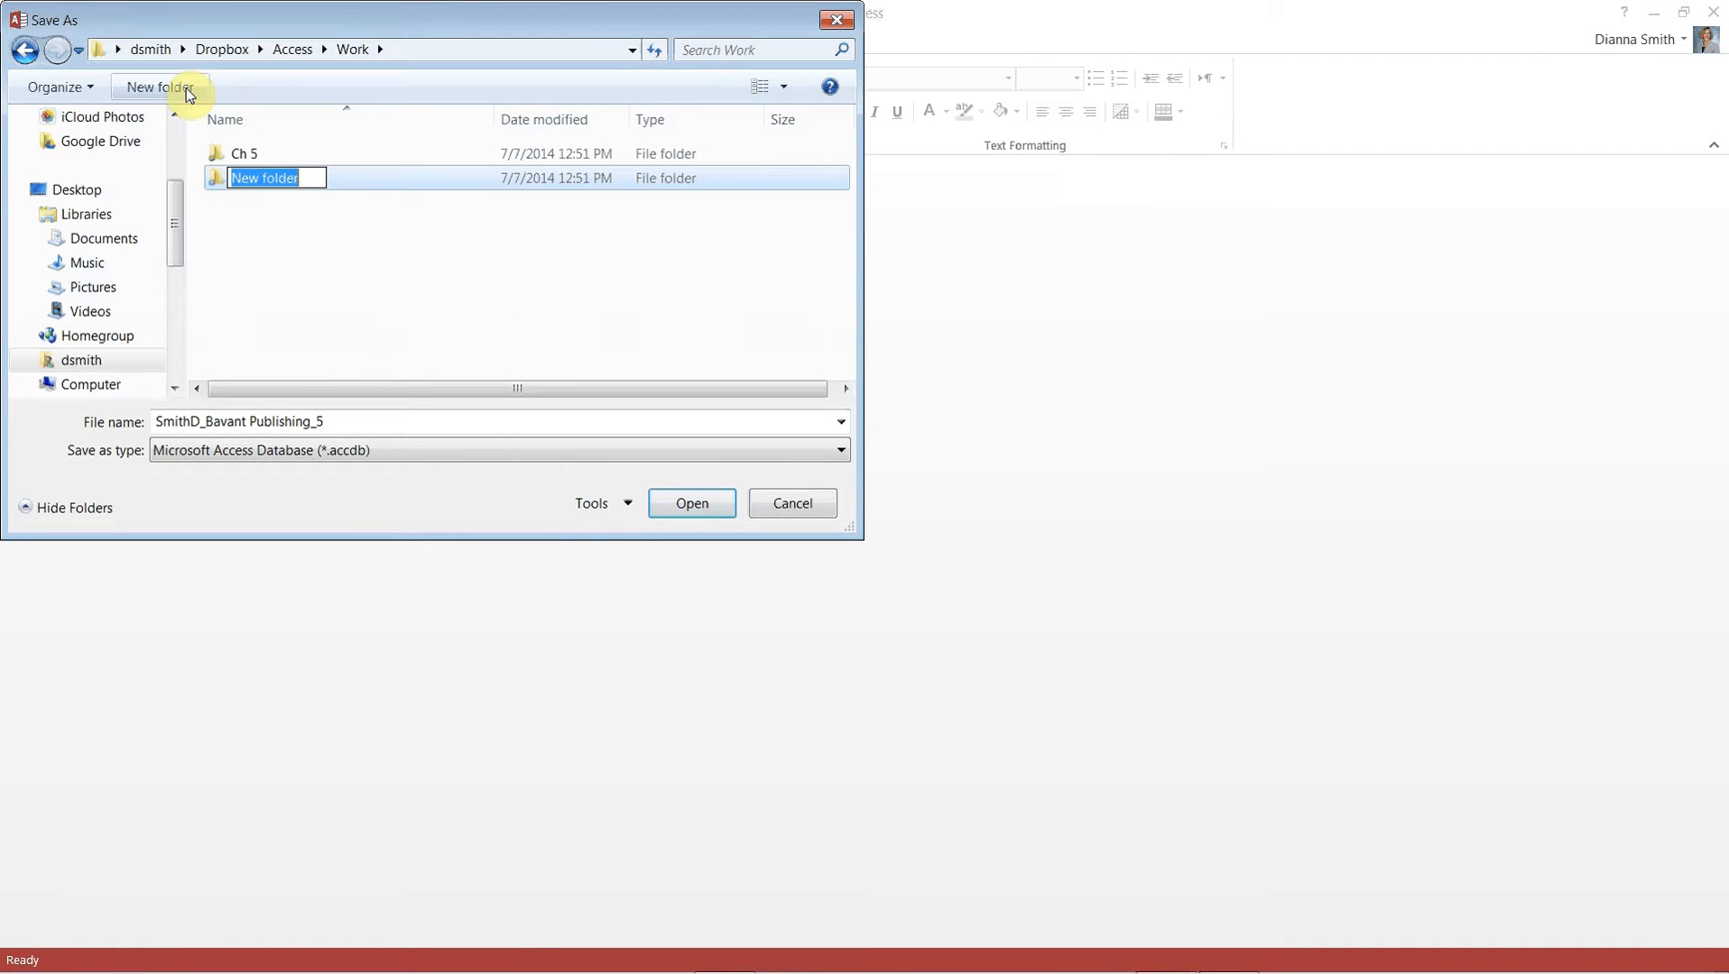
type("Ch 6")
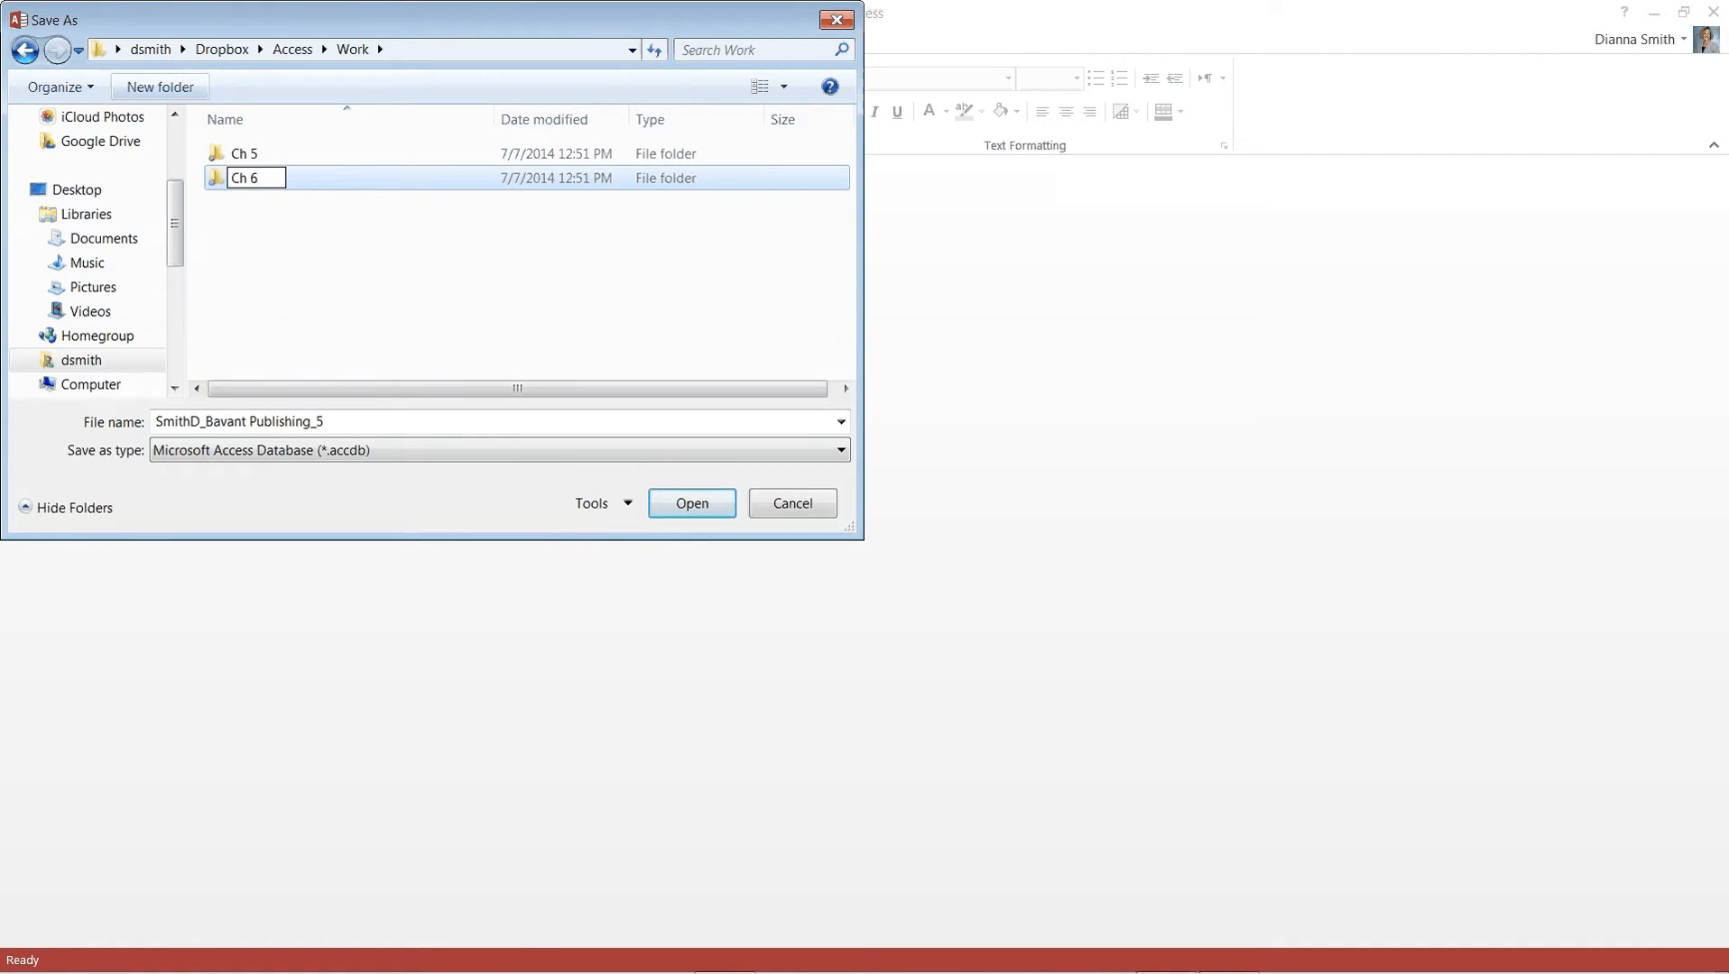
Change the number ending the Bavant Publishing file name to 6 and save the database in the Ch 6 folder.
left_click(352, 424)
left_click(354, 425)
left_click(354, 425)
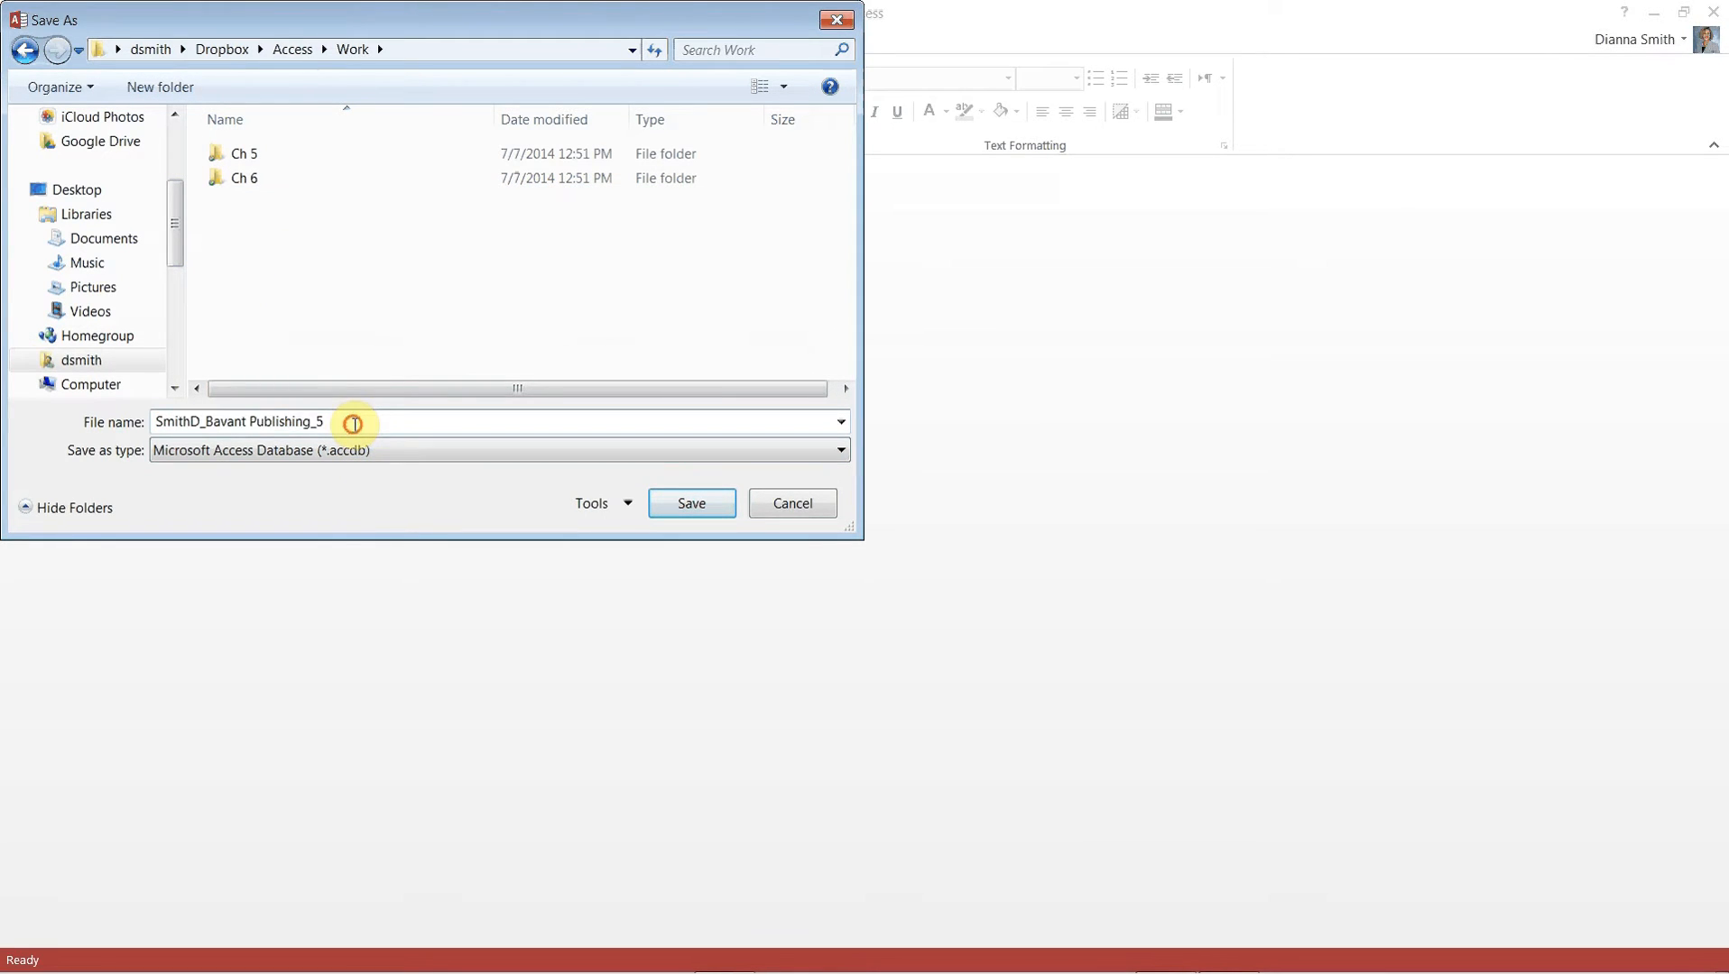
key("BackSpace")
type("6")
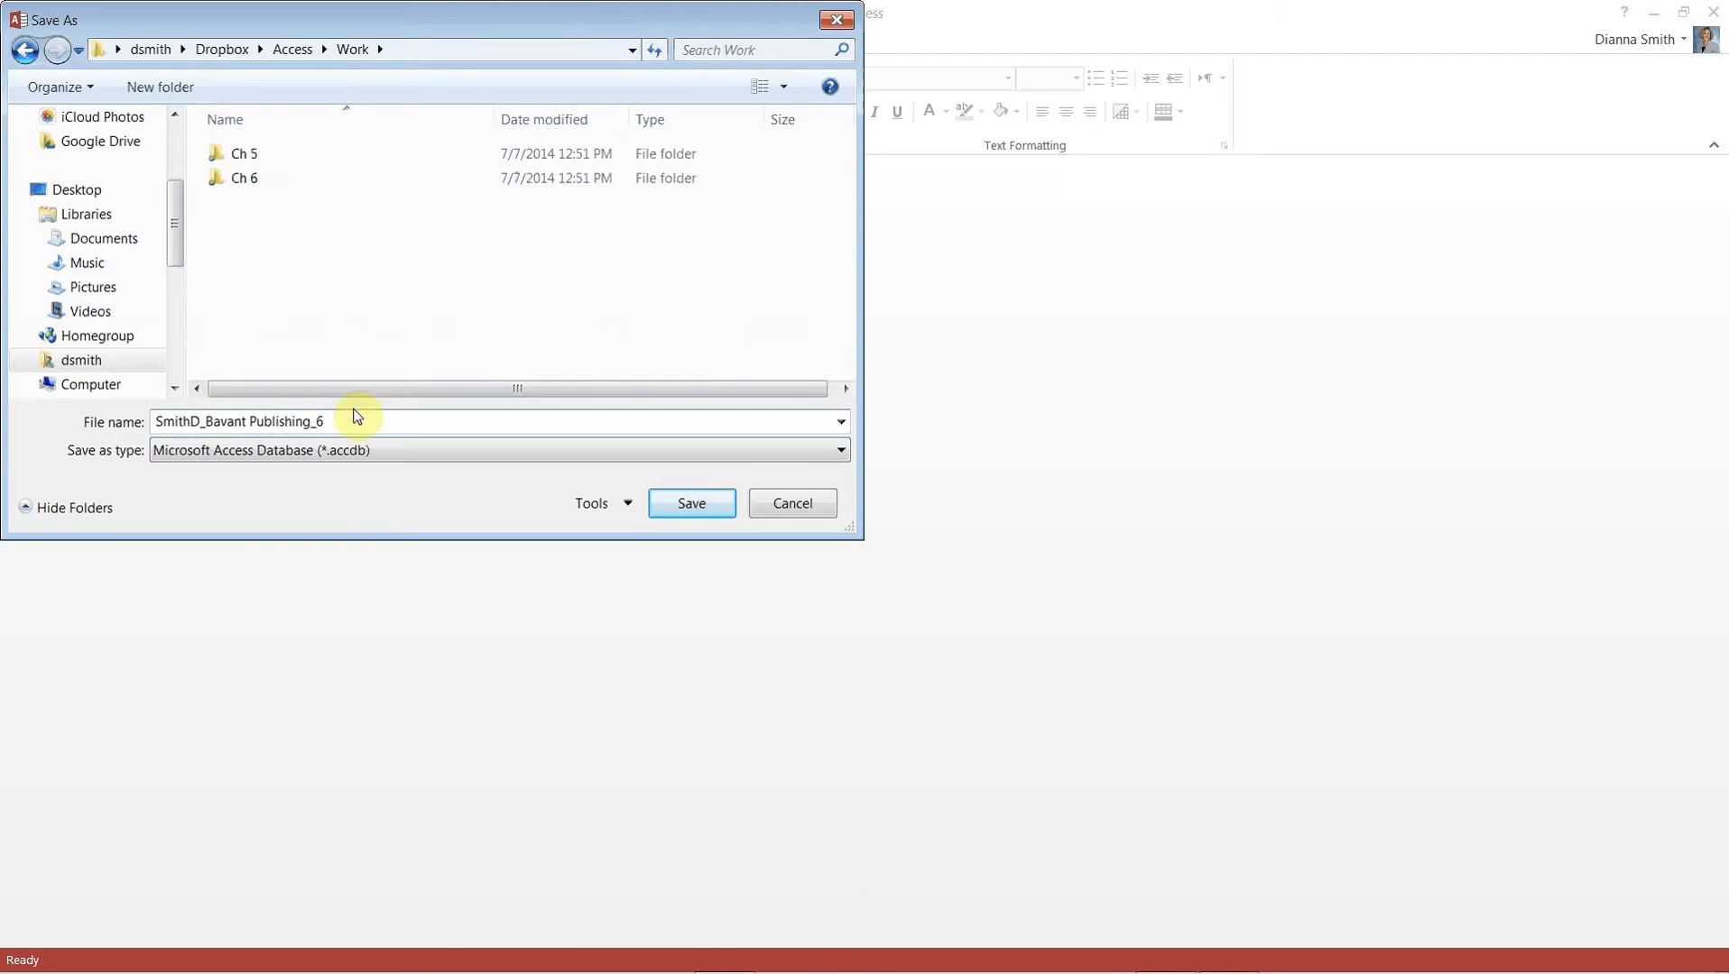
double_click(247, 181)
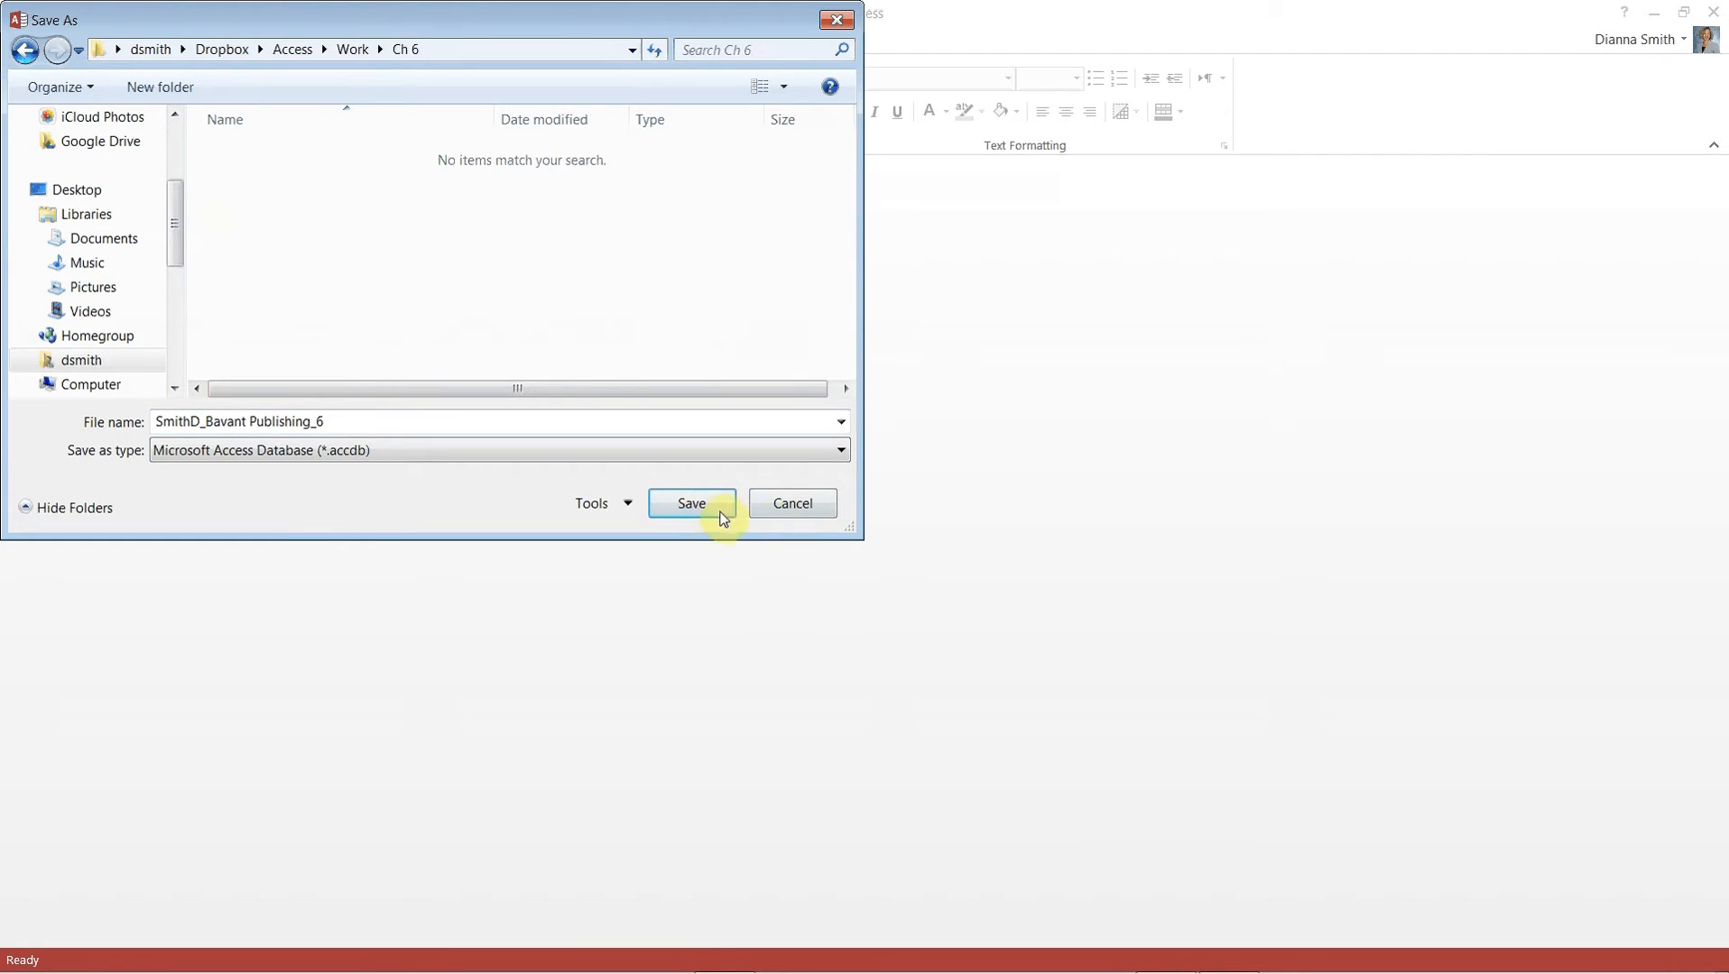
left_click(692, 514)
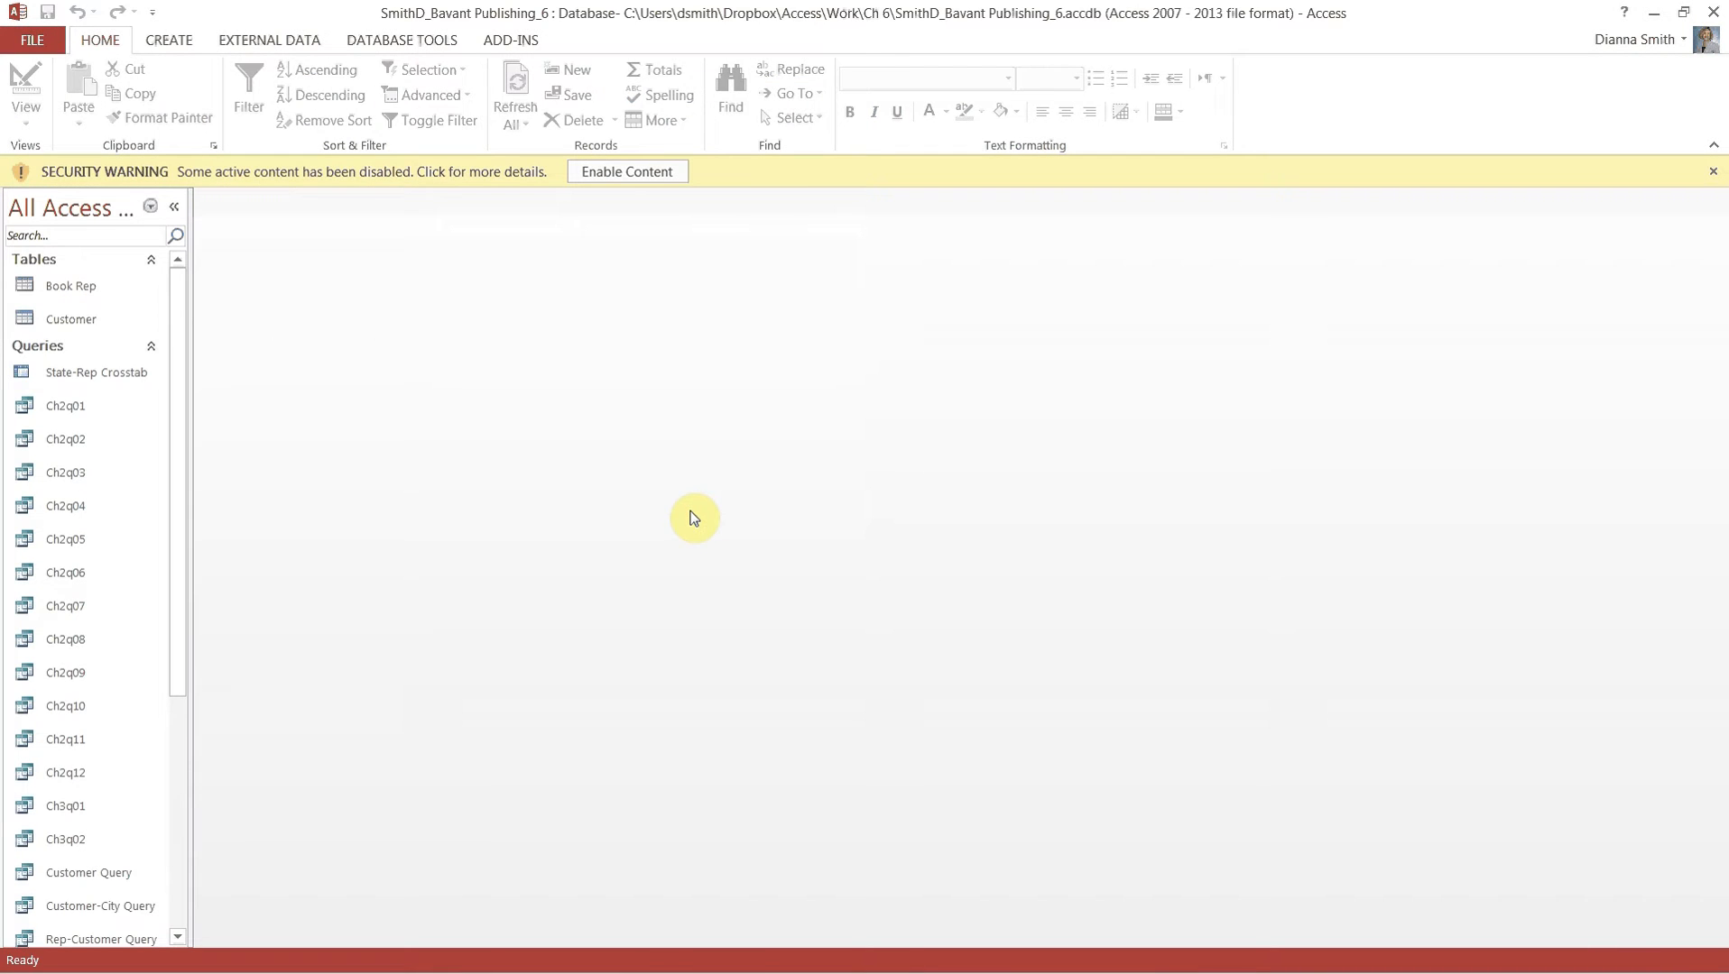
Enable the database's disabled active content and collapse the Navigation Pane.
left_click(628, 178)
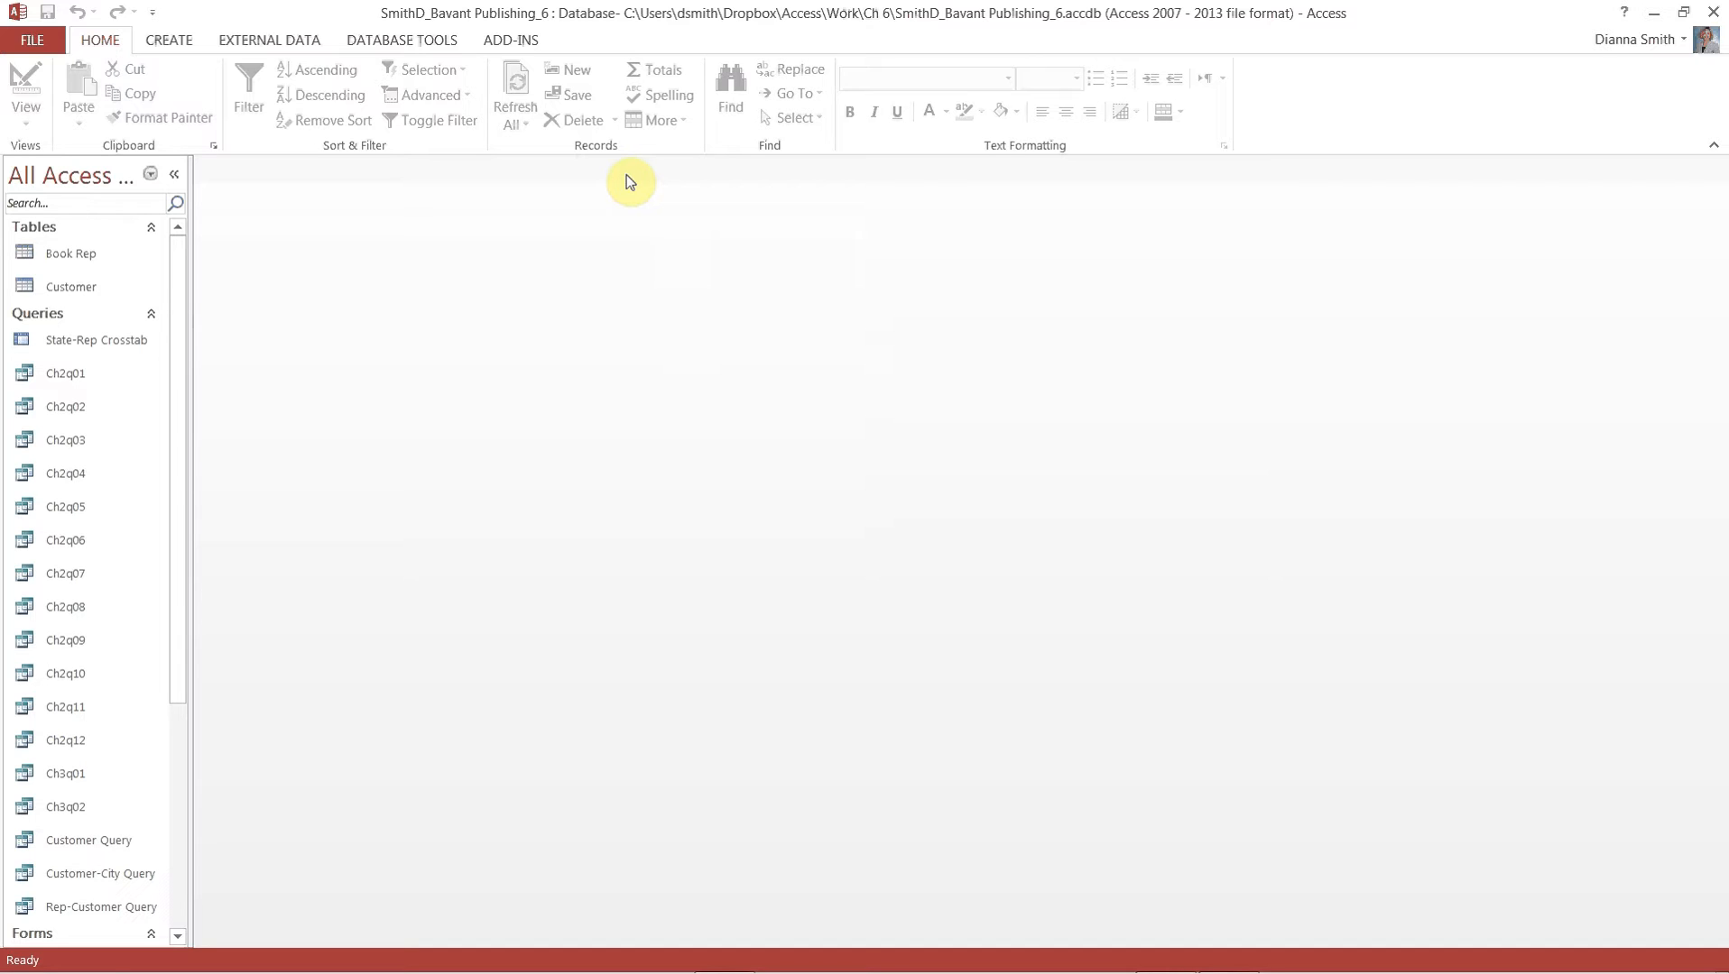
left_click(181, 171)
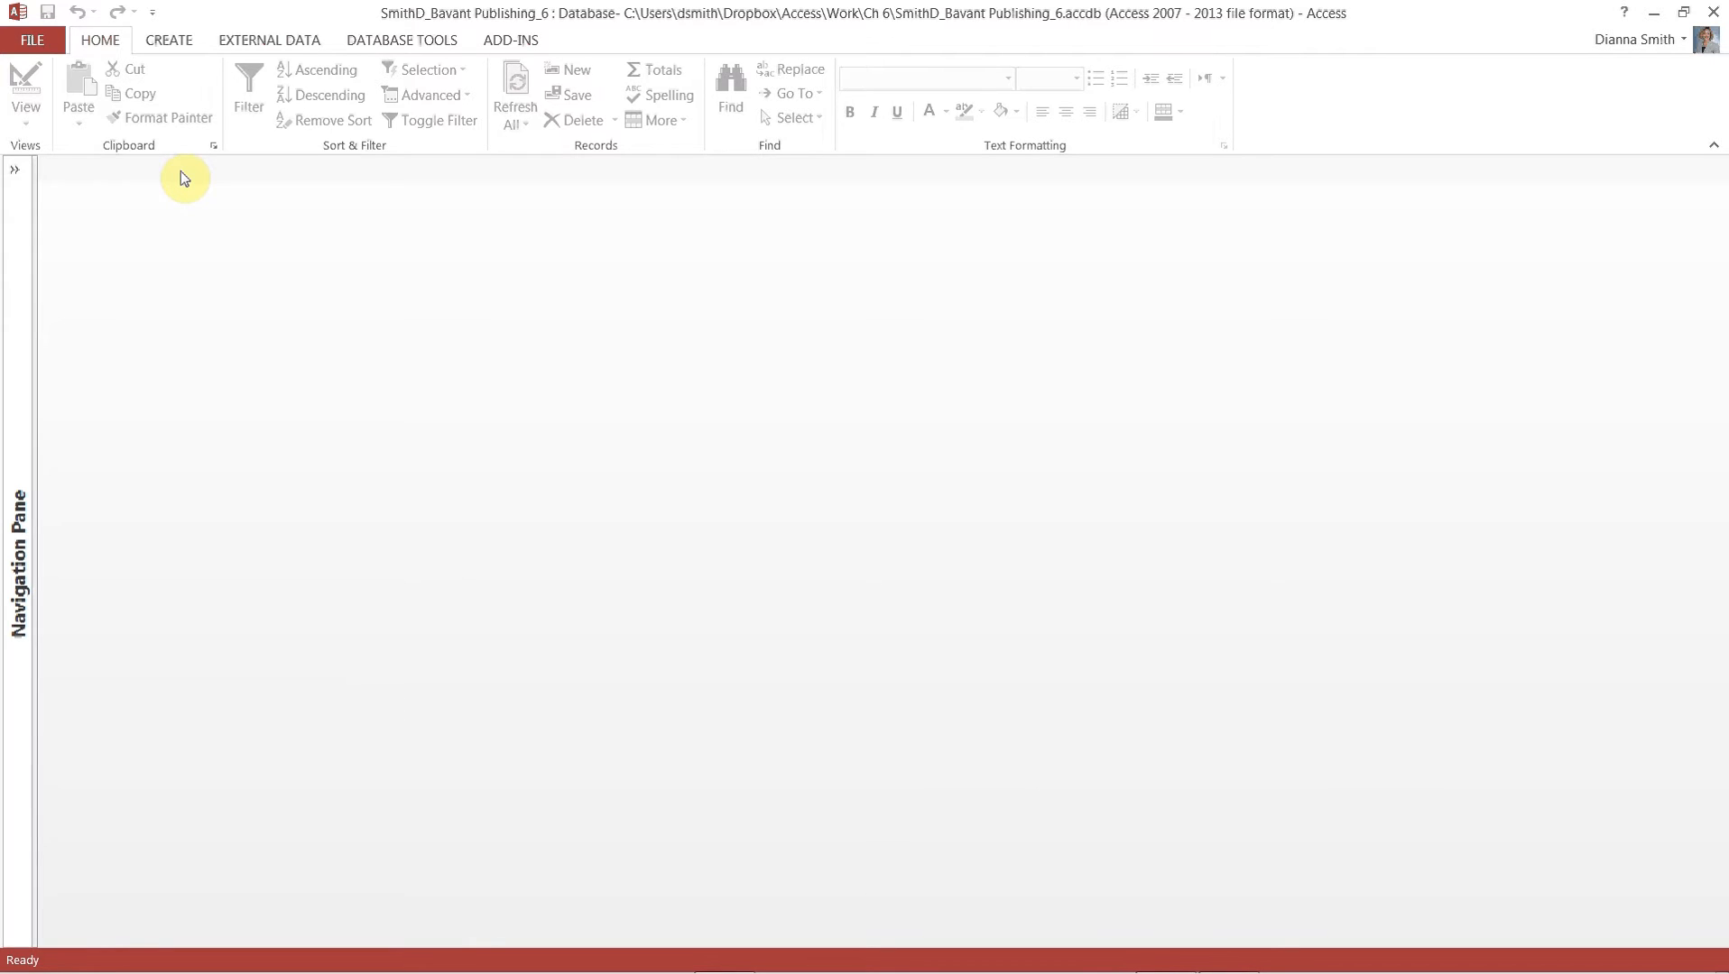
Create a new table in Design view with Seminar Code as its first field, keeping the Short Text data type.
left_click(181, 47)
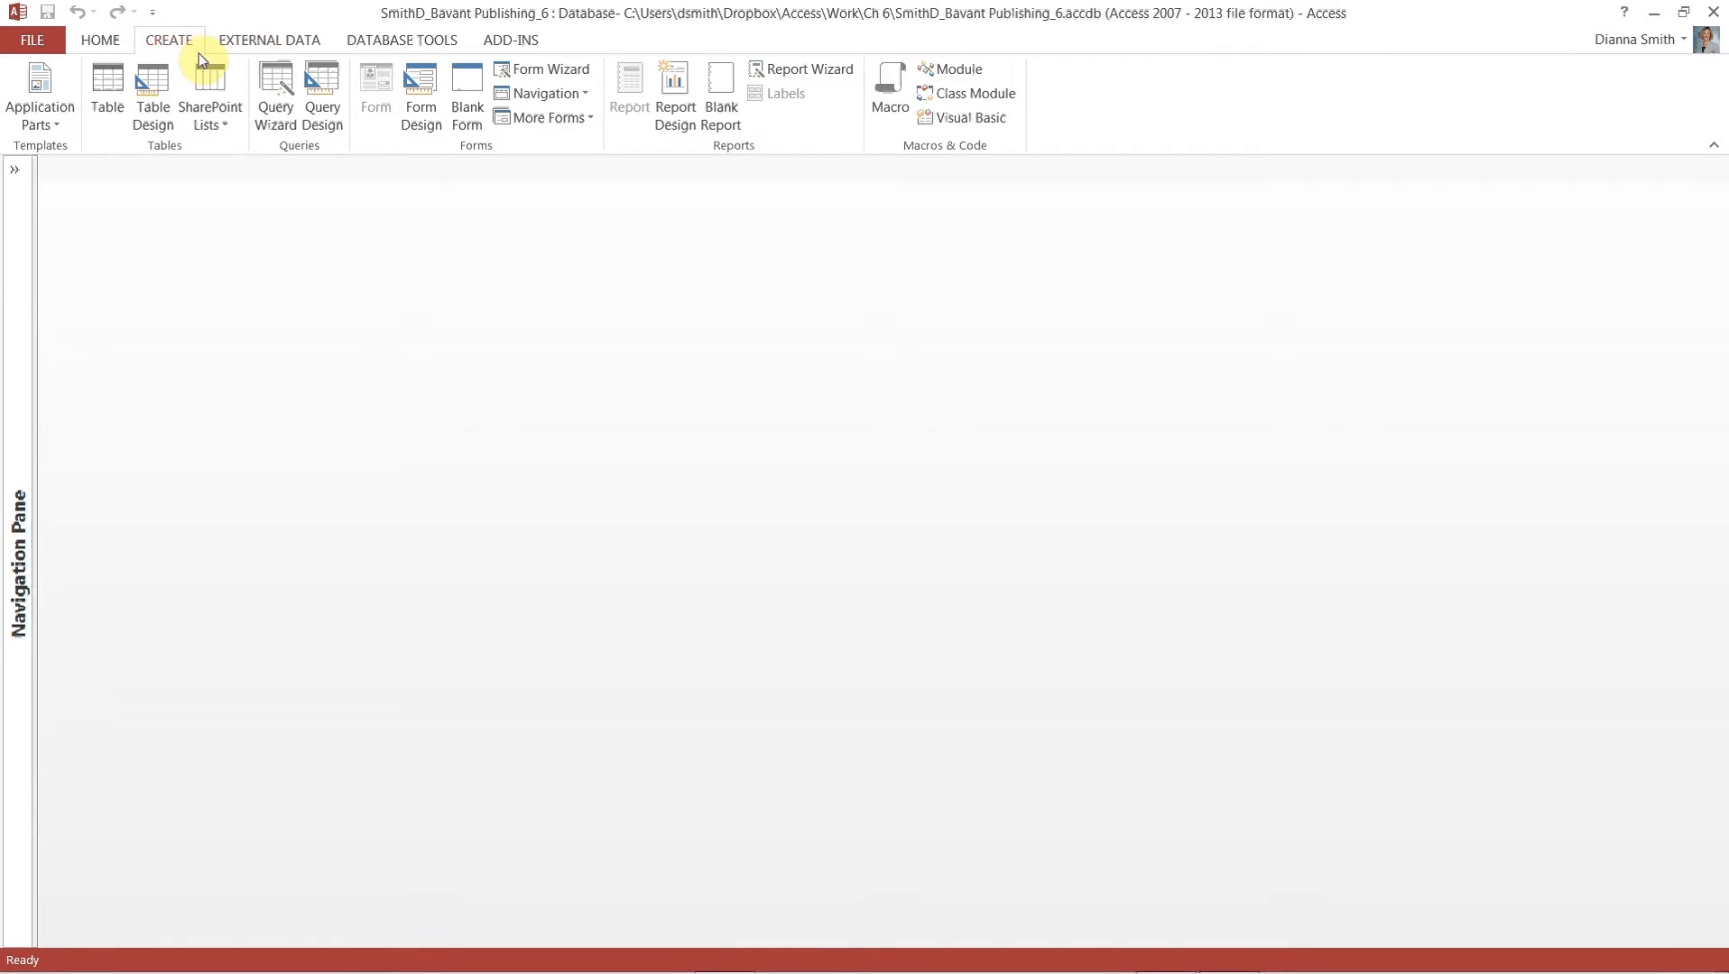
left_click(149, 102)
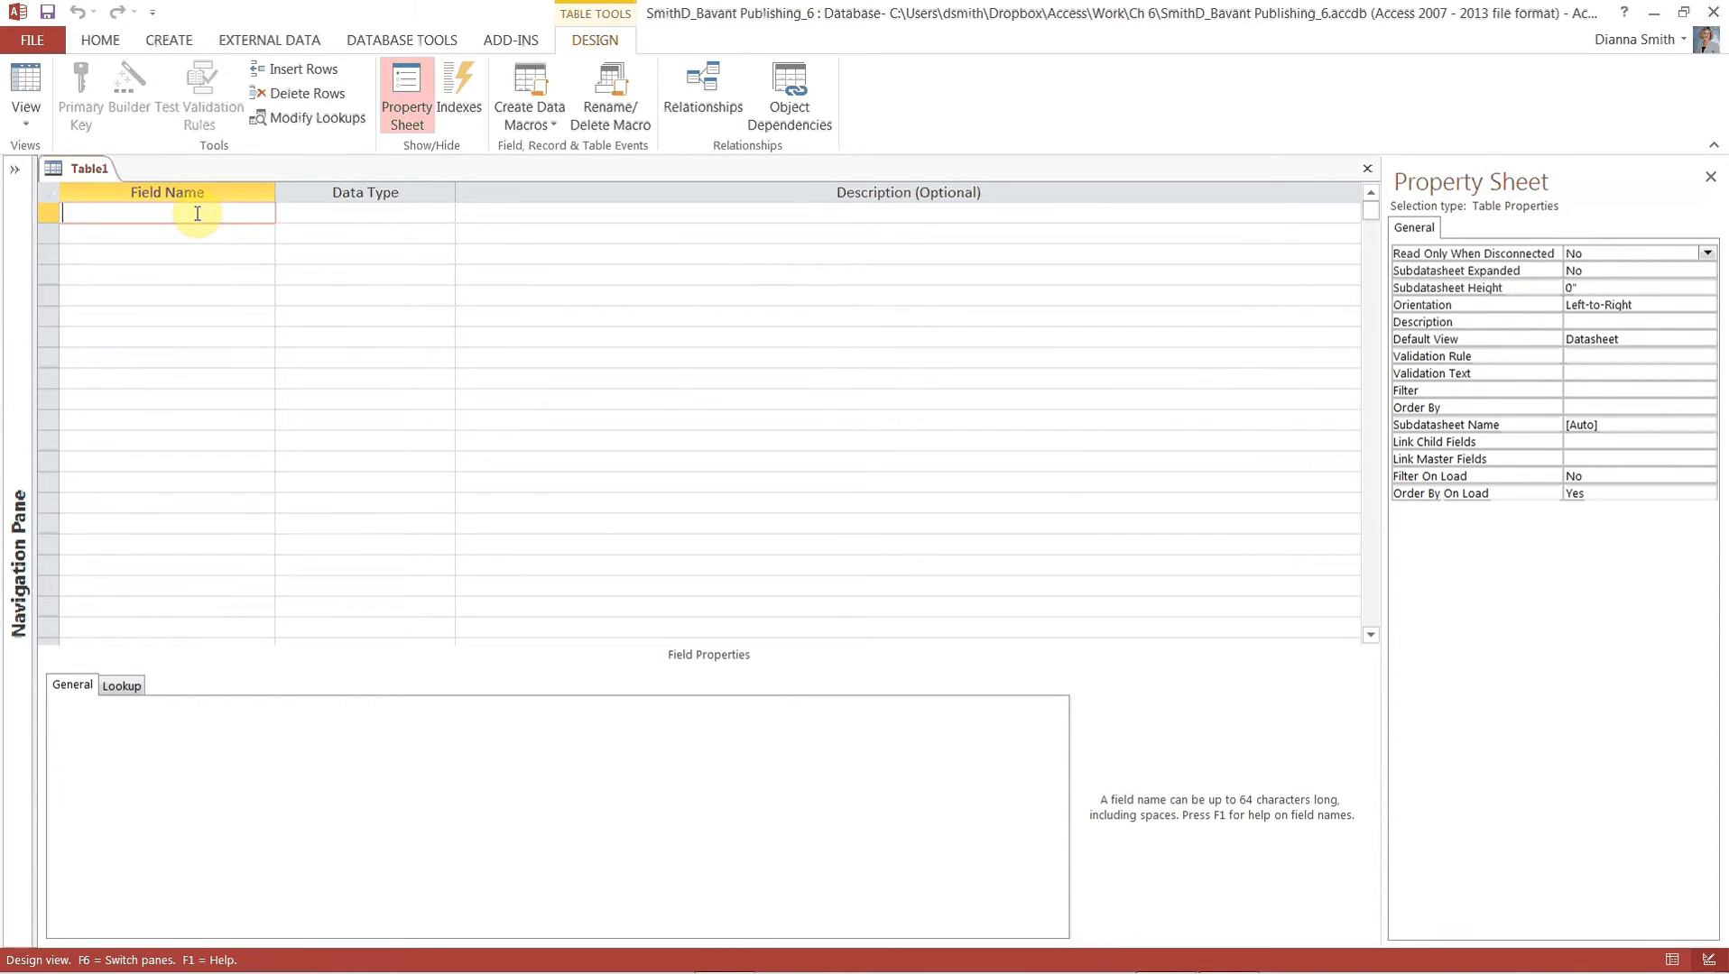
type("Seminar Code")
key("Tab")
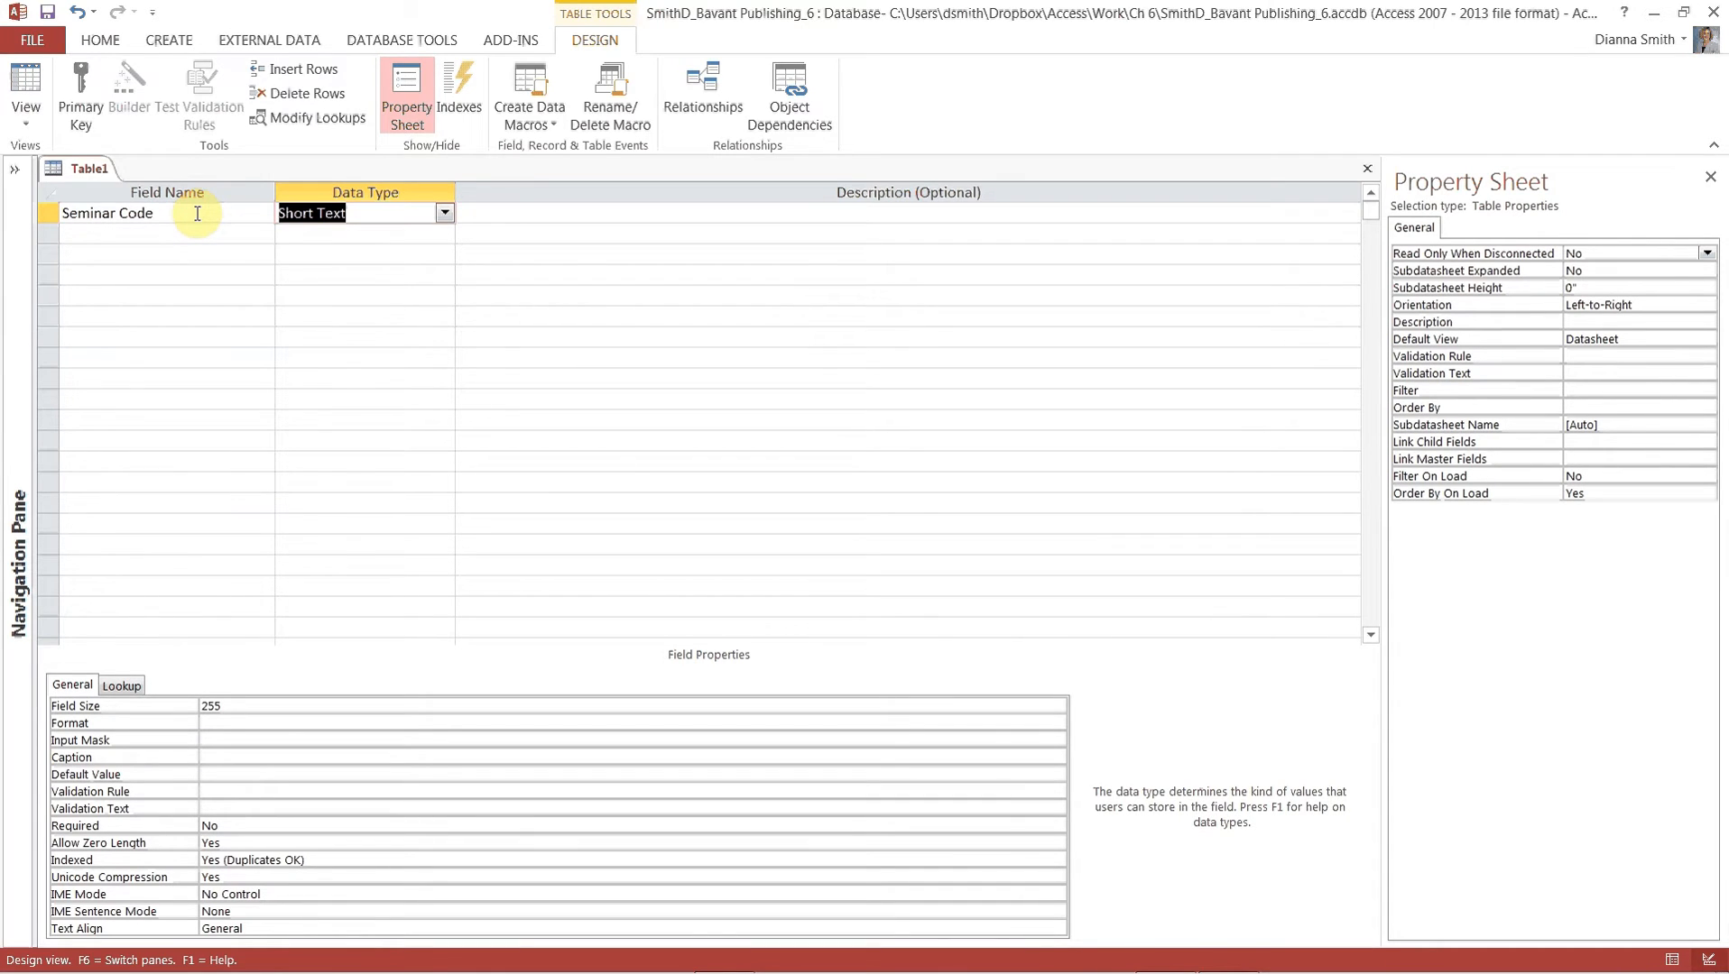
Set the Seminar Code field size to 3 and enter Primary Key as its description.
left_click(230, 705)
left_click(170, 703)
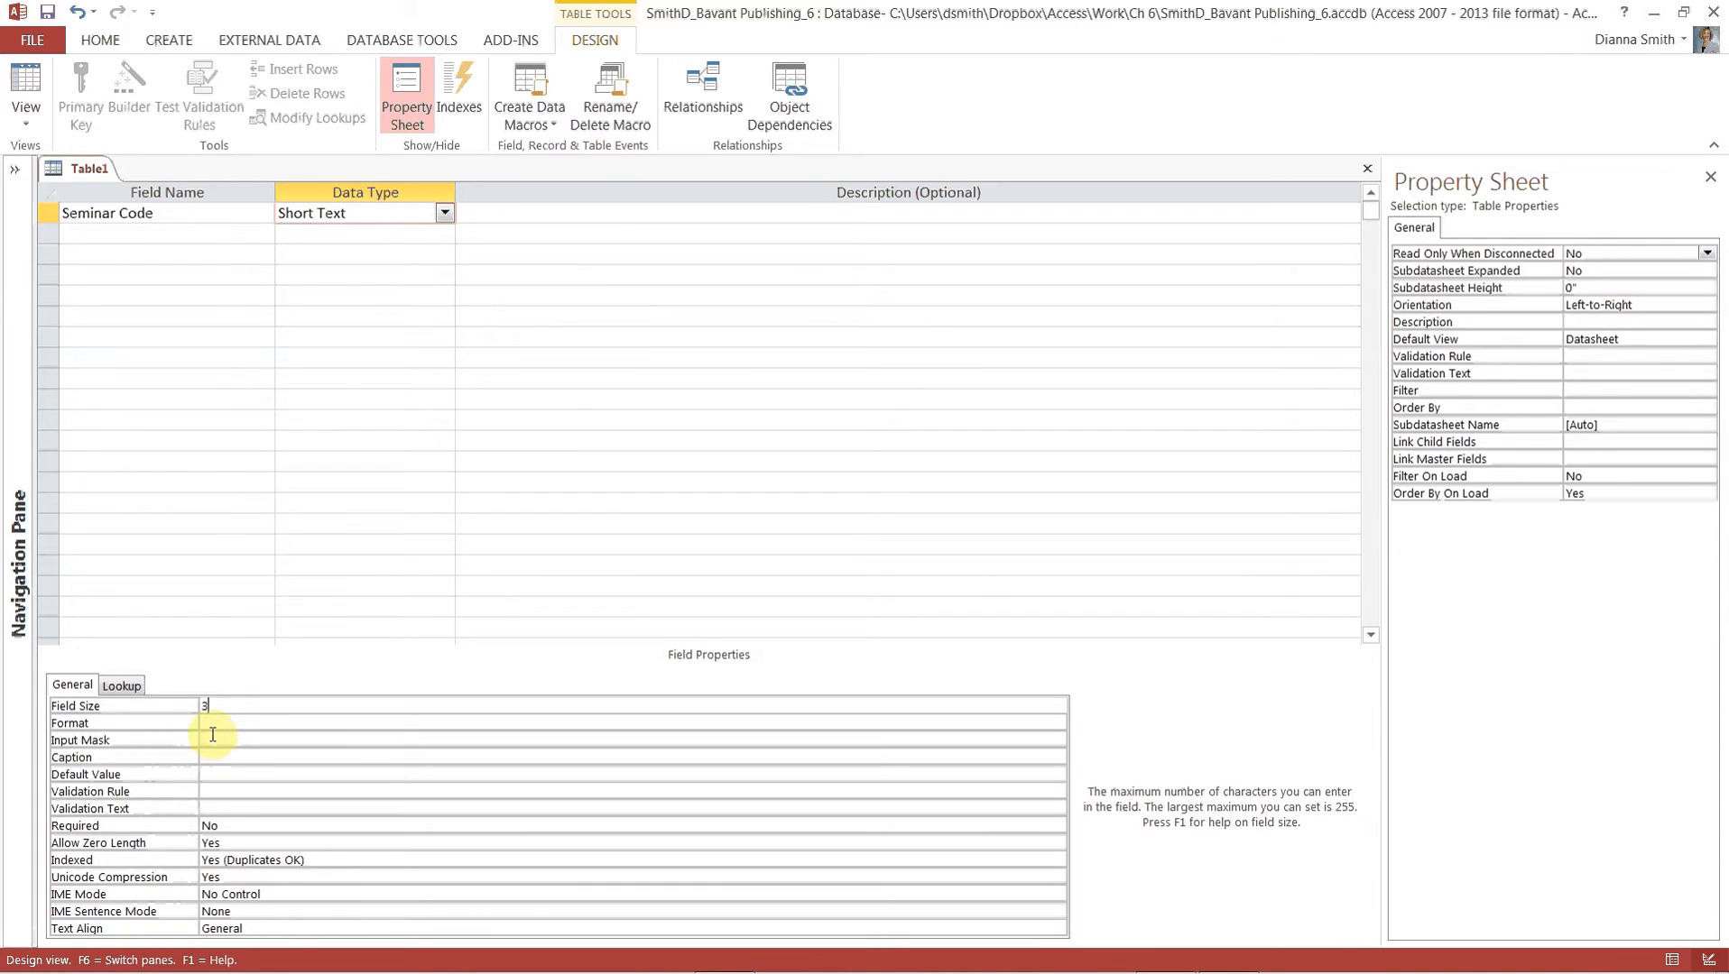
left_click(632, 213)
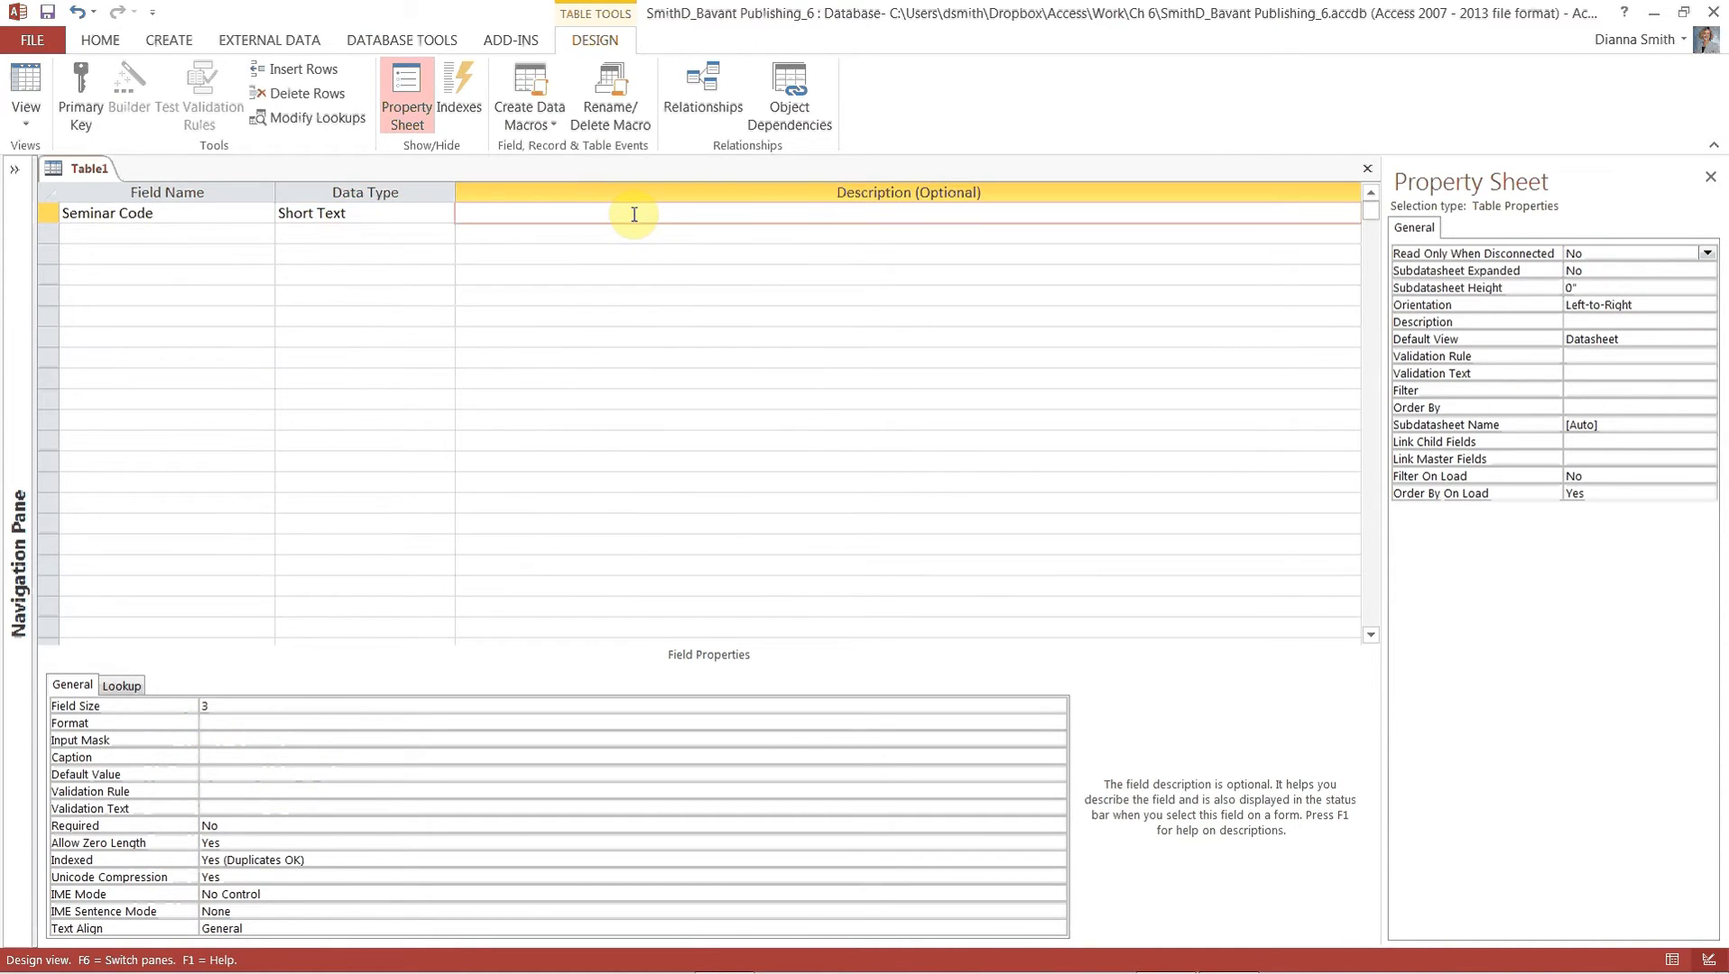
type("Primary")
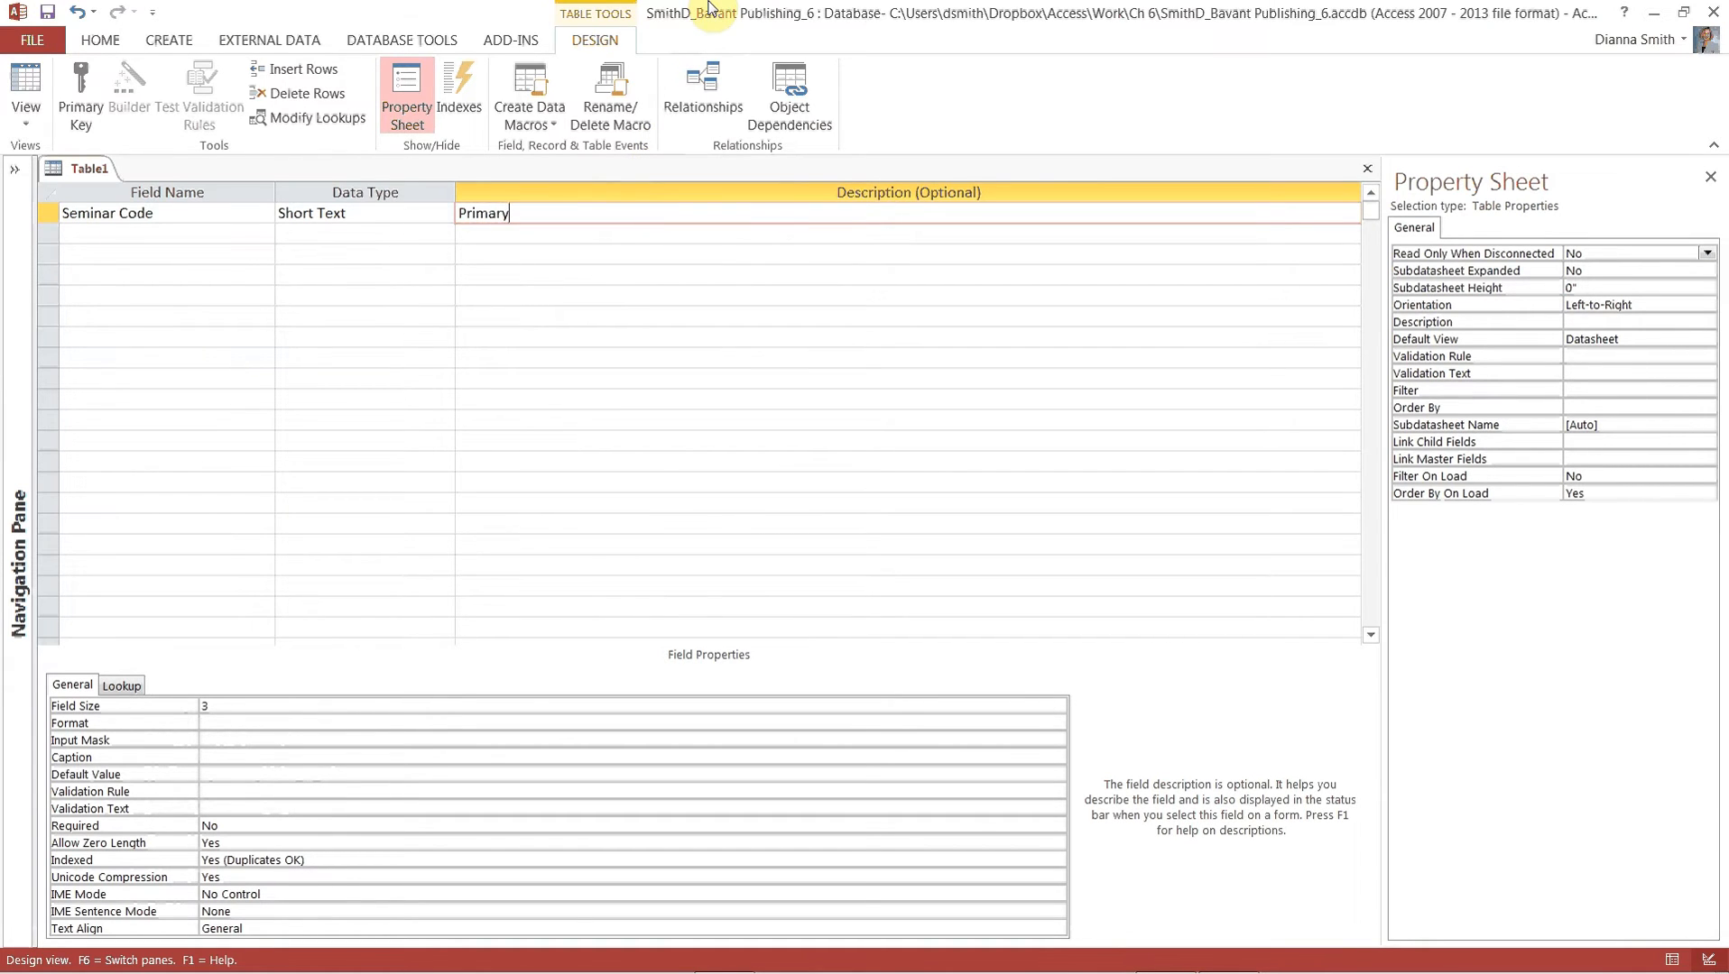
type(" Key")
Add a Short Text field named Seminar Description below Seminar Code and set its field size to 50.
left_click(172, 245)
left_click(171, 235)
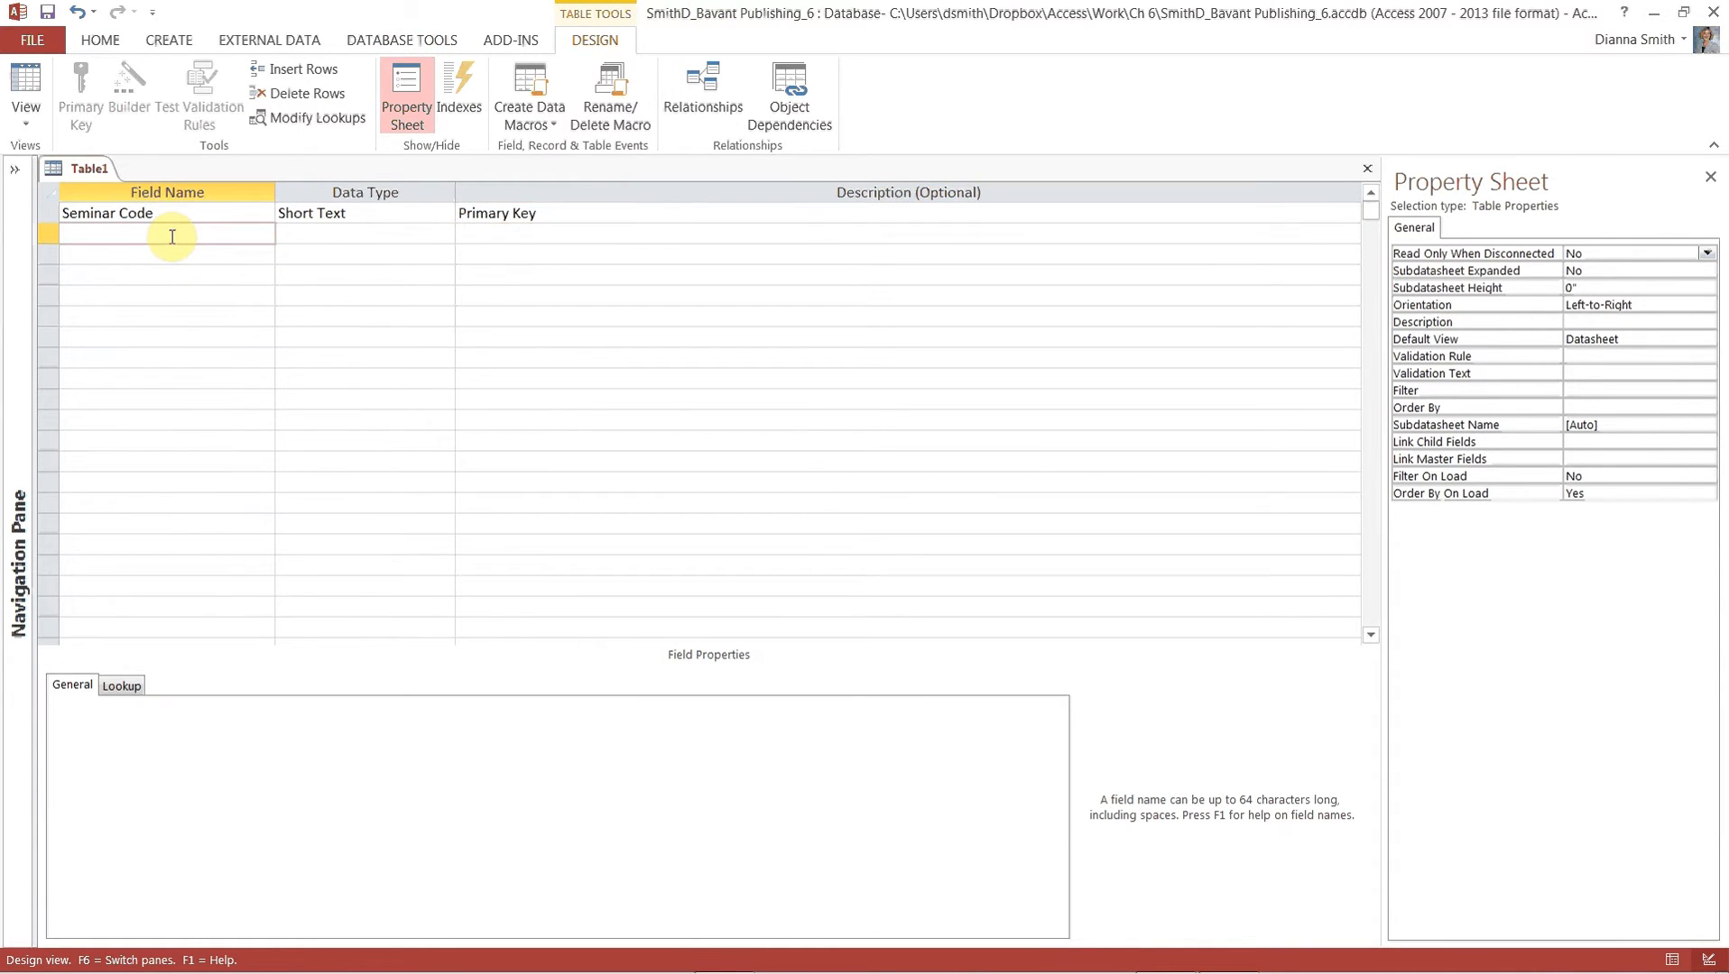
type("Seminar Description")
key("Tab")
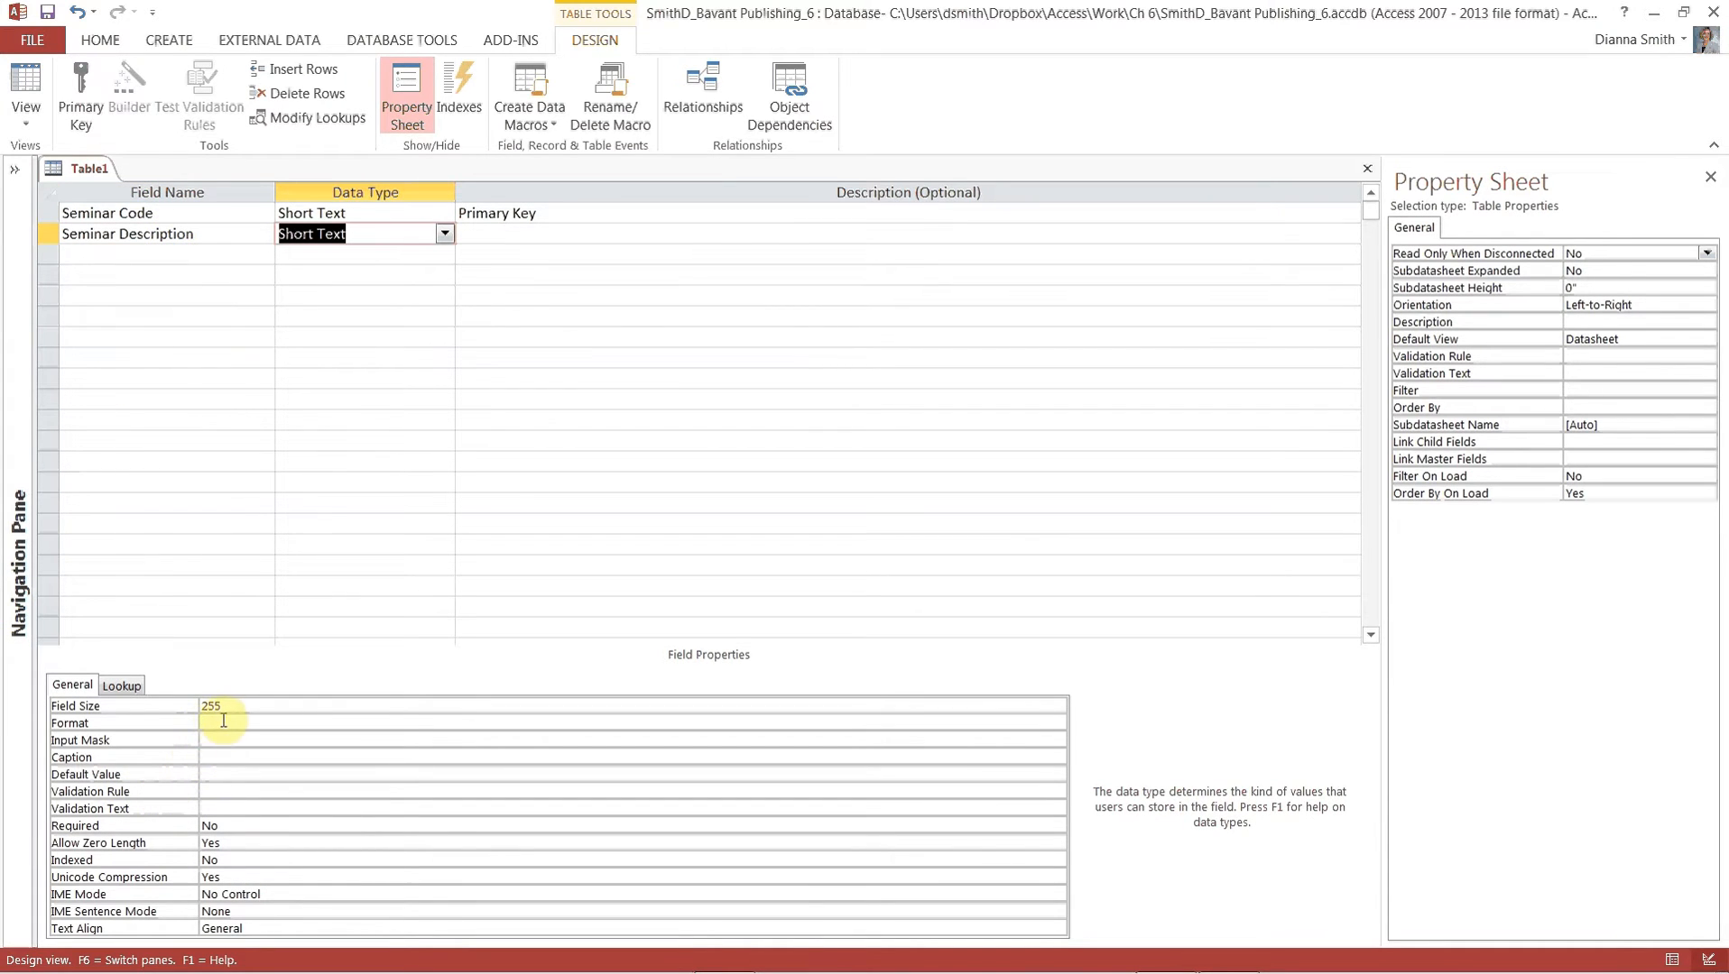
left_click_drag(245, 707, 201, 706)
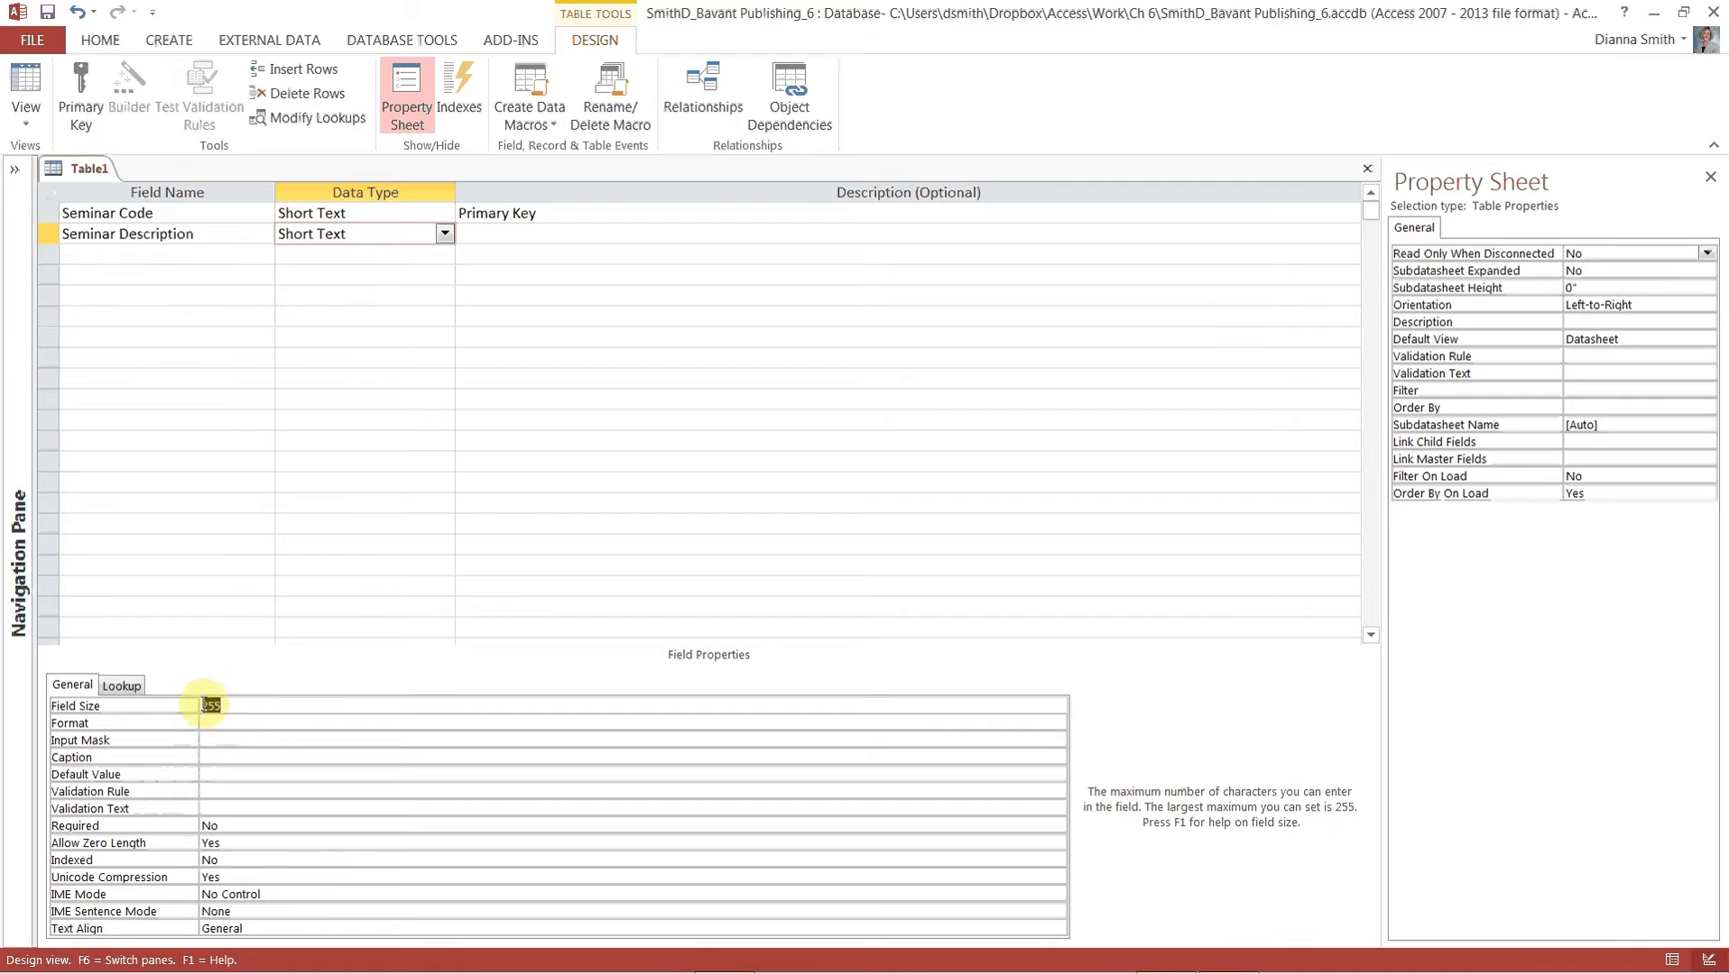
type("50")
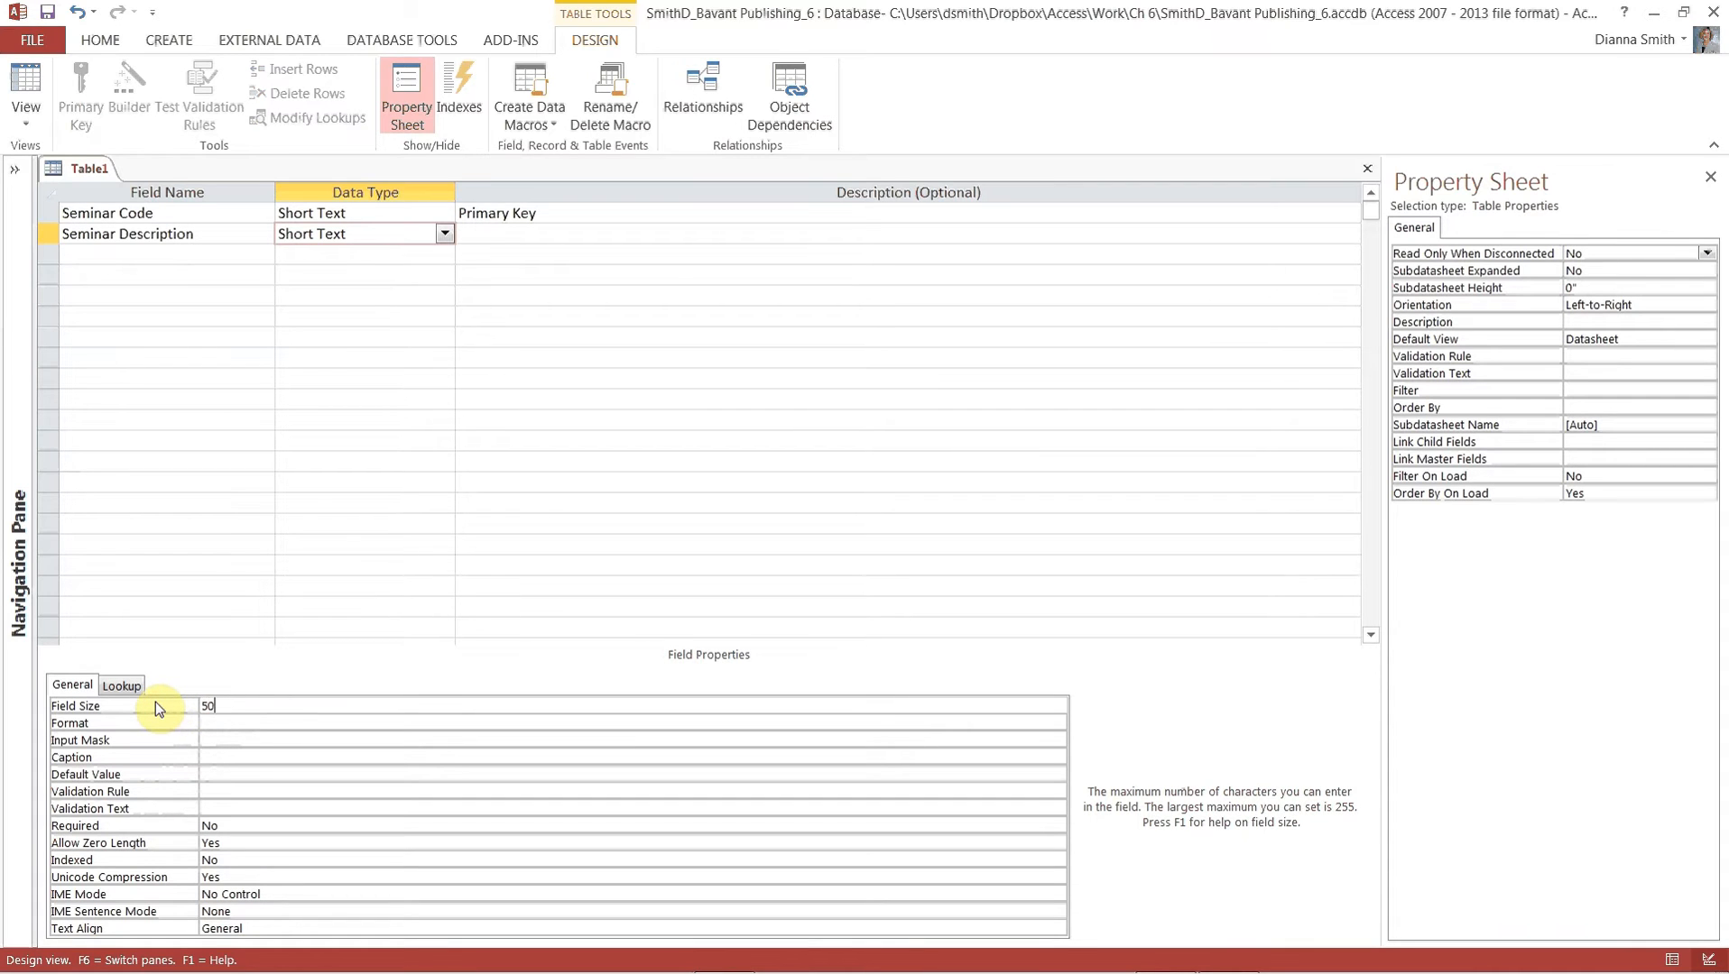
key("Tab")
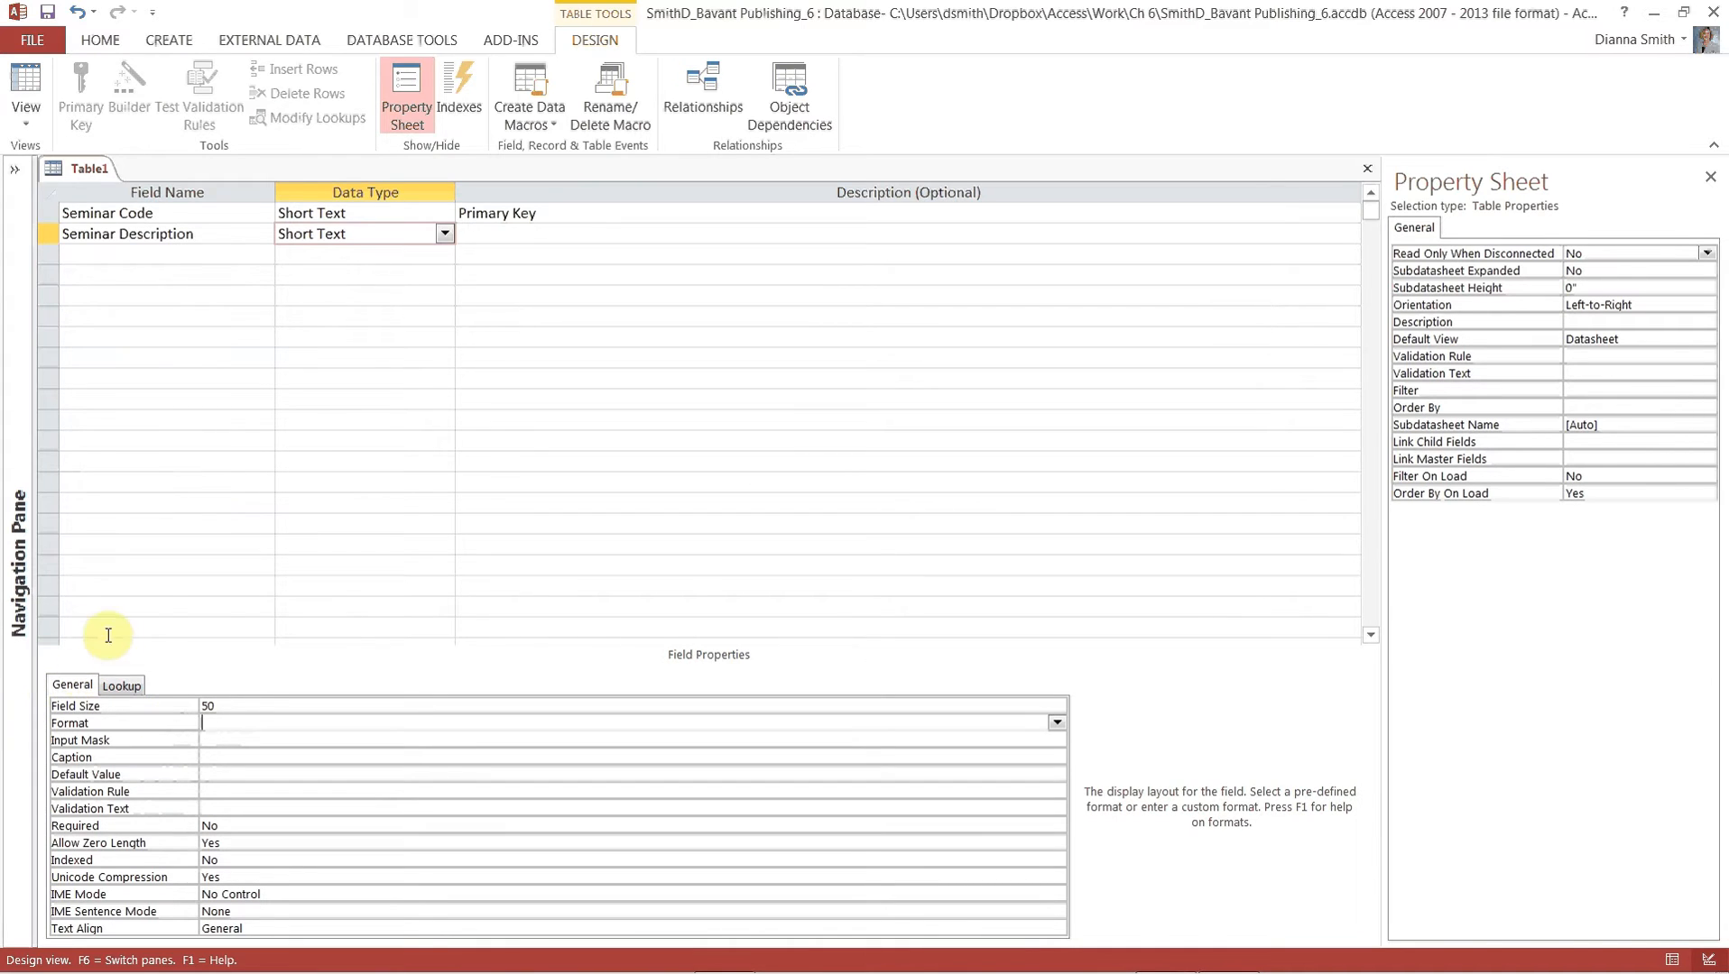
Add a third field named Hours with the Number data type.
left_click(136, 254)
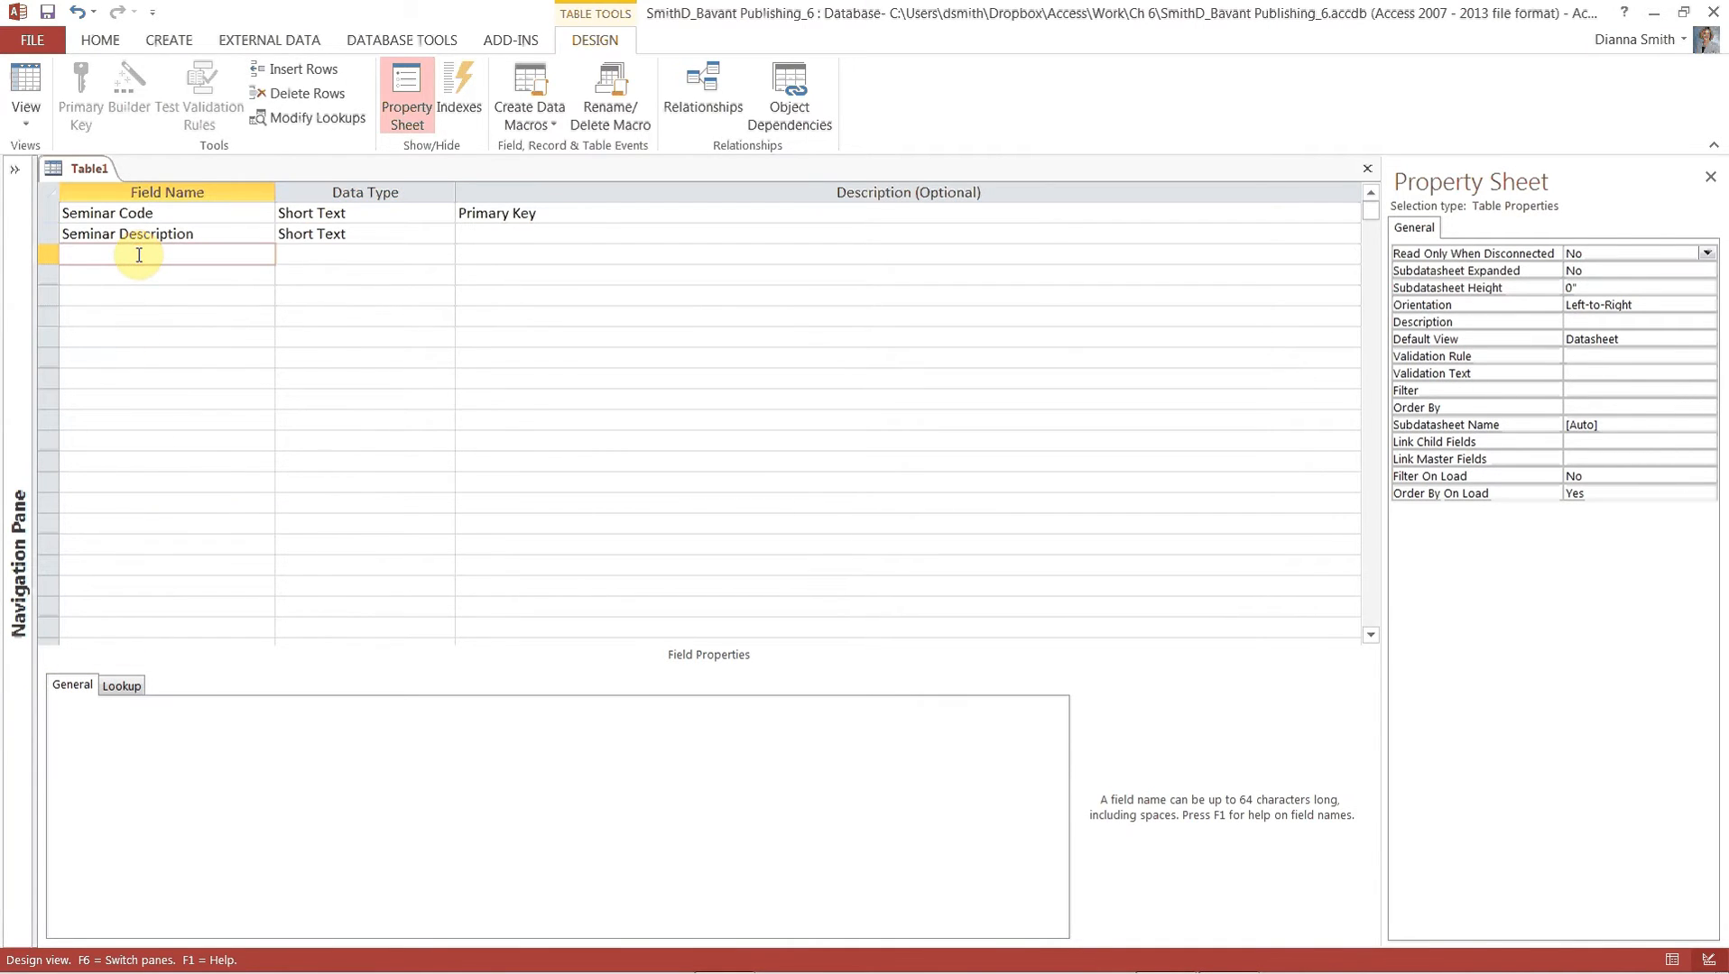
type("HOurs")
key("BackSpace")
key("BackSpace")
key("BackSpace")
key("BackSpace")
type("ours")
key("Tab")
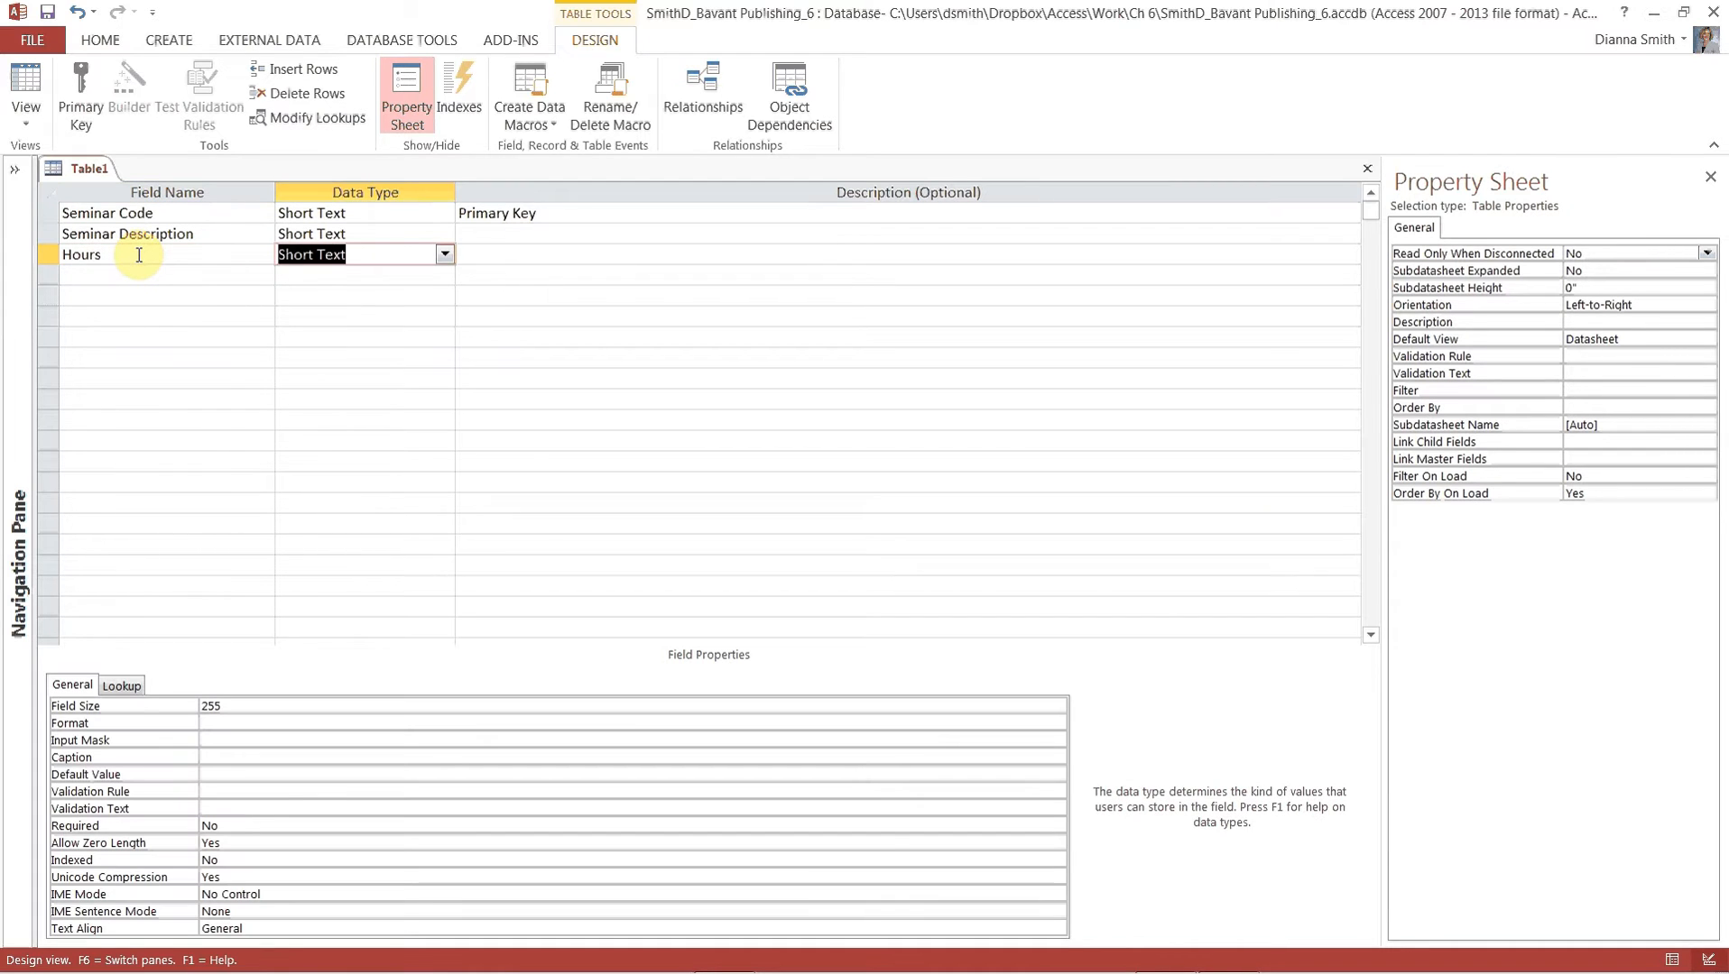
type("n")
key("Tab")
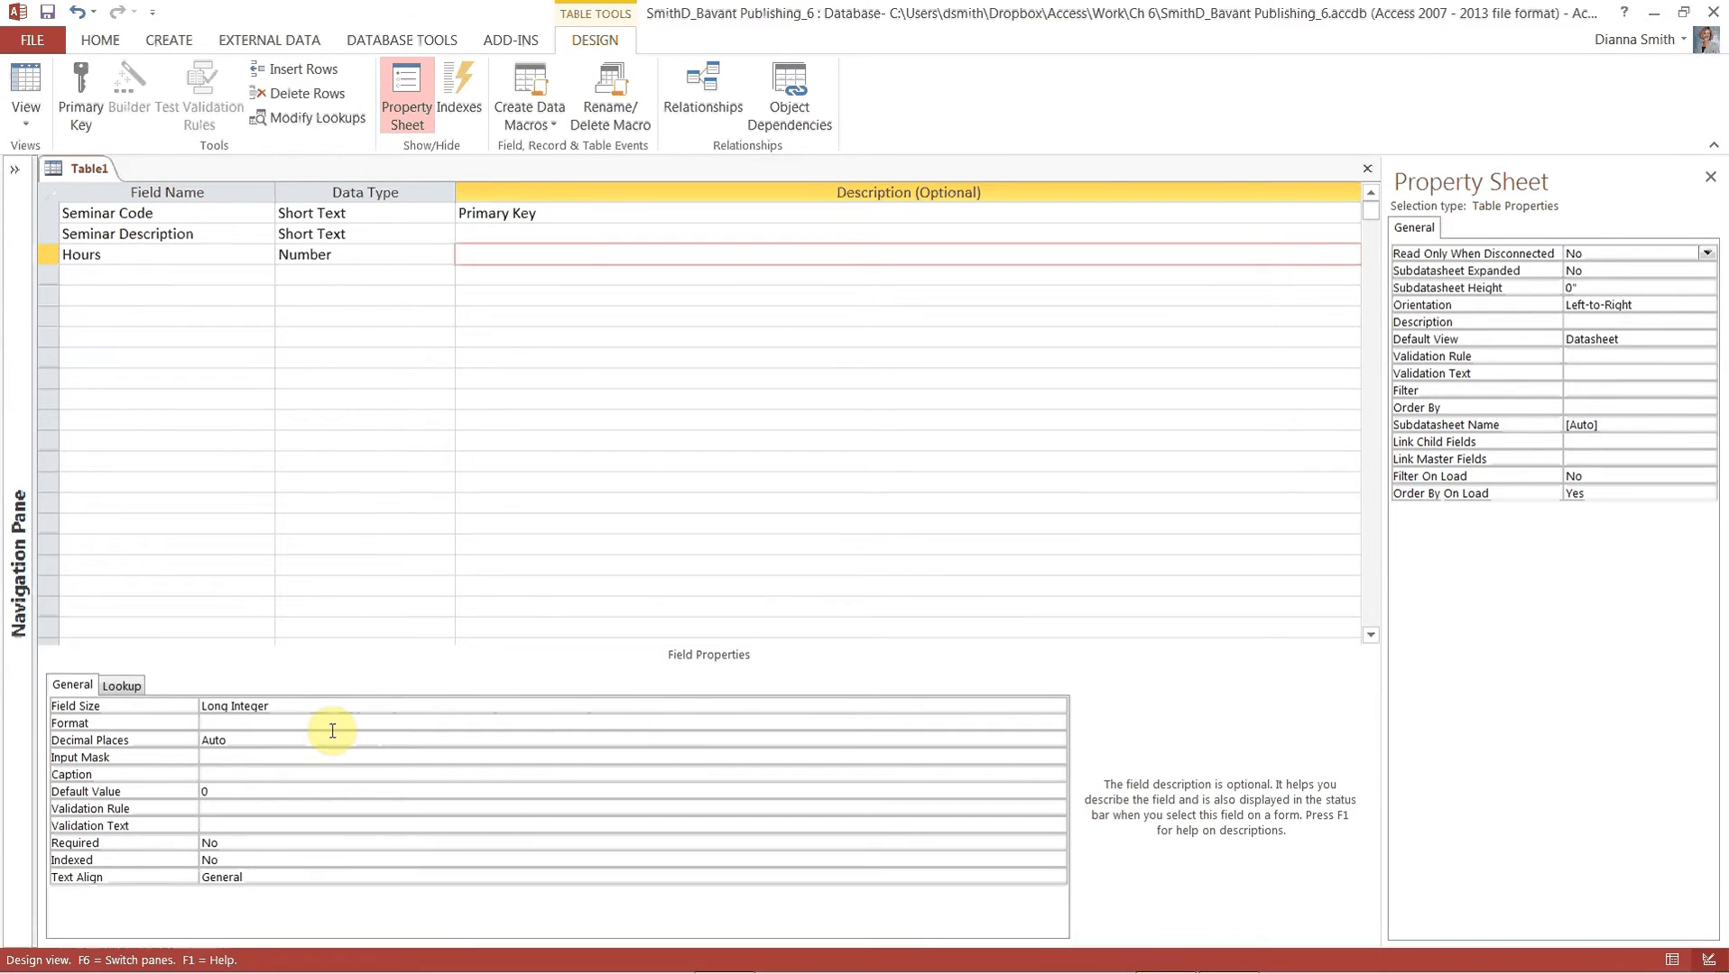
Set the field size of the Hours field to Integer.
left_click(299, 706)
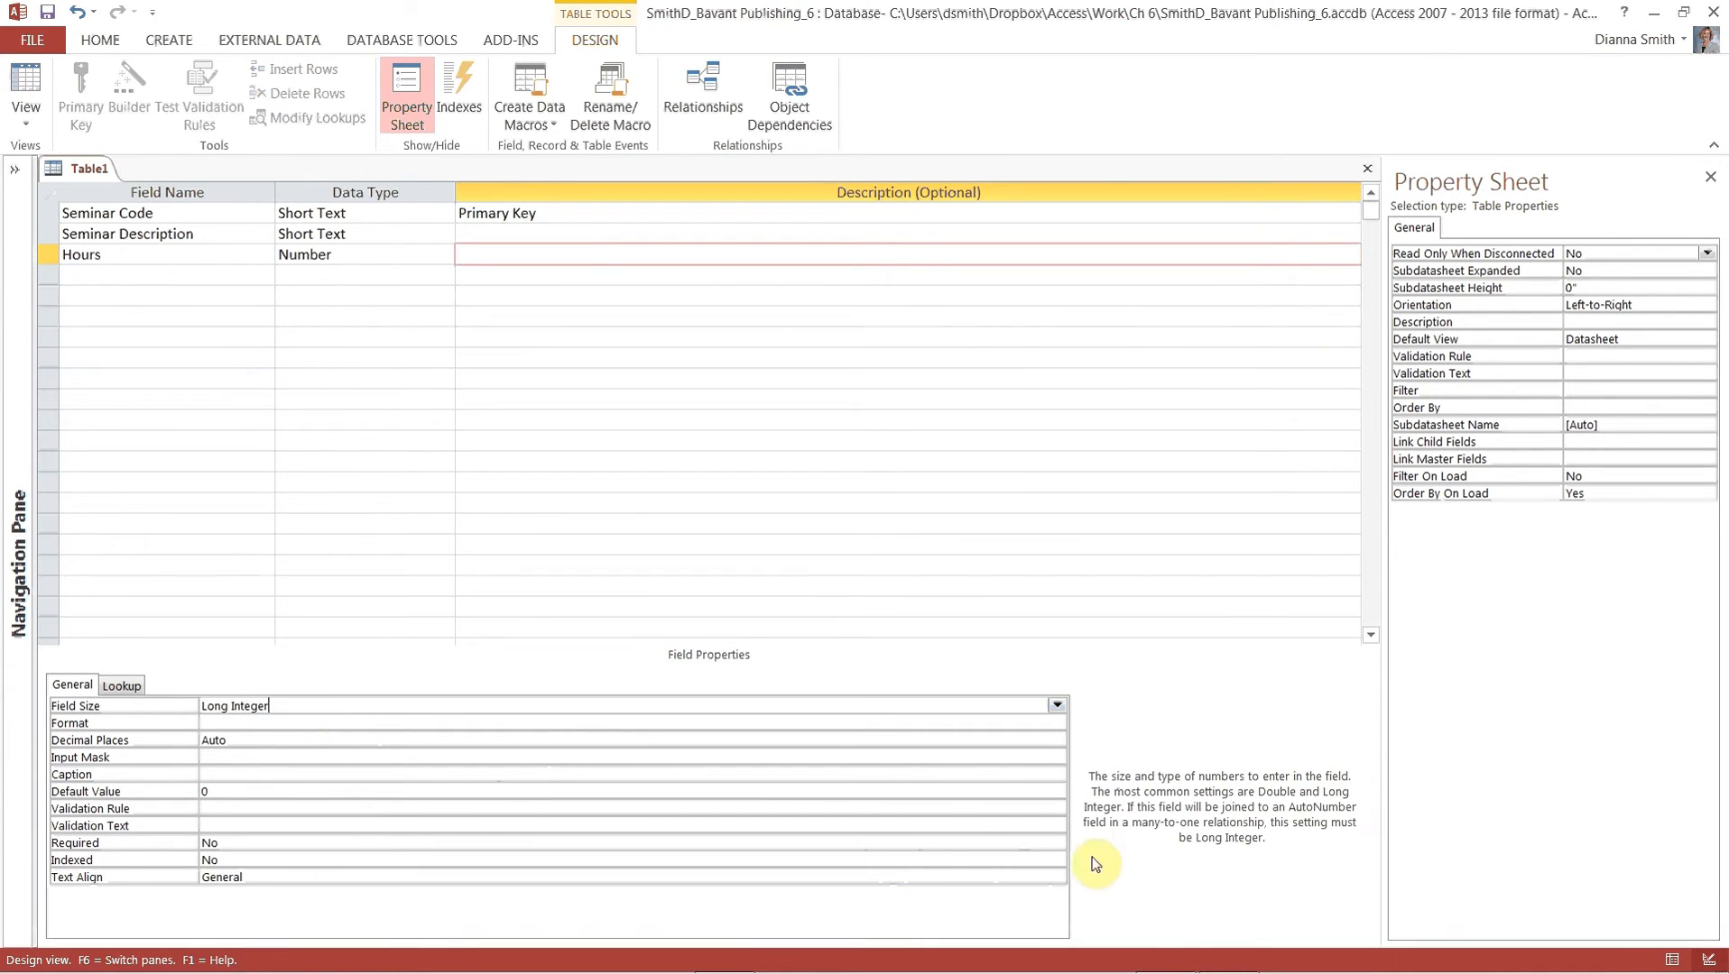
left_click(1057, 705)
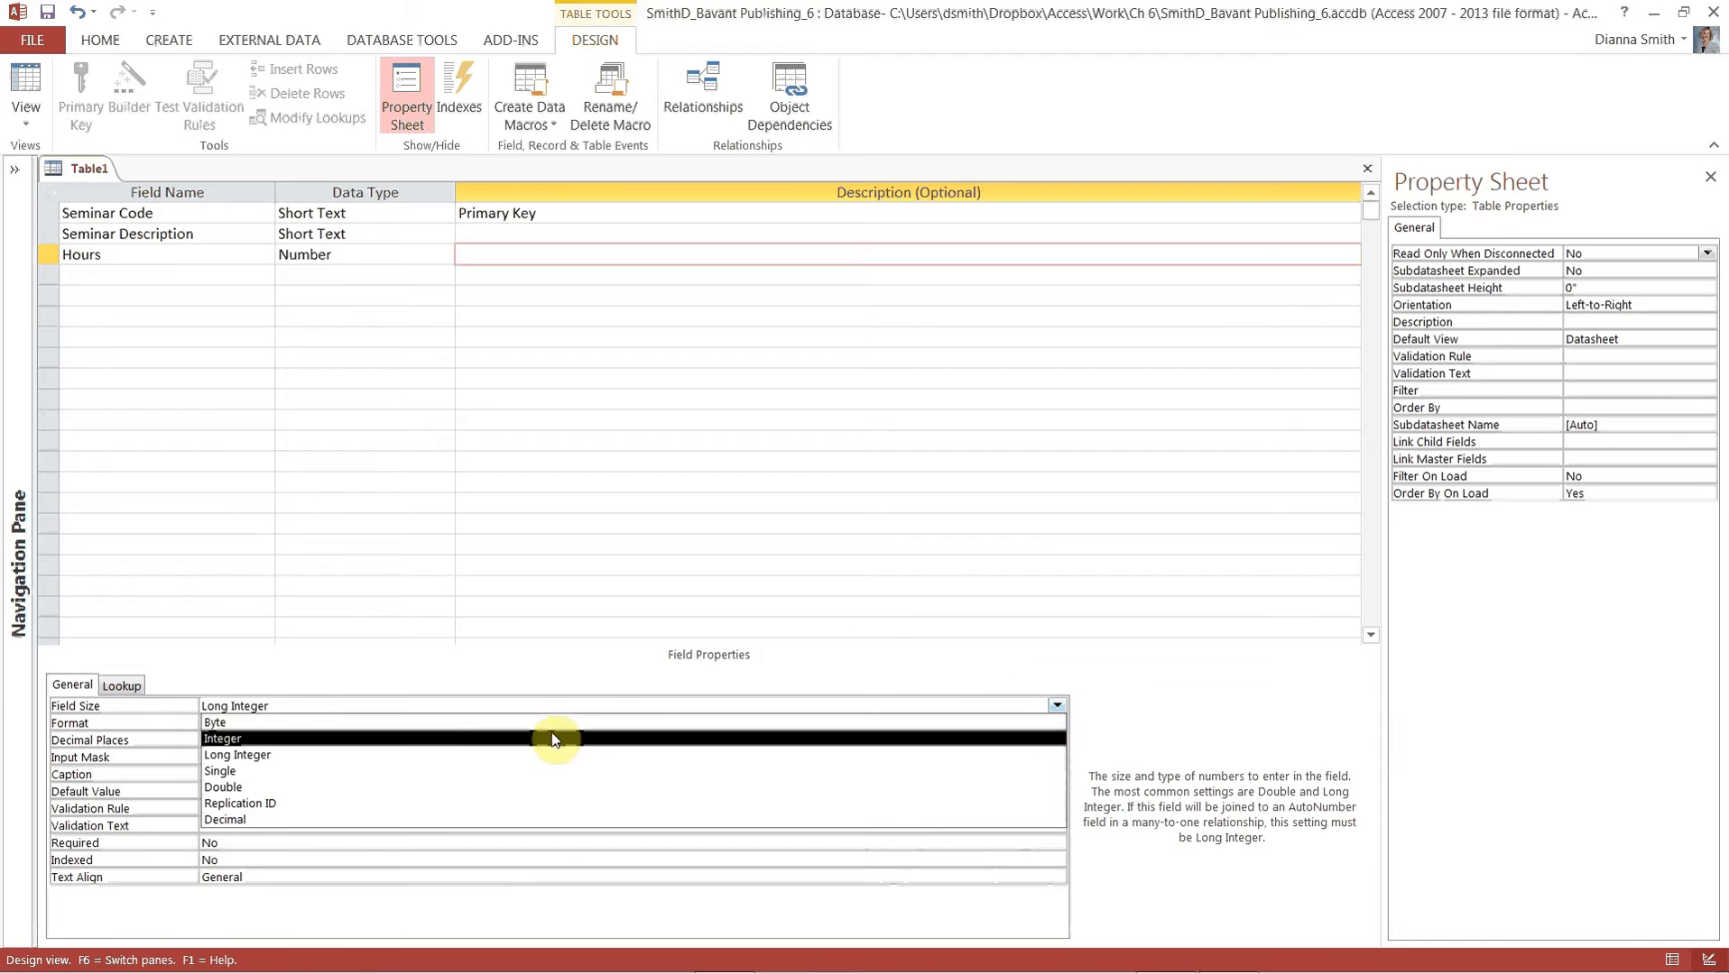
left_click(547, 738)
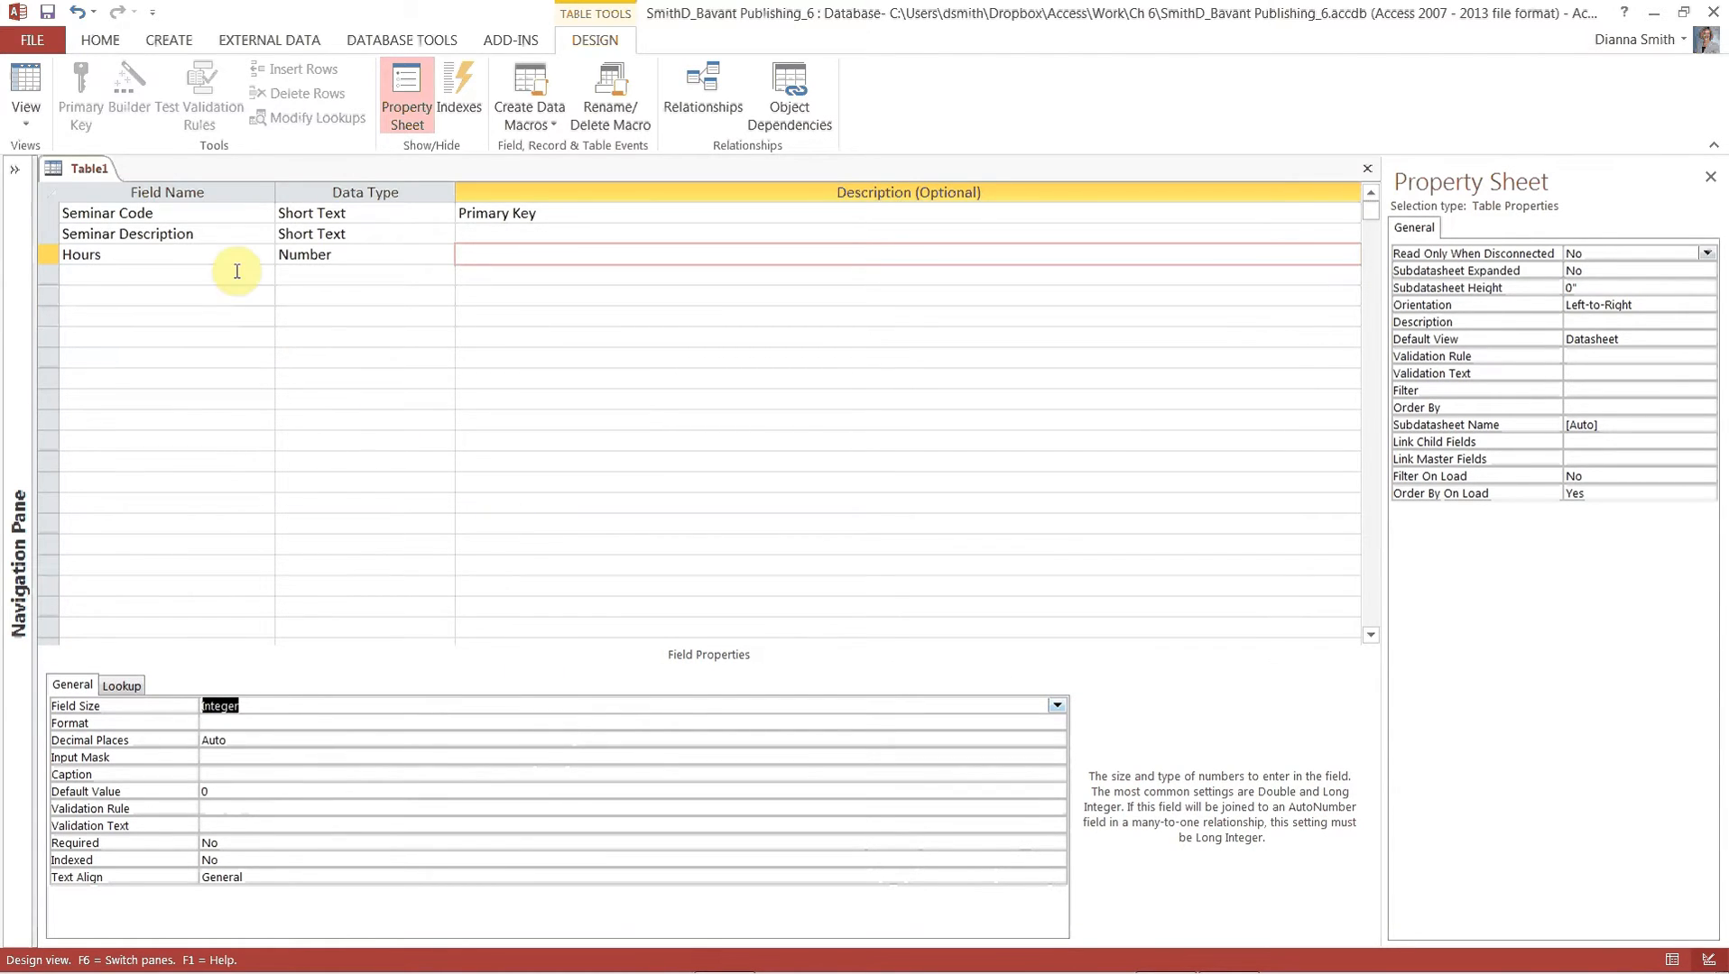
Add a fourth field named Increments with the Number data type and the Integer field size.
left_click(196, 273)
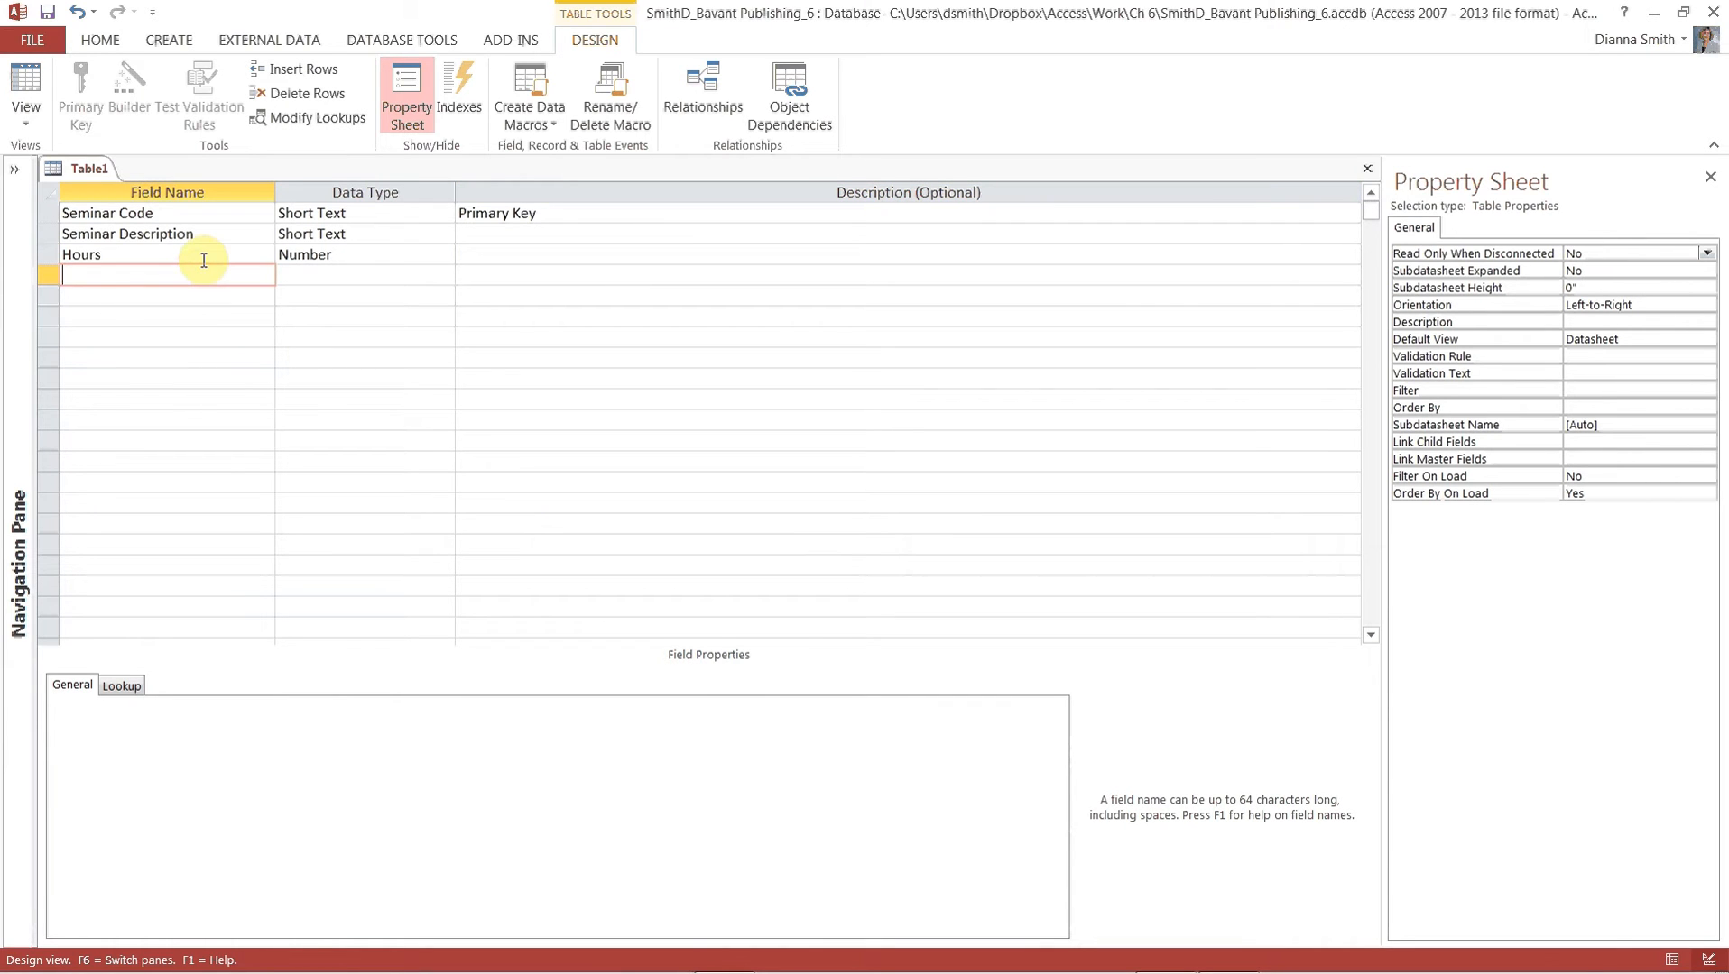
type("Increments")
key("Tab")
type("n")
key("Tab")
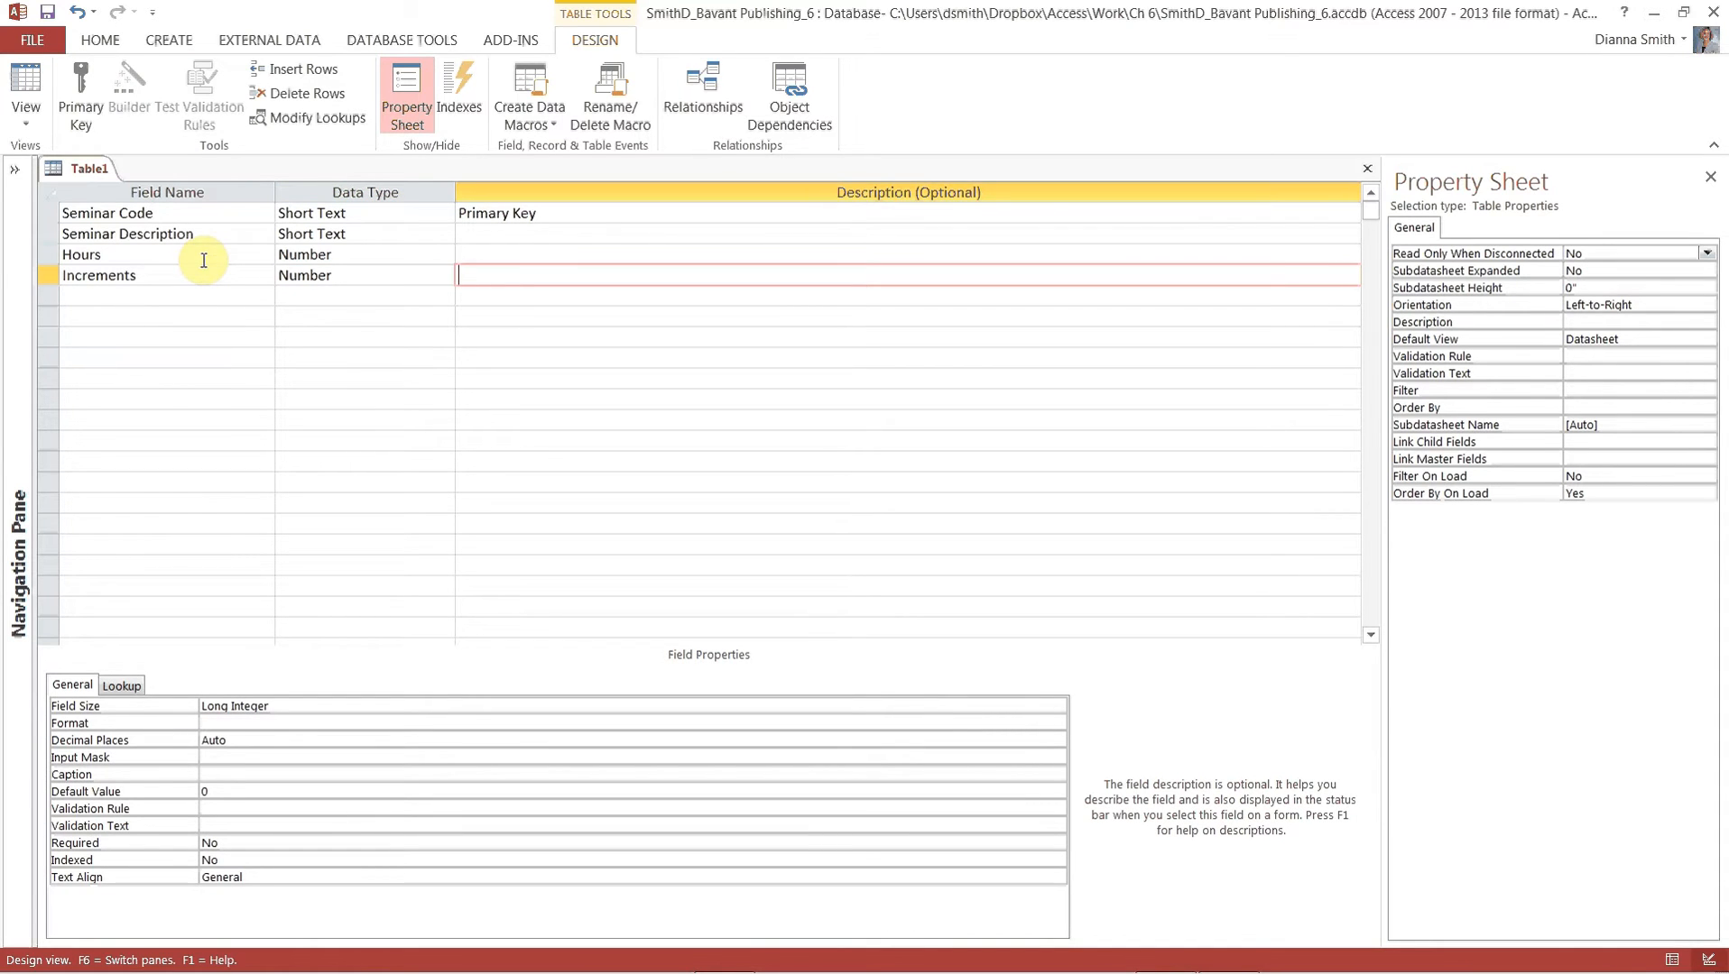
left_click(283, 708)
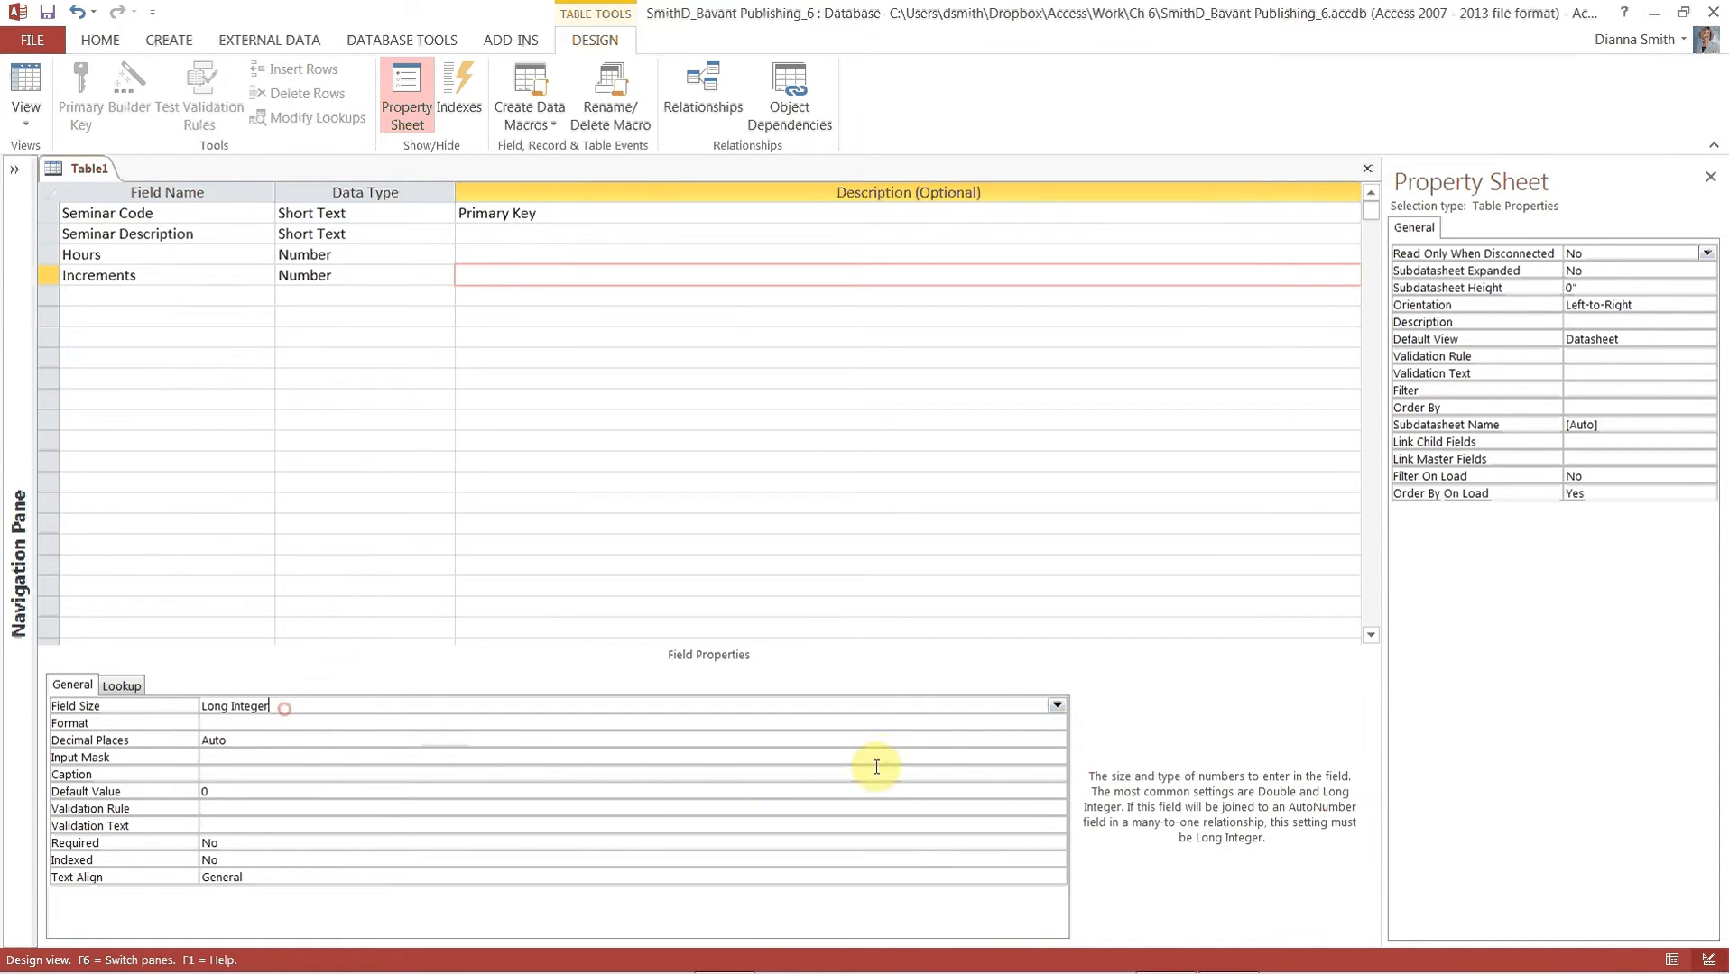
left_click(1058, 705)
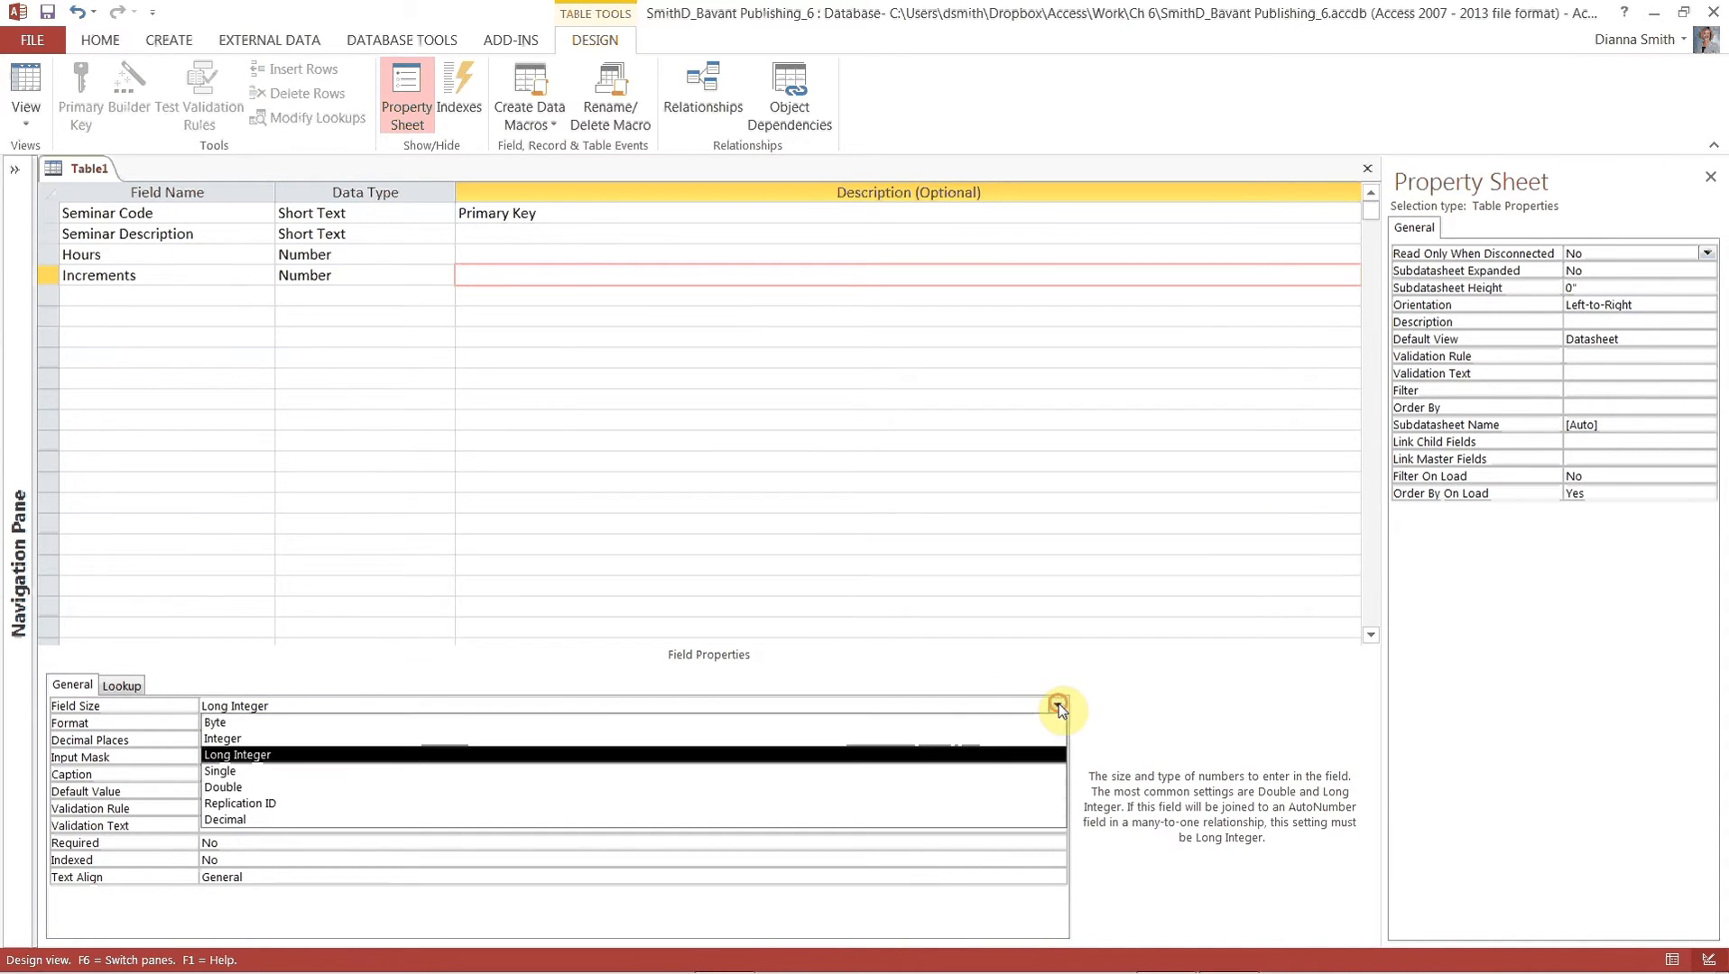
left_click(335, 740)
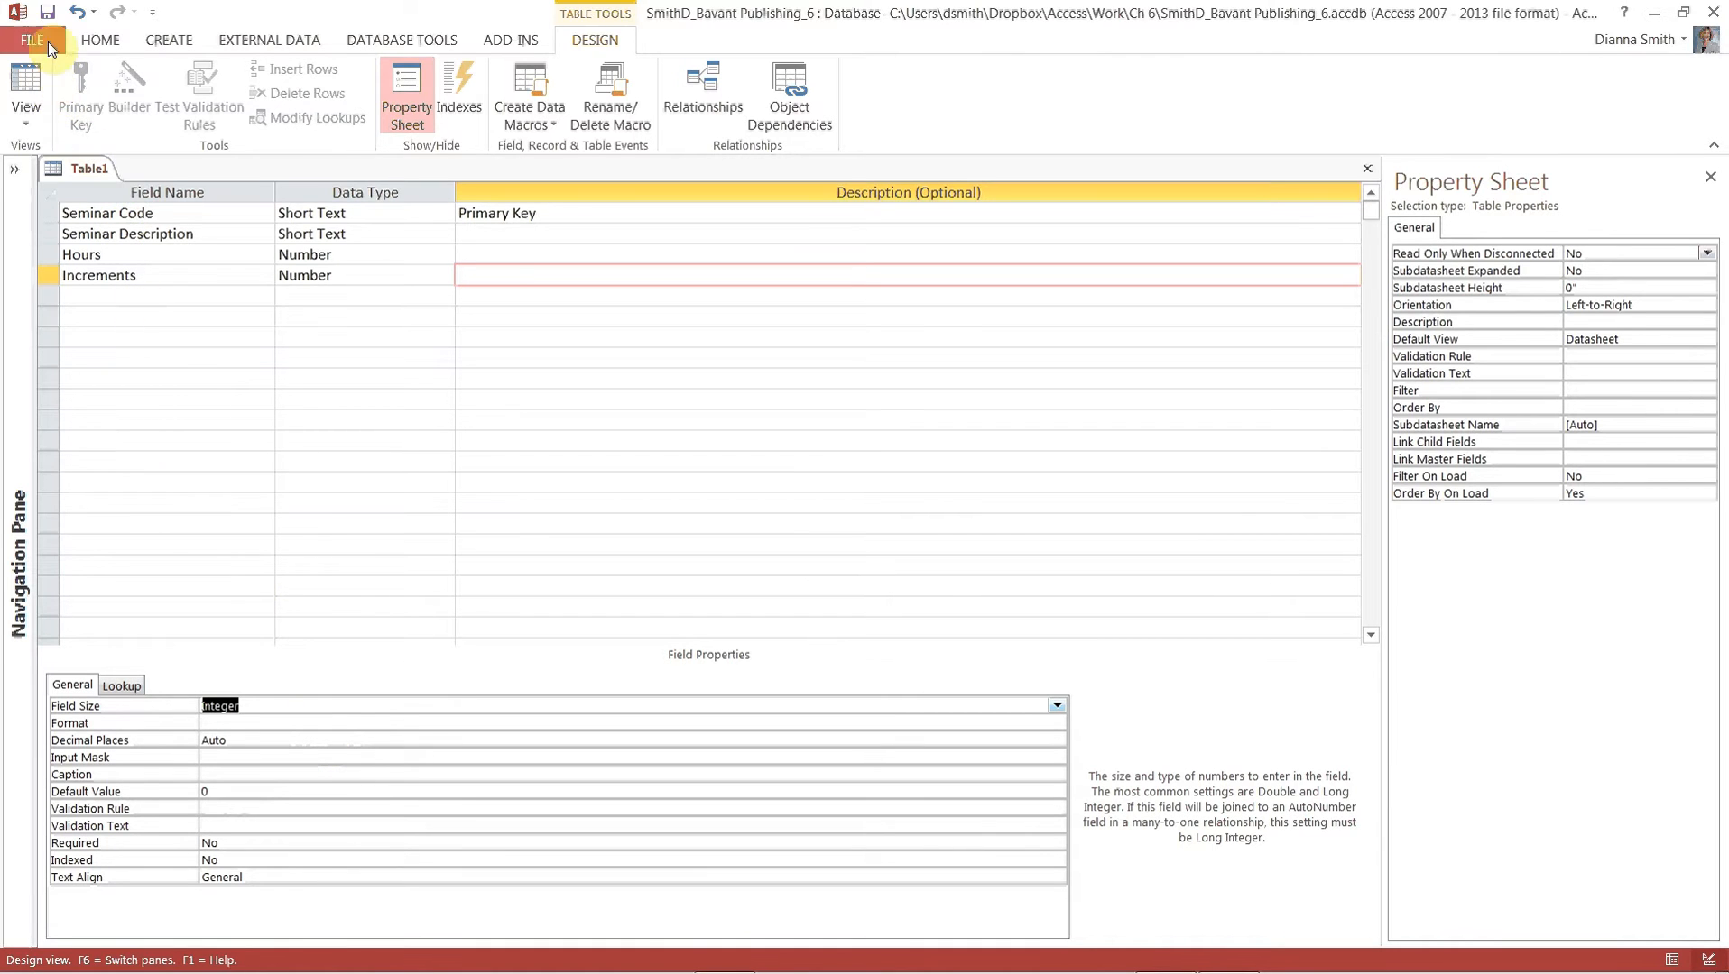
Save the table under the name Seminar and accept the offer to create a primary key.
left_click(48, 13)
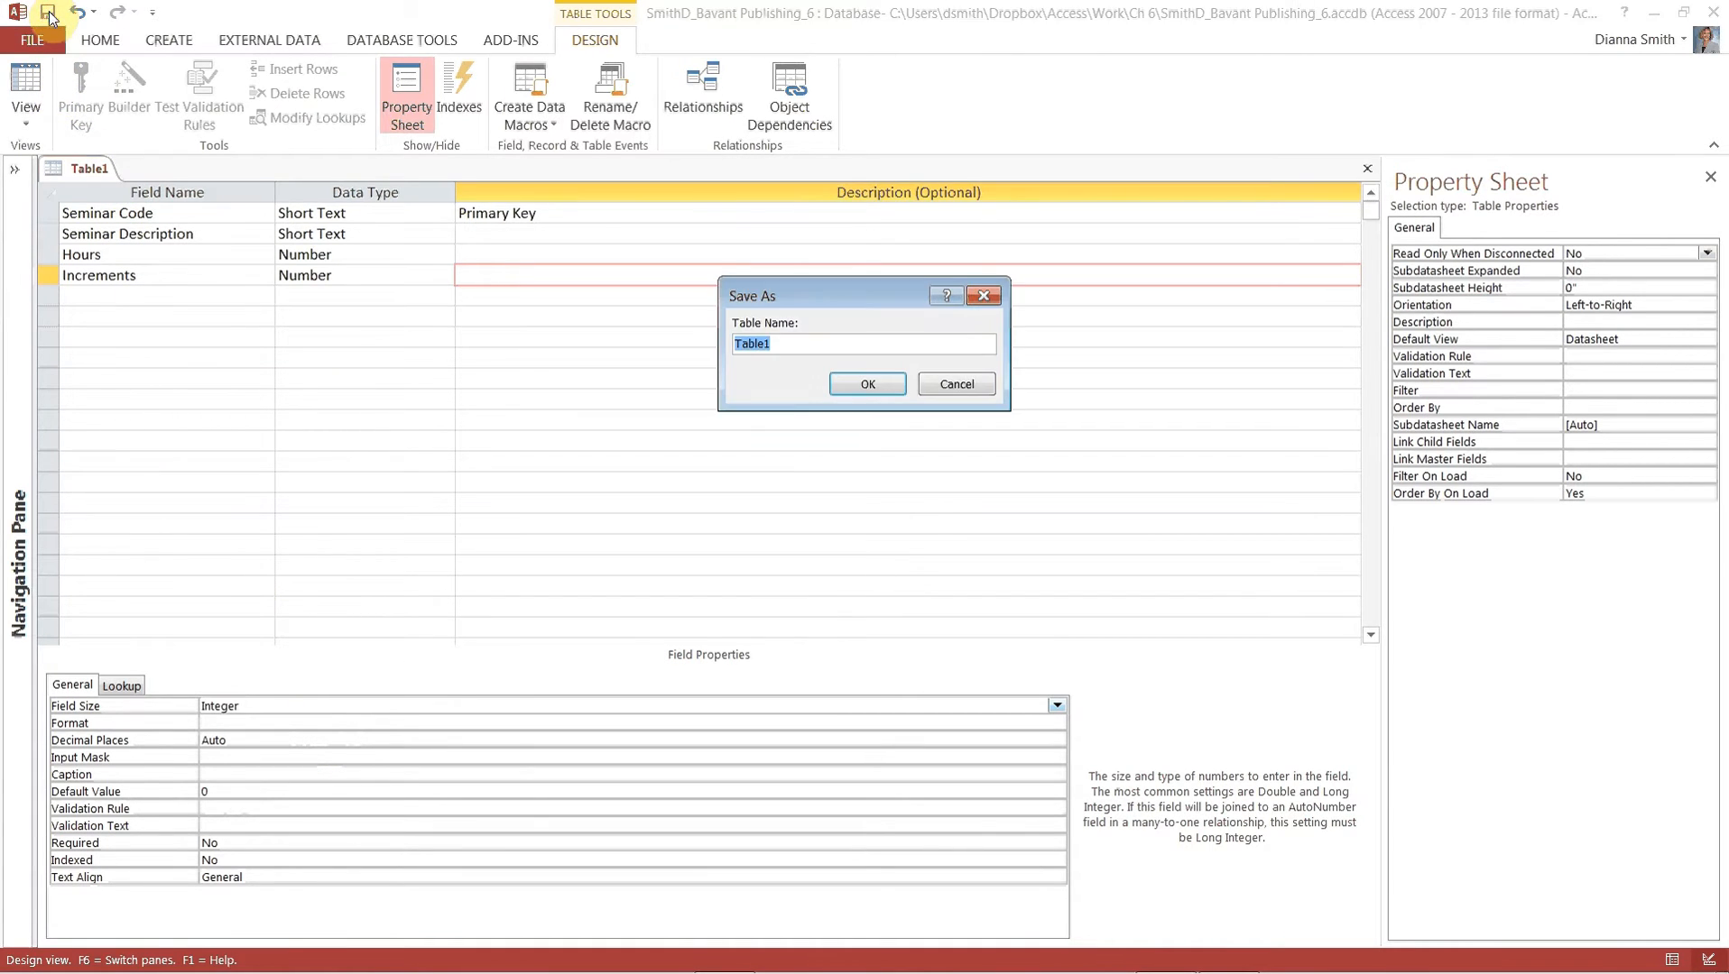
type("Seminar")
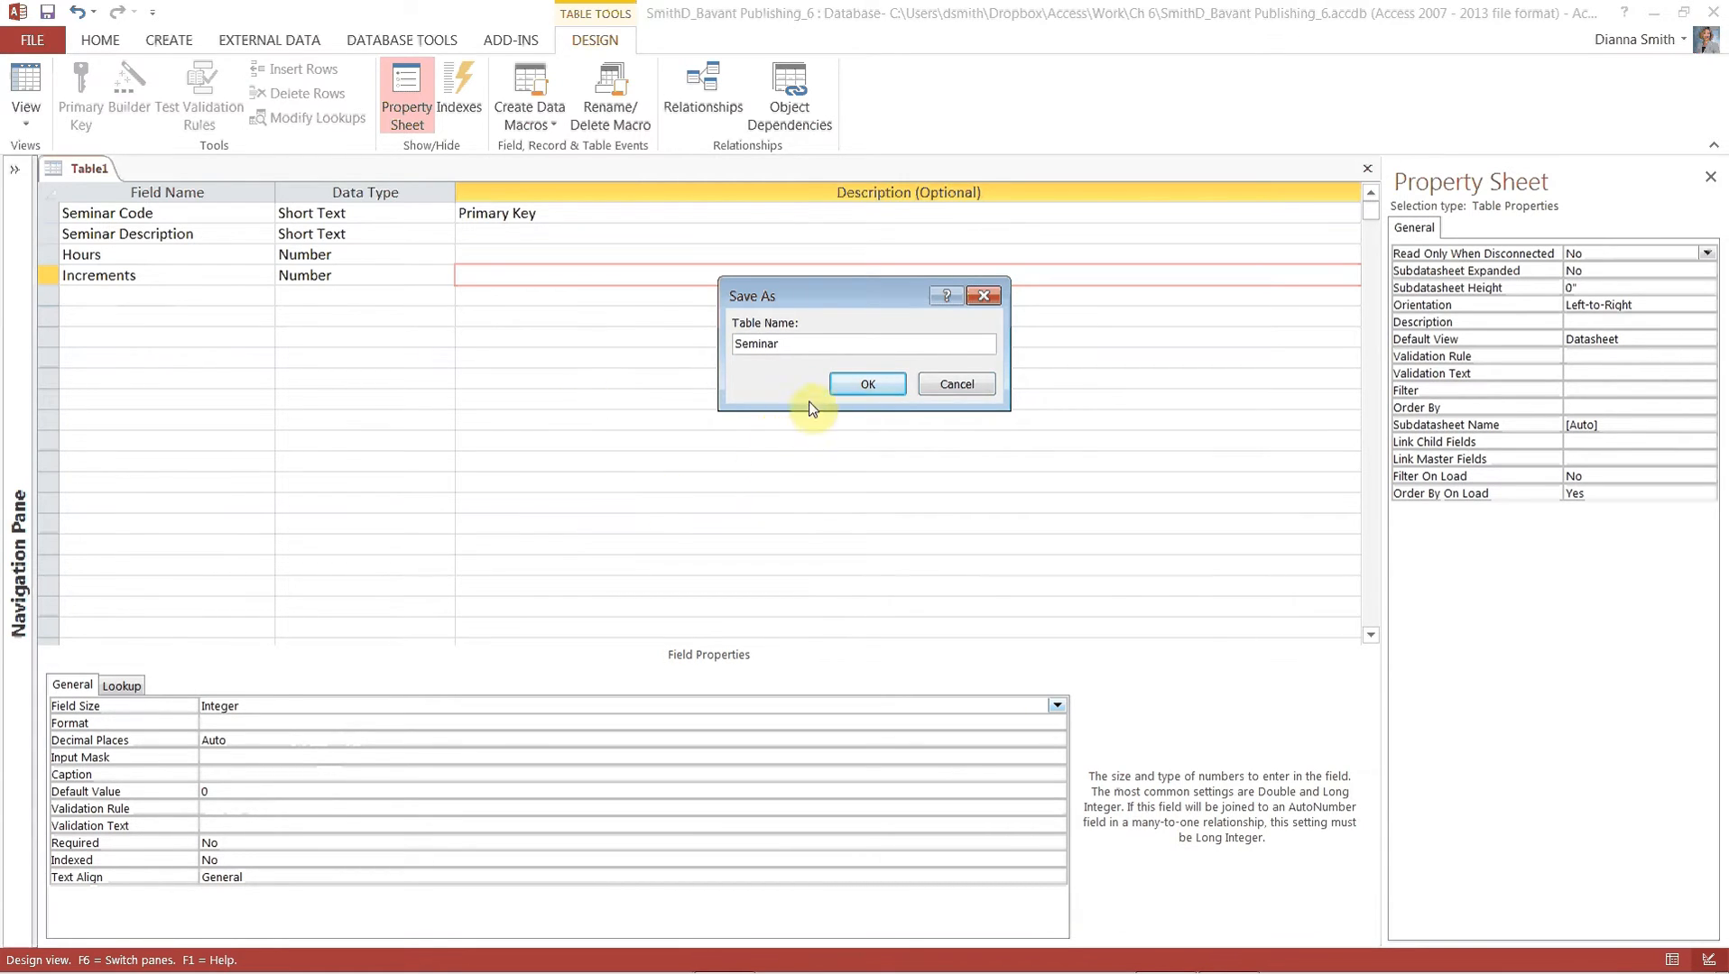
left_click(866, 382)
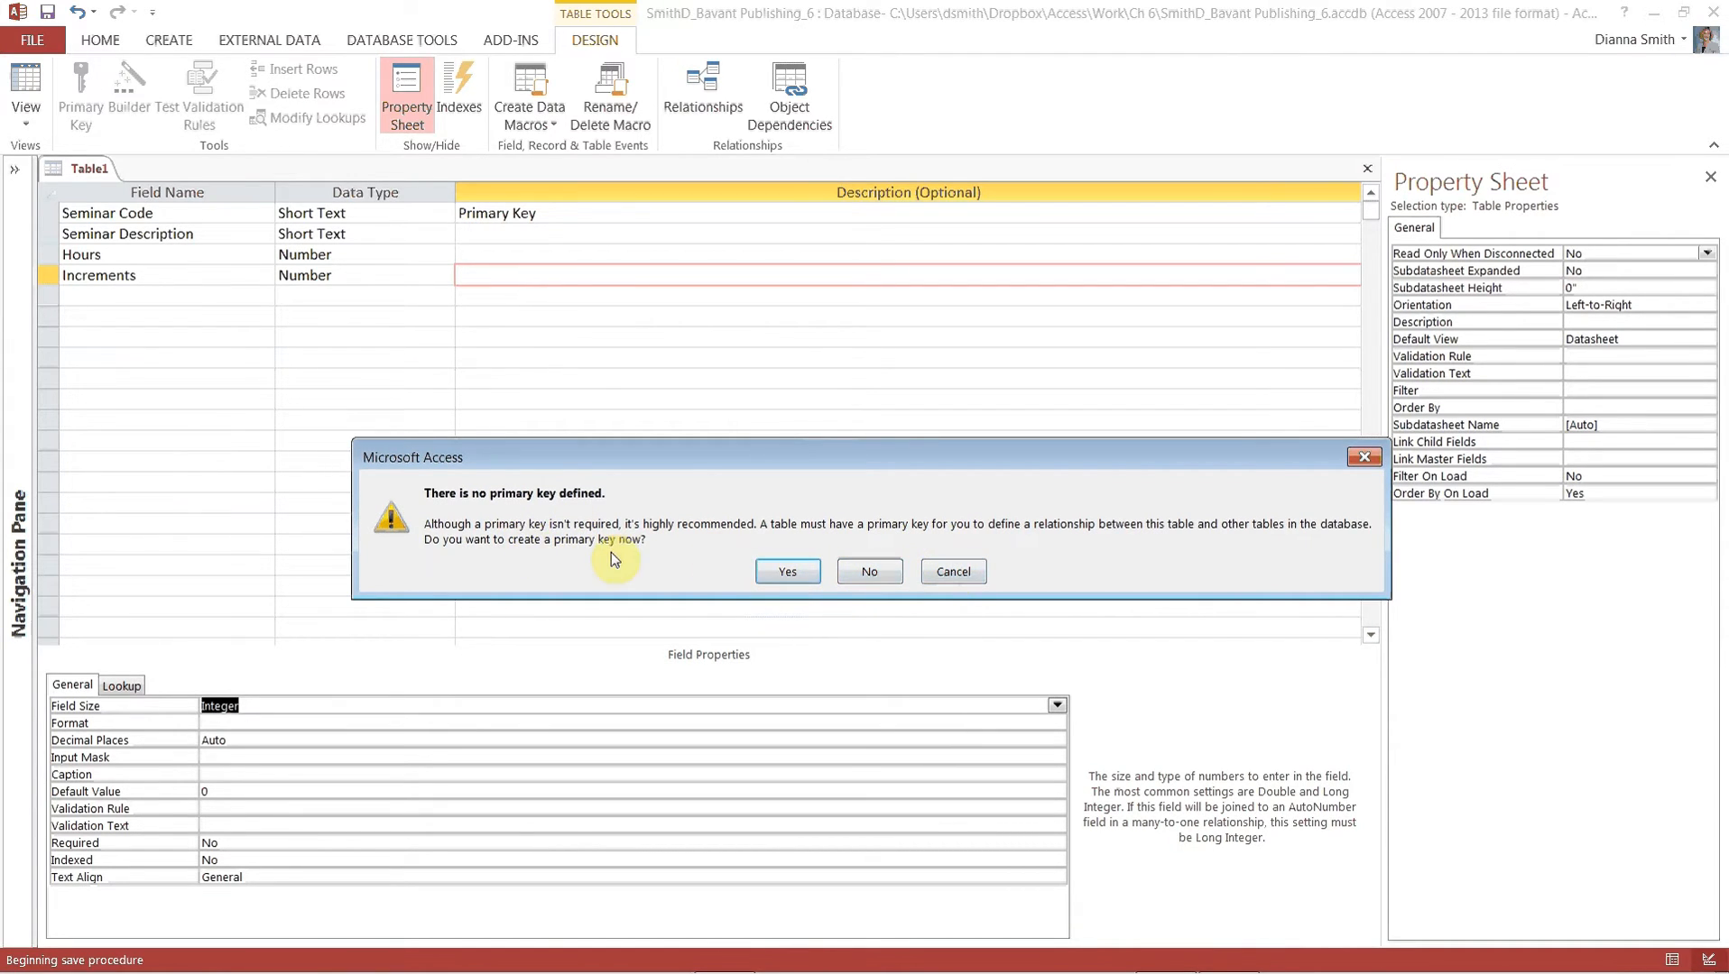
left_click(781, 574)
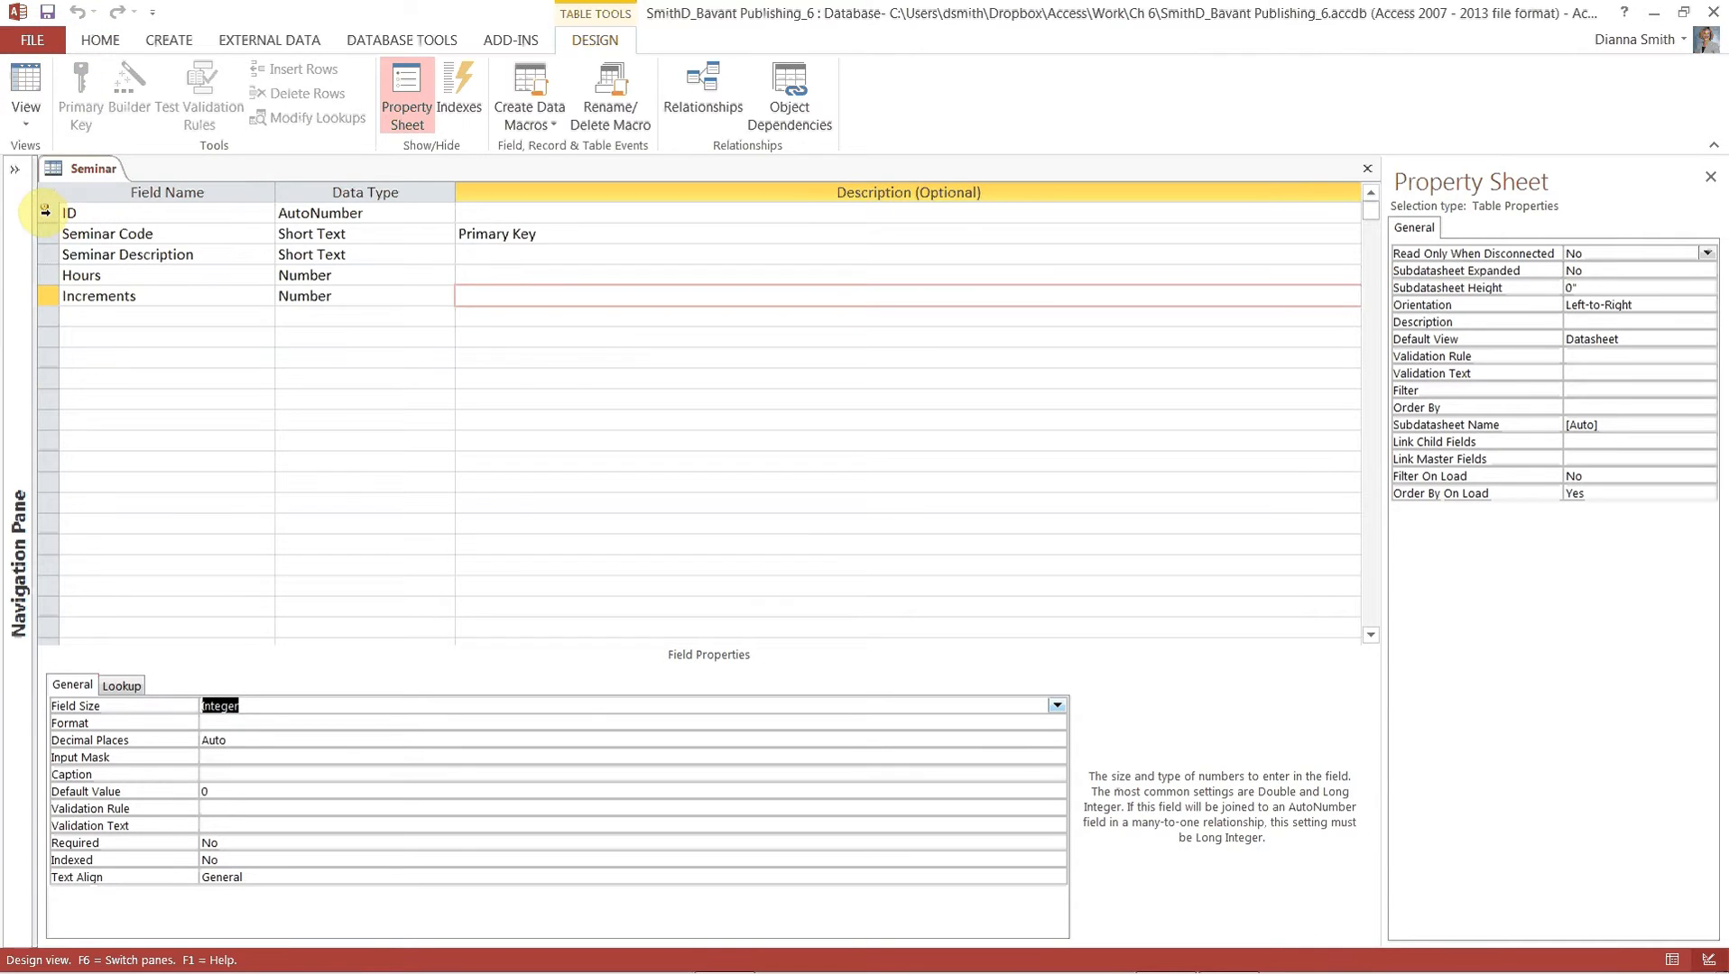
Delete the AutoNumber ID field from the Seminar table together with its primary key.
left_click(44, 213)
right_click(44, 214)
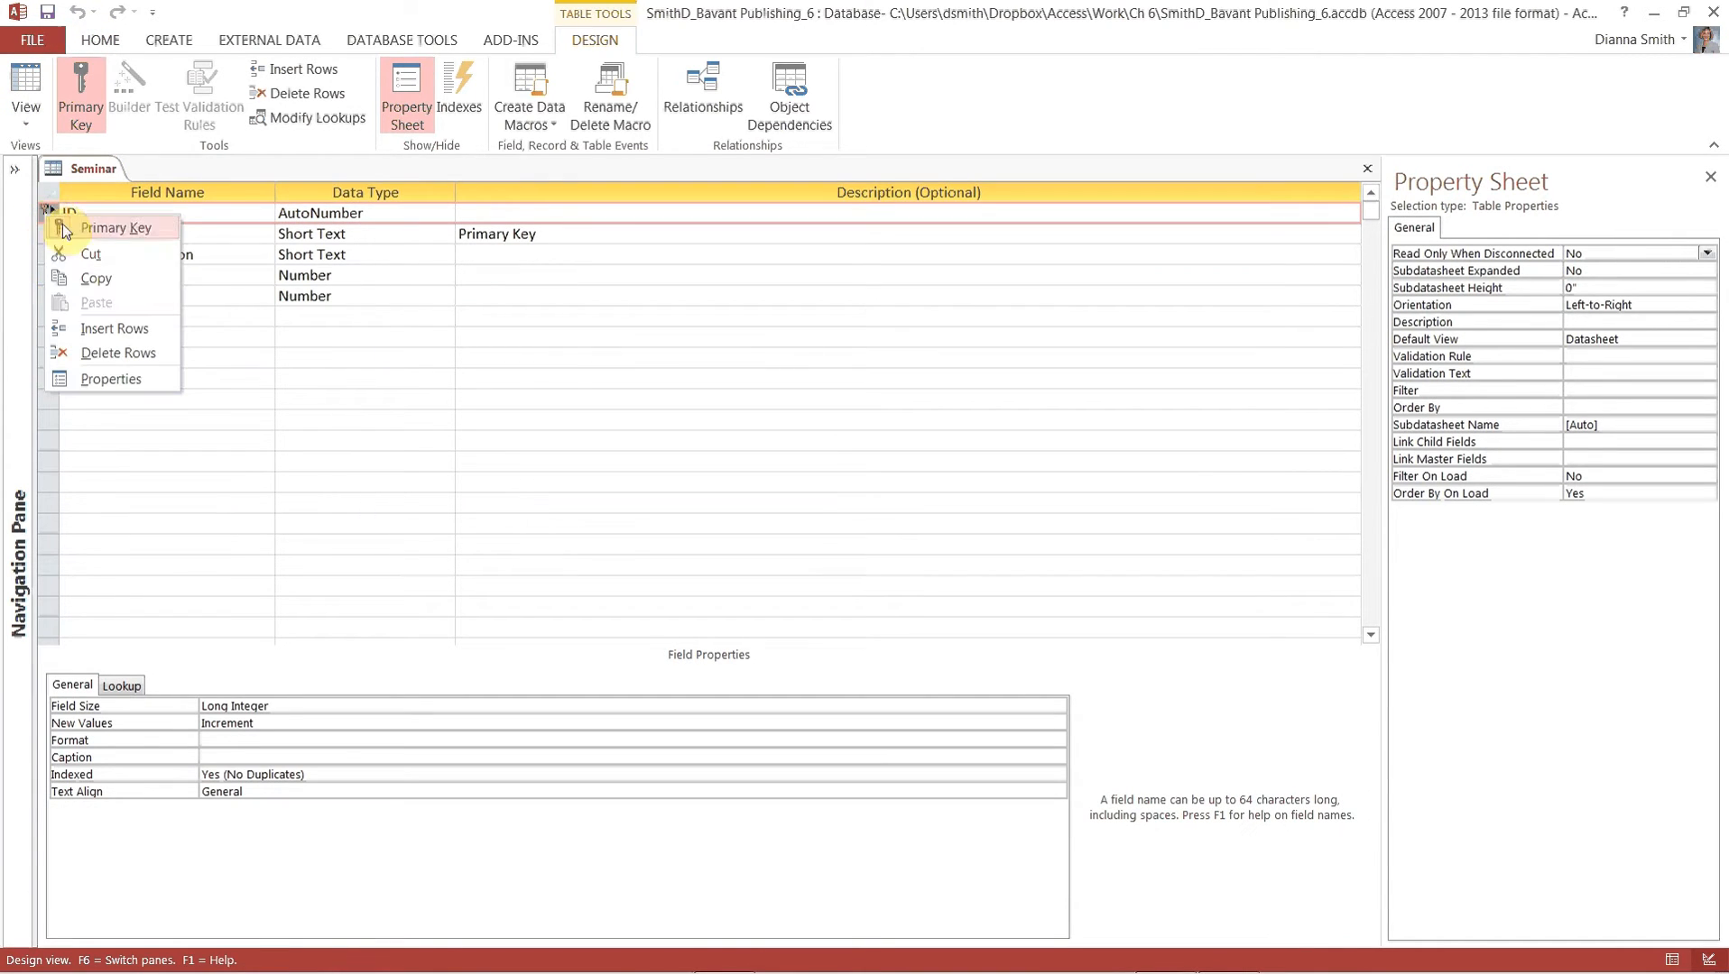
left_click(73, 352)
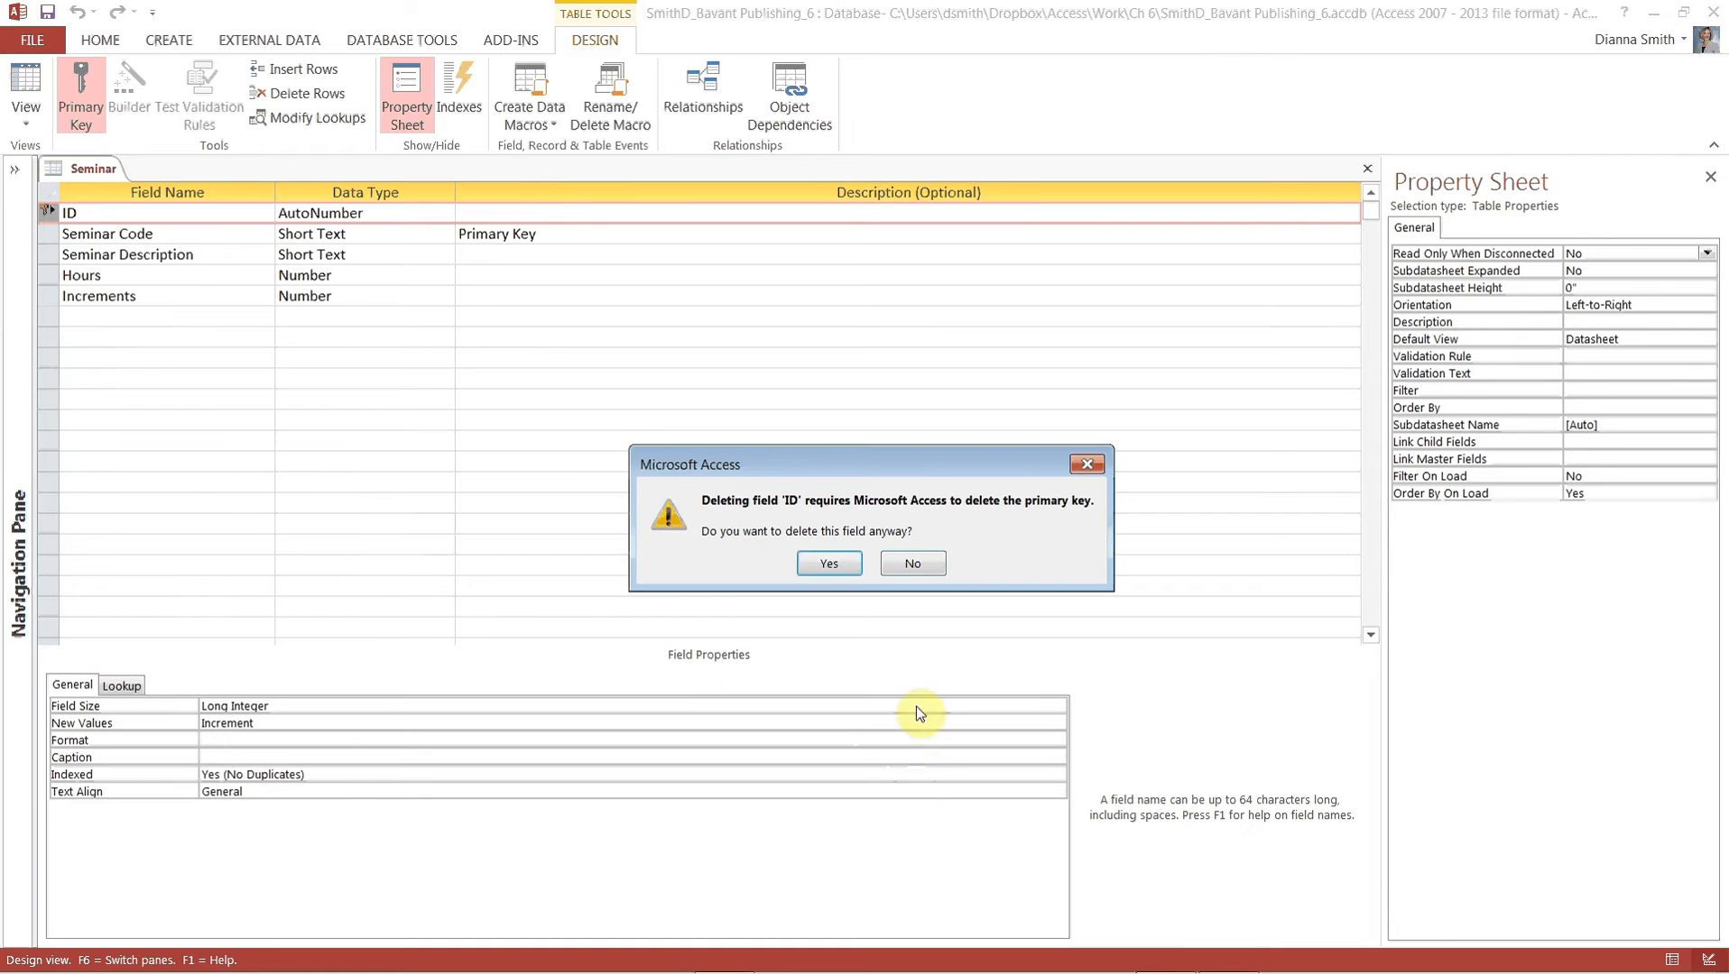
left_click(828, 564)
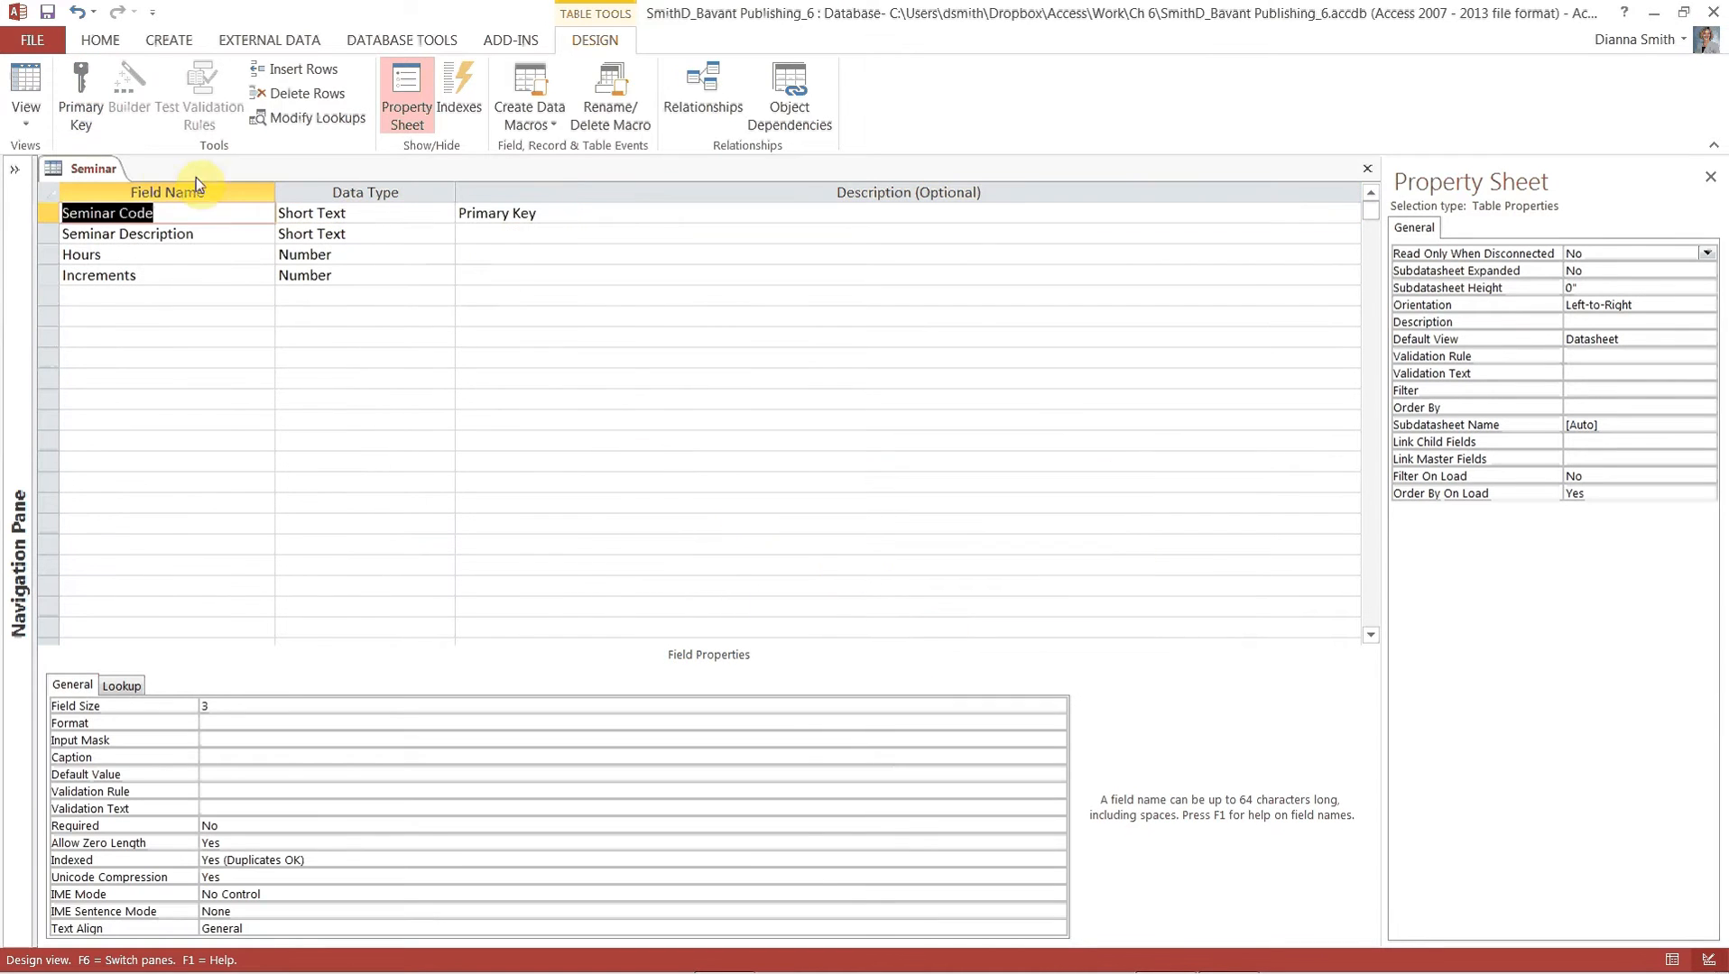
Make Seminar Code the primary key of the Seminar table, then save and close the table.
left_click(47, 217)
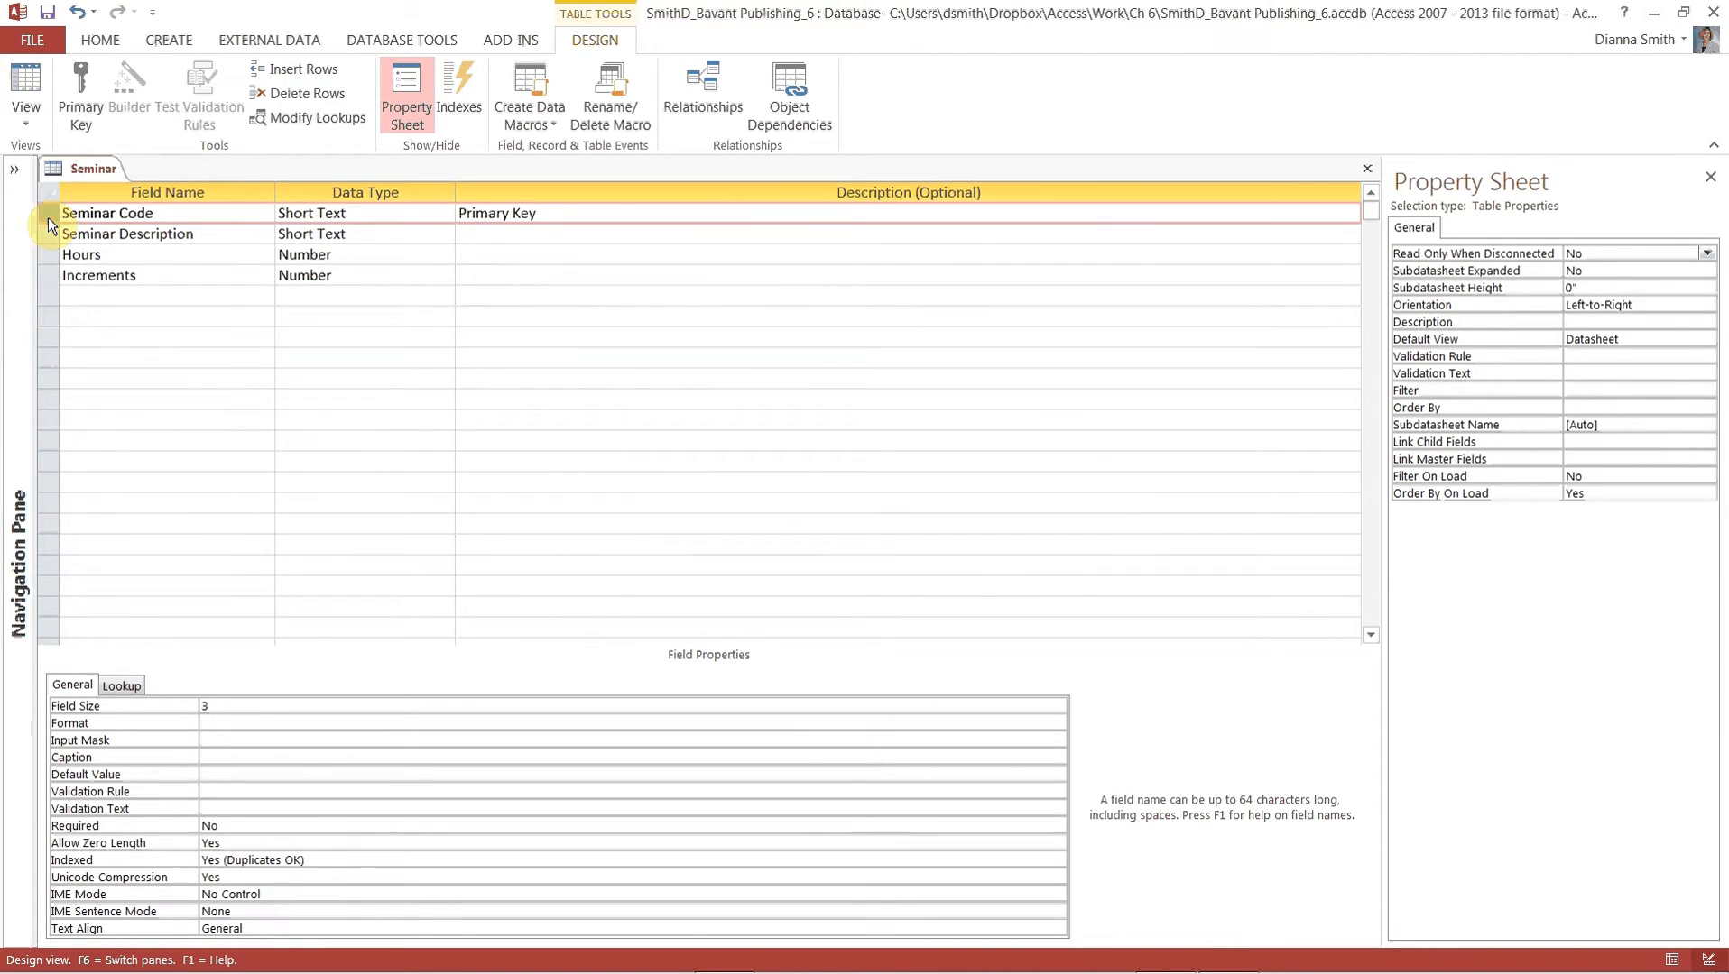
left_click(79, 106)
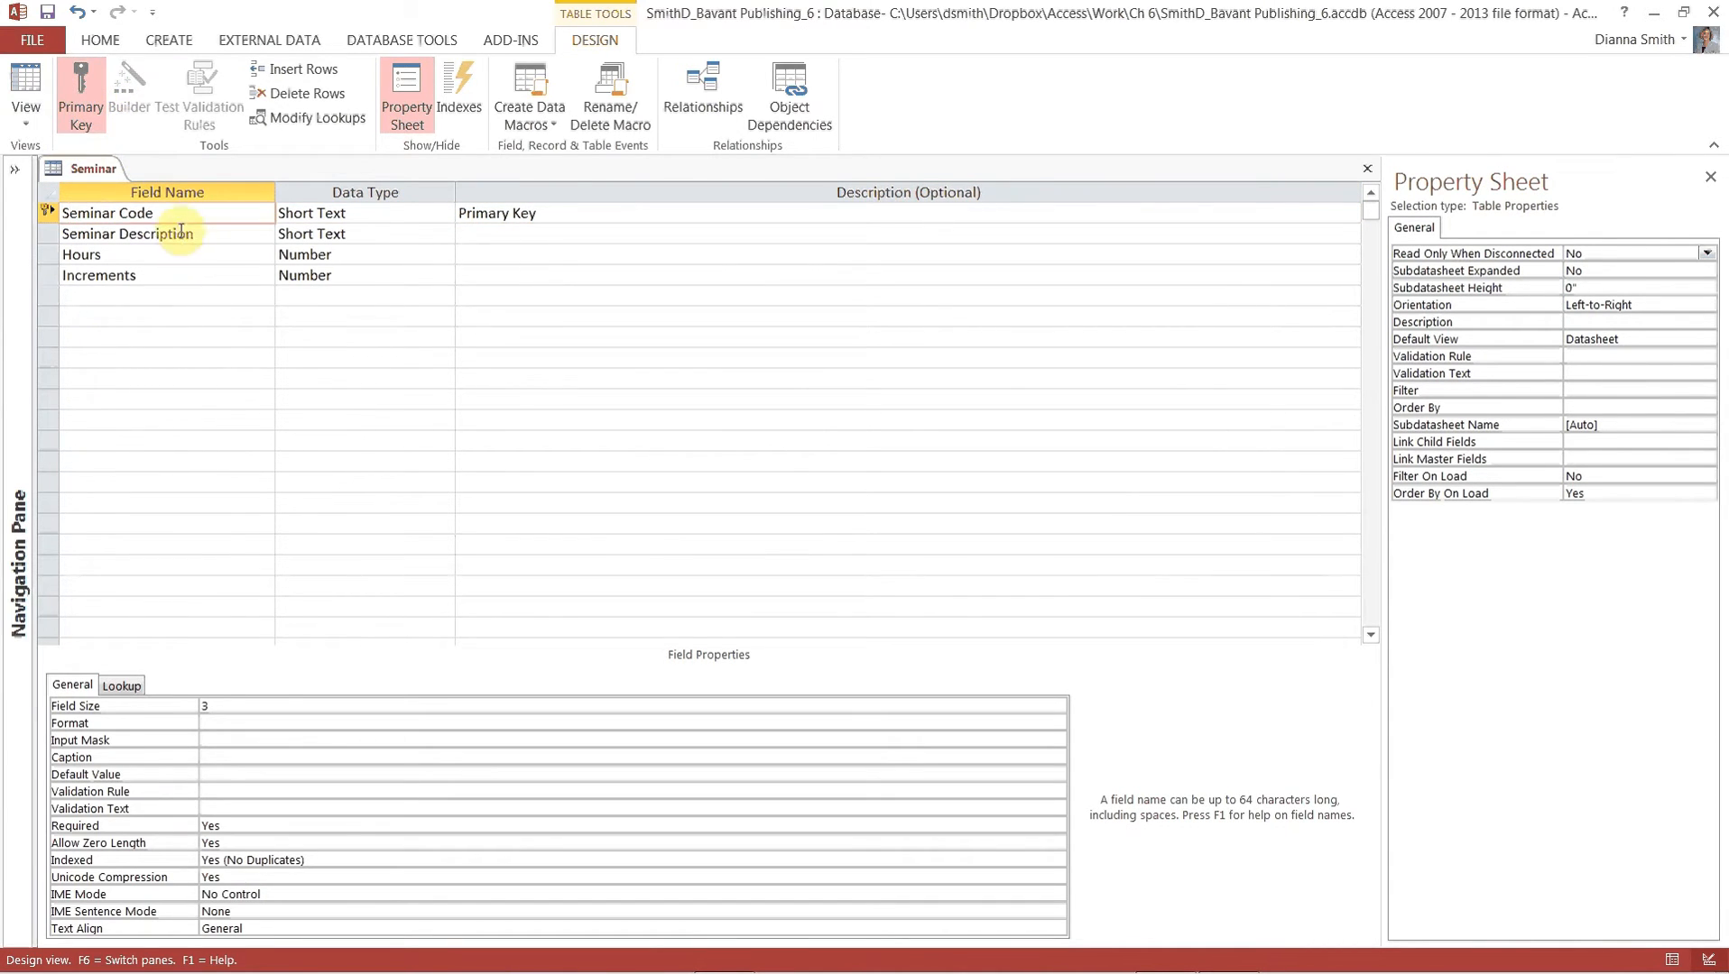
left_click(50, 14)
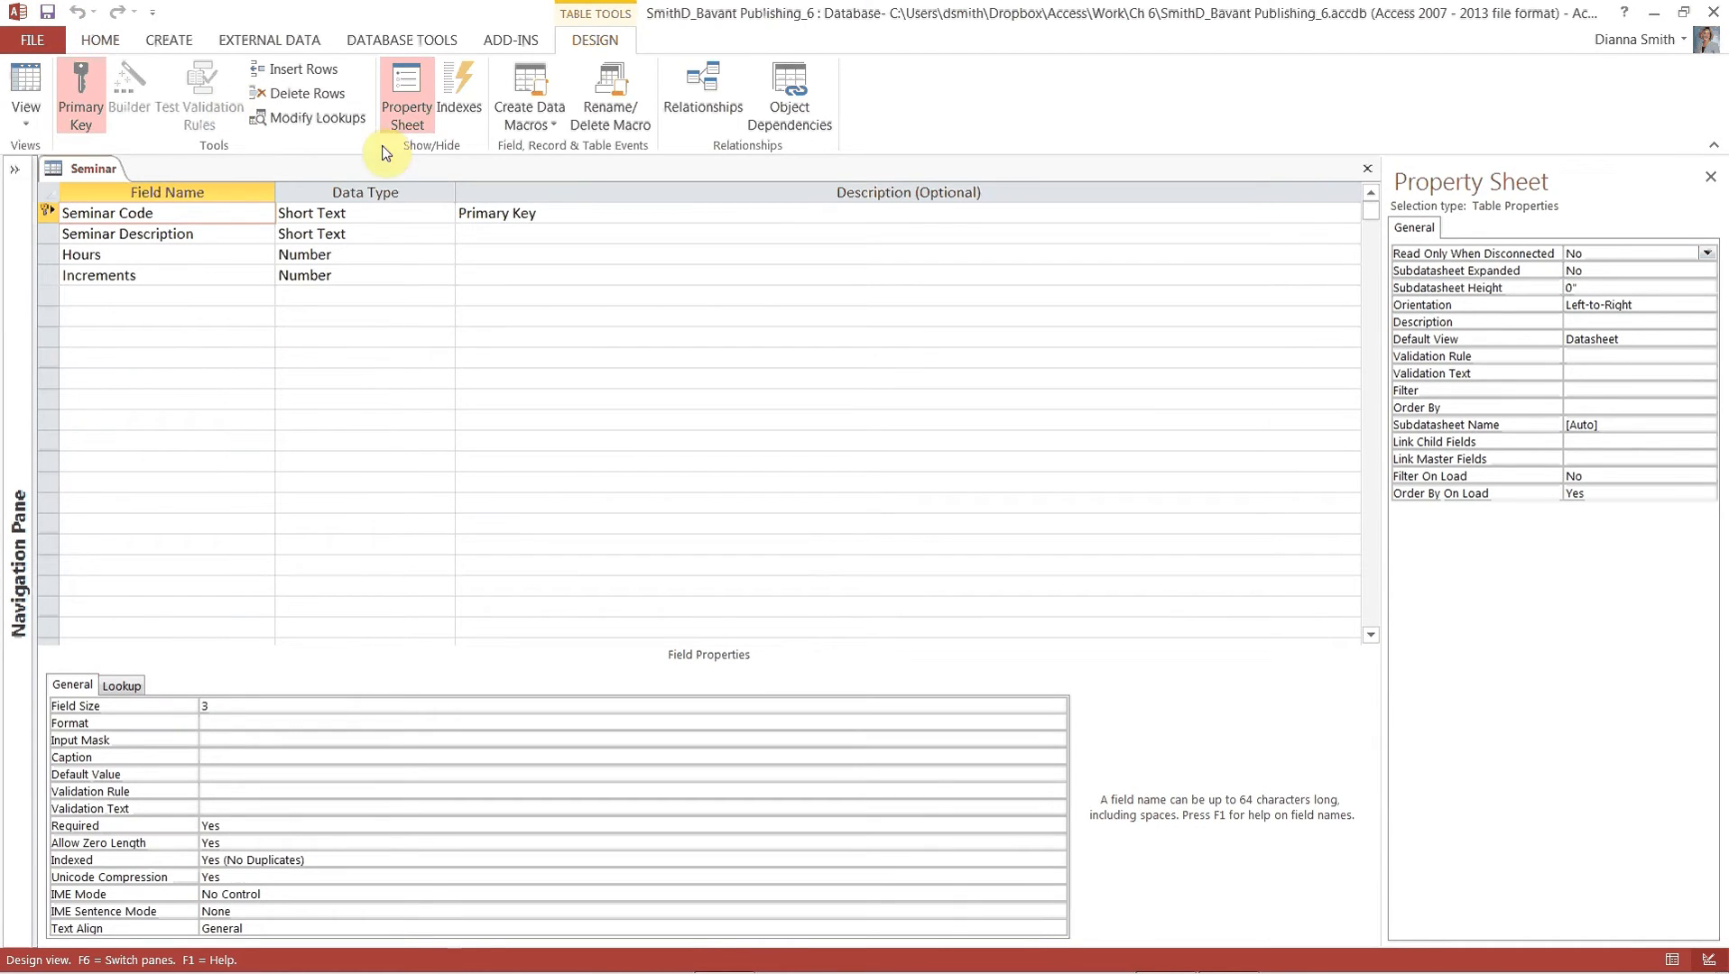
left_click(1367, 168)
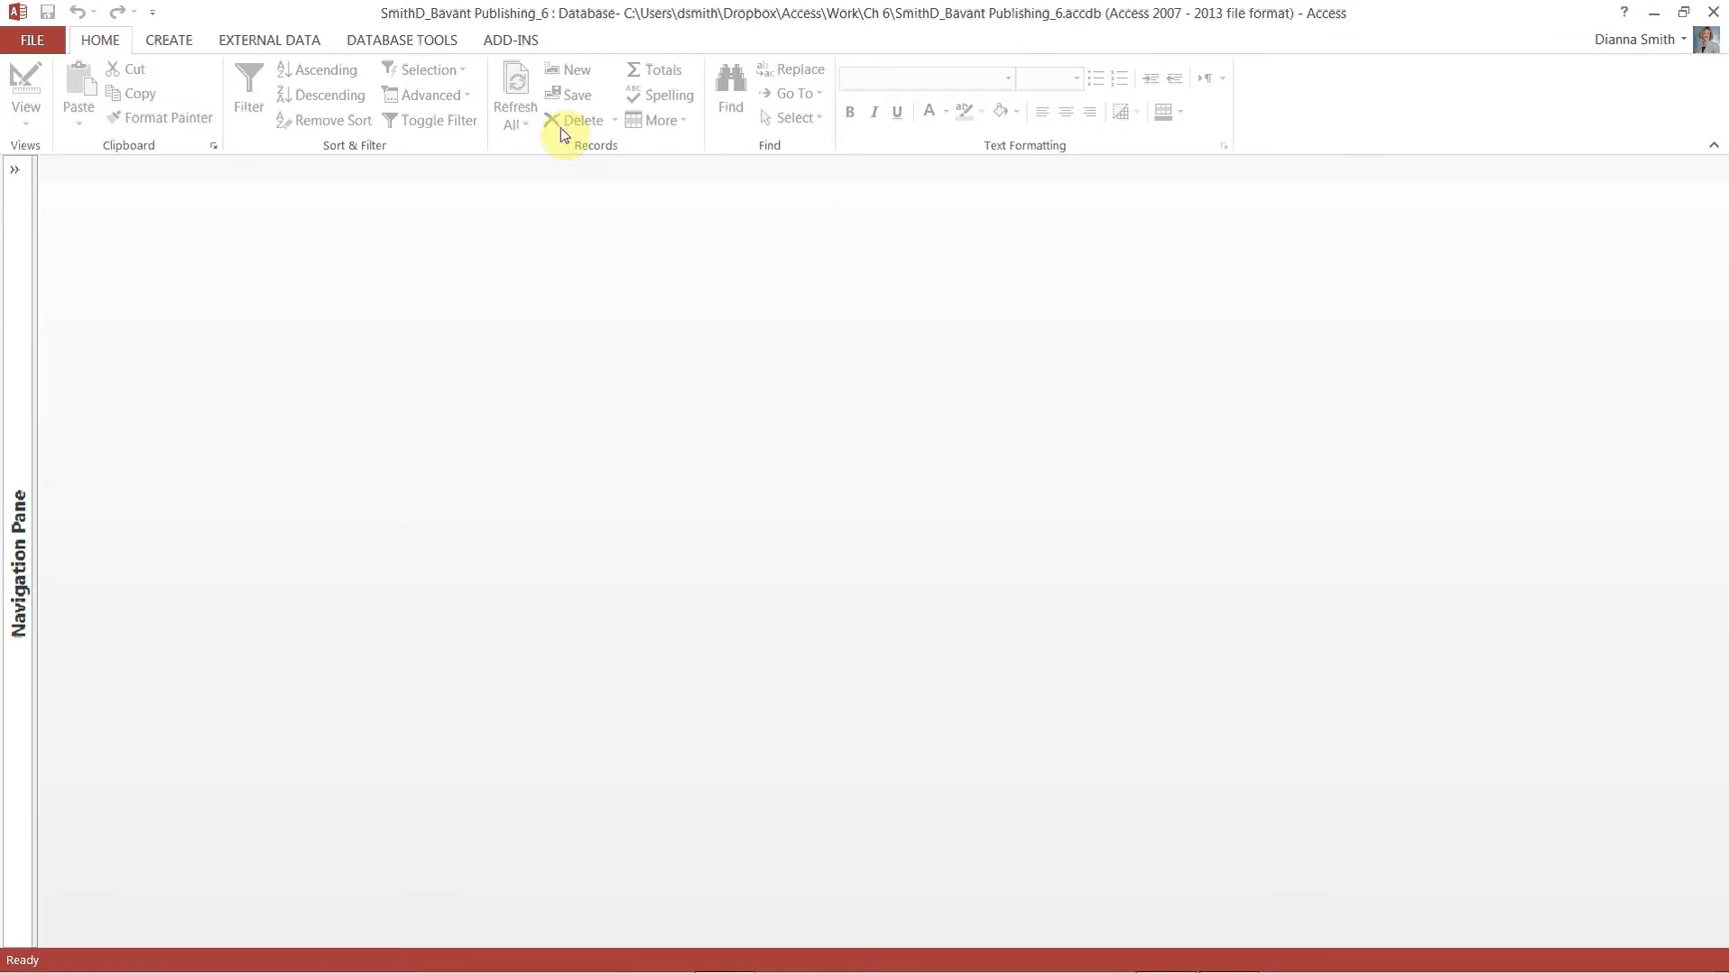
Create a new table in Design view with Customer Number as its first field, using the Short Text data type.
left_click(183, 48)
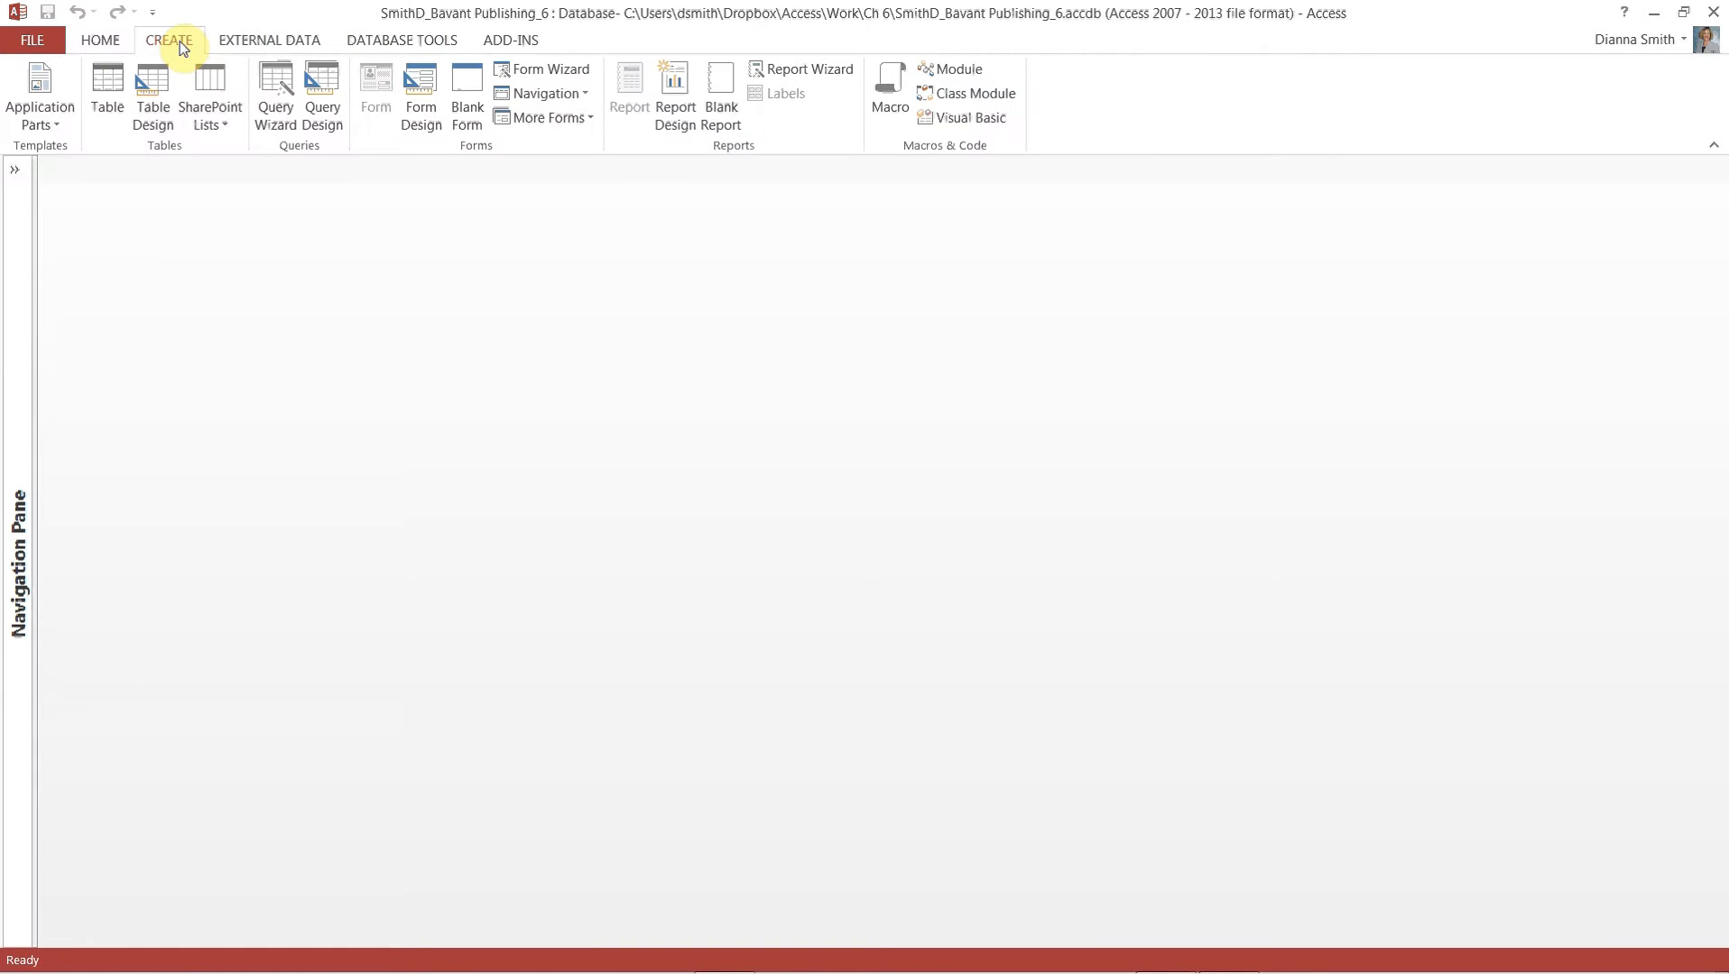
left_click(157, 87)
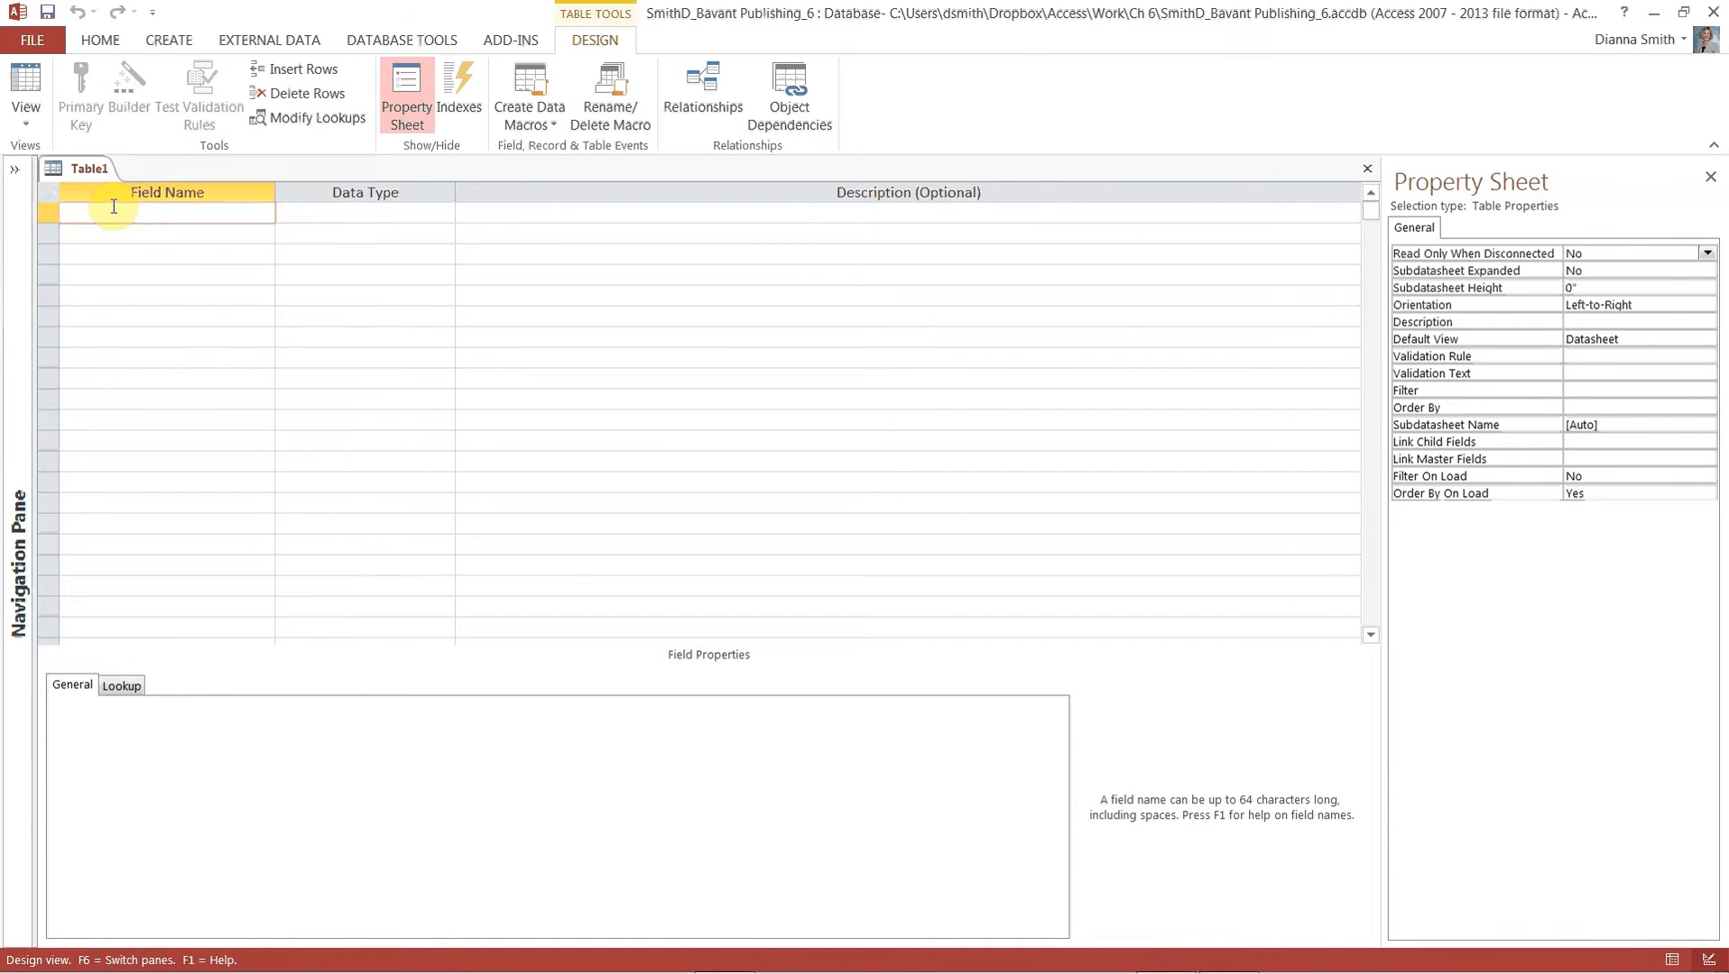
type("Customer Num ber")
key("Tab")
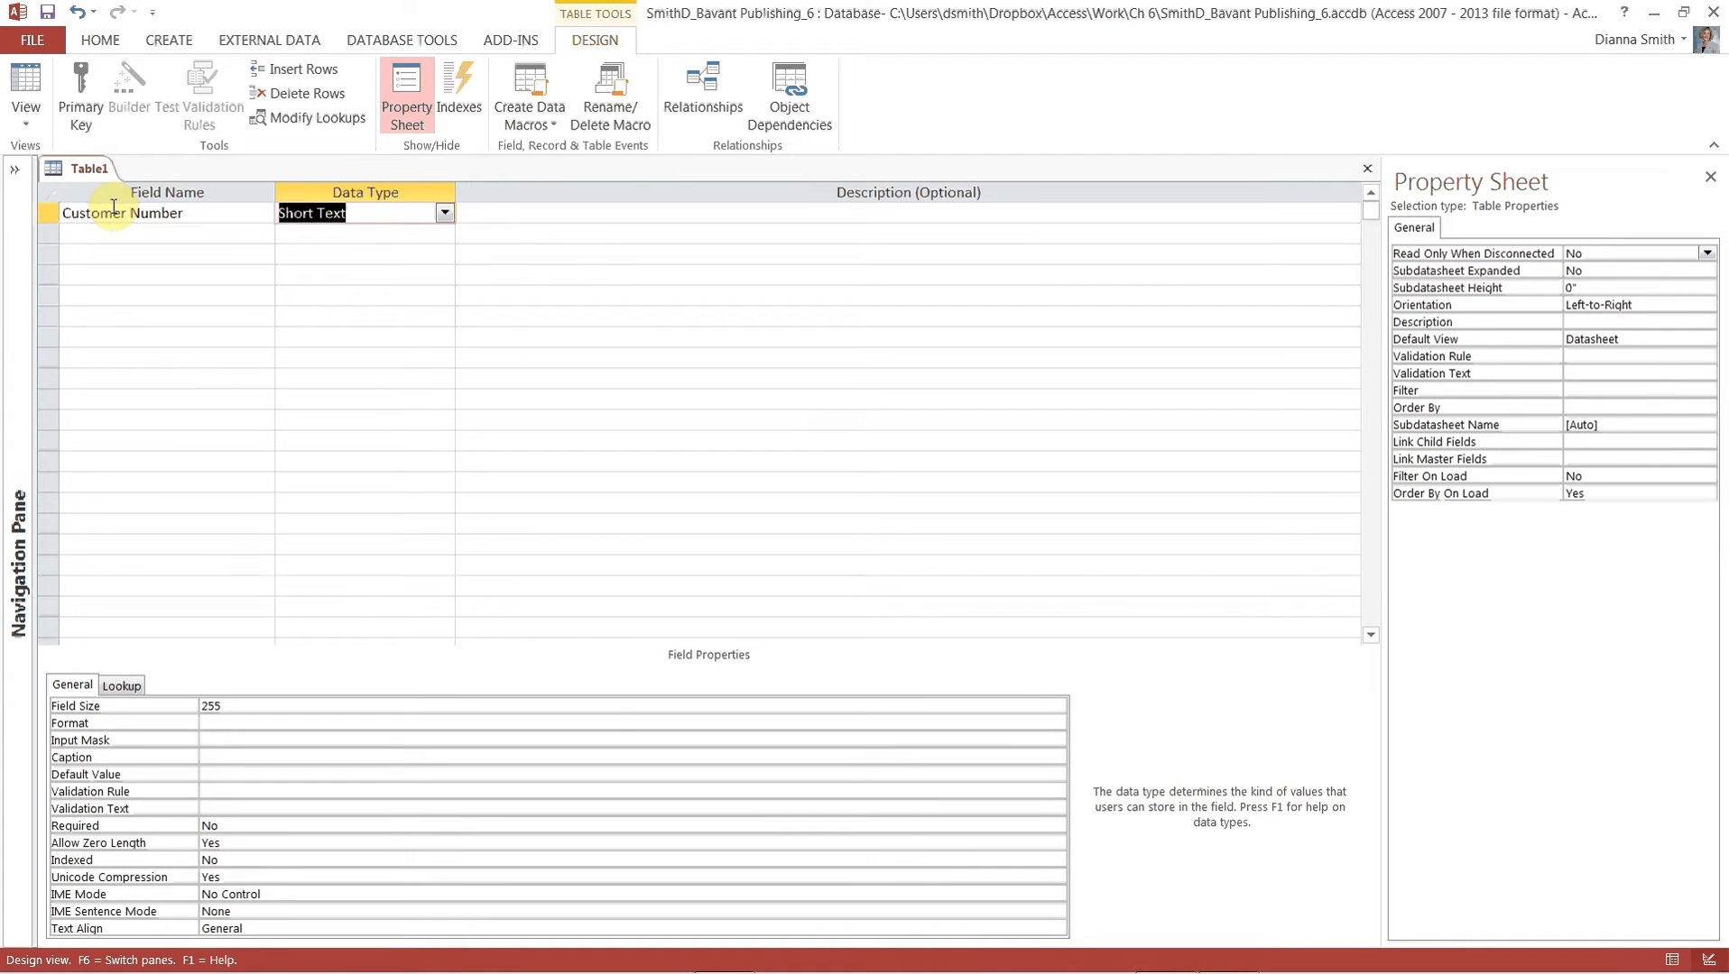
key("Tab")
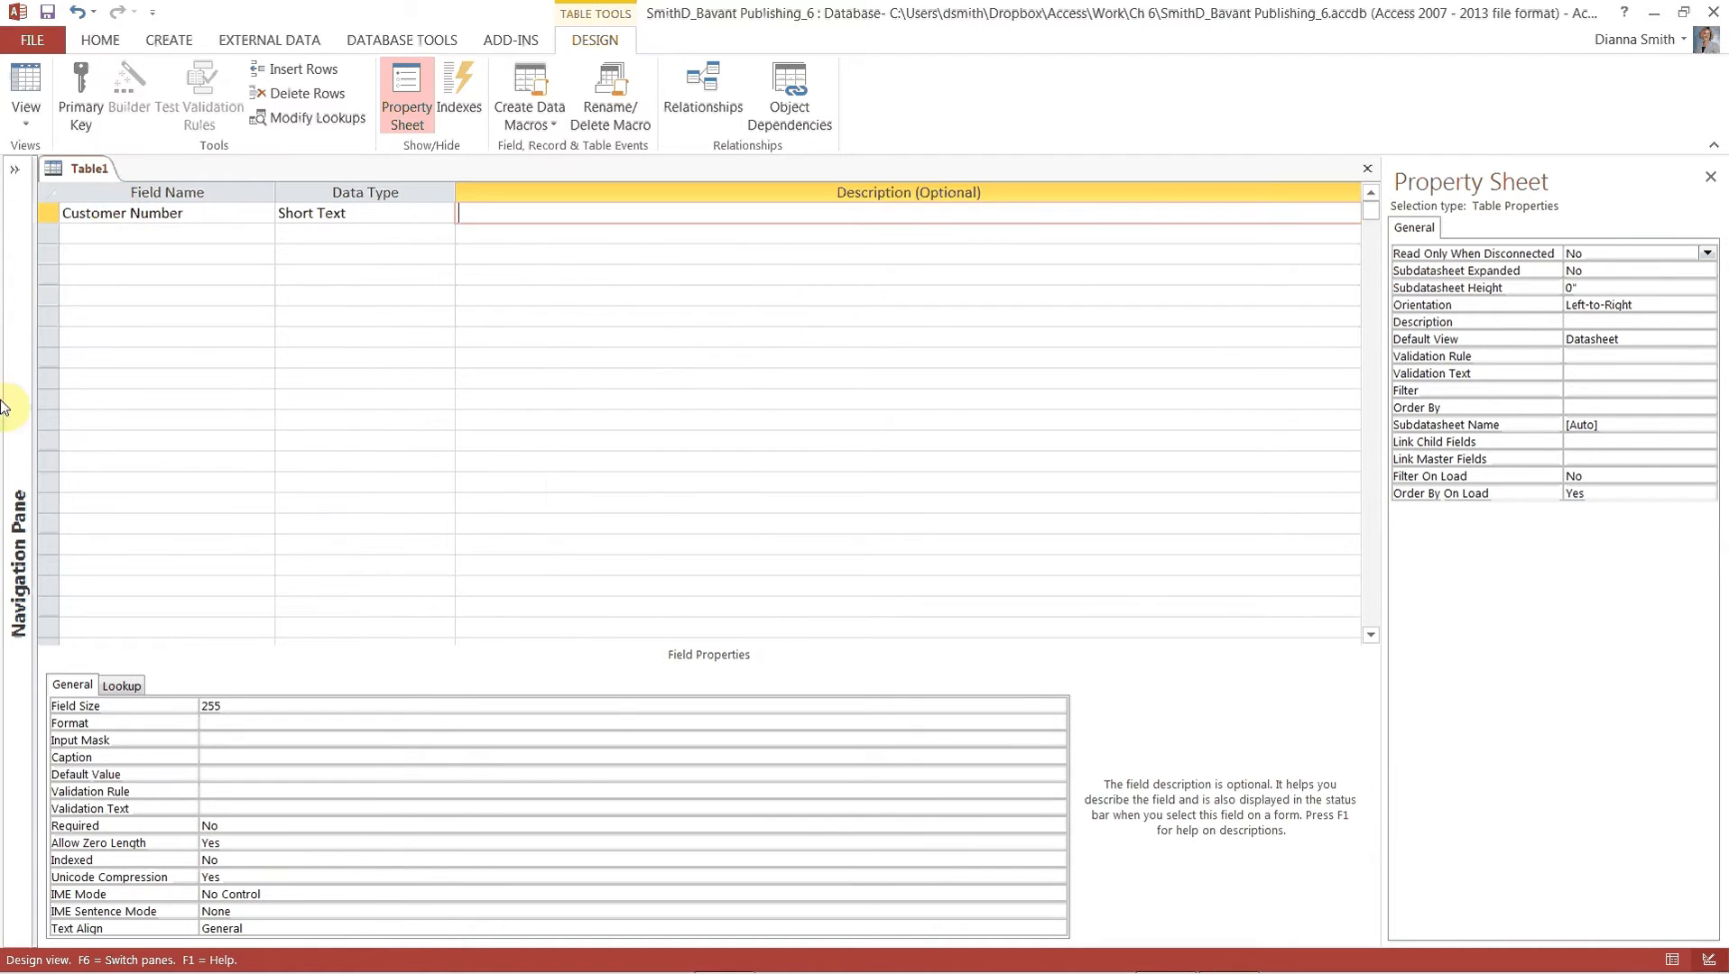
Set the Customer Number field size to 5 and enter Part of Key as its description.
left_click(243, 702)
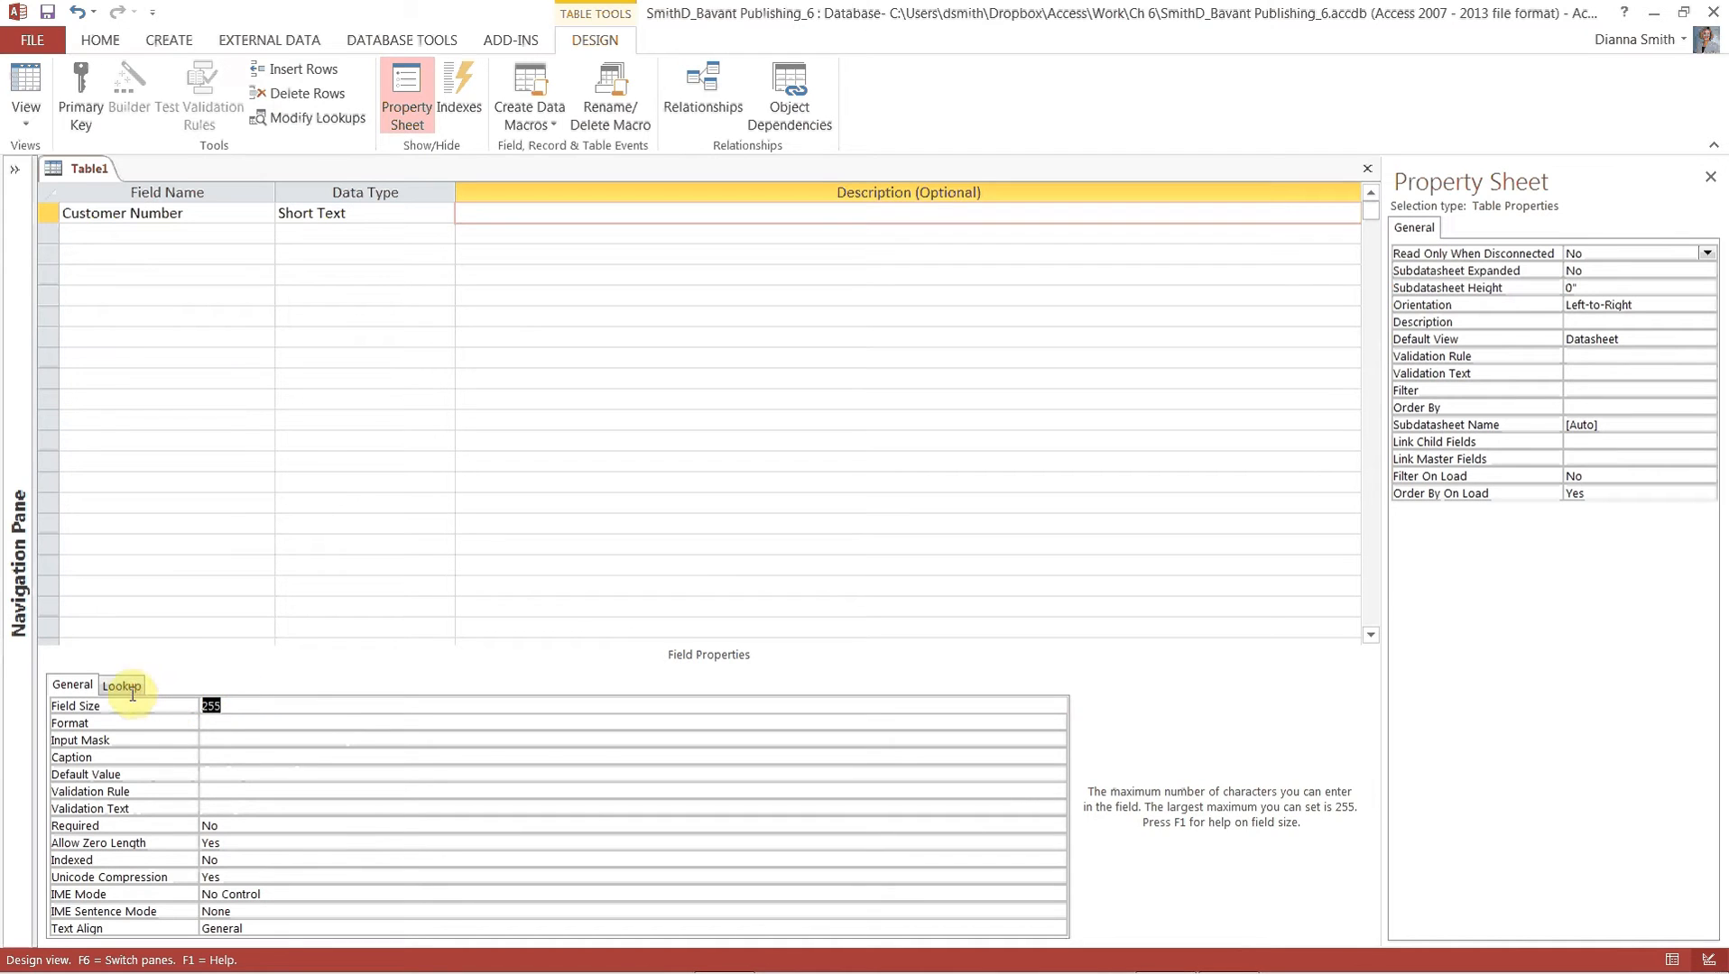
type("5")
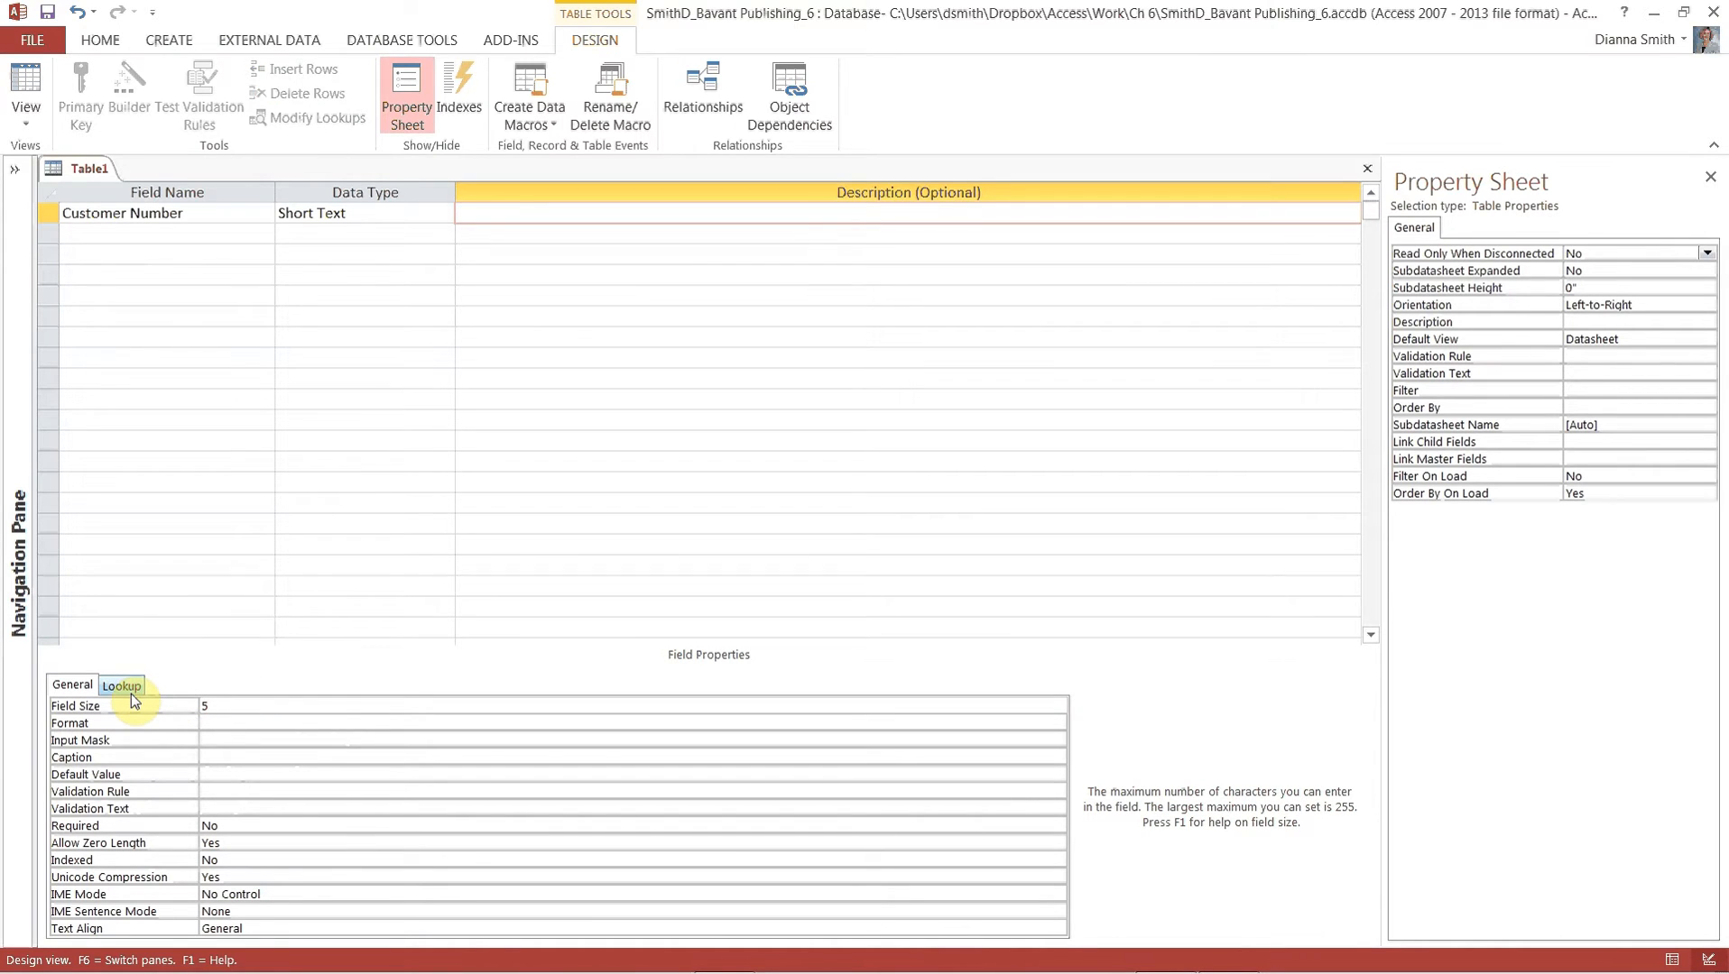
left_click(692, 214)
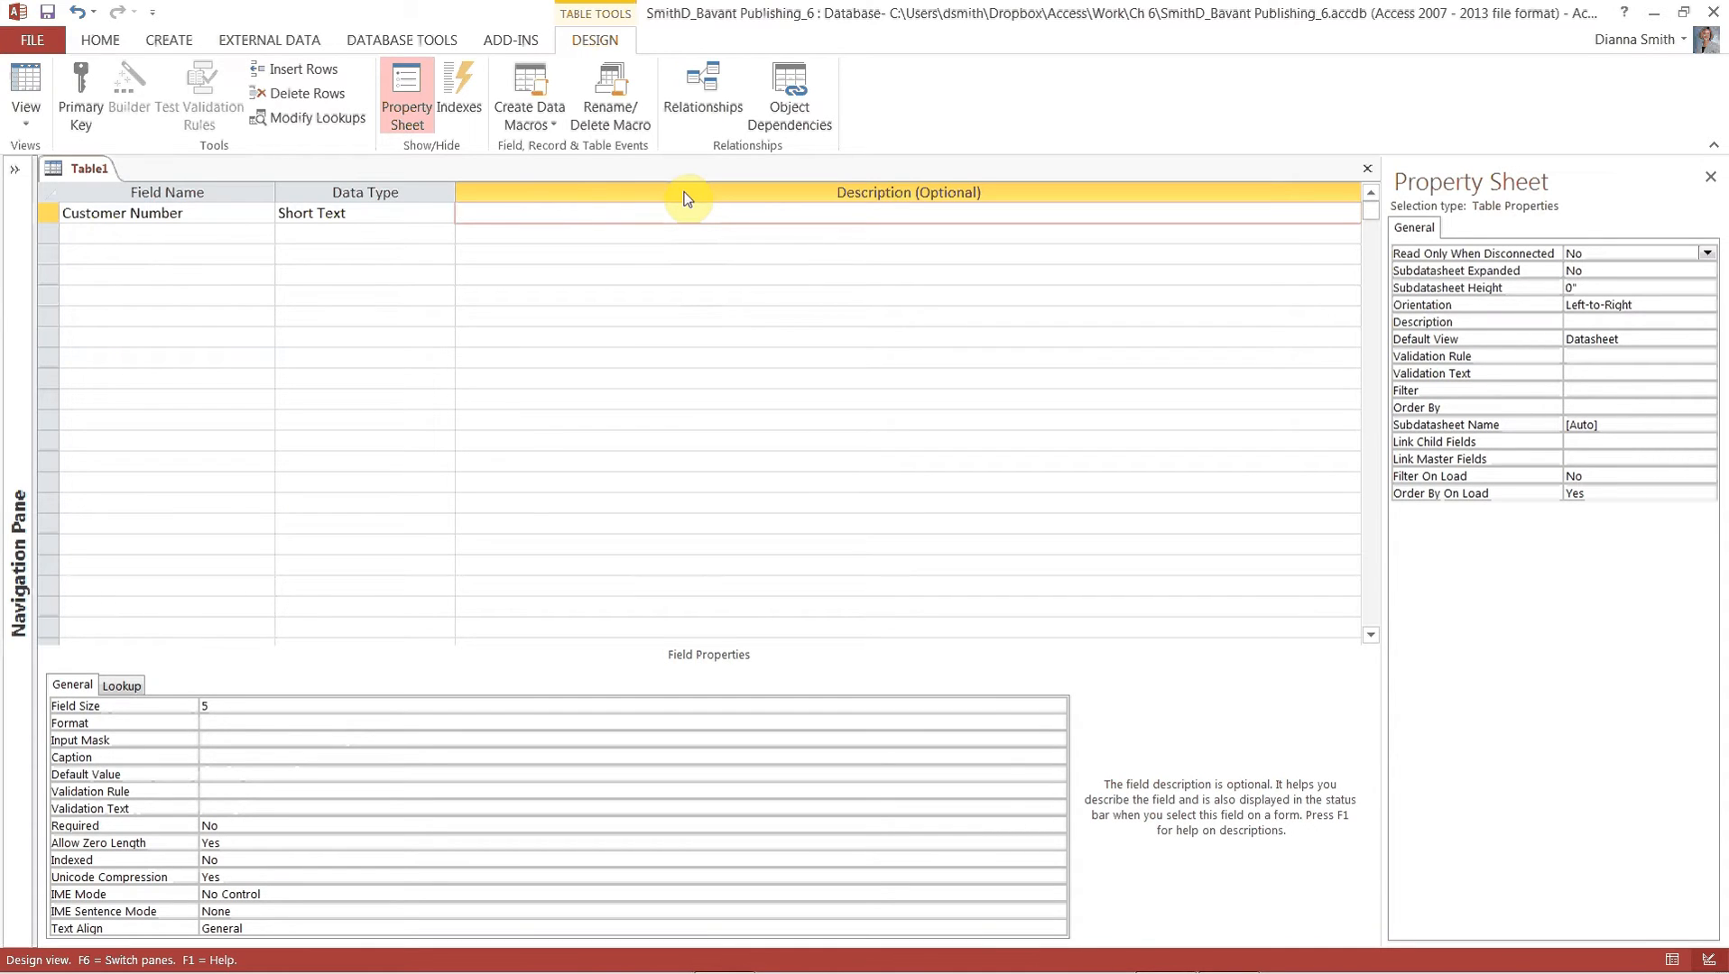
type("Part of Key")
Add a second Short Text field named Seminar Code with the description Part of Key.
left_click(235, 232)
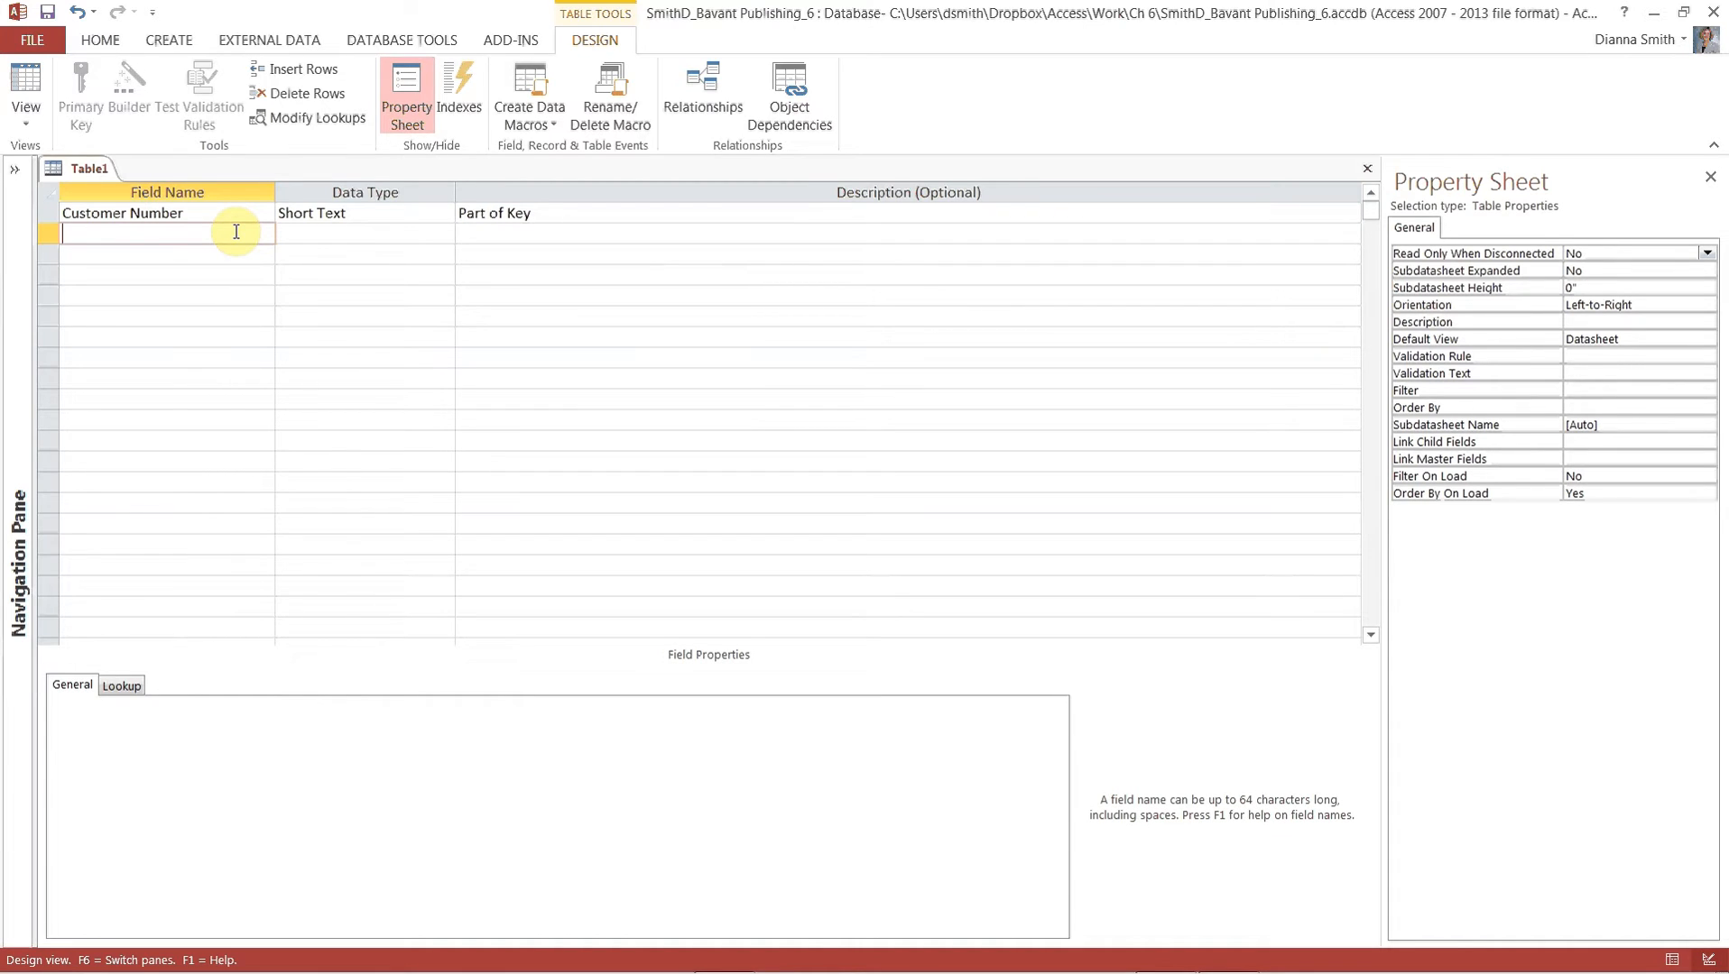
type("Seminar code")
key("BackSpace")
key("BackSpace")
key("BackSpace")
key("BackSpace")
type("Code")
key("Tab")
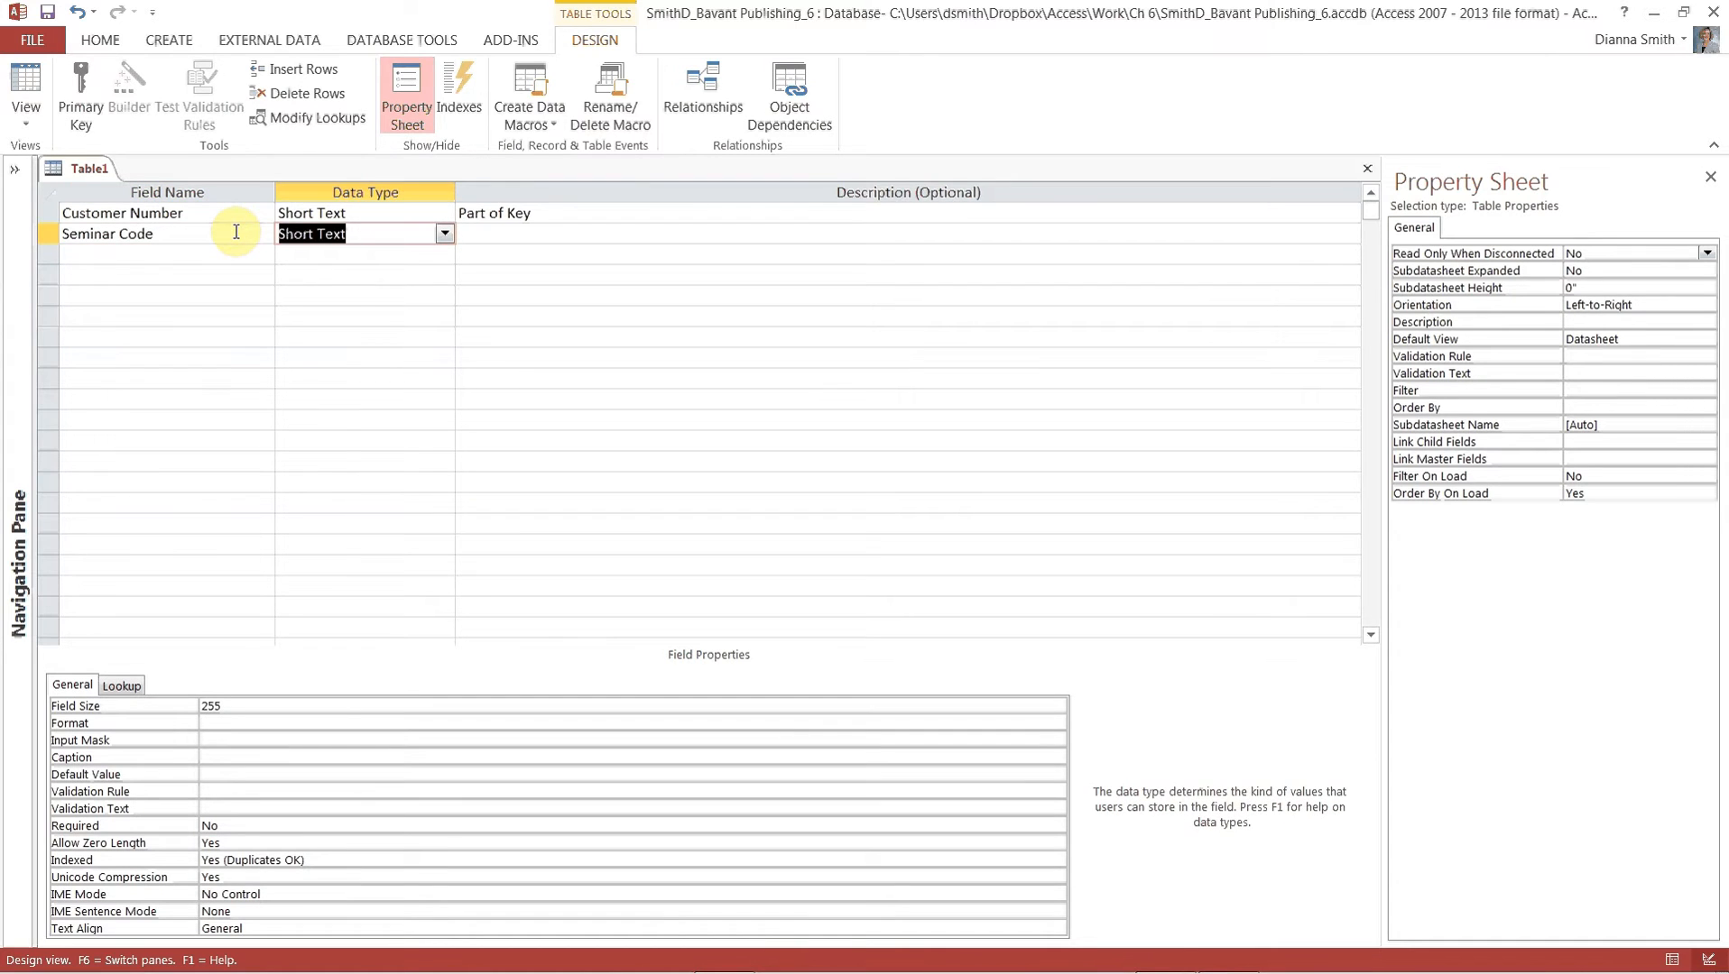
key("Tab")
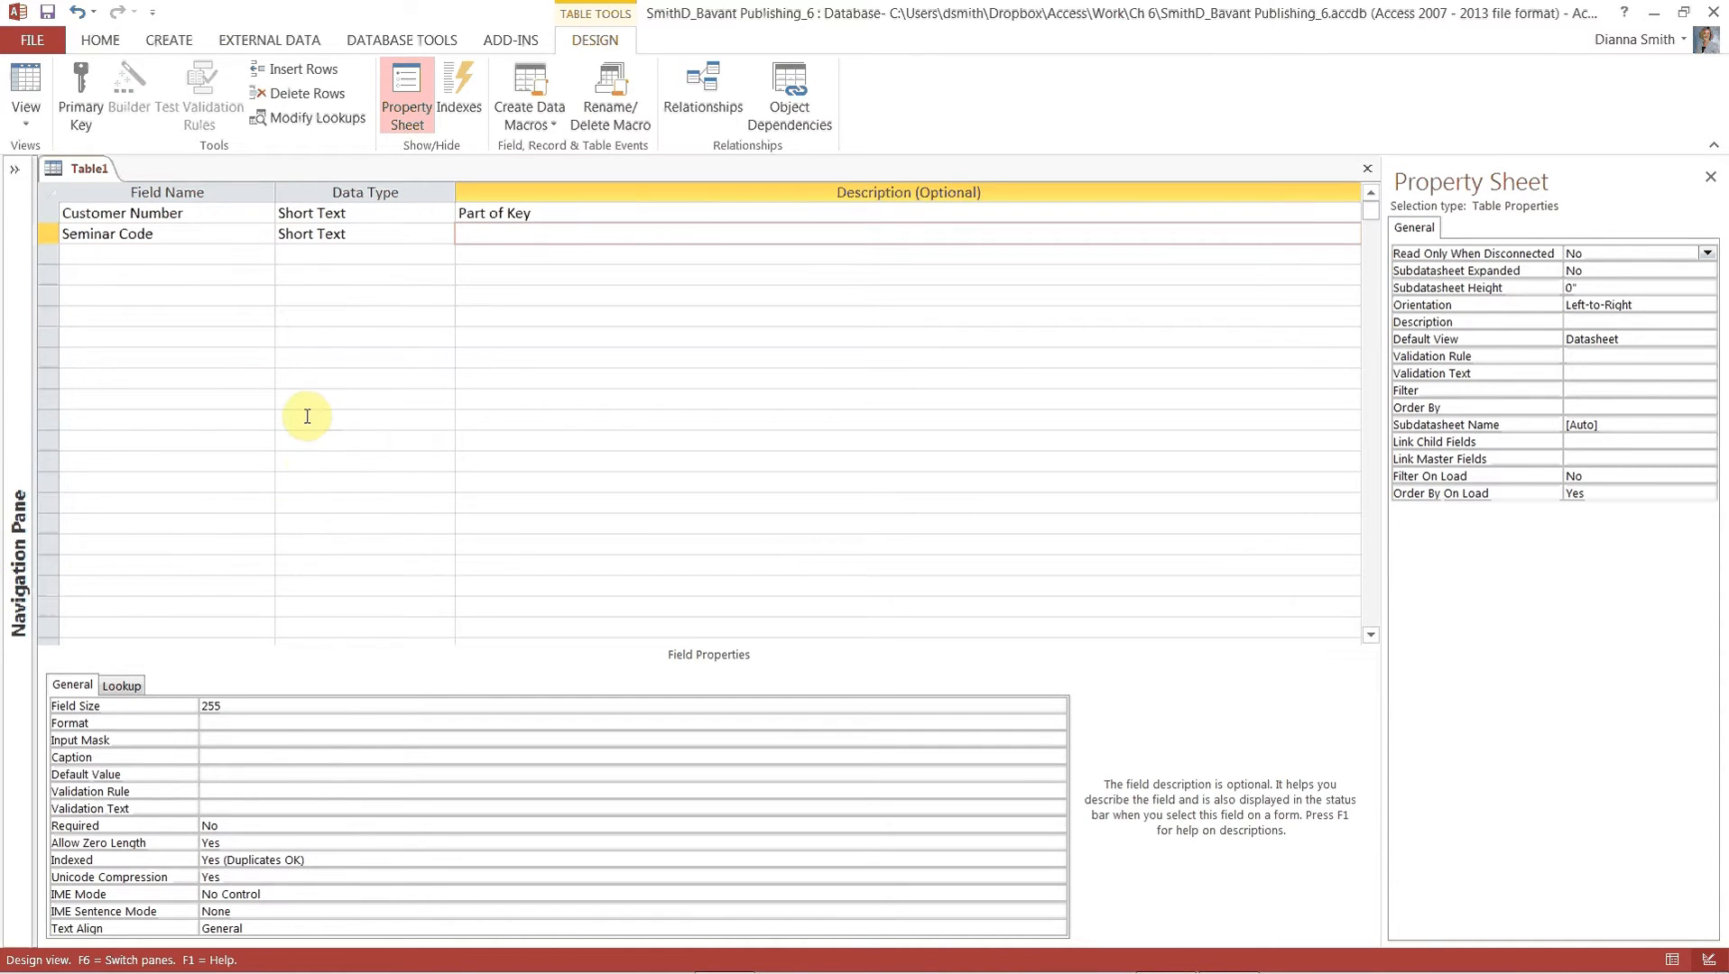
type("Part of Key")
Set the field size of Seminar Code to 3.
left_click(231, 705)
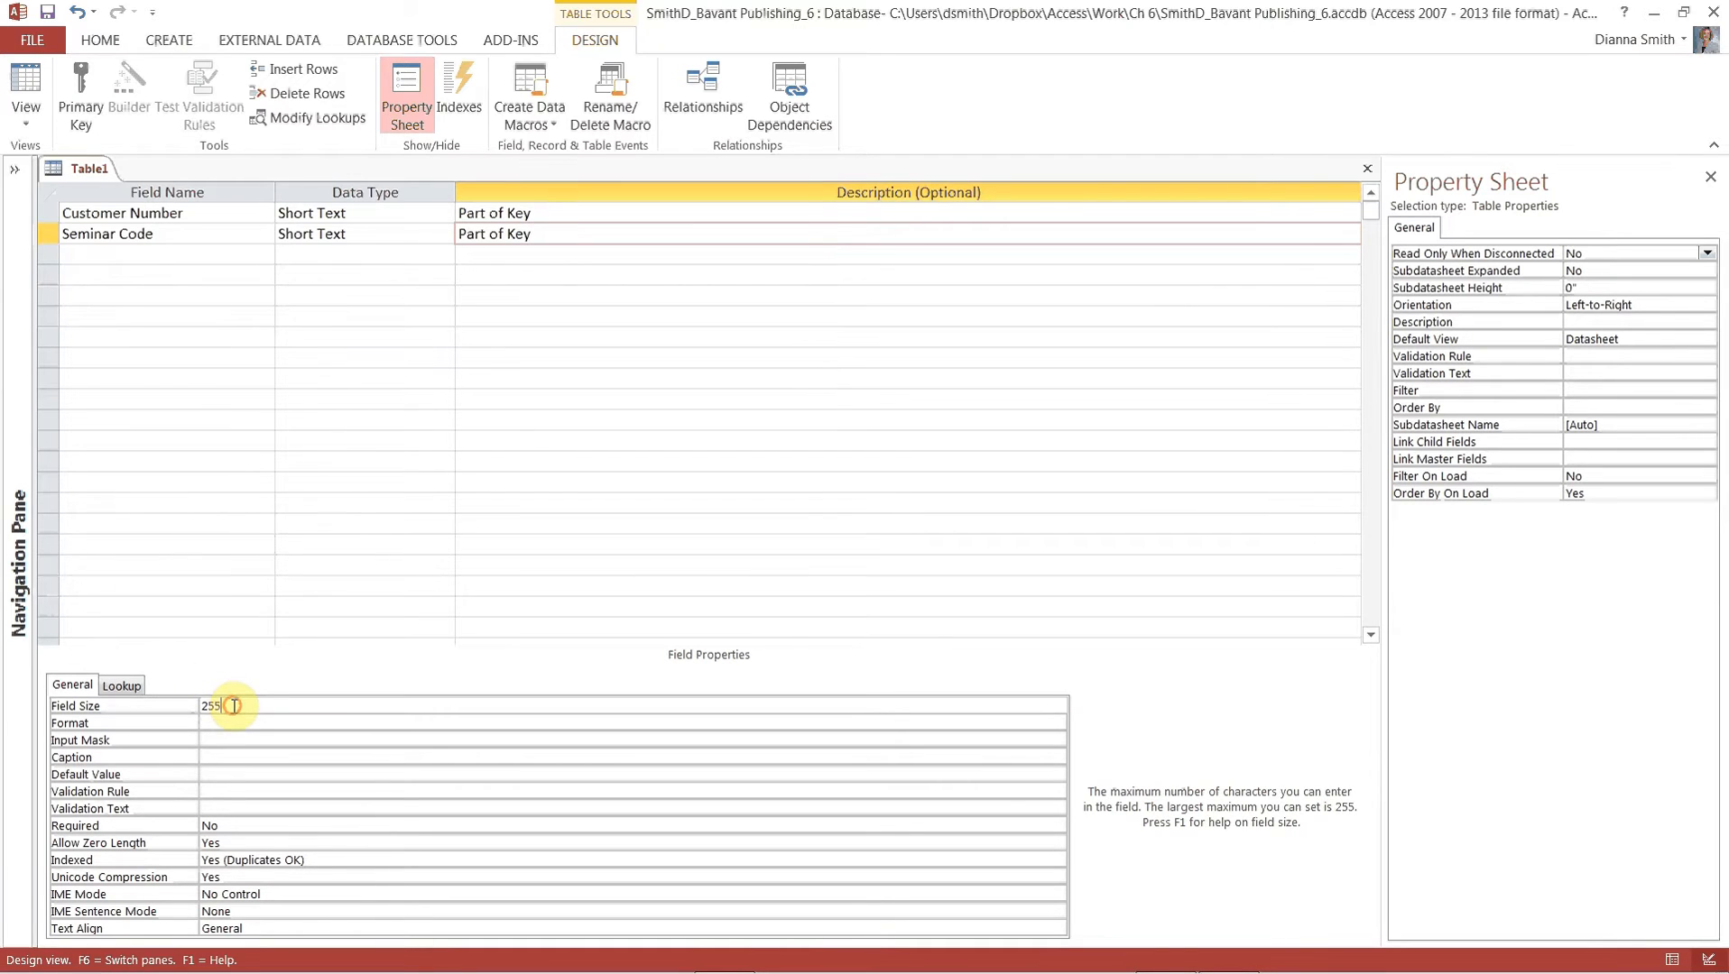
left_click(184, 707)
type("3")
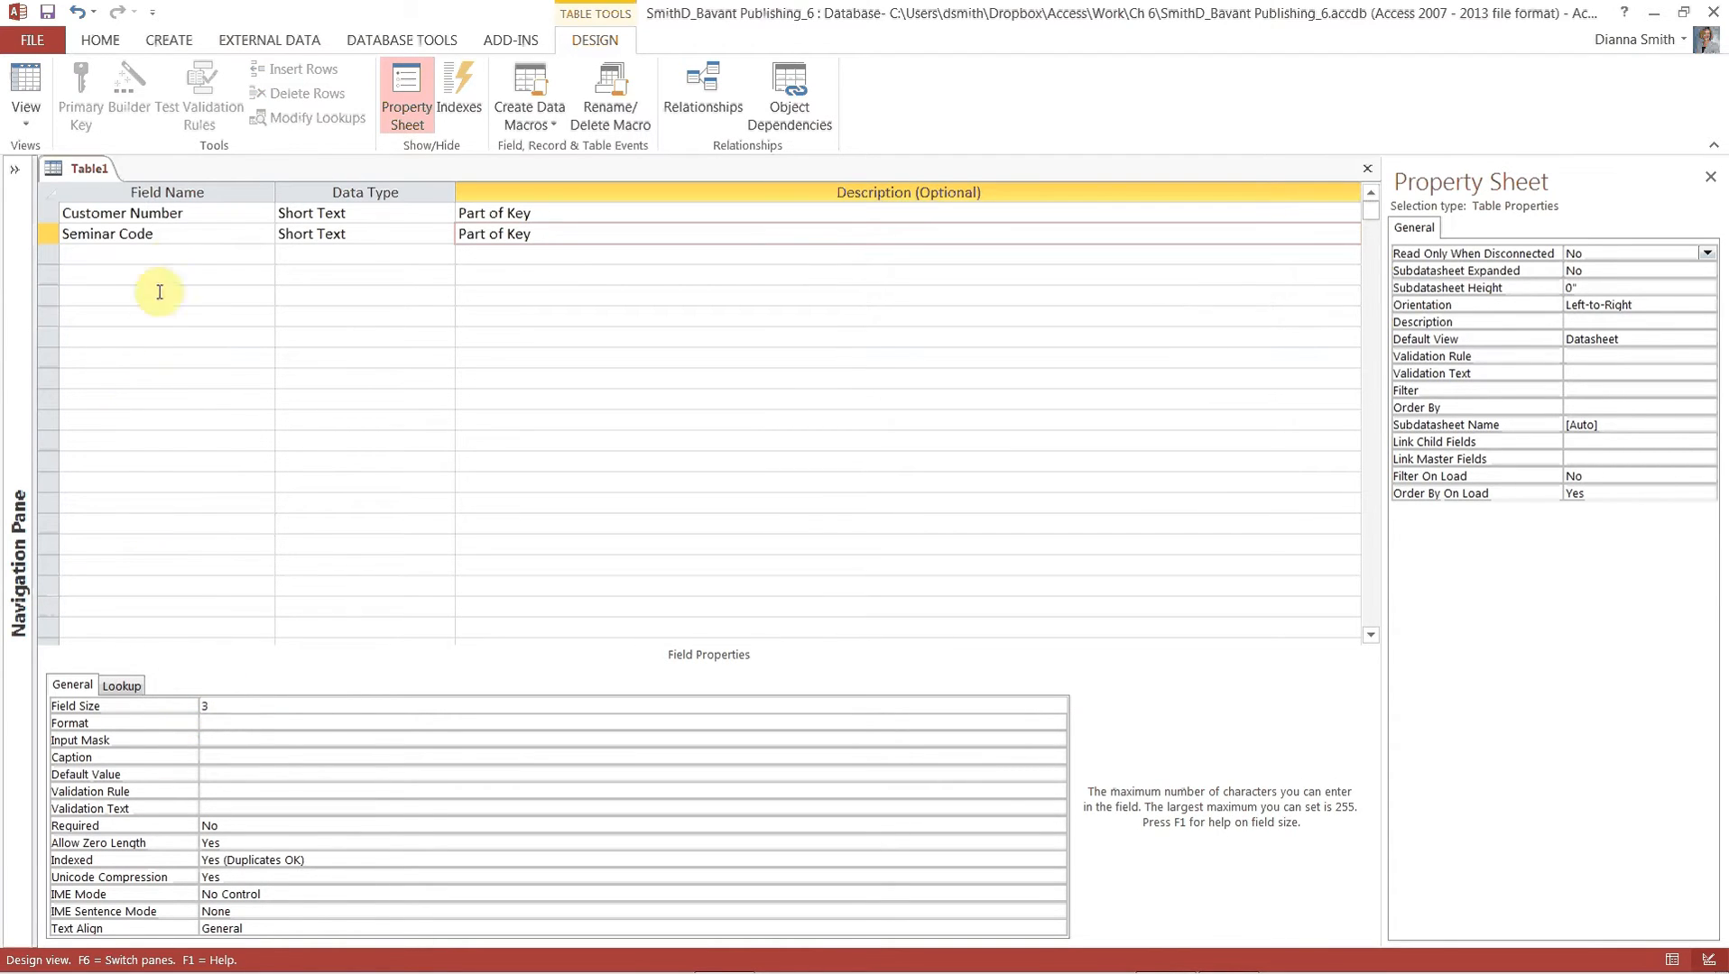
Add a third field named Total Hours with the Number data type.
left_click(175, 254)
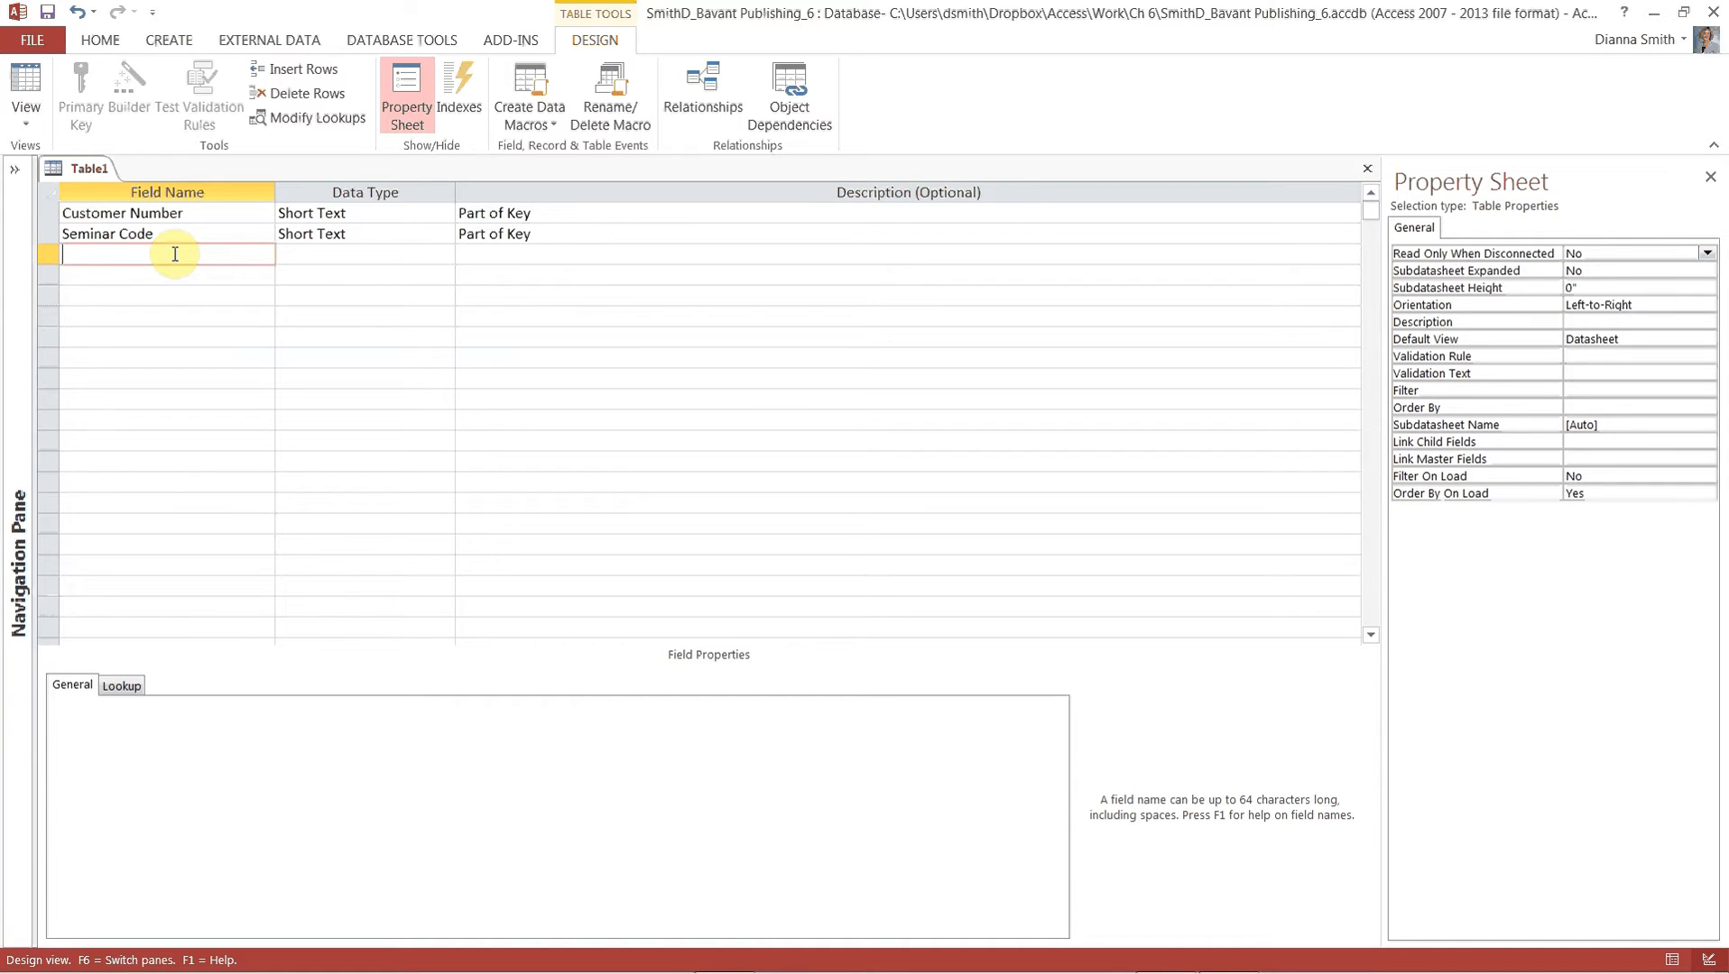
type("to")
key("BackSpace")
key("BackSpace")
type("Total Hours")
key("Tab")
type("n")
key("Tab")
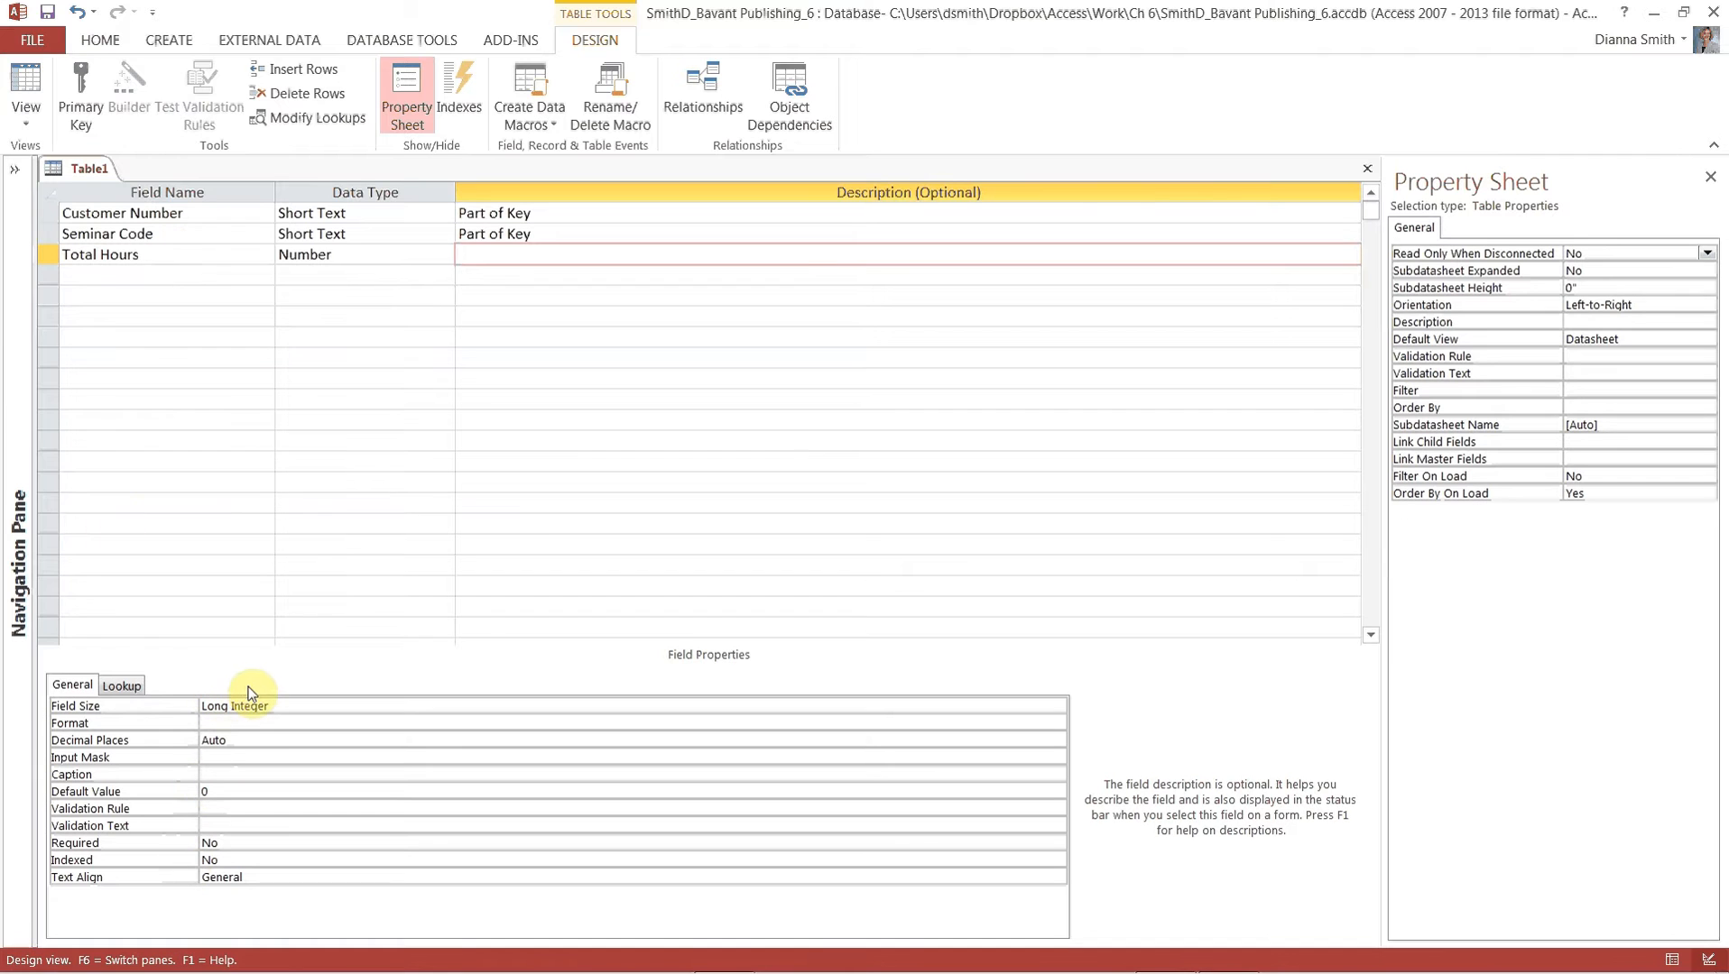
Set the field size of Total Hours to Integer.
left_click(902, 707)
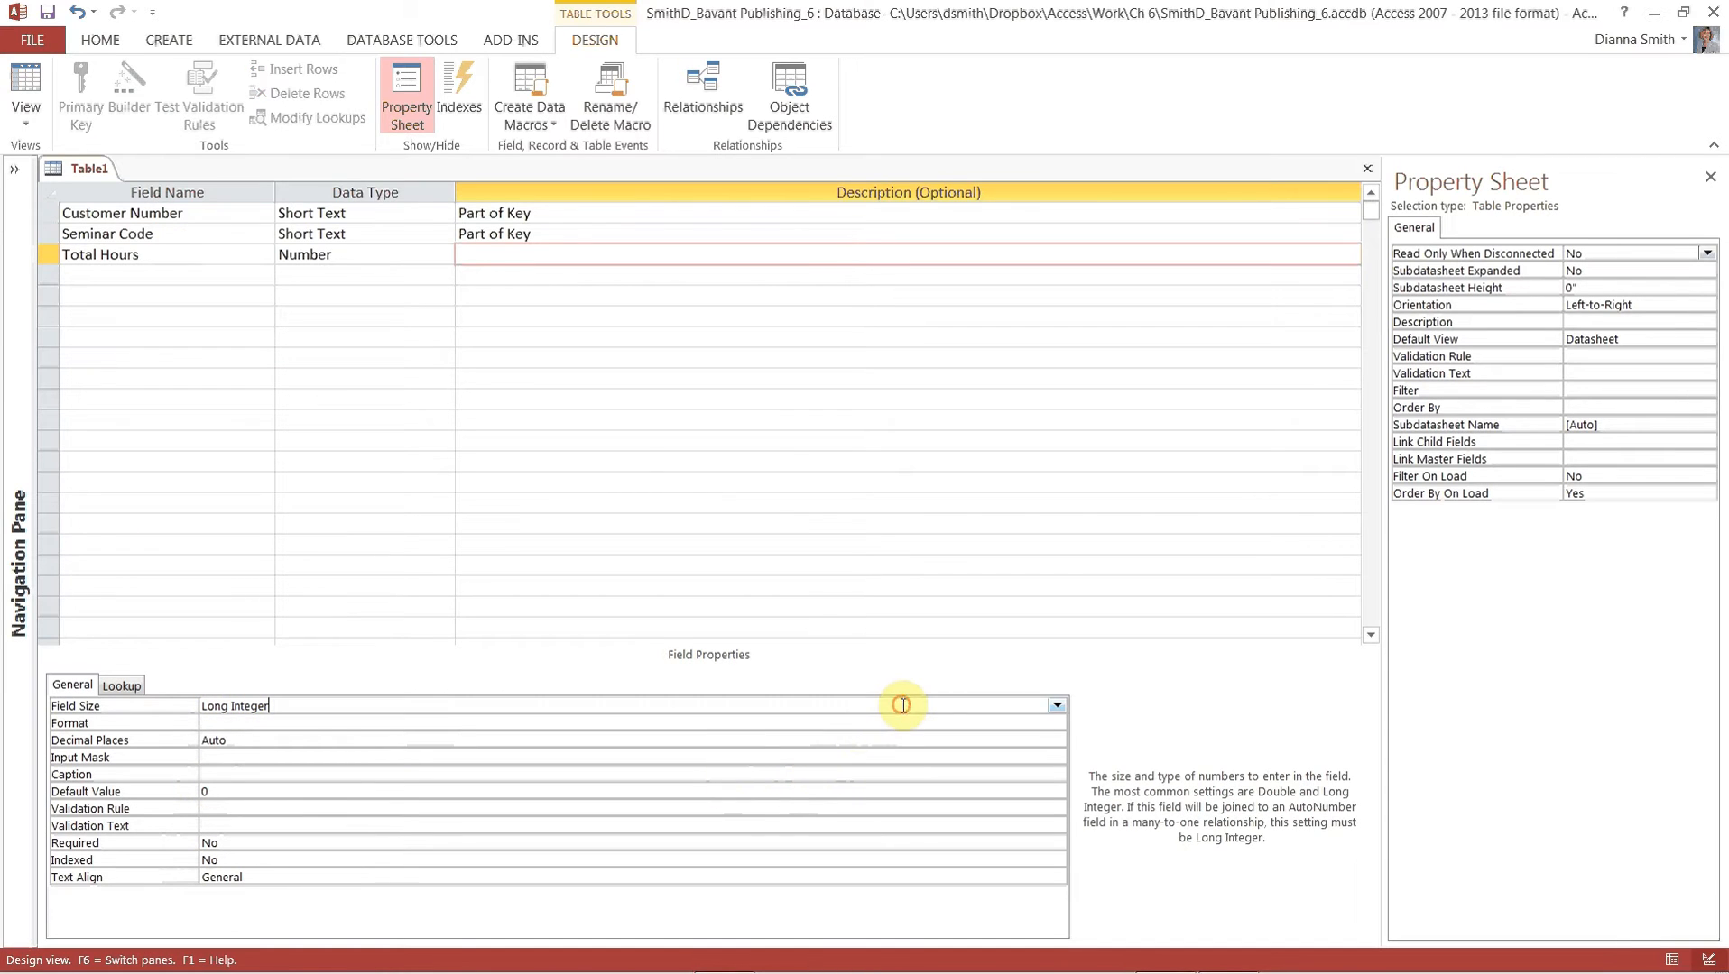
left_click(1057, 706)
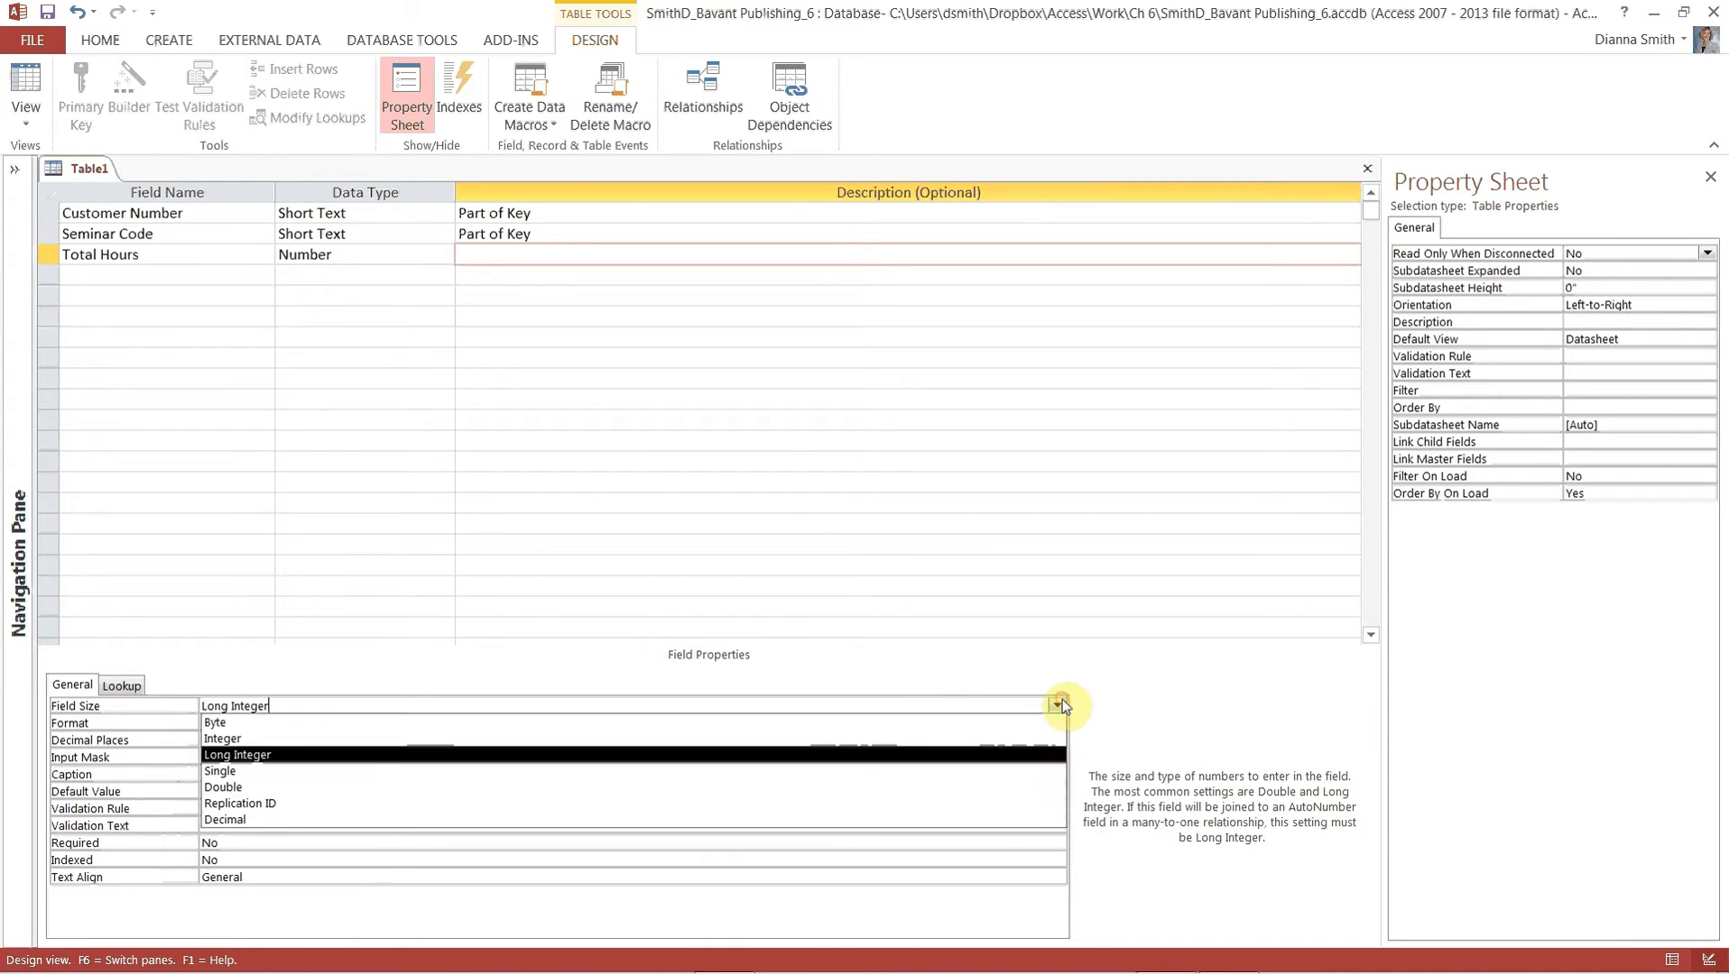
left_click(302, 742)
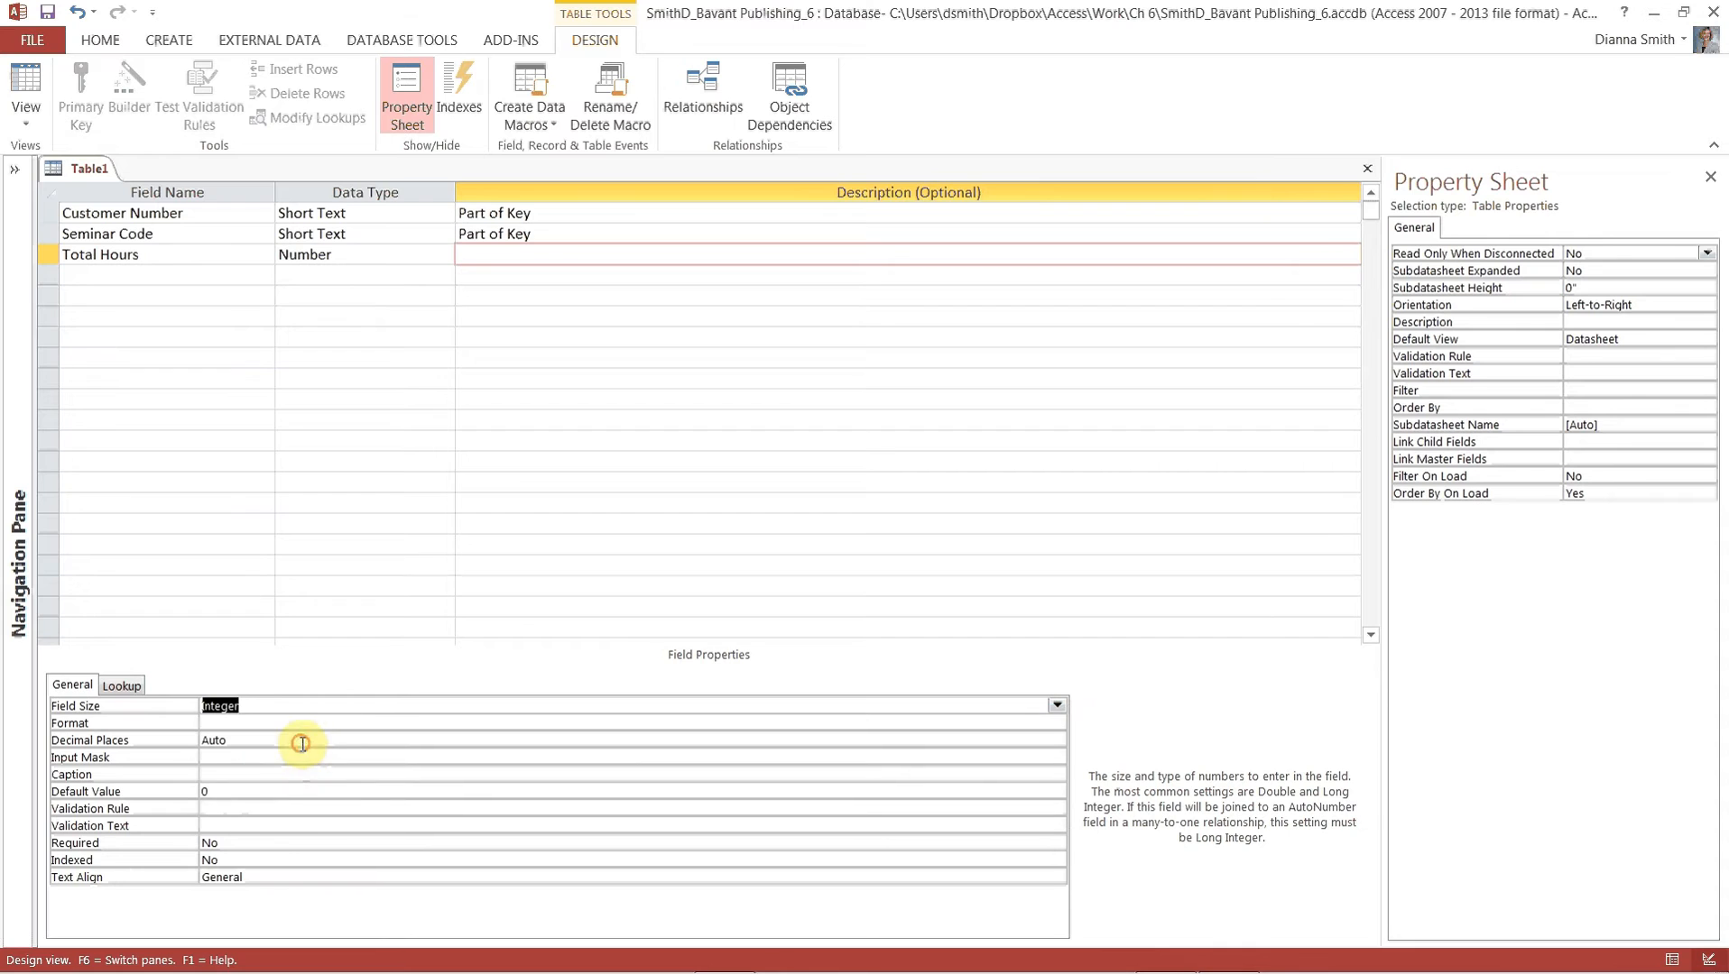
Add a fourth field named Hours Spent with the Number data type.
left_click(156, 276)
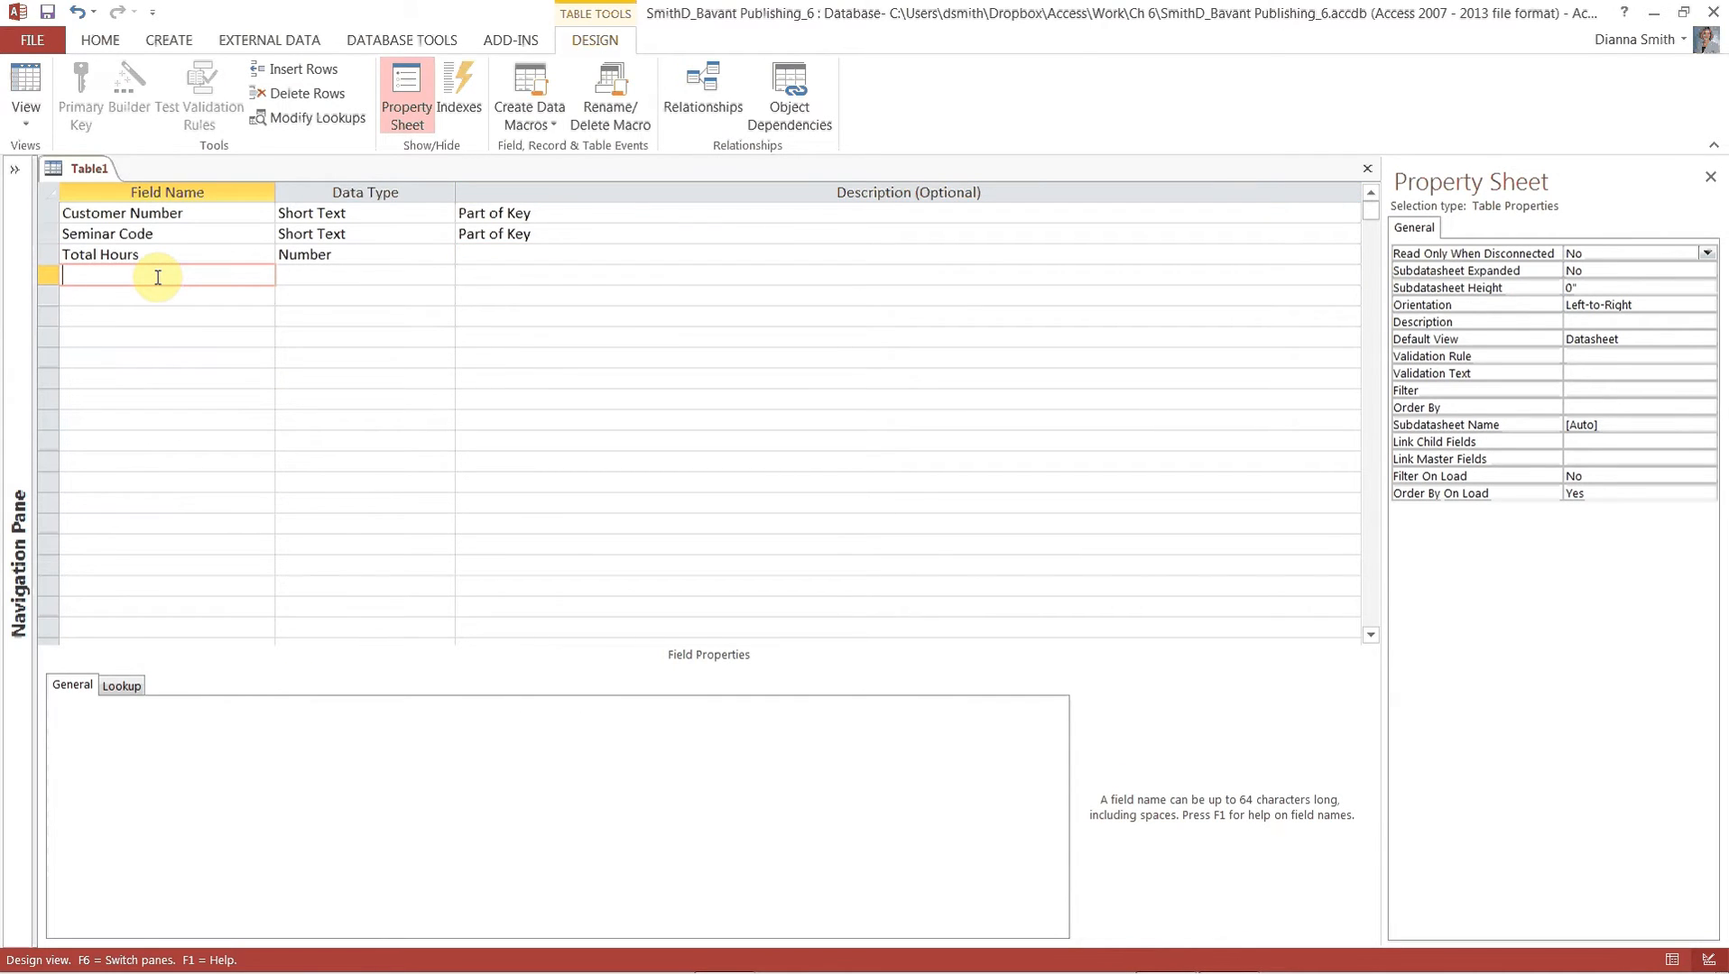
type("Hours Spent")
key("Tab")
type("n")
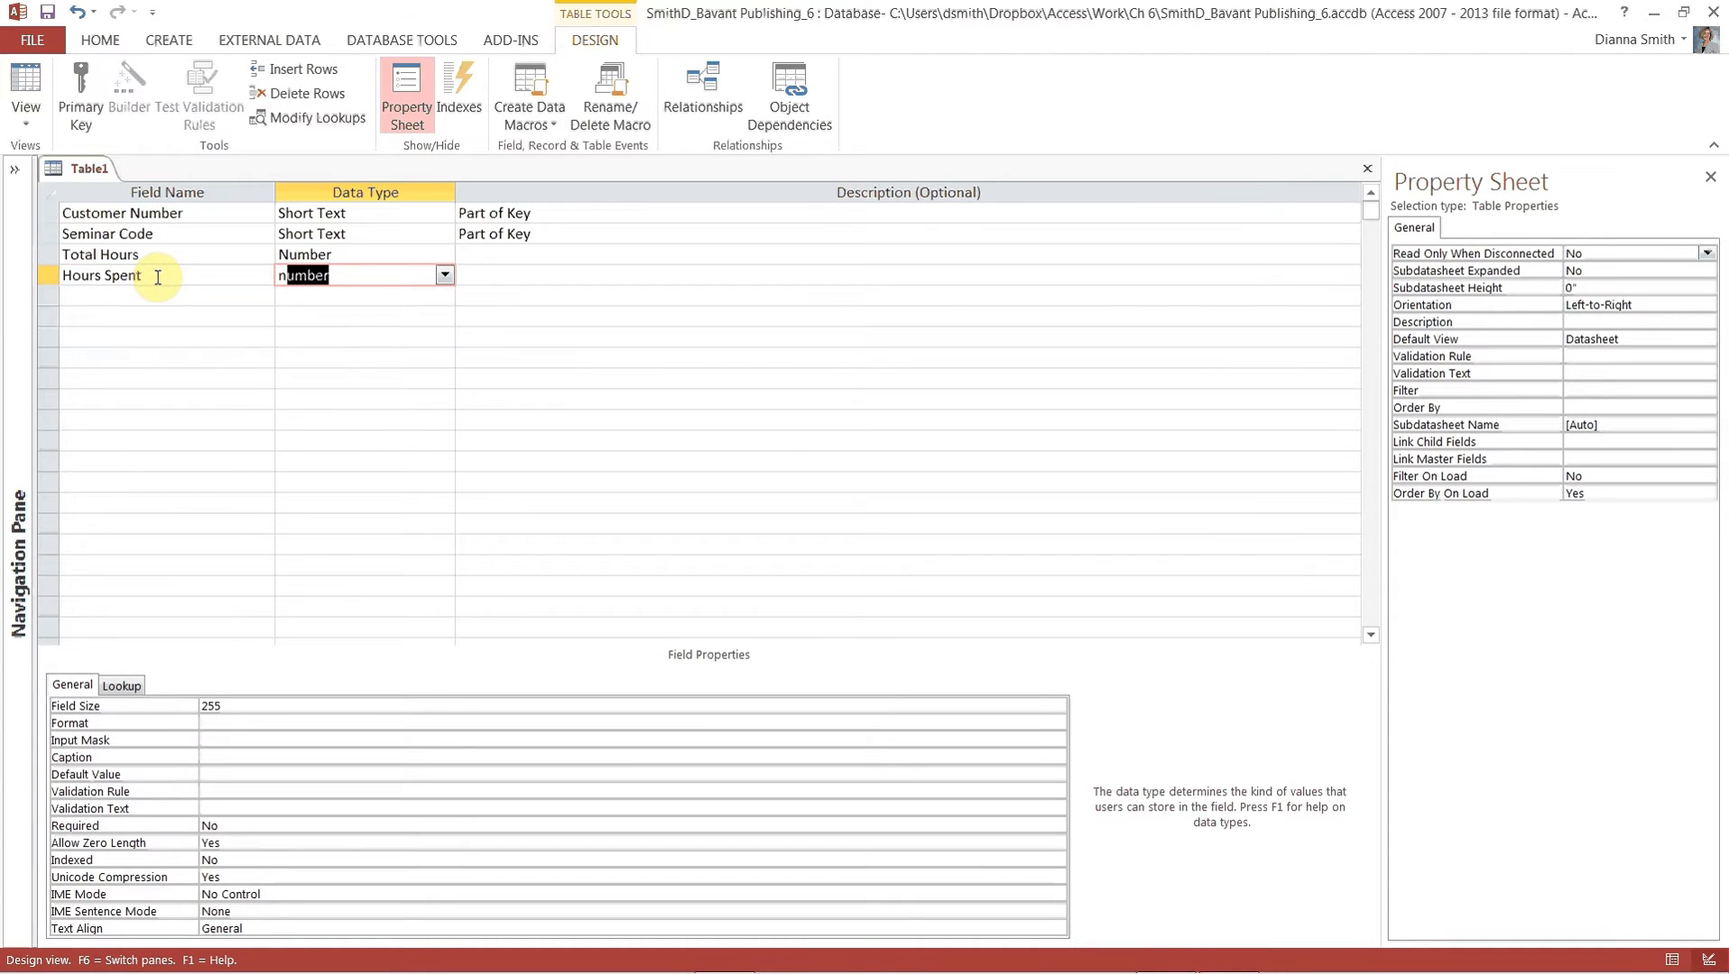
key("Tab")
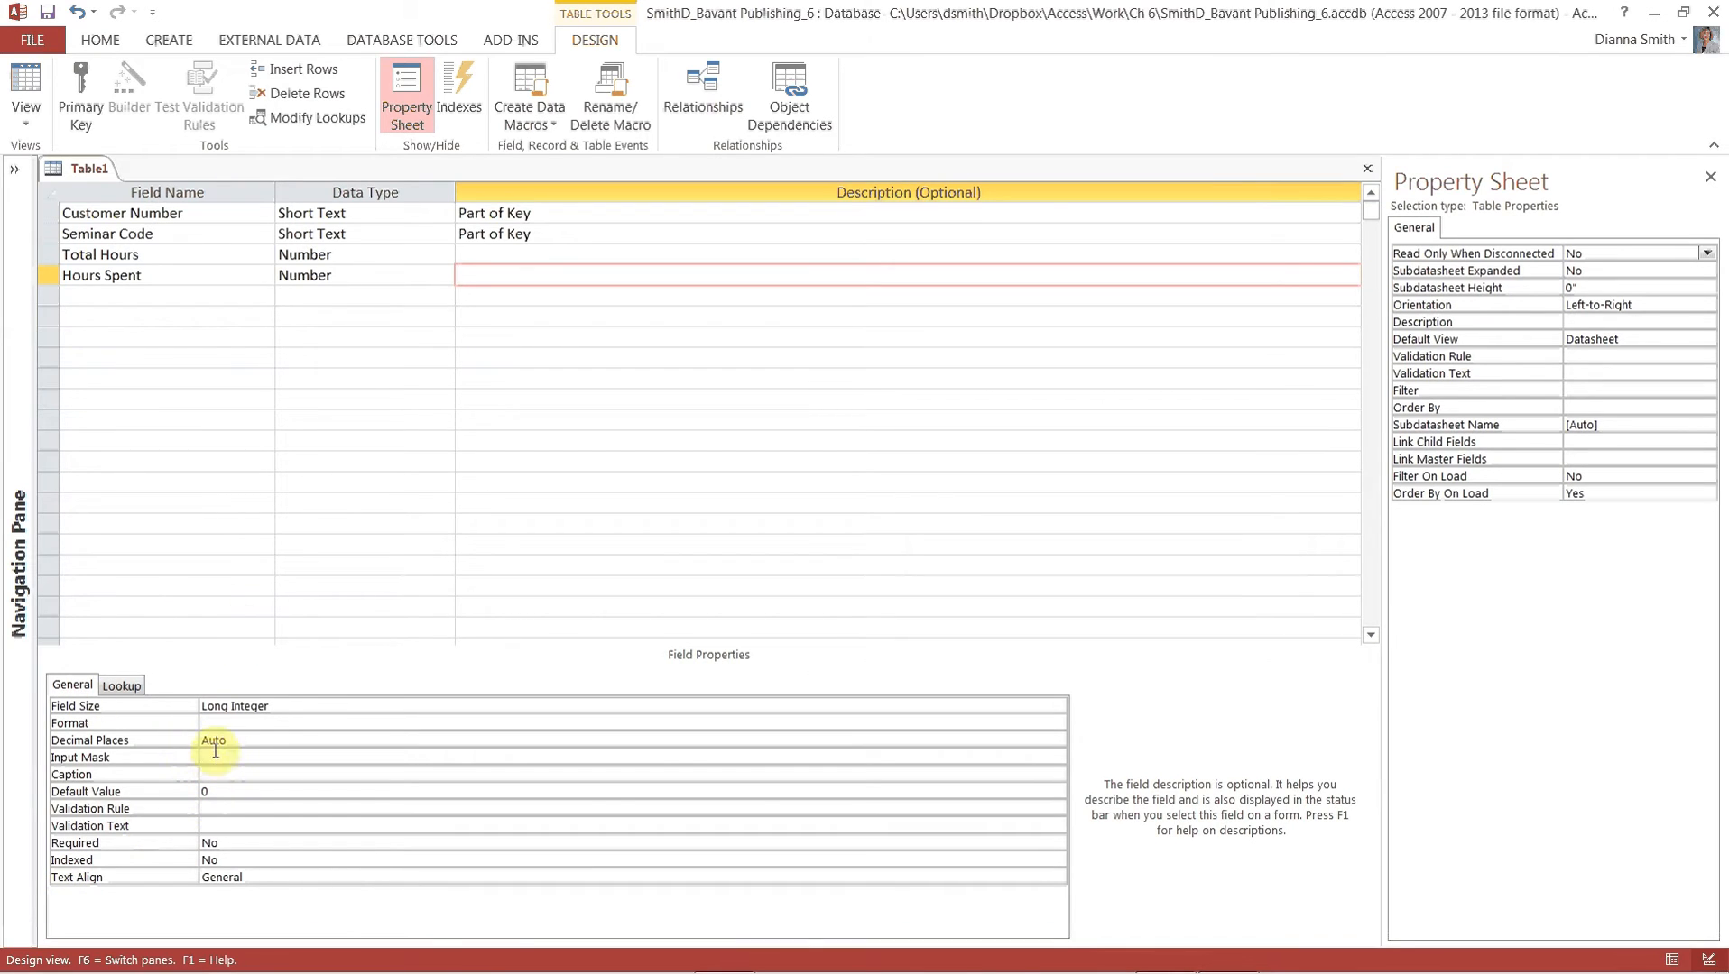
Set the field size of Hours Spent to Integer.
left_click(232, 704)
double_click(218, 704)
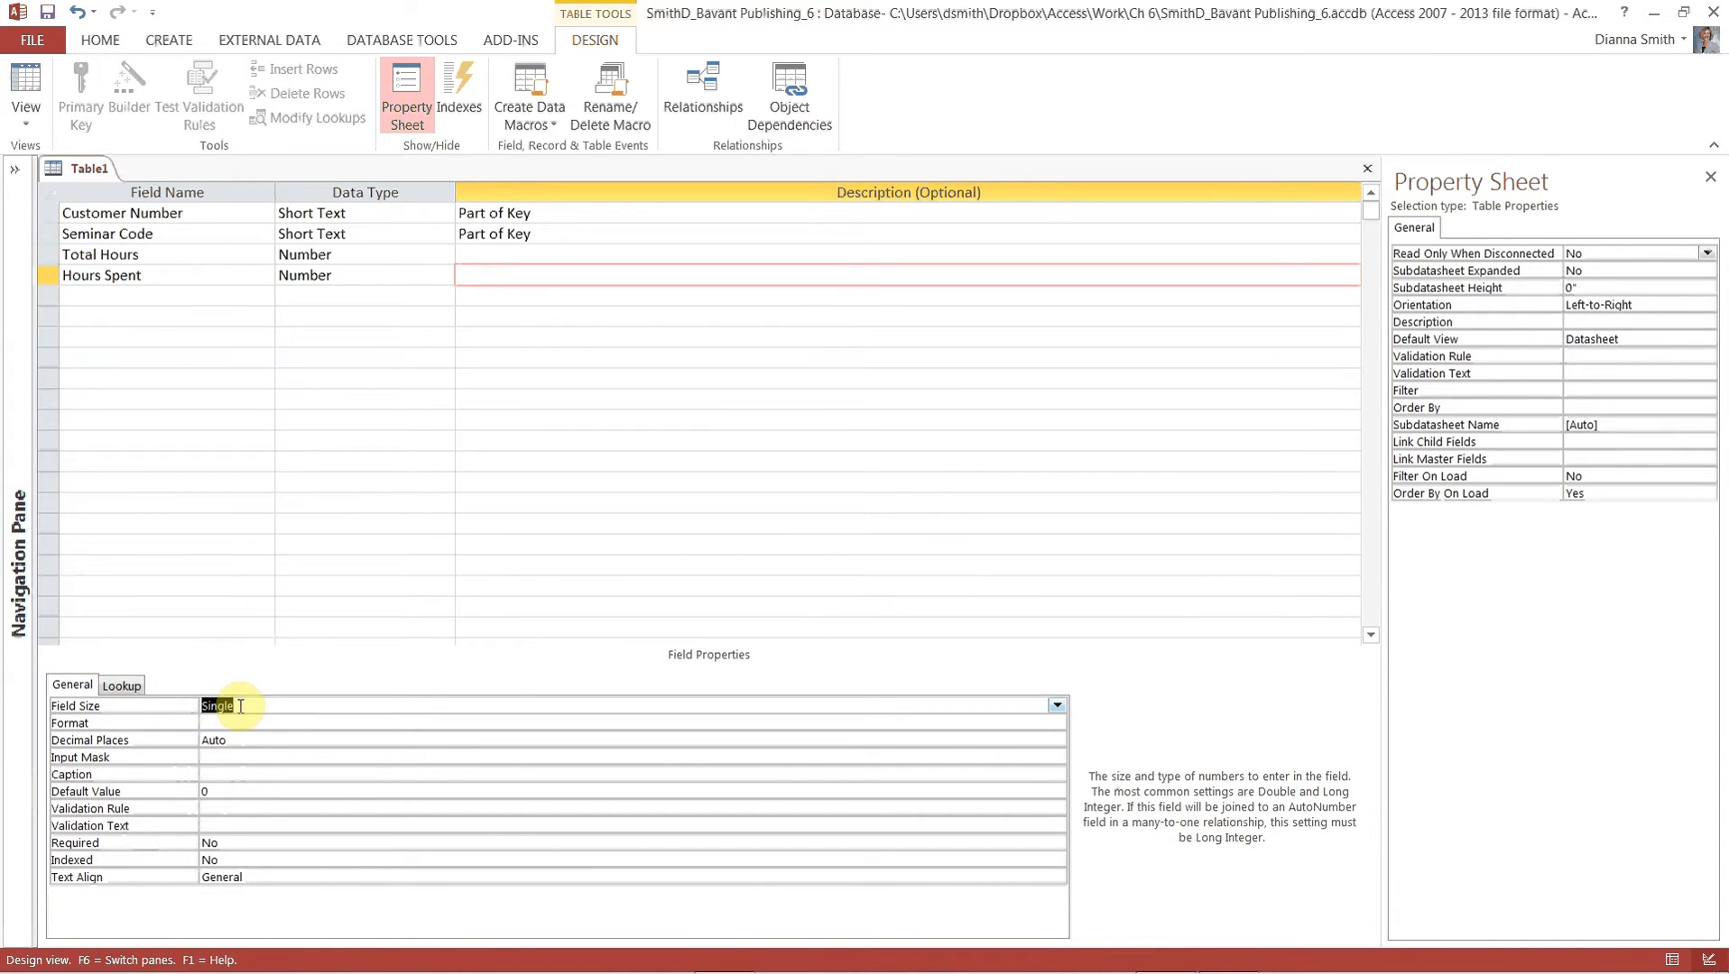
type("Integer")
key("Return")
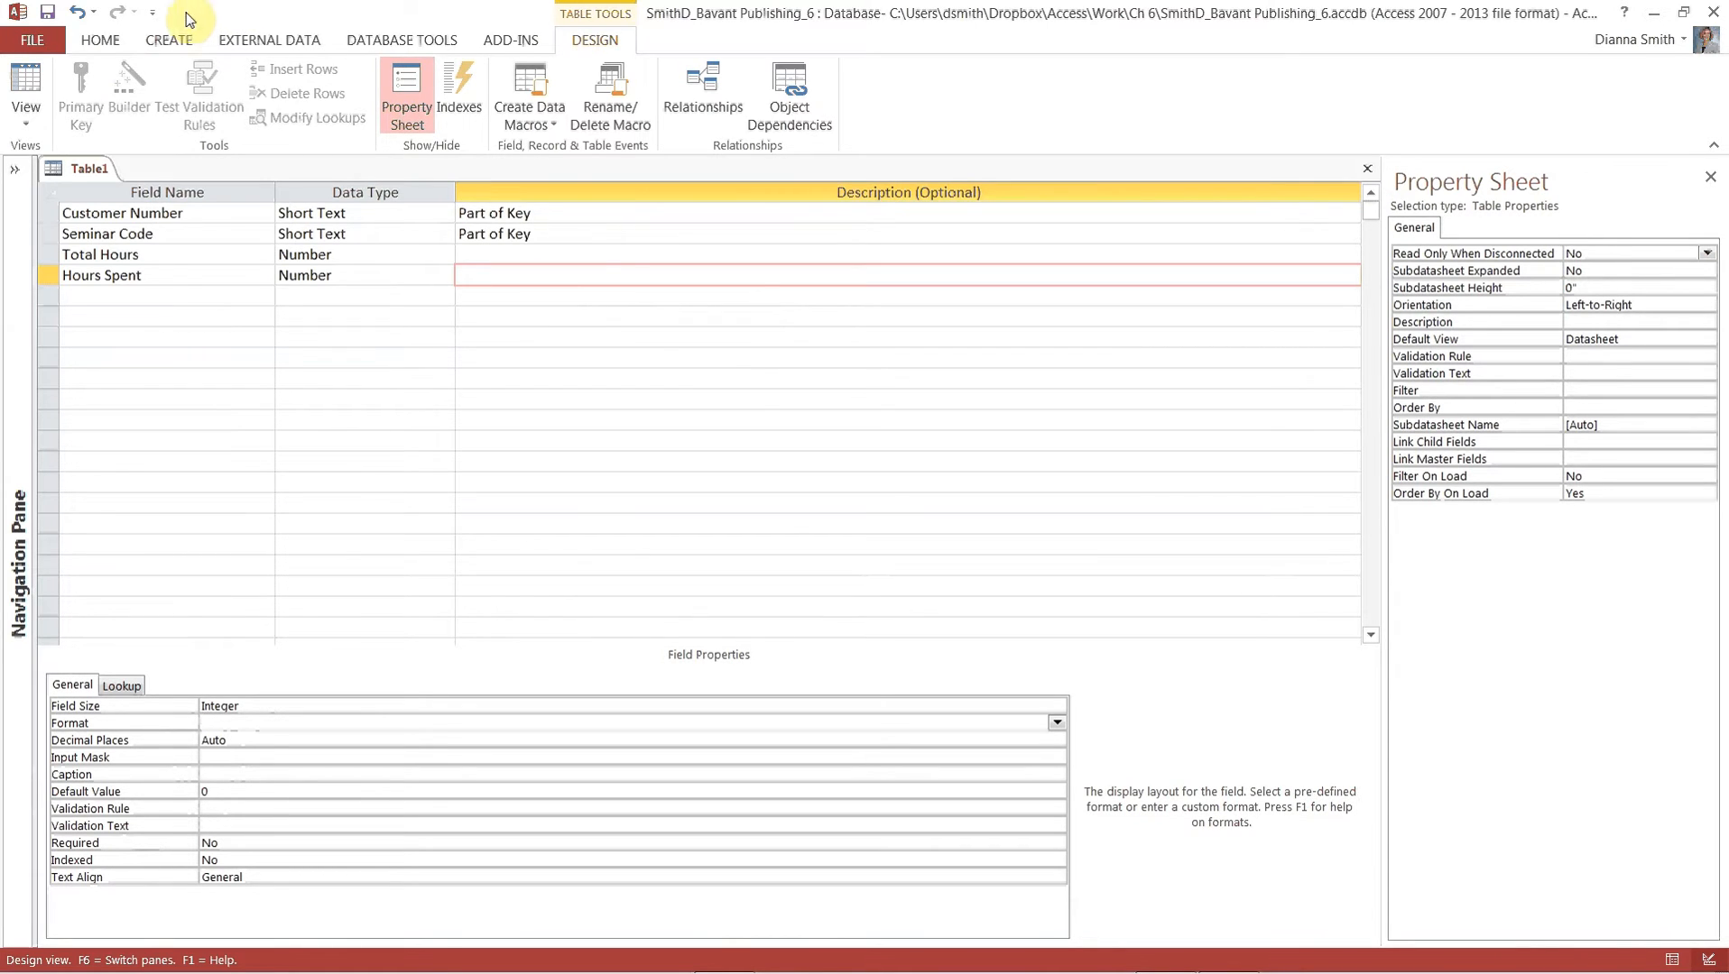
Define Customer Number and Seminar Code together as the table's composite primary key.
left_click(99, 212)
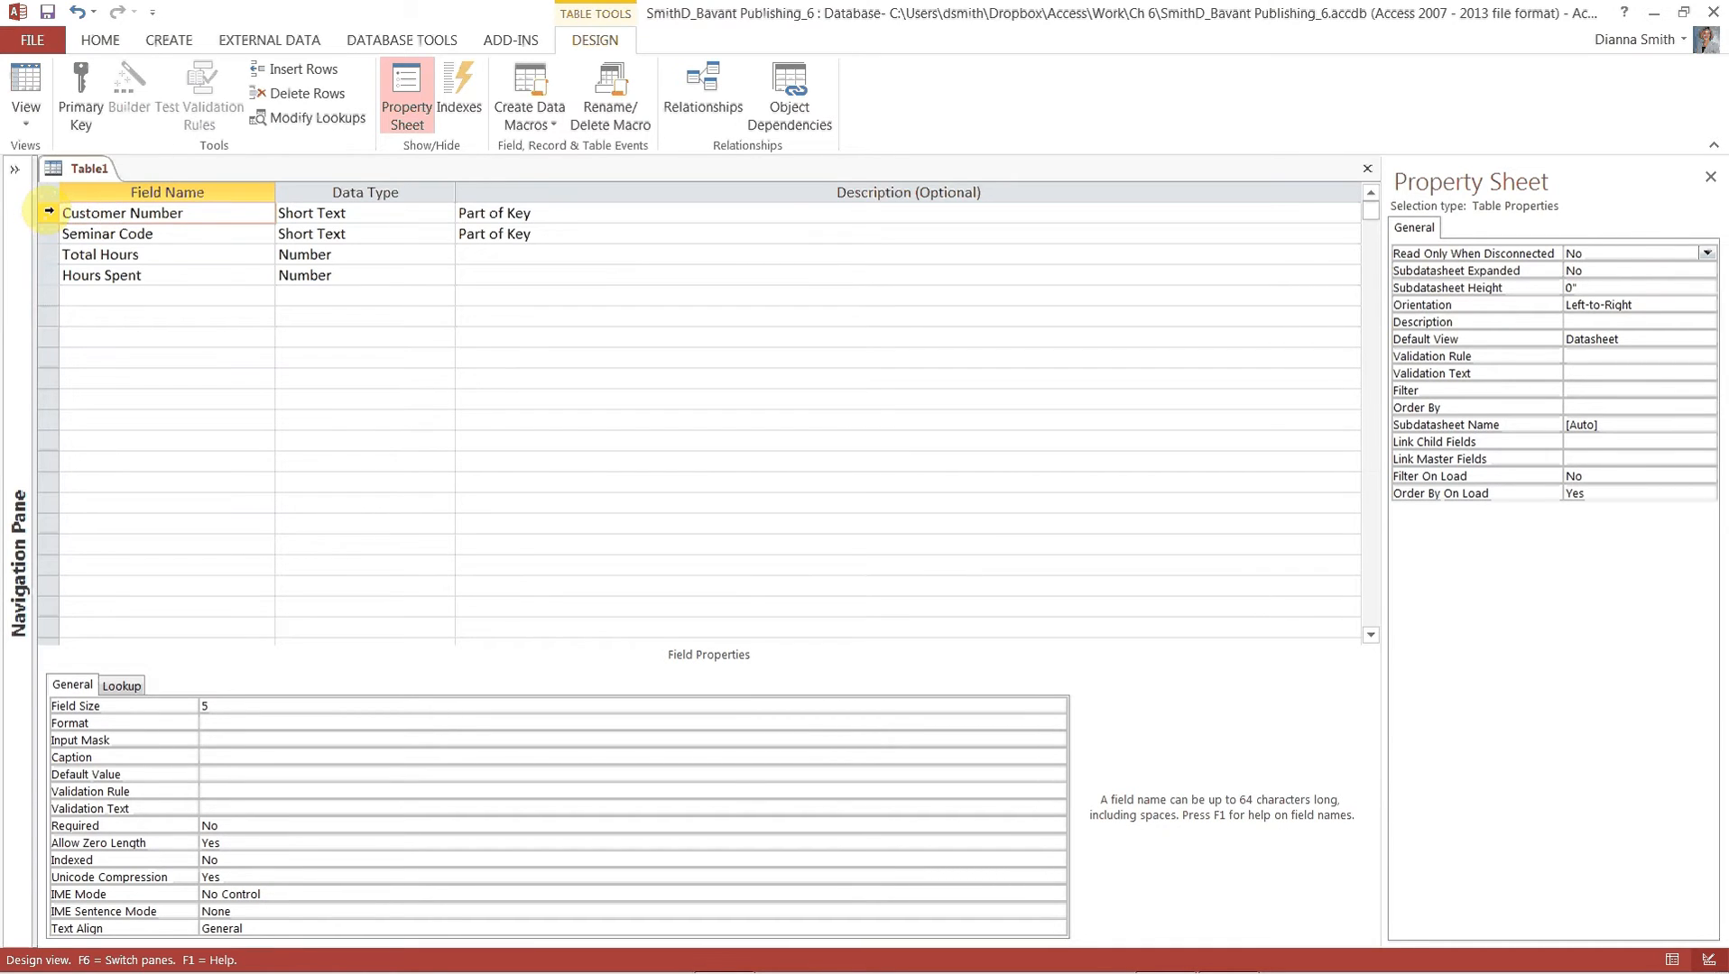
left_click(49, 214)
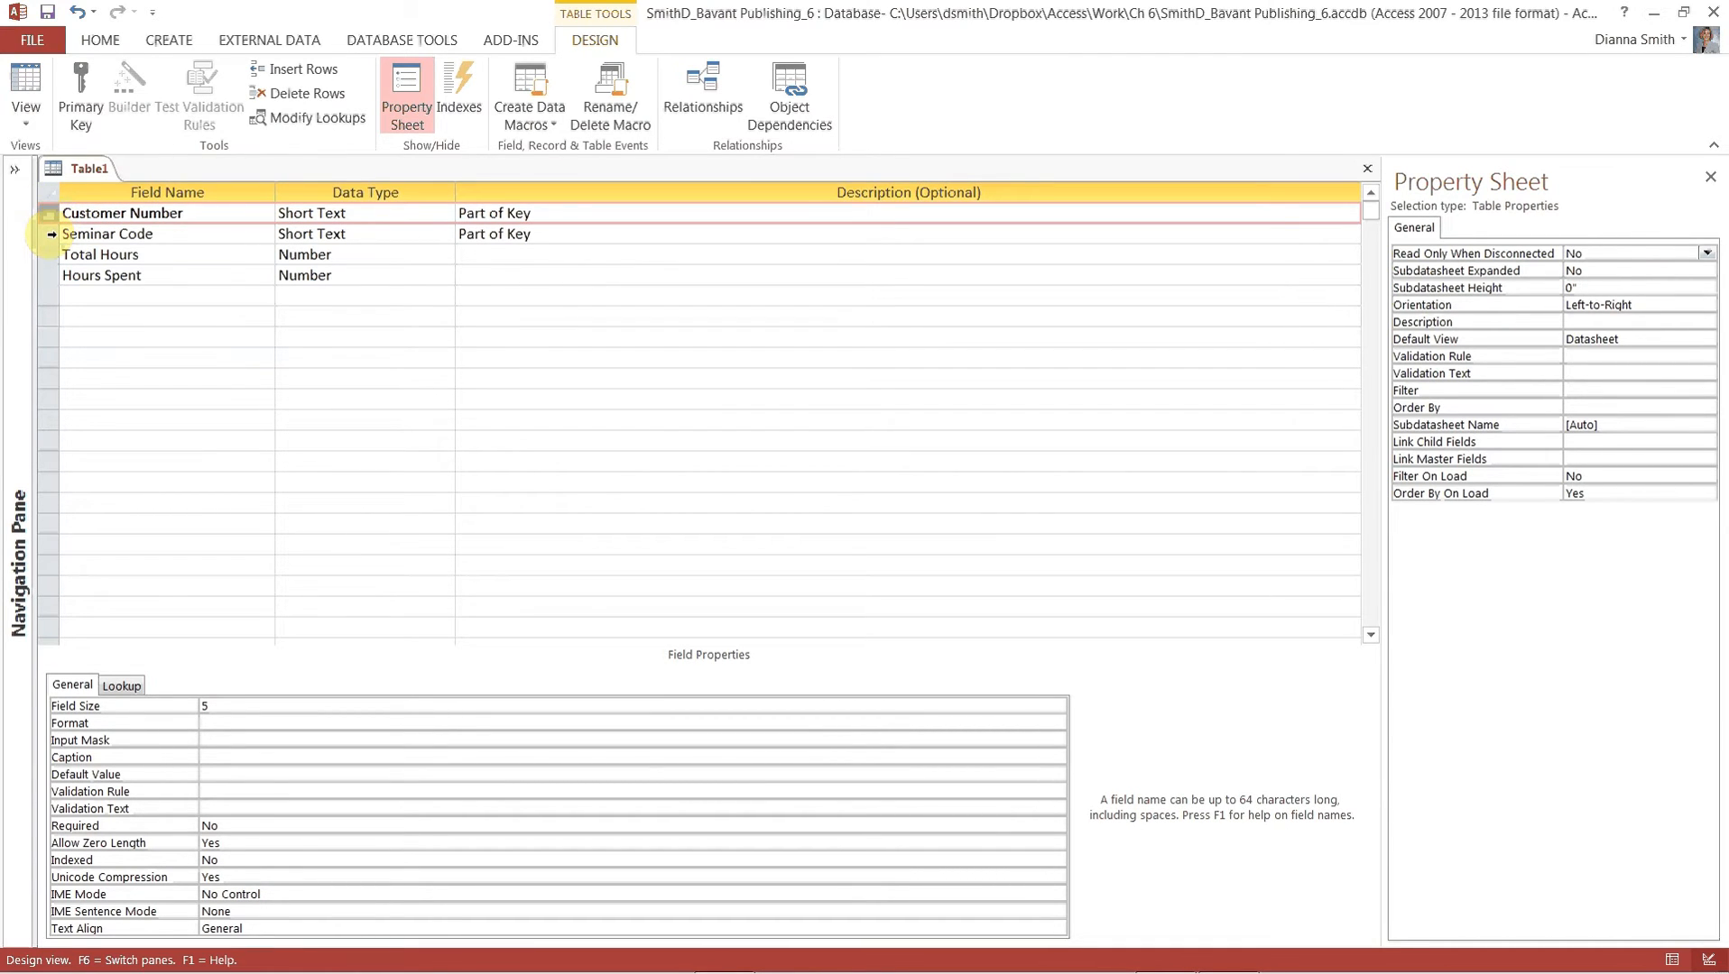
left_click(50, 234, "shift")
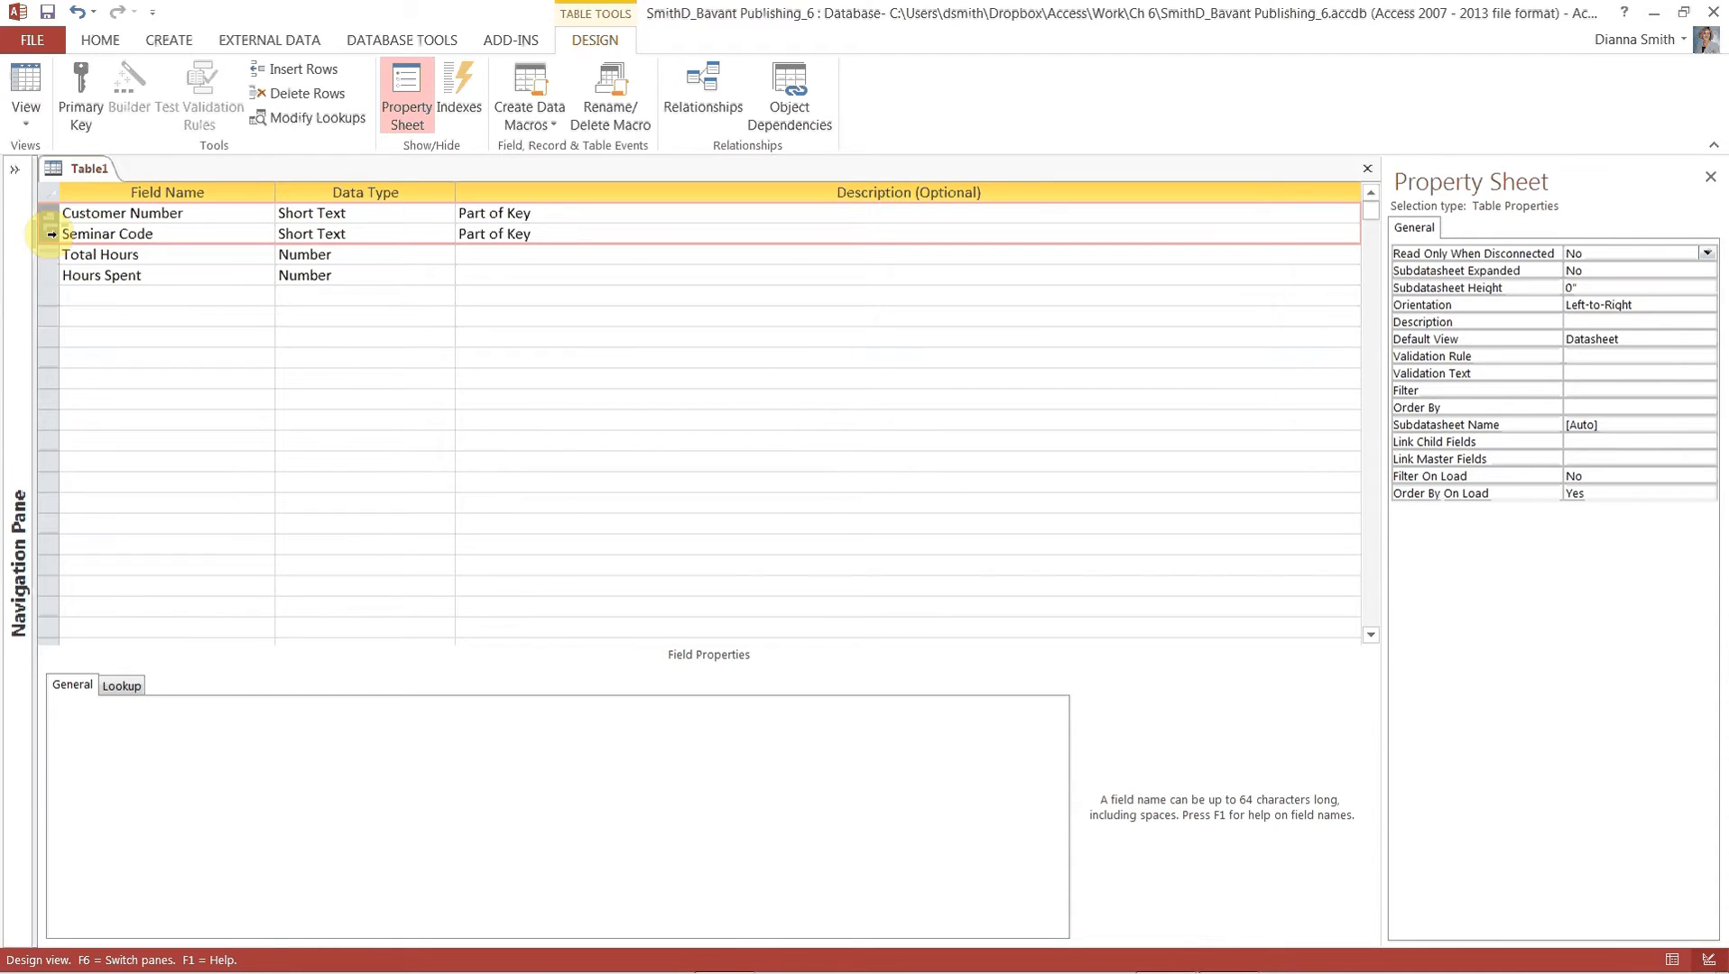
left_click(81, 79)
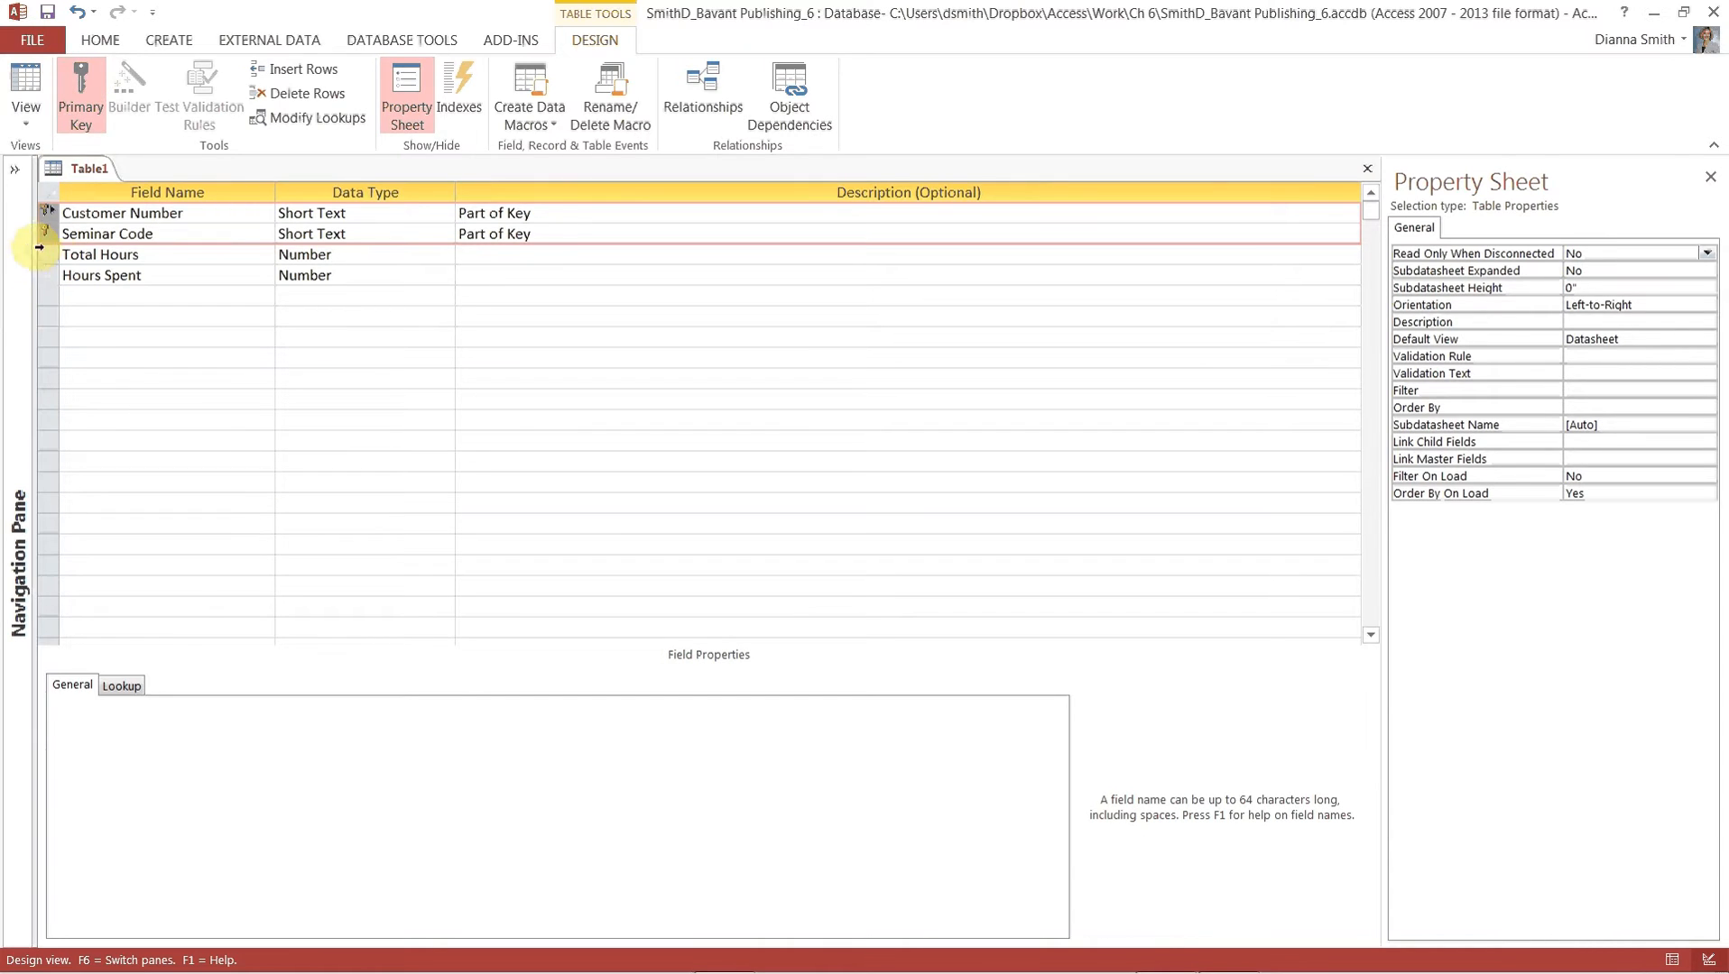
mouse_move(50, 217)
Save the table as Seminar Offerings and close it.
left_click(48, 12)
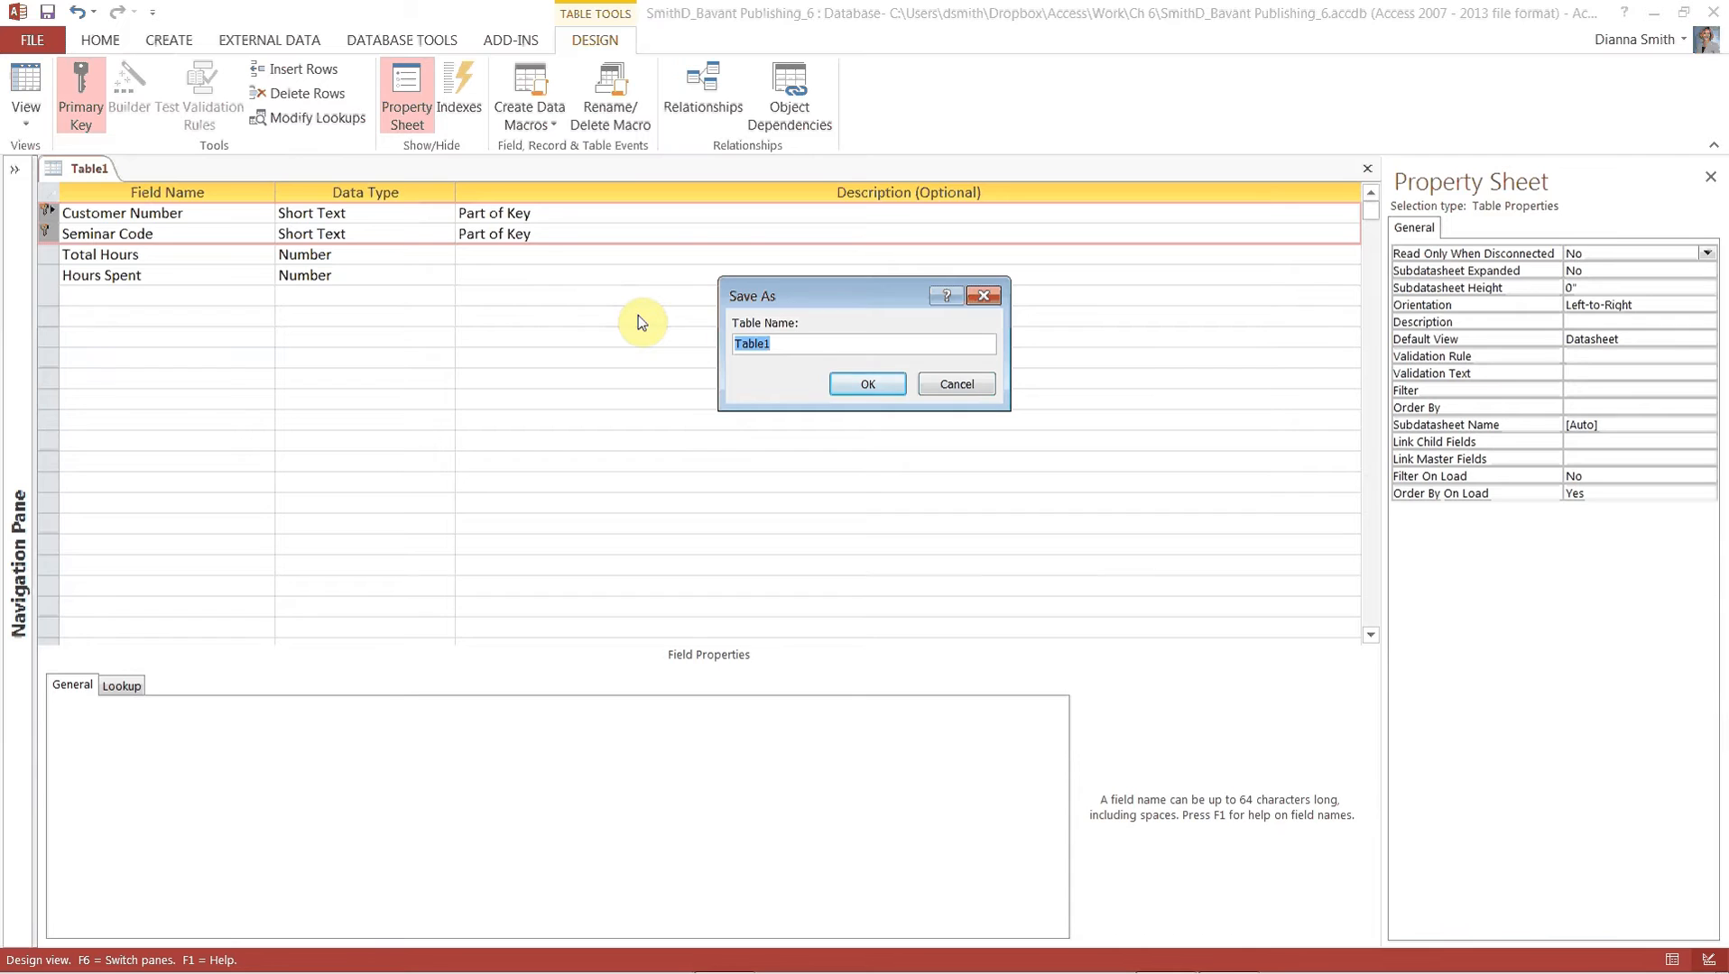
type("Seminar Offerings")
left_click(868, 384)
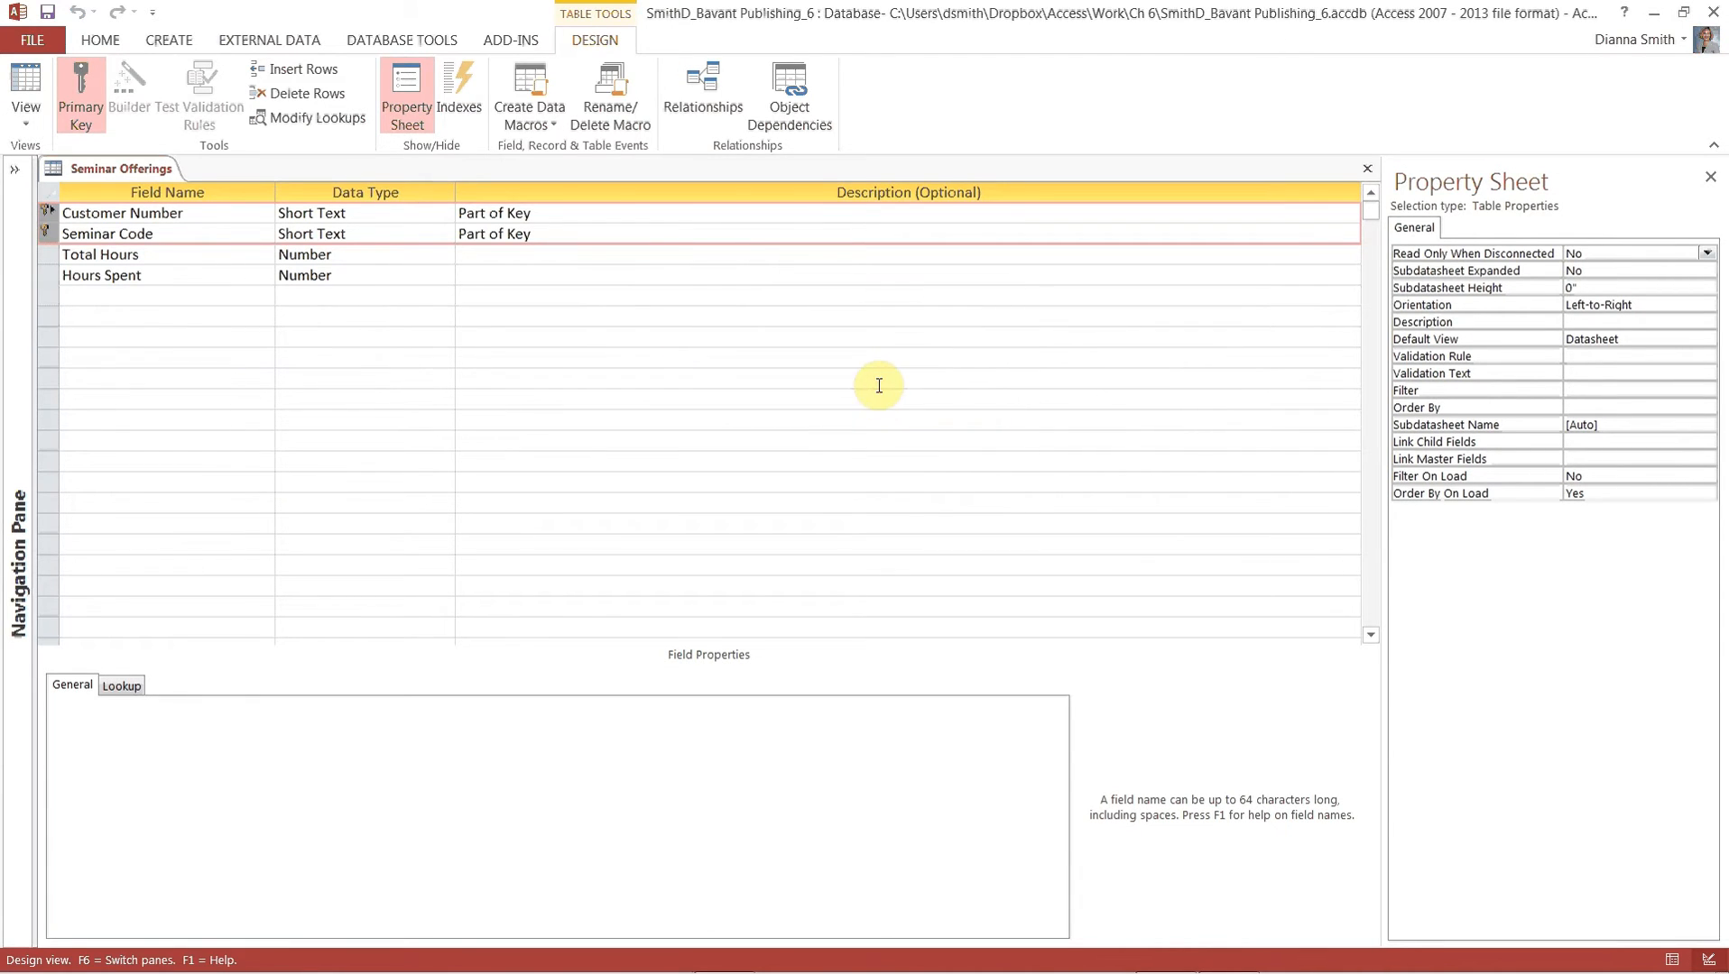
left_click(1366, 168)
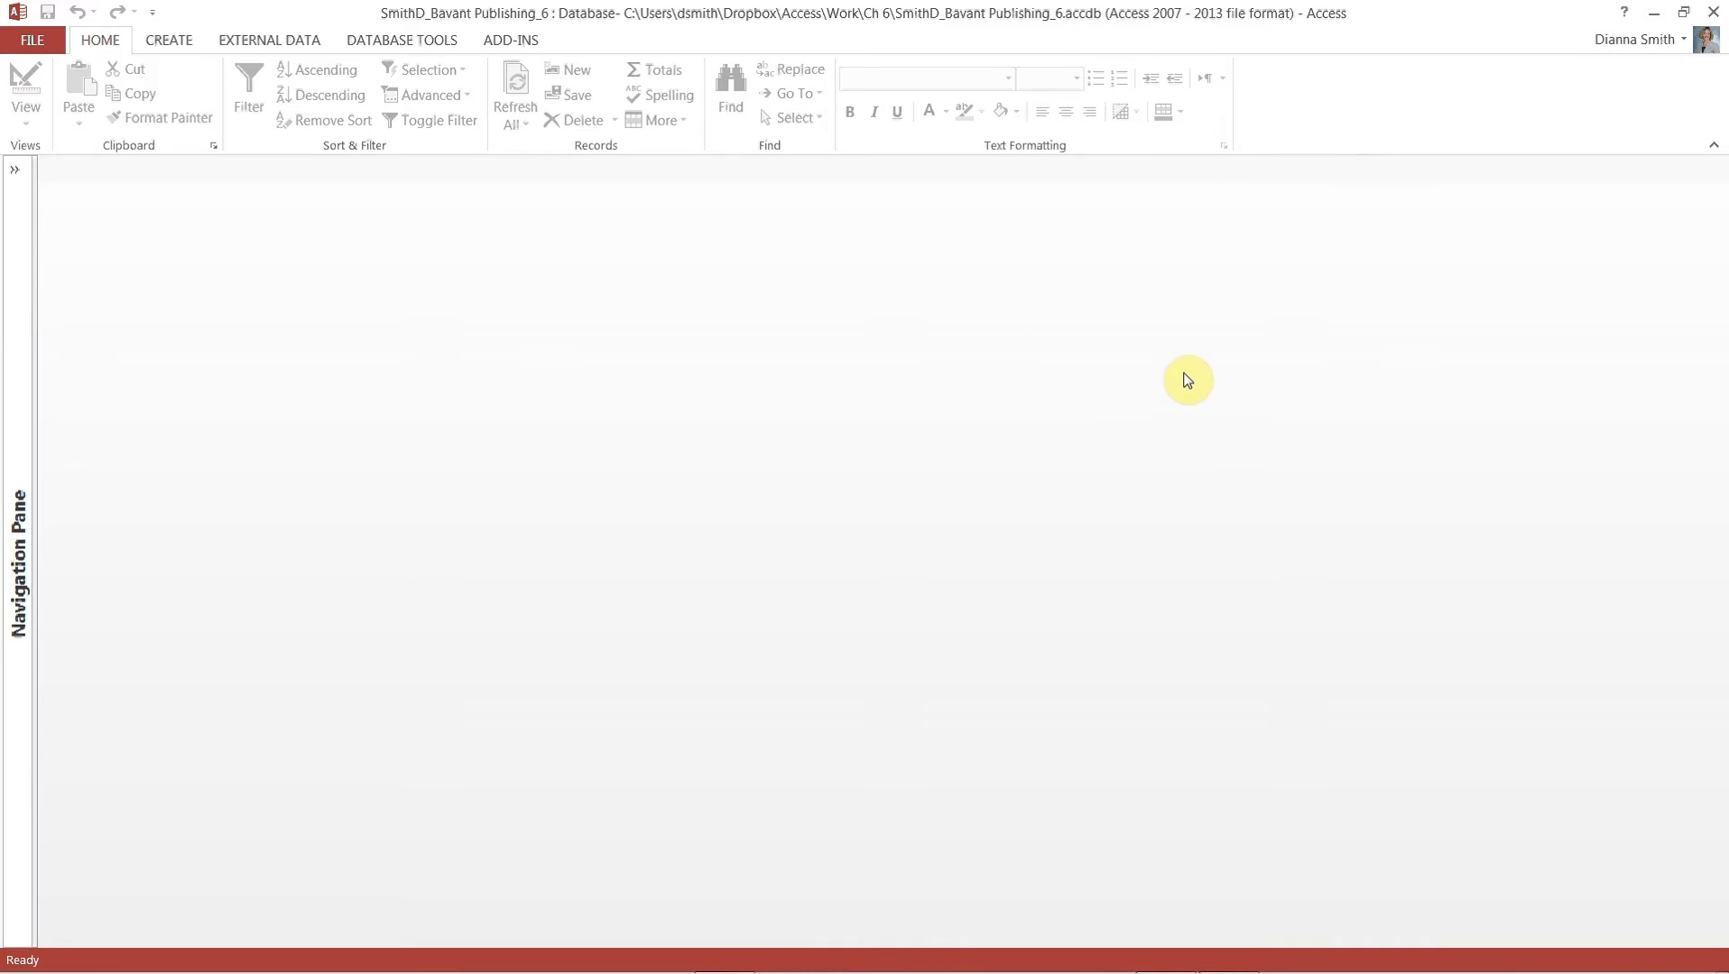
Start a text file import and choose the Seminar file from Dropbox\Access\Originals\Chapter 06 as its source.
left_click(286, 41)
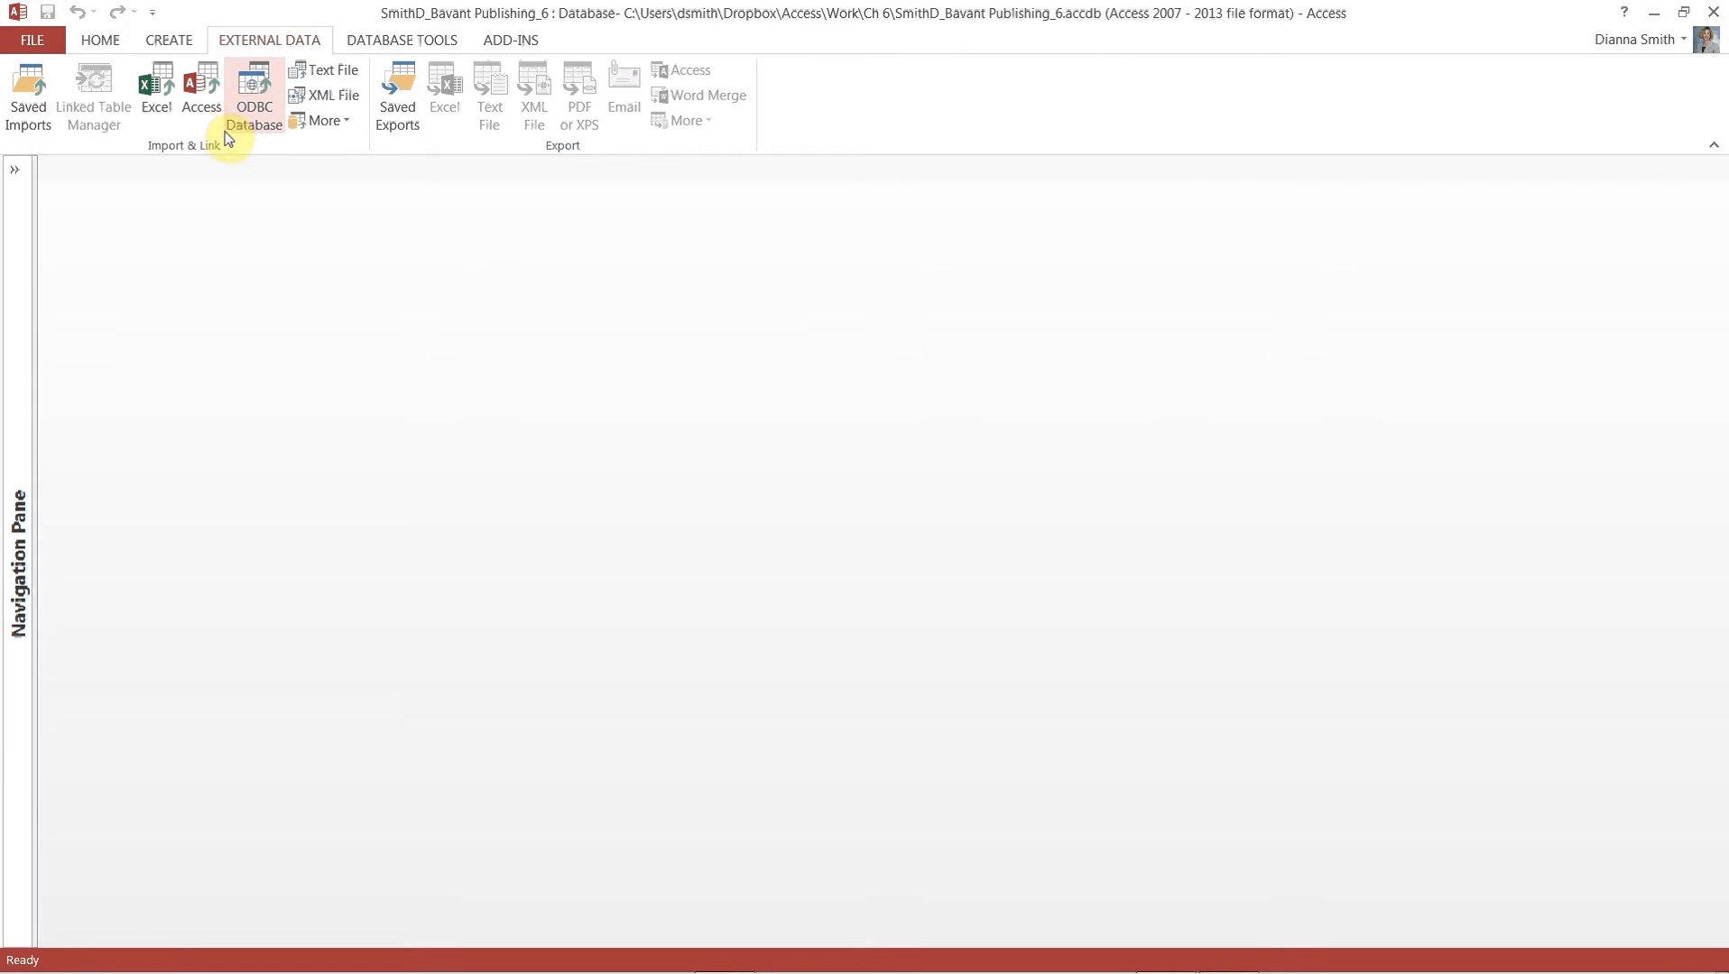
left_click(316, 74)
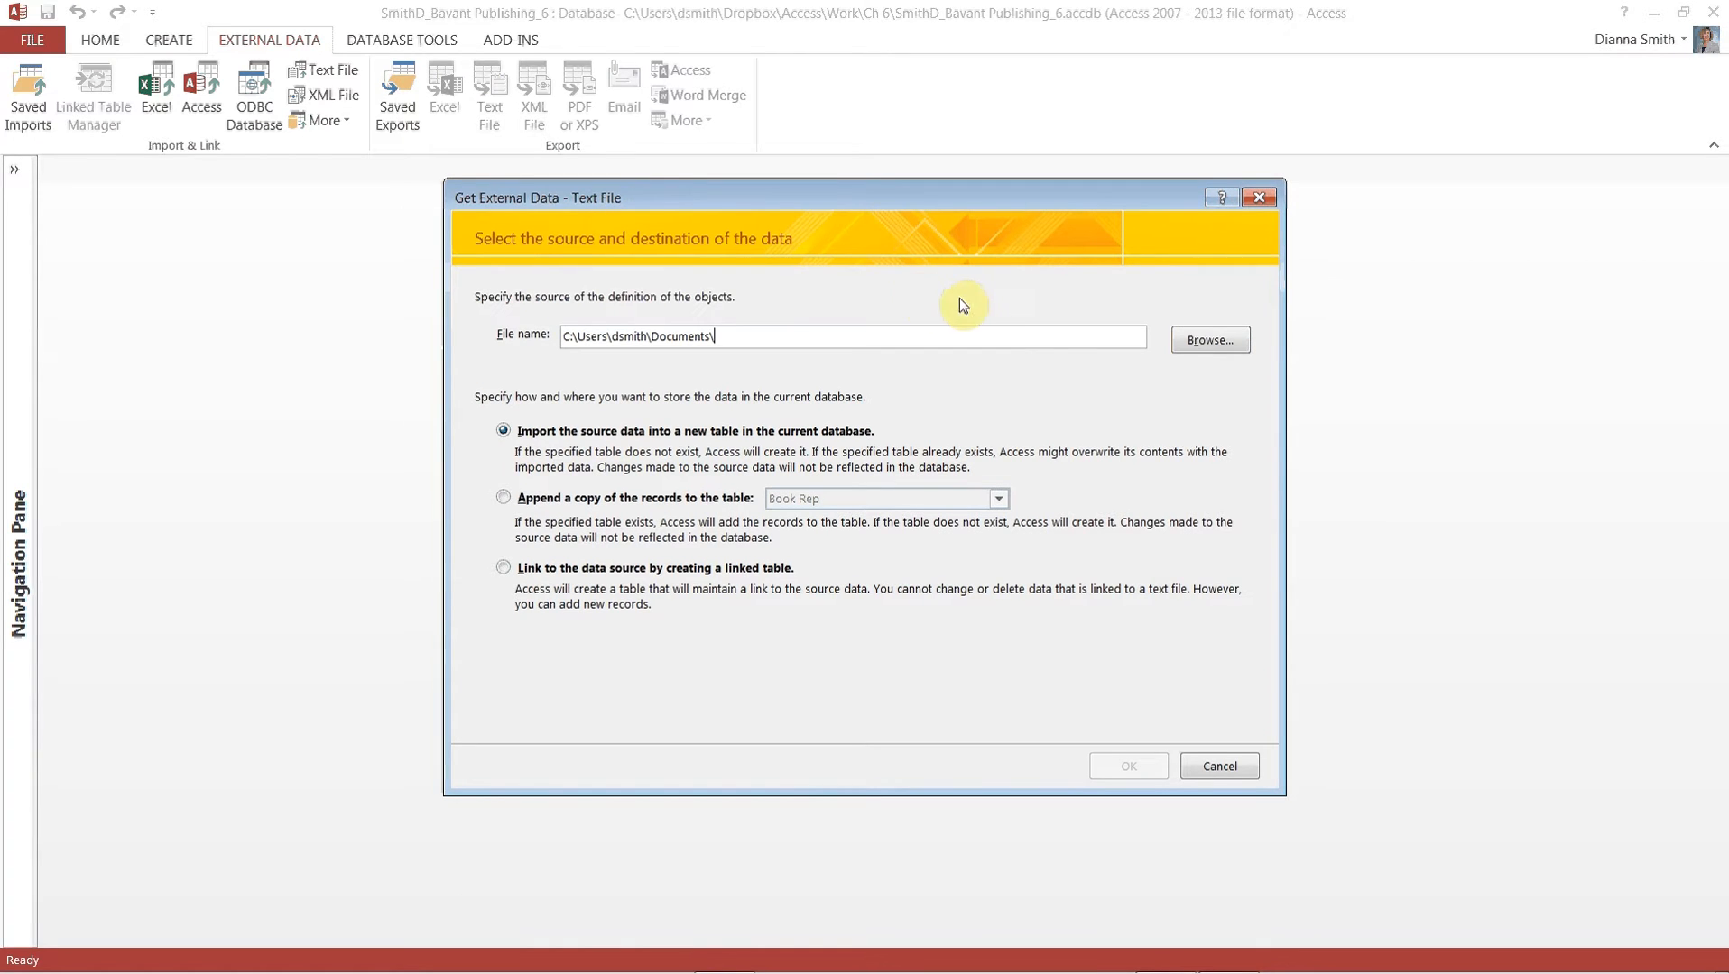
left_click(1210, 343)
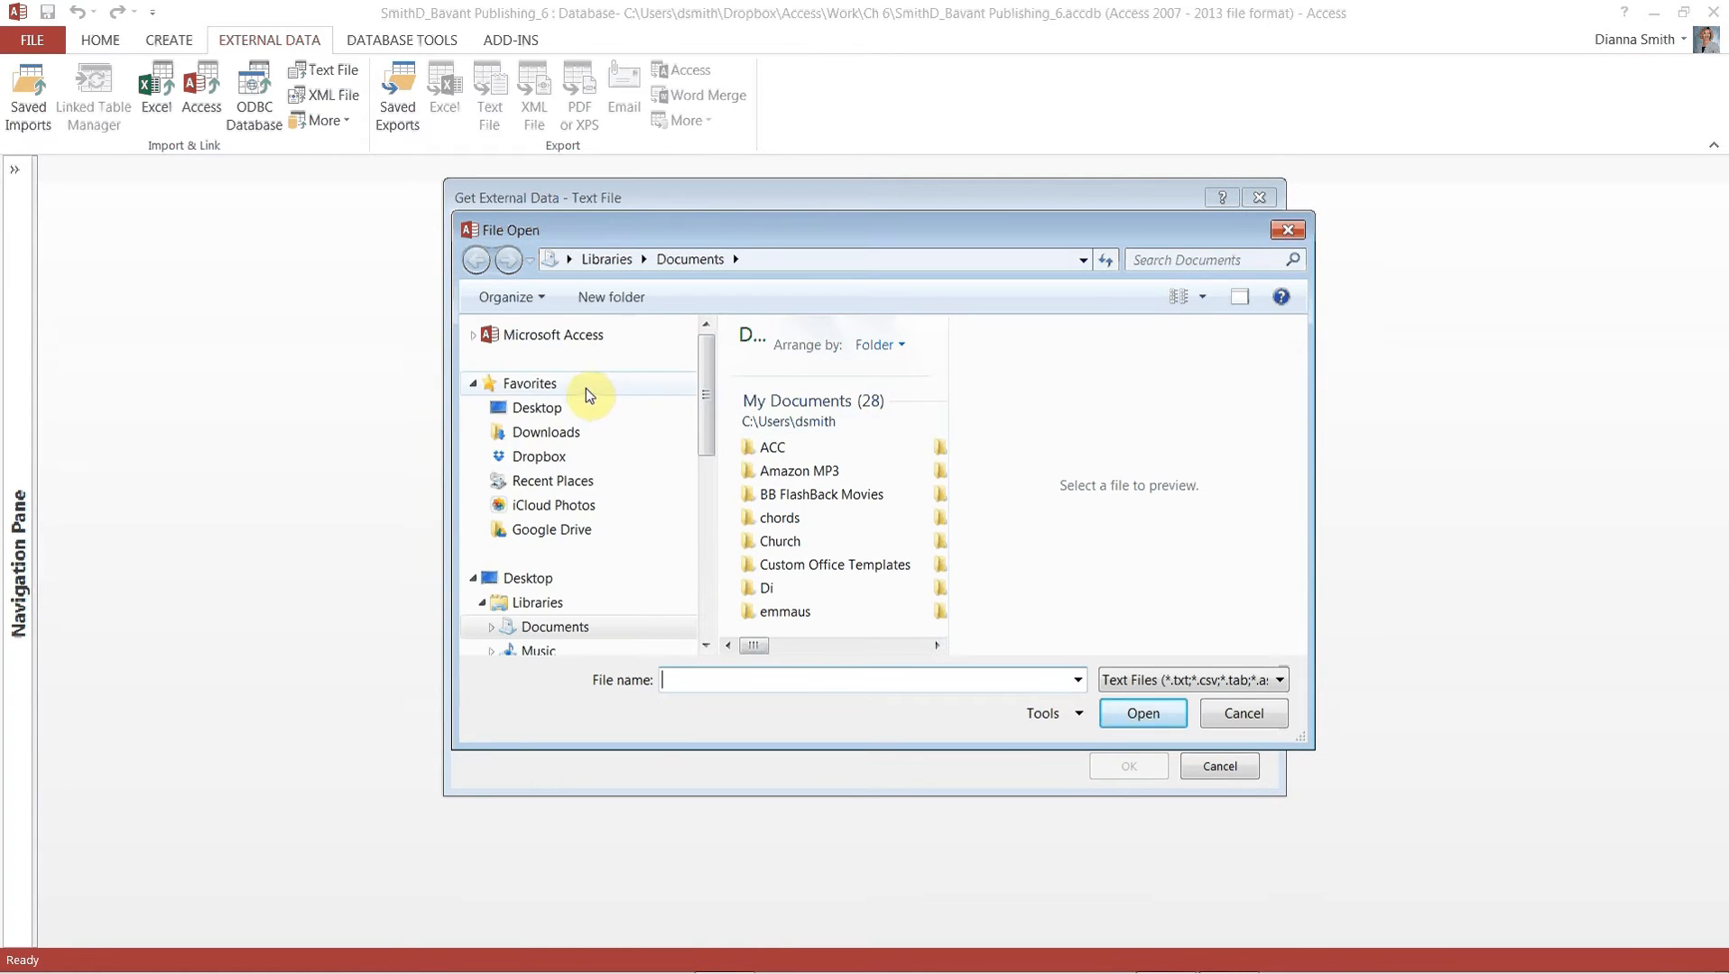
left_click(540, 456)
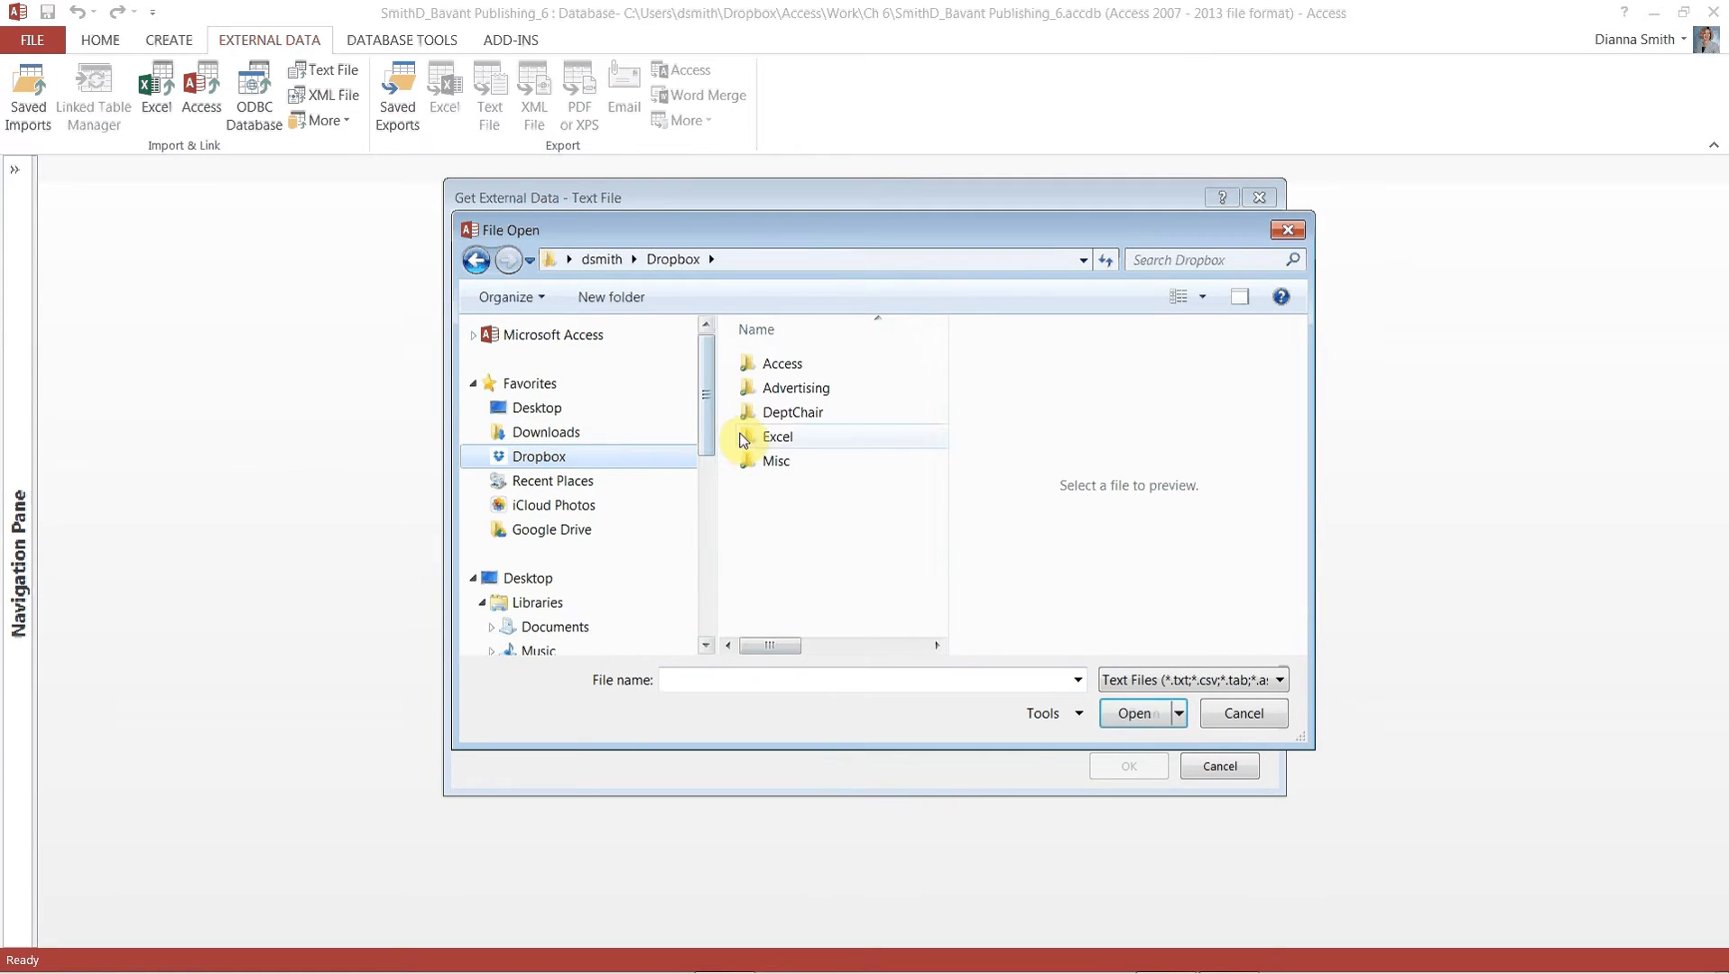
left_click(779, 372)
double_click(779, 371)
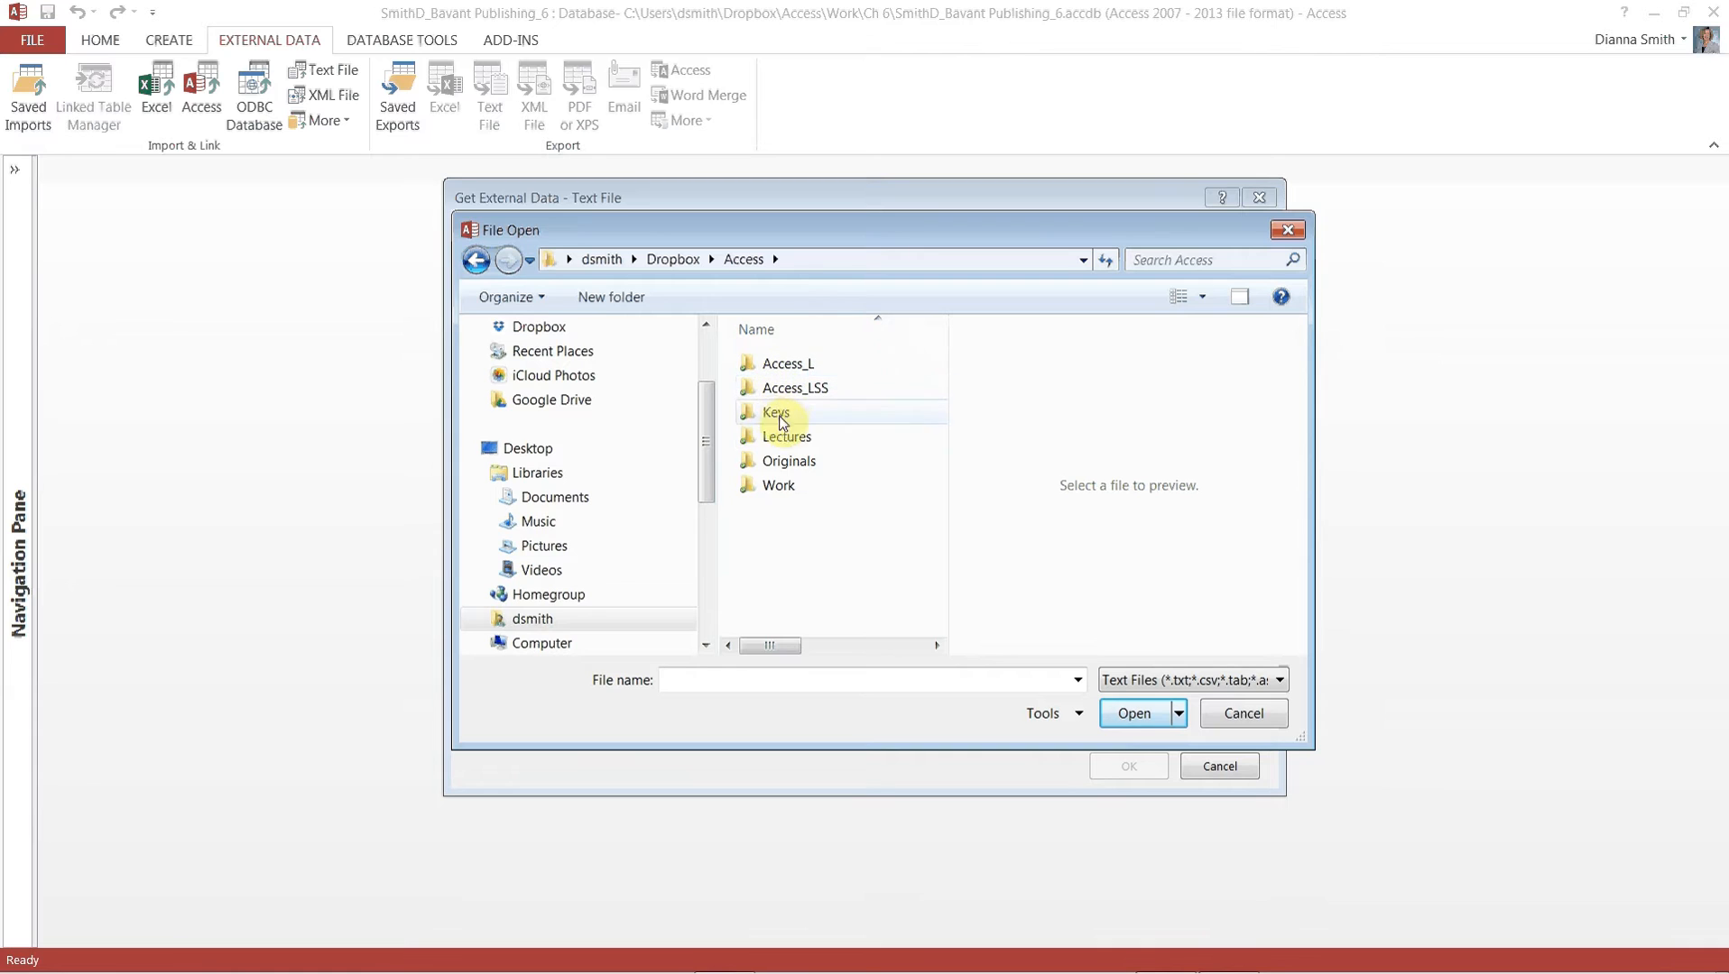
double_click(789, 463)
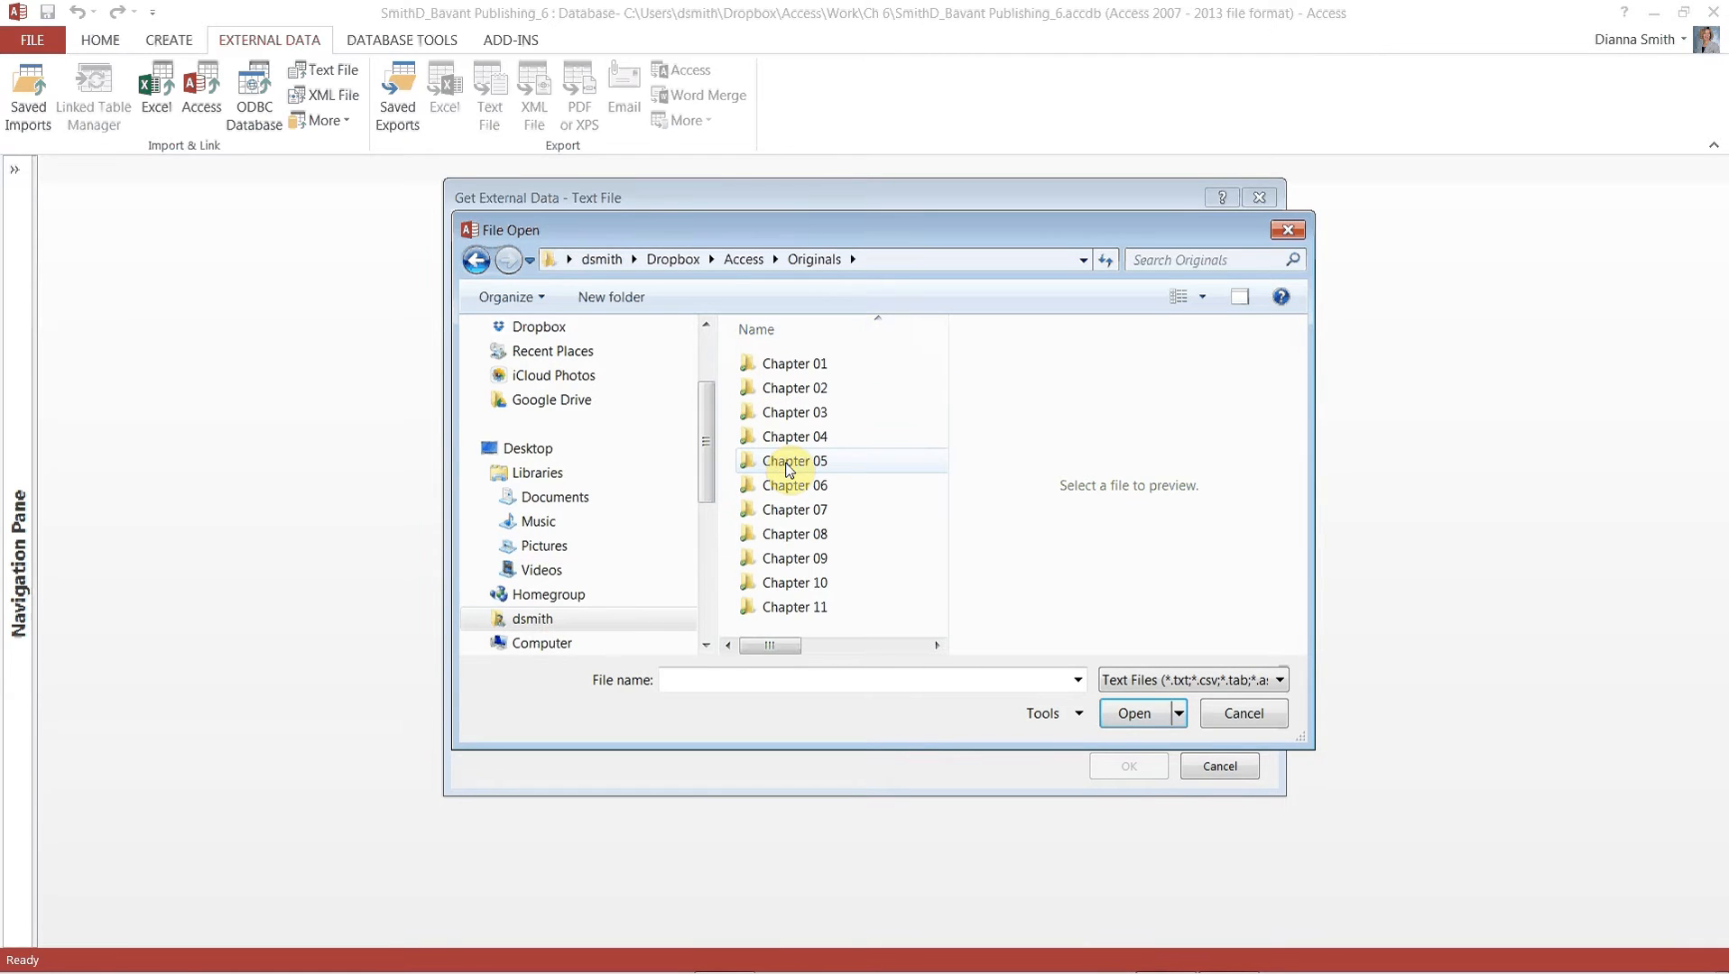
double_click(787, 487)
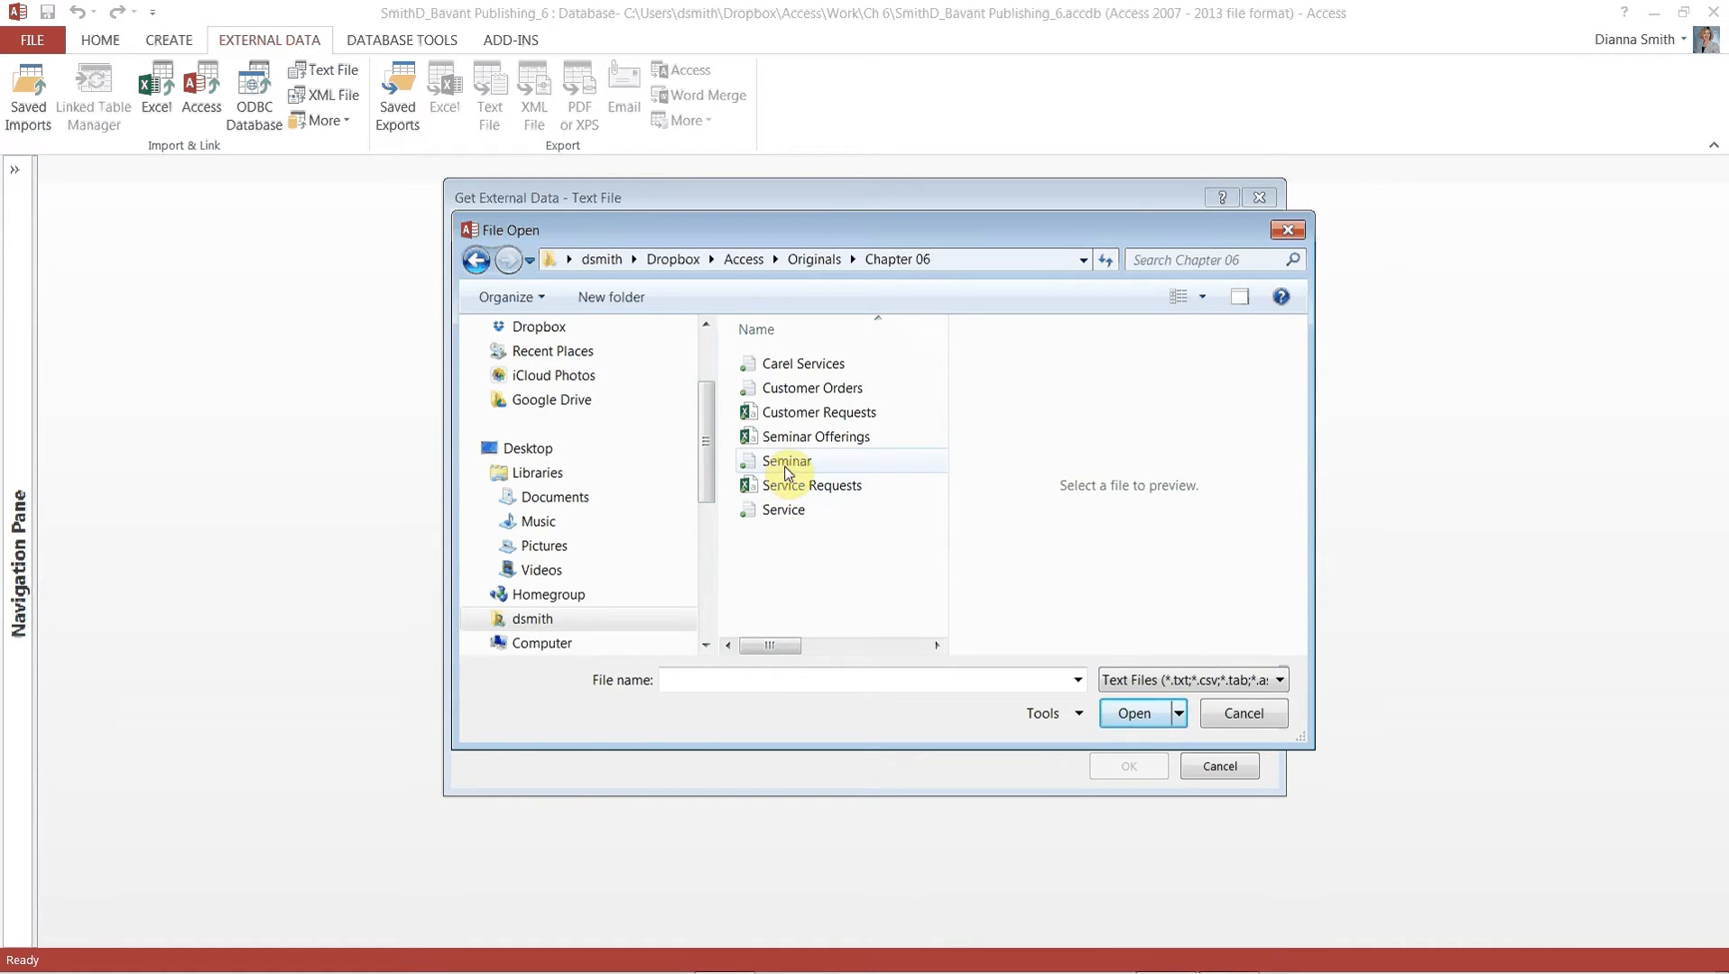
left_click(788, 465)
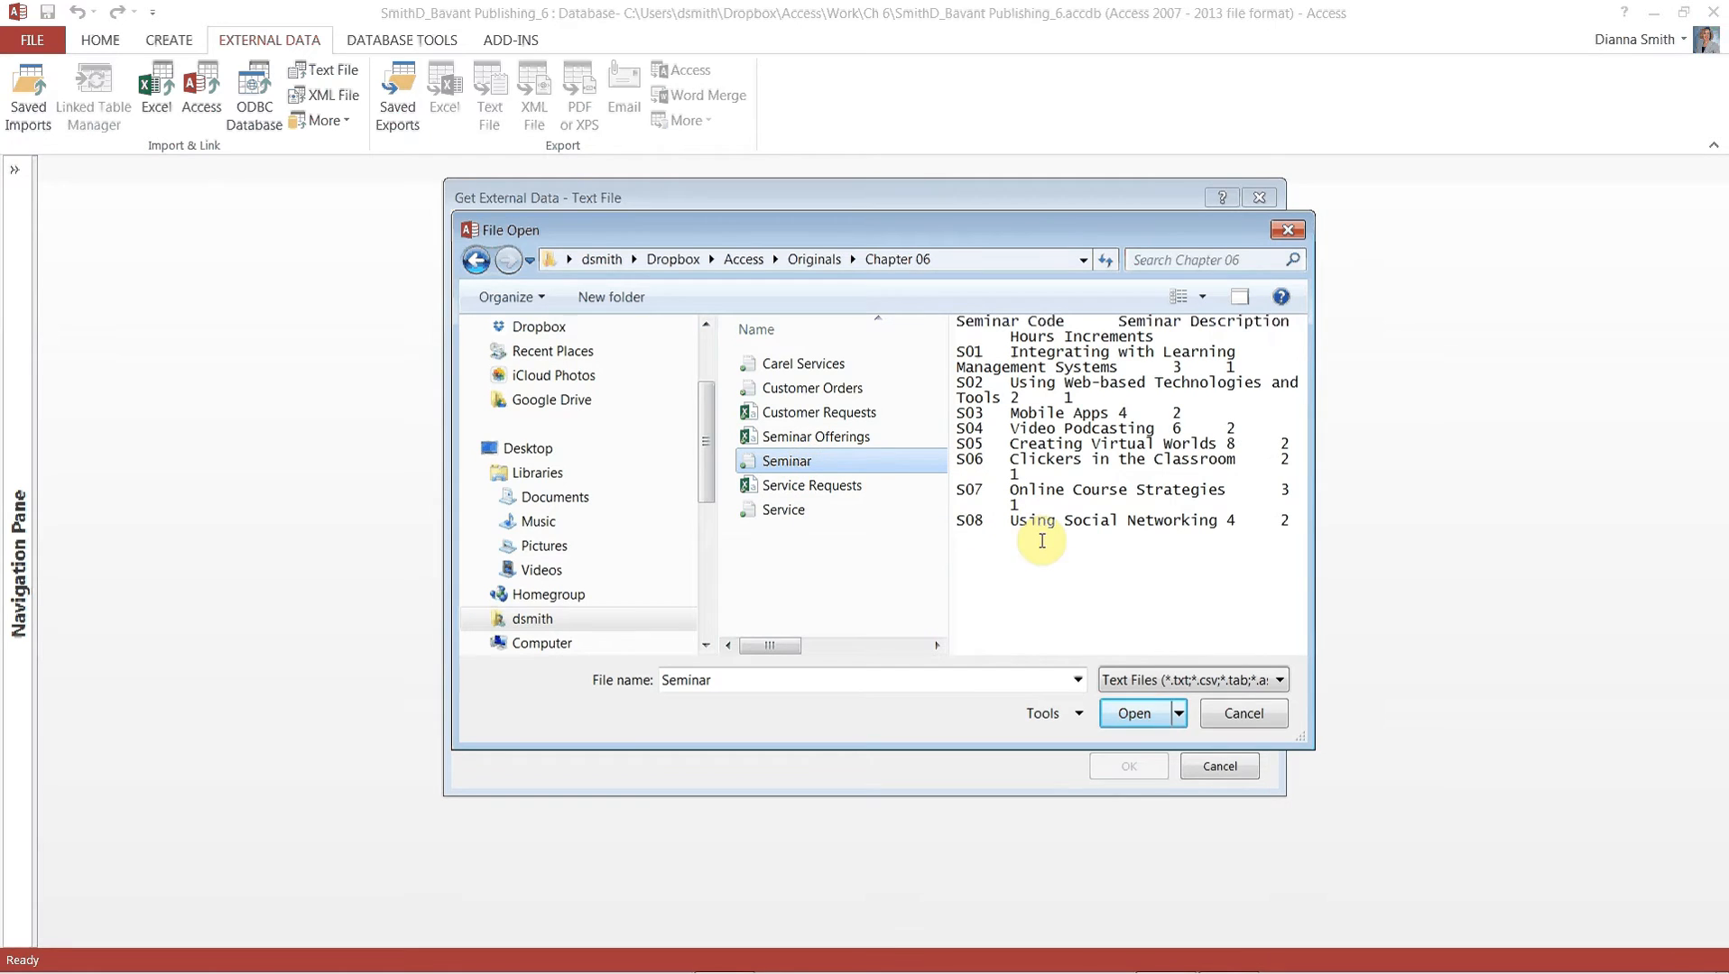
left_click(1134, 713)
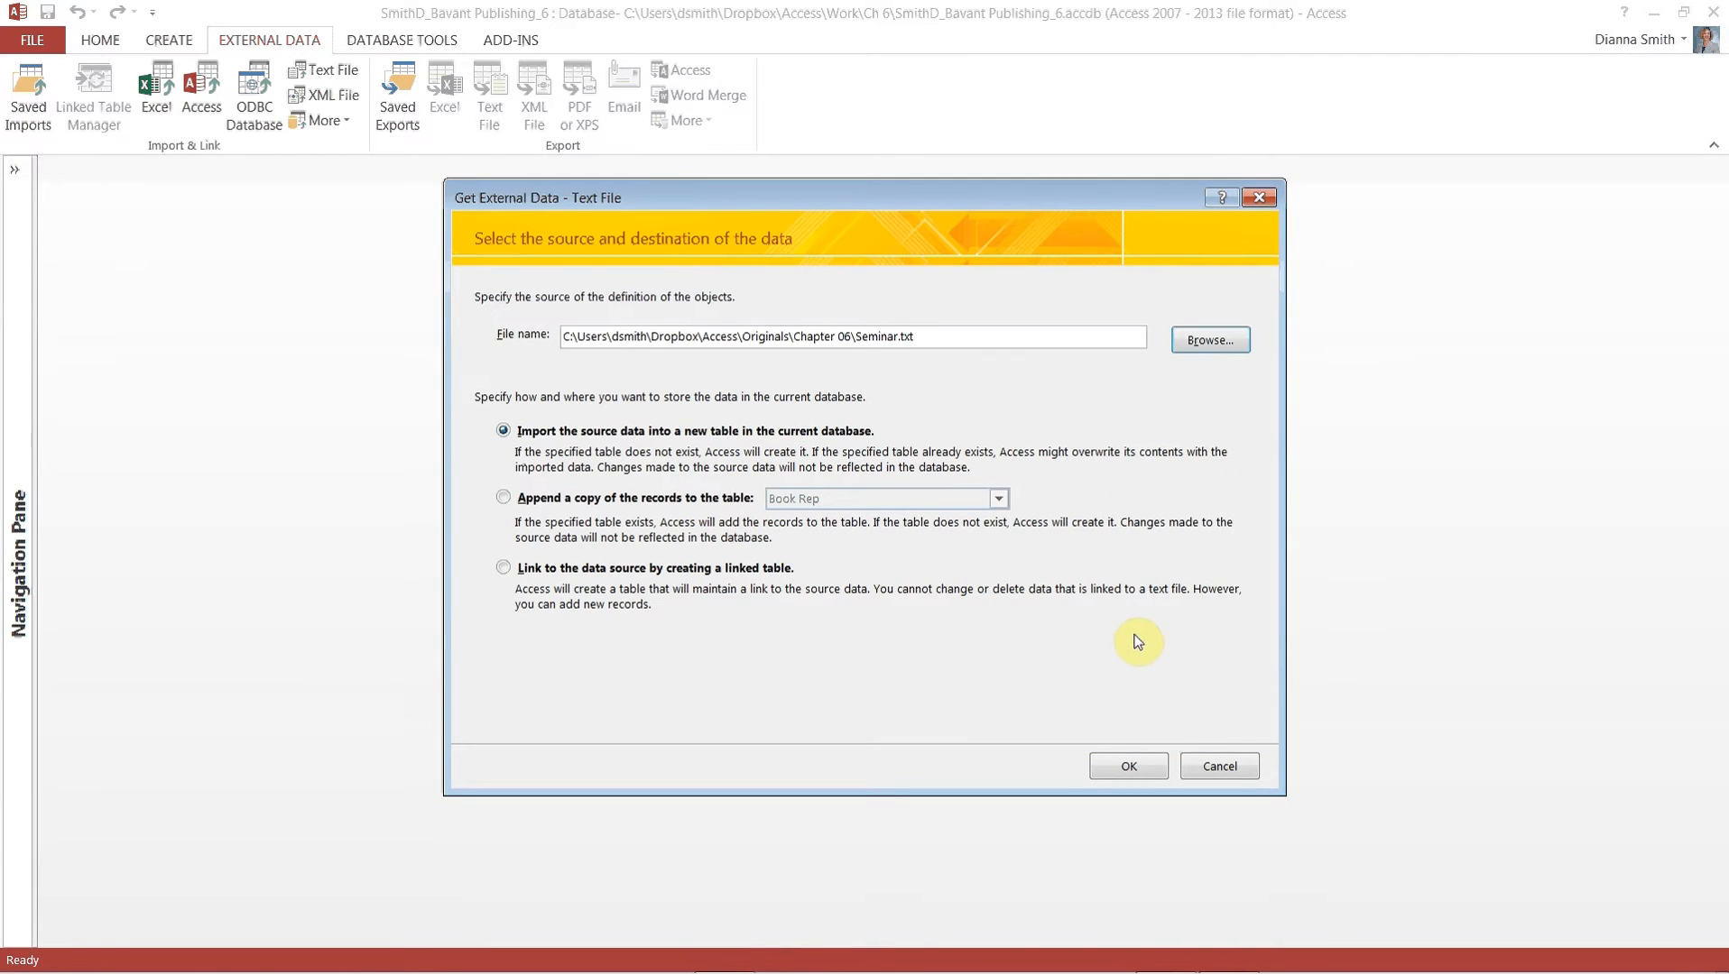
Set the import to append a copy of the records to the Seminar table and proceed to the import wizard.
left_click(503, 497)
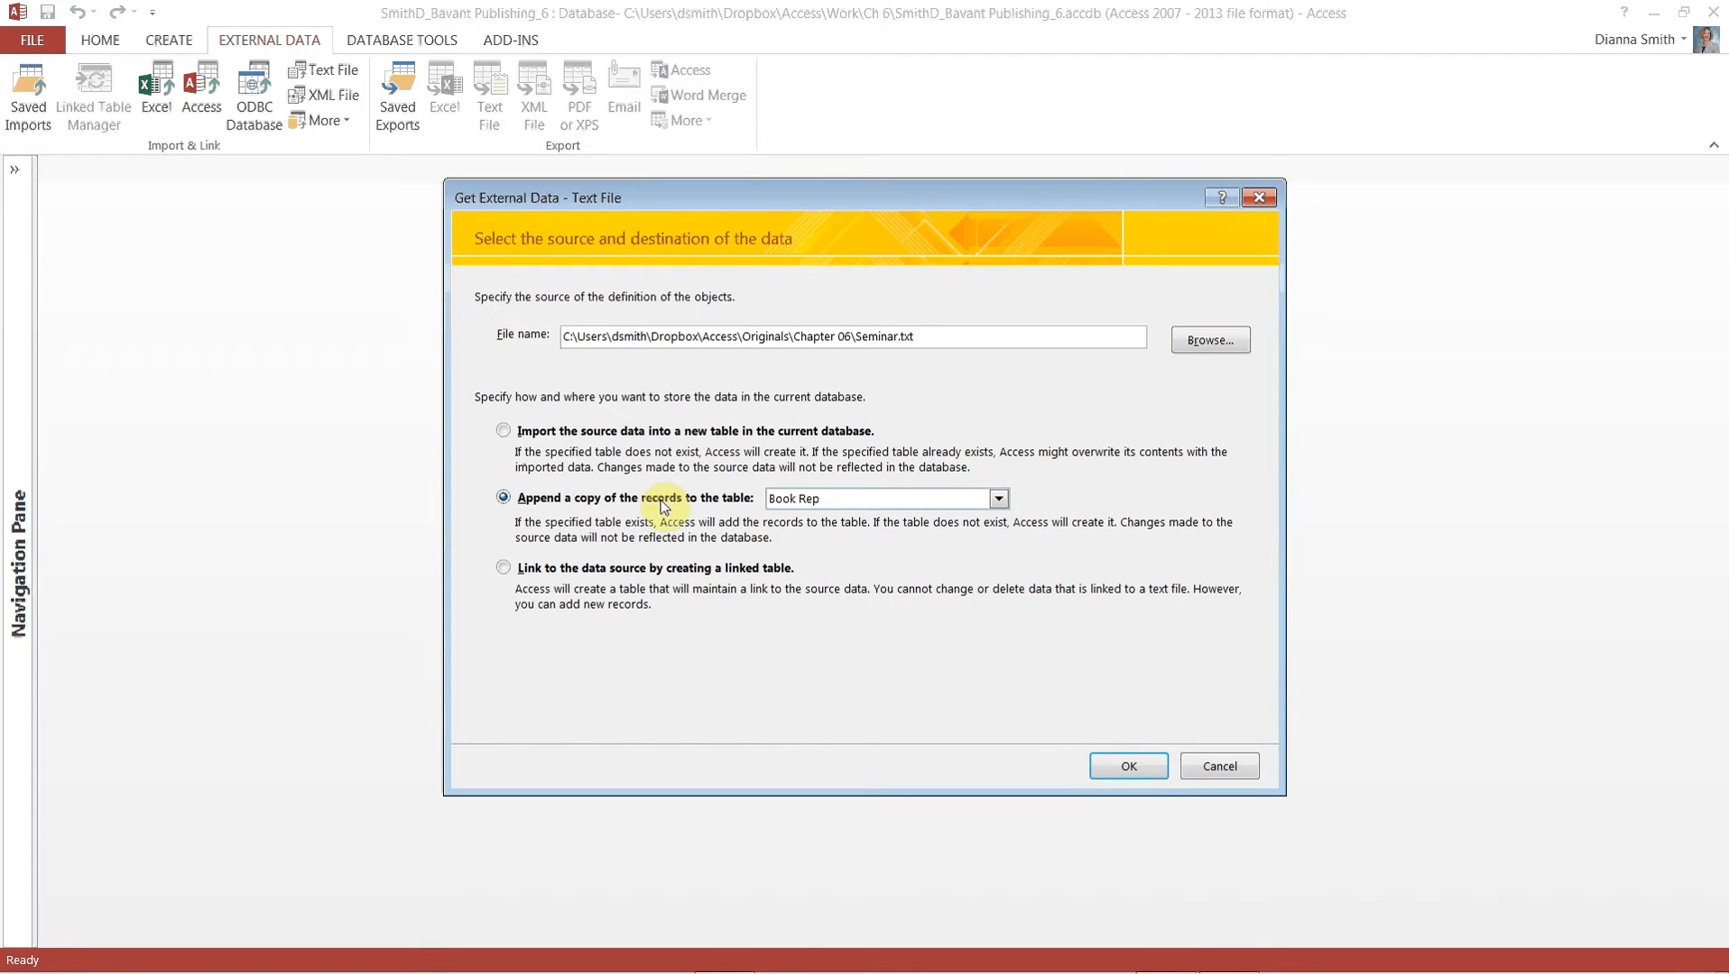
left_click(999, 506)
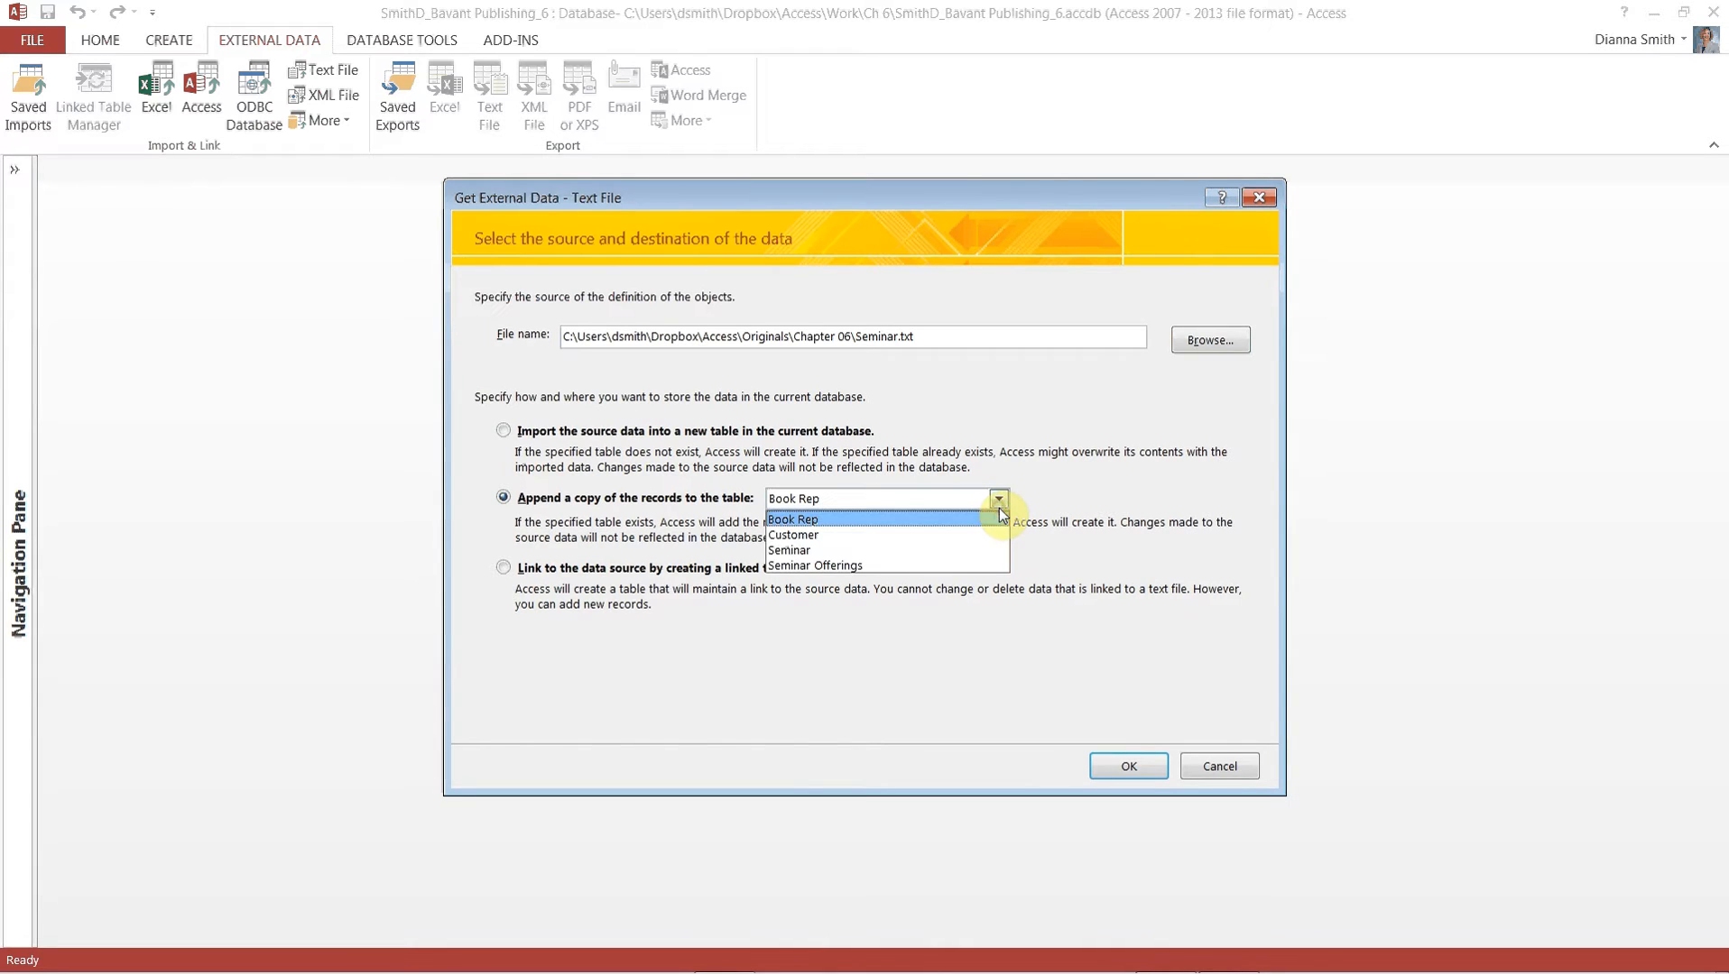
left_click(916, 552)
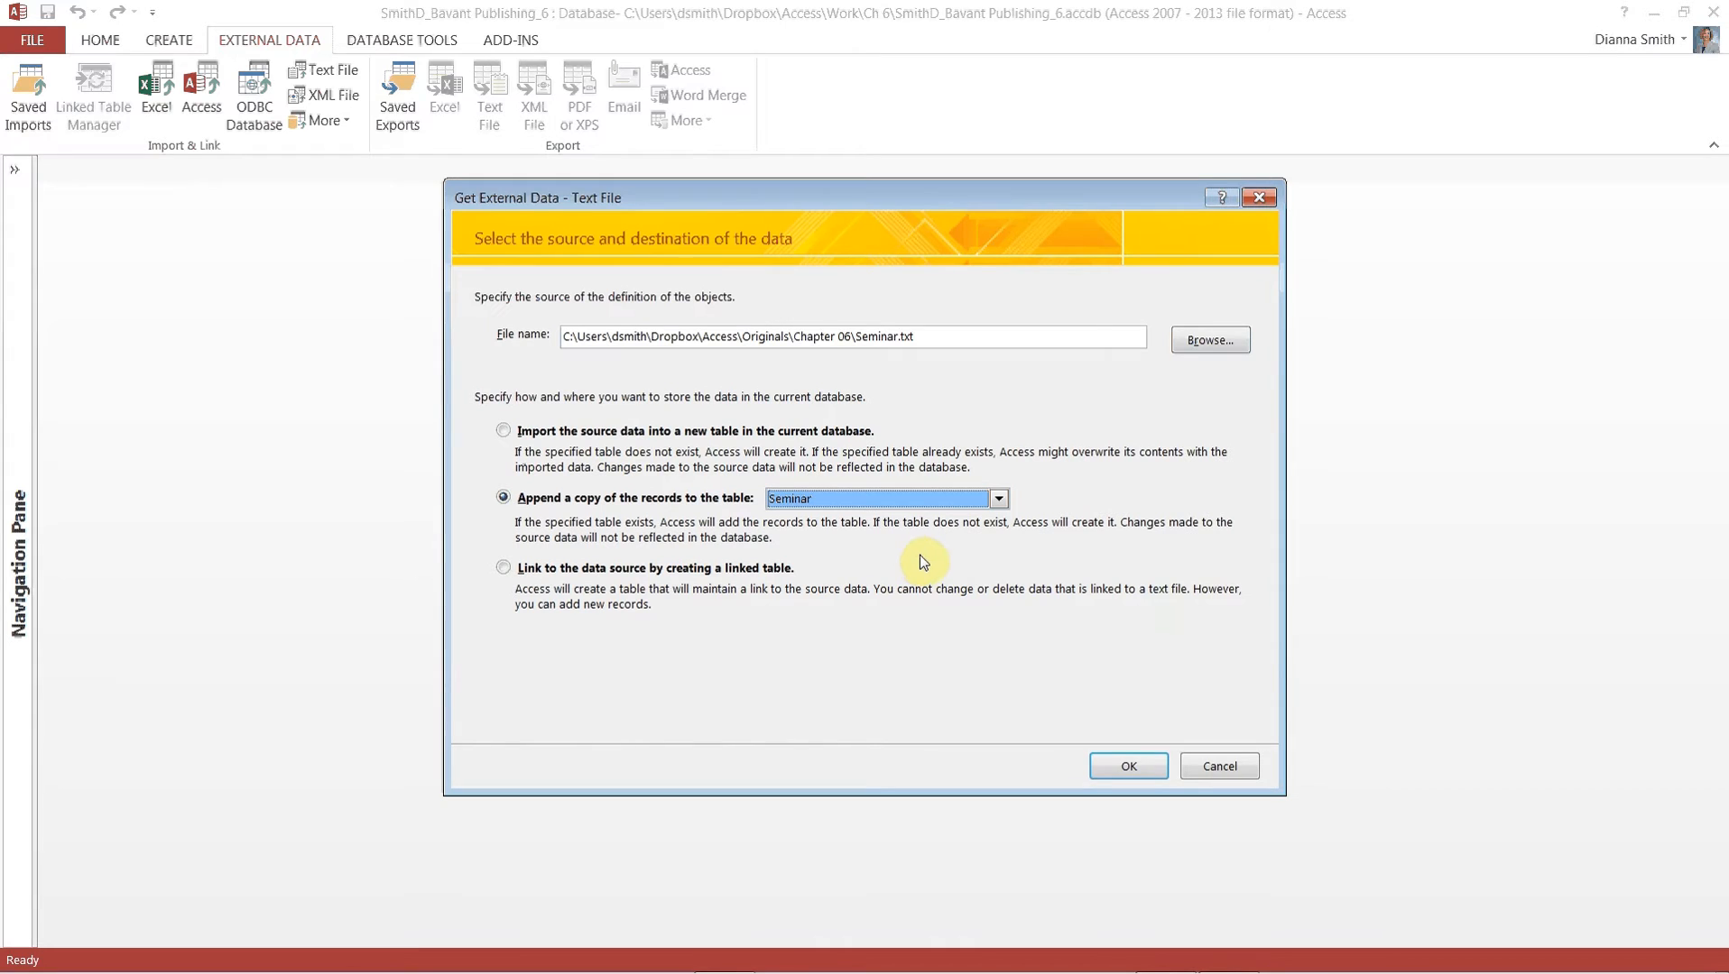
left_click(1129, 767)
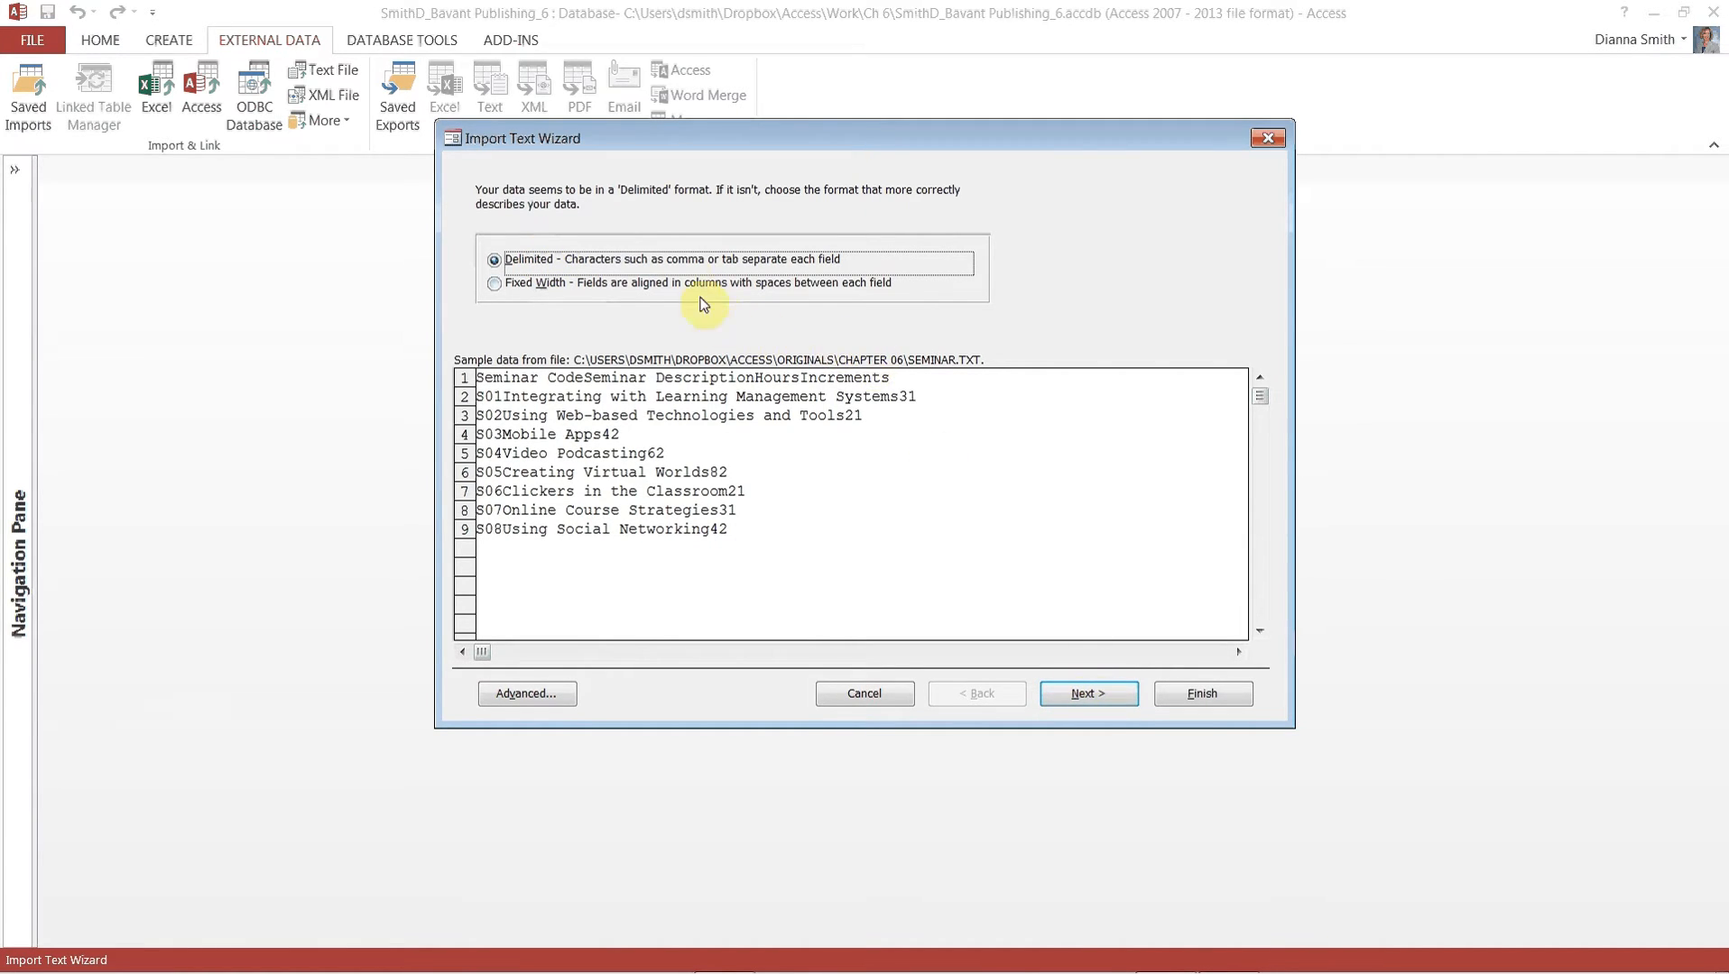
Import the tab-delimited data into Seminar with the first row as field names, without saving the import steps.
left_click(1093, 696)
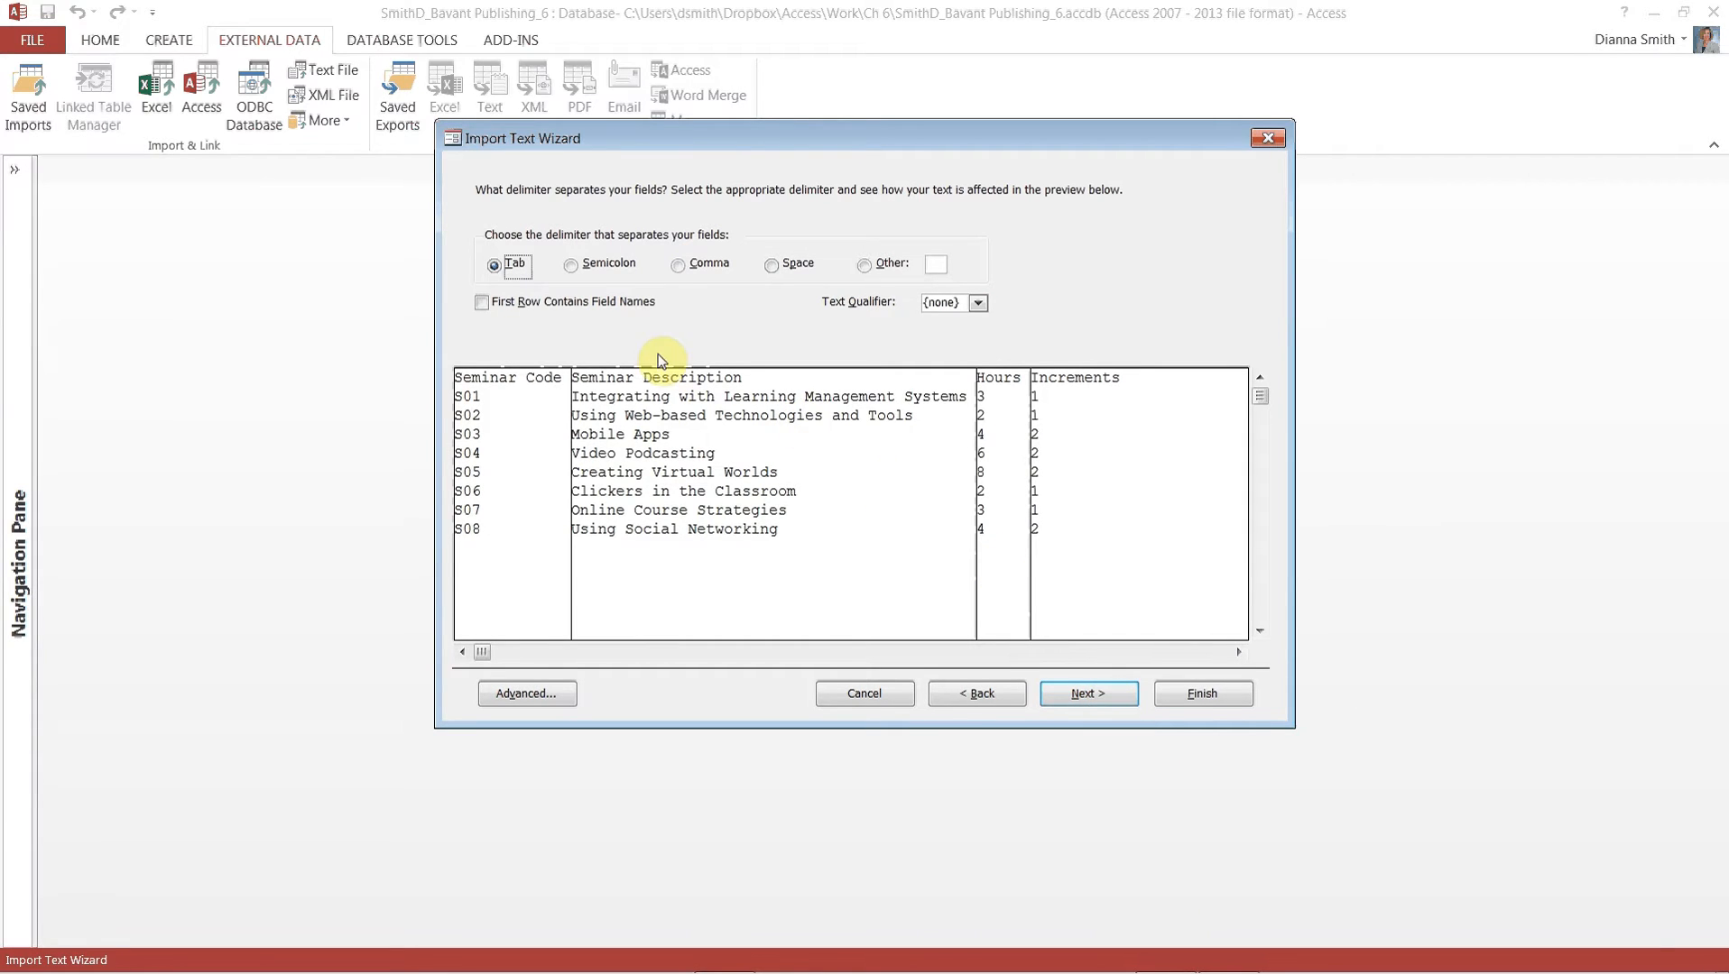
left_click(490, 305)
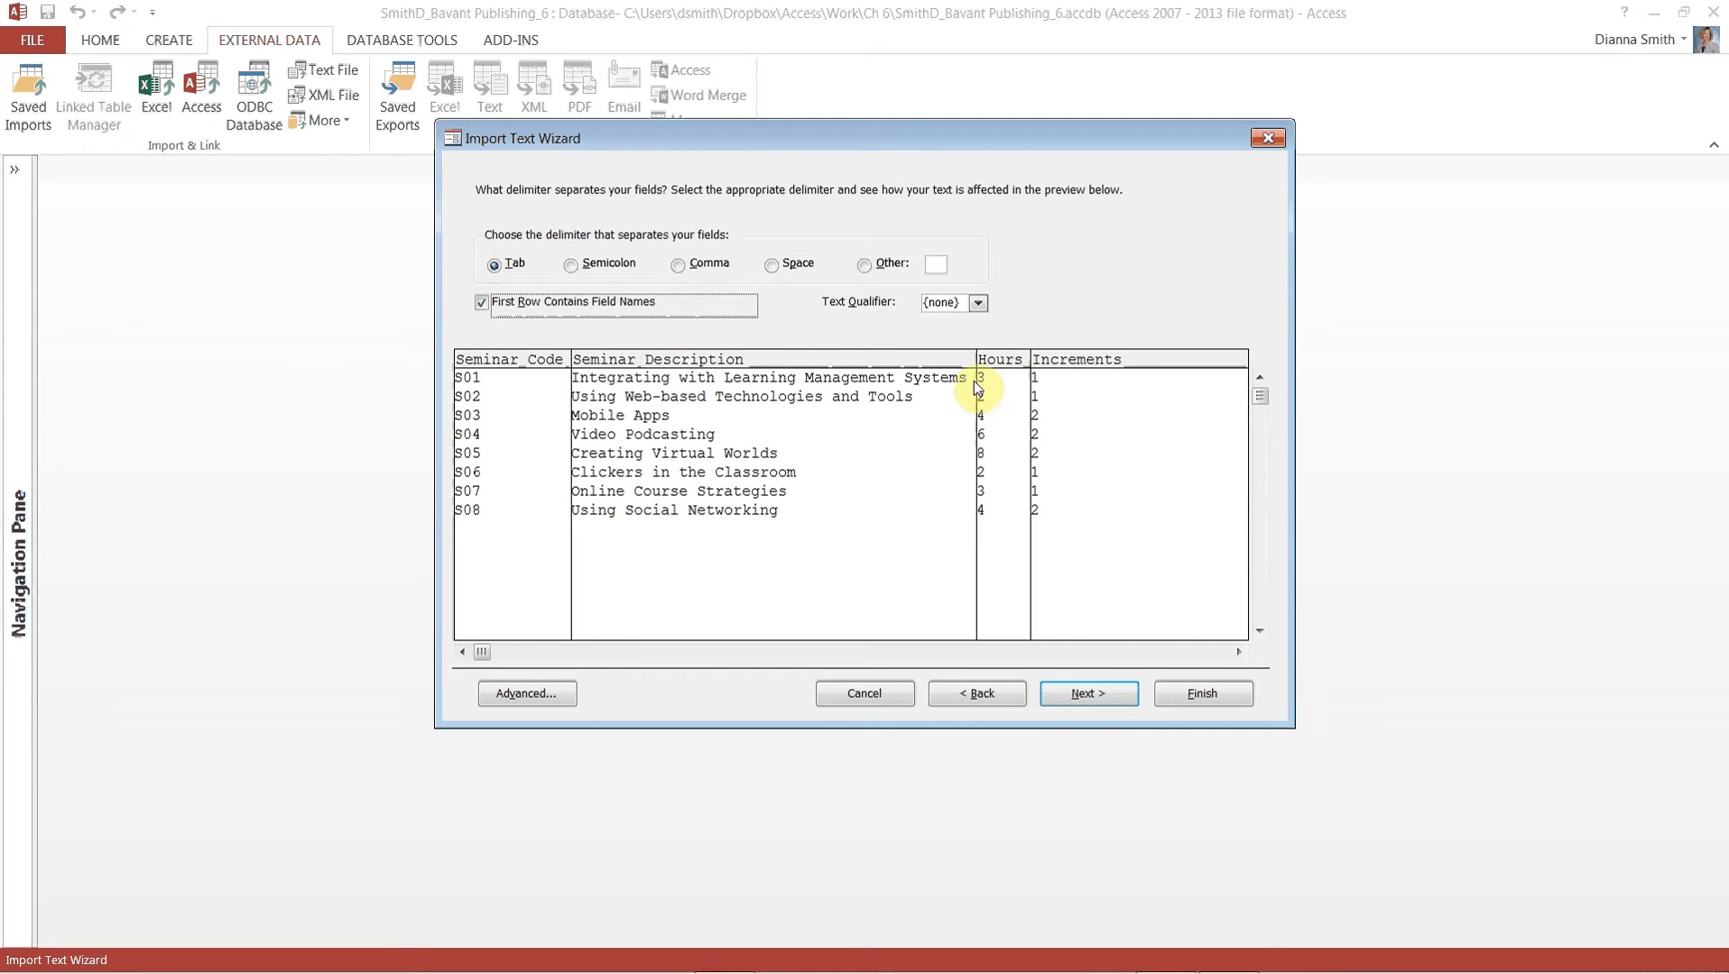
left_click(1074, 706)
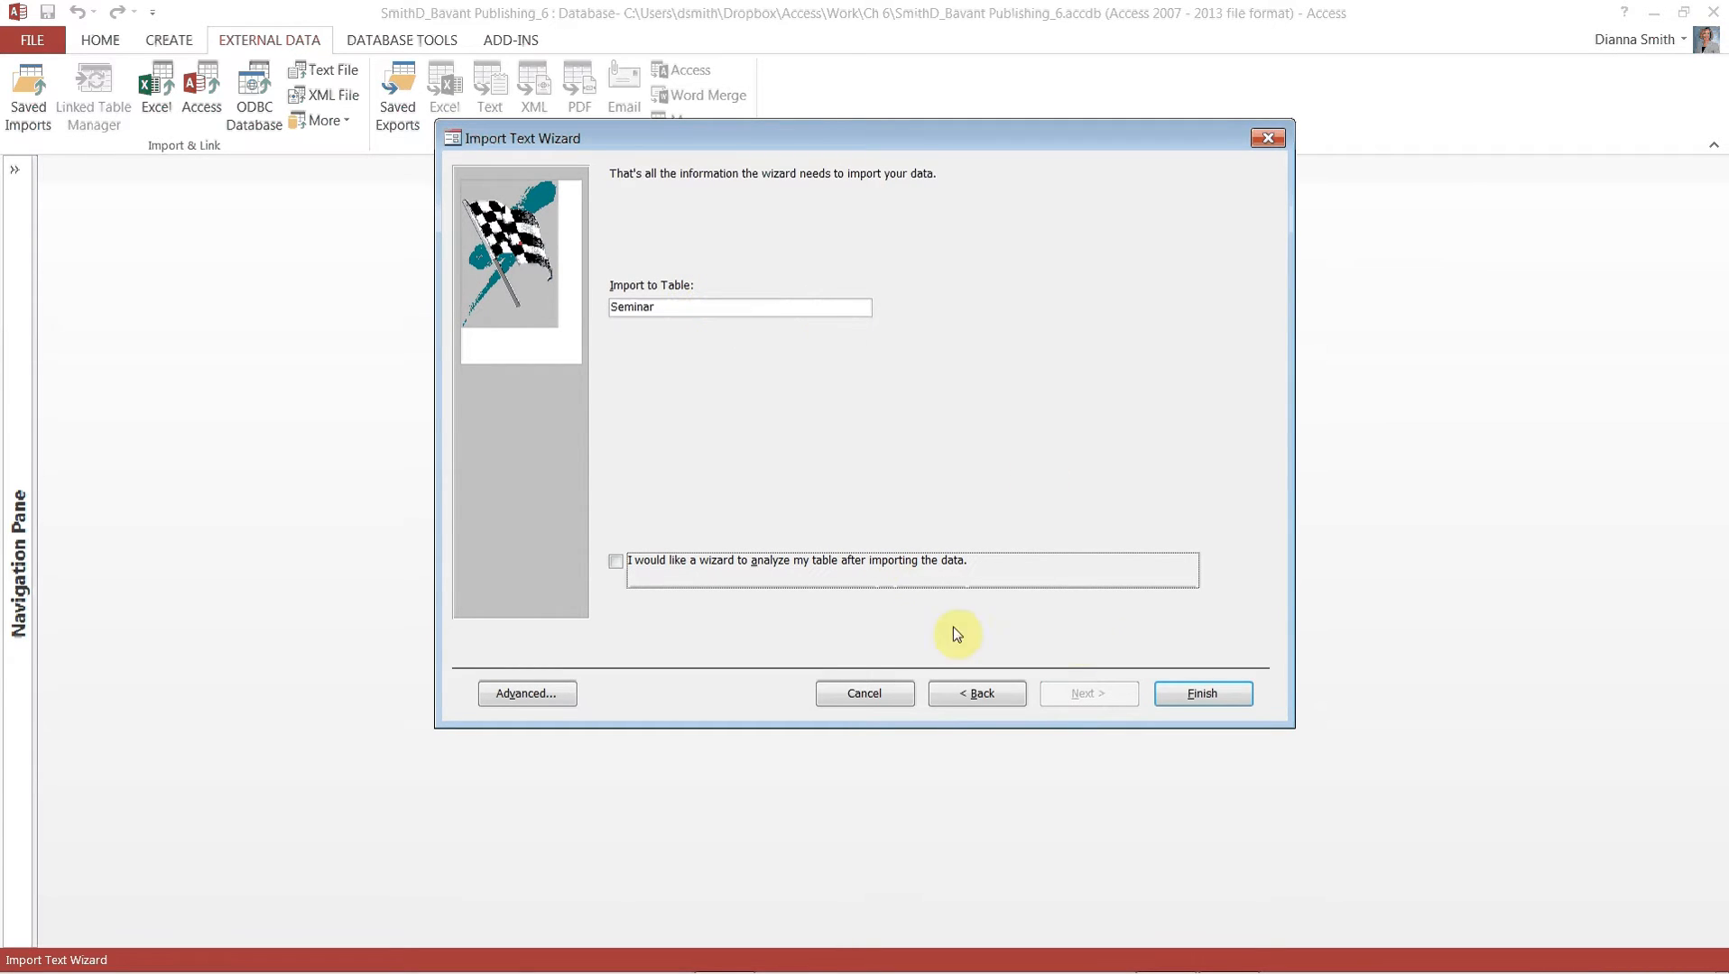
left_click(1203, 693)
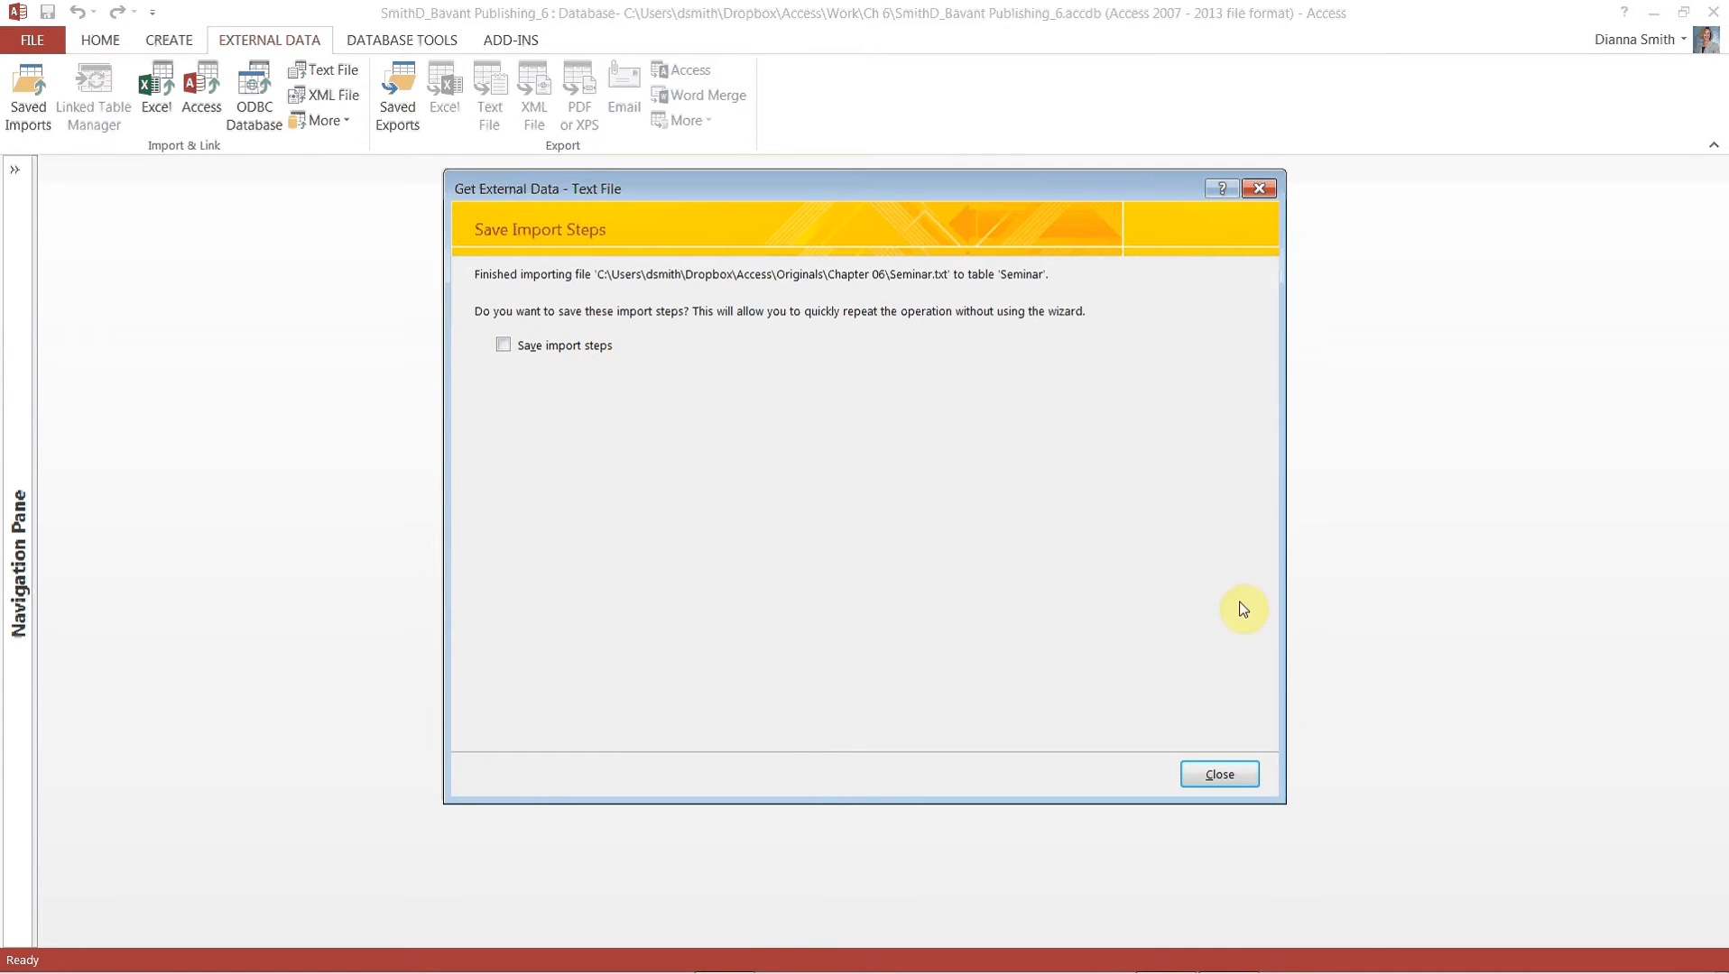
left_click(1205, 776)
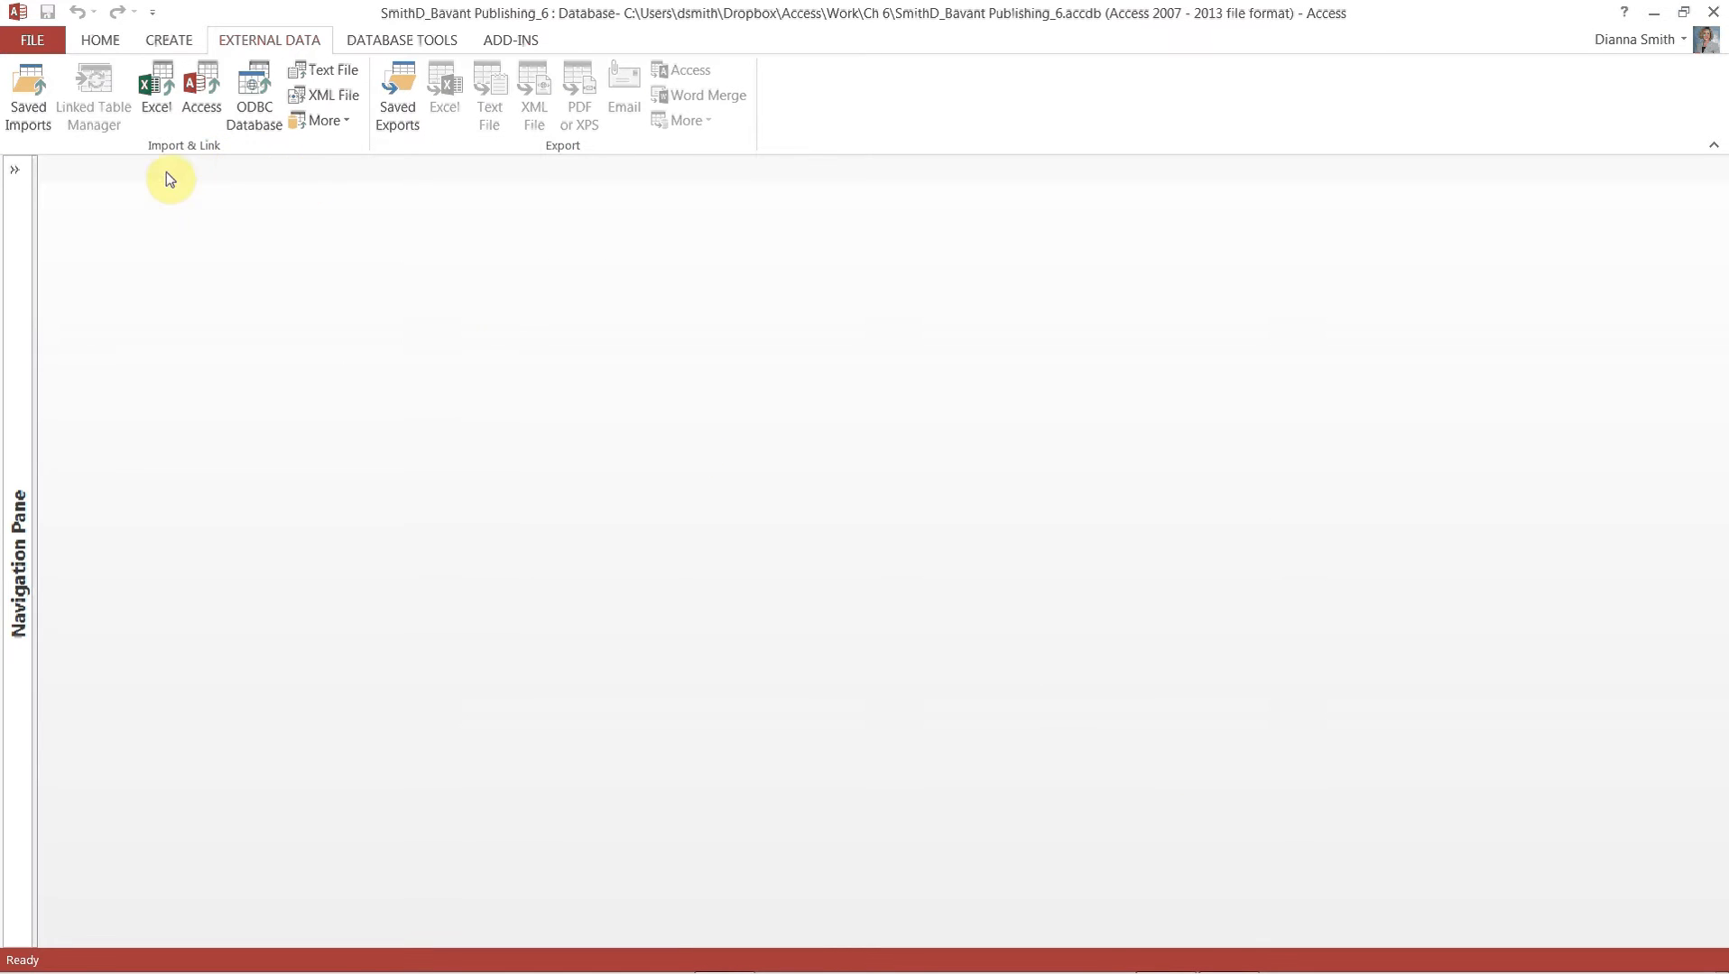
Open the Seminar table and fit all its column widths to their contents.
left_click(19, 168)
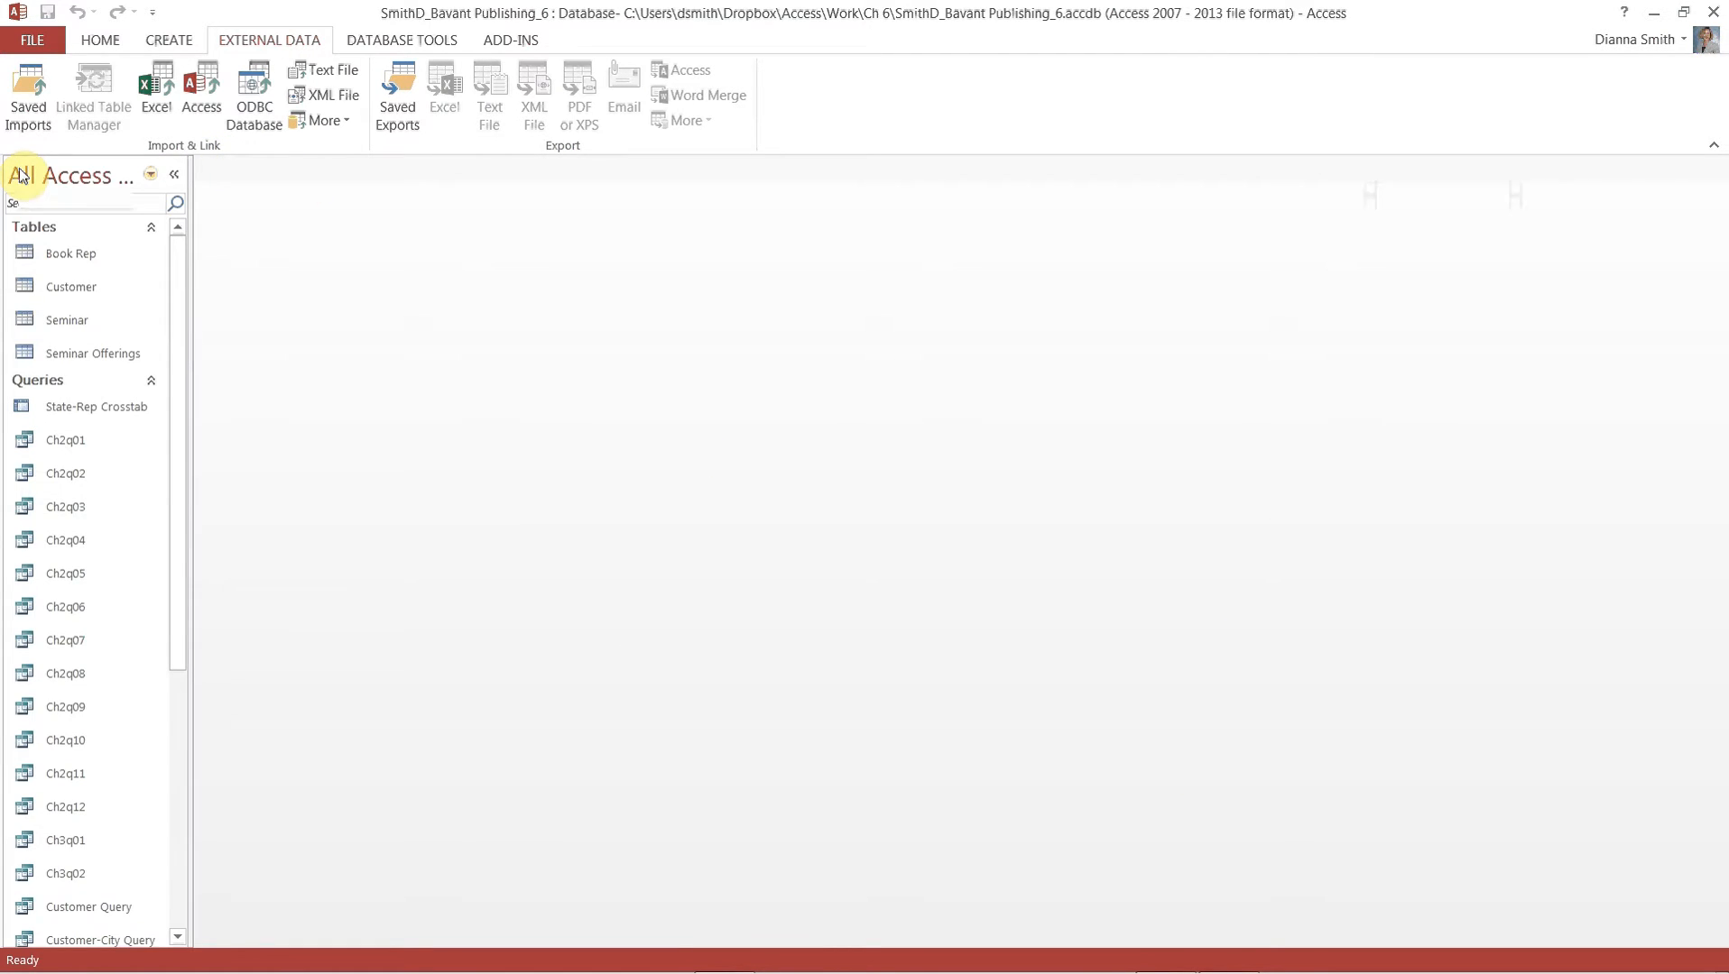
double_click(52, 319)
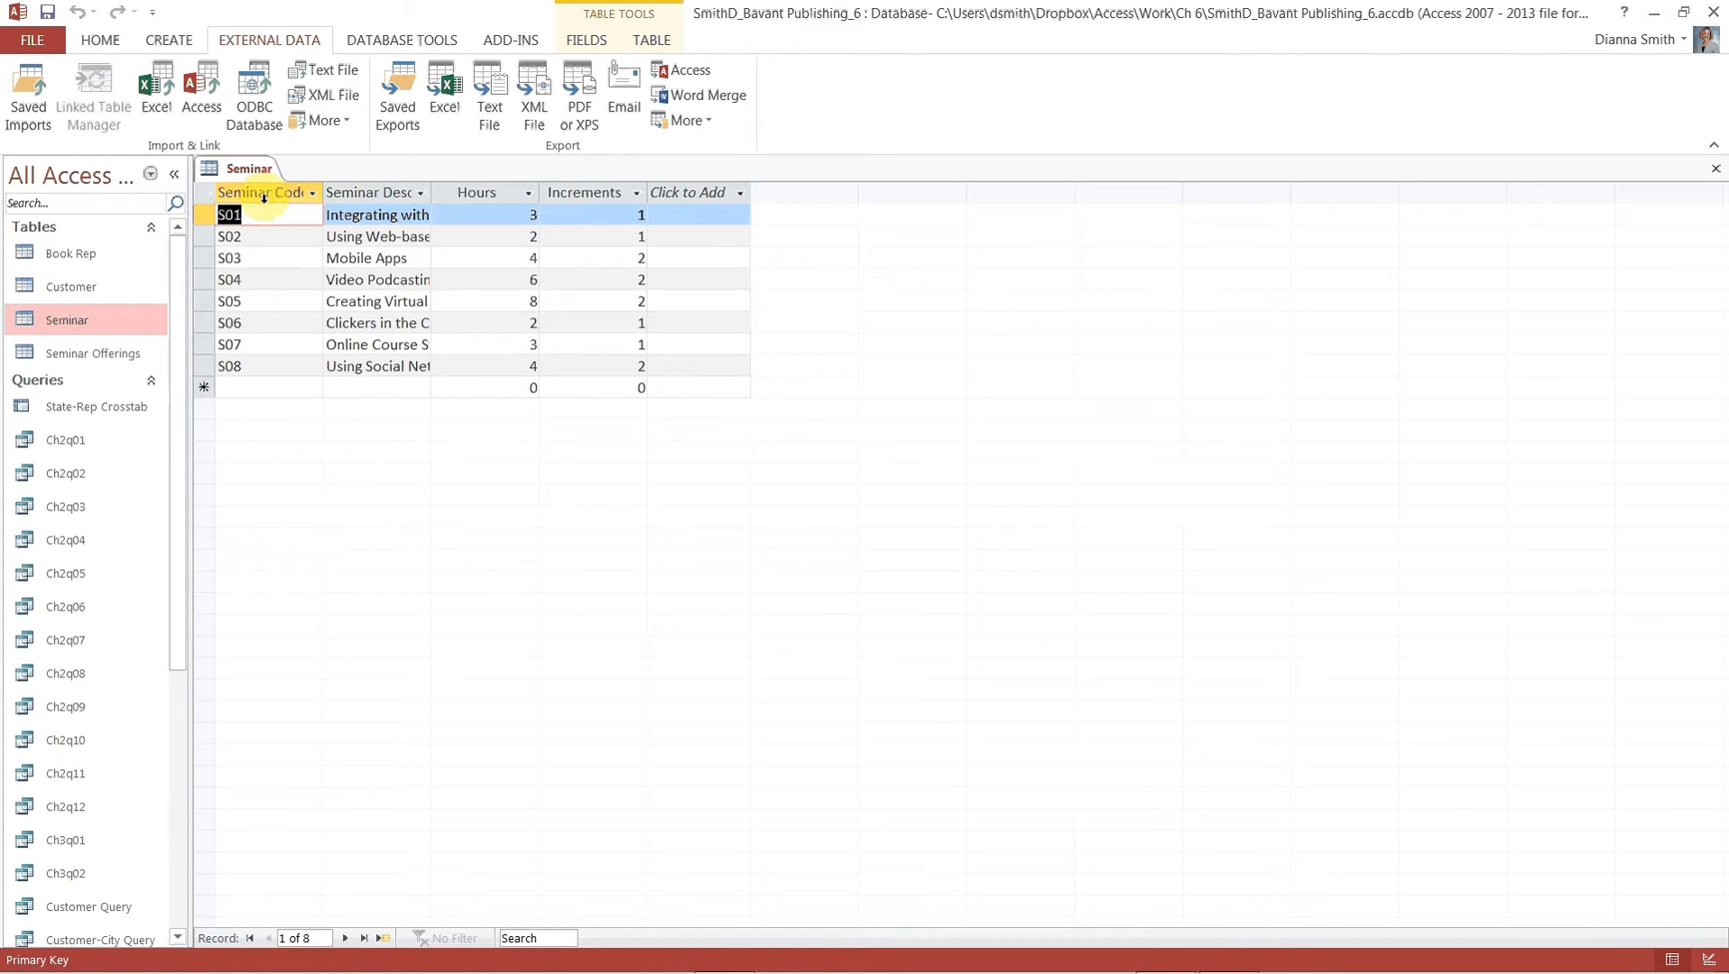
left_click(207, 198)
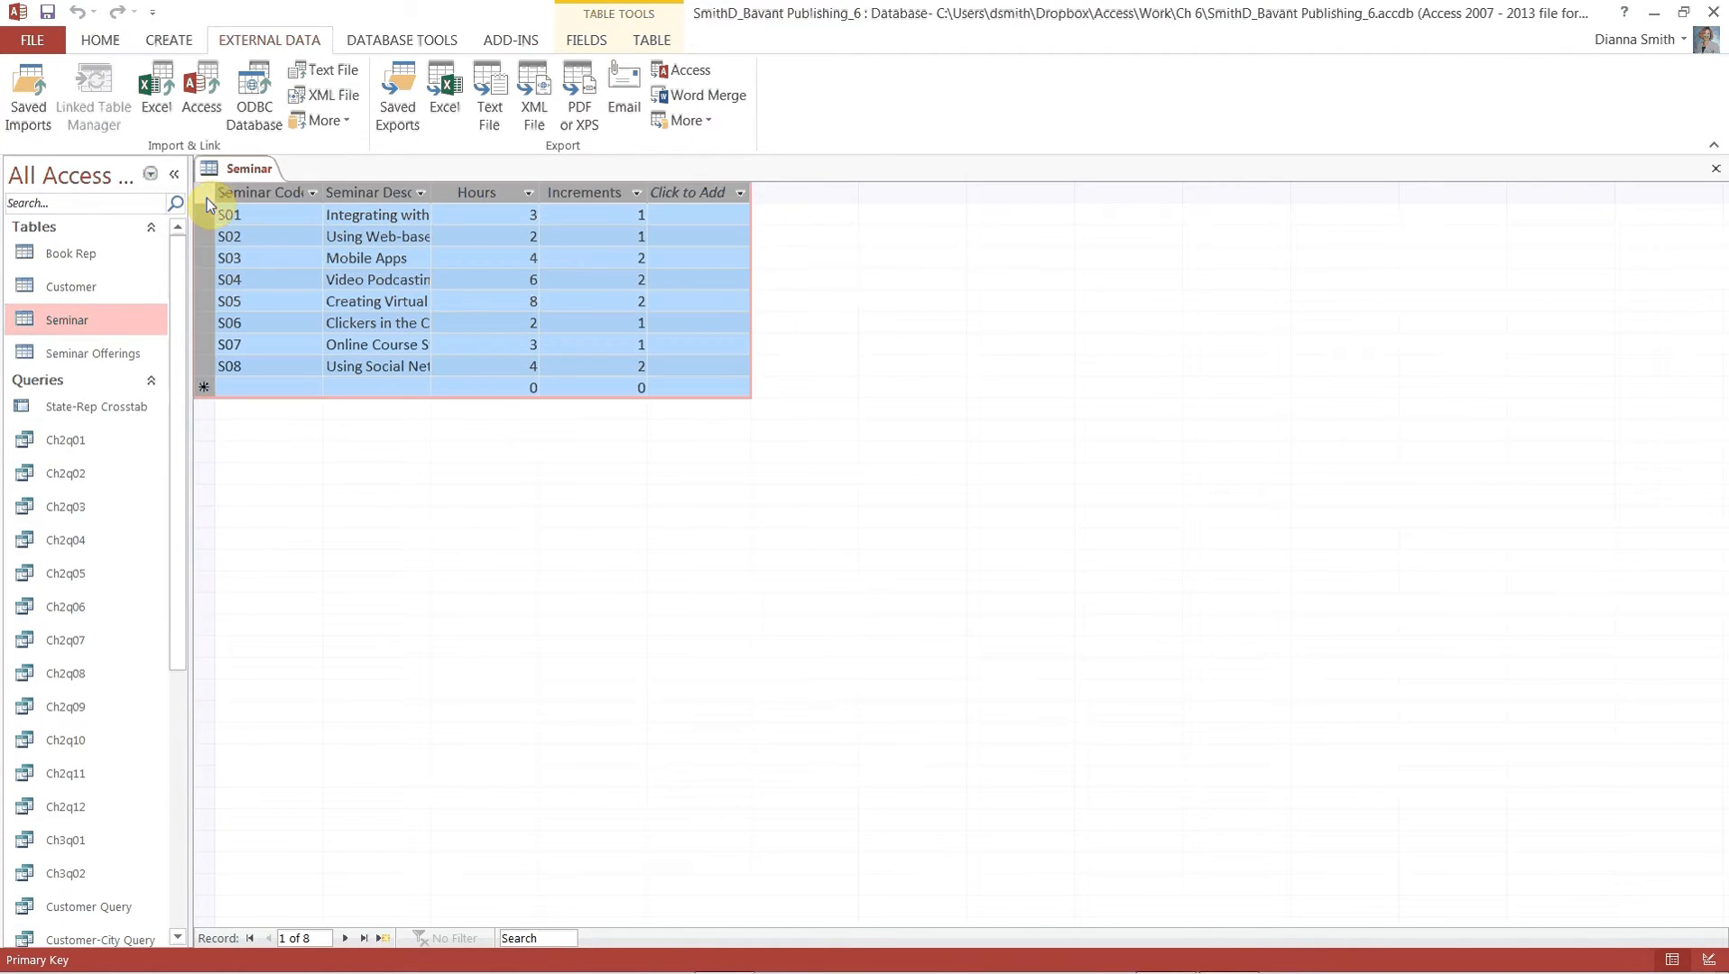
double_click(327, 190)
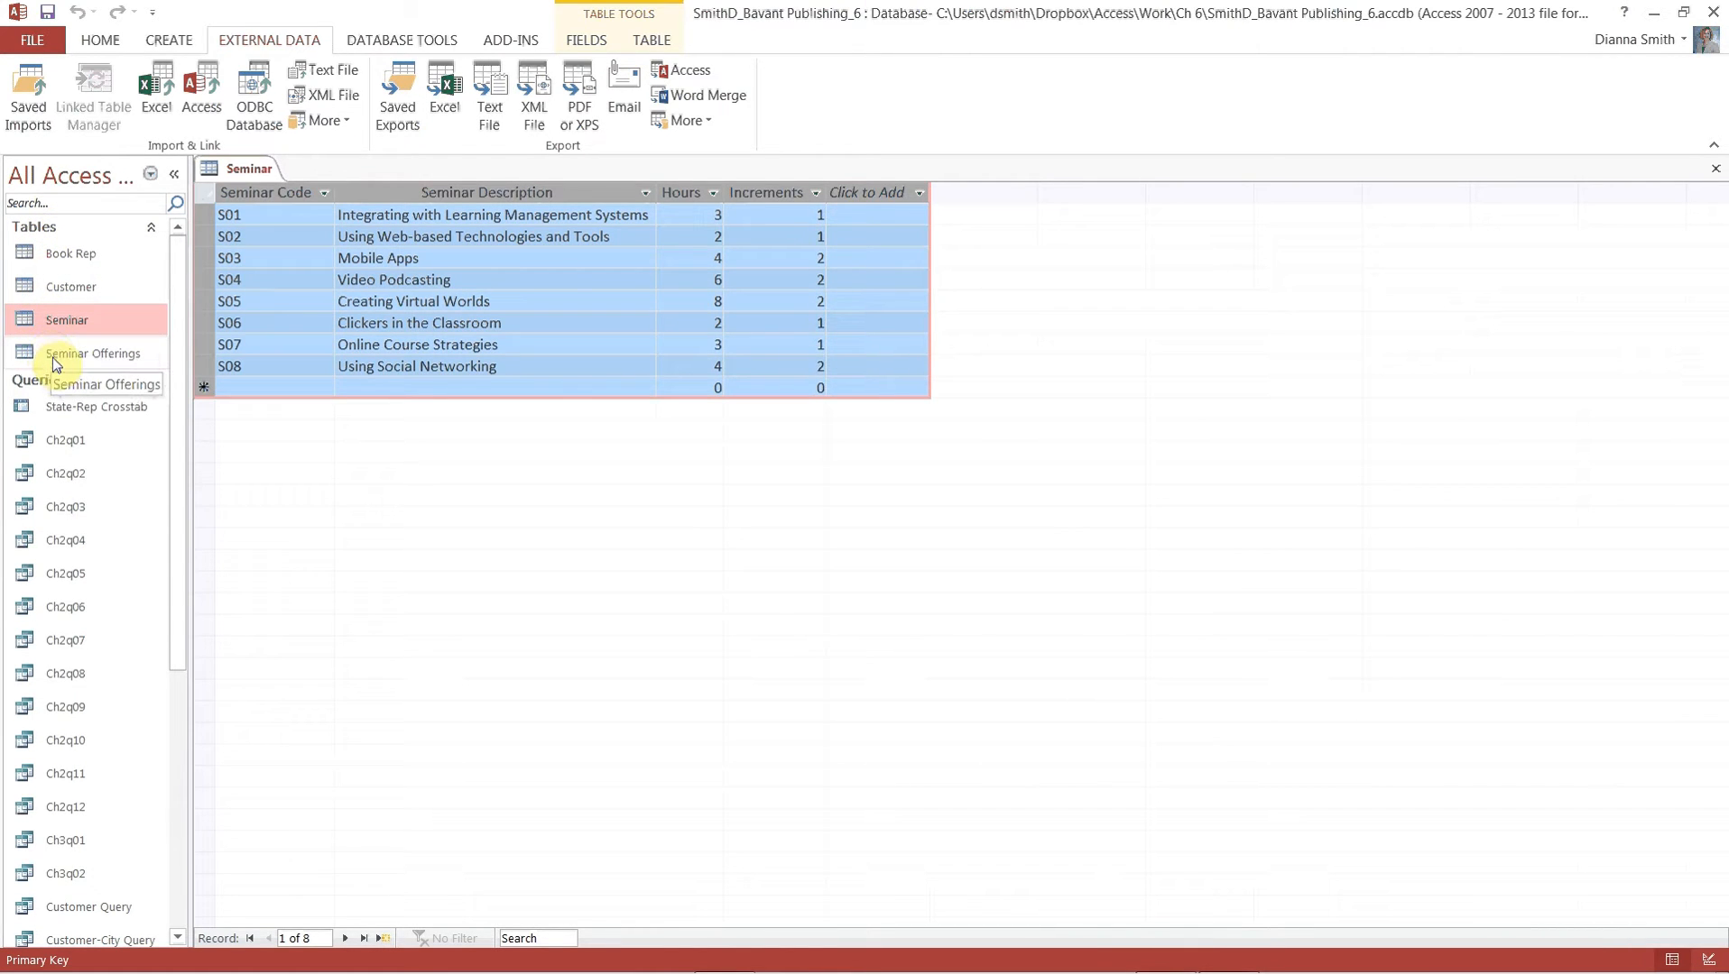
Close the Seminar table with its layout changes saved and collapse the list of database objects.
left_click(1714, 173)
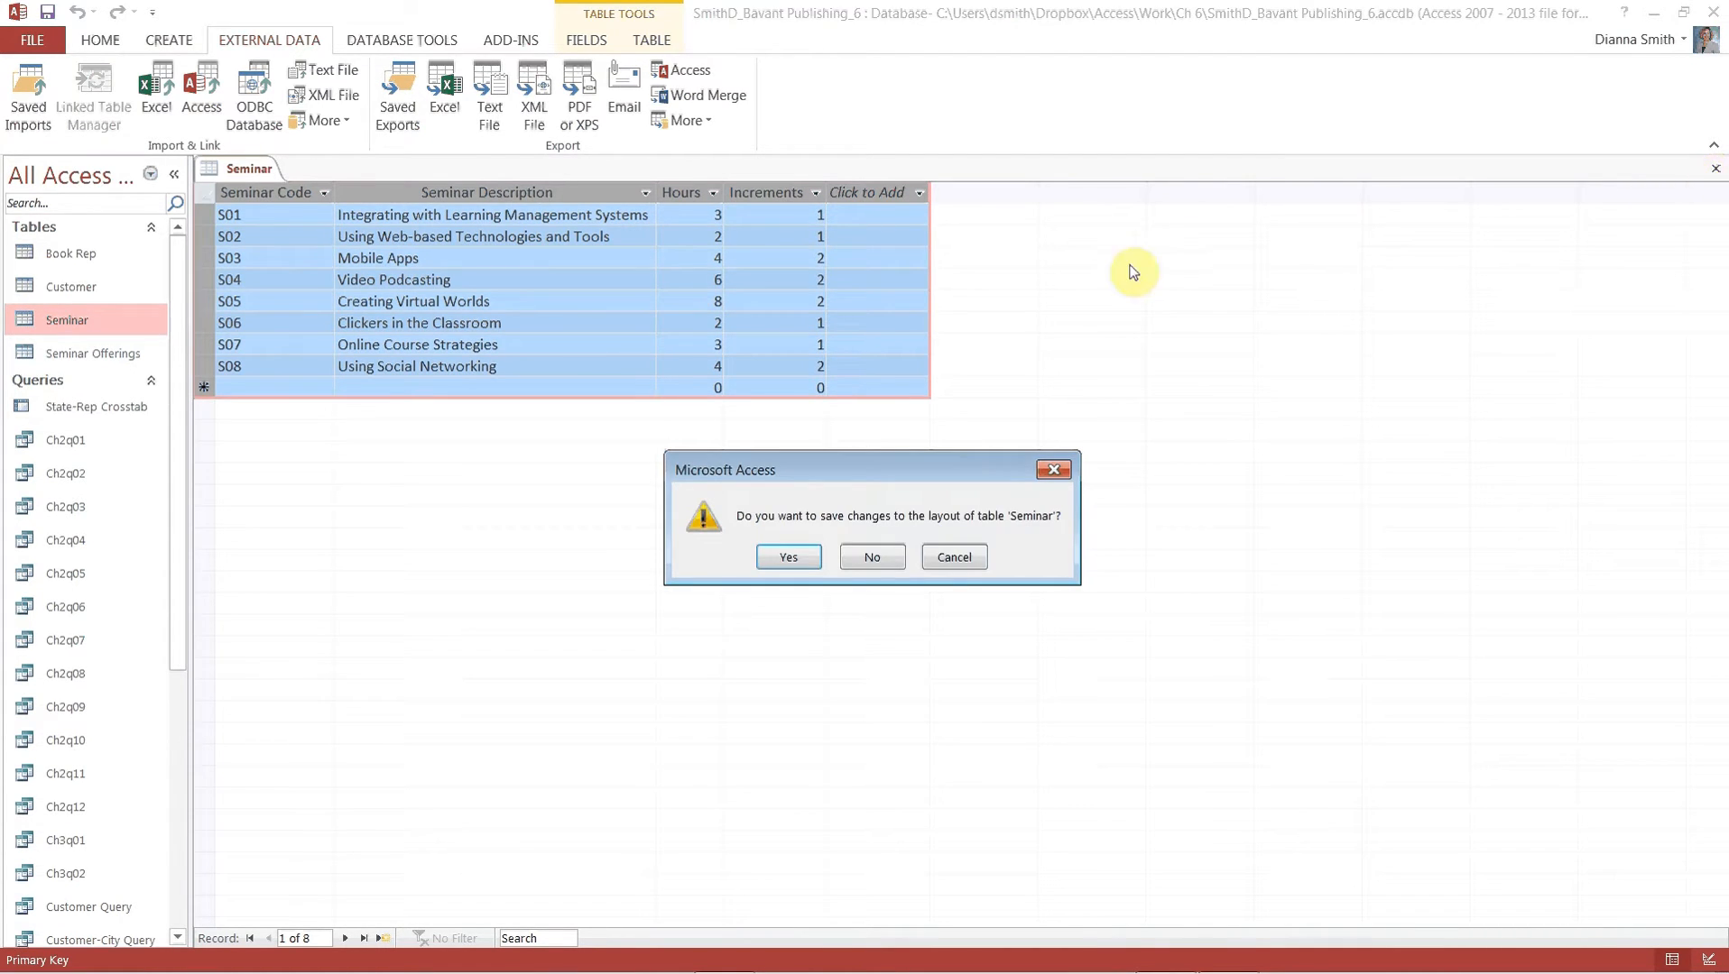
left_click(789, 558)
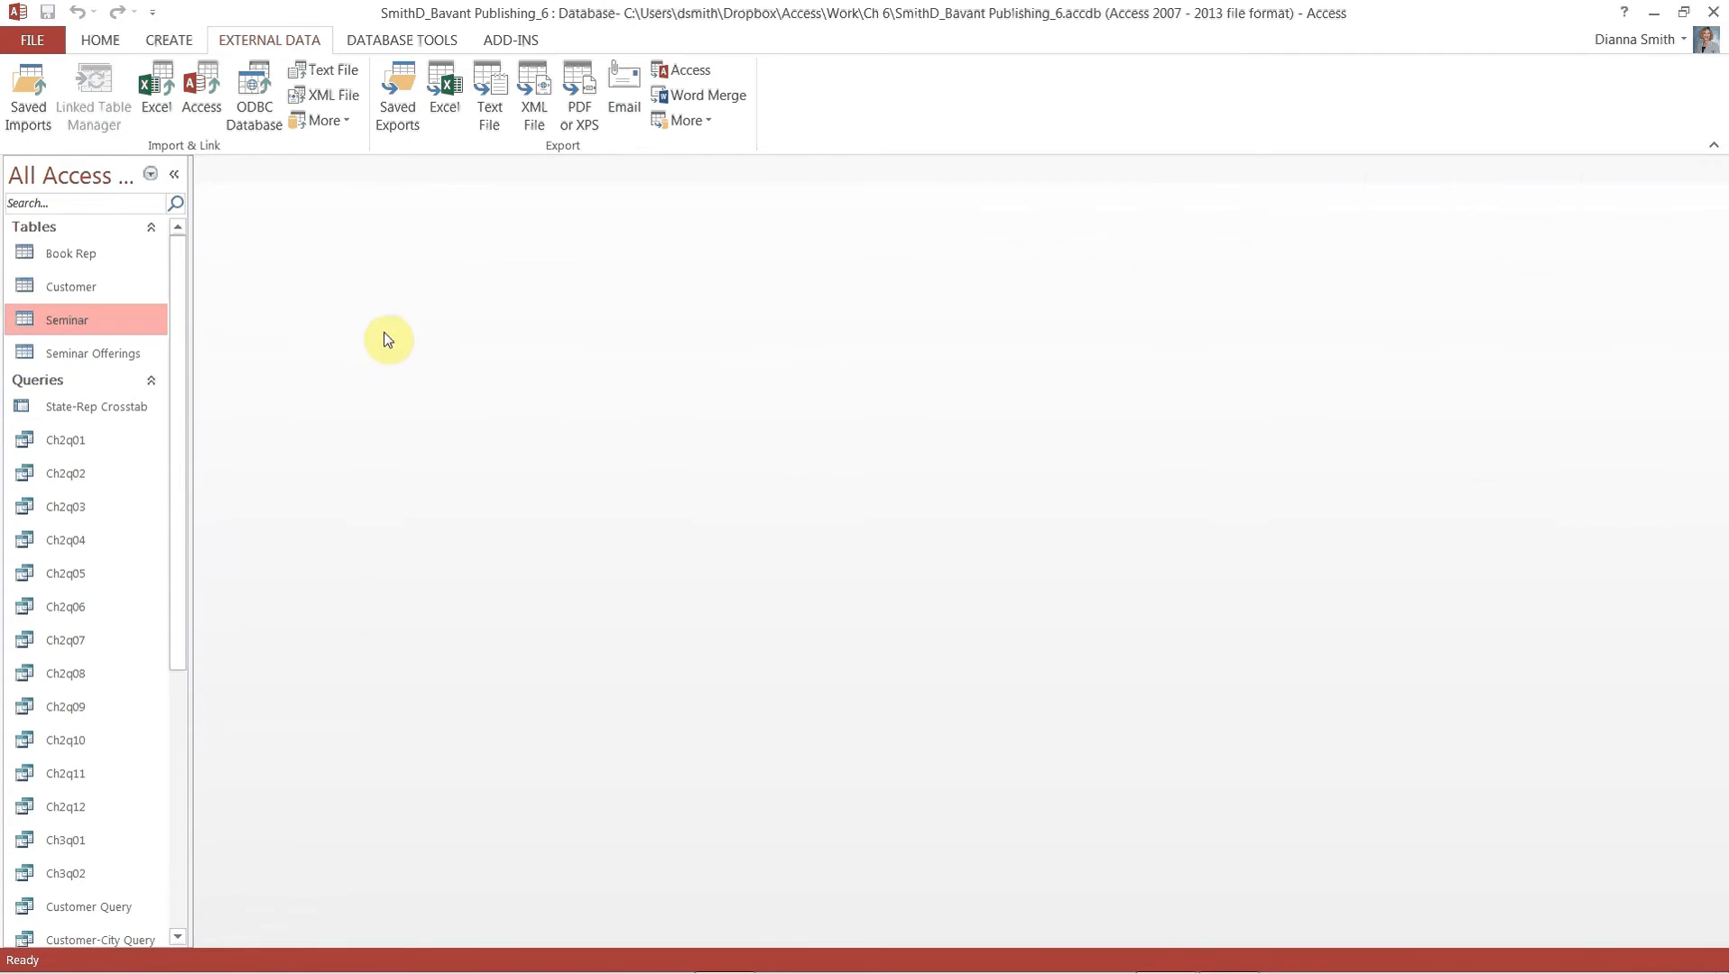
left_click(183, 179)
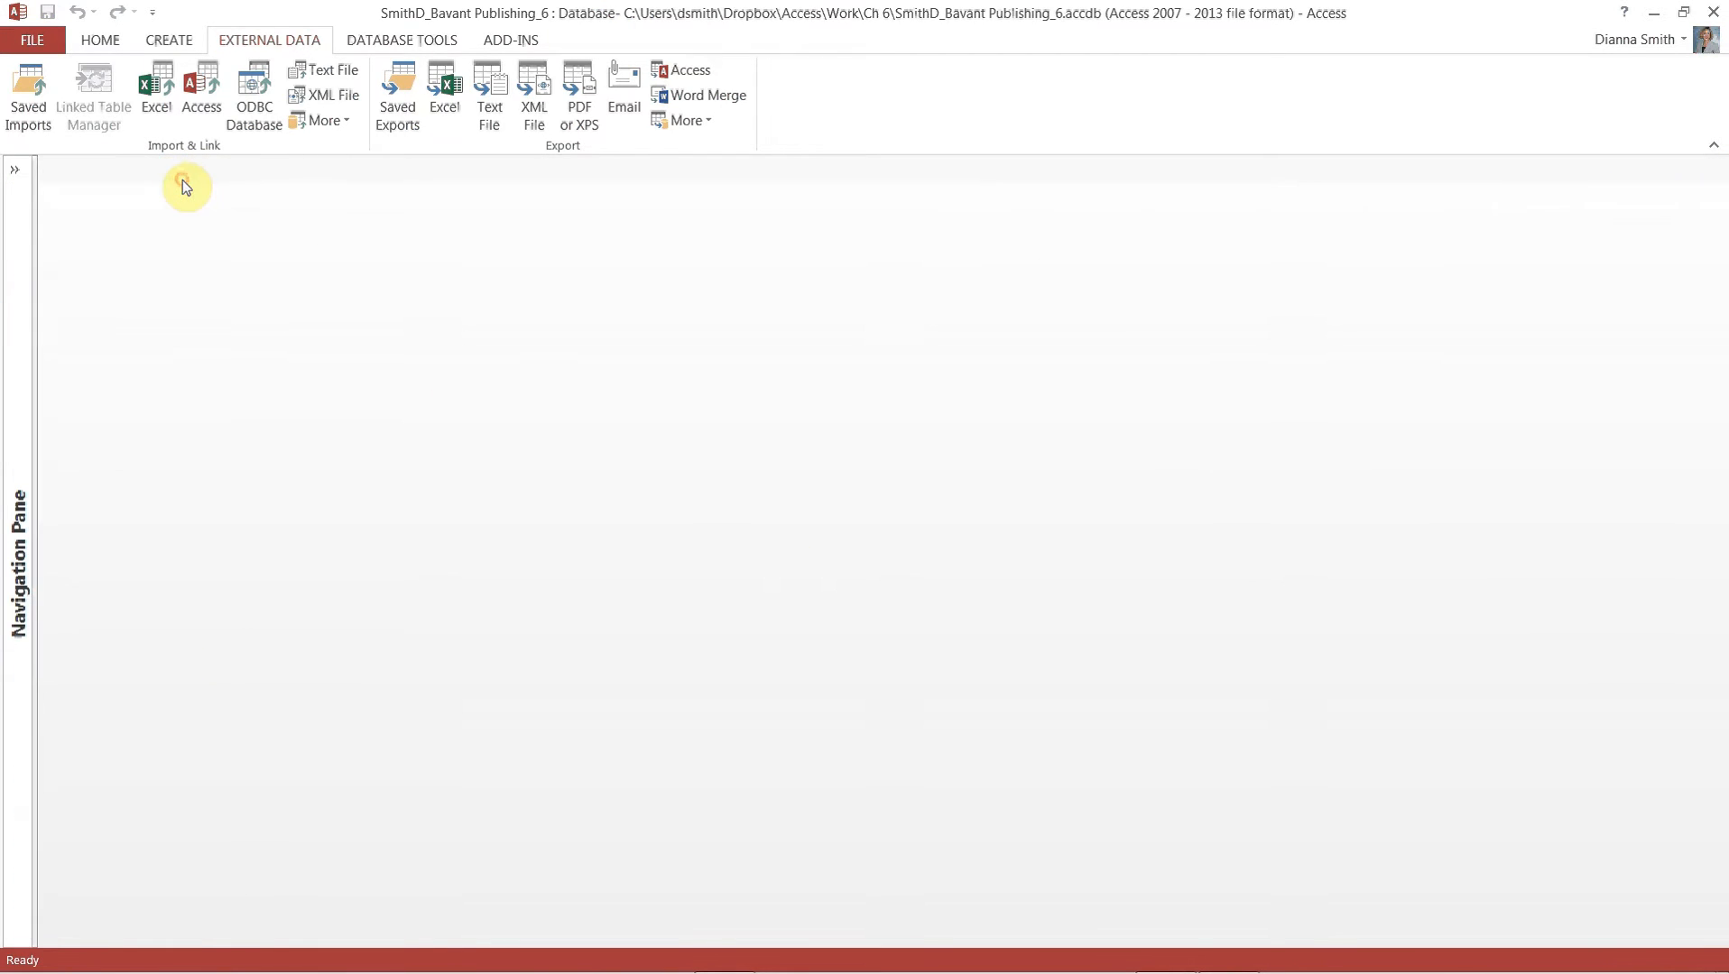
Start a text file import and choose Seminar Offerings.csv from the Chapter 06 folder as the source.
left_click(321, 80)
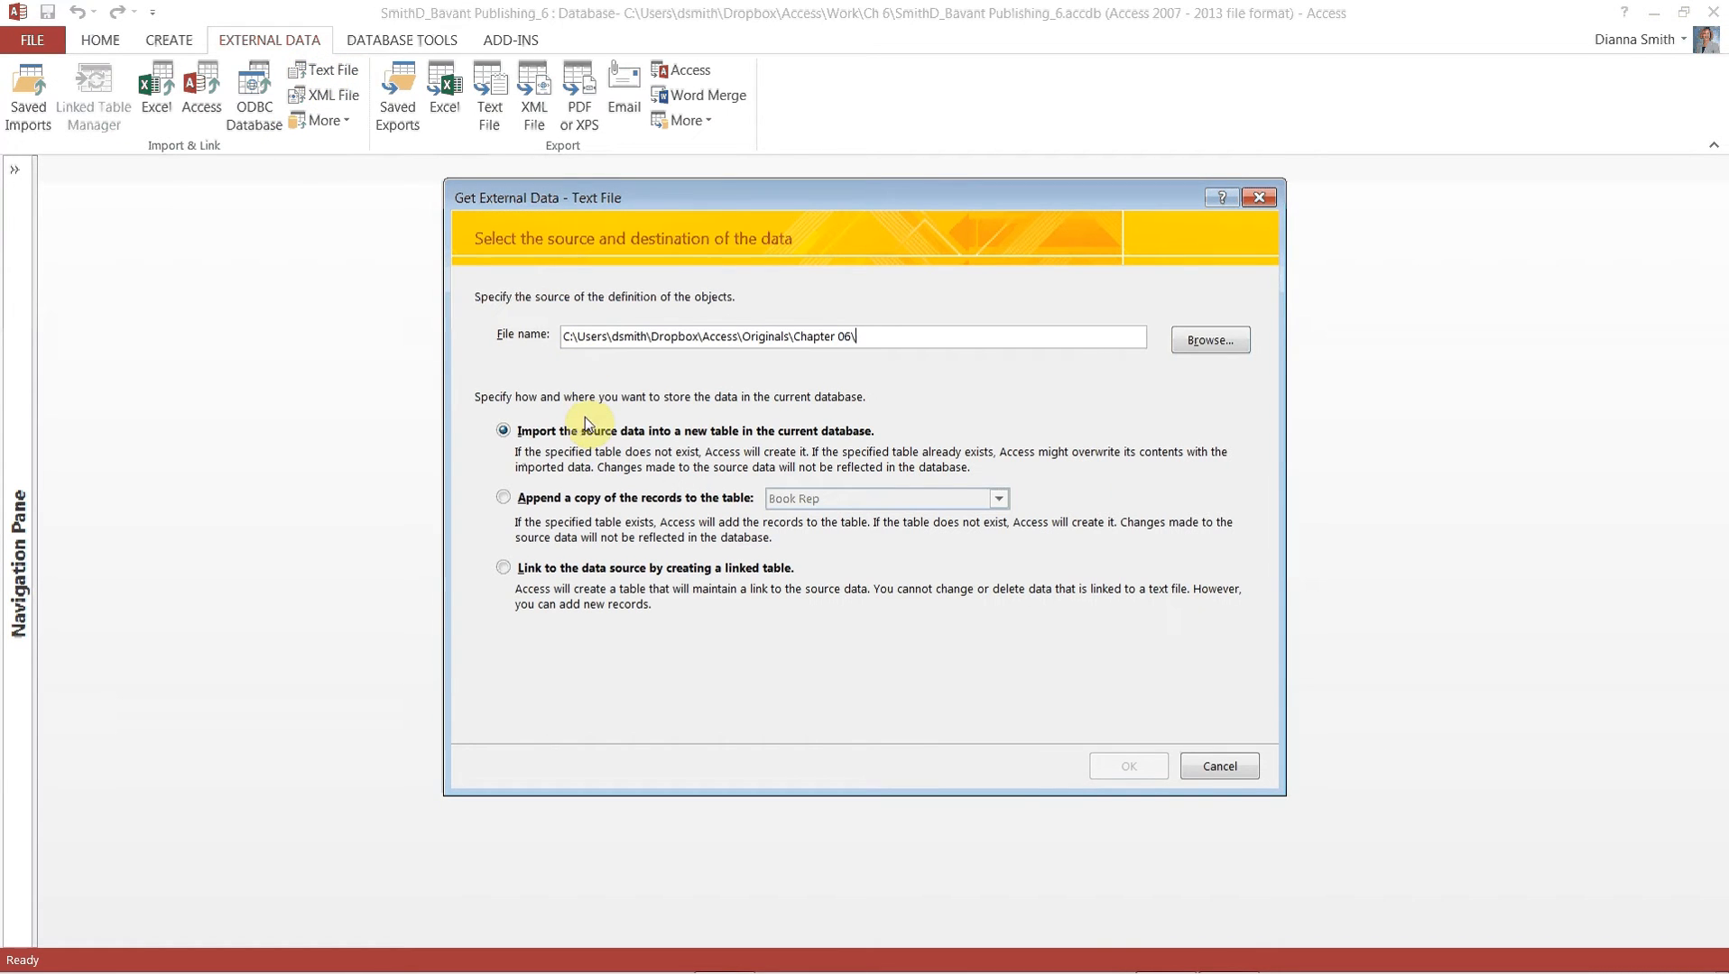
left_click(1197, 343)
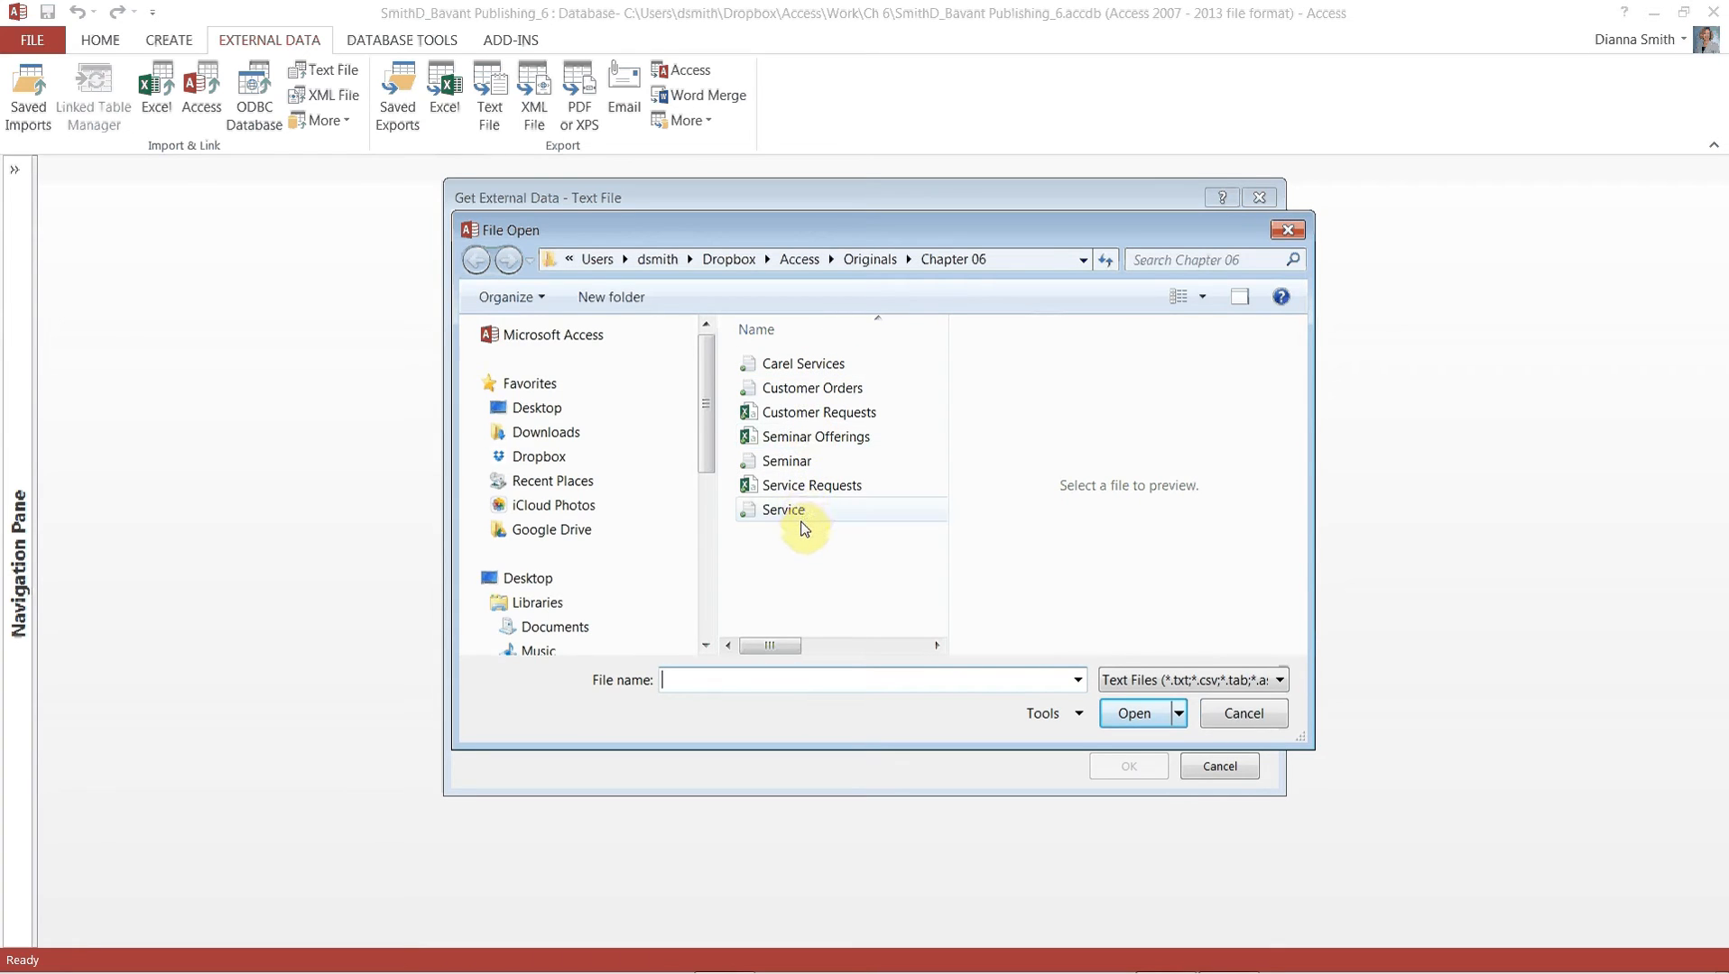
left_click(812, 440)
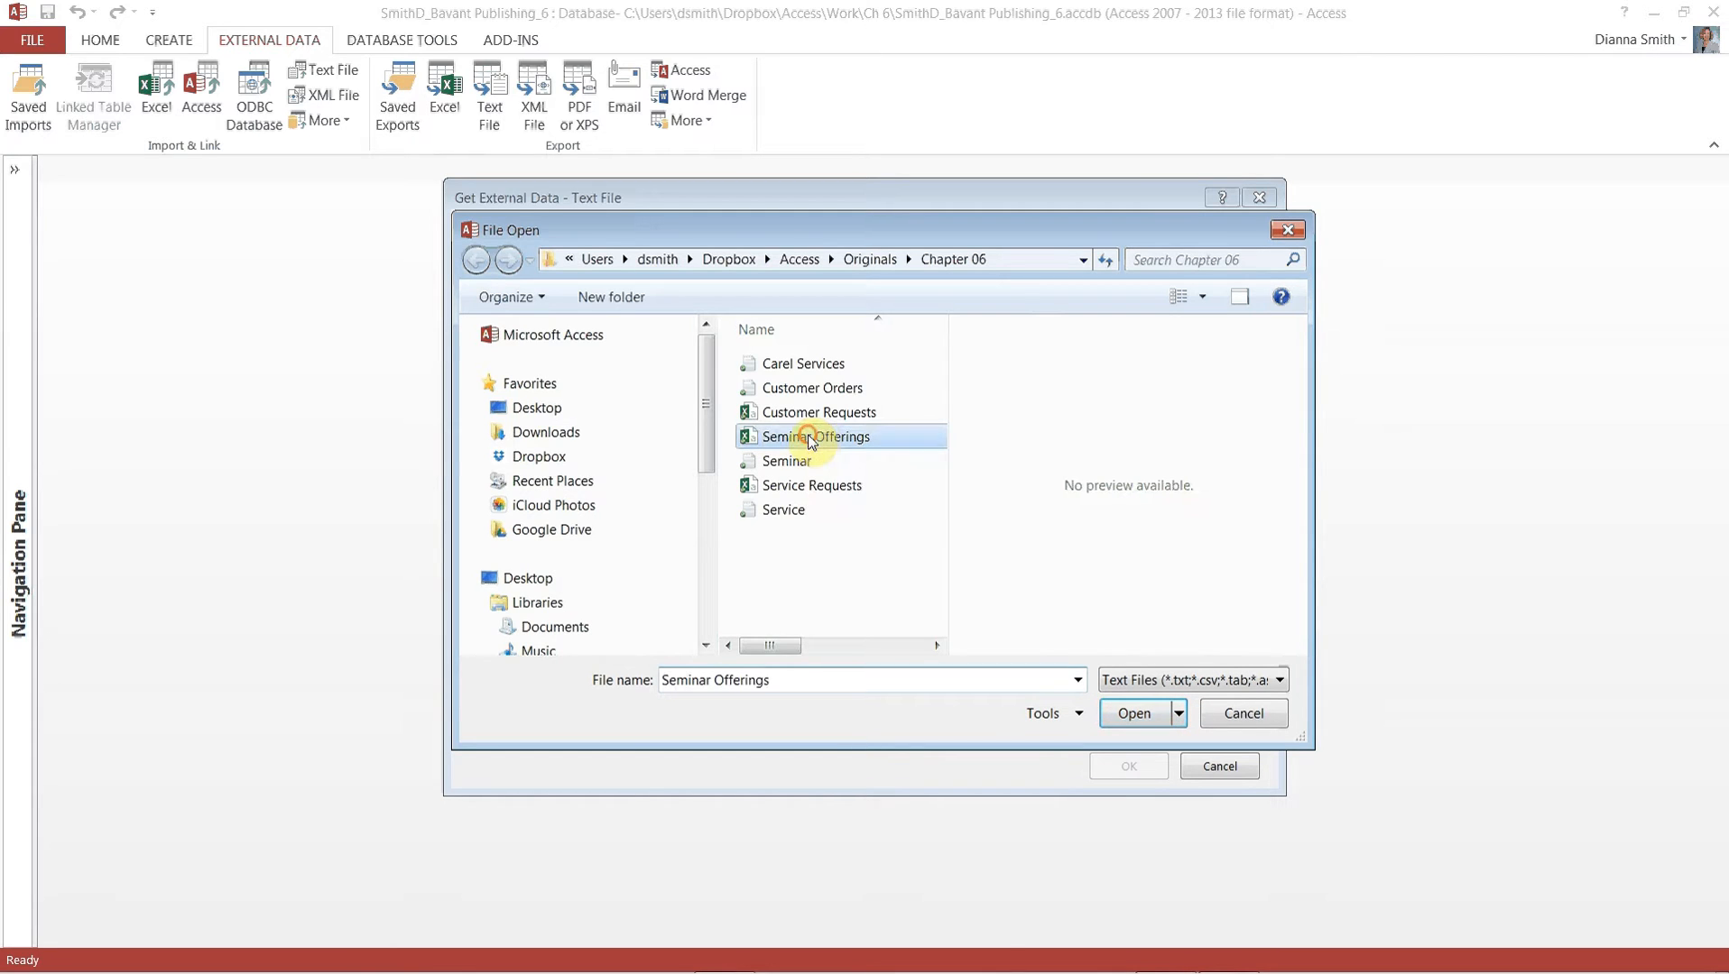
left_click(1150, 719)
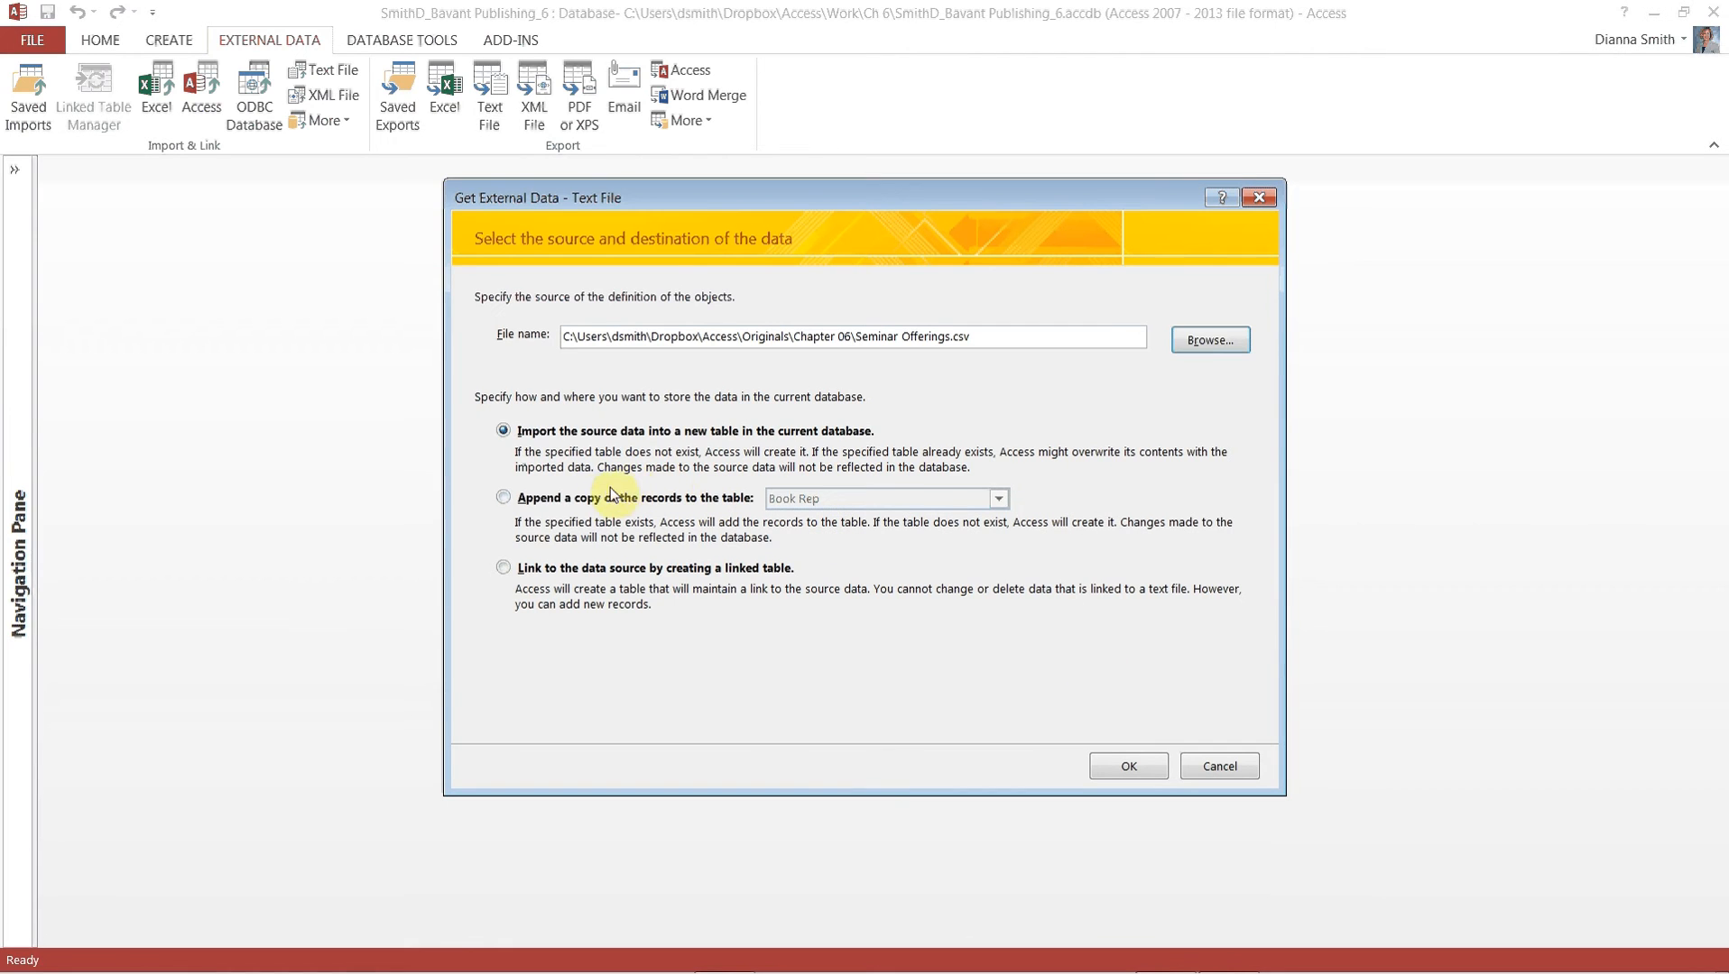
Set the import to append a copy of the records to the Seminar Offerings table and proceed to the import wizard.
left_click(501, 501)
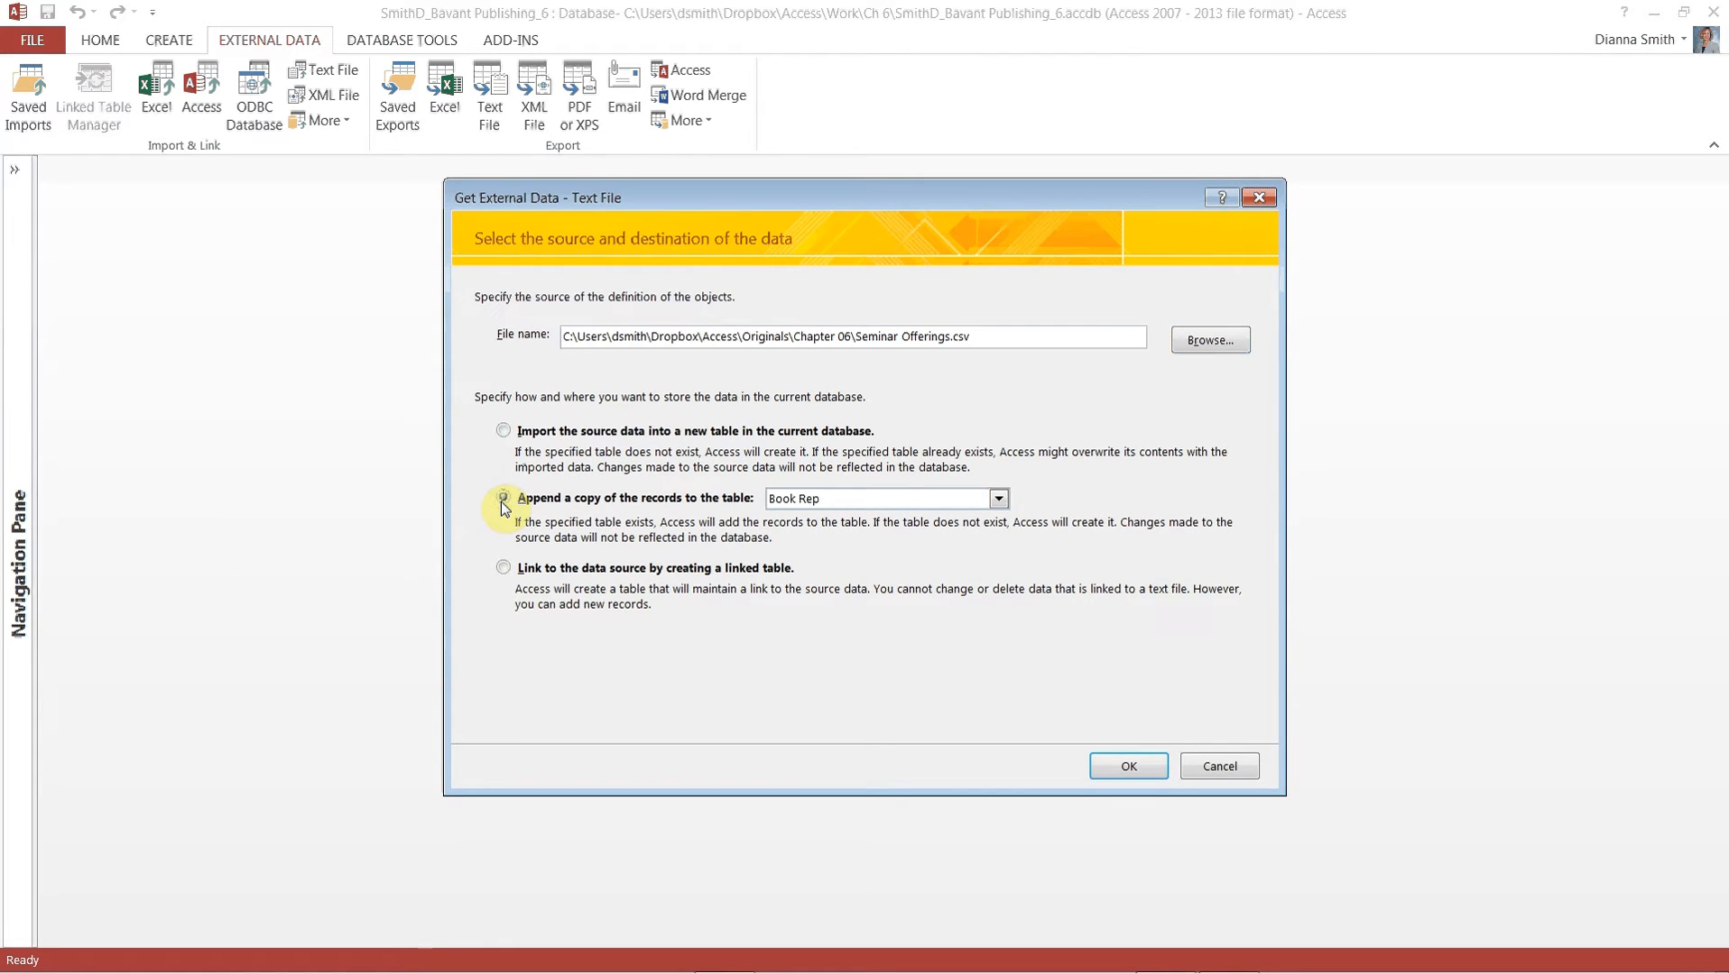
left_click(1006, 501)
left_click(887, 566)
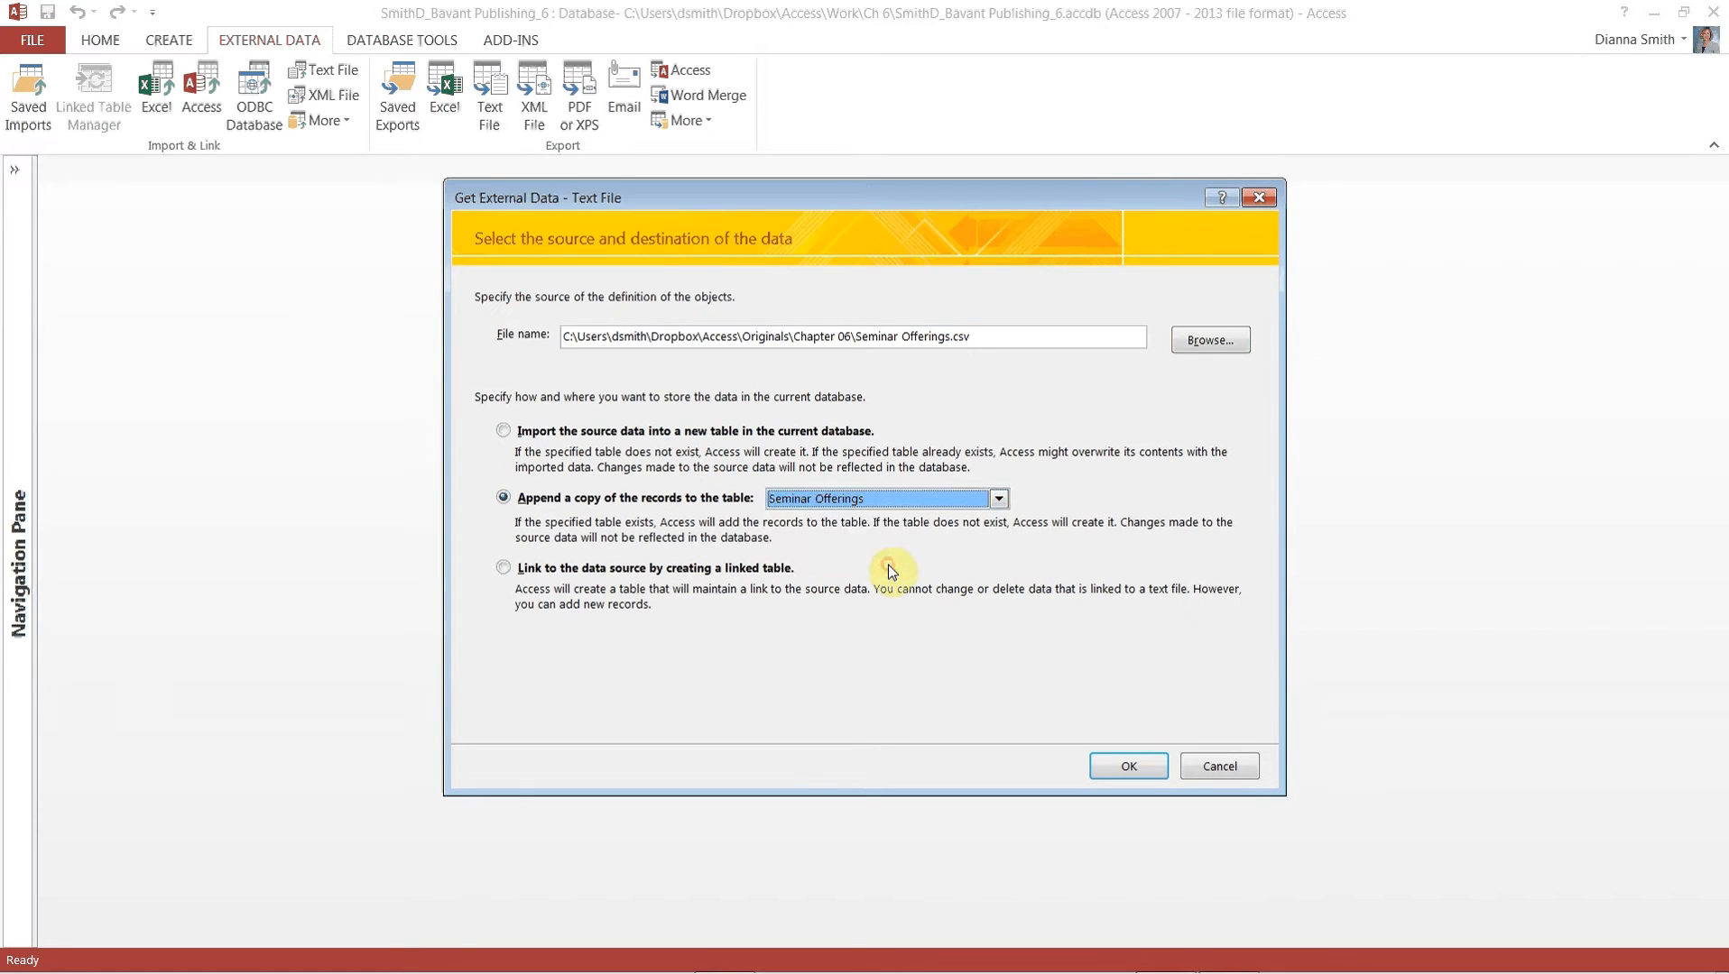
left_click(1129, 767)
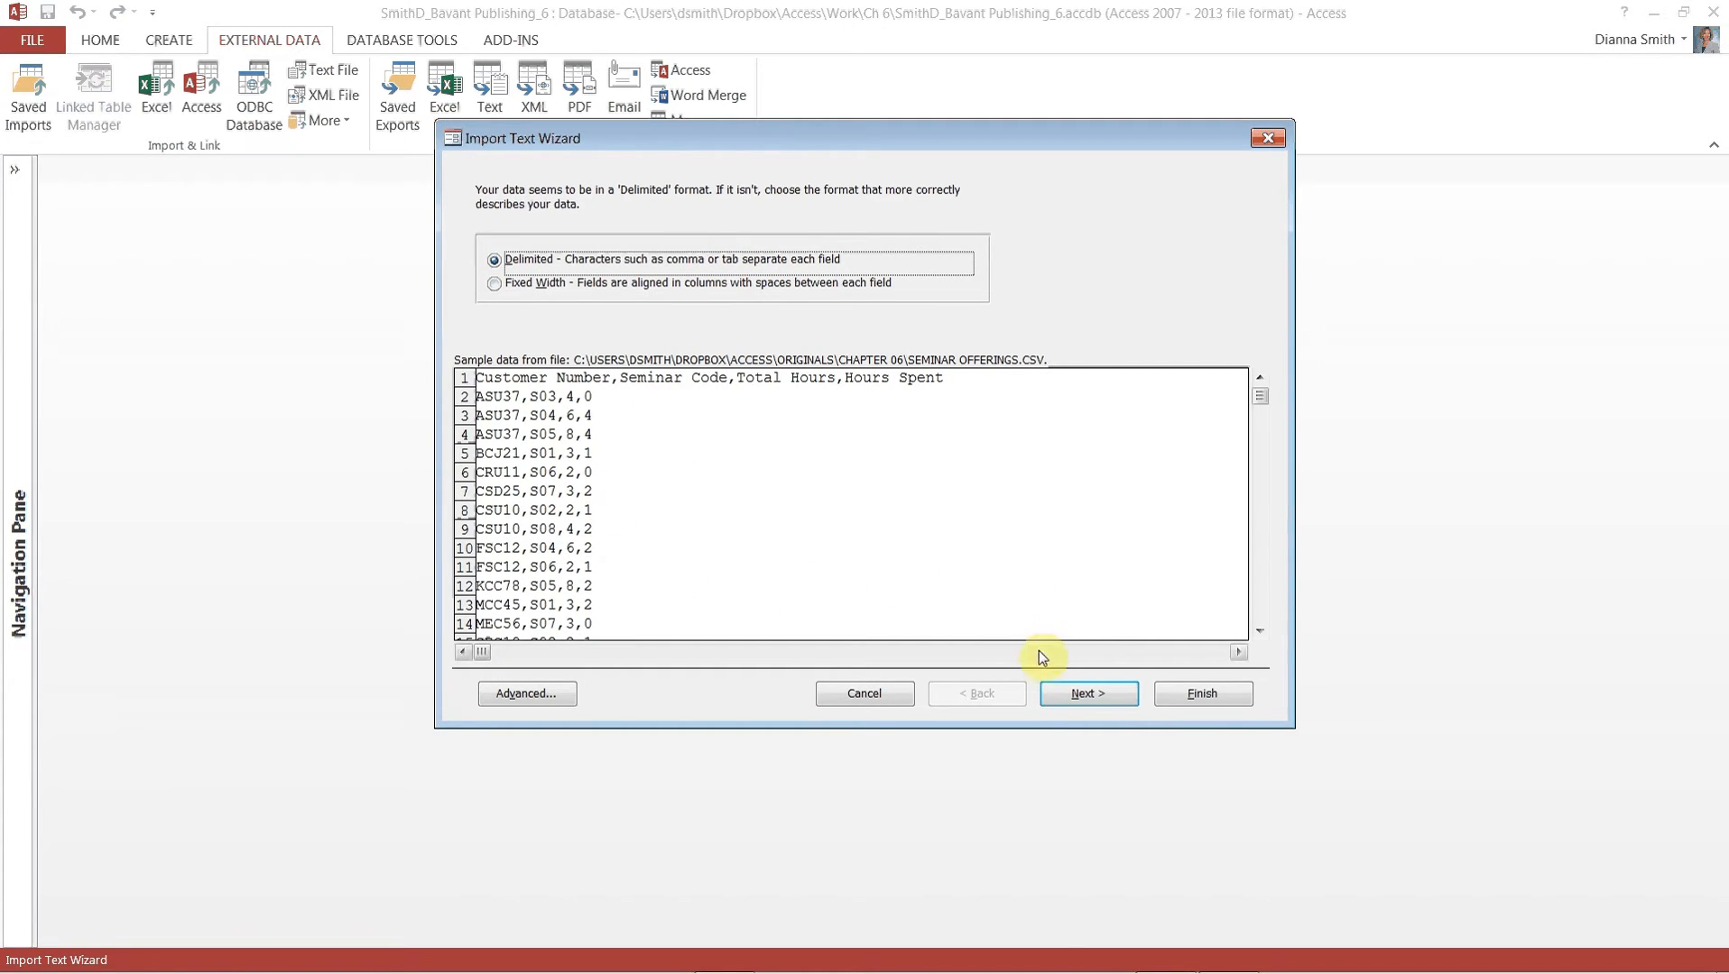
Import the comma-delimited data into Seminar Offerings with the first row as field names, without saving the import steps.
left_click(1065, 691)
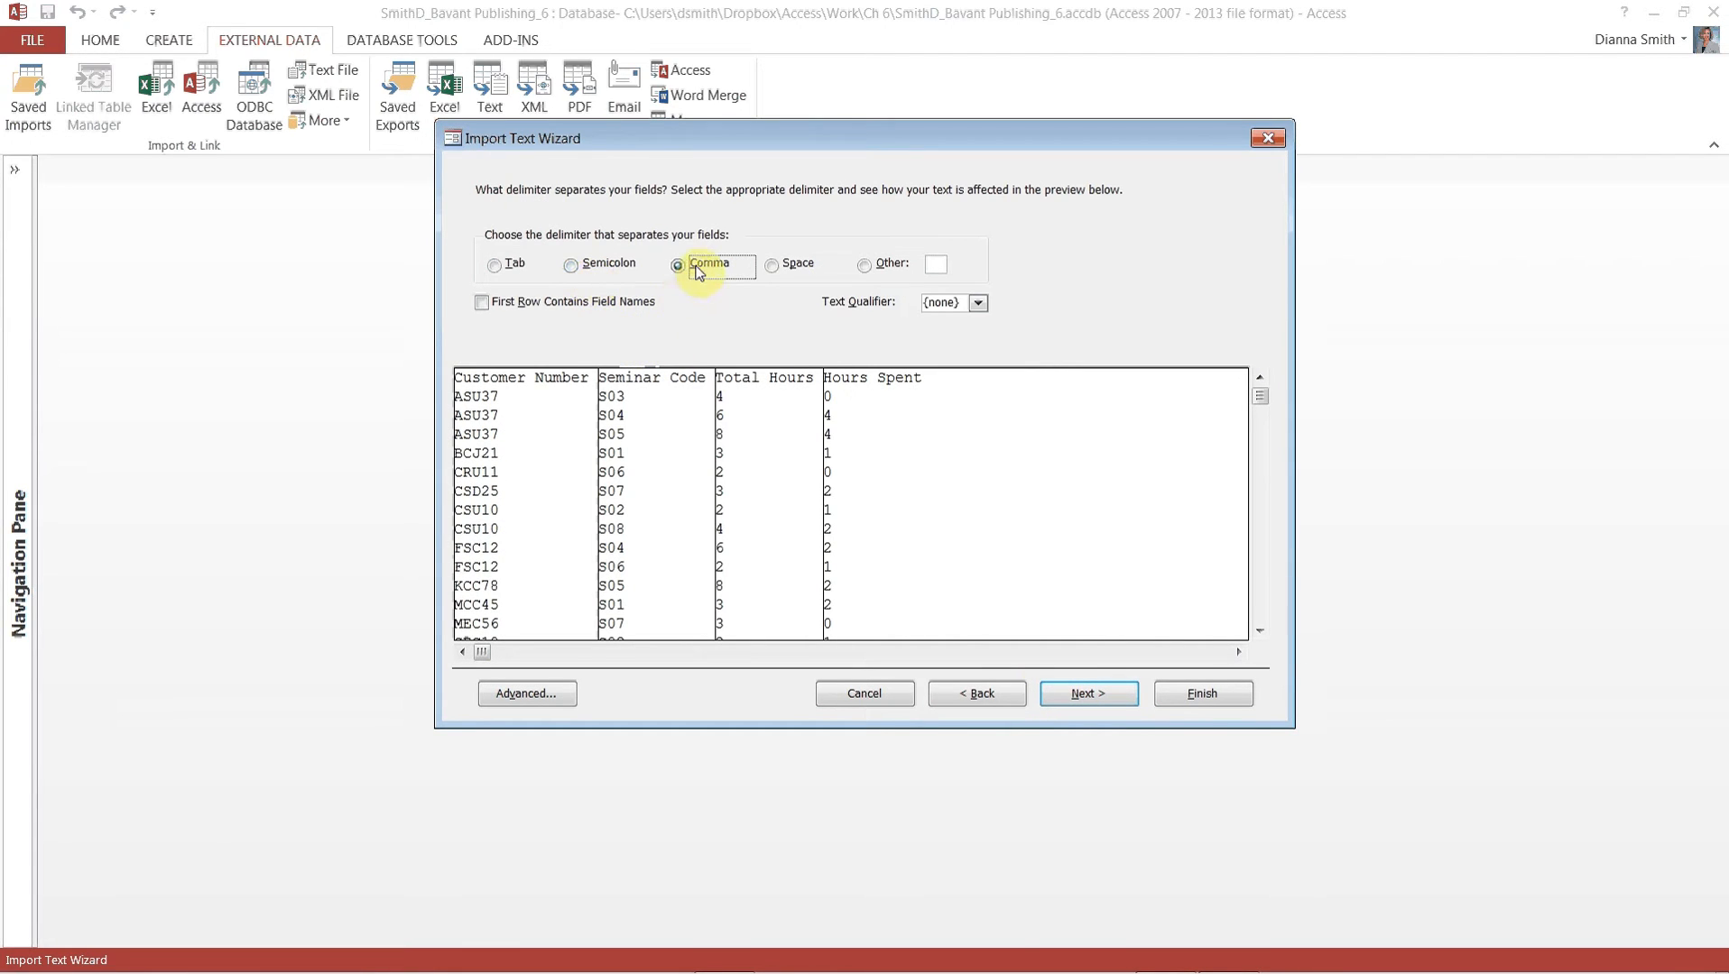
left_click(485, 303)
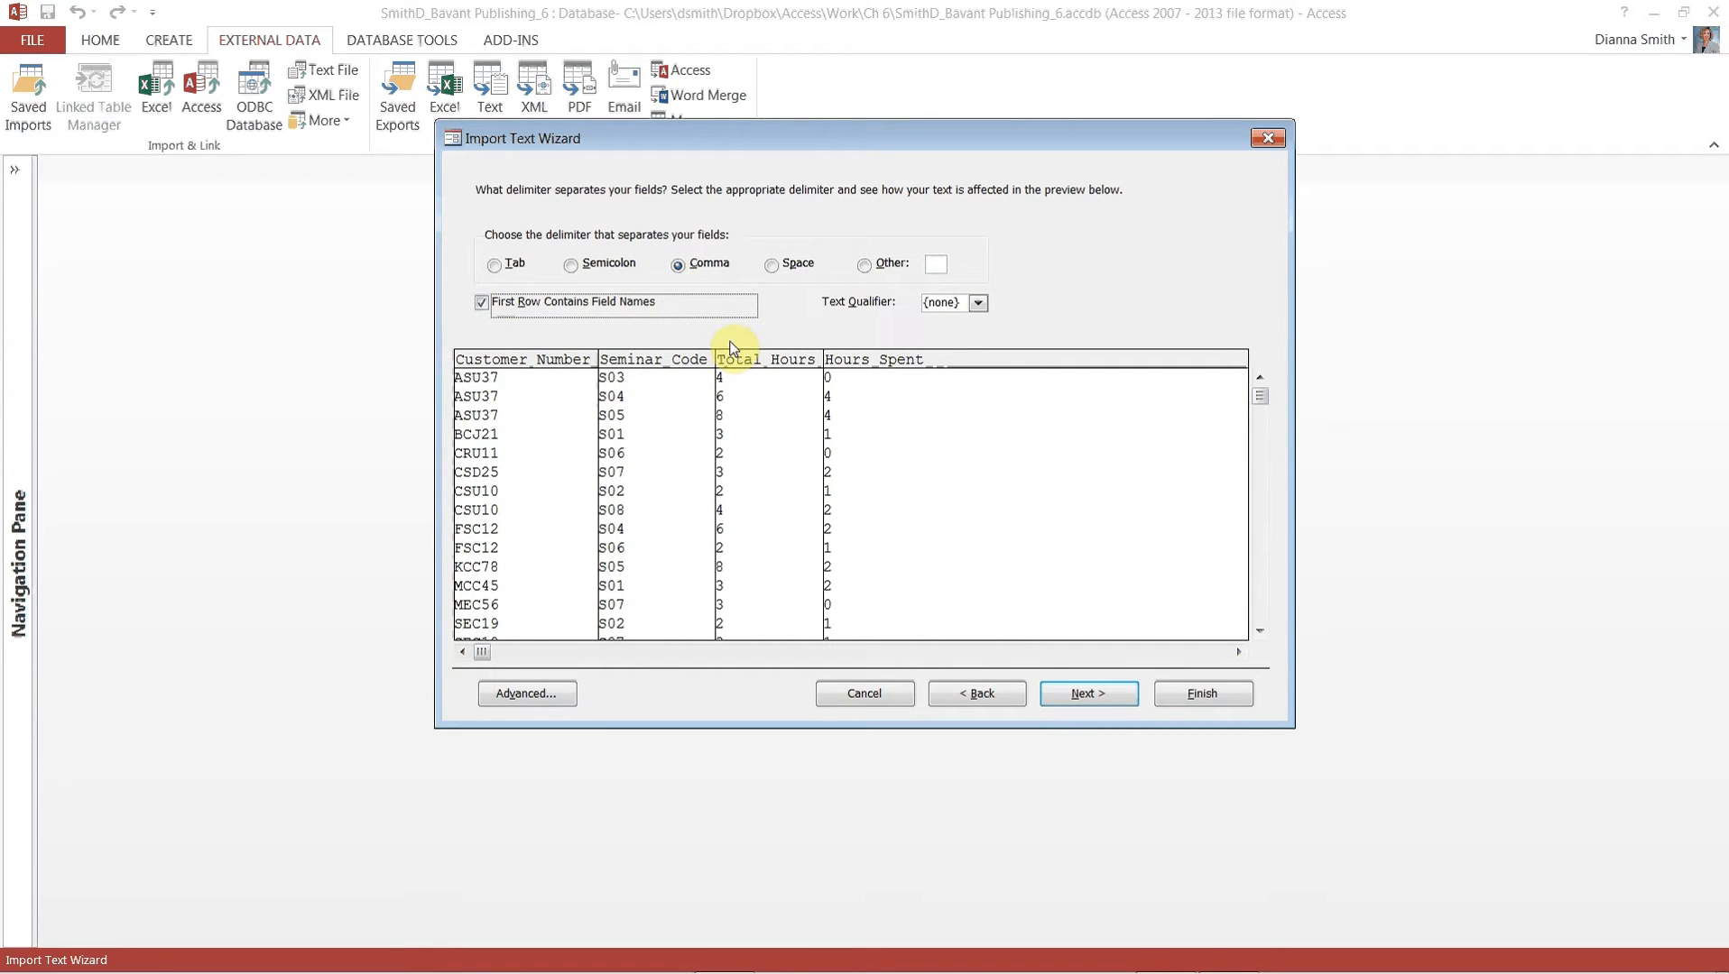
left_click(1087, 694)
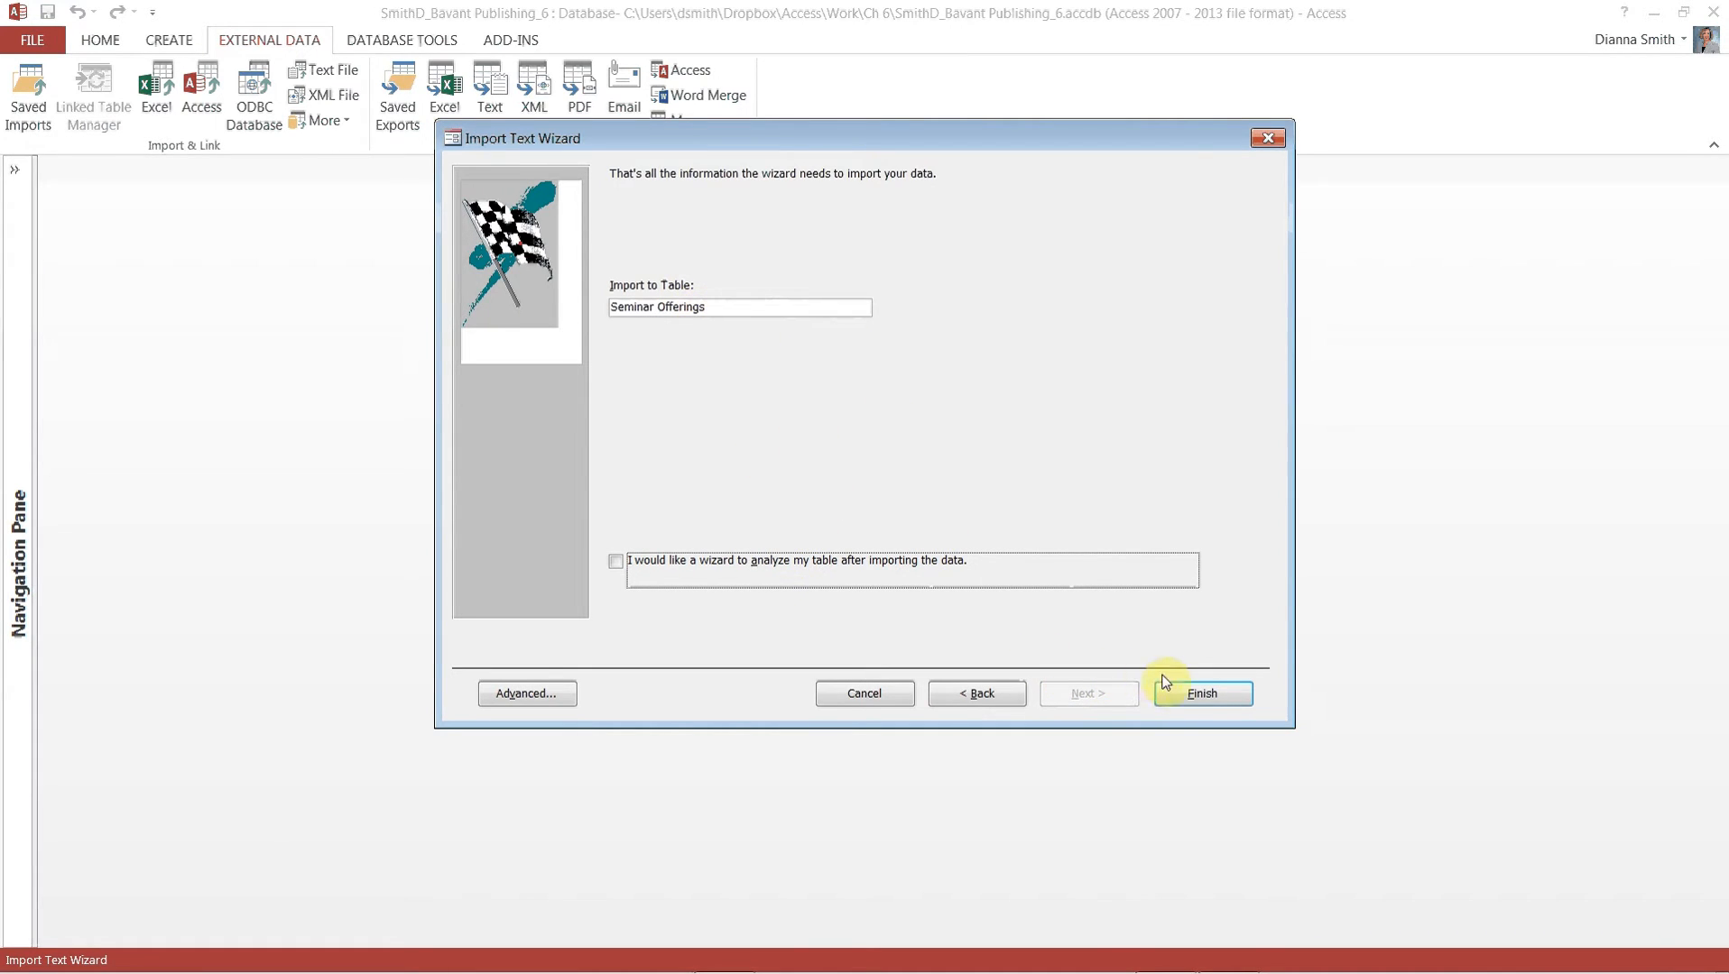
left_click(1189, 695)
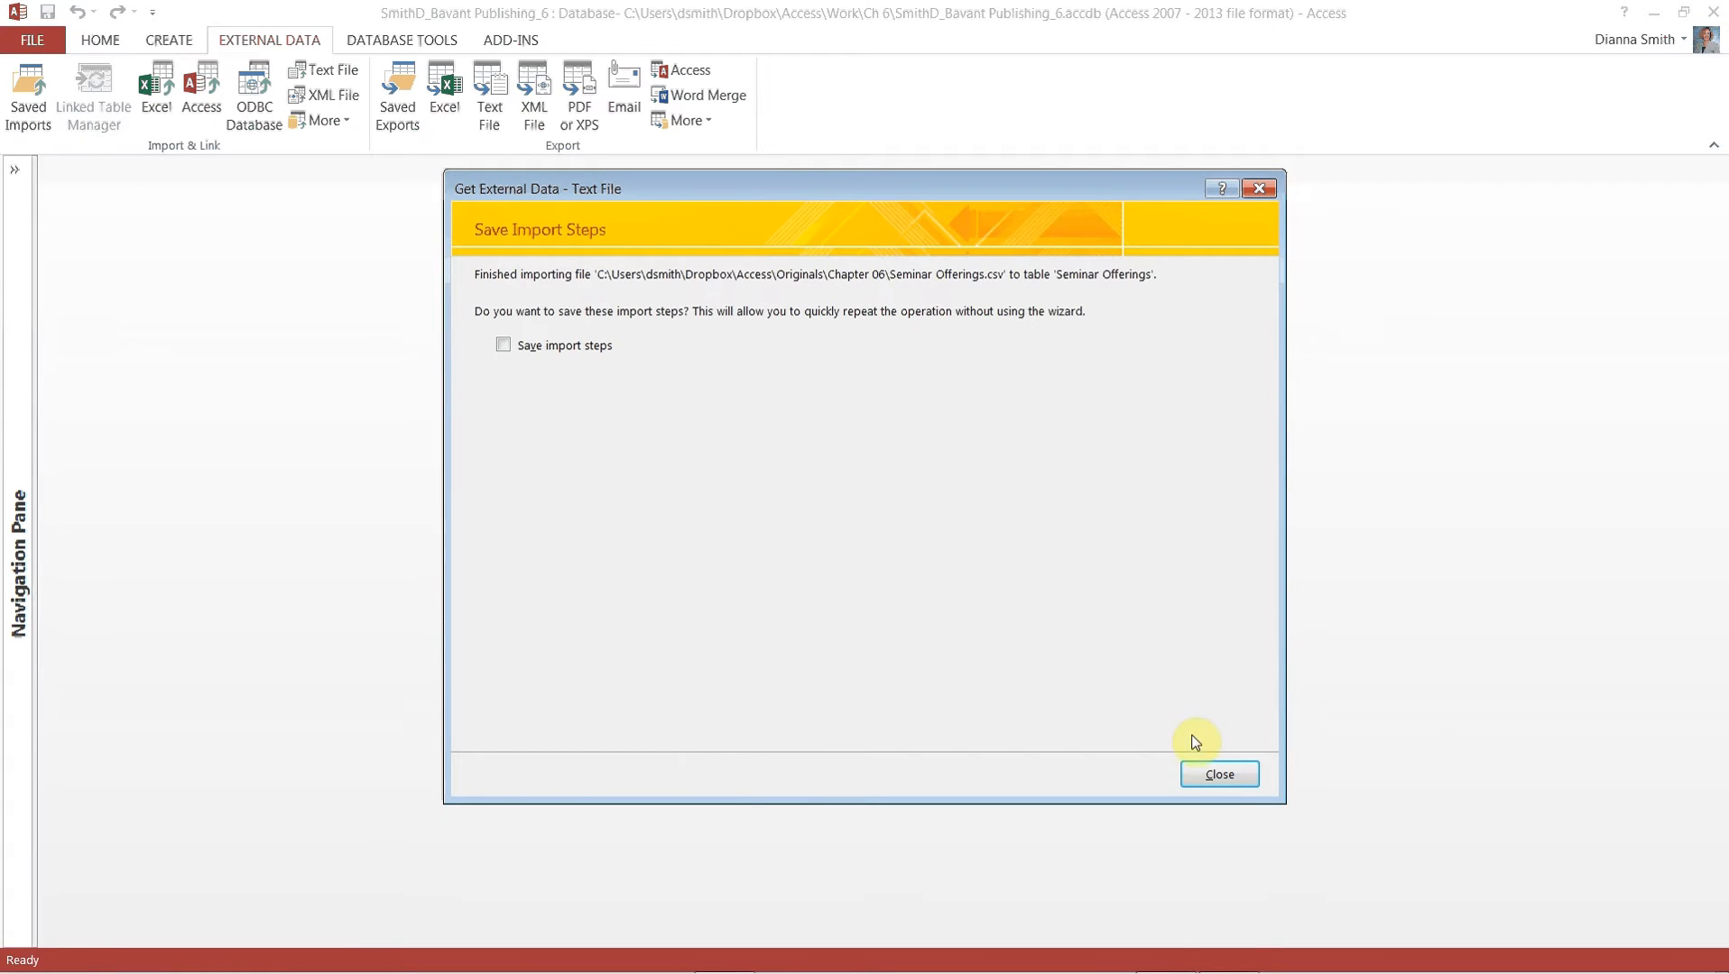
left_click(1223, 777)
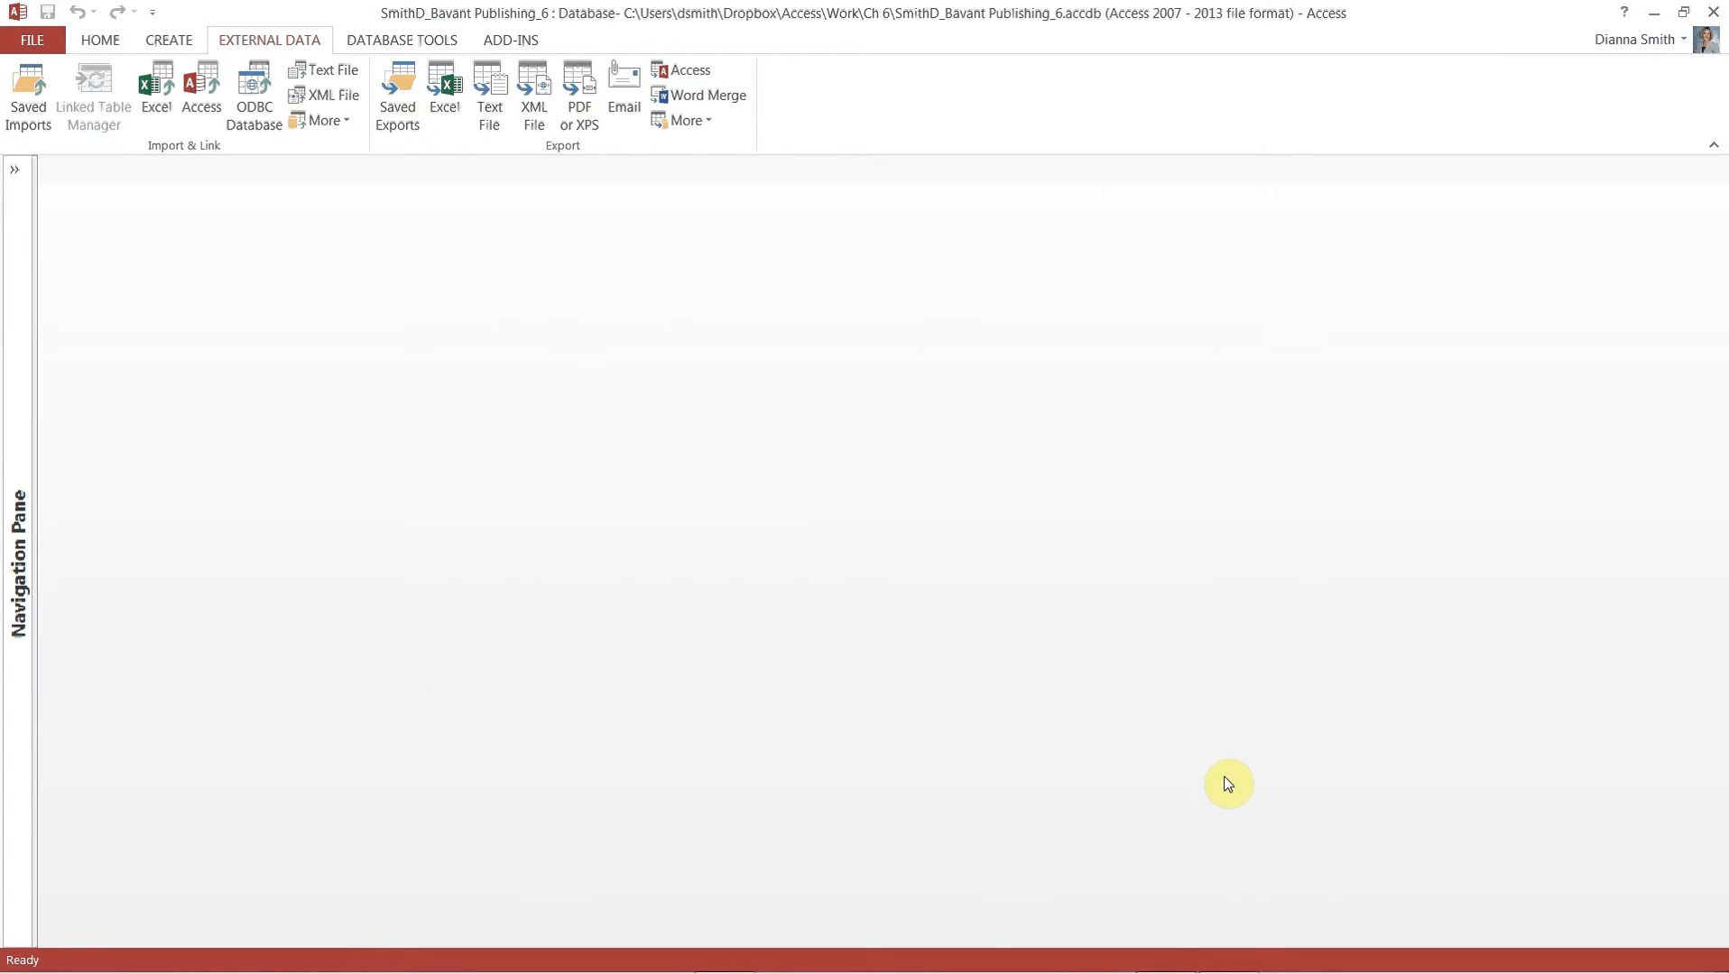
Open the Seminar Offerings table and fit all its column widths to their contents.
left_click(13, 173)
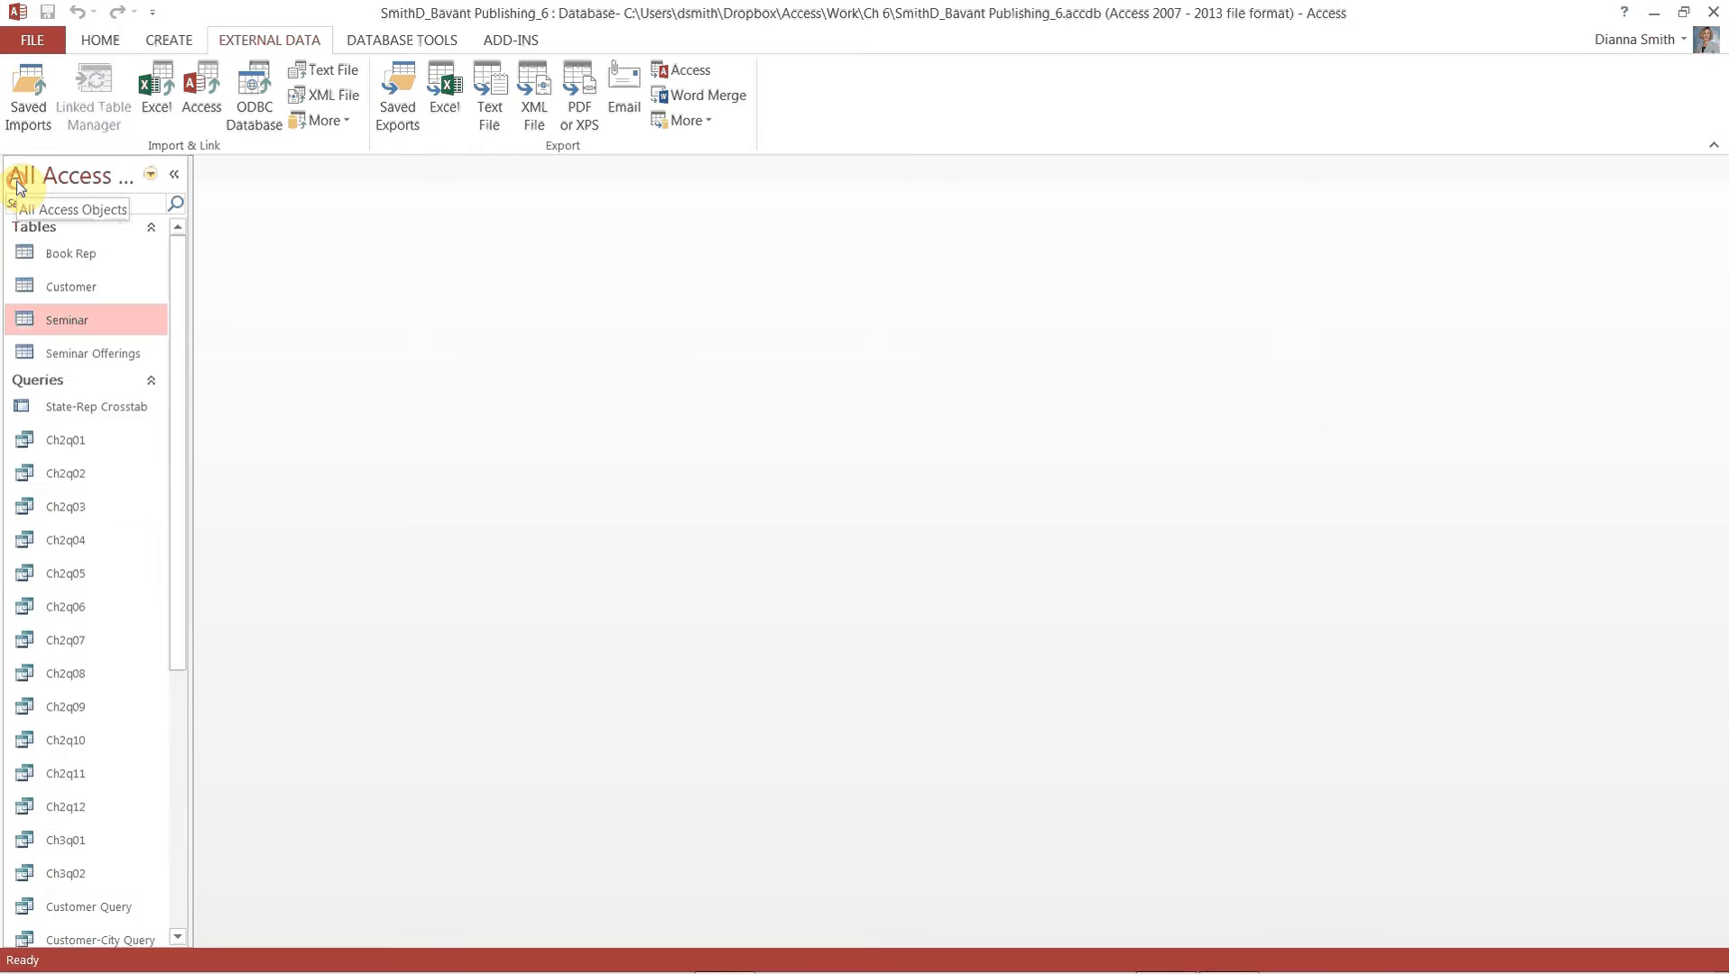
double_click(34, 361)
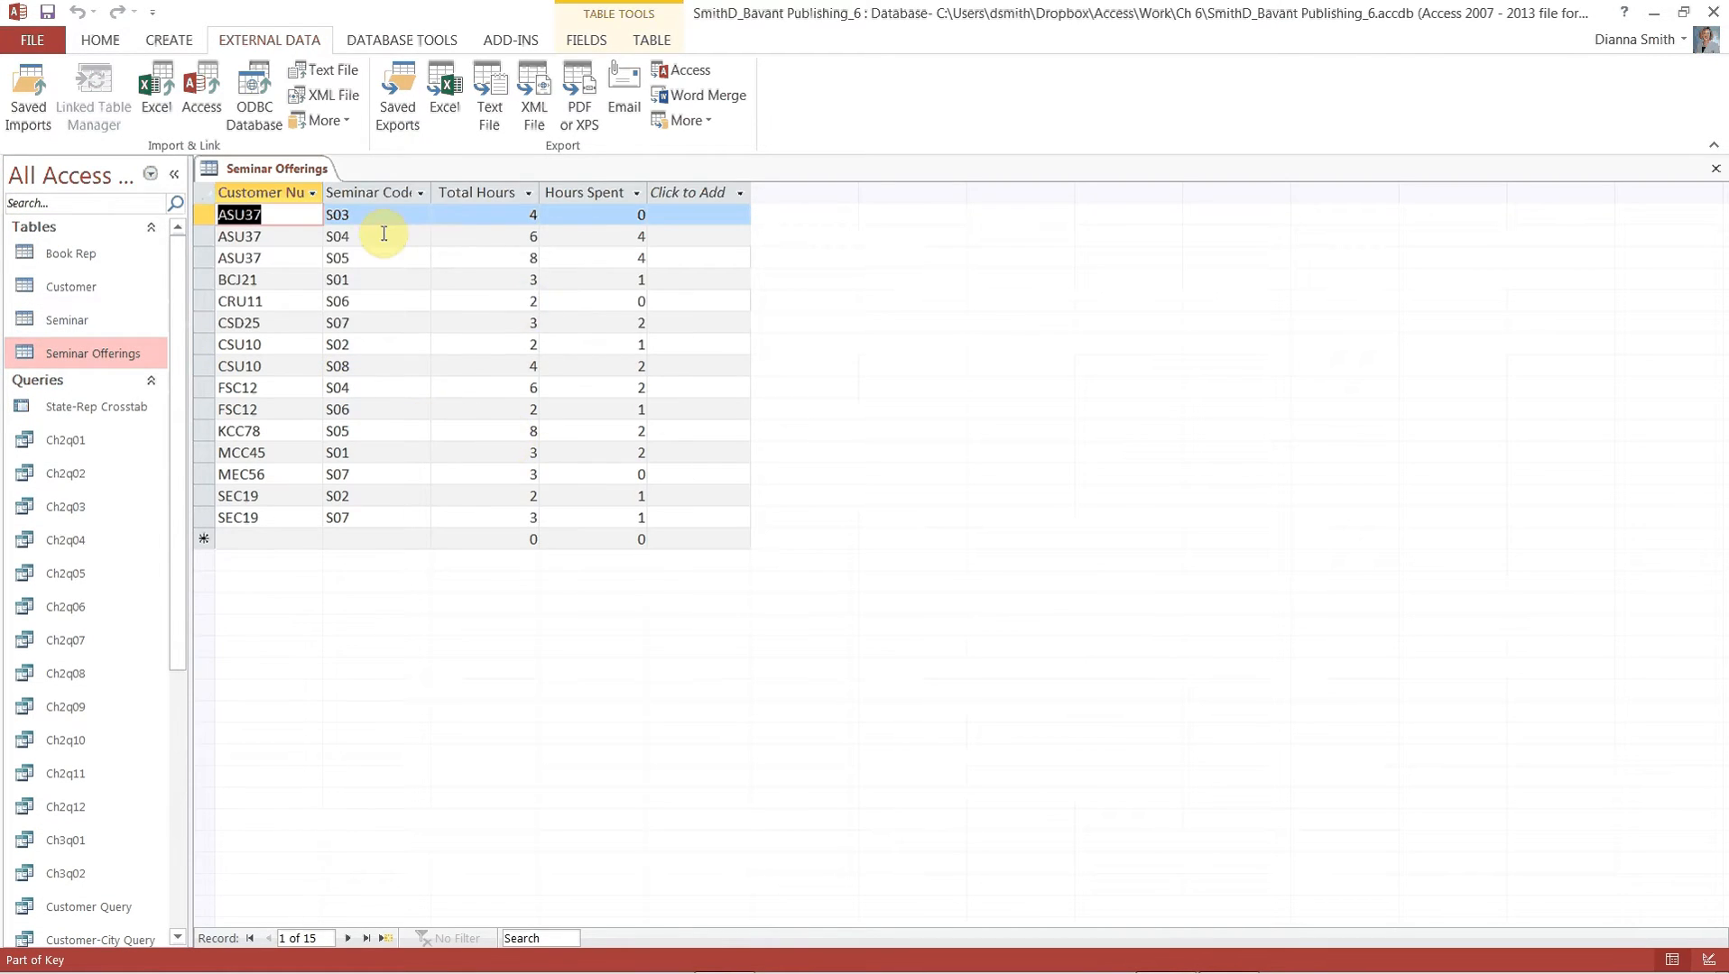
left_click(204, 192)
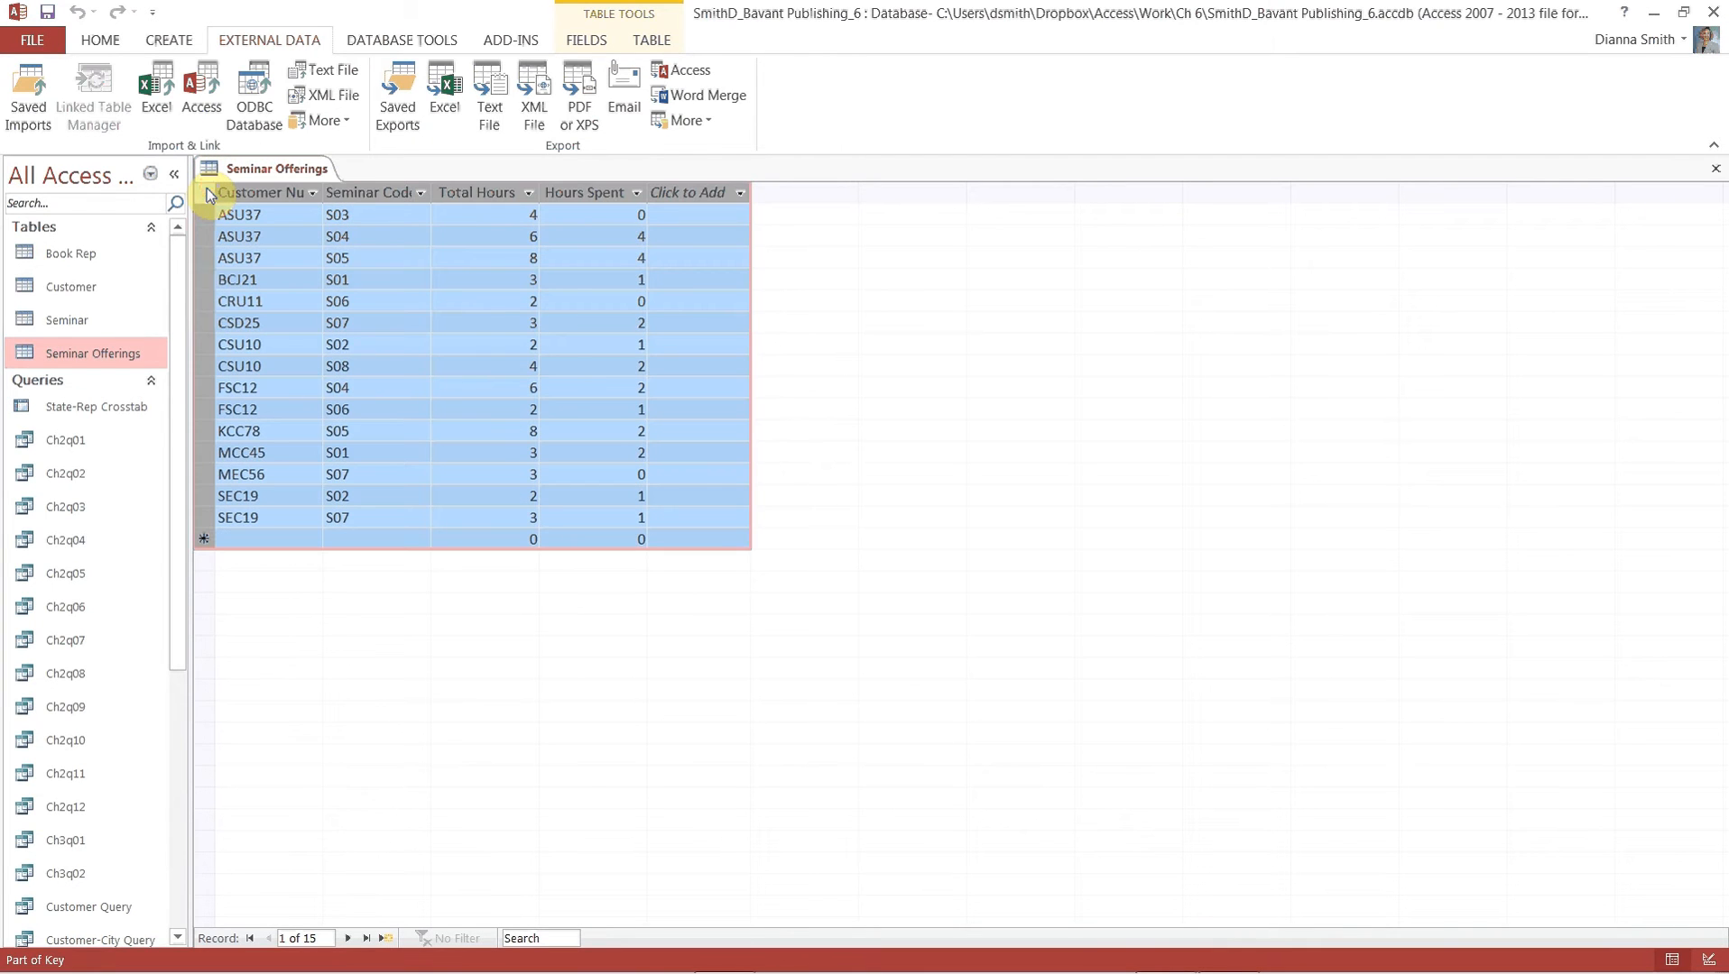
double_click(329, 195)
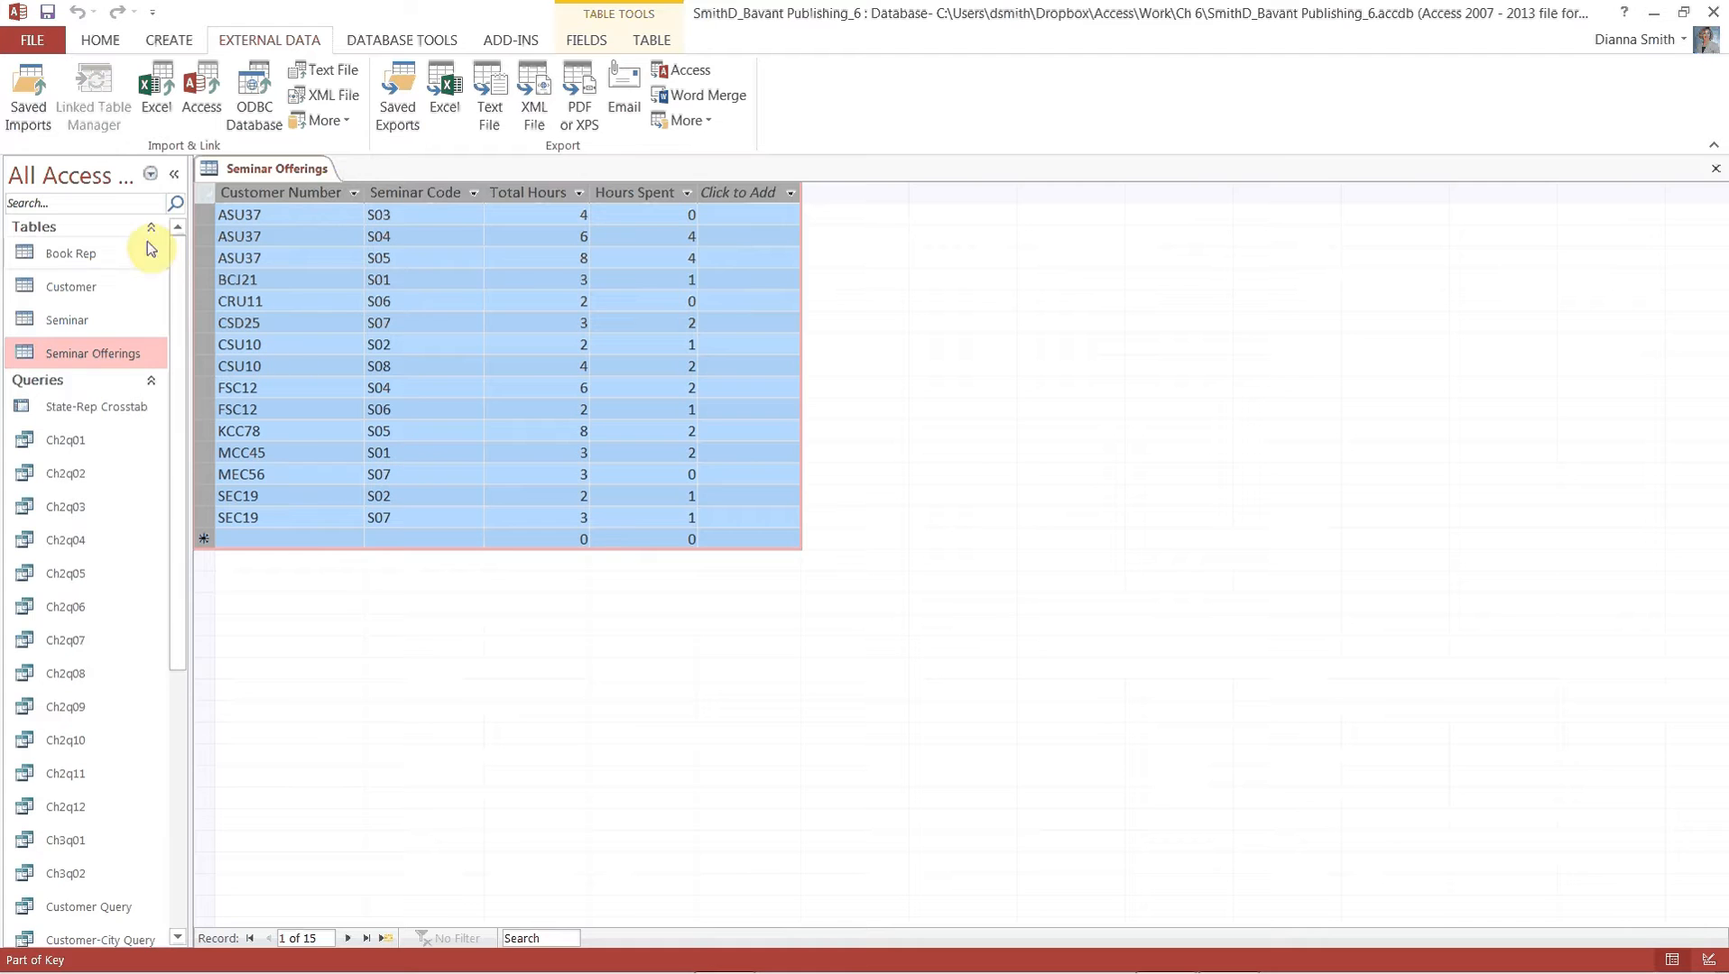
Close the Seminar Offerings table with its layout changes saved and collapse the list of database objects.
left_click(1715, 169)
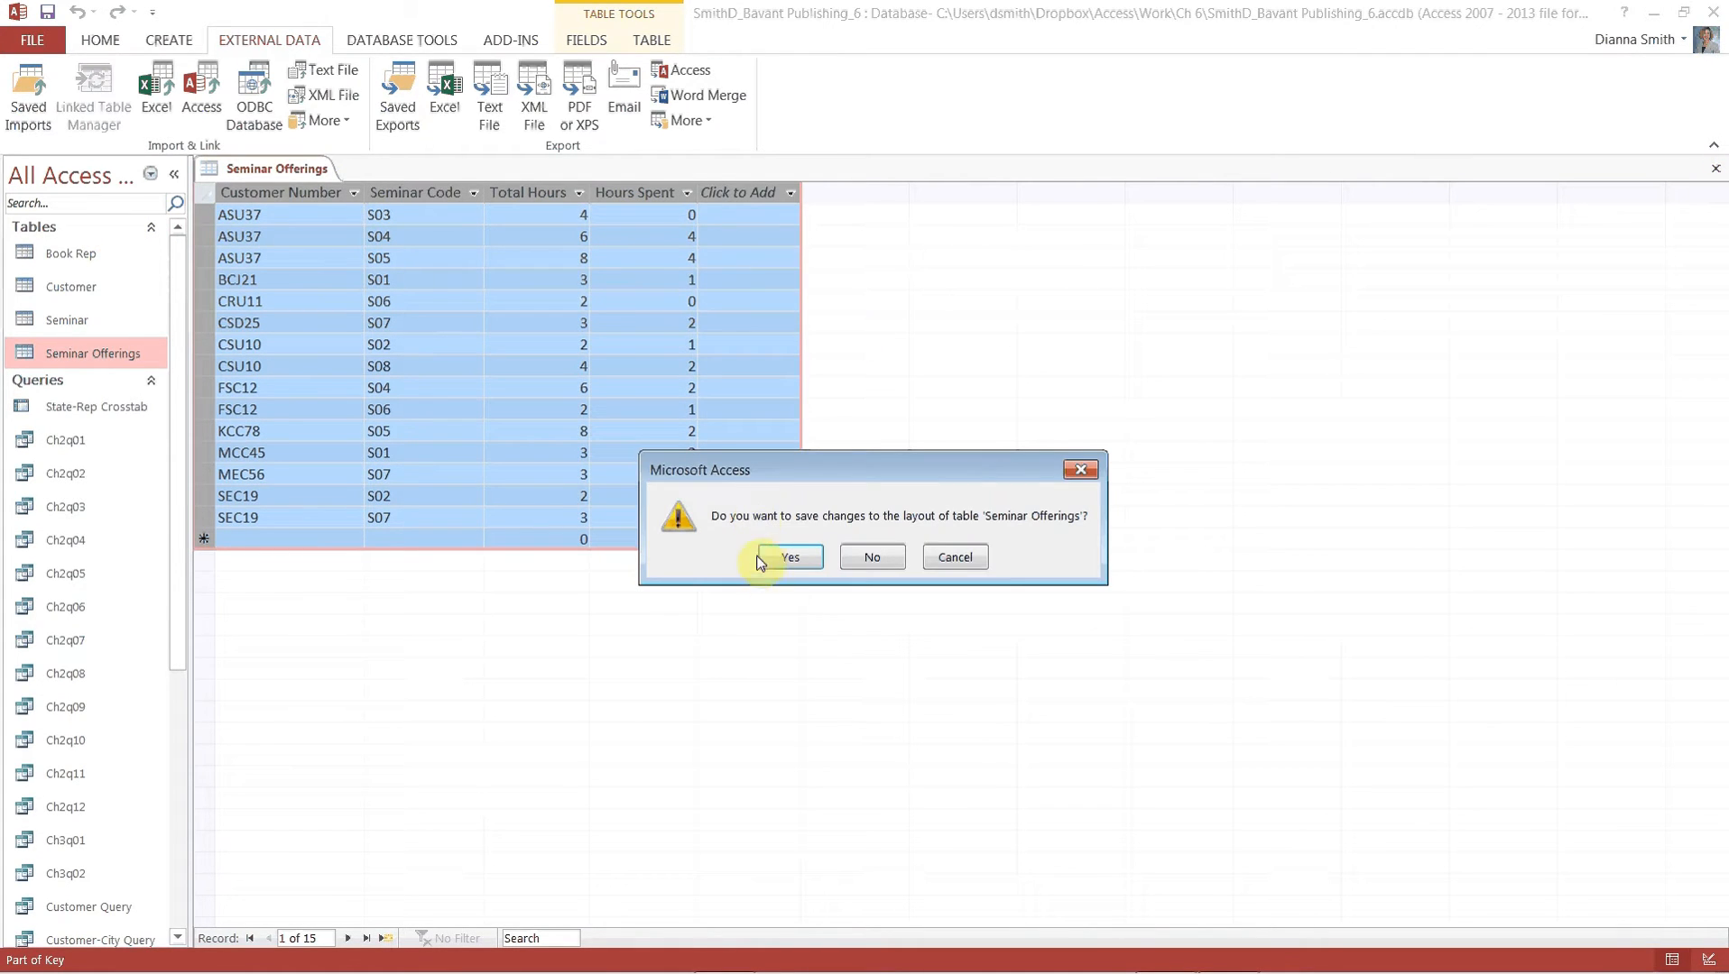
left_click(788, 558)
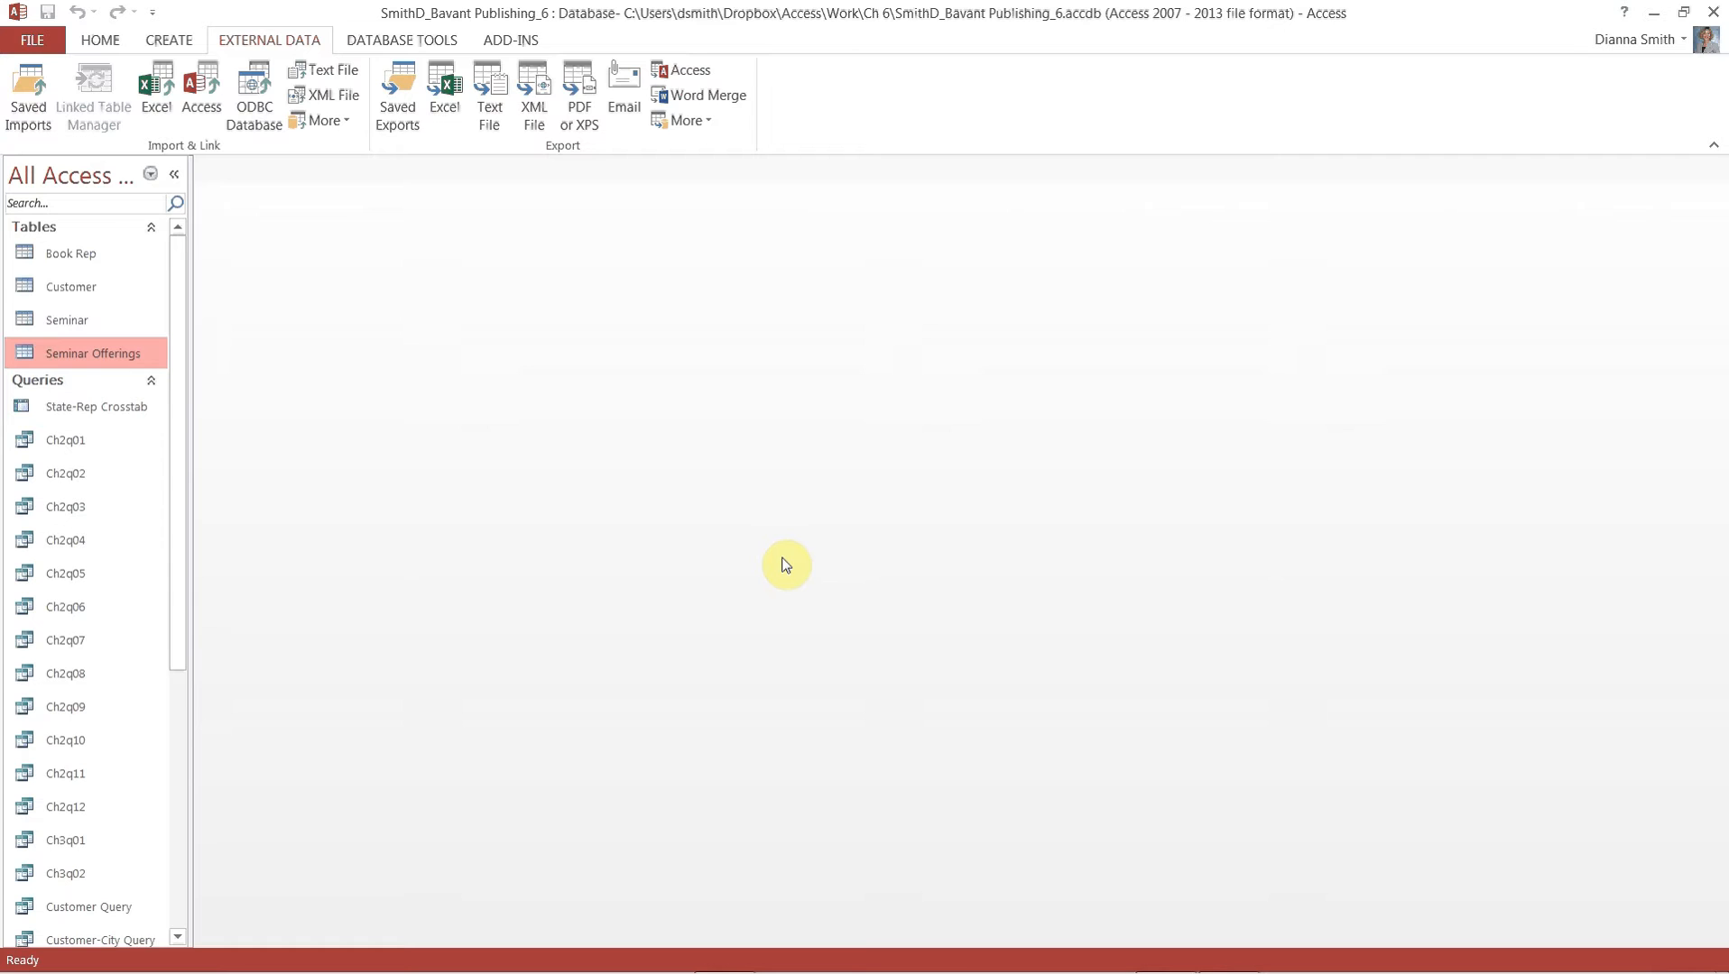
left_click(174, 174)
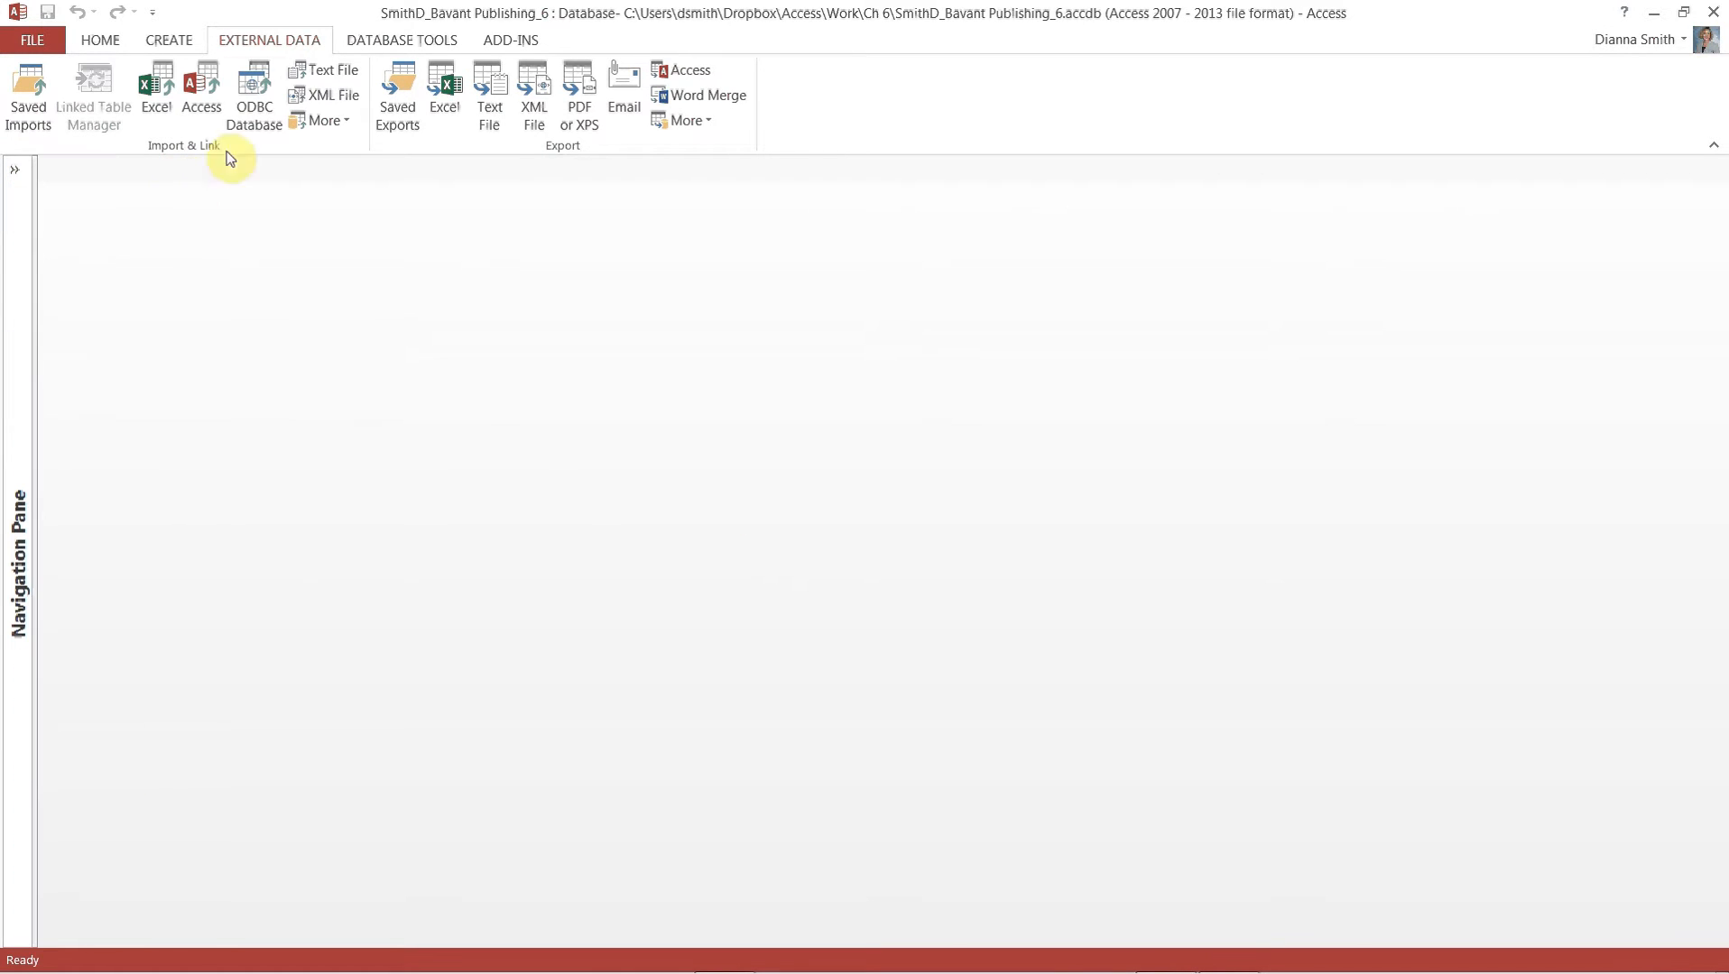
Open the database relationships and add the Seminar and Seminar Offerings tables to the layout.
left_click(386, 46)
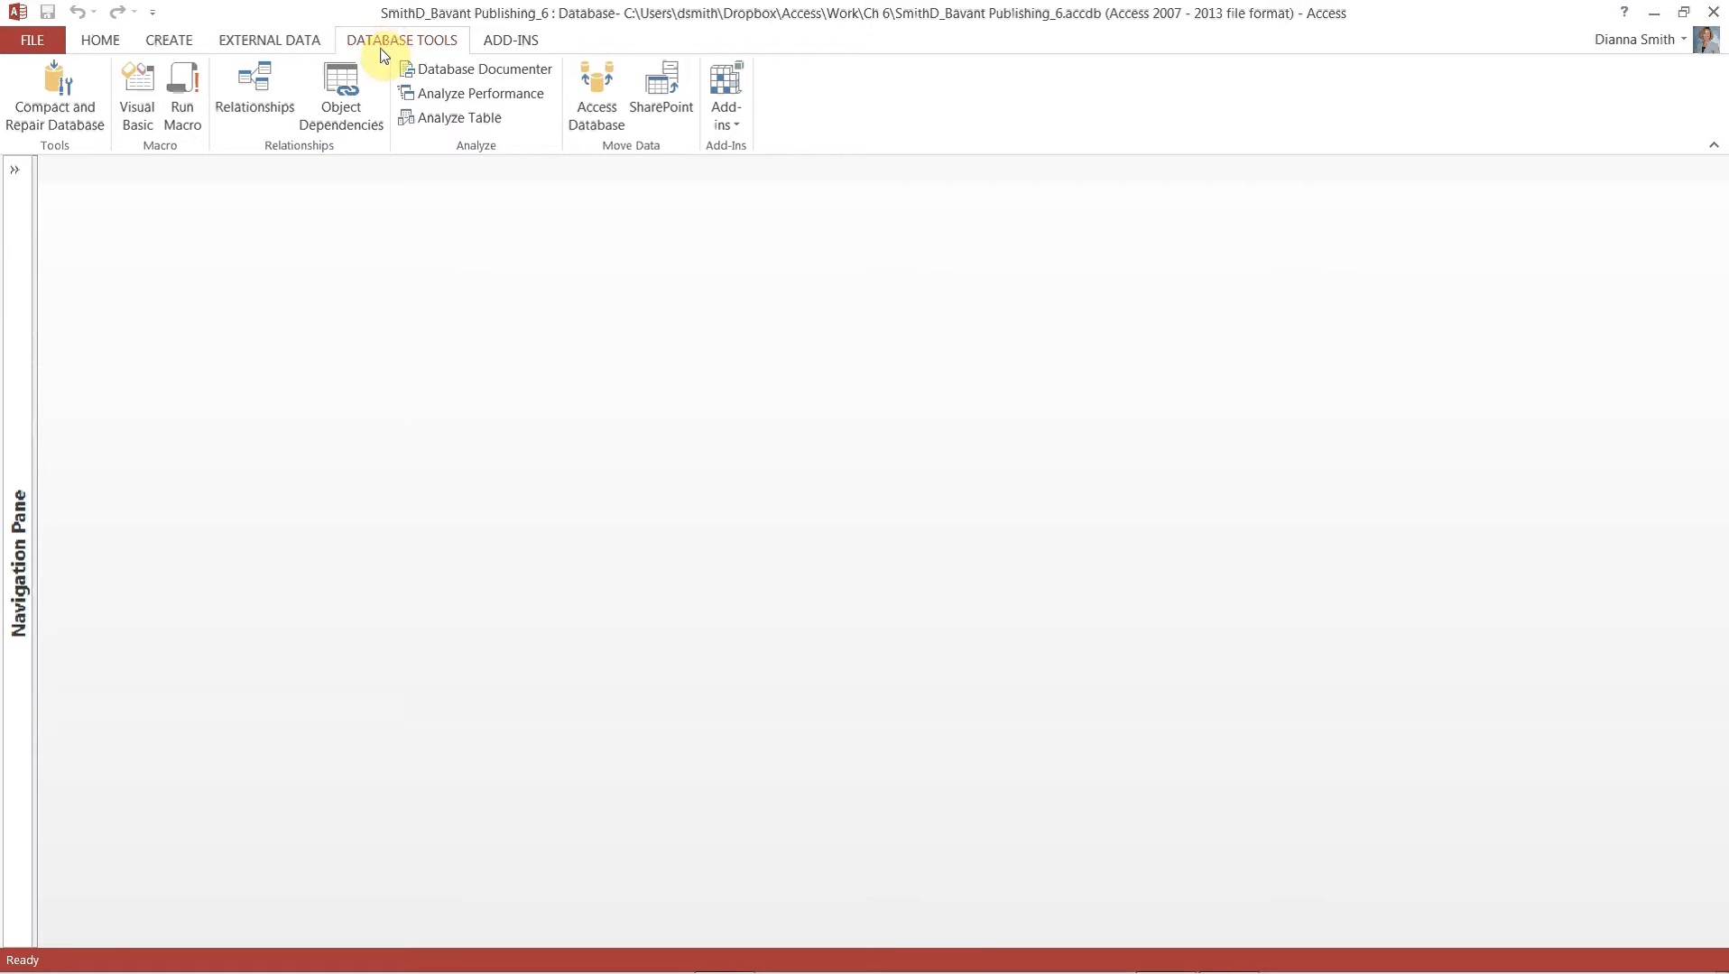
left_click(257, 107)
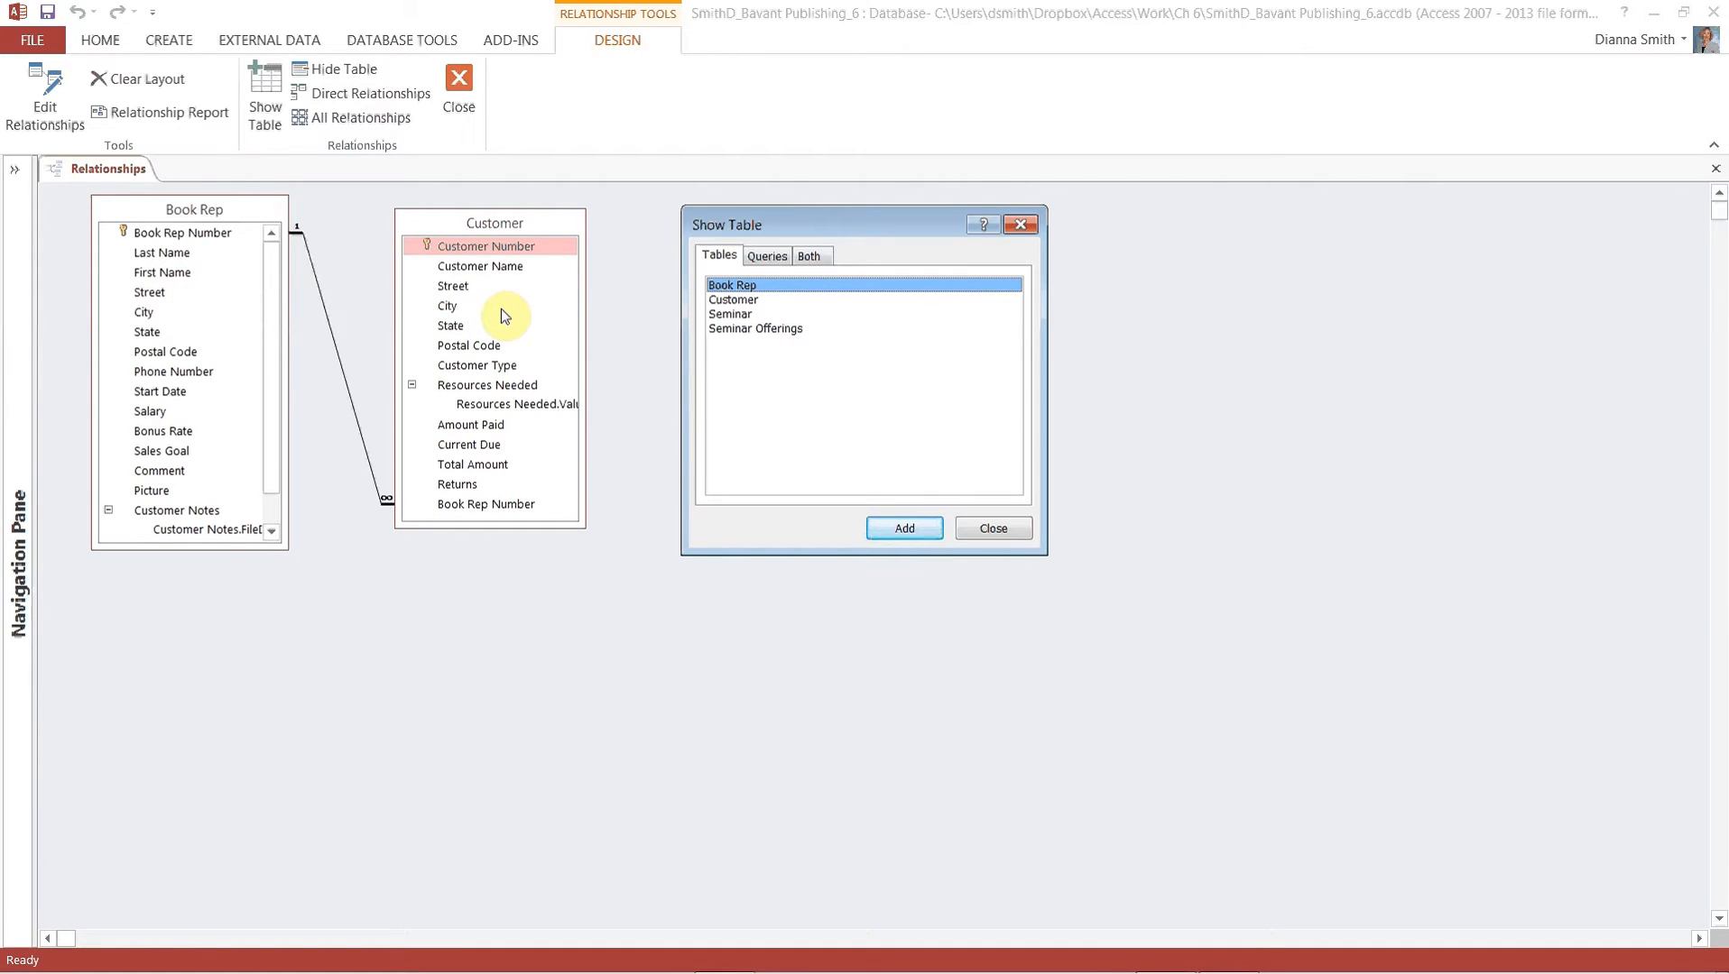
double_click(727, 316)
left_click(735, 330)
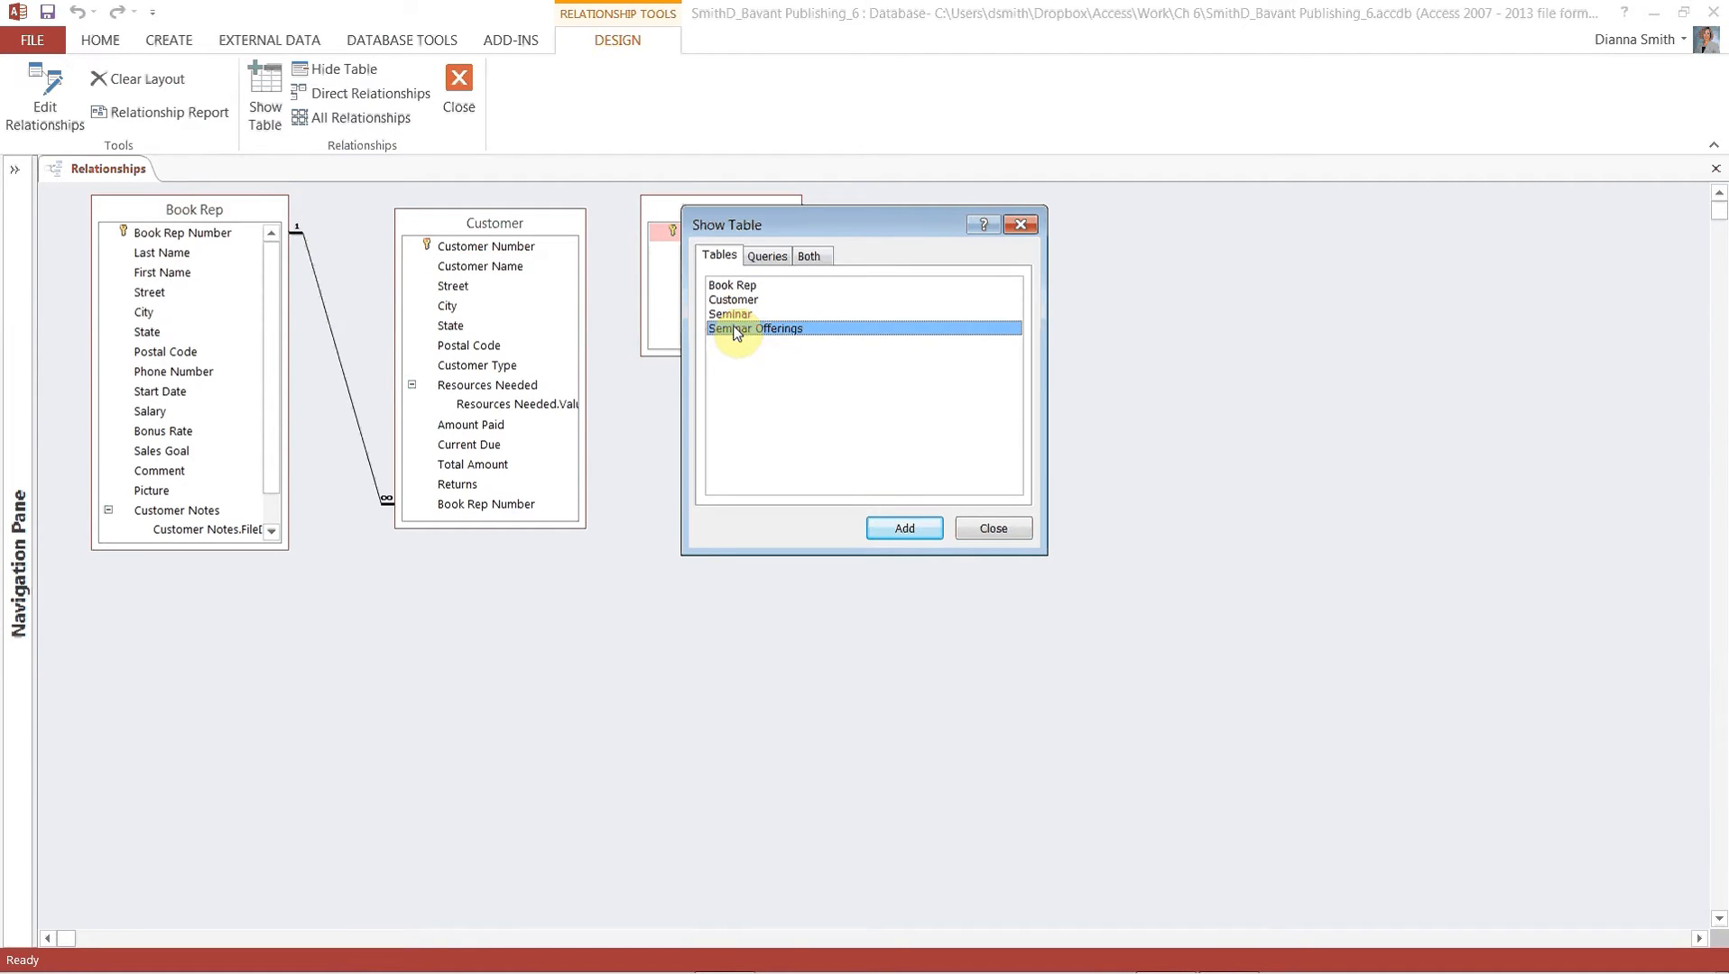
double_click(736, 330)
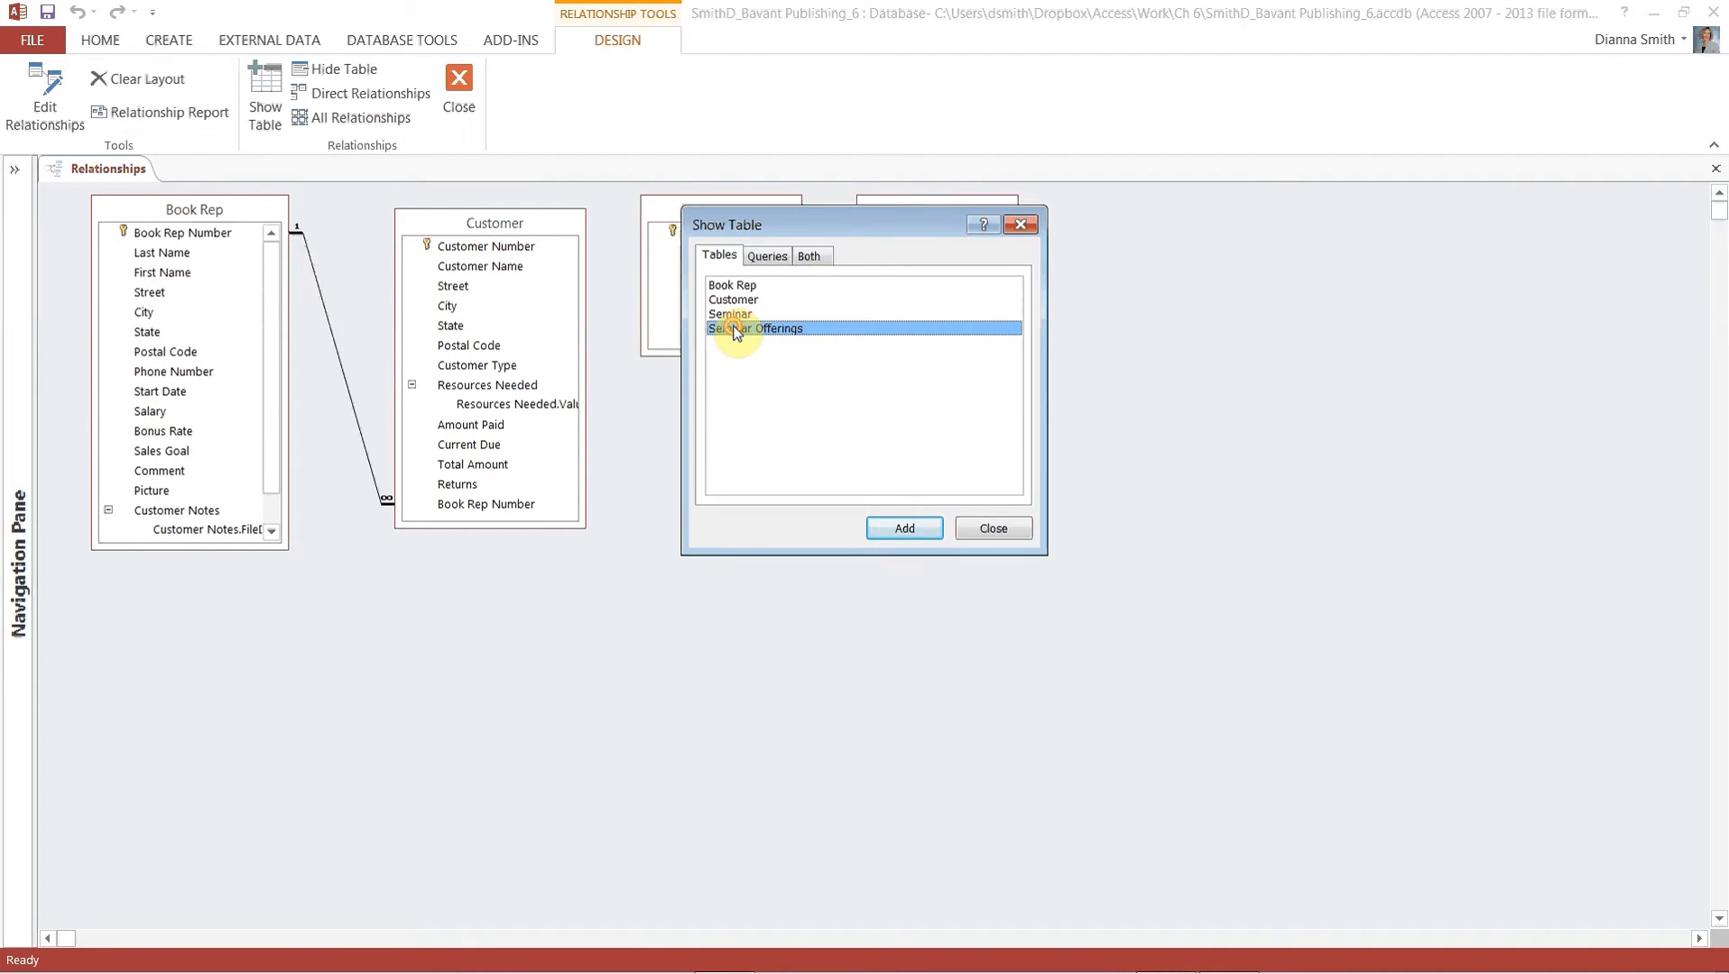
left_click(978, 530)
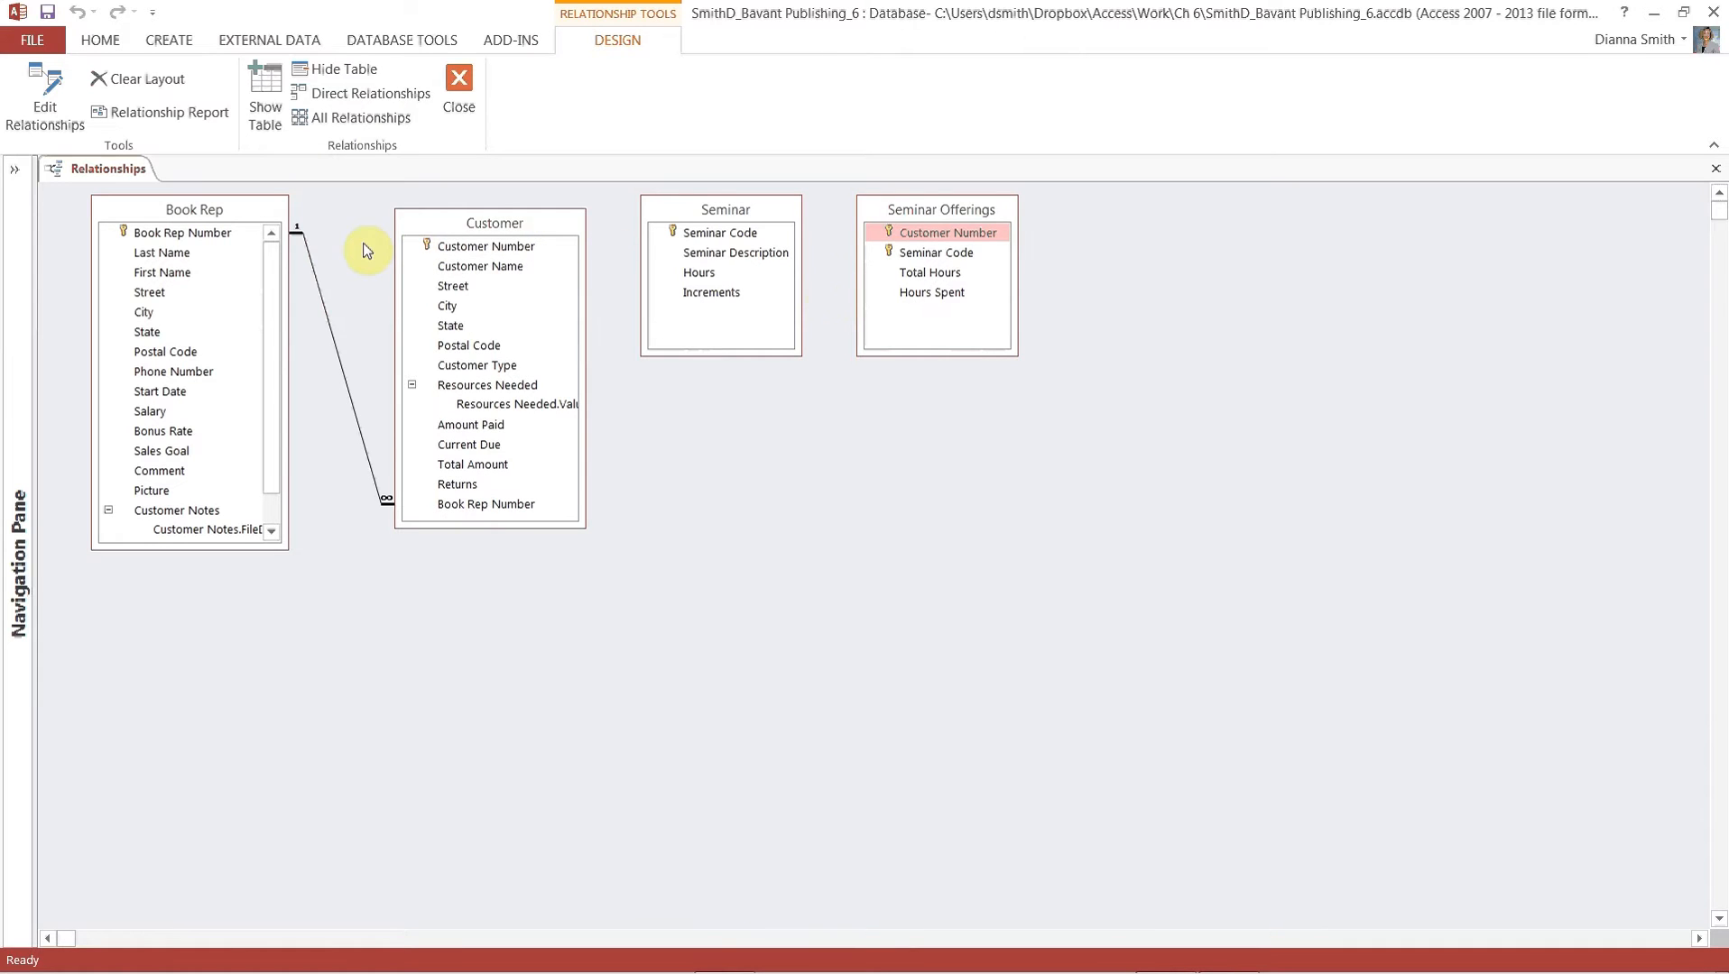
Rearrange the relationships layout so that Seminar Offerings sits between the Customer and Seminar tables.
left_click_drag(192, 247, 503, 517)
left_click(760, 223)
left_click_drag(763, 221, 1199, 248)
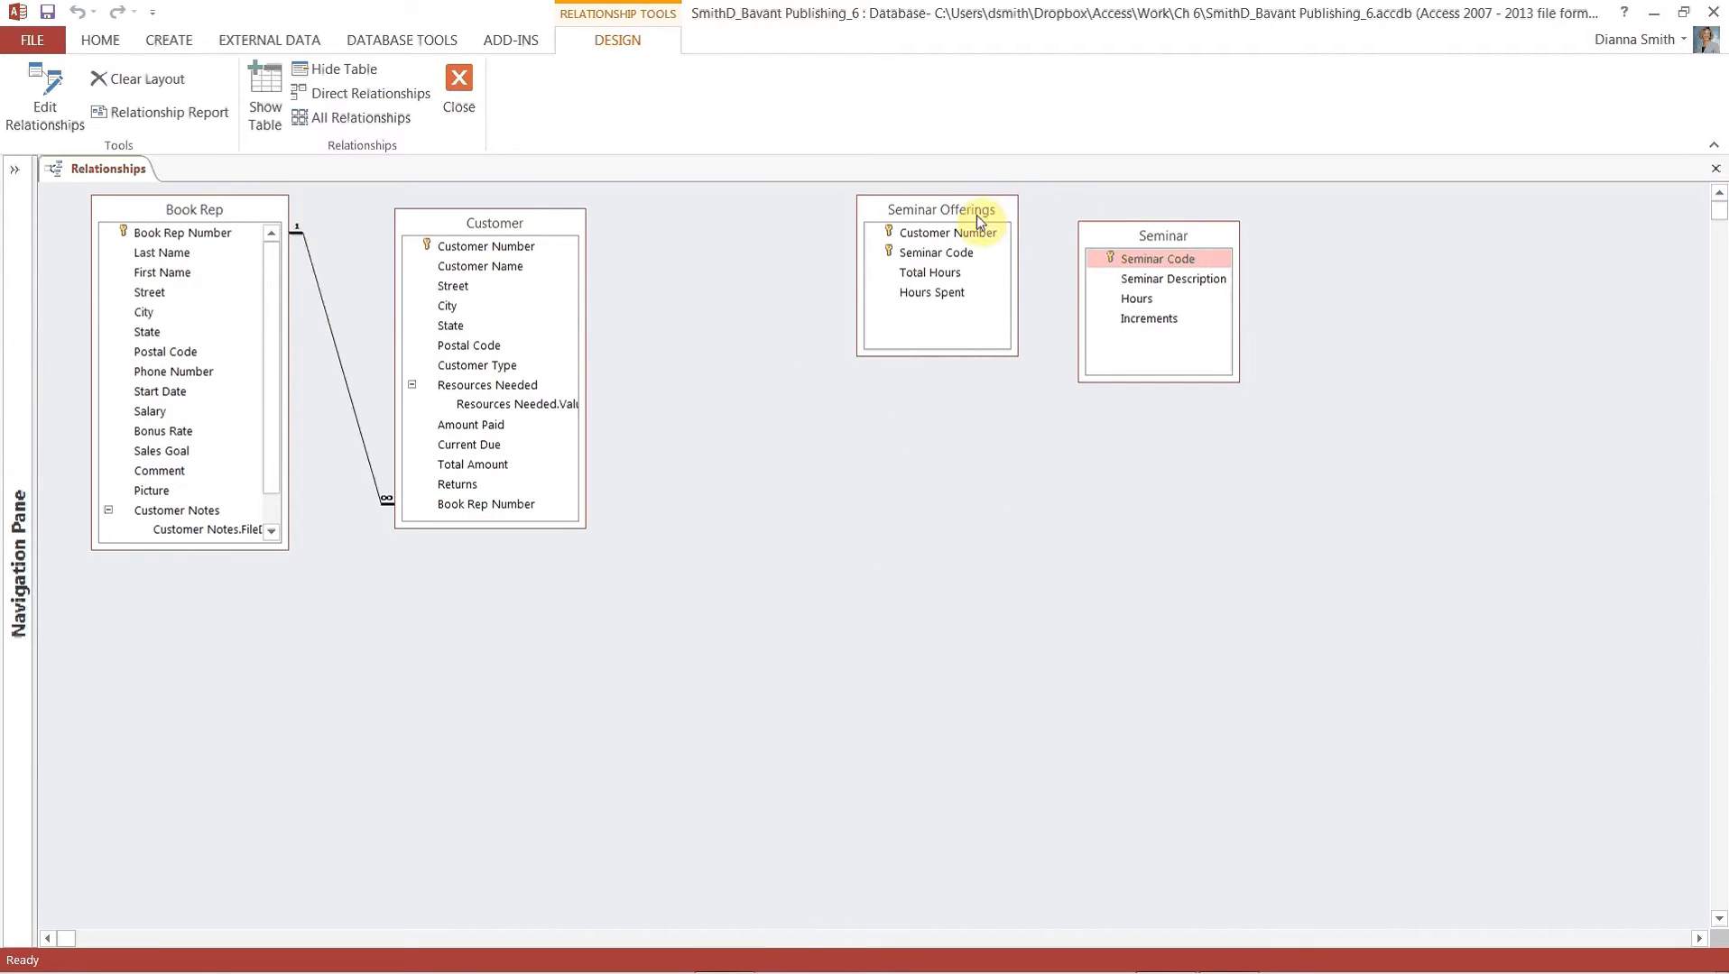
left_click_drag(979, 213, 767, 227)
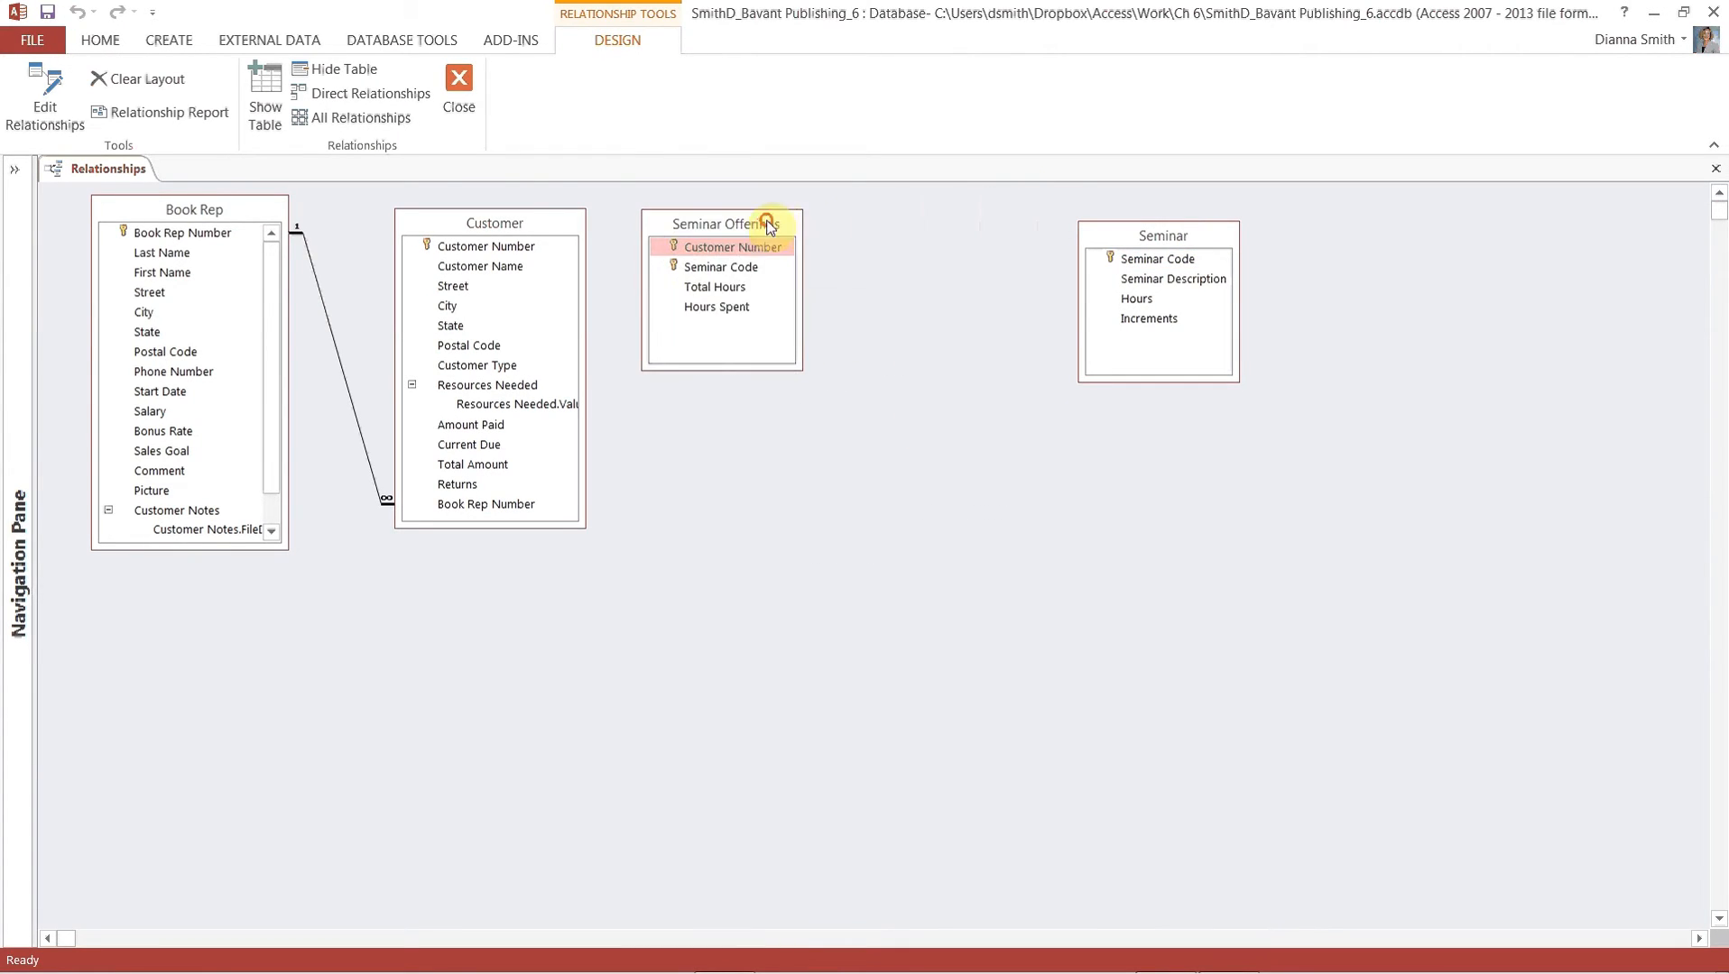
left_click_drag(1130, 233, 901, 223)
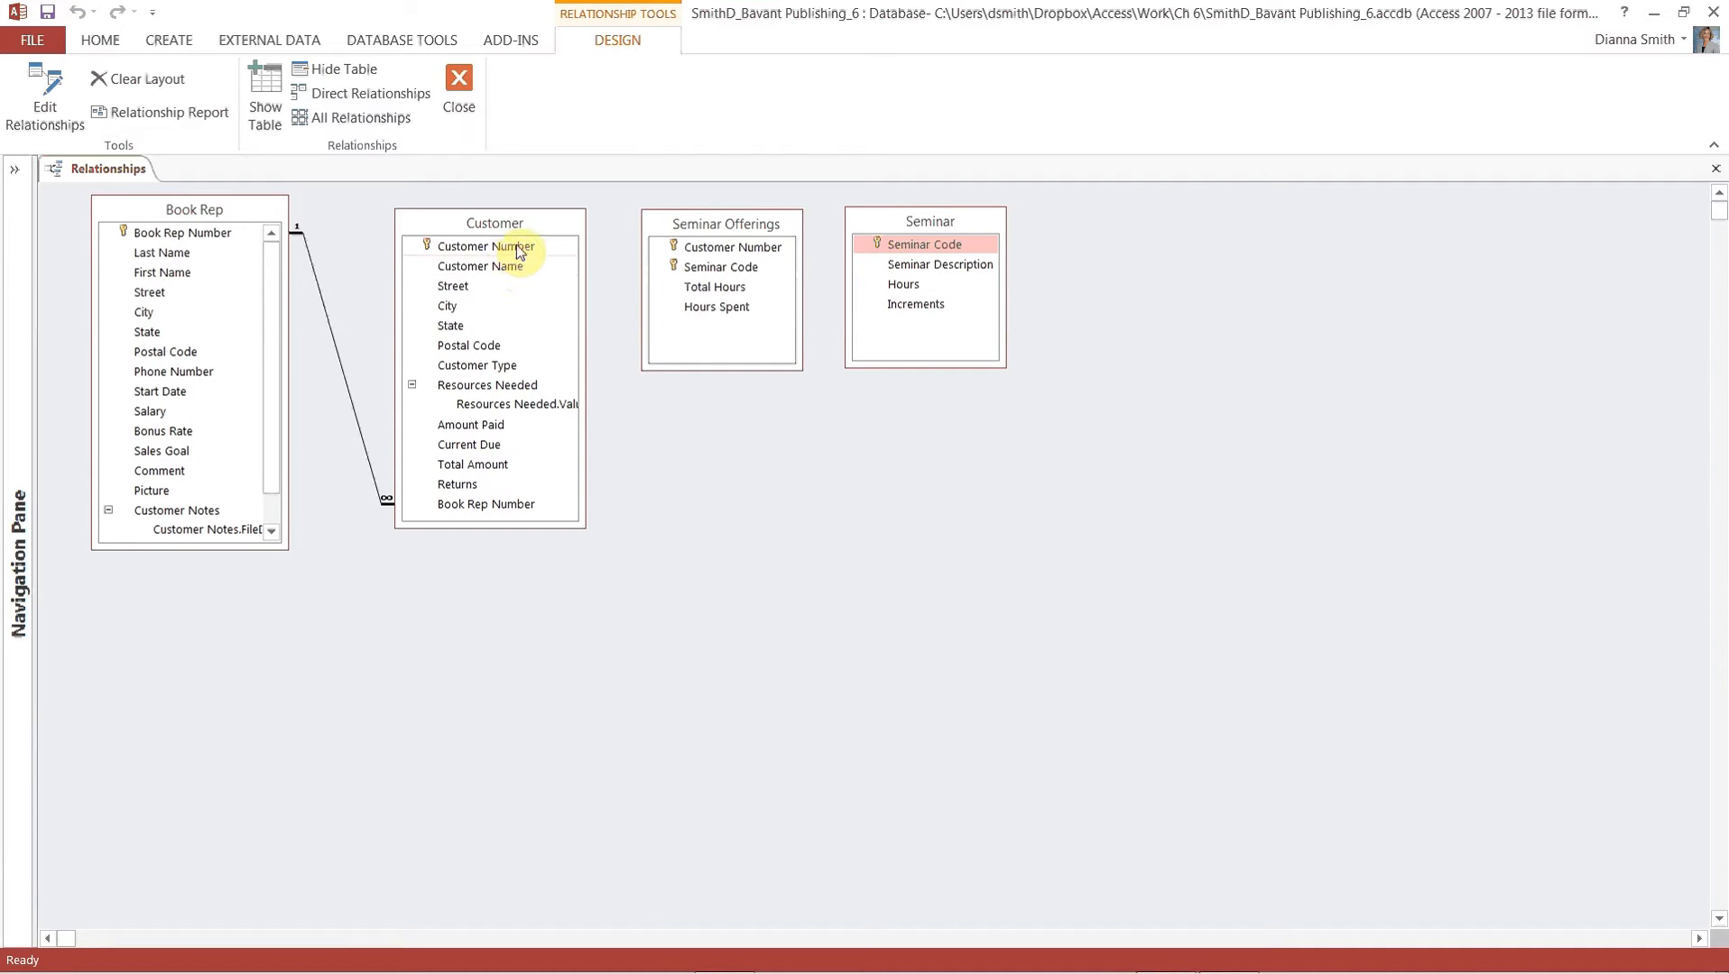
Create a relationship from Customer to Seminar Offerings on Customer Number with referential integrity enforced.
left_click_drag(520, 252, 673, 247)
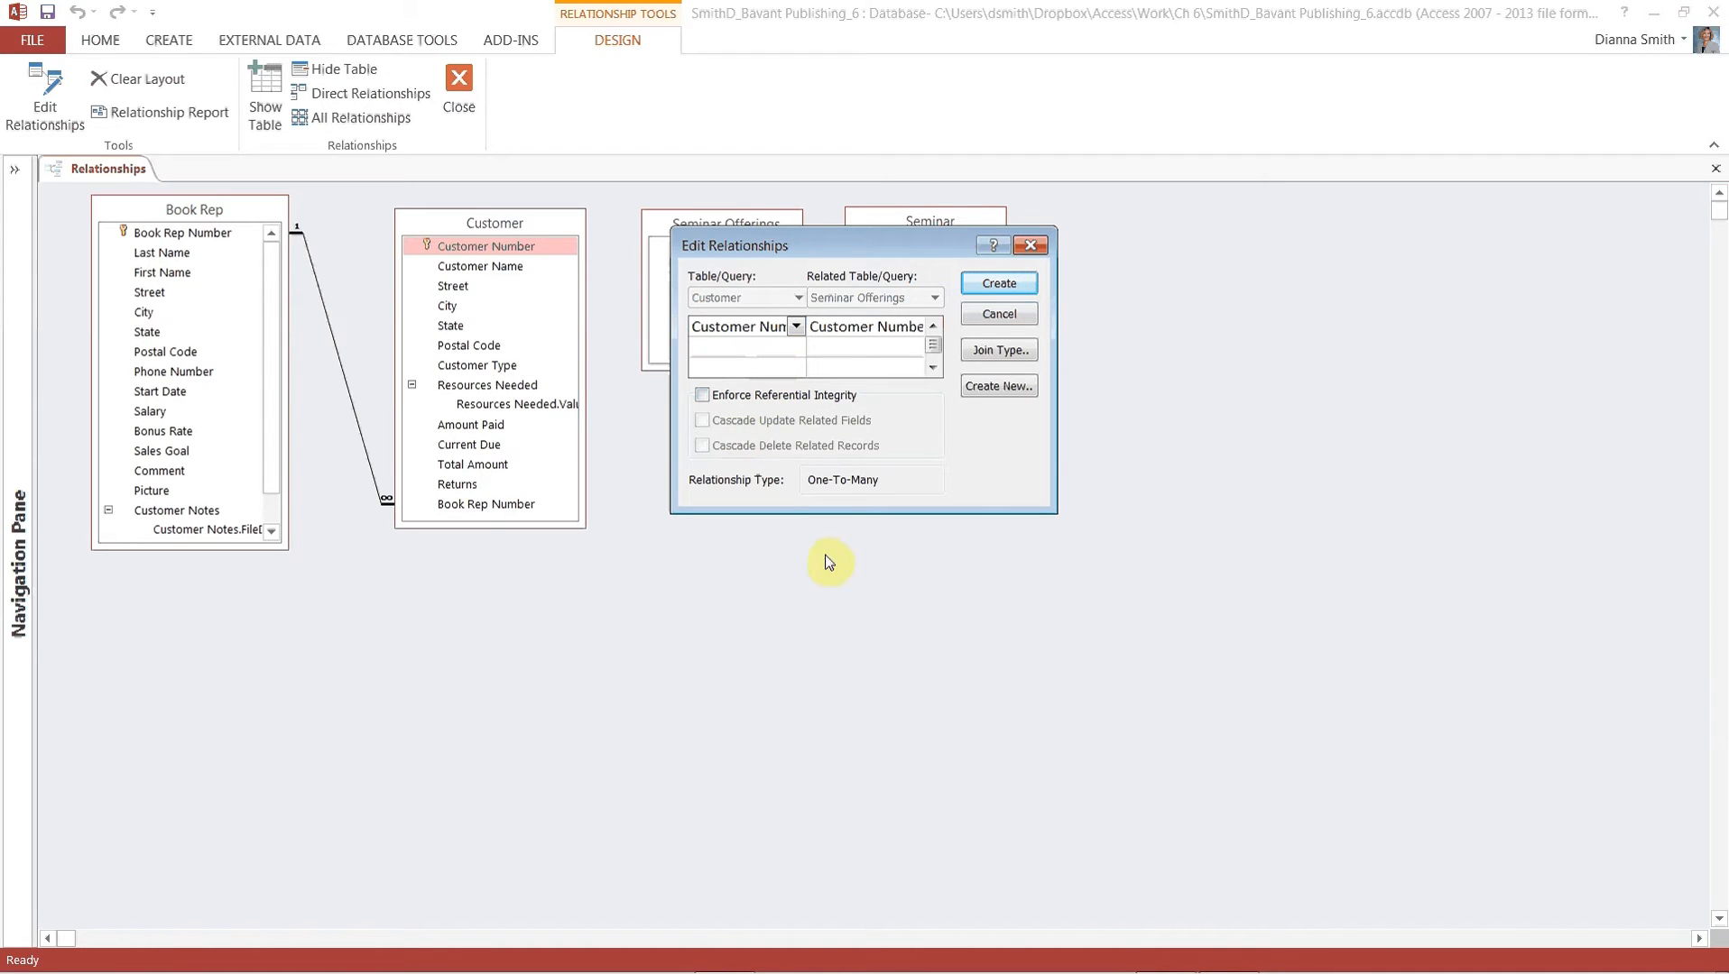
left_click(708, 395)
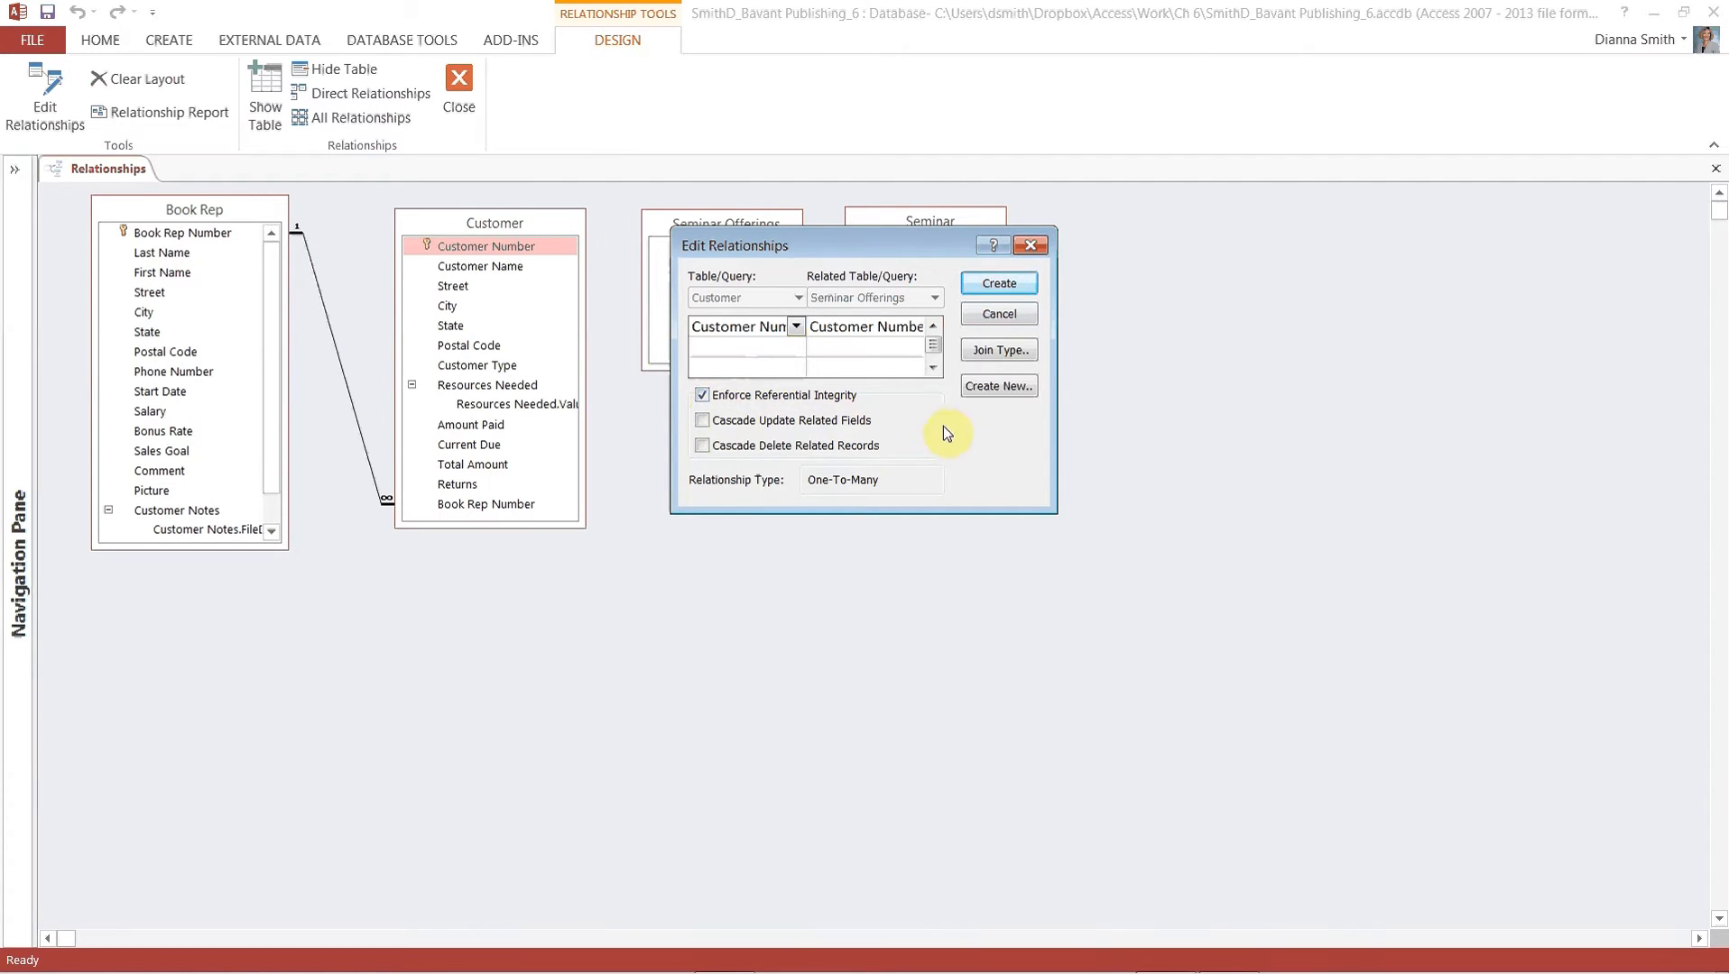
left_click(997, 282)
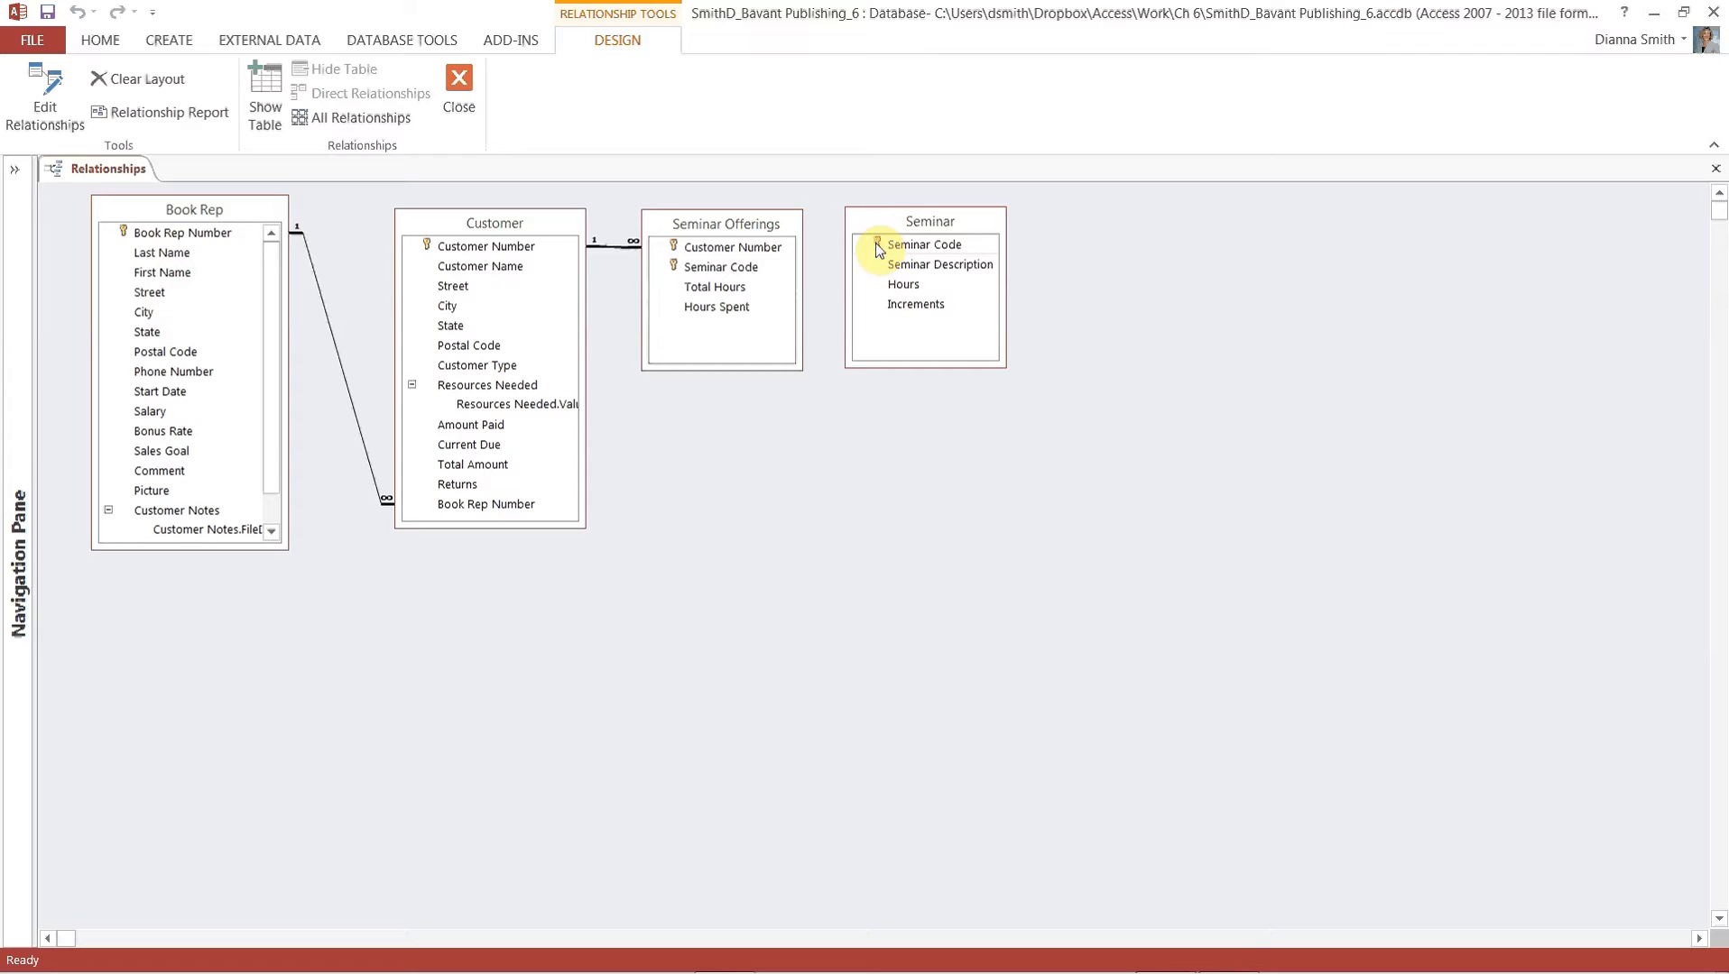
Relate Seminar to Seminar Offerings on Seminar Code with referential integrity enforced, and save and close the relationships layout.
left_click_drag(875, 244, 754, 269)
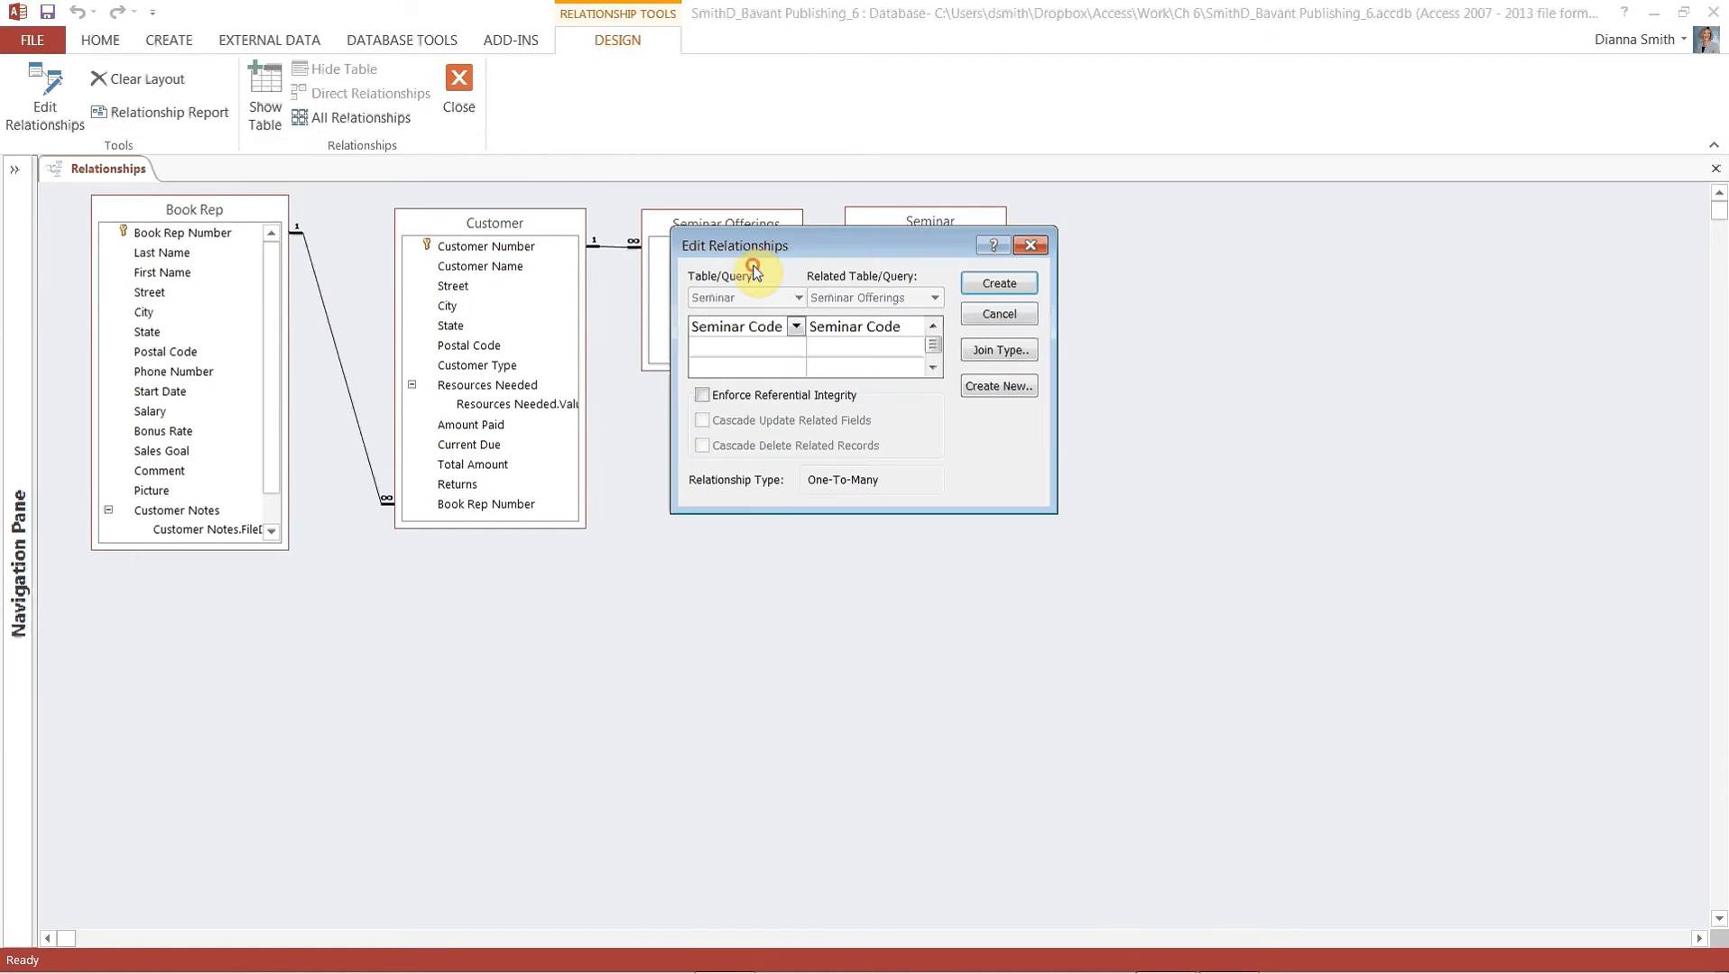
left_click(705, 397)
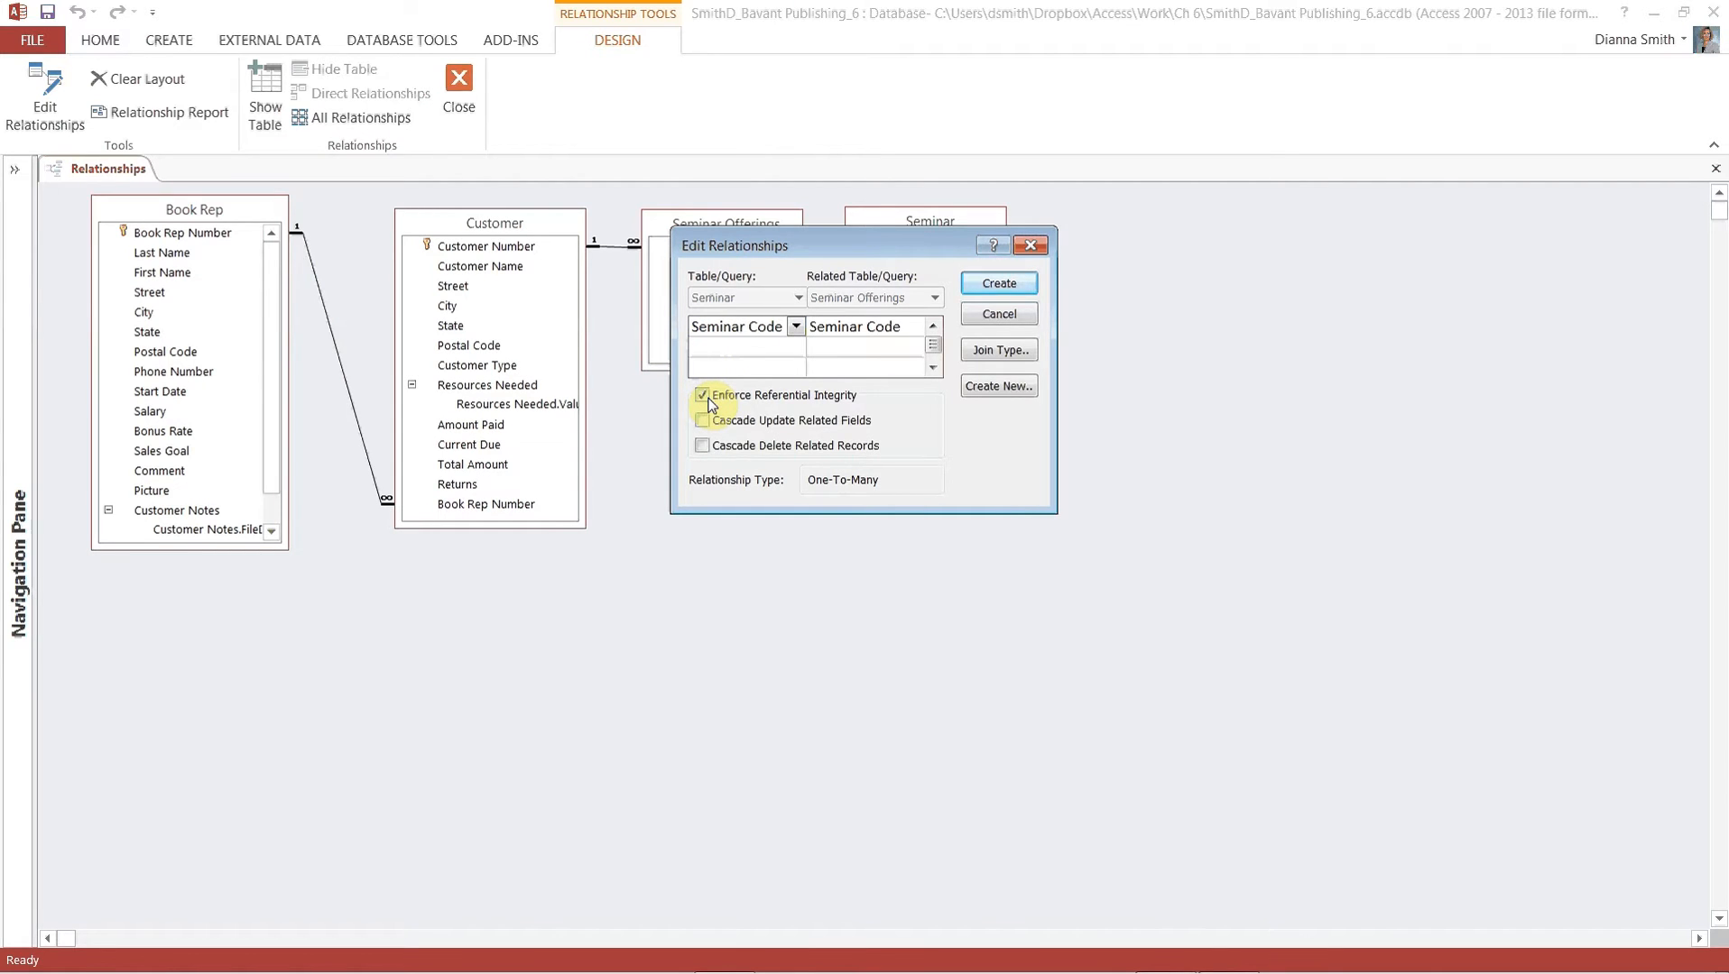
left_click(999, 284)
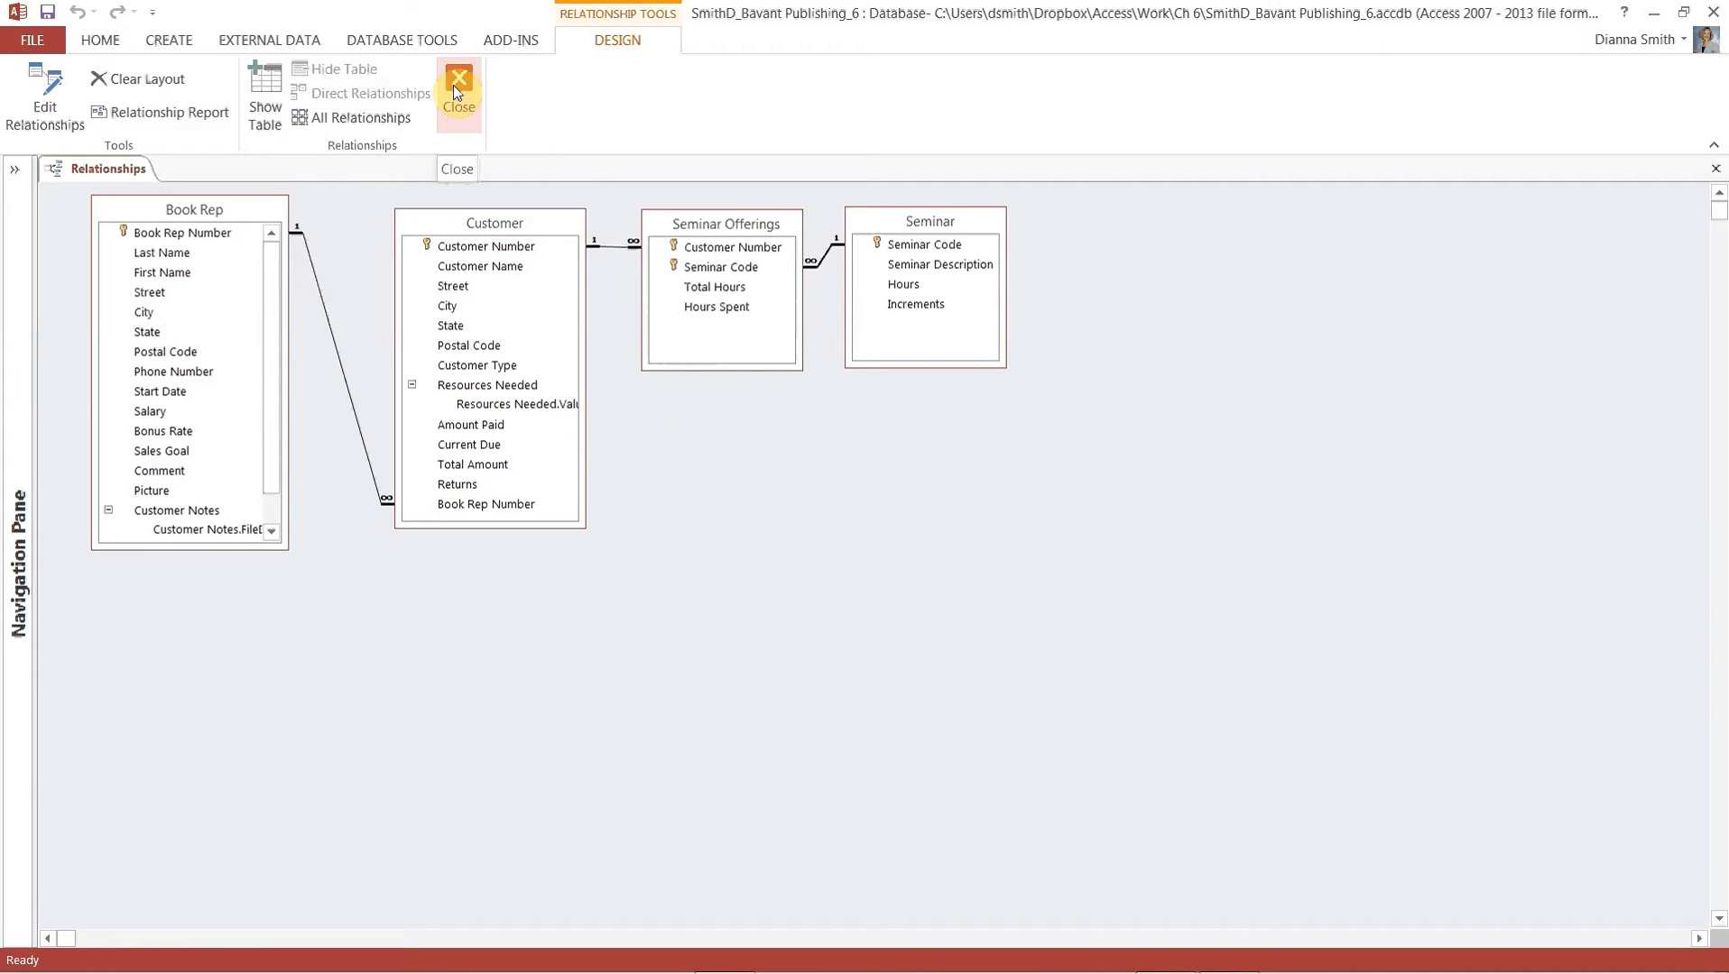
left_click(50, 13)
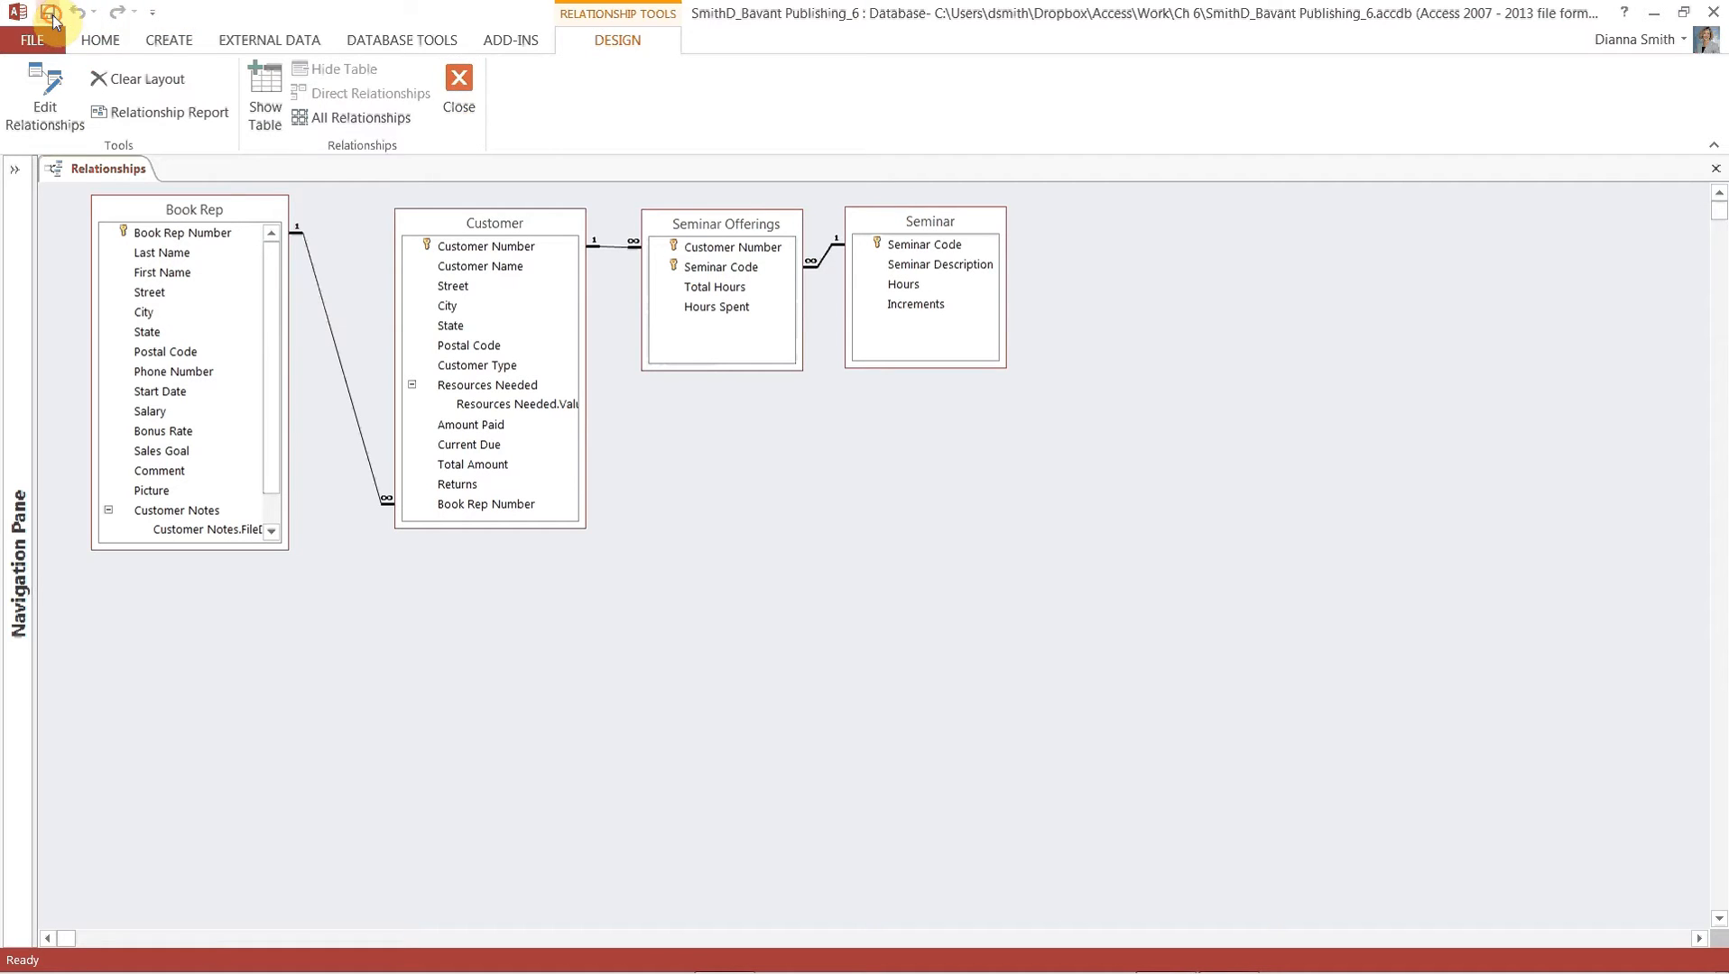
left_click(463, 106)
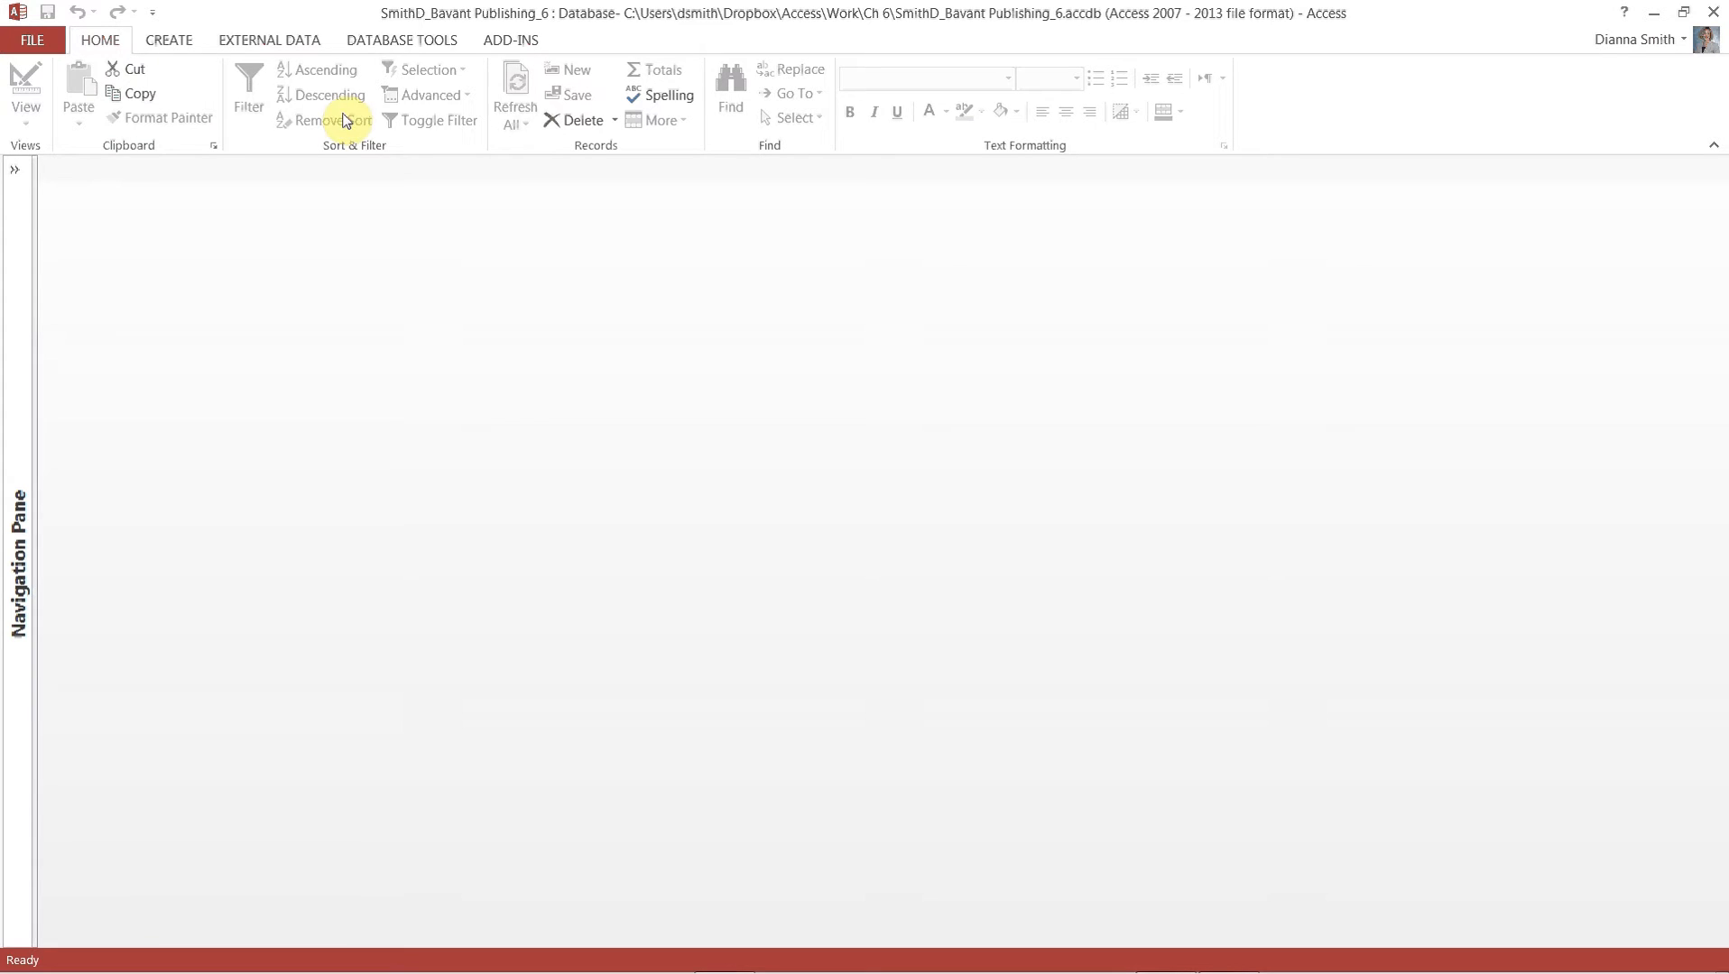
Create a new query in Design view based on the Book Rep and Customer tables.
left_click(181, 49)
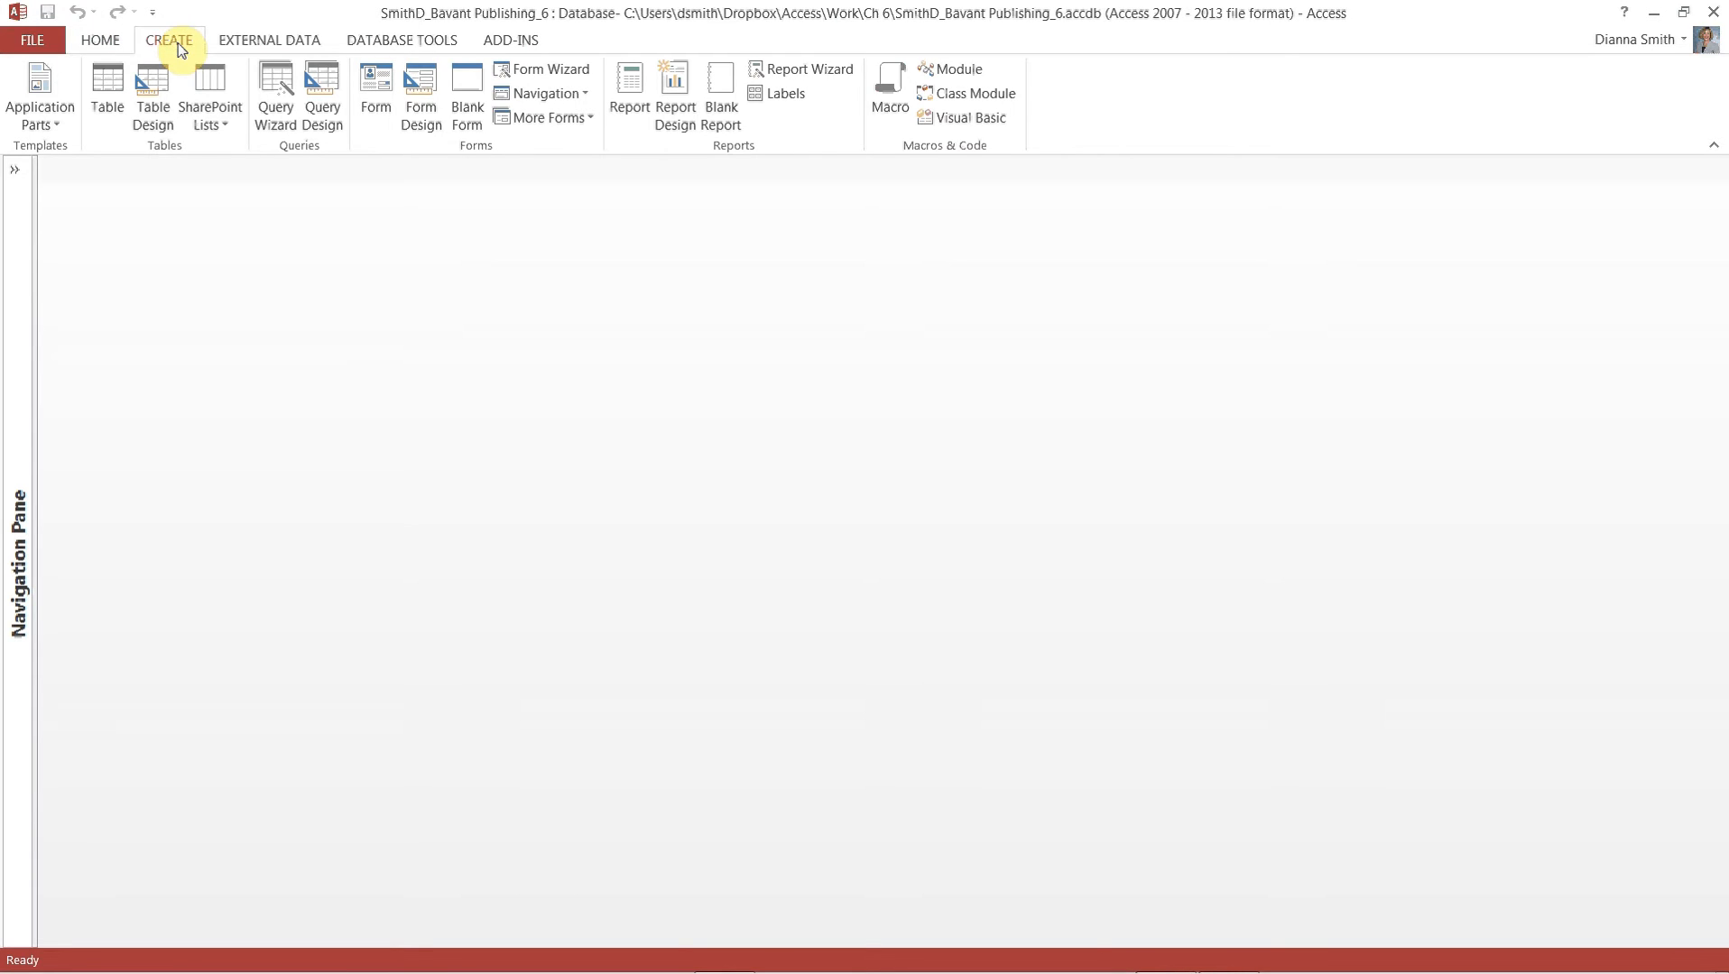
left_click(328, 96)
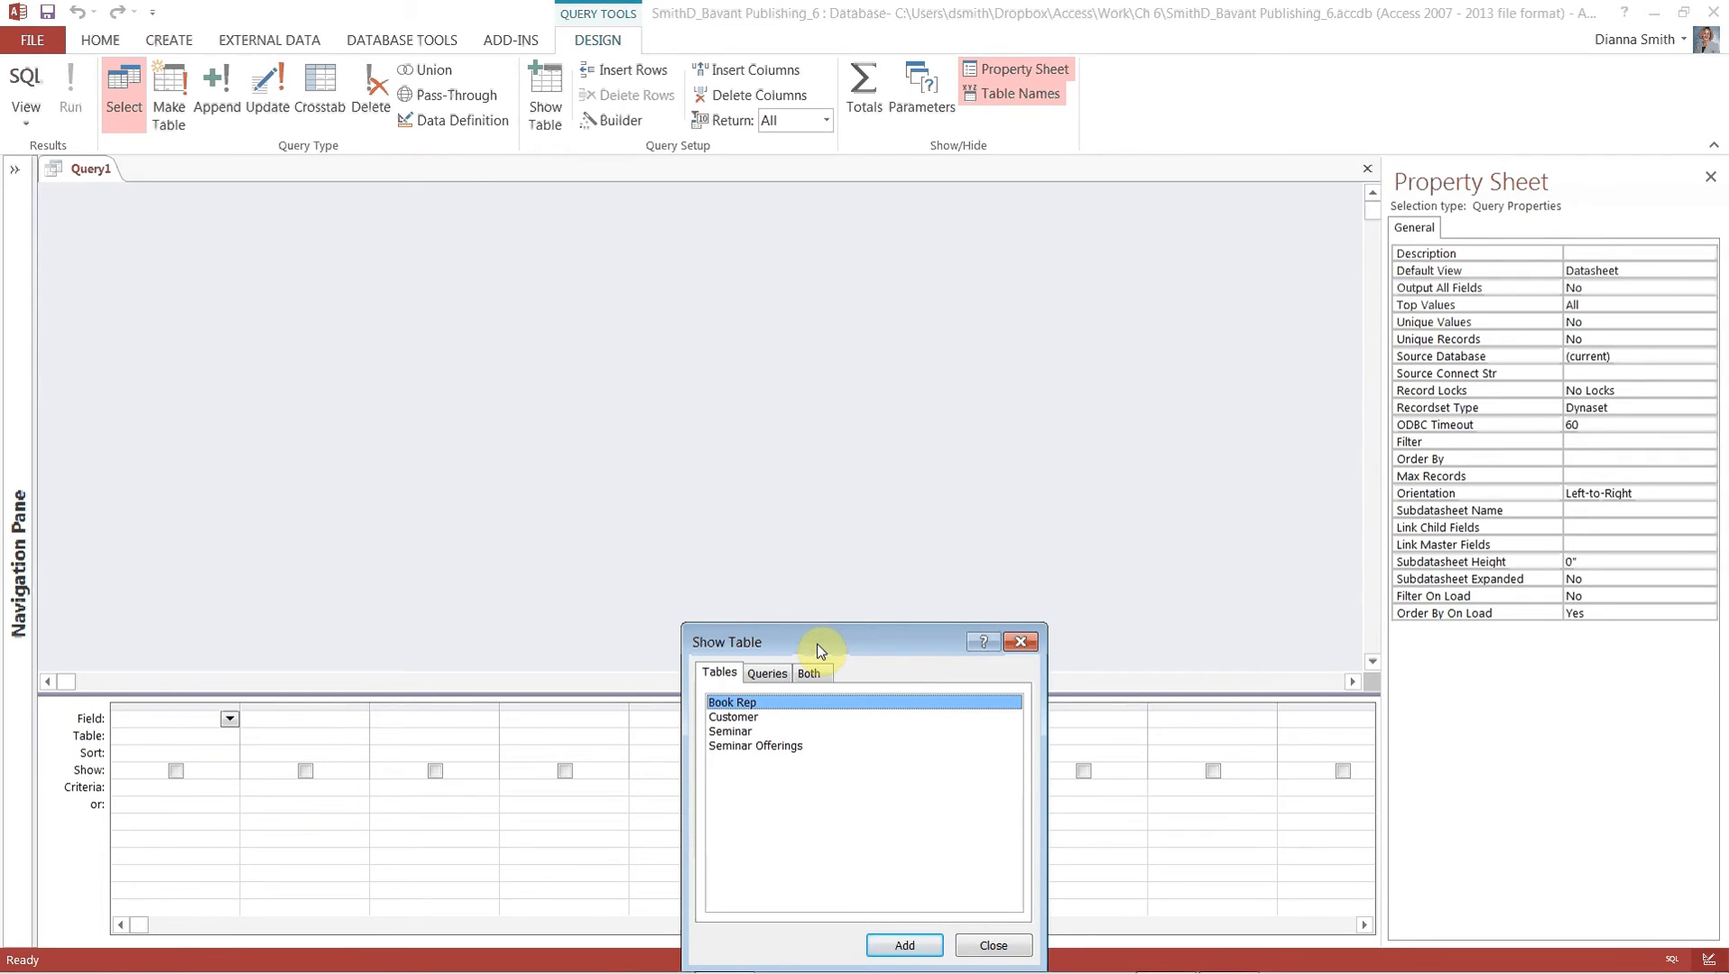
left_click_drag(817, 643, 747, 401)
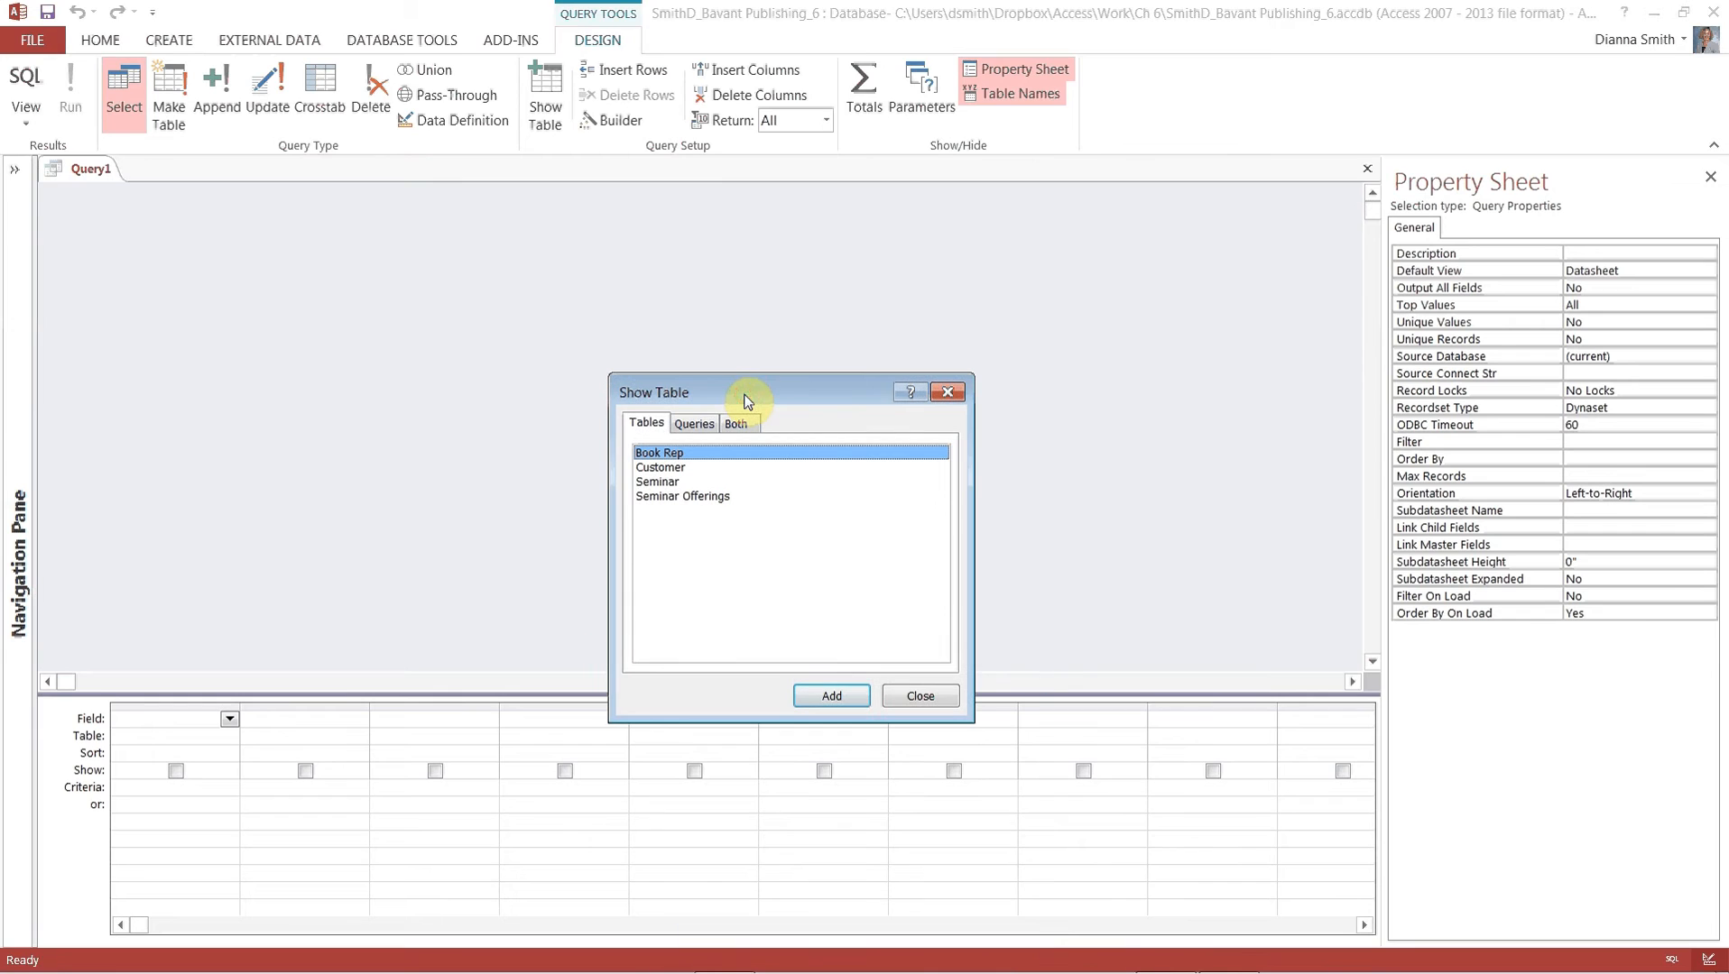
double_click(672, 453)
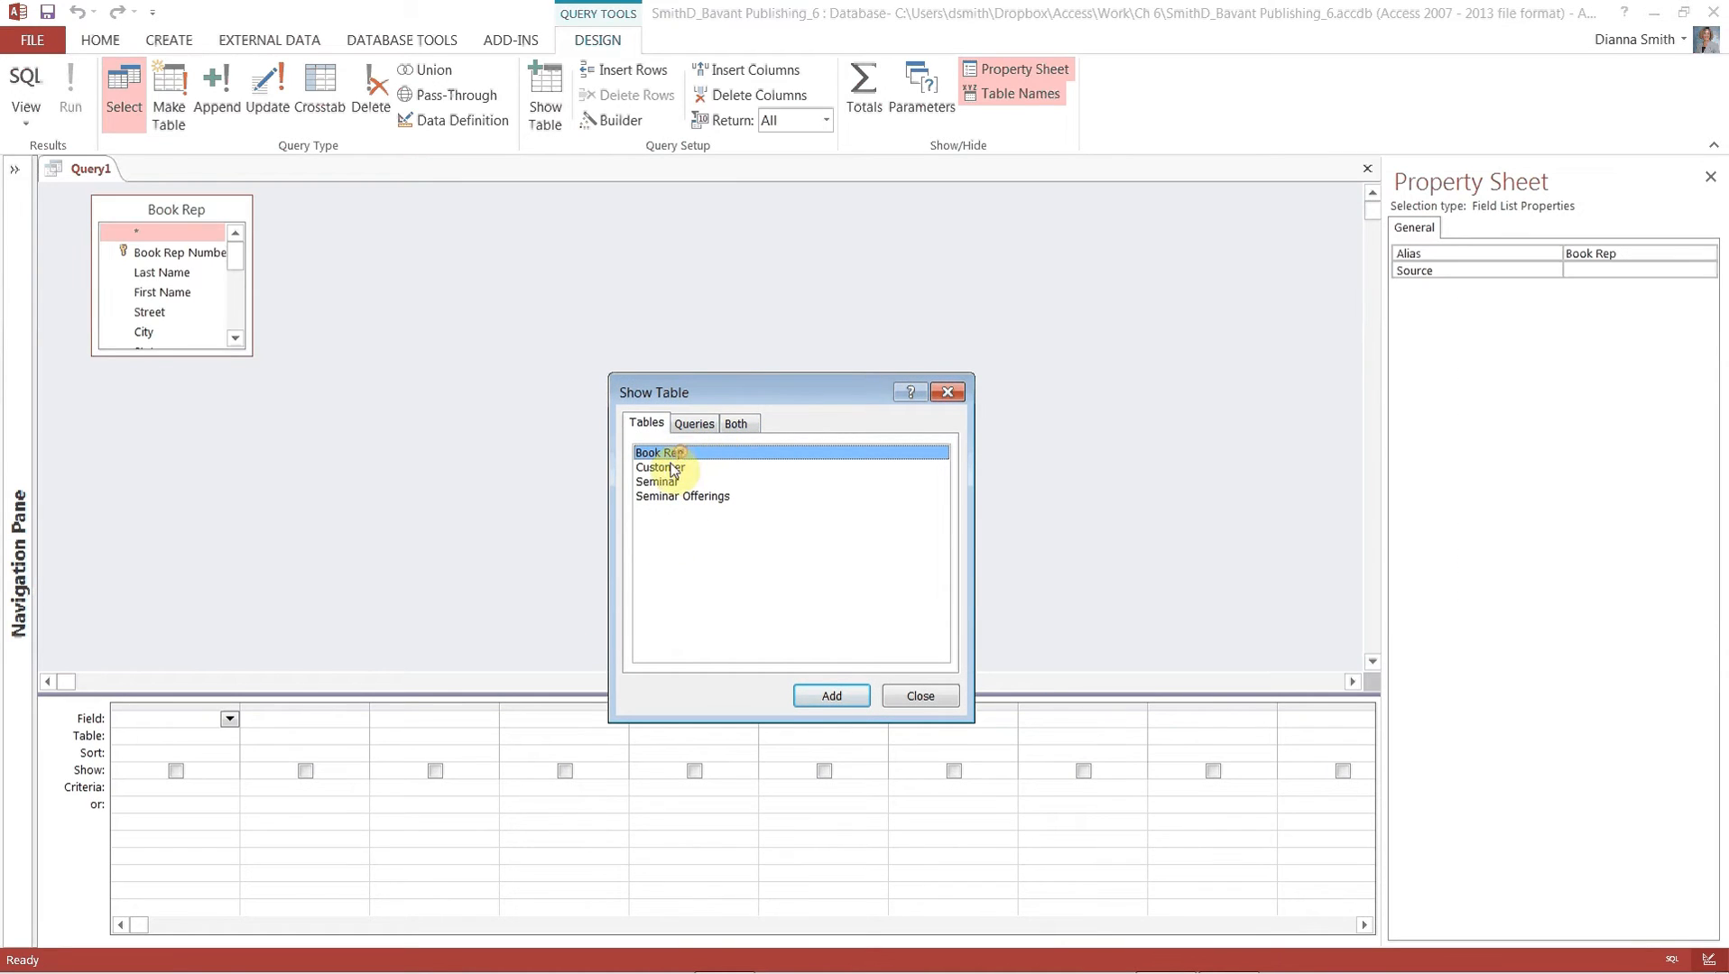
double_click(662, 469)
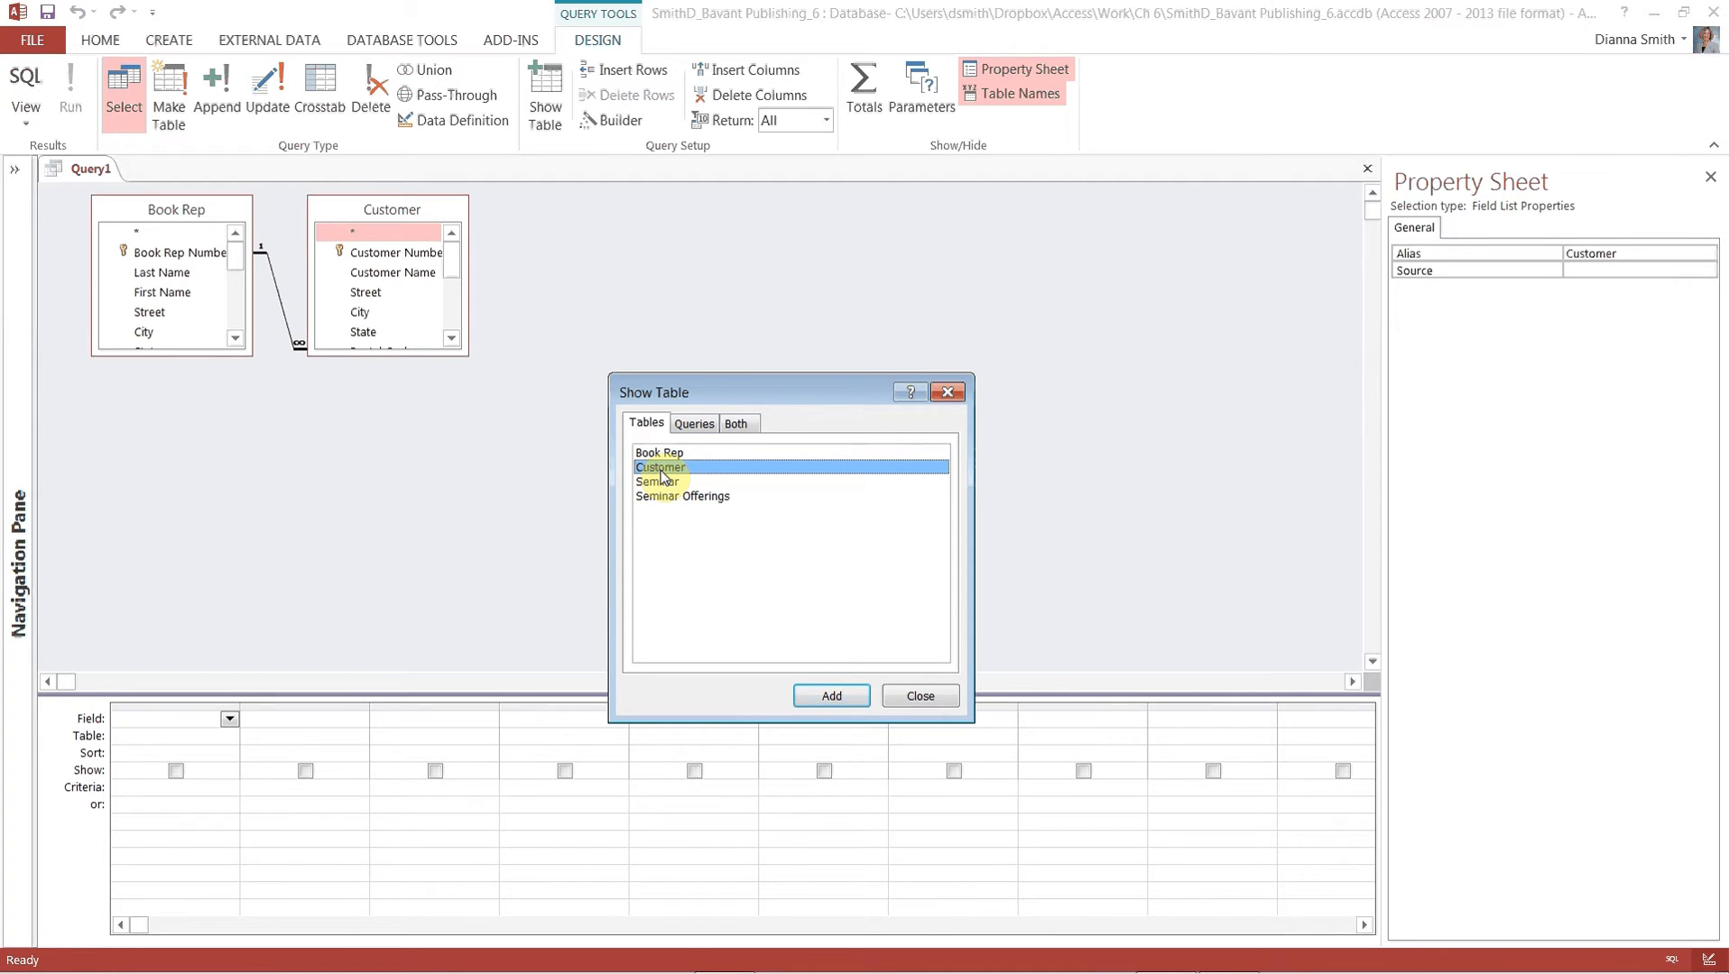
left_click(918, 696)
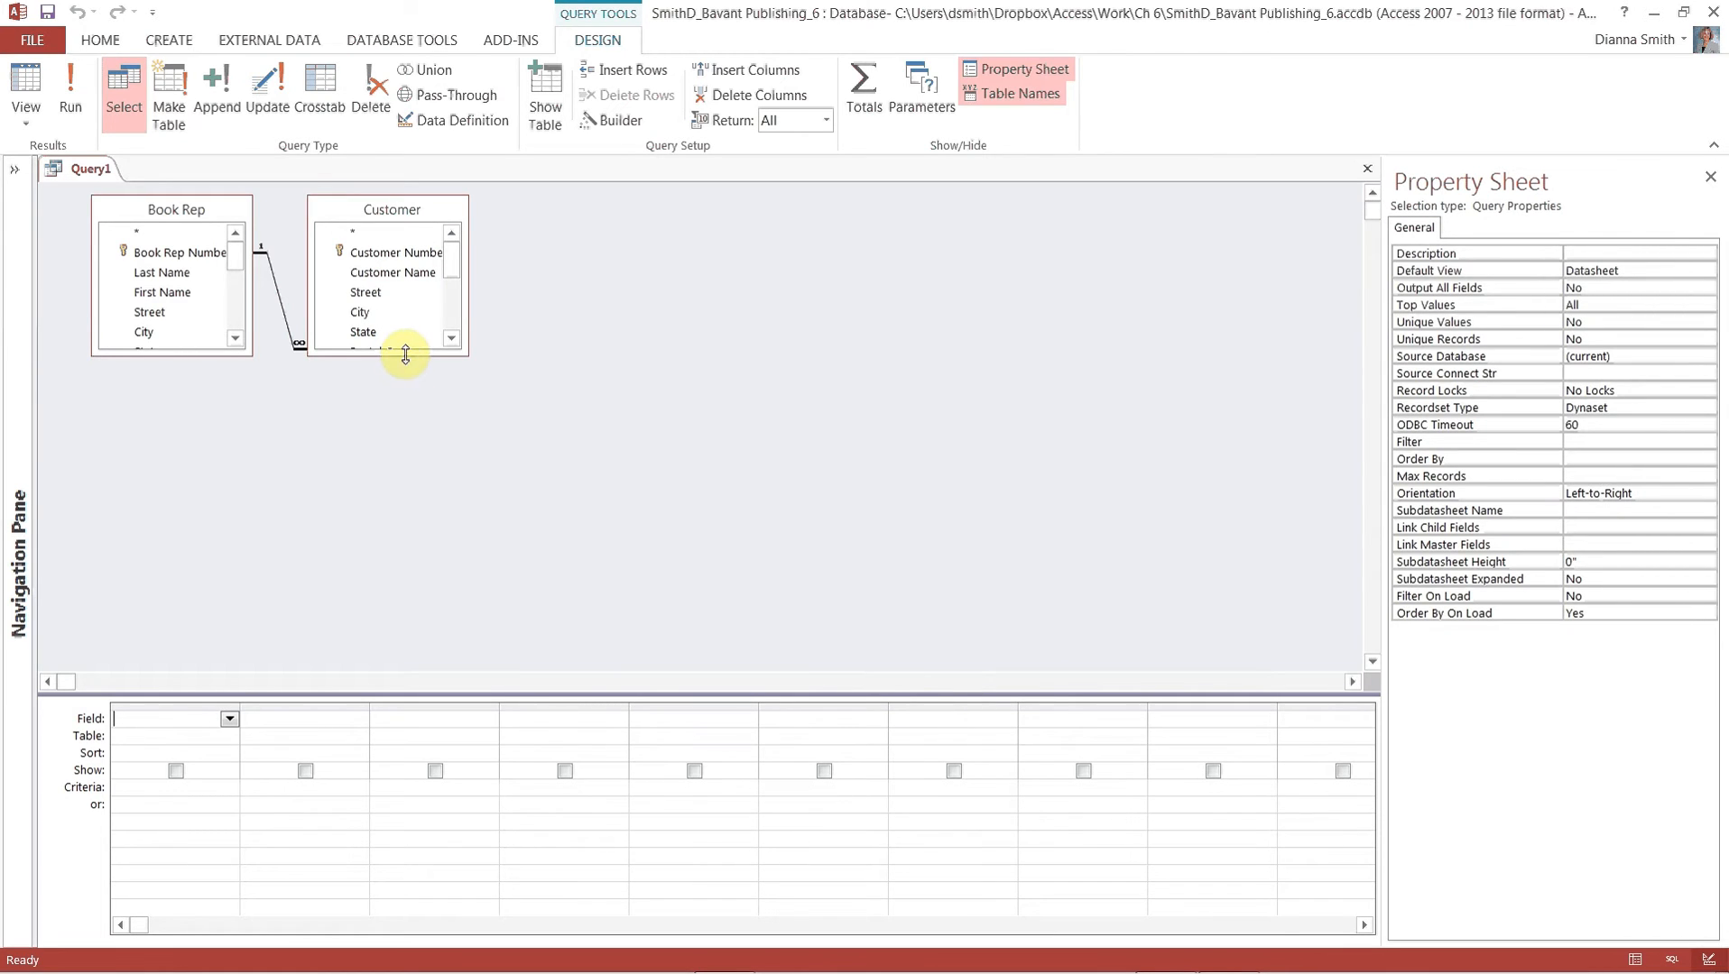
Enlarge the Customer and Book Rep field lists so that all their fields fit.
left_click_drag(405, 353, 394, 504)
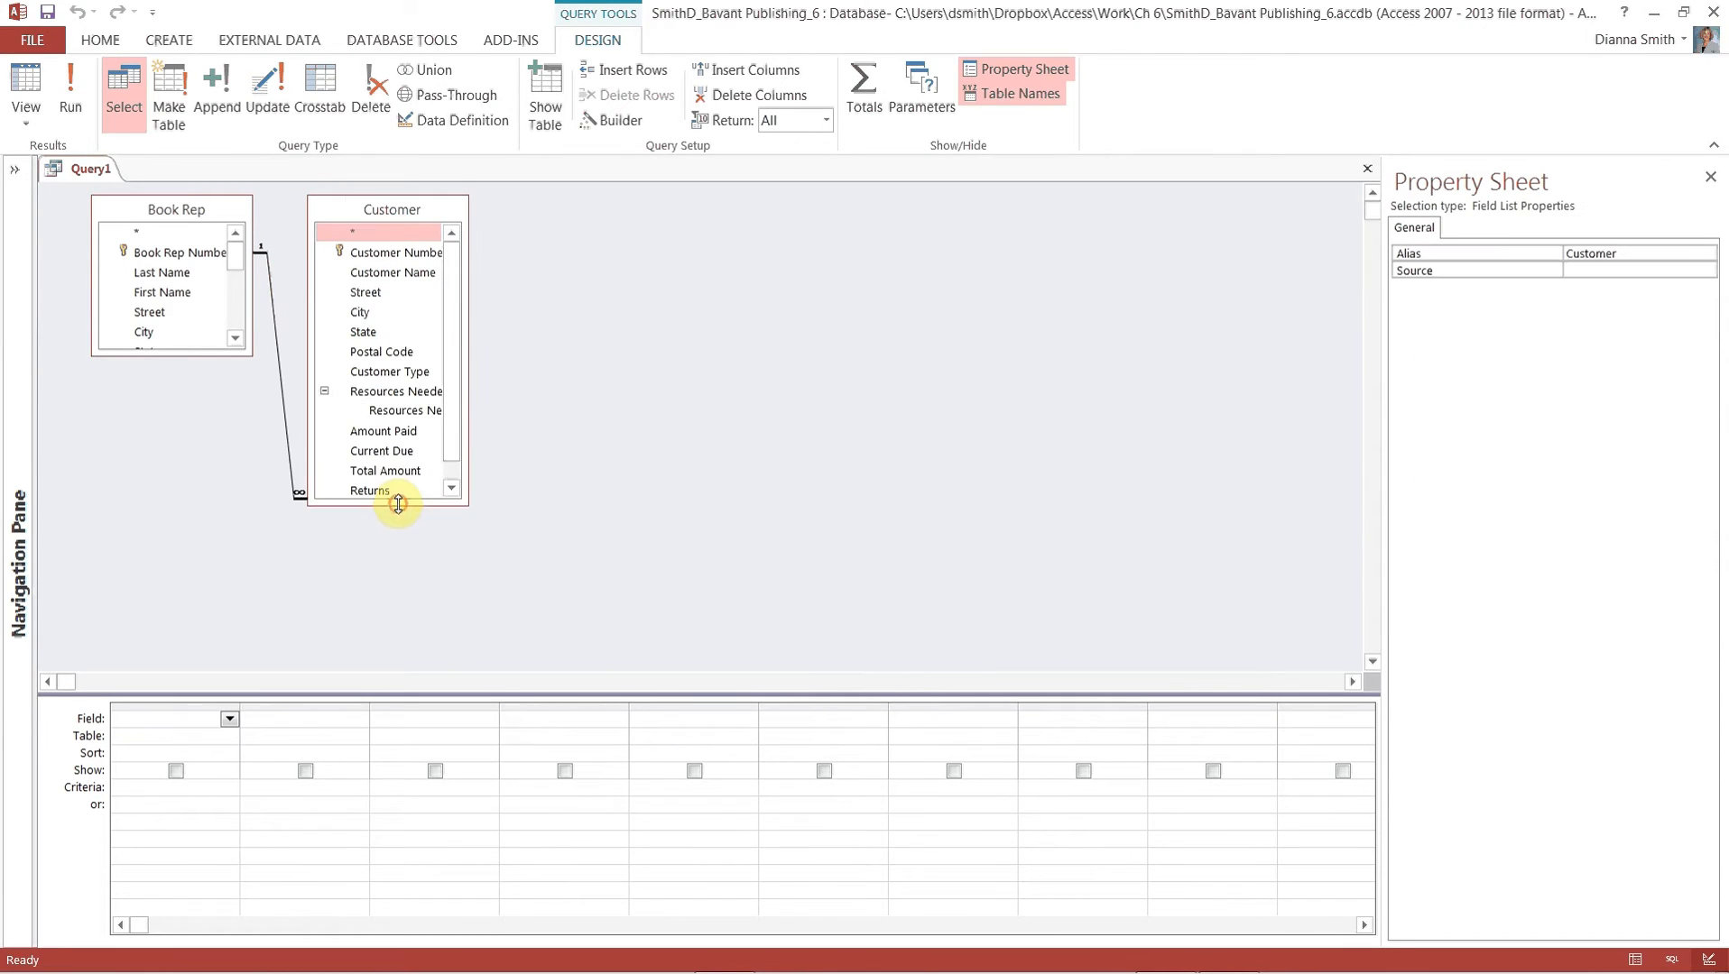
left_click_drag(203, 355, 141, 663)
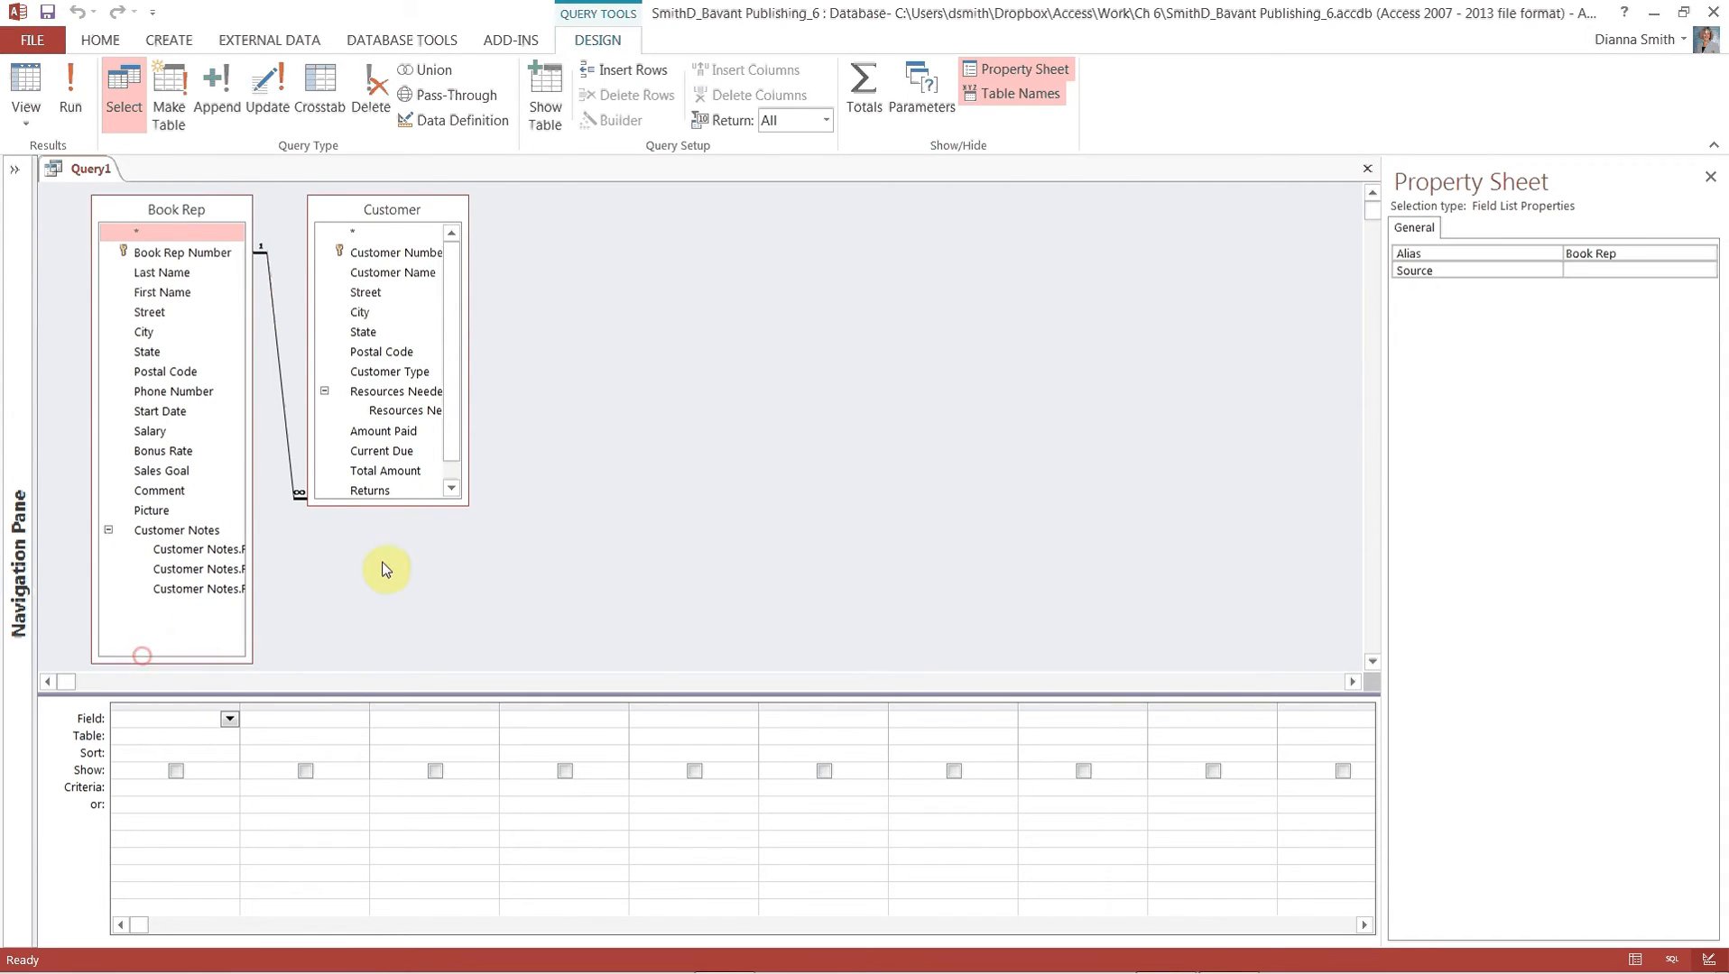
left_click_drag(407, 504, 390, 591)
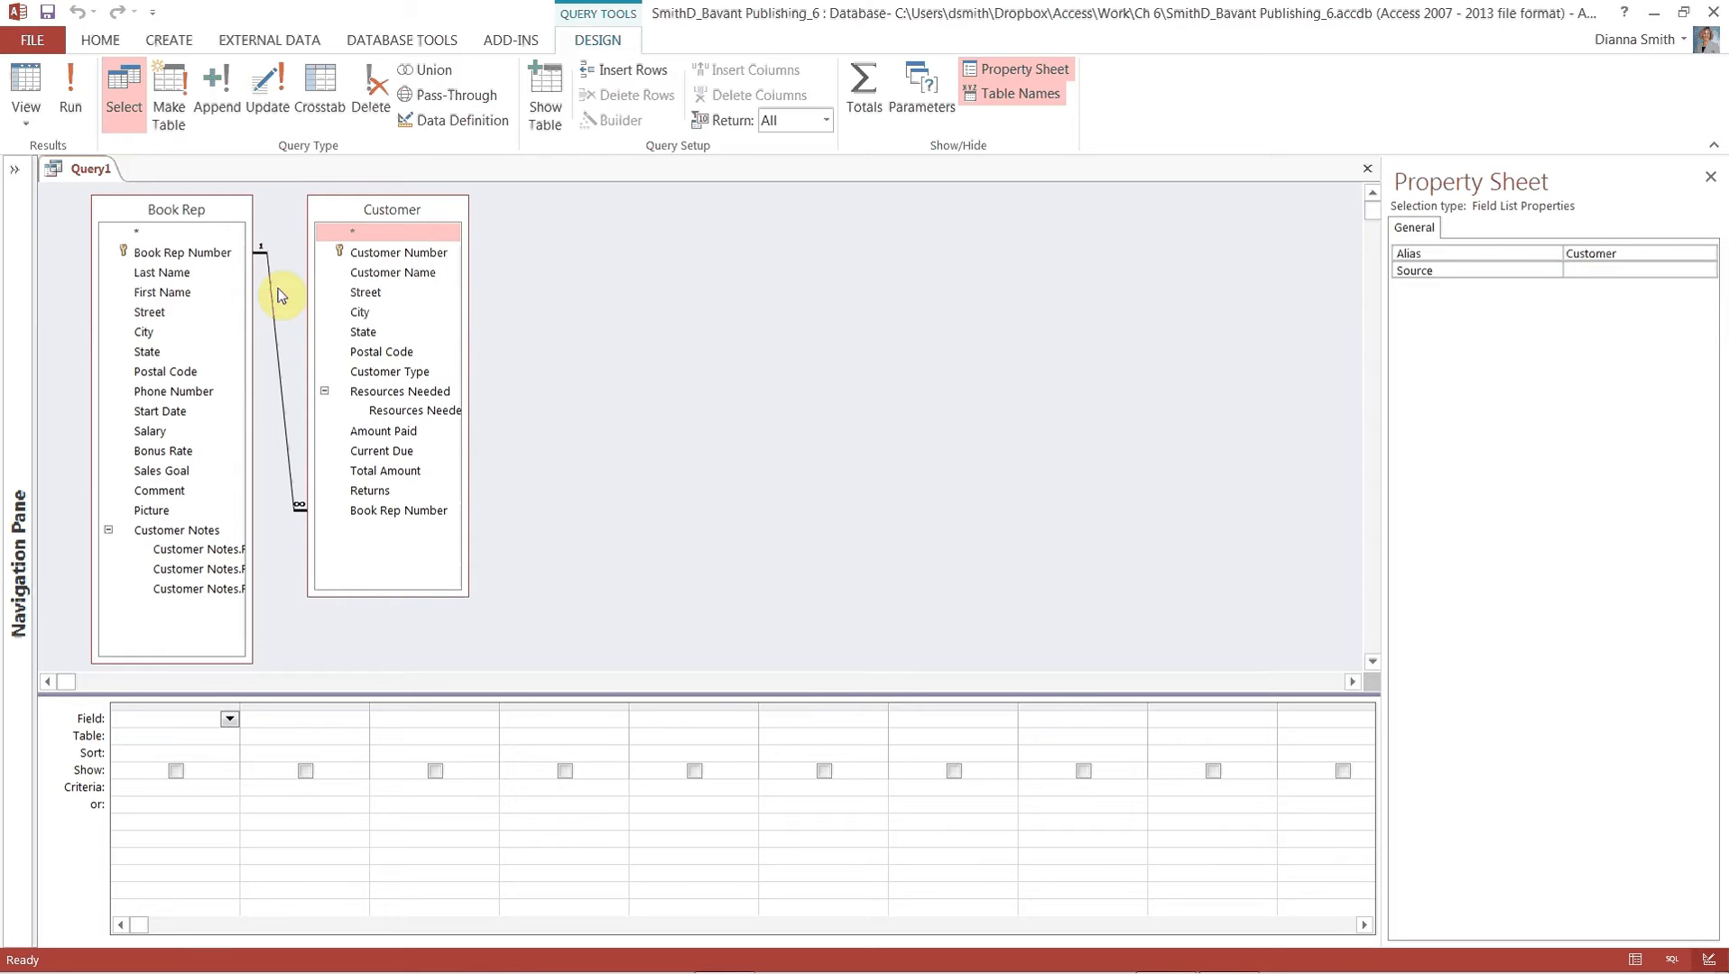
Add Book Rep Number, First Name and Last Name from the Book Rep table to the query grid, in that order.
double_click(201, 256)
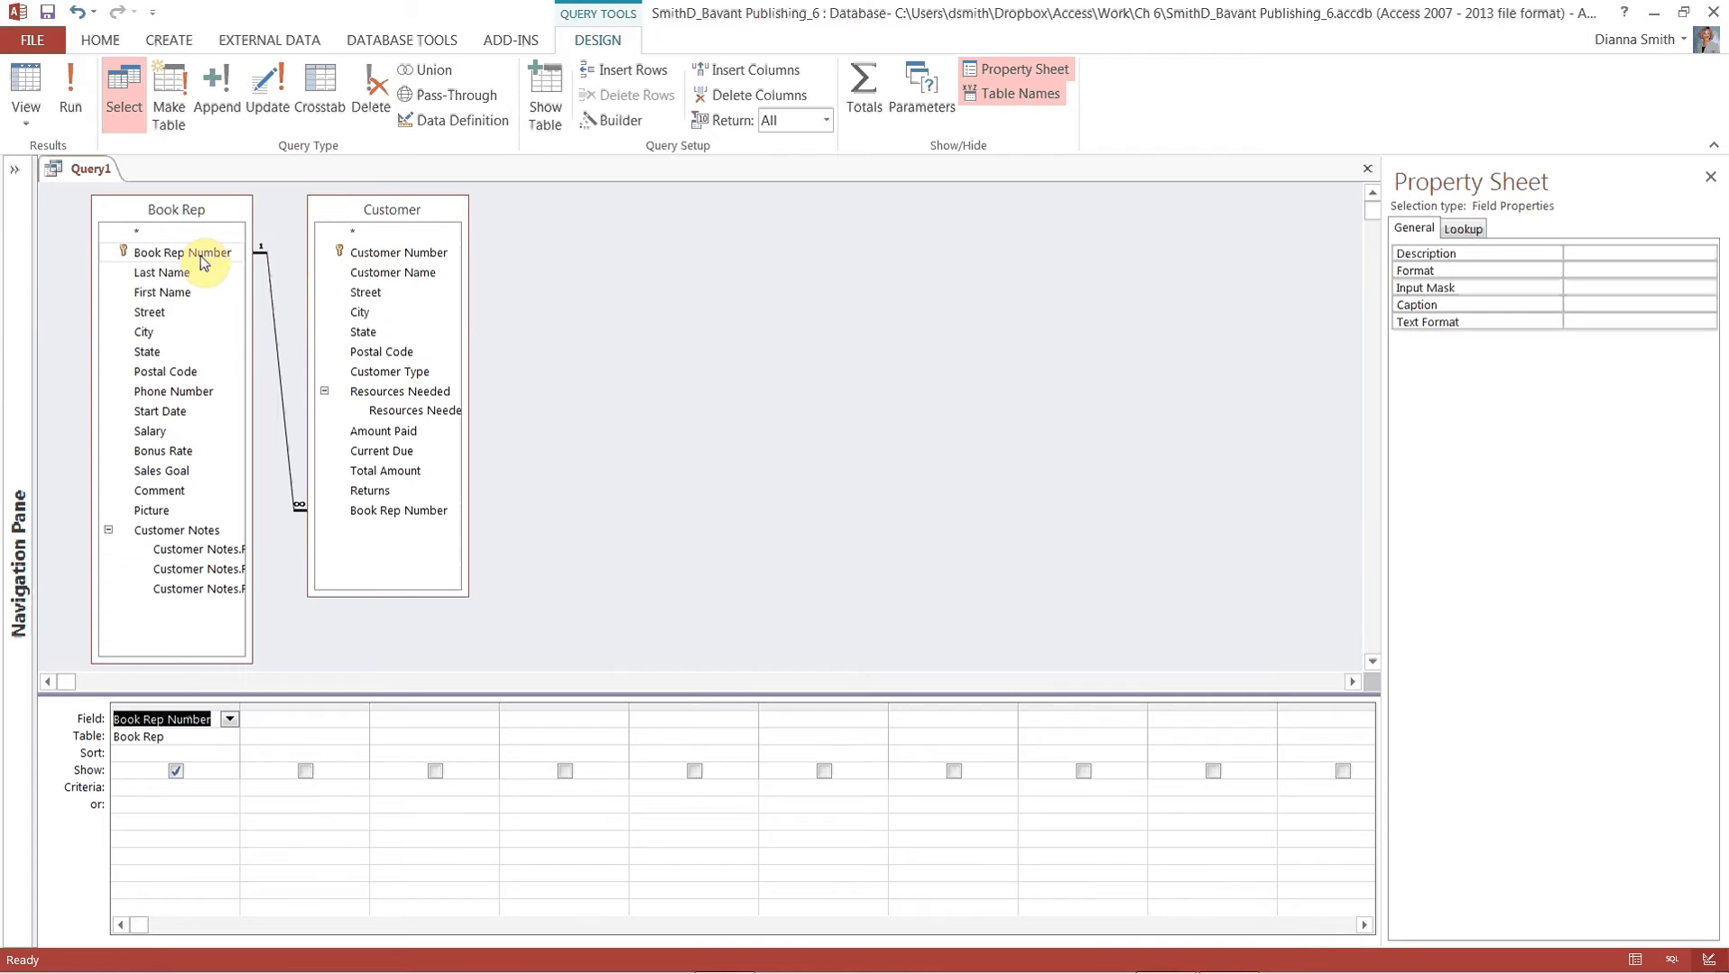
double_click(174, 294)
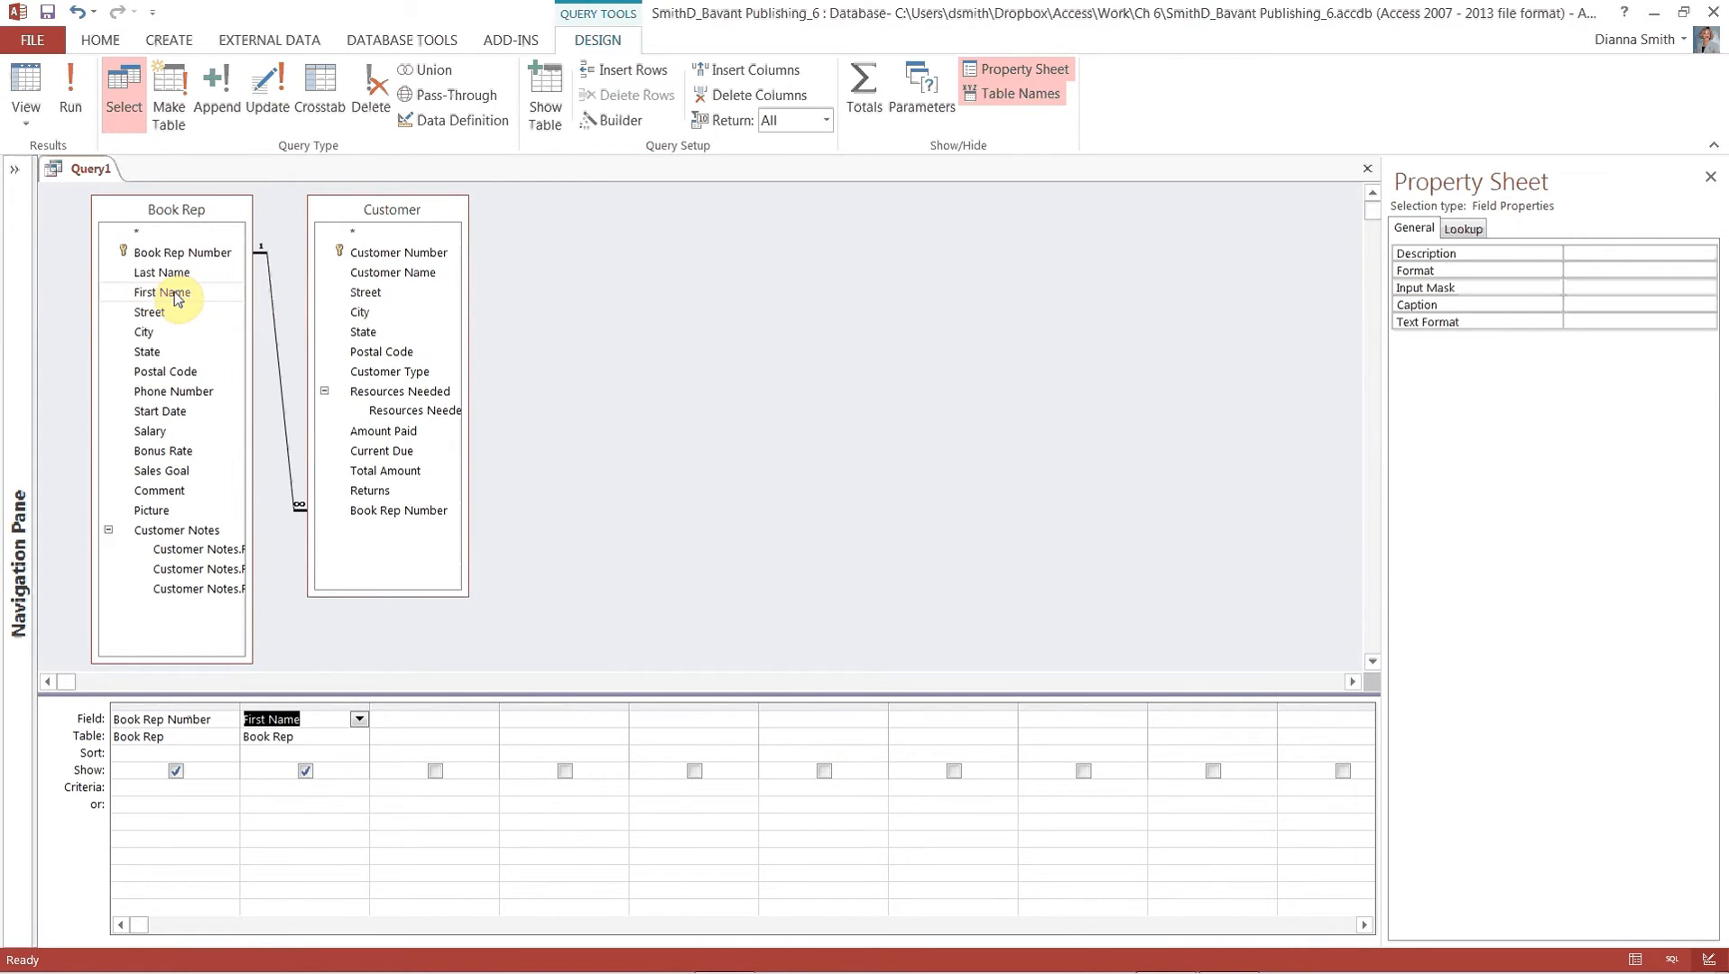
double_click(162, 273)
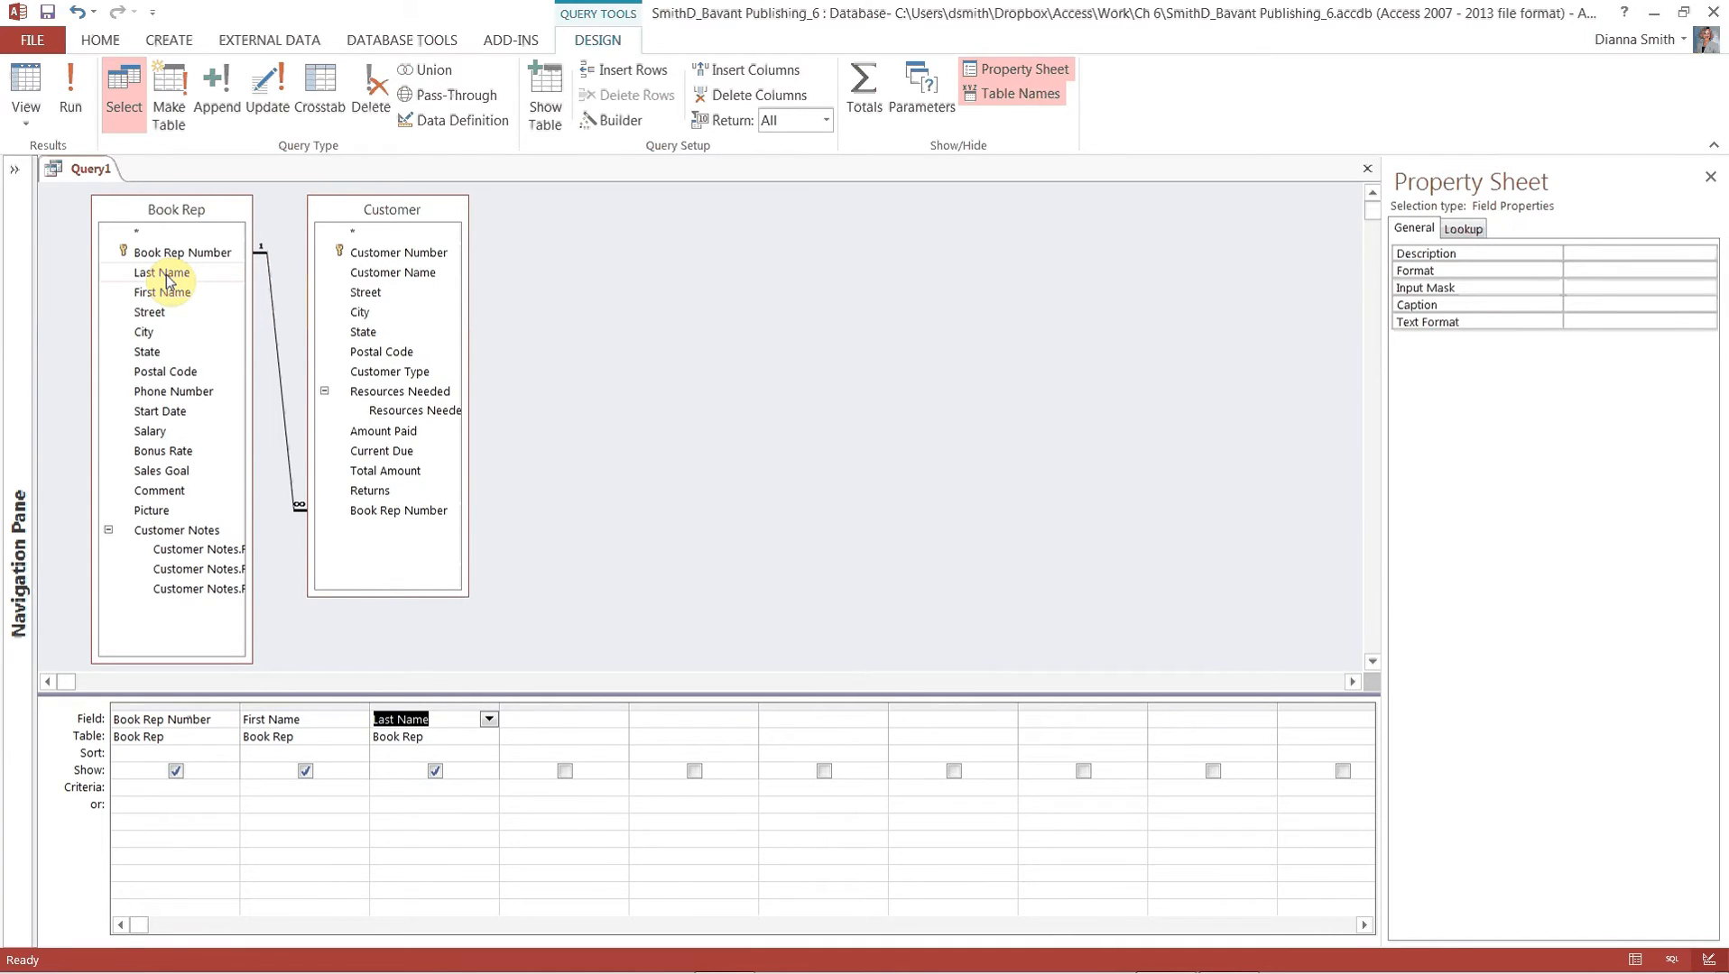
Add Customer Number, Customer Name, Street, City, State and Postal Code from the Customer table to the query grid.
double_click(388, 254)
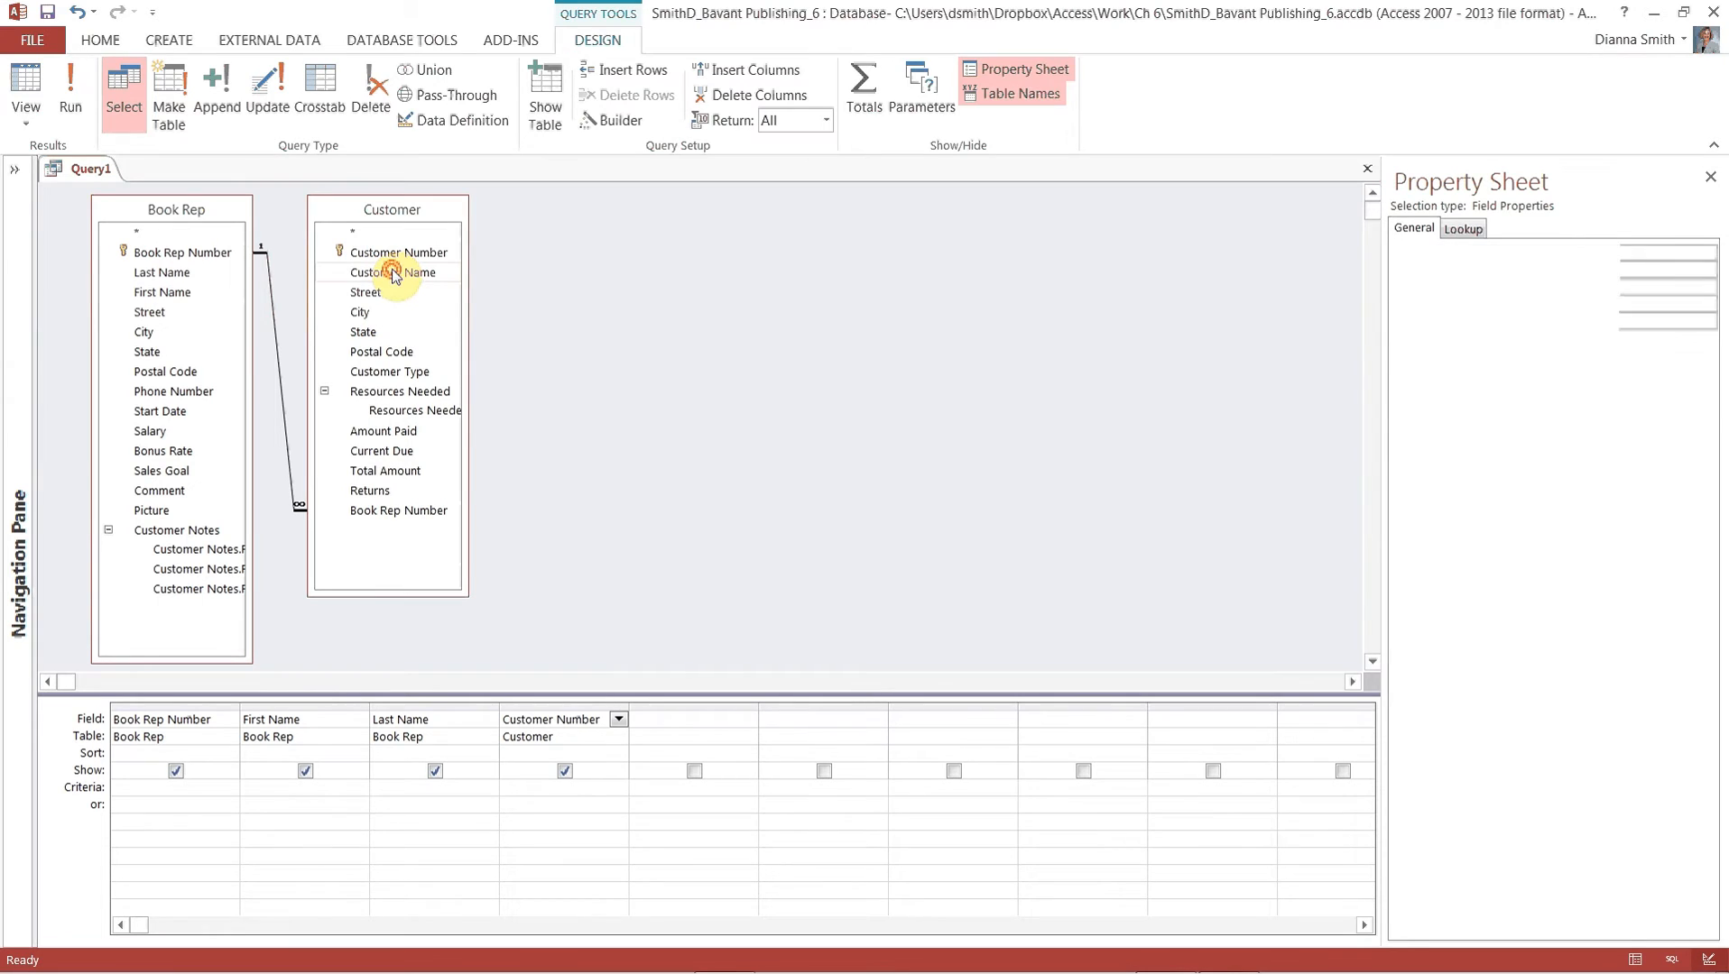
double_click(394, 273)
double_click(380, 294)
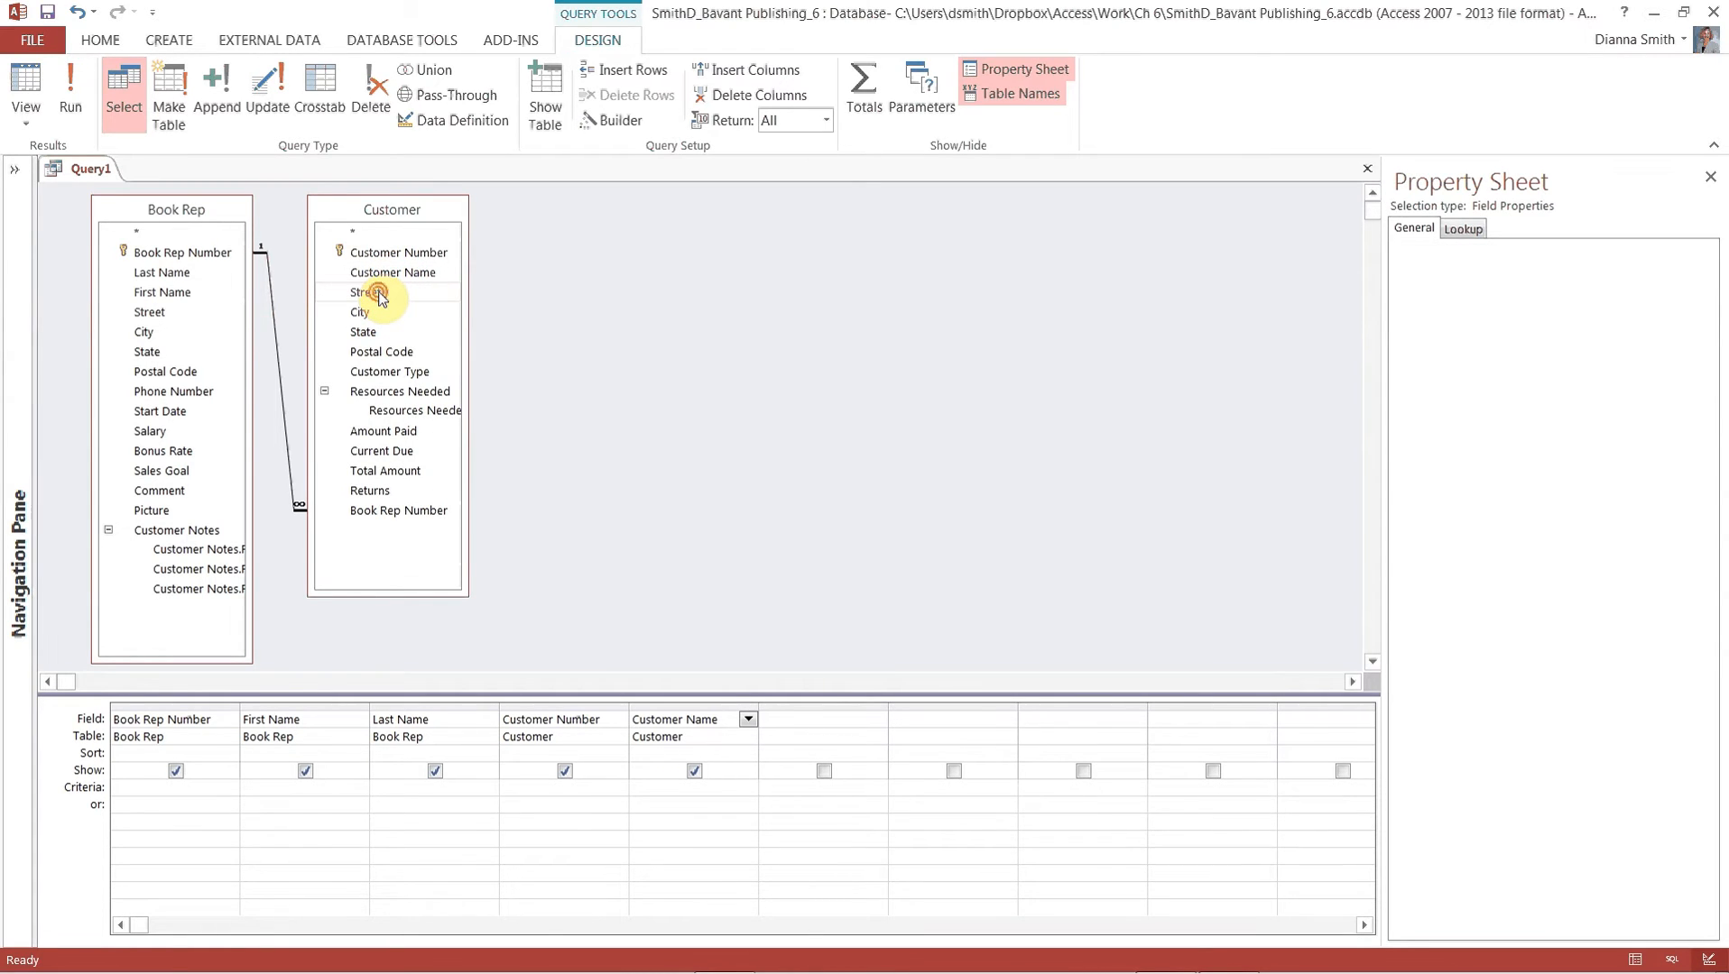
left_click(371, 316)
double_click(371, 314)
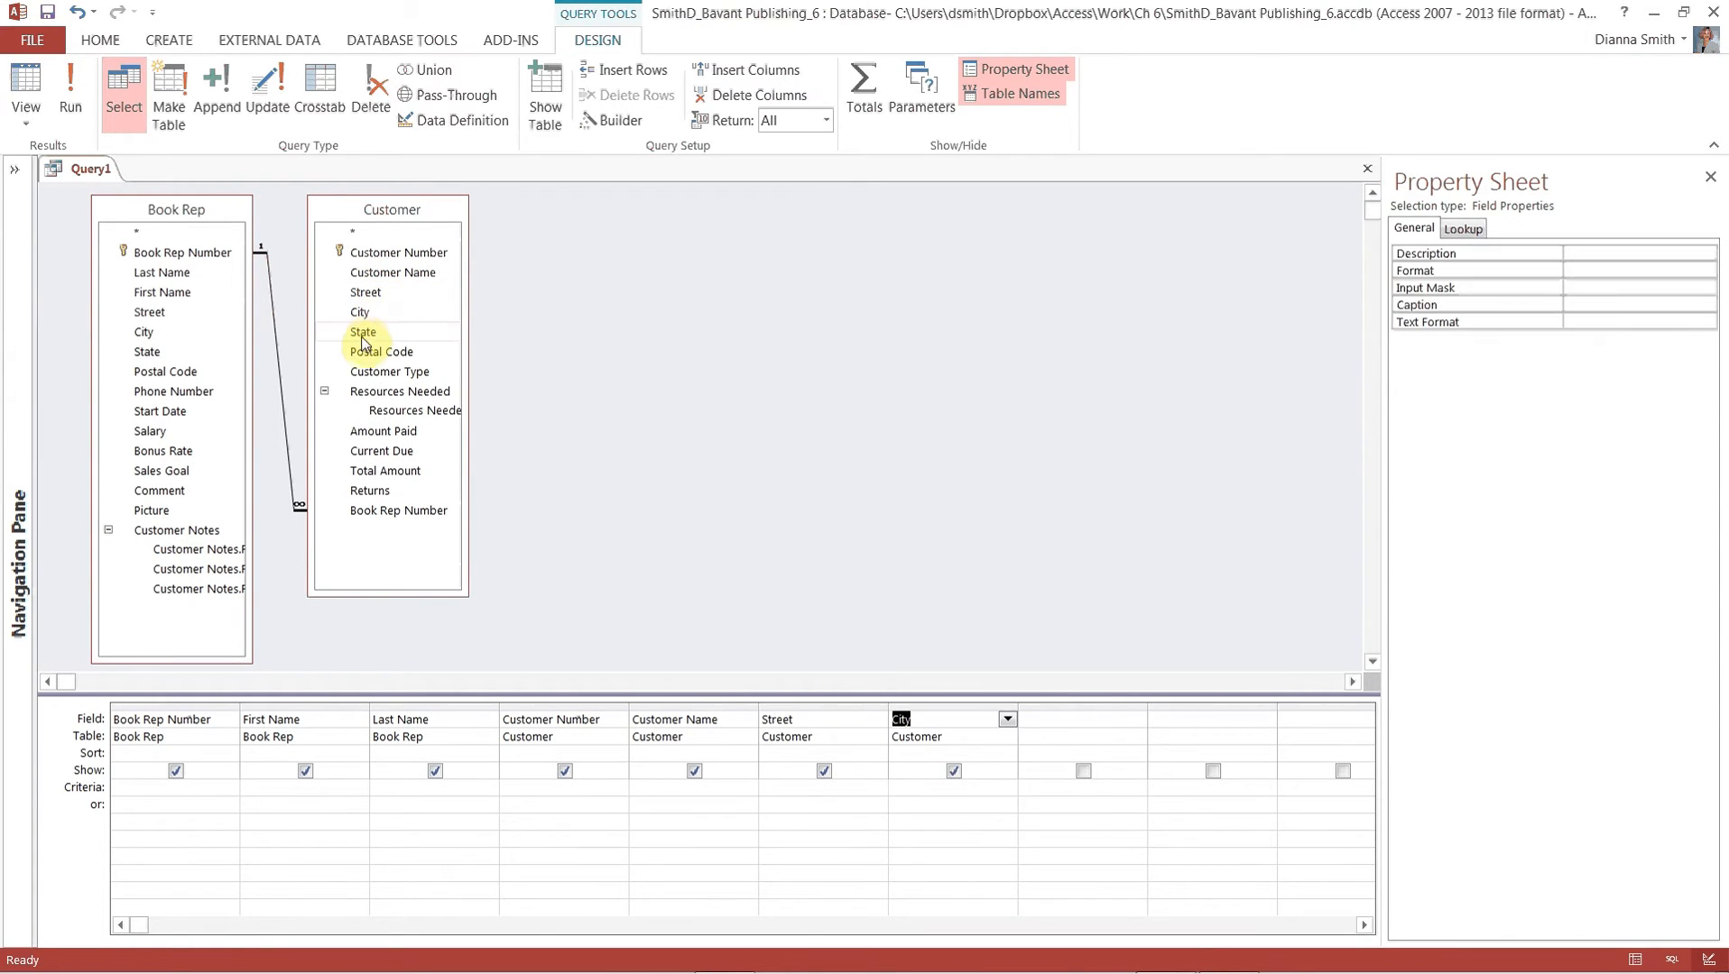
double_click(363, 335)
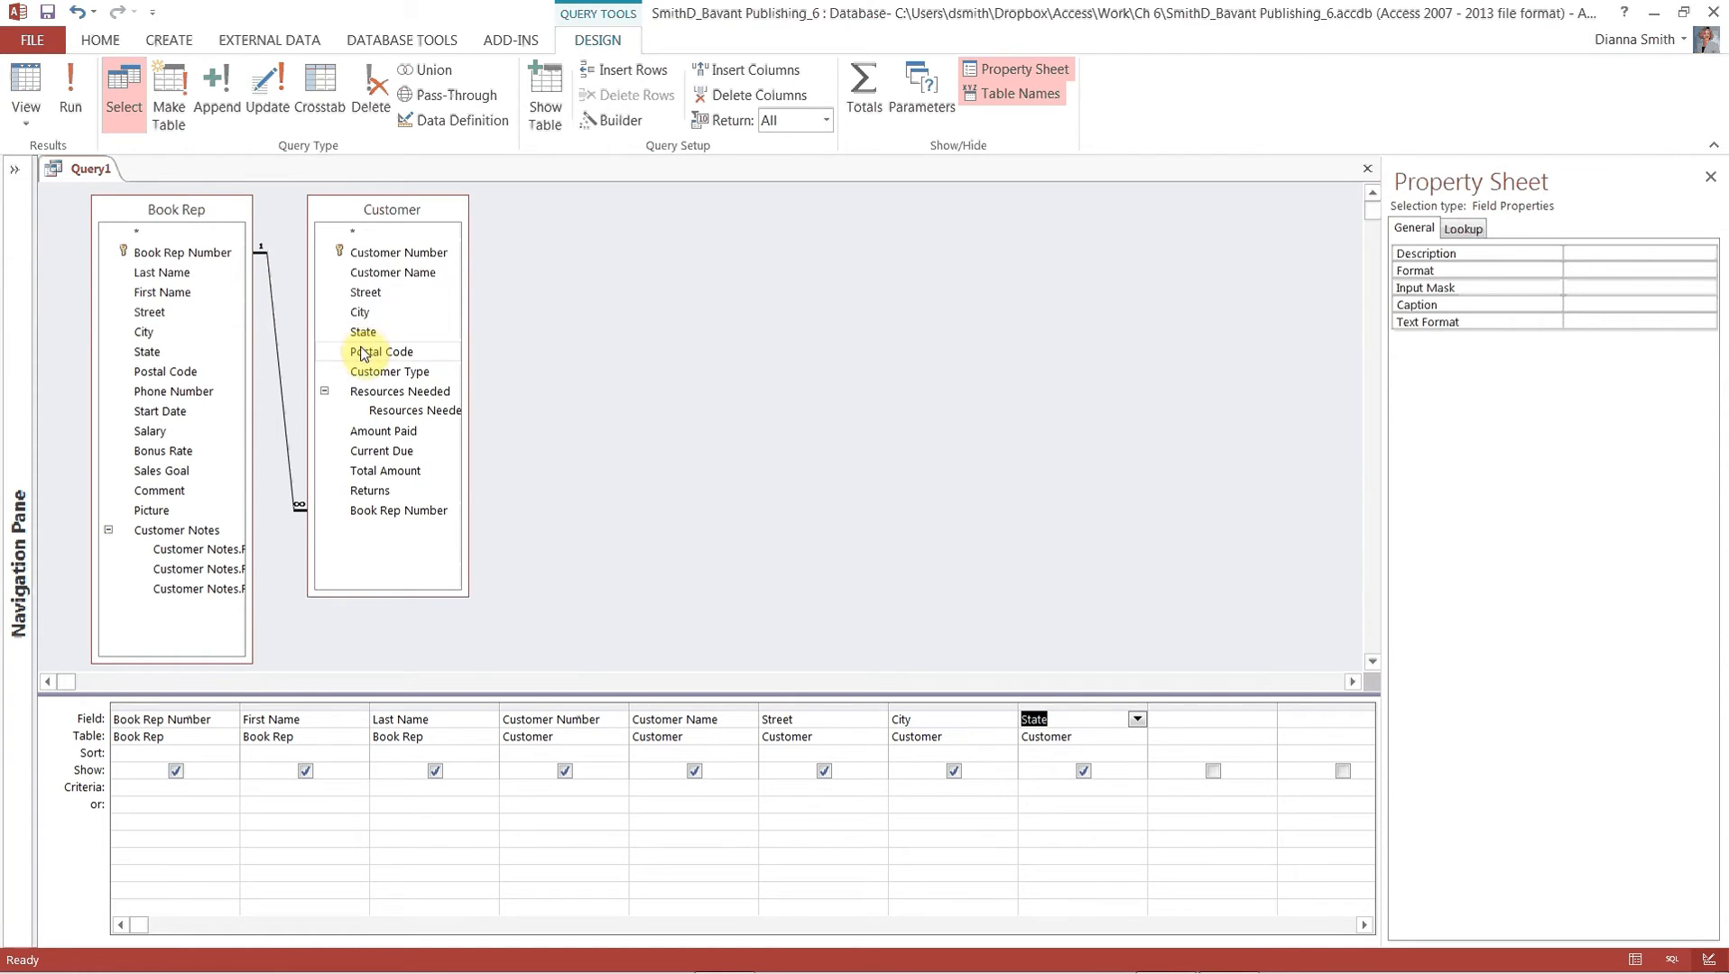
double_click(372, 356)
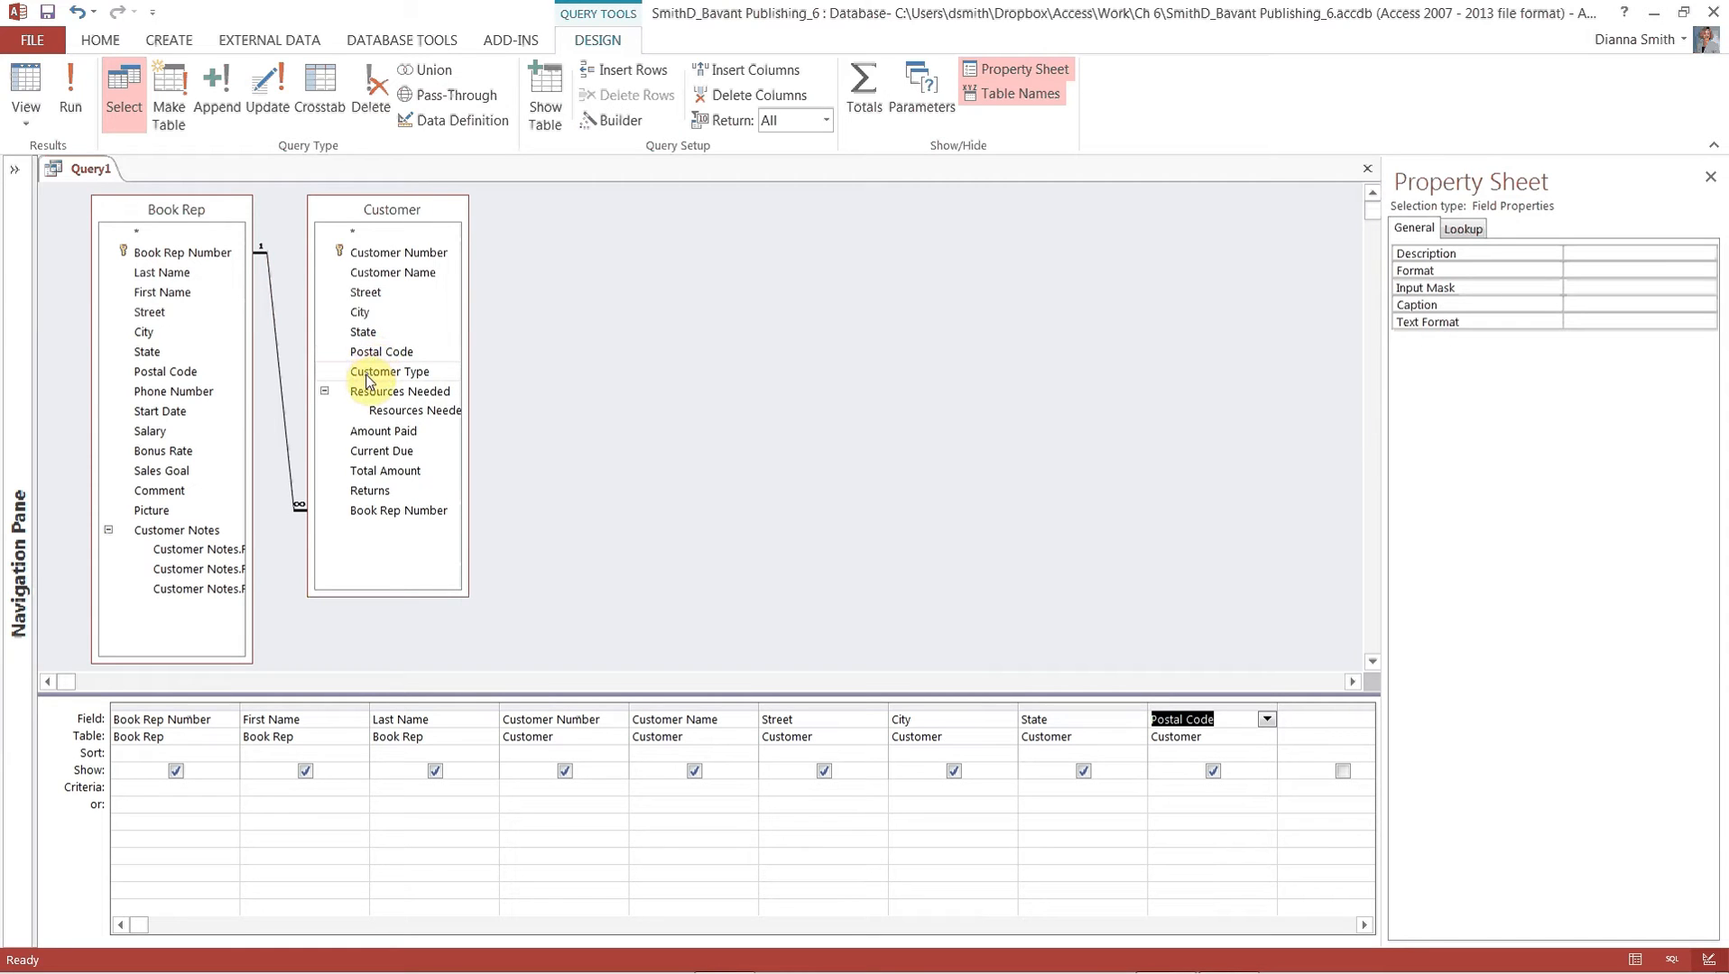
Add Customer Type, Resources Needed, Amount Paid and Current Due from the Customer table to the query grid.
double_click(368, 379)
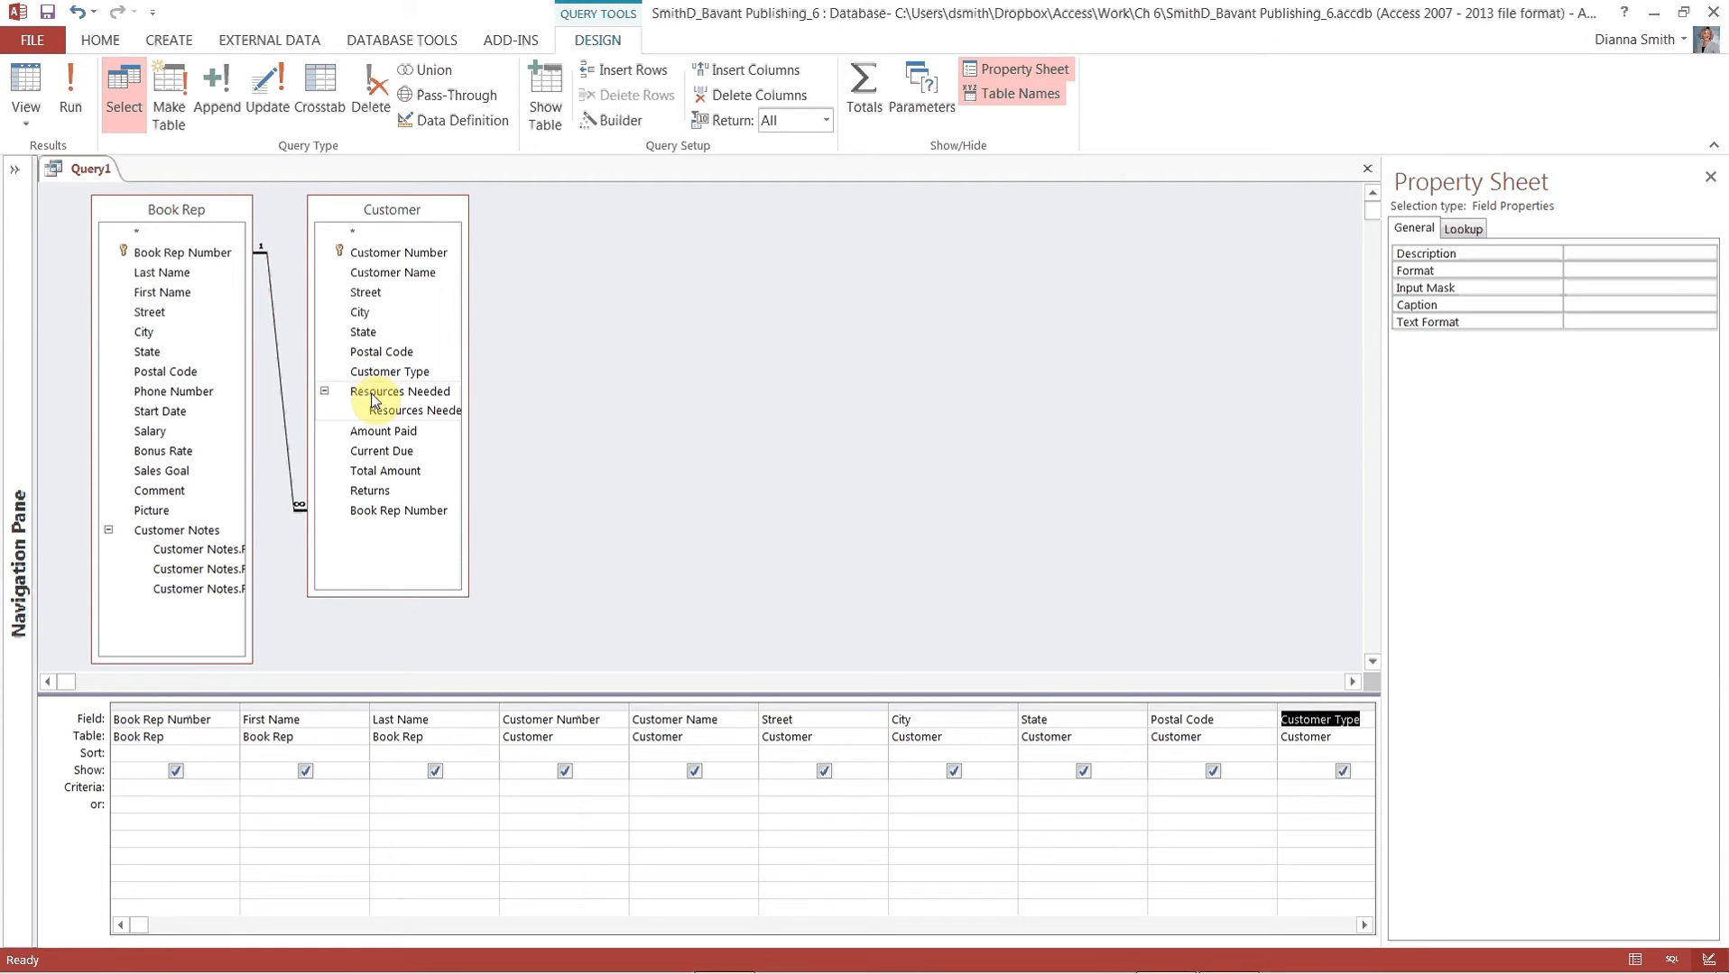
left_click(375, 394)
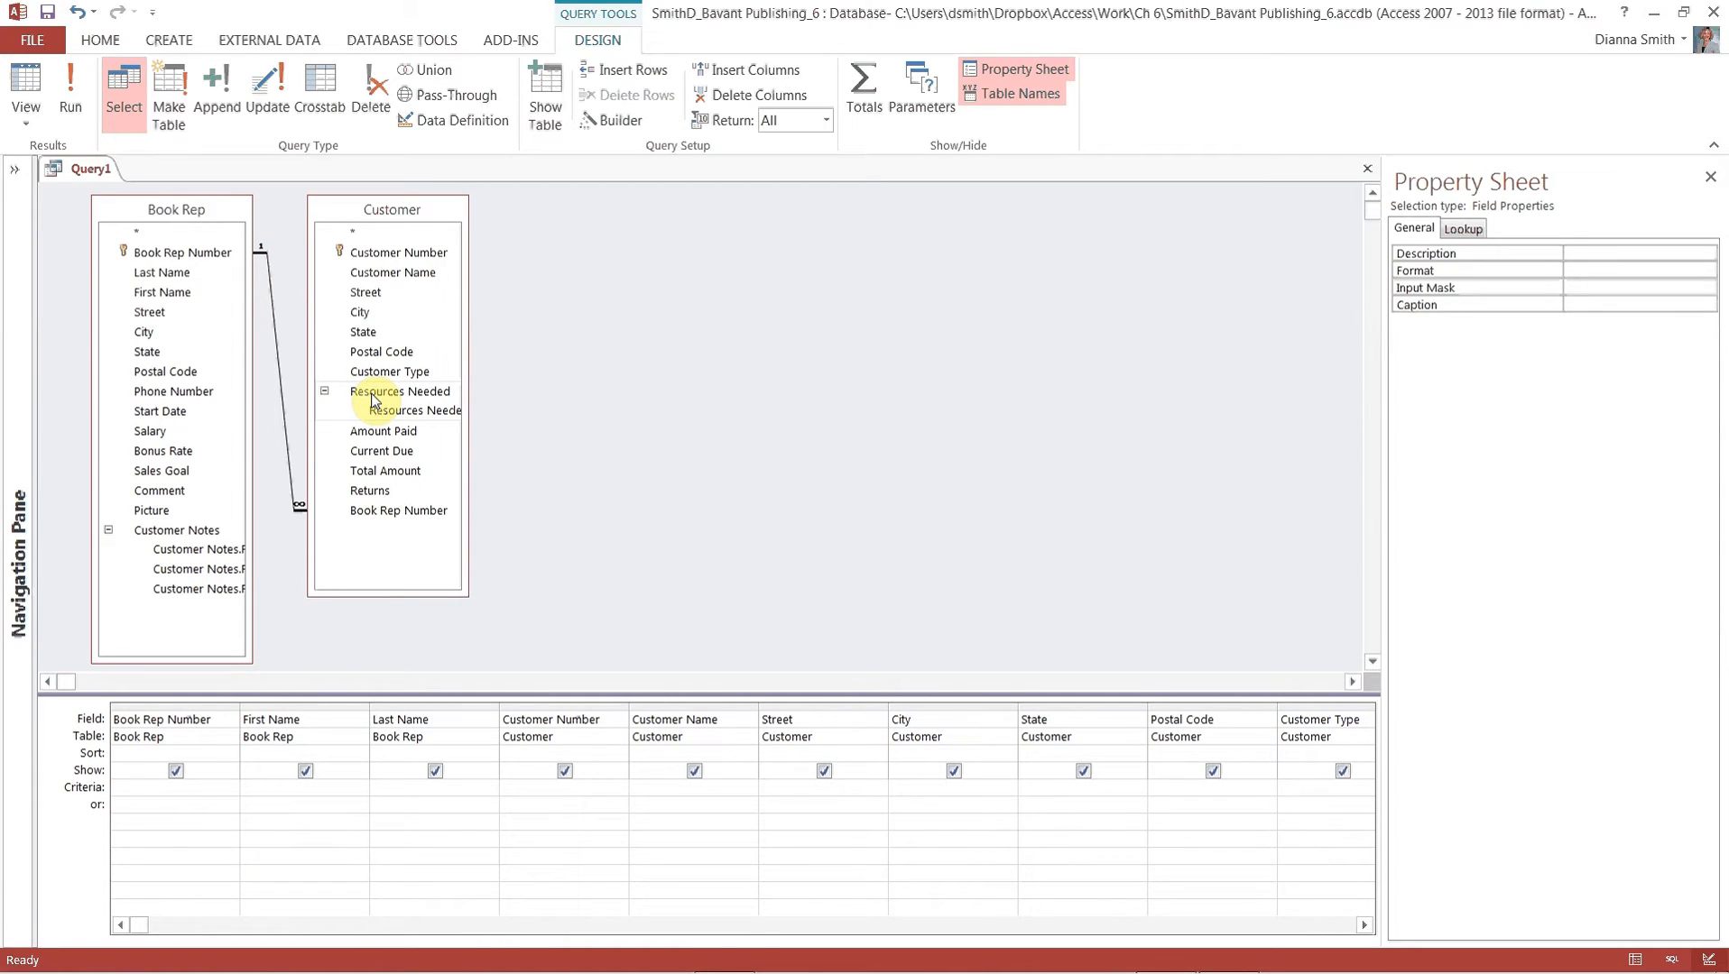
left_click(386, 437)
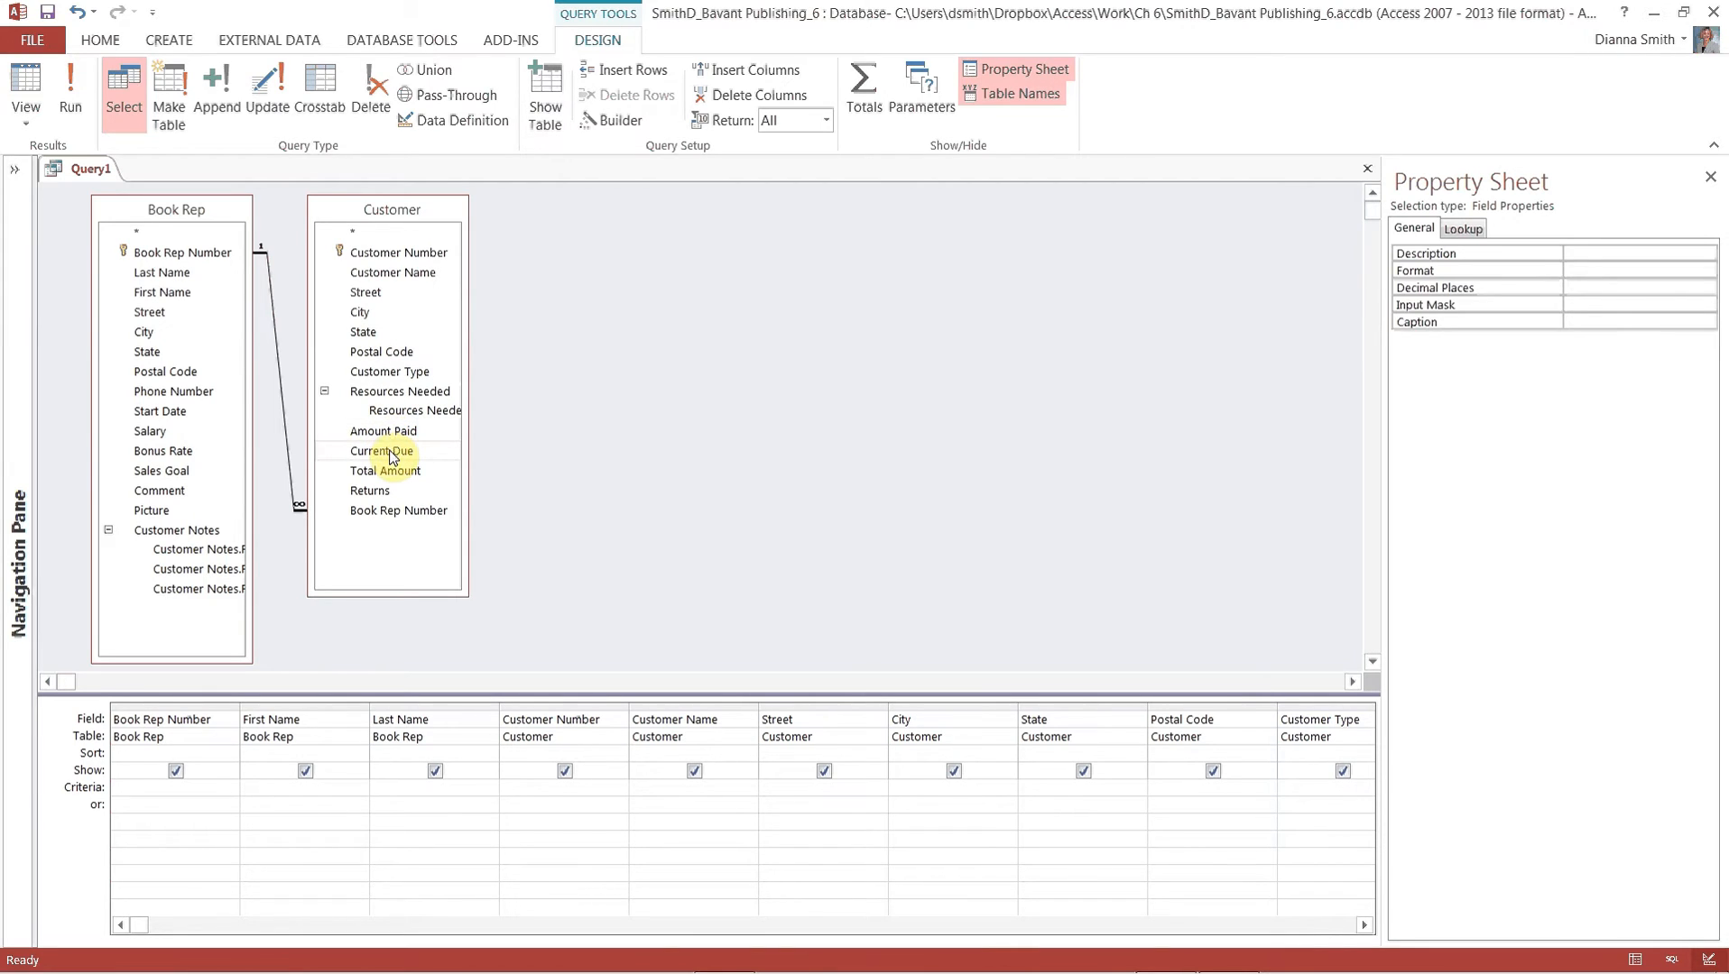
left_click(392, 456)
Display the query in Datasheet view and best-fit the width of all its columns.
left_click(27, 91)
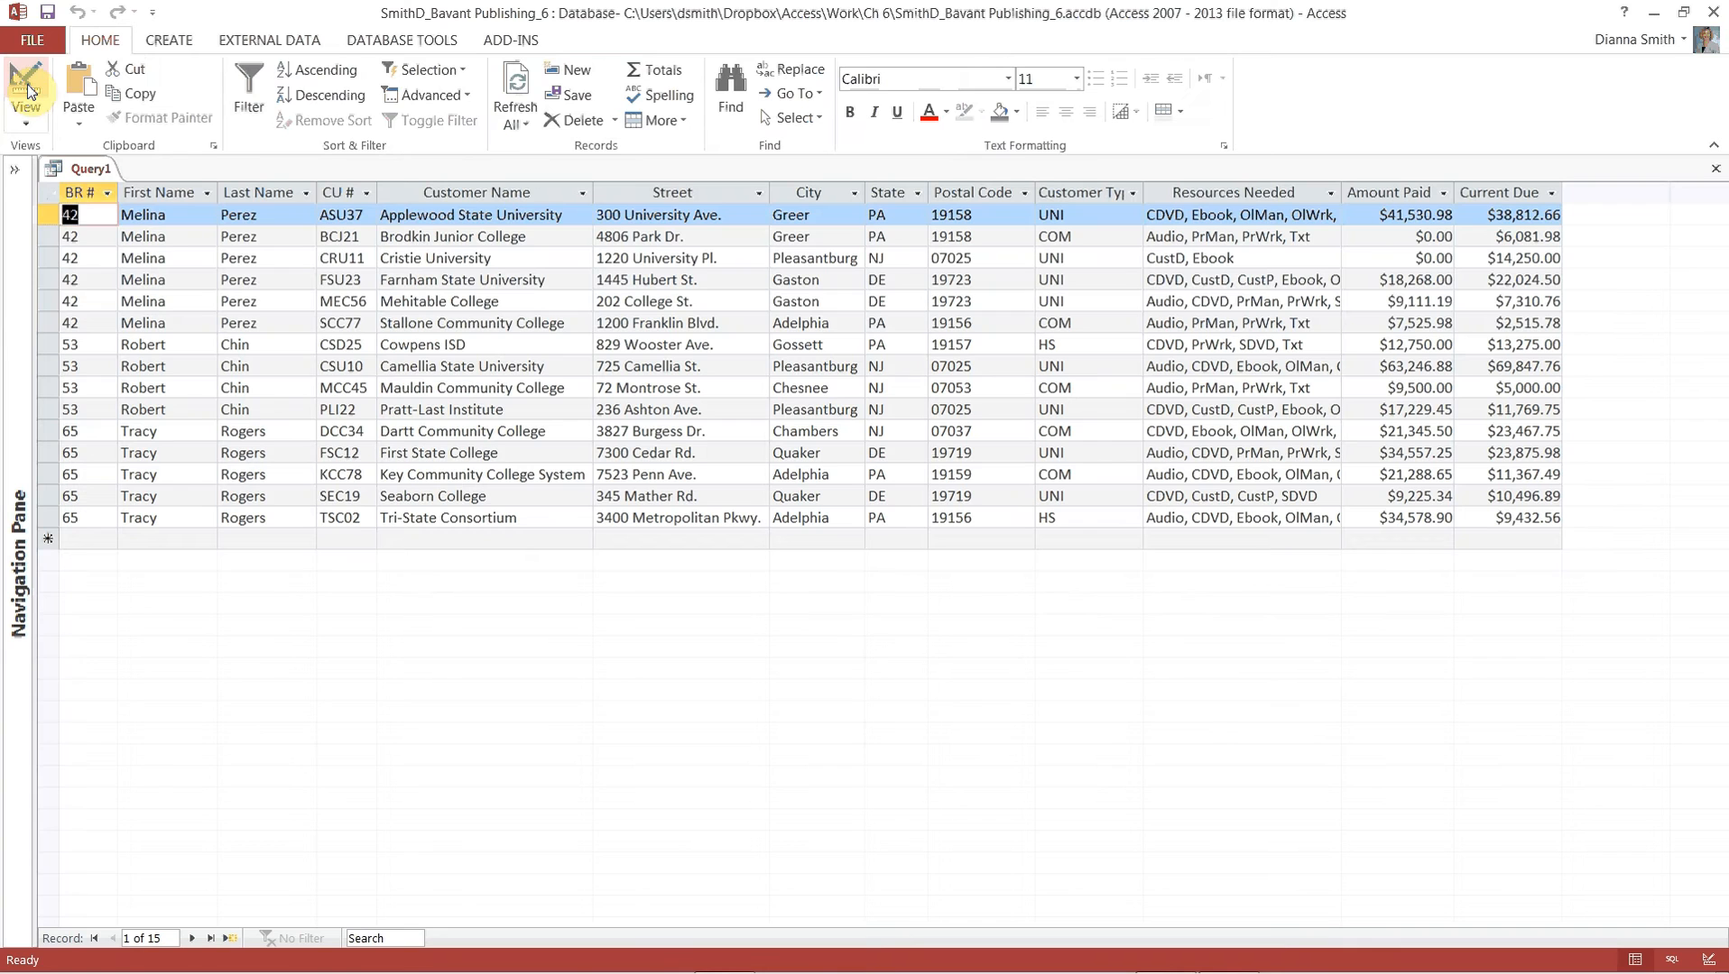
left_click(47, 194)
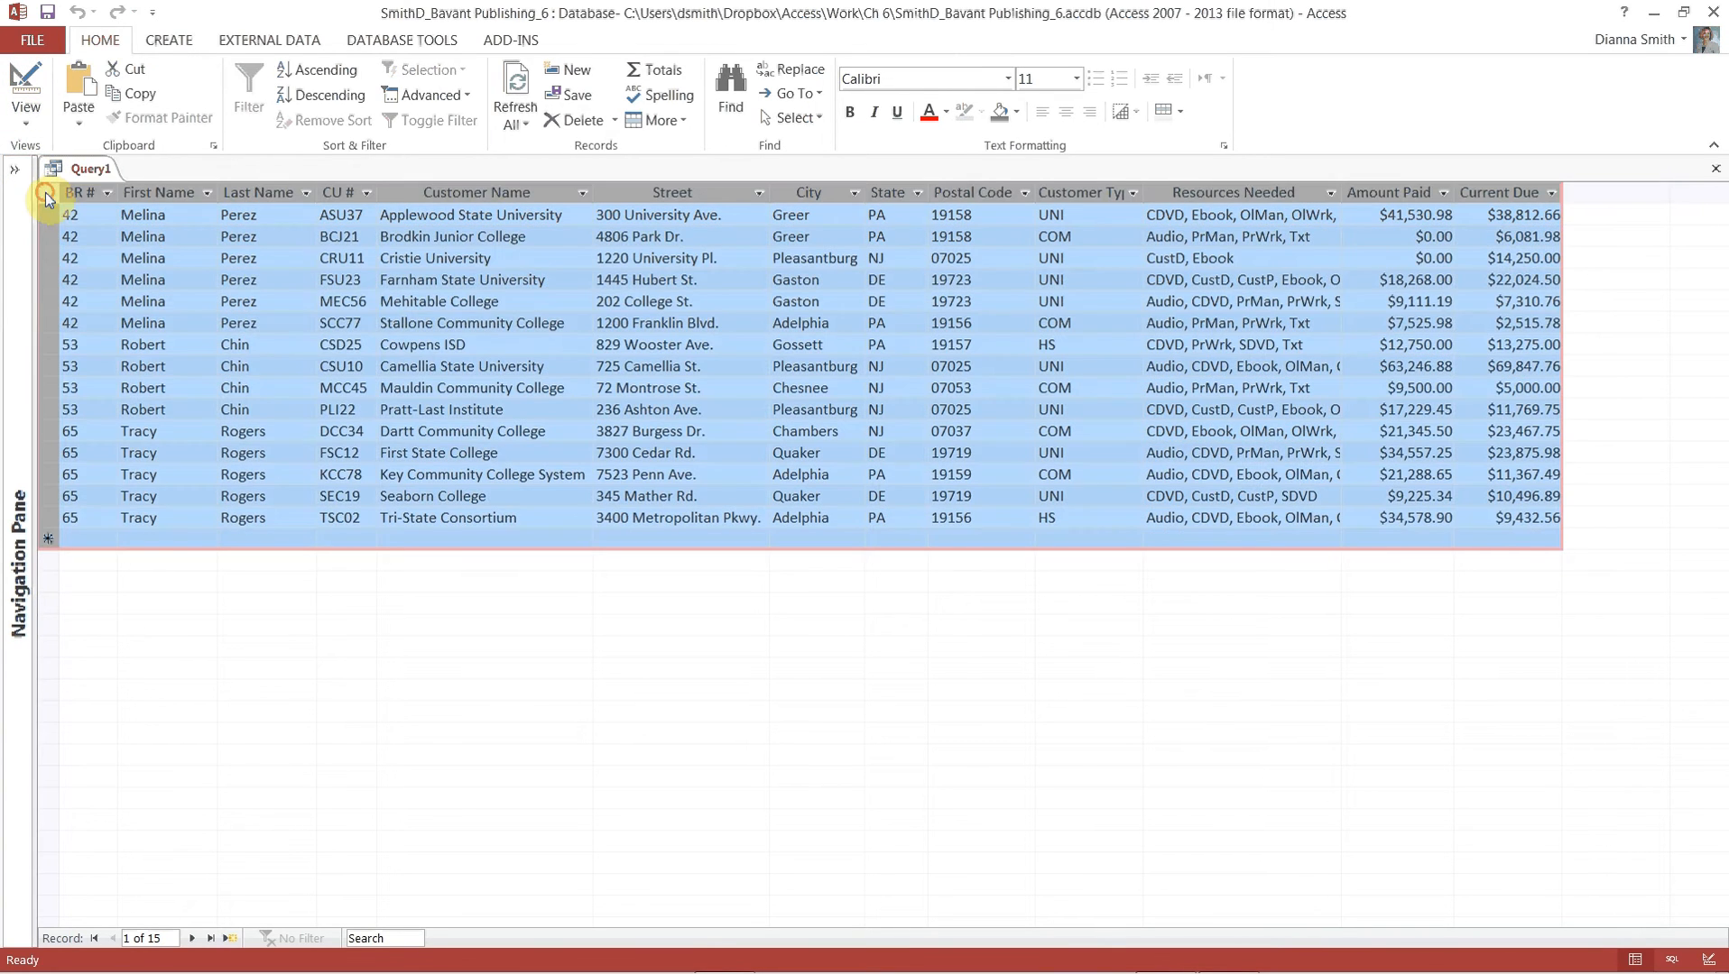
double_click(124, 189)
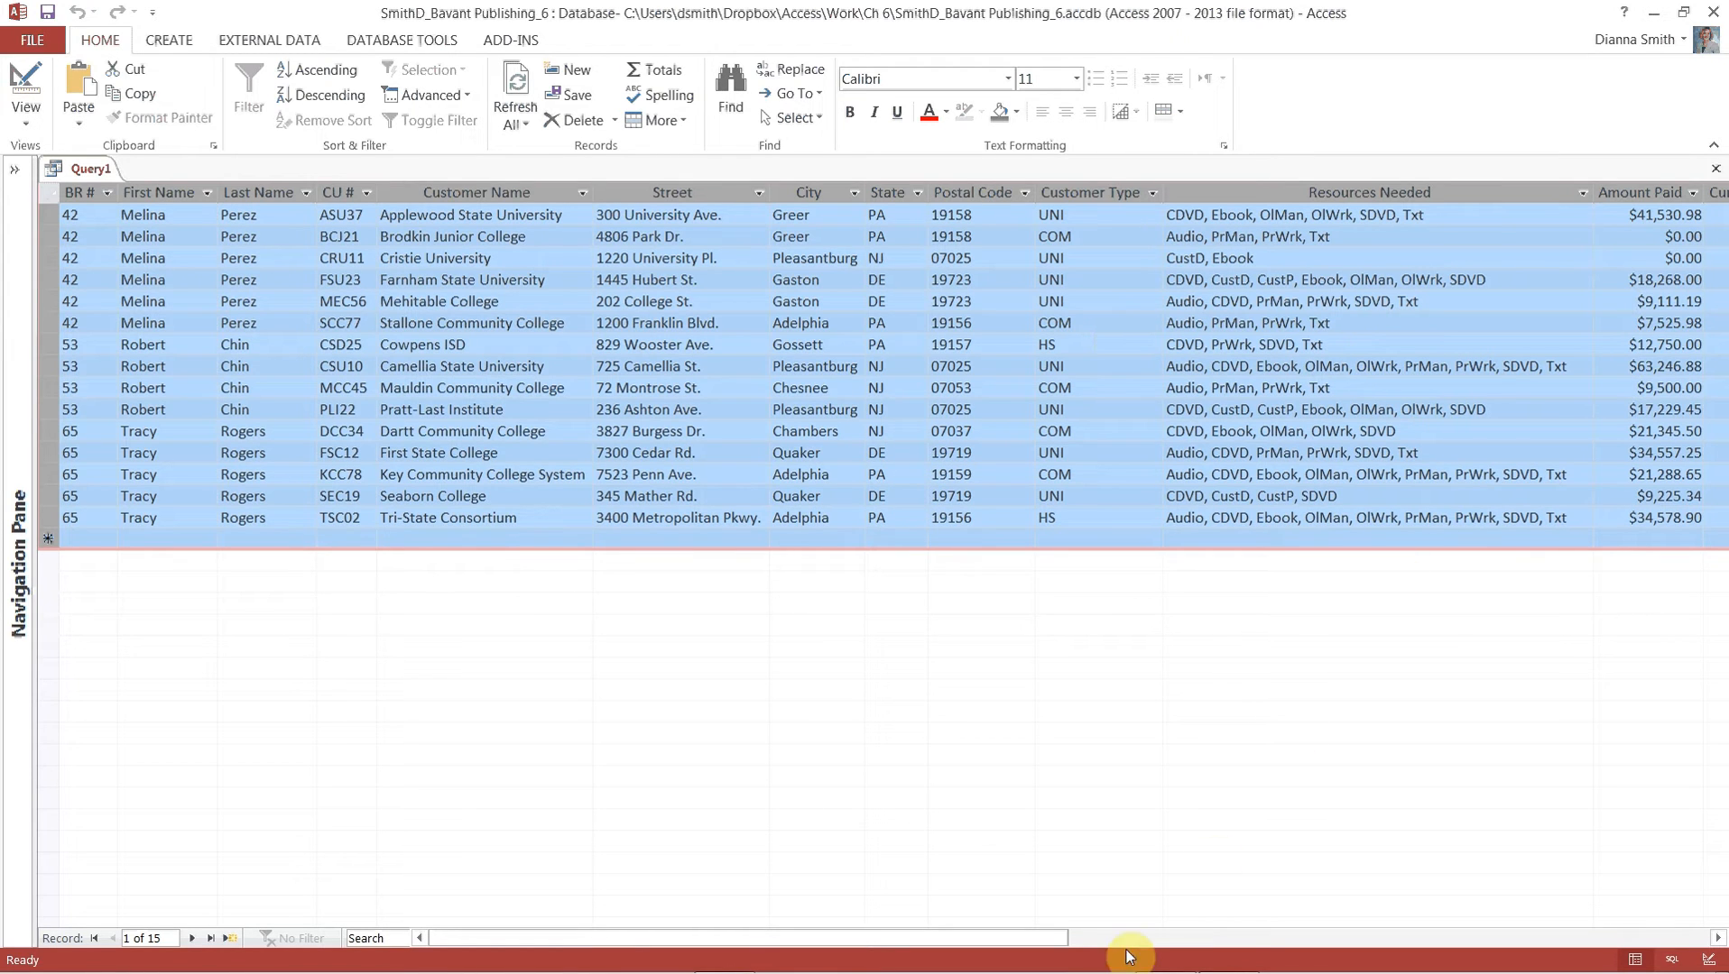
left_click_drag(1058, 945, 995, 950)
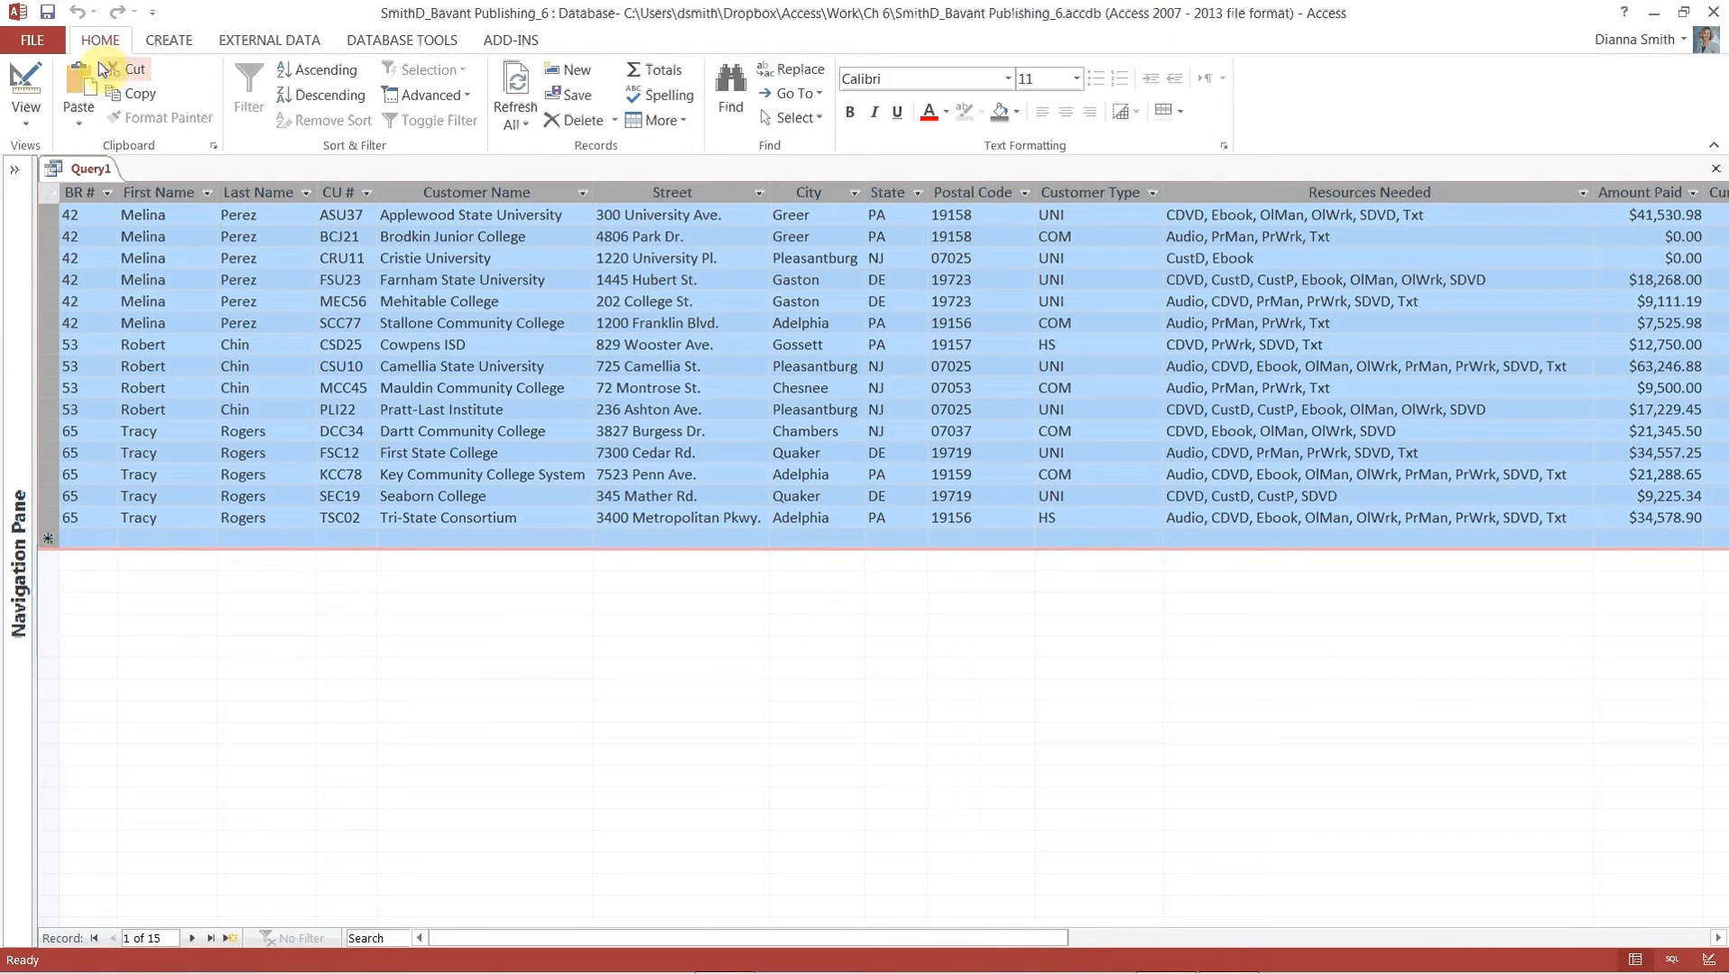
Save the query as Book Reps and Customers and close it.
left_click(47, 12)
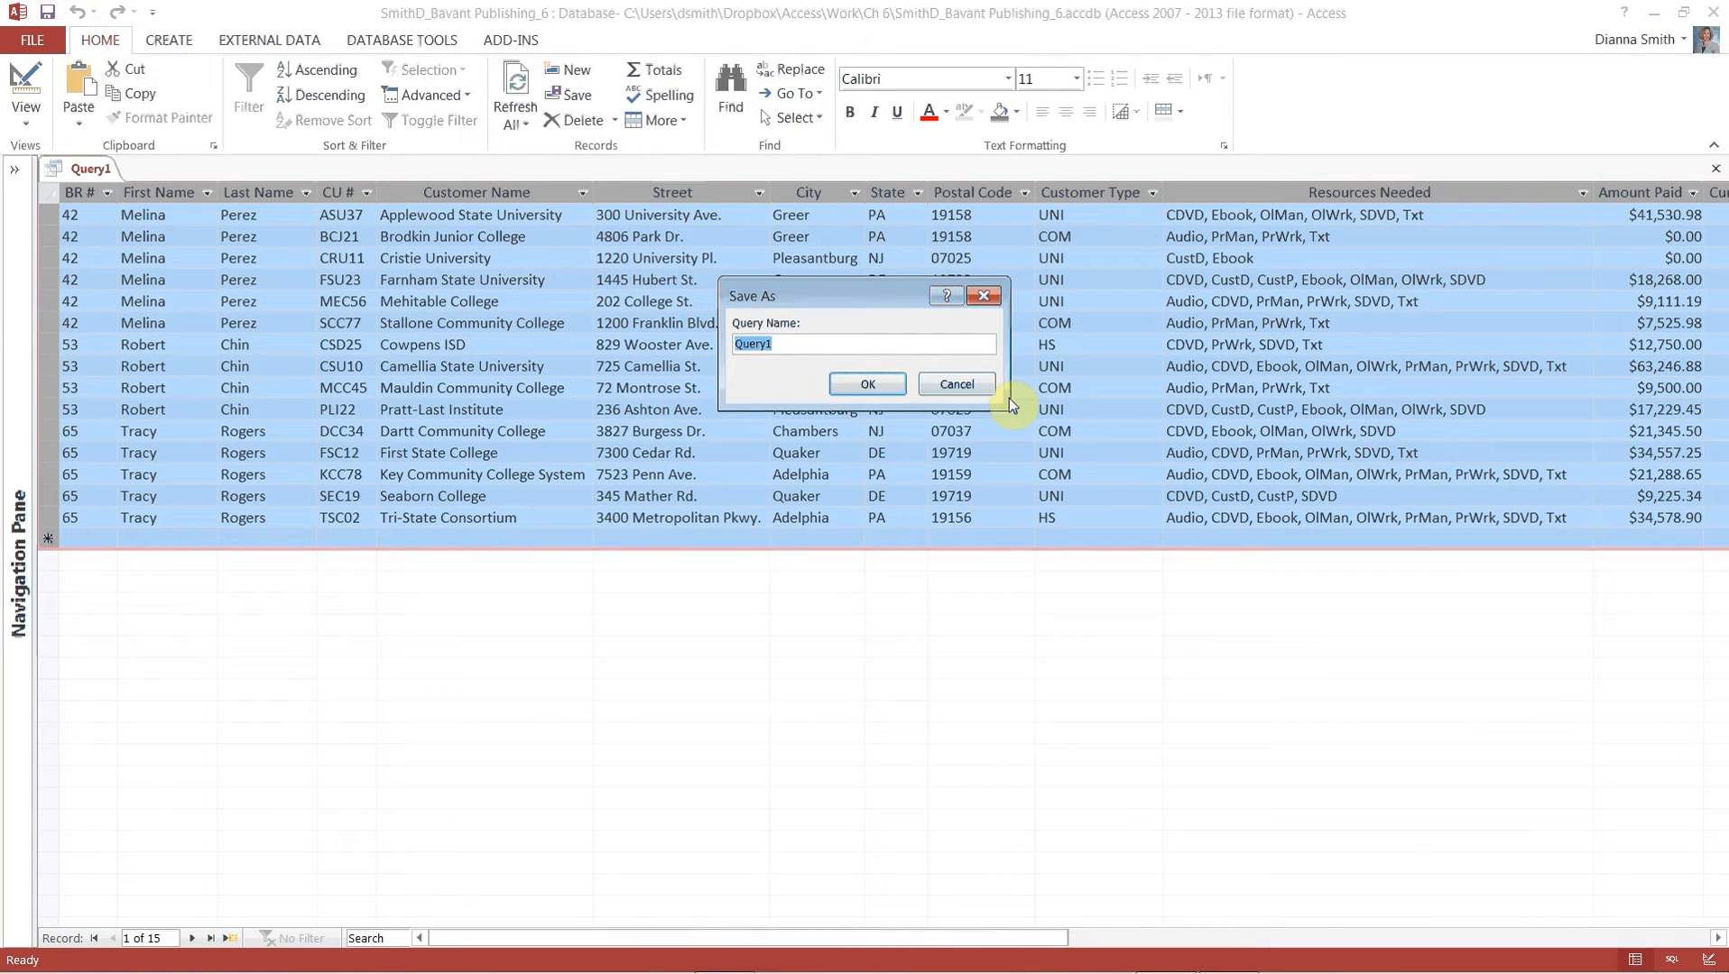
type("Book Reps and Customers")
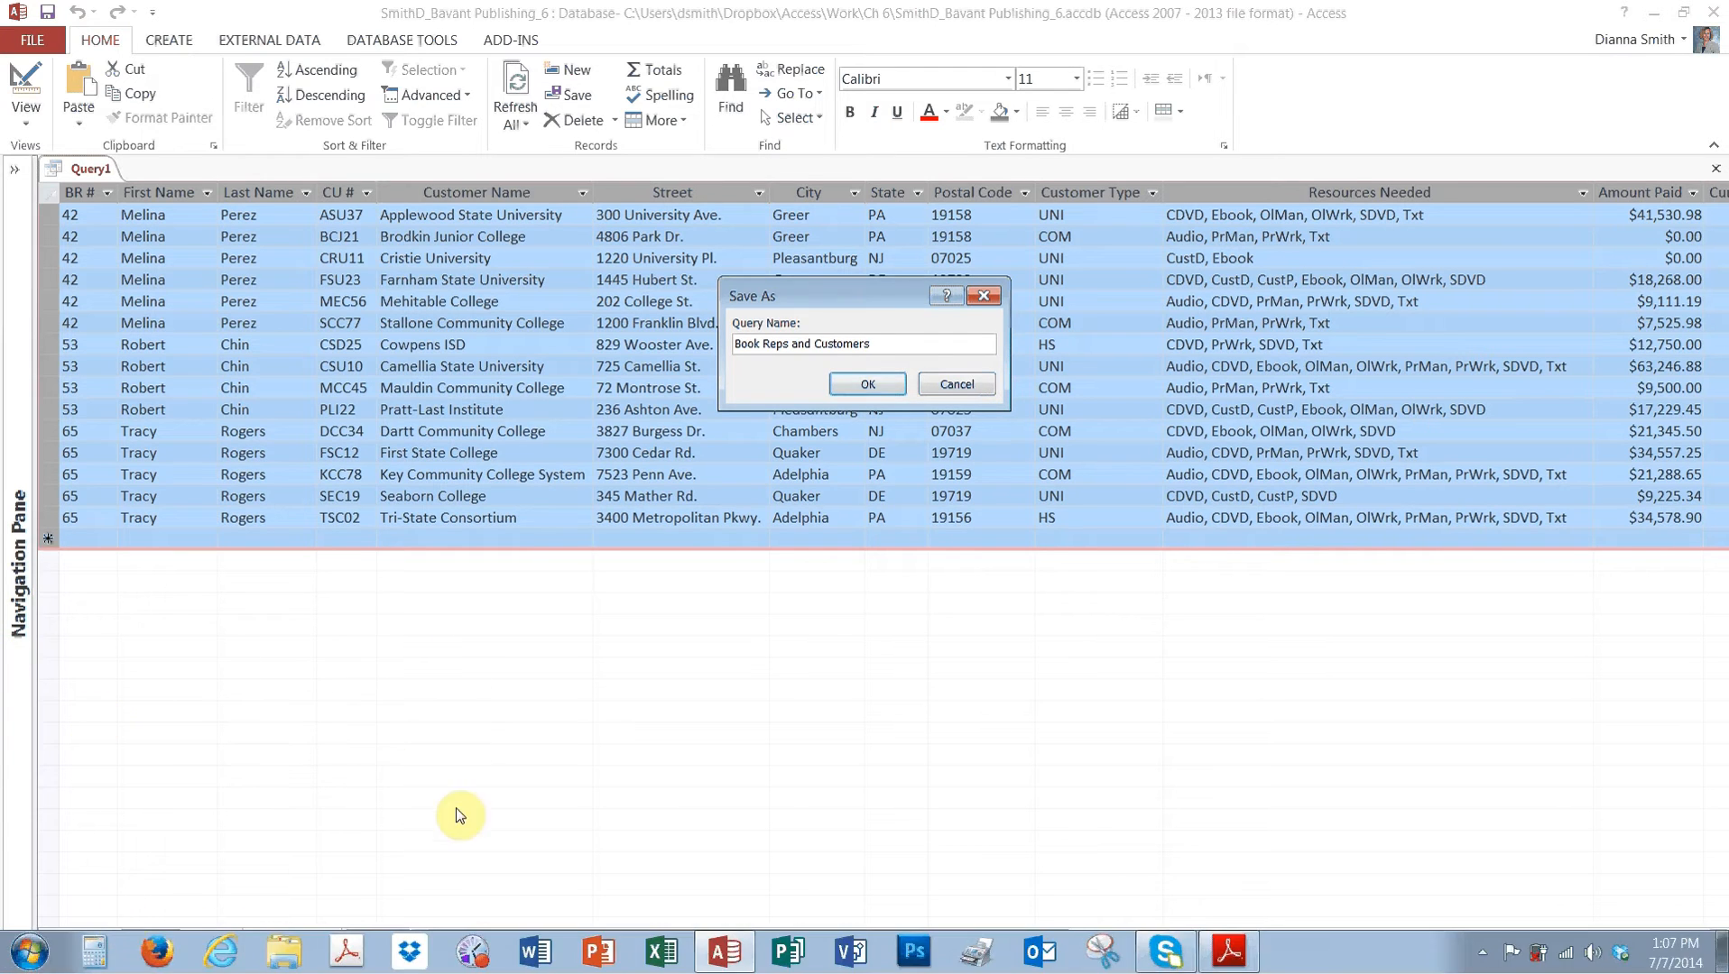
left_click(841, 386)
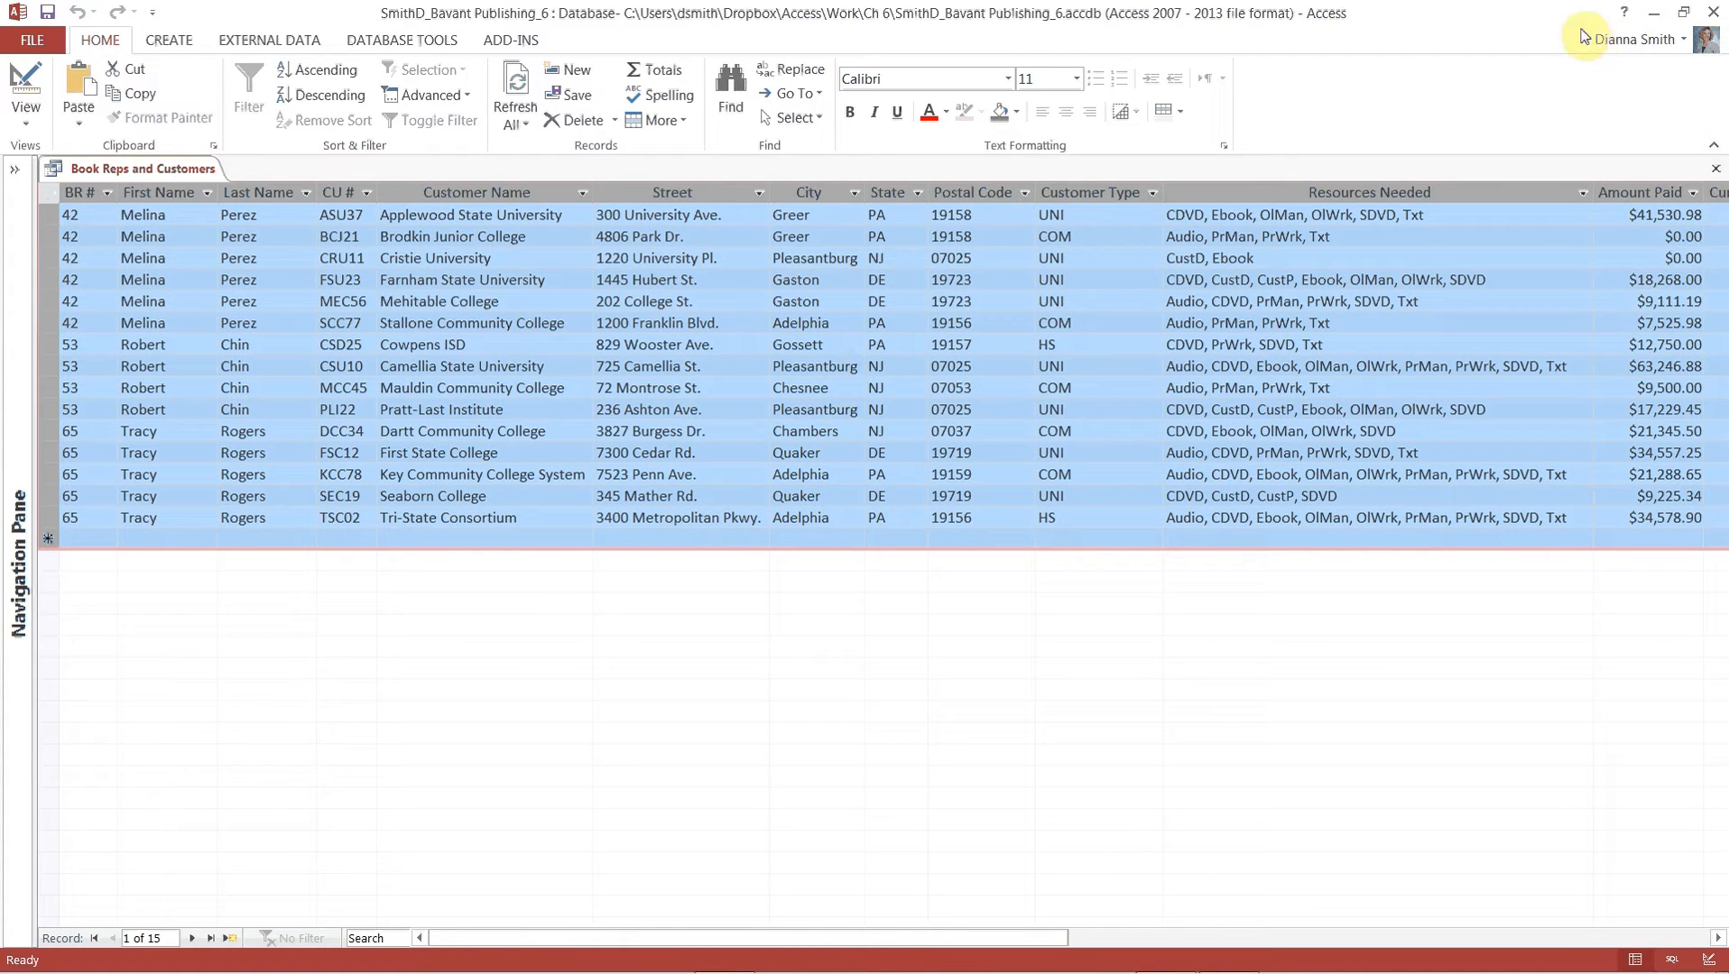
left_click(1716, 171)
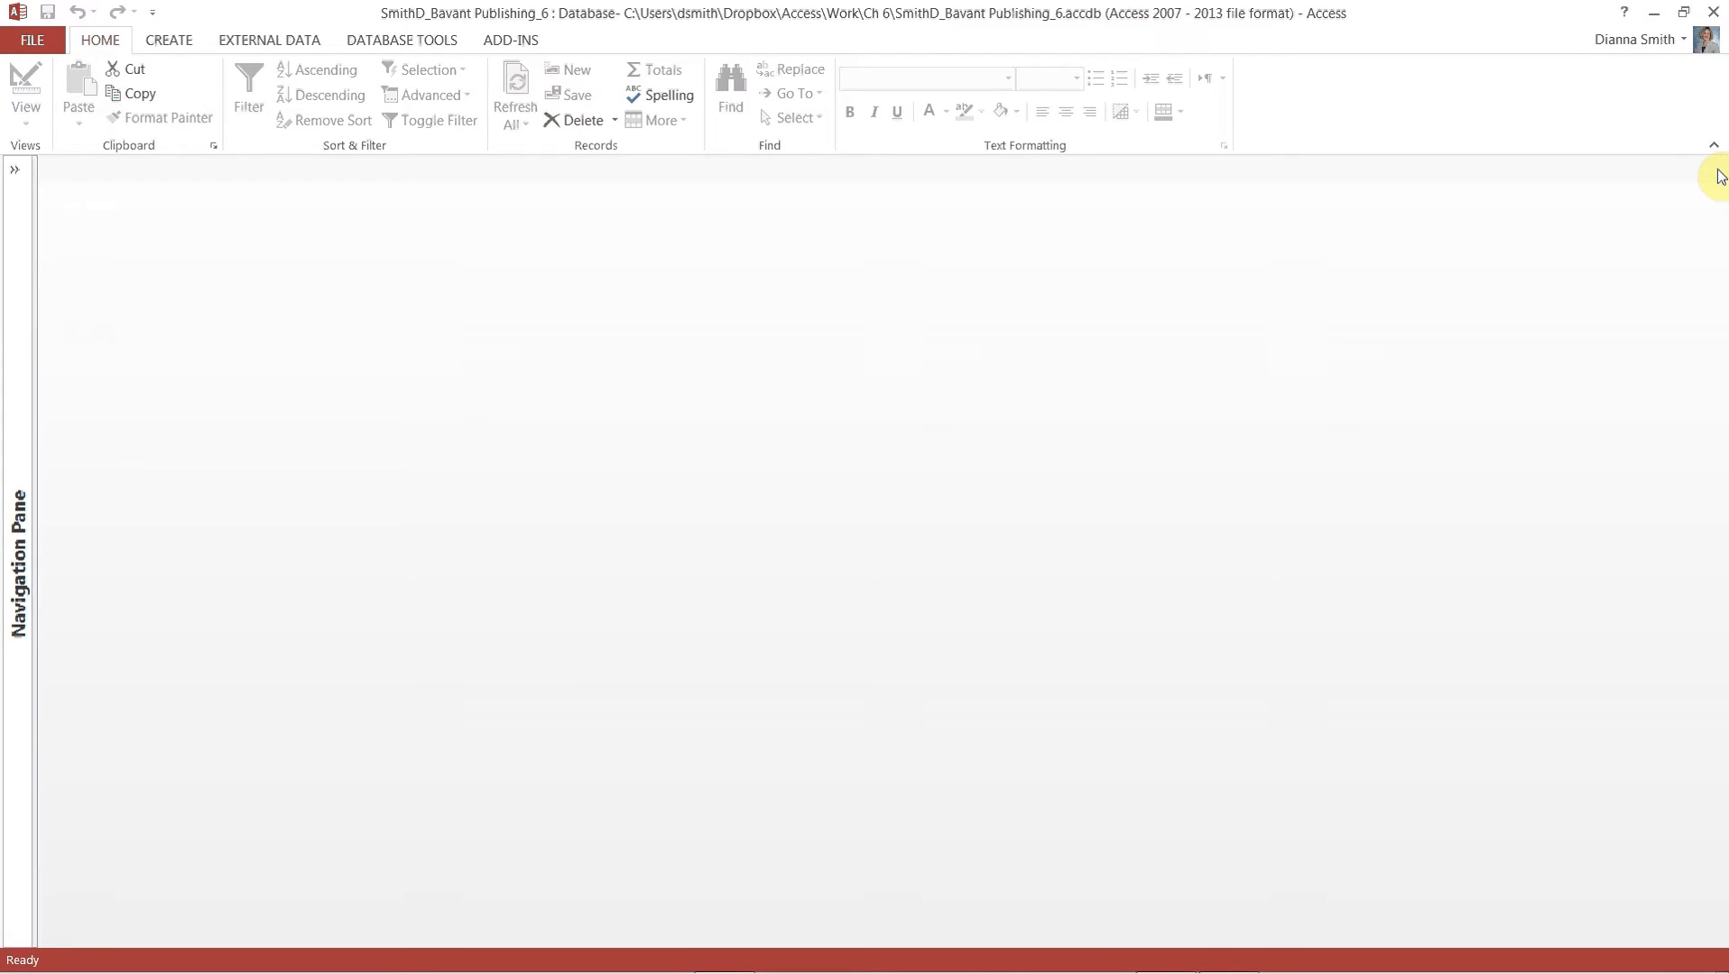
Create another query in Design view based on the Seminar and Seminar Offerings tables.
left_click(171, 45)
left_click(334, 106)
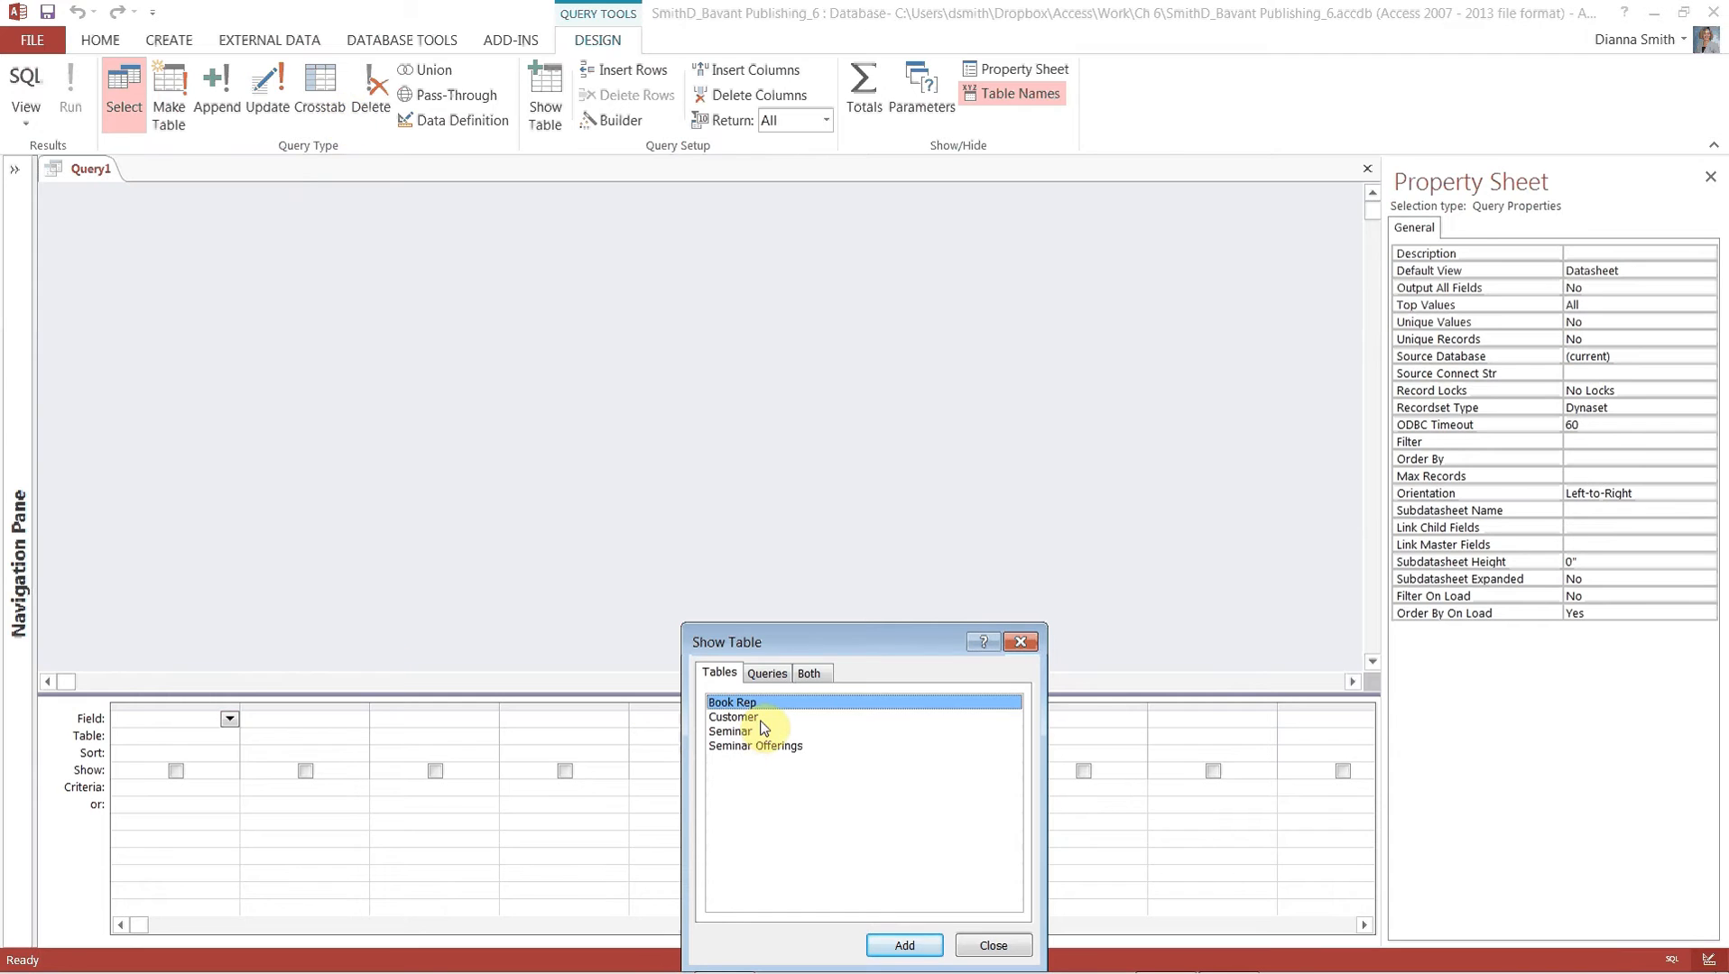
double_click(730, 731)
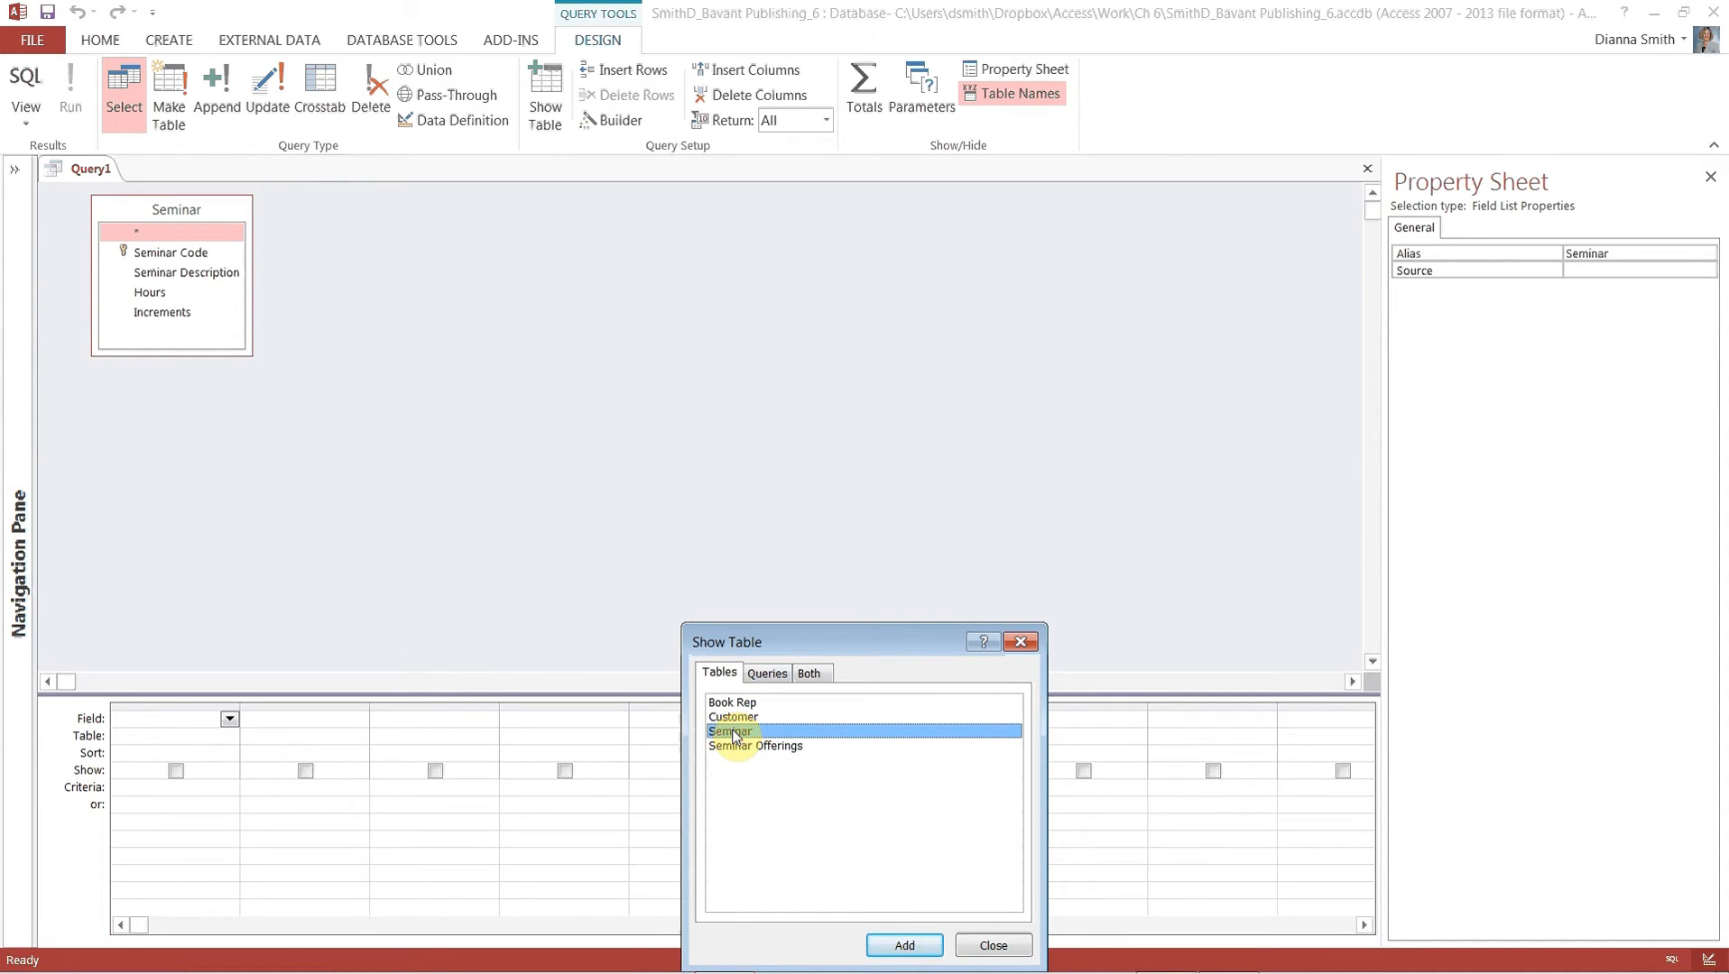
double_click(739, 753)
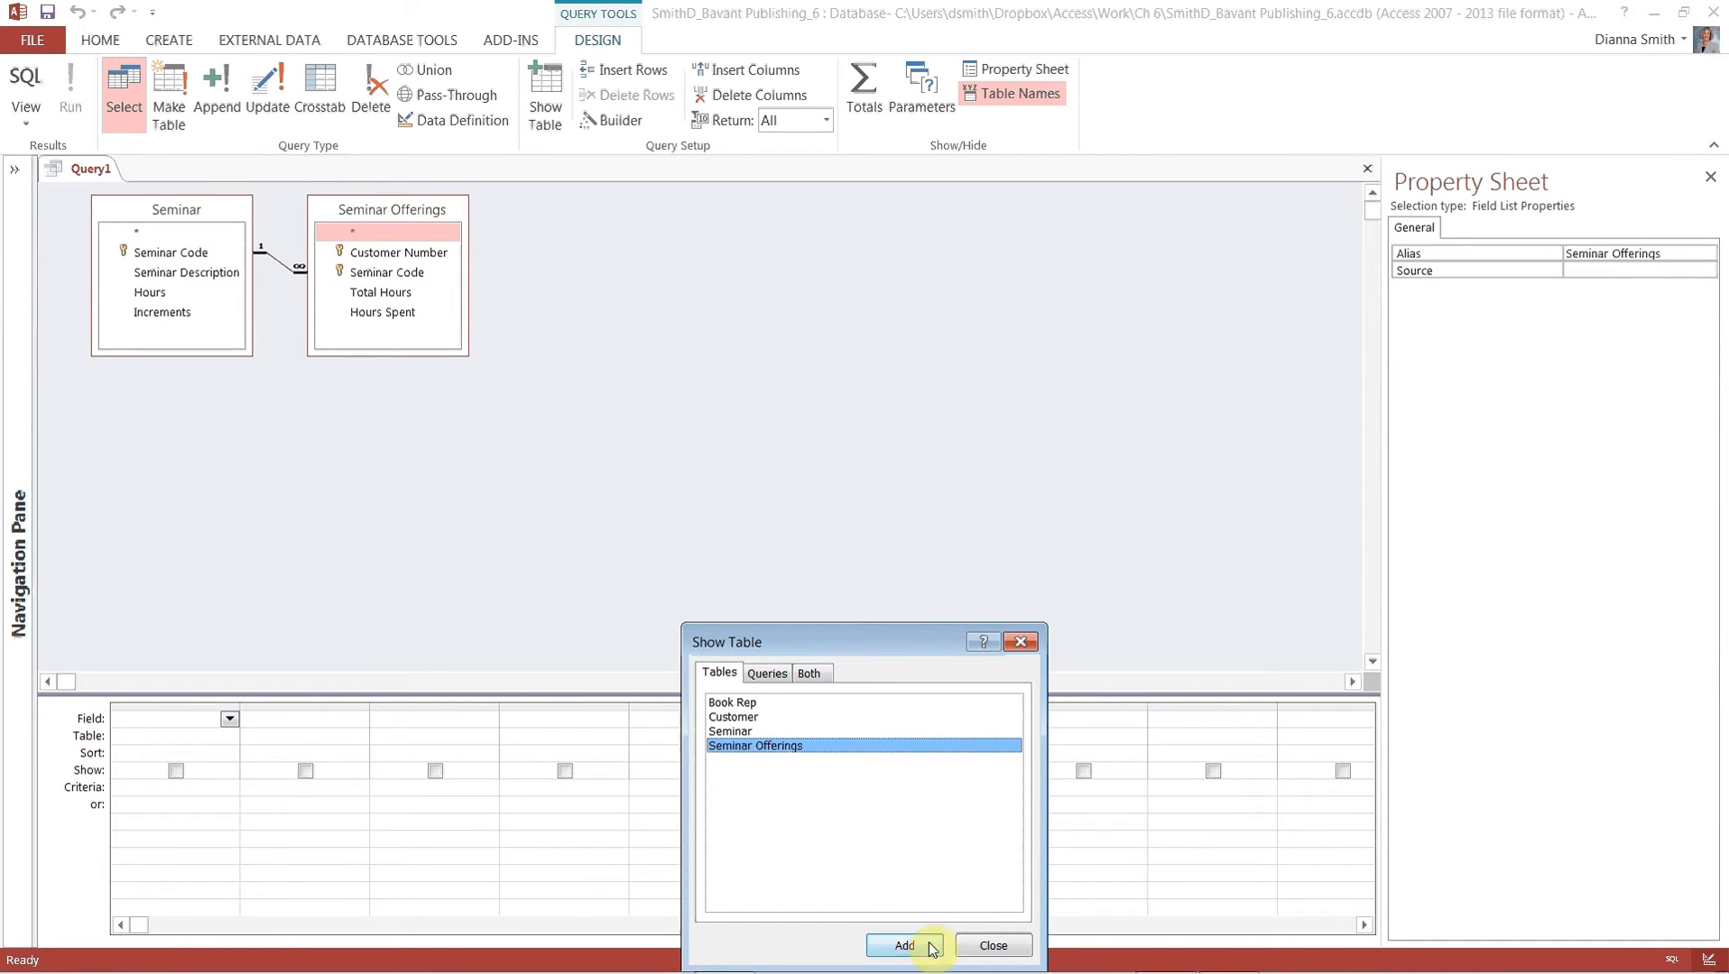
left_click(992, 946)
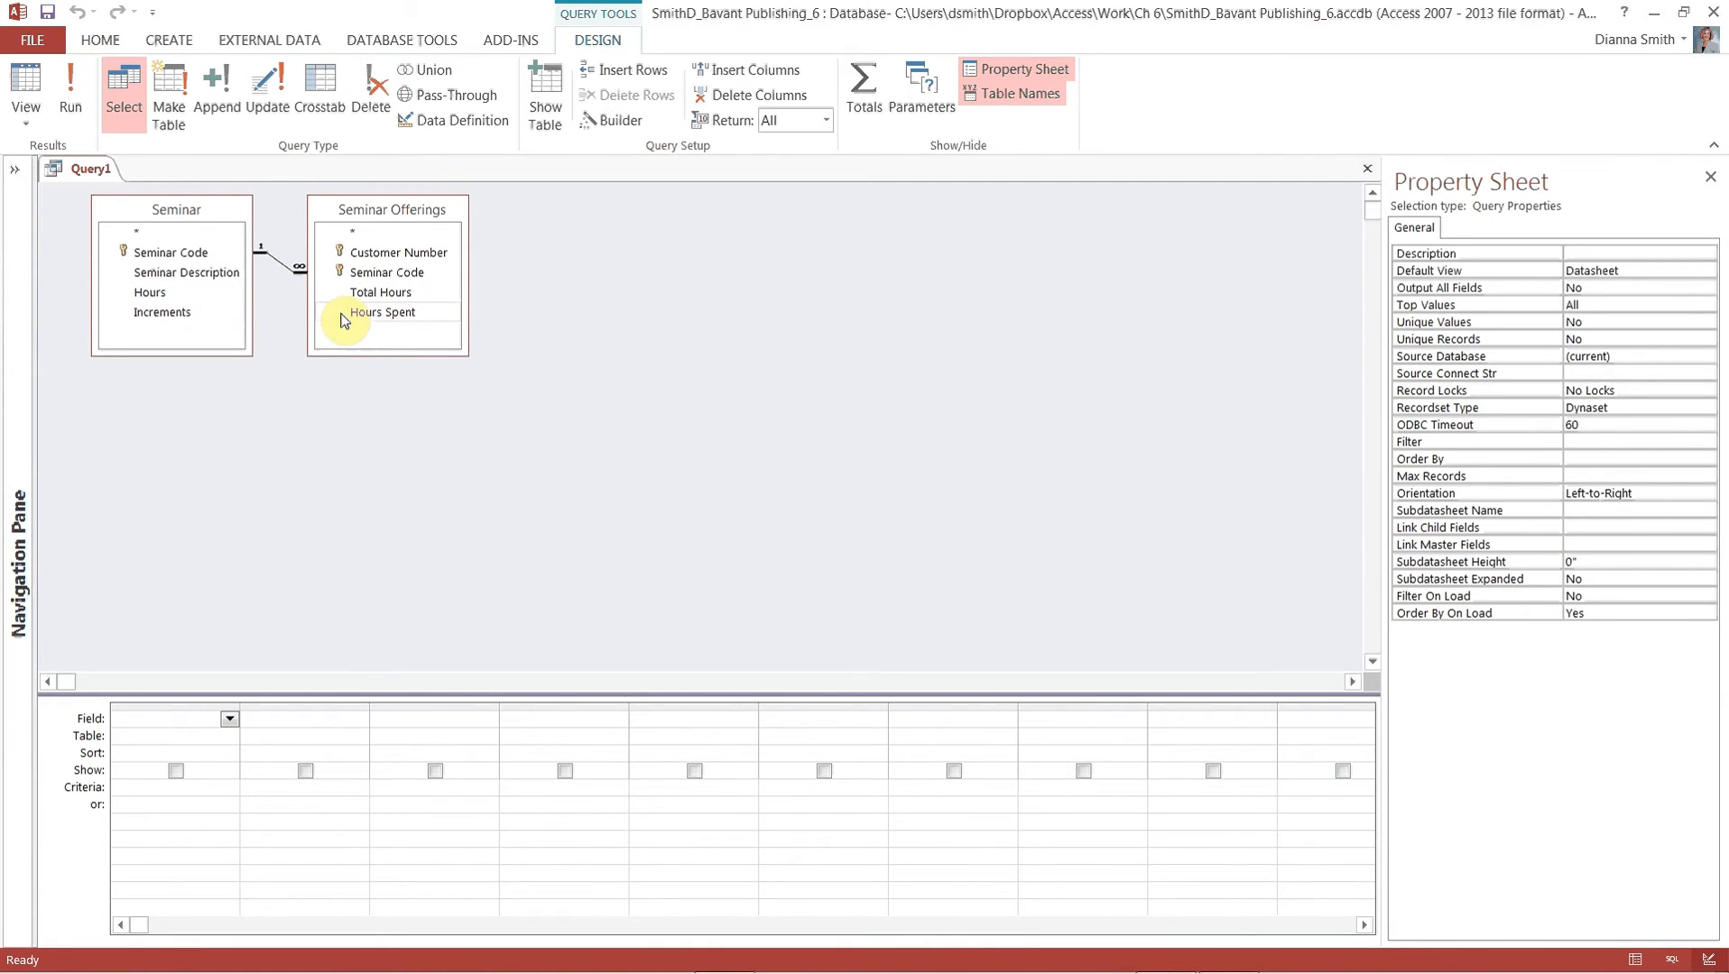
Add Customer Number, Seminar Code, Total Hours and Hours Spent from Seminar Offerings to the query grid, with Seminar Description from Seminar placed third.
double_click(421, 254)
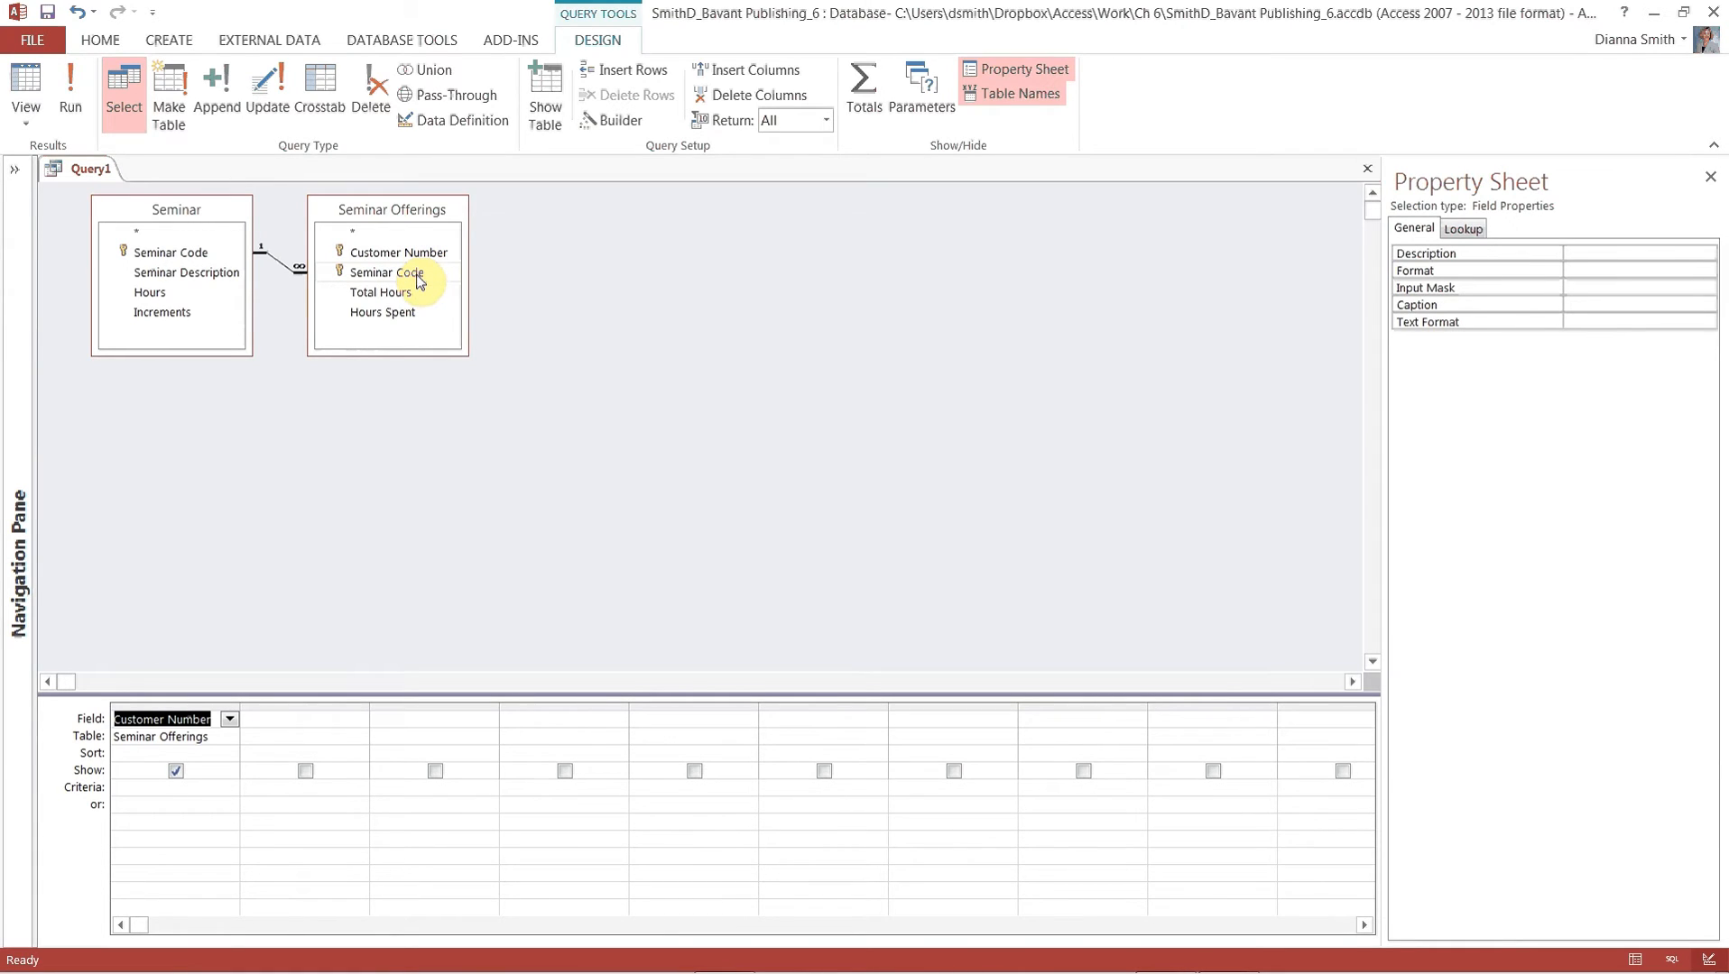
double_click(420, 274)
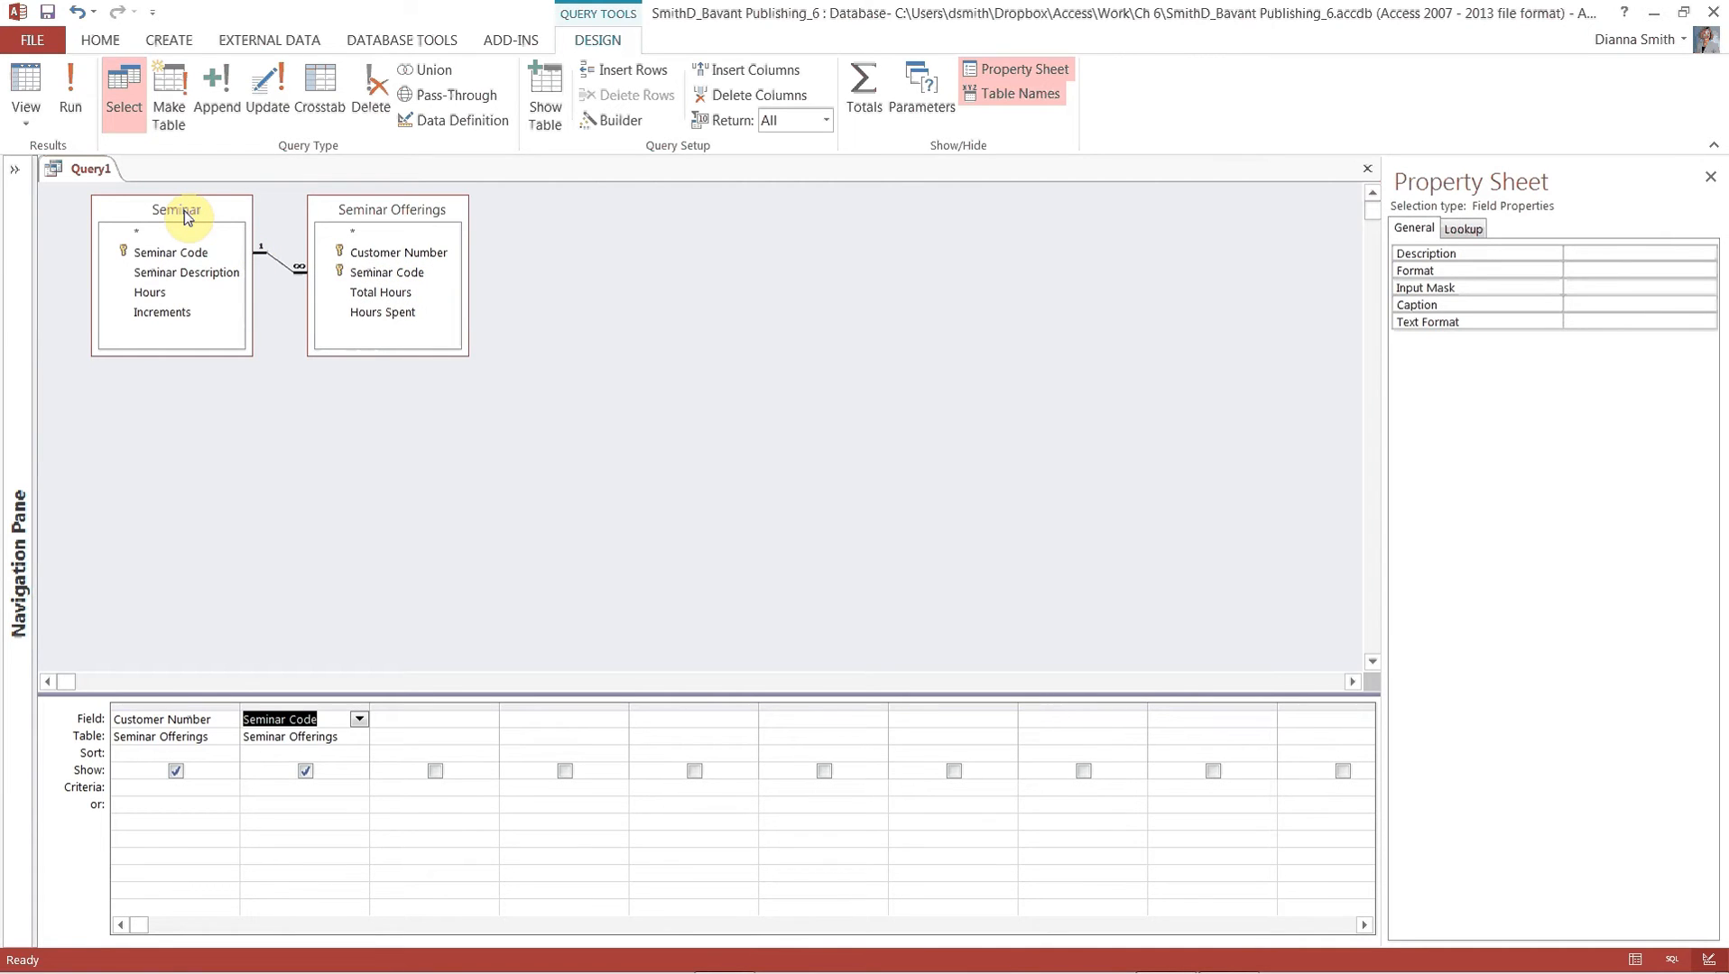
double_click(158, 272)
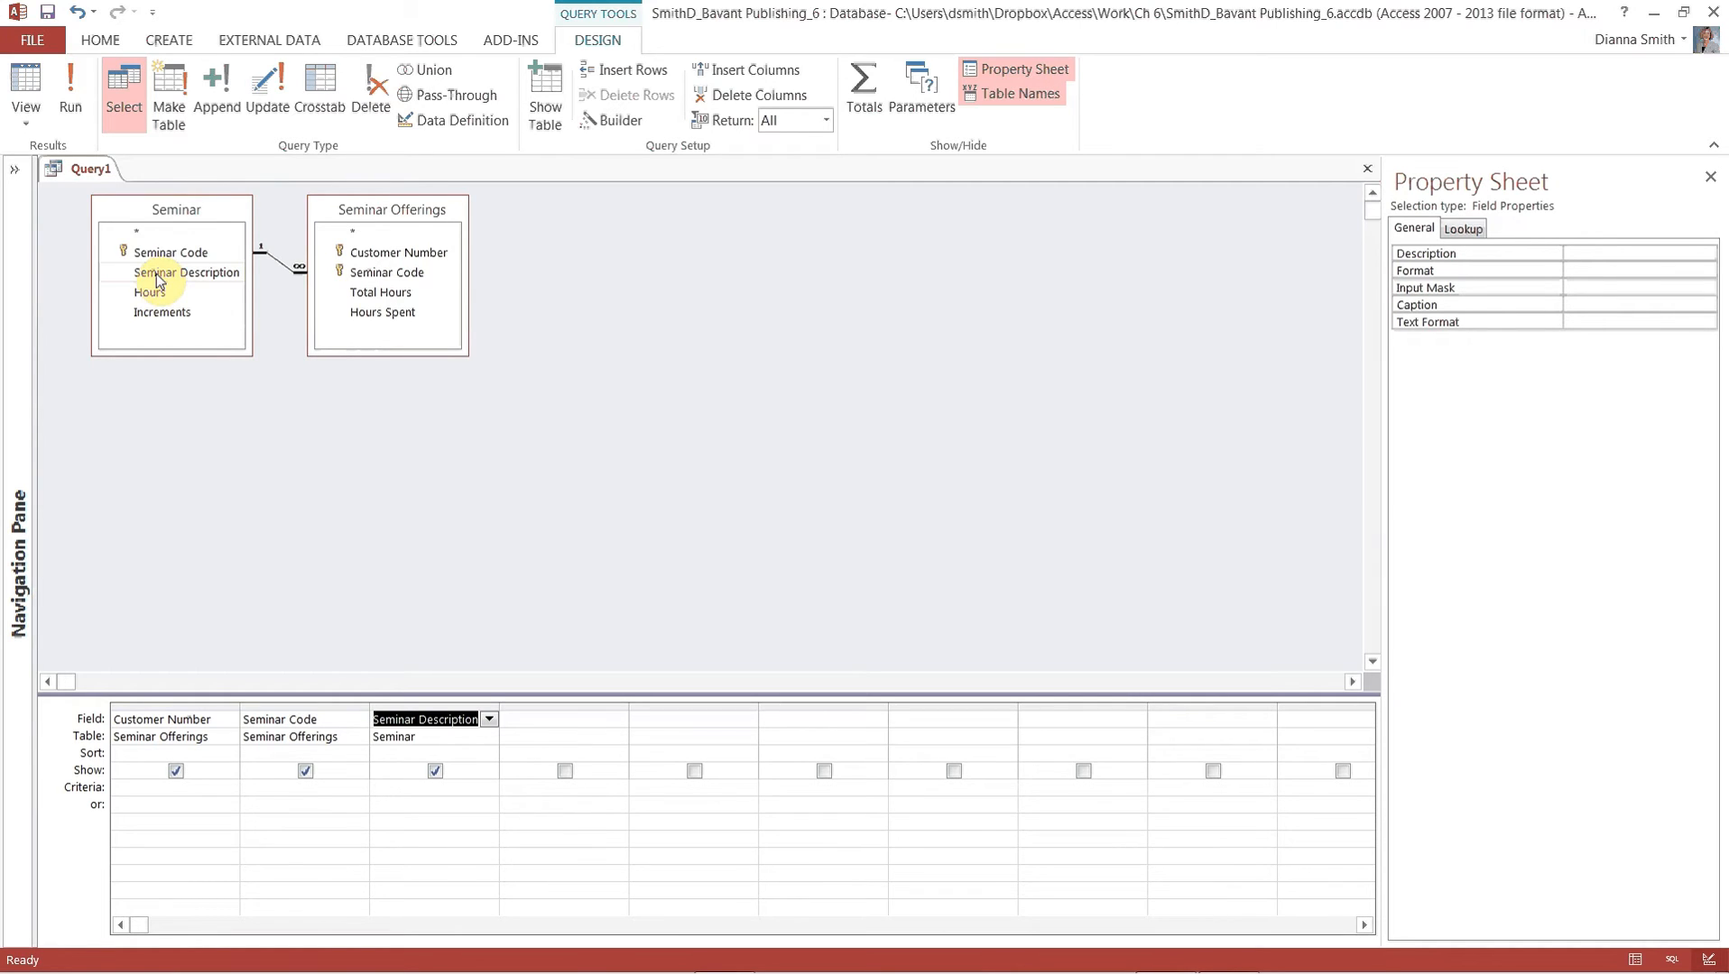
double_click(380, 294)
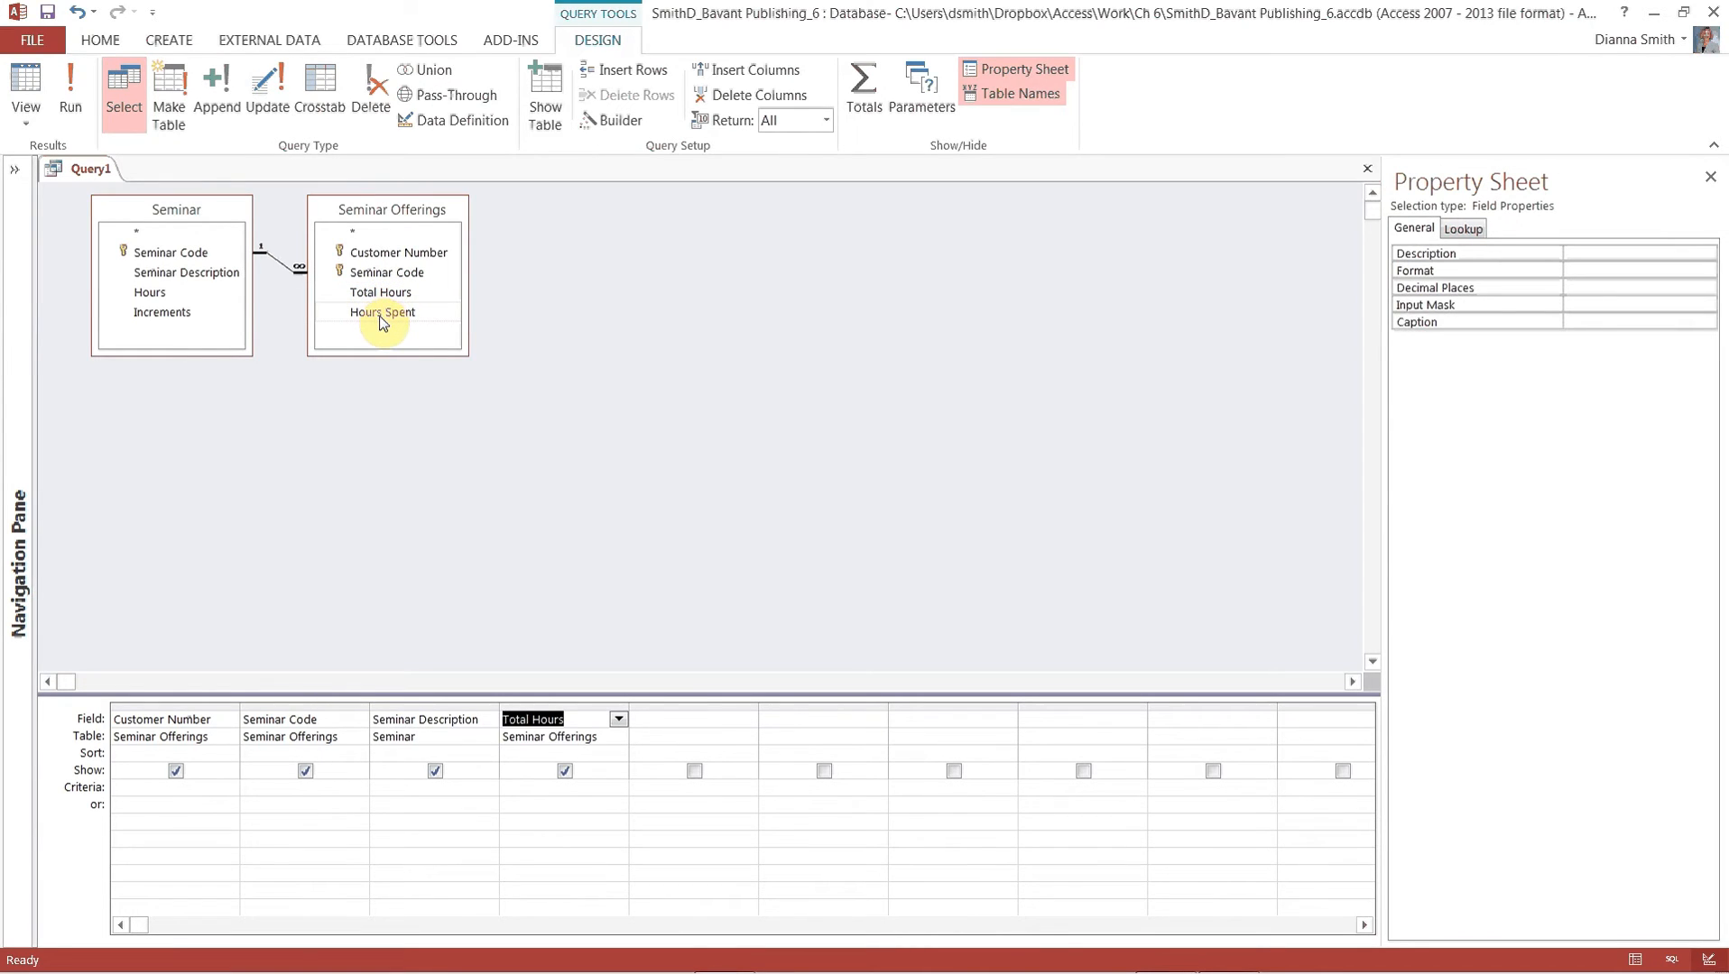
double_click(382, 313)
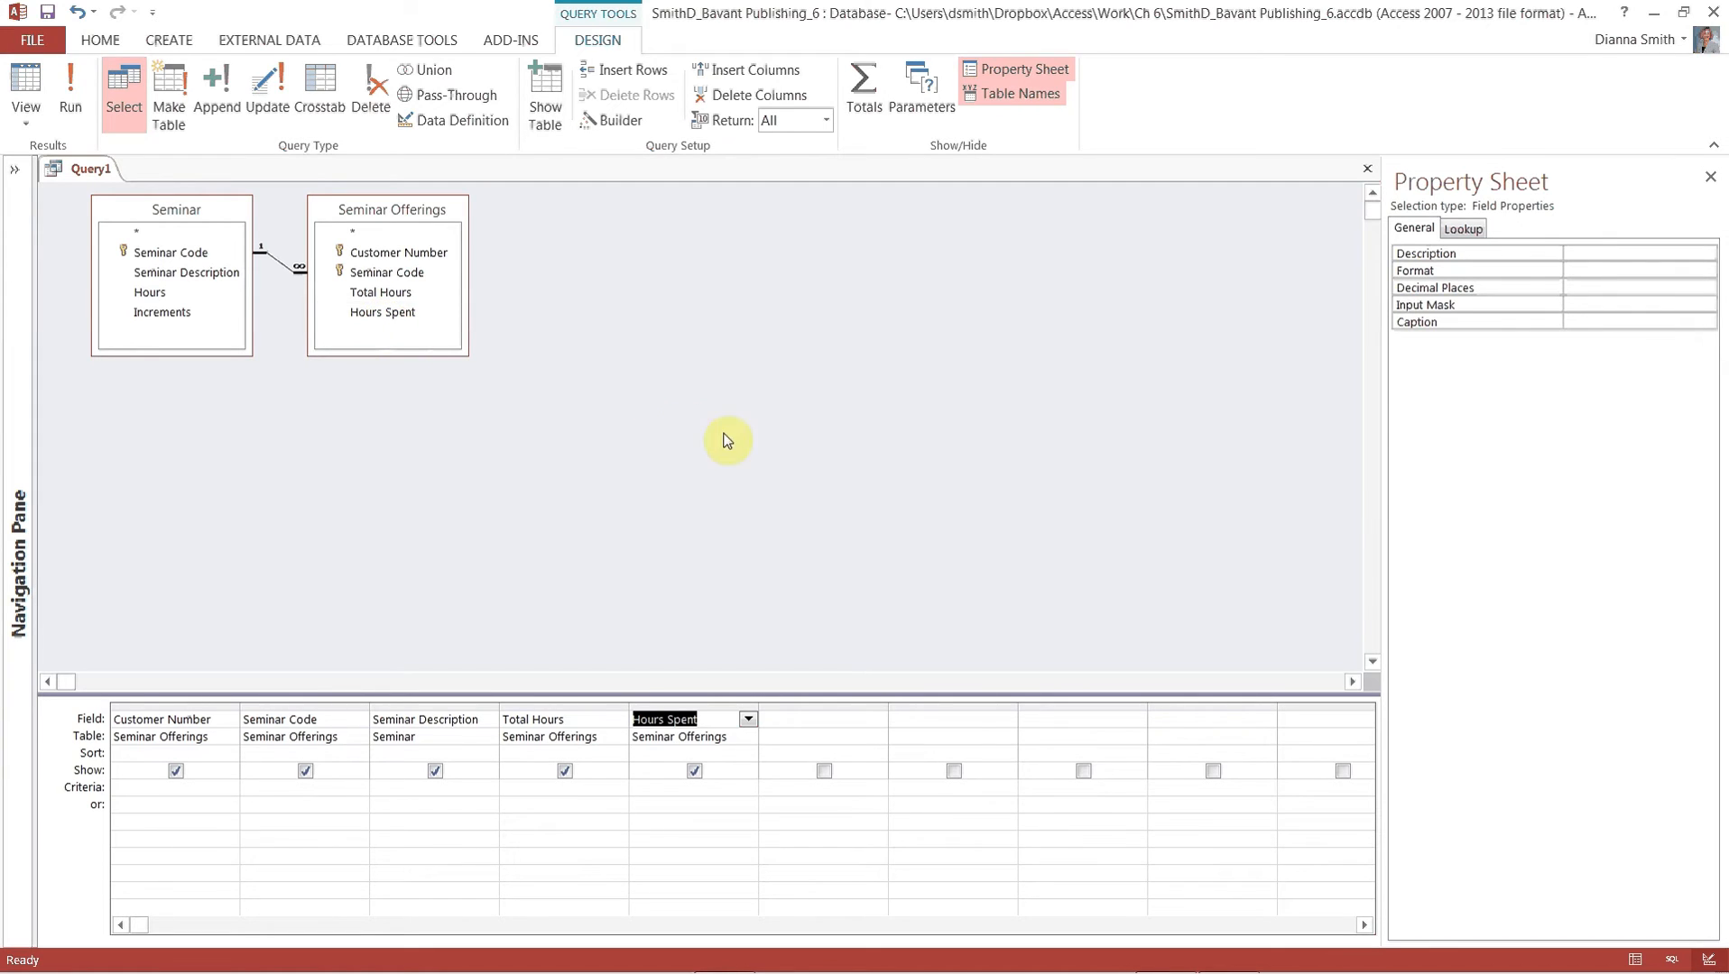
Open the Expression Builder for the first empty column after Hours Spent in the query grid.
left_click(796, 715)
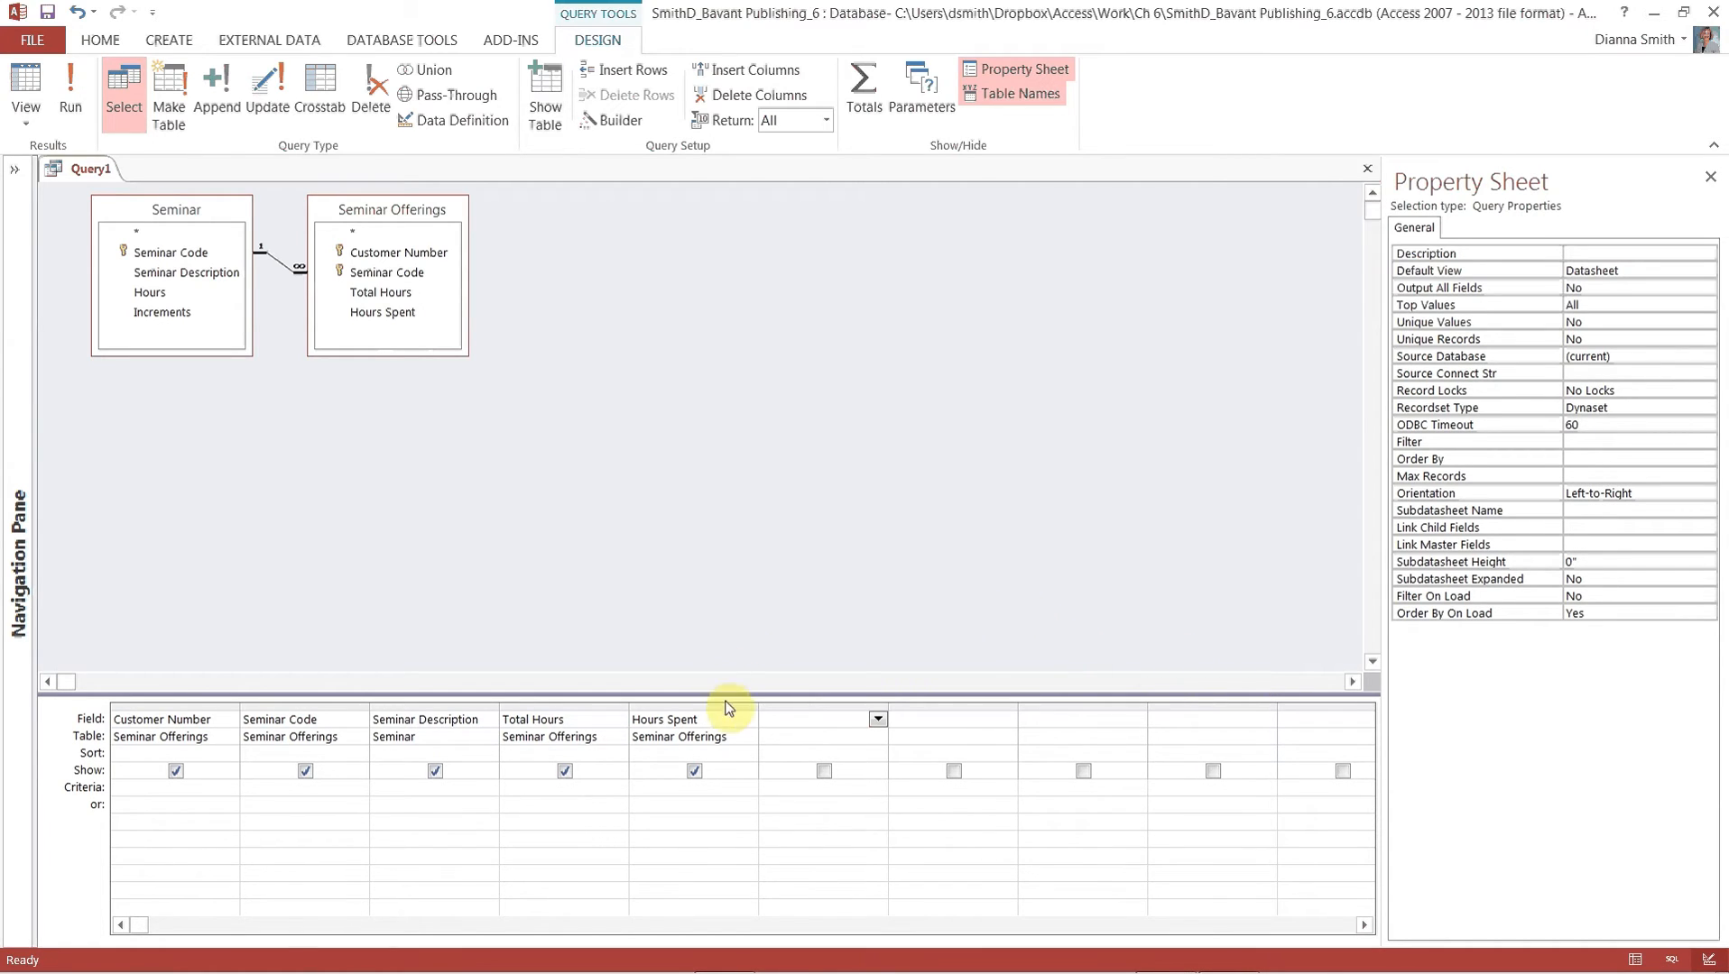
left_click(878, 720)
left_click(878, 721)
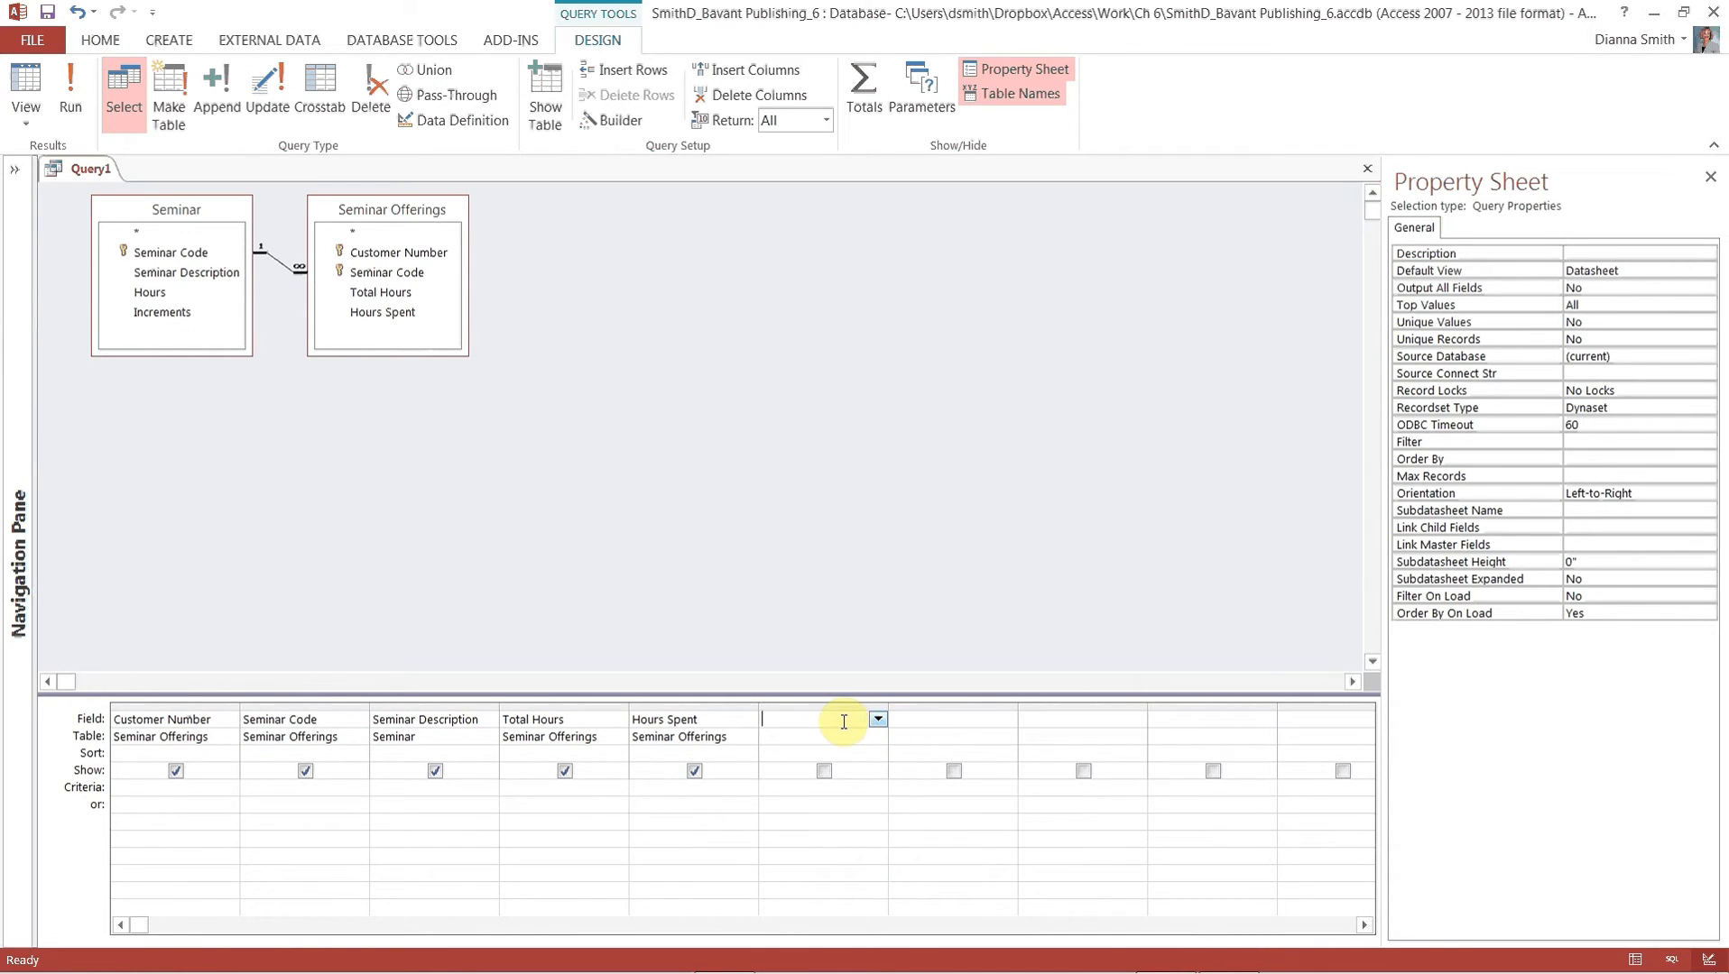
right_click(840, 721)
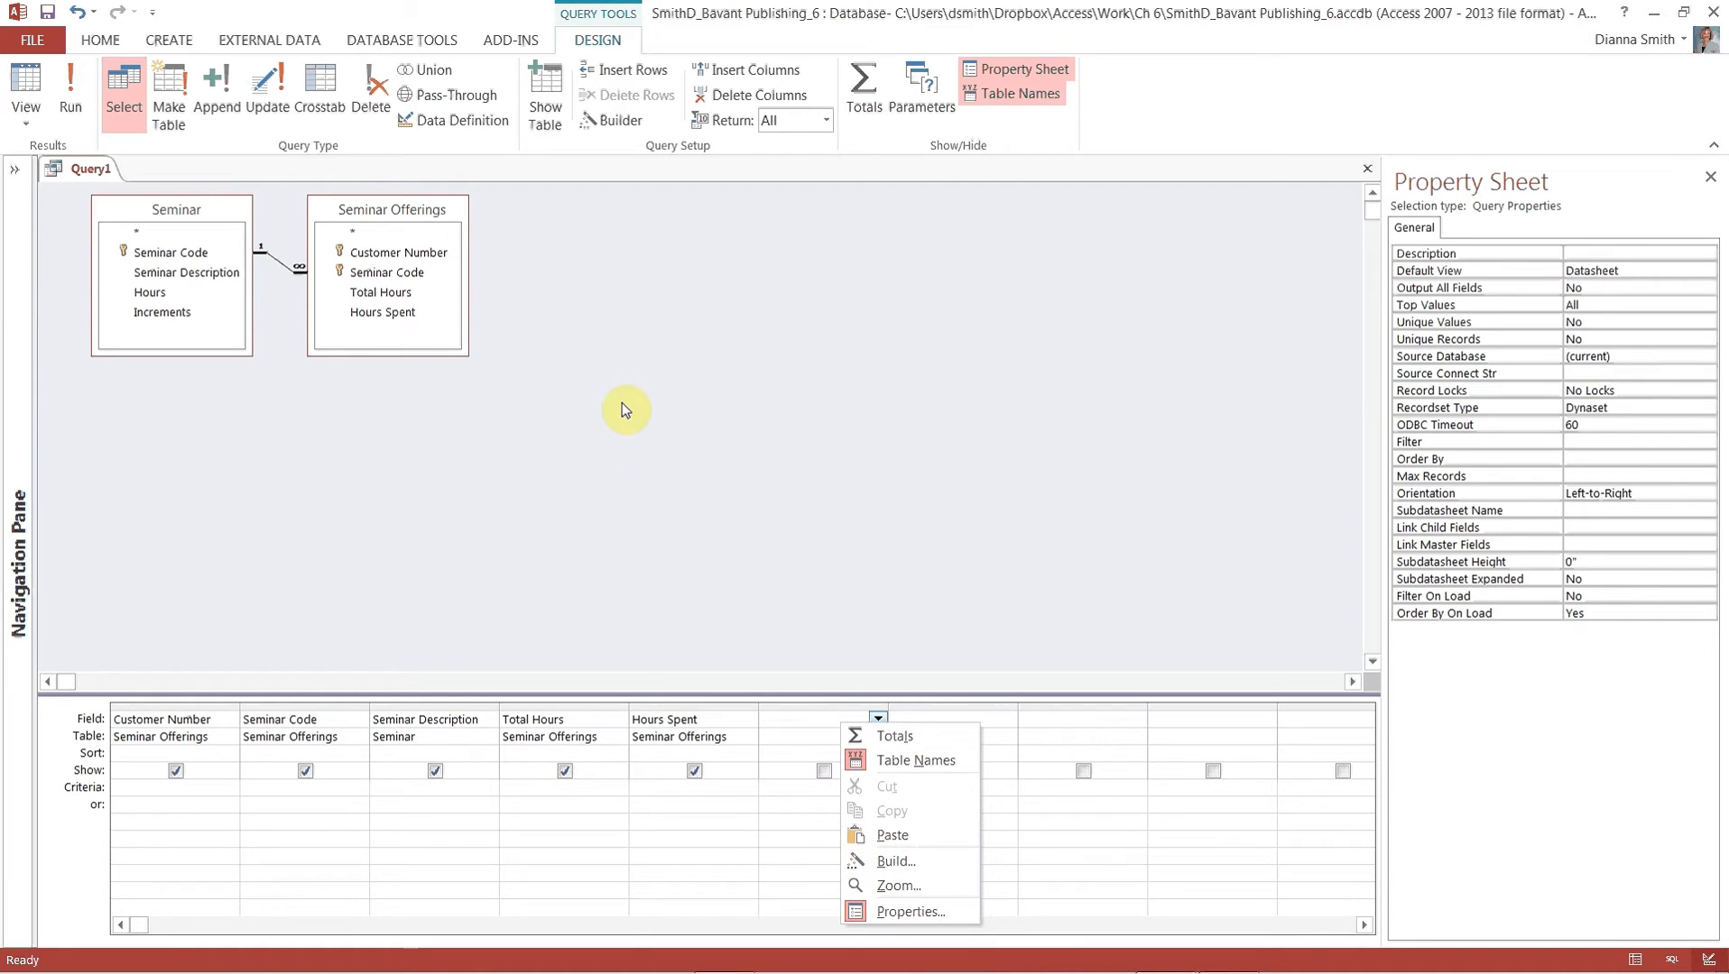
left_click(604, 126)
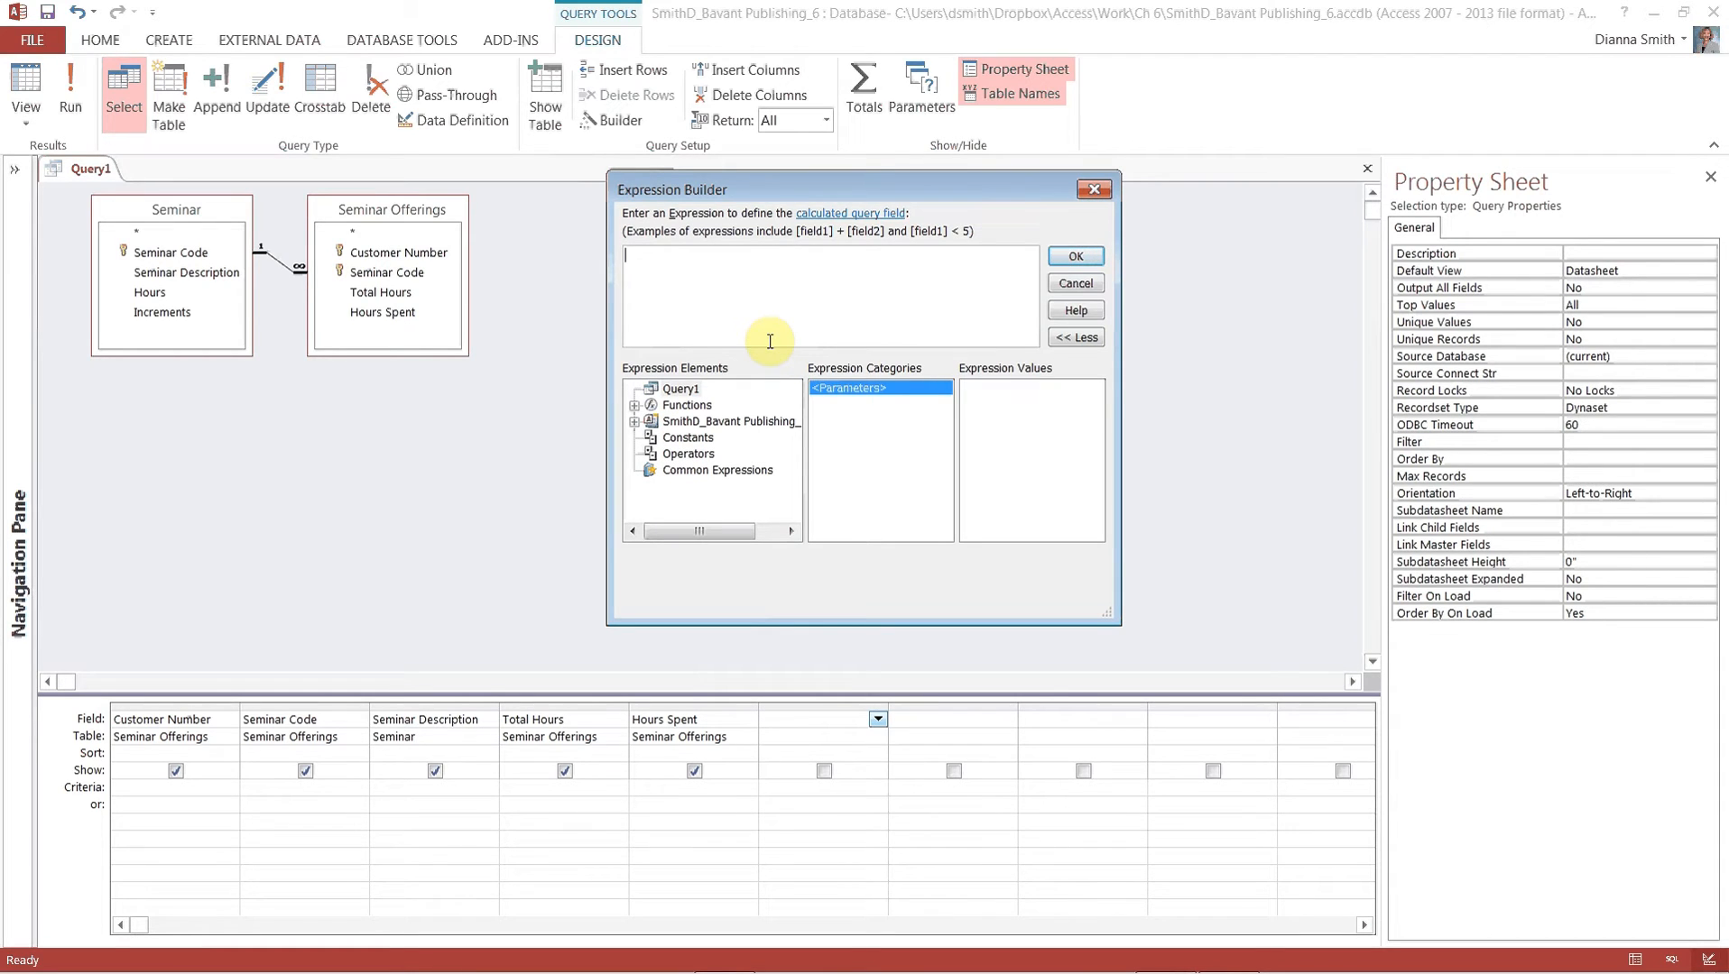
Build a calculated field that subtracts Hours Spent from Total Hours, both taken from the Seminar Offerings table, and accept the expression.
double_click(689, 422)
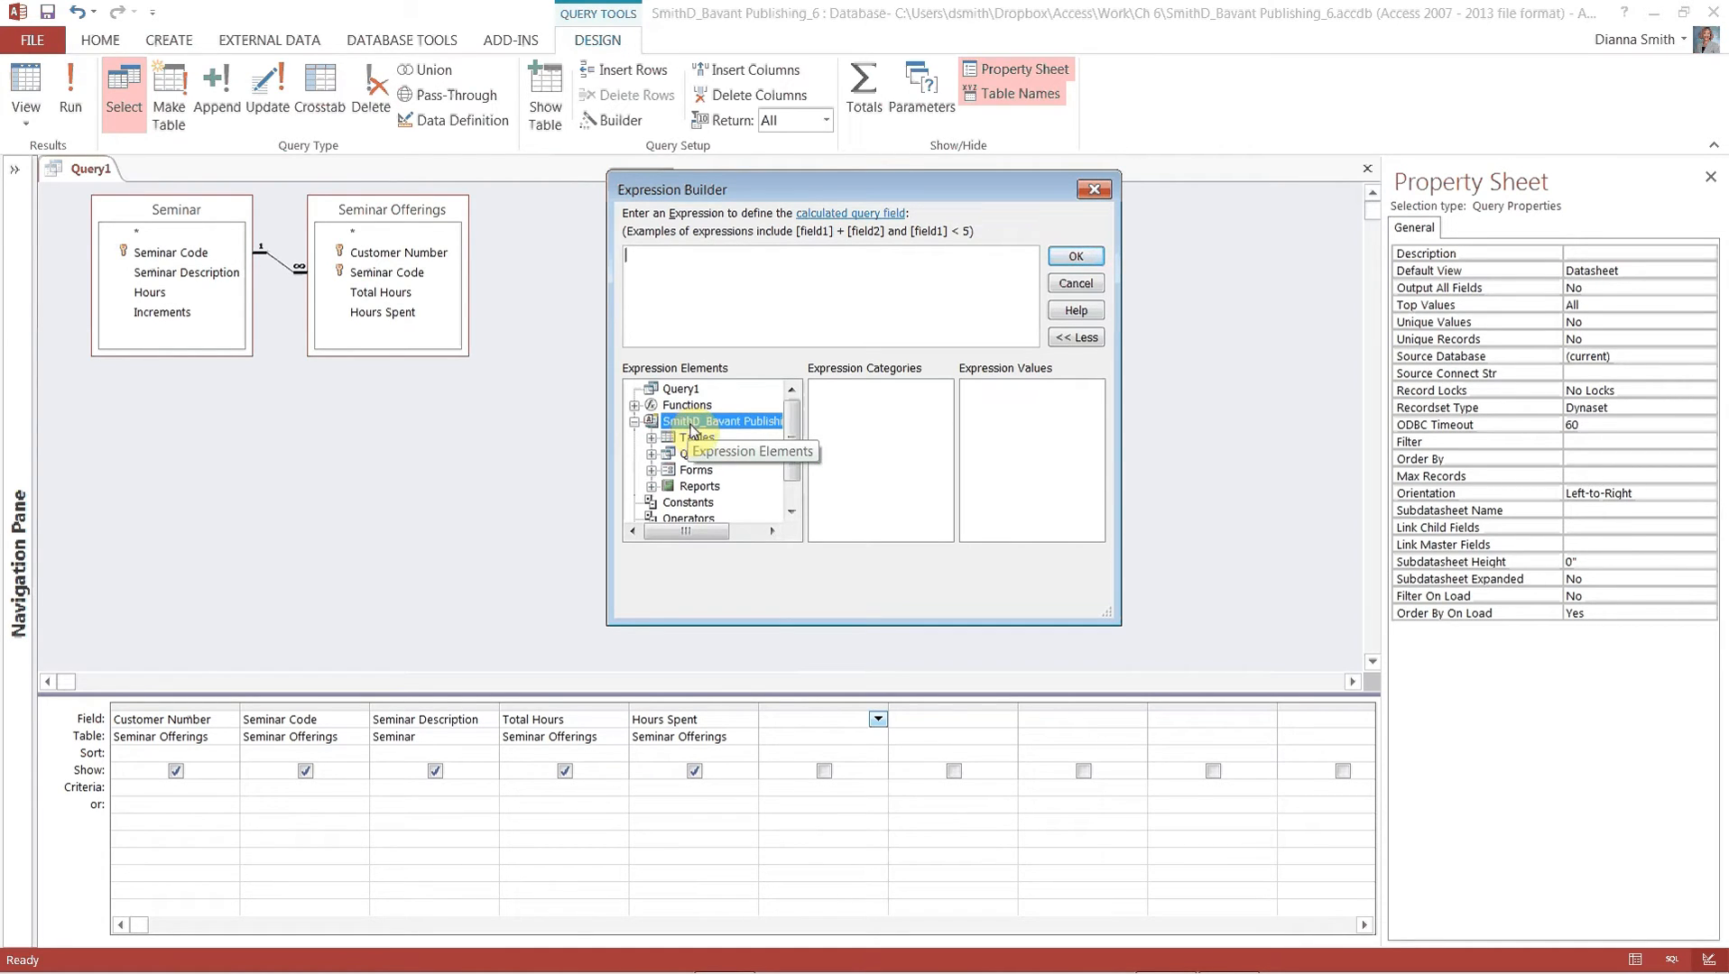
double_click(695, 440)
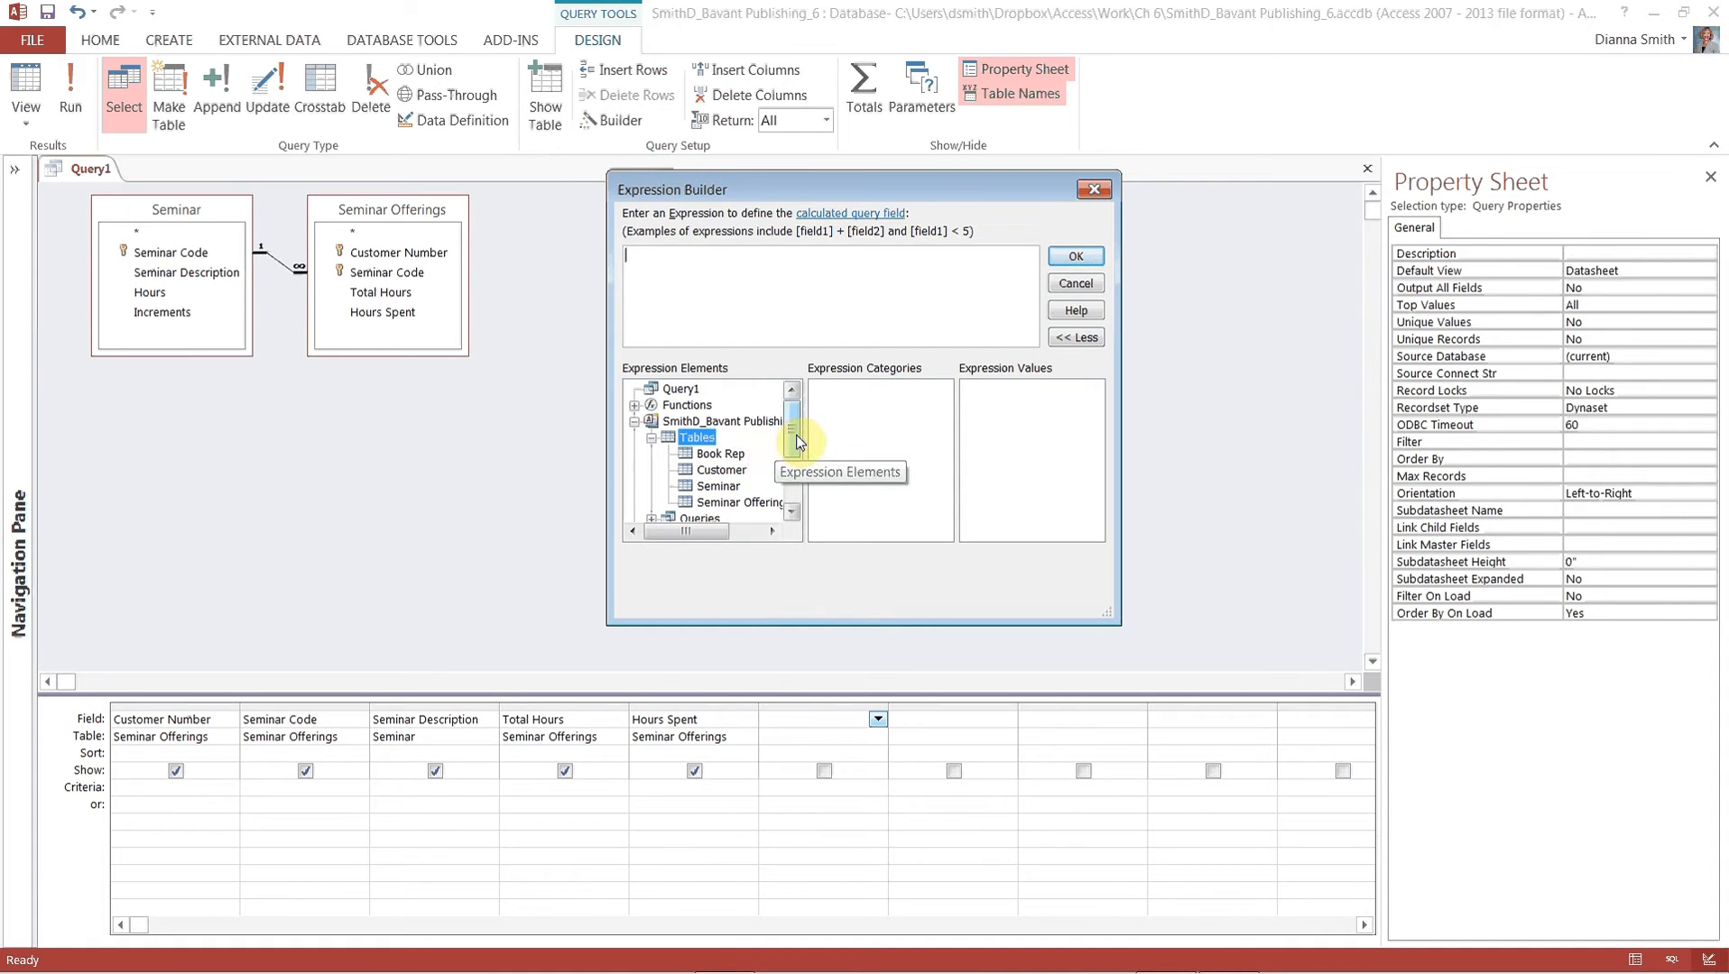
left_click_drag(795, 441, 794, 435)
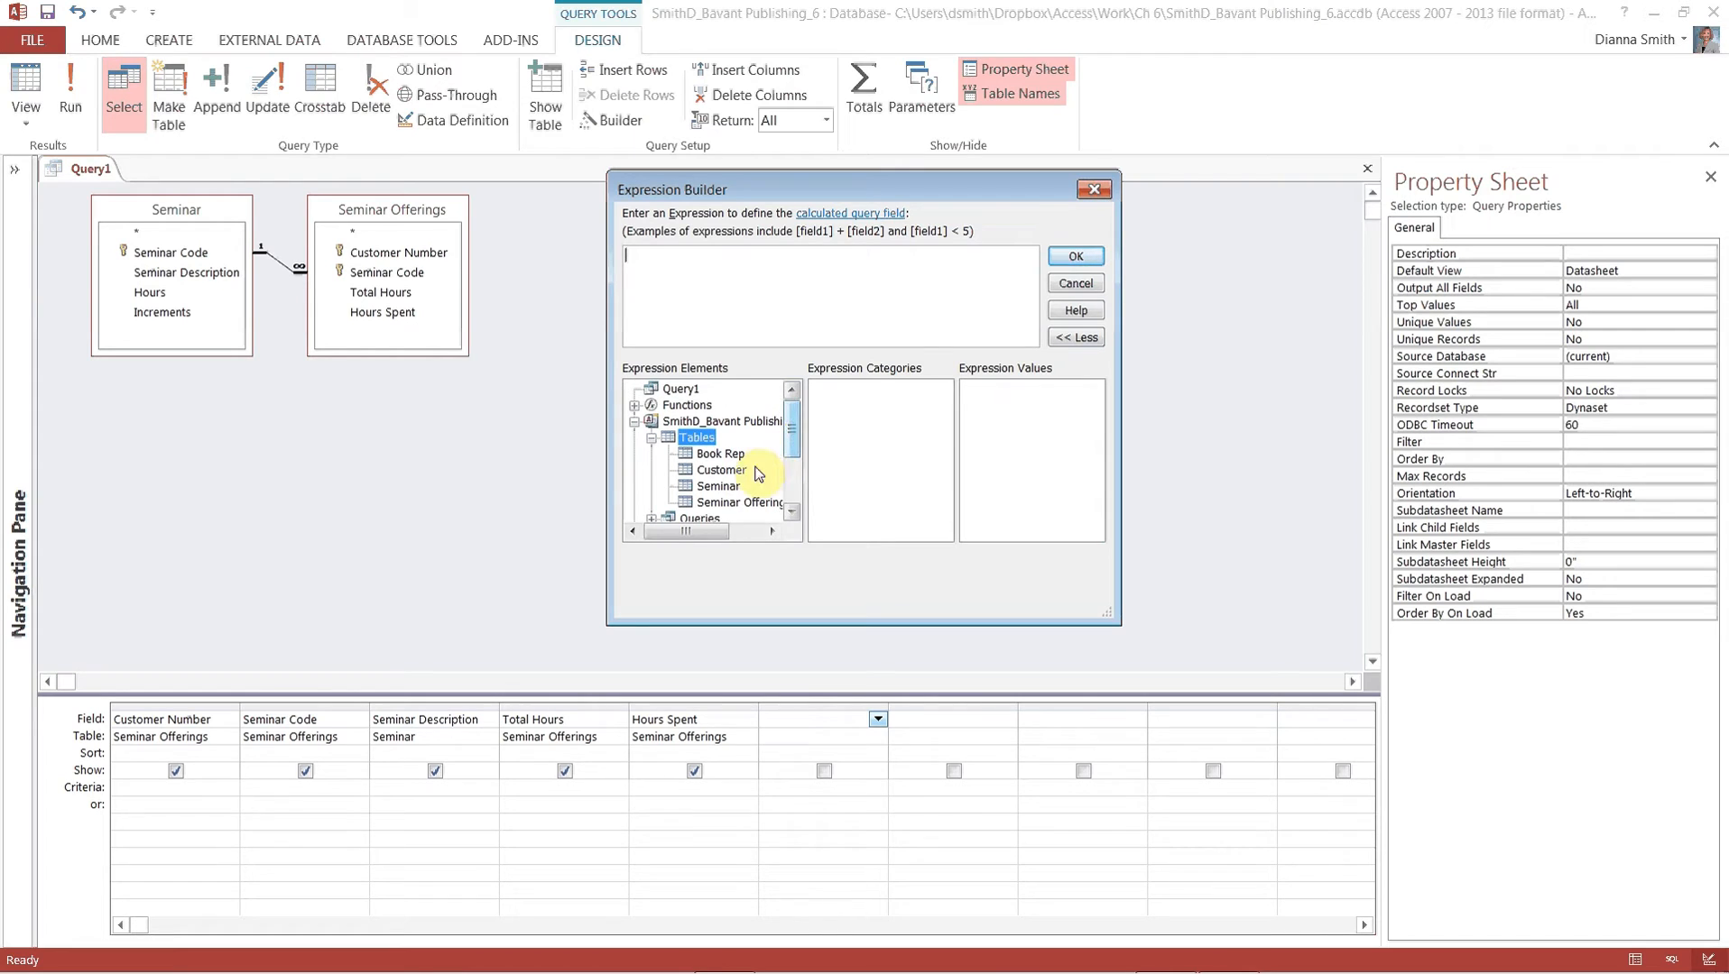
left_click(738, 502)
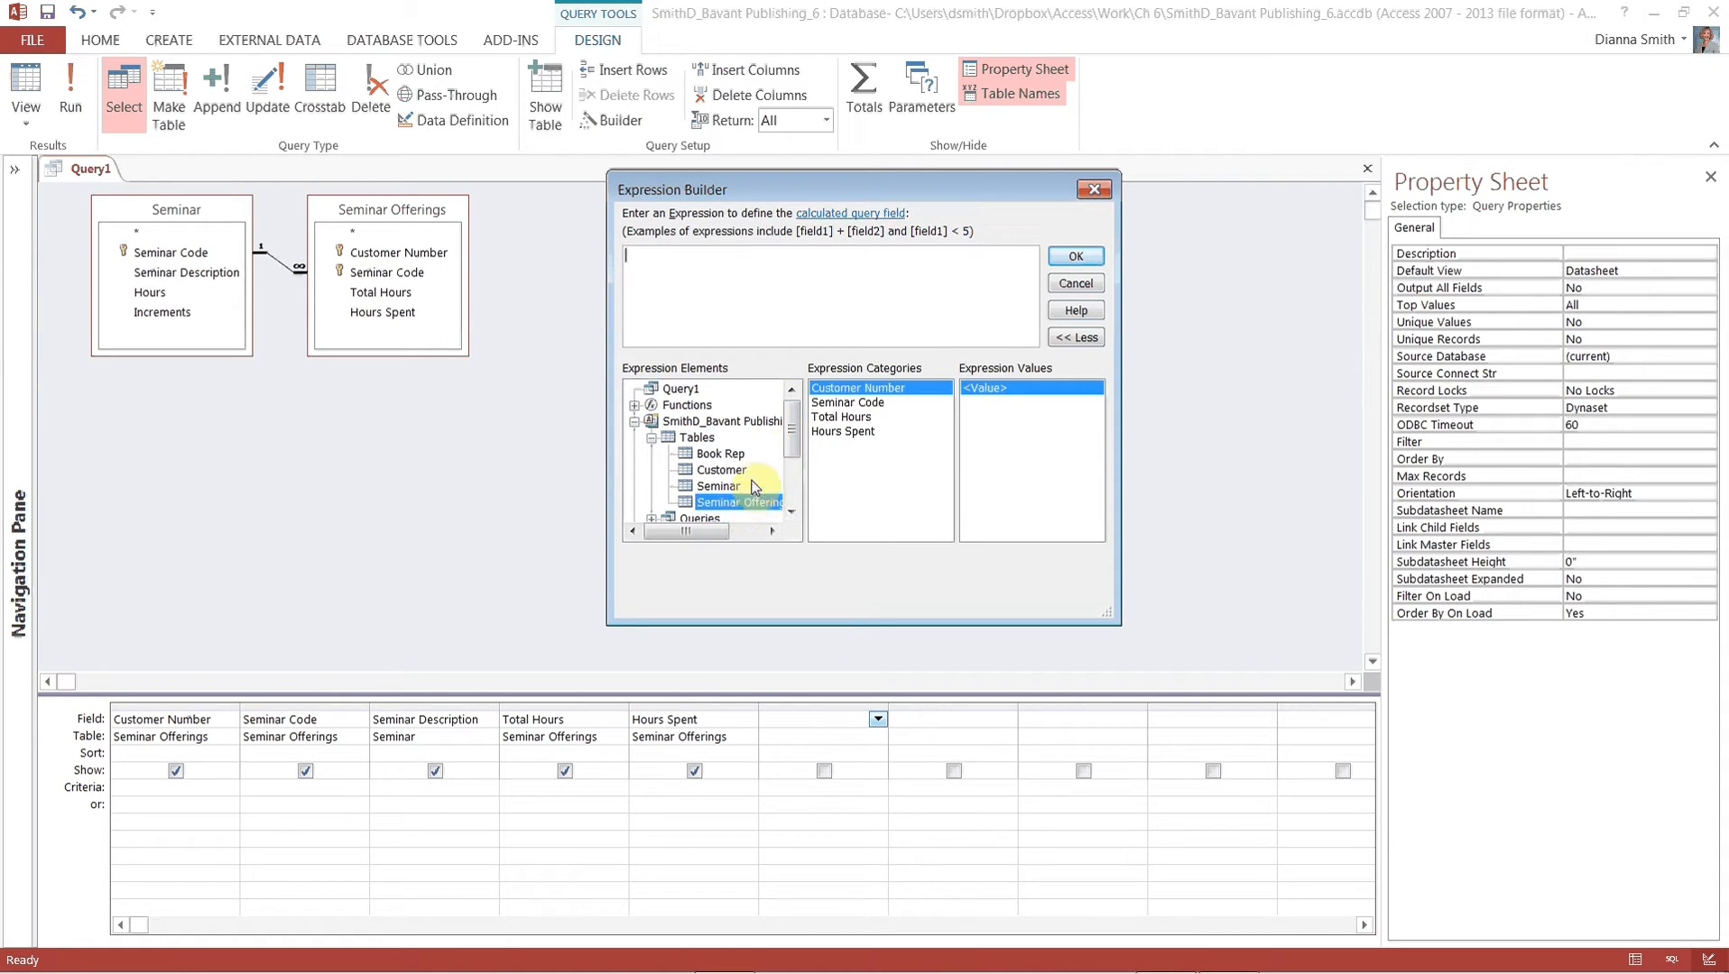
left_click(849, 419)
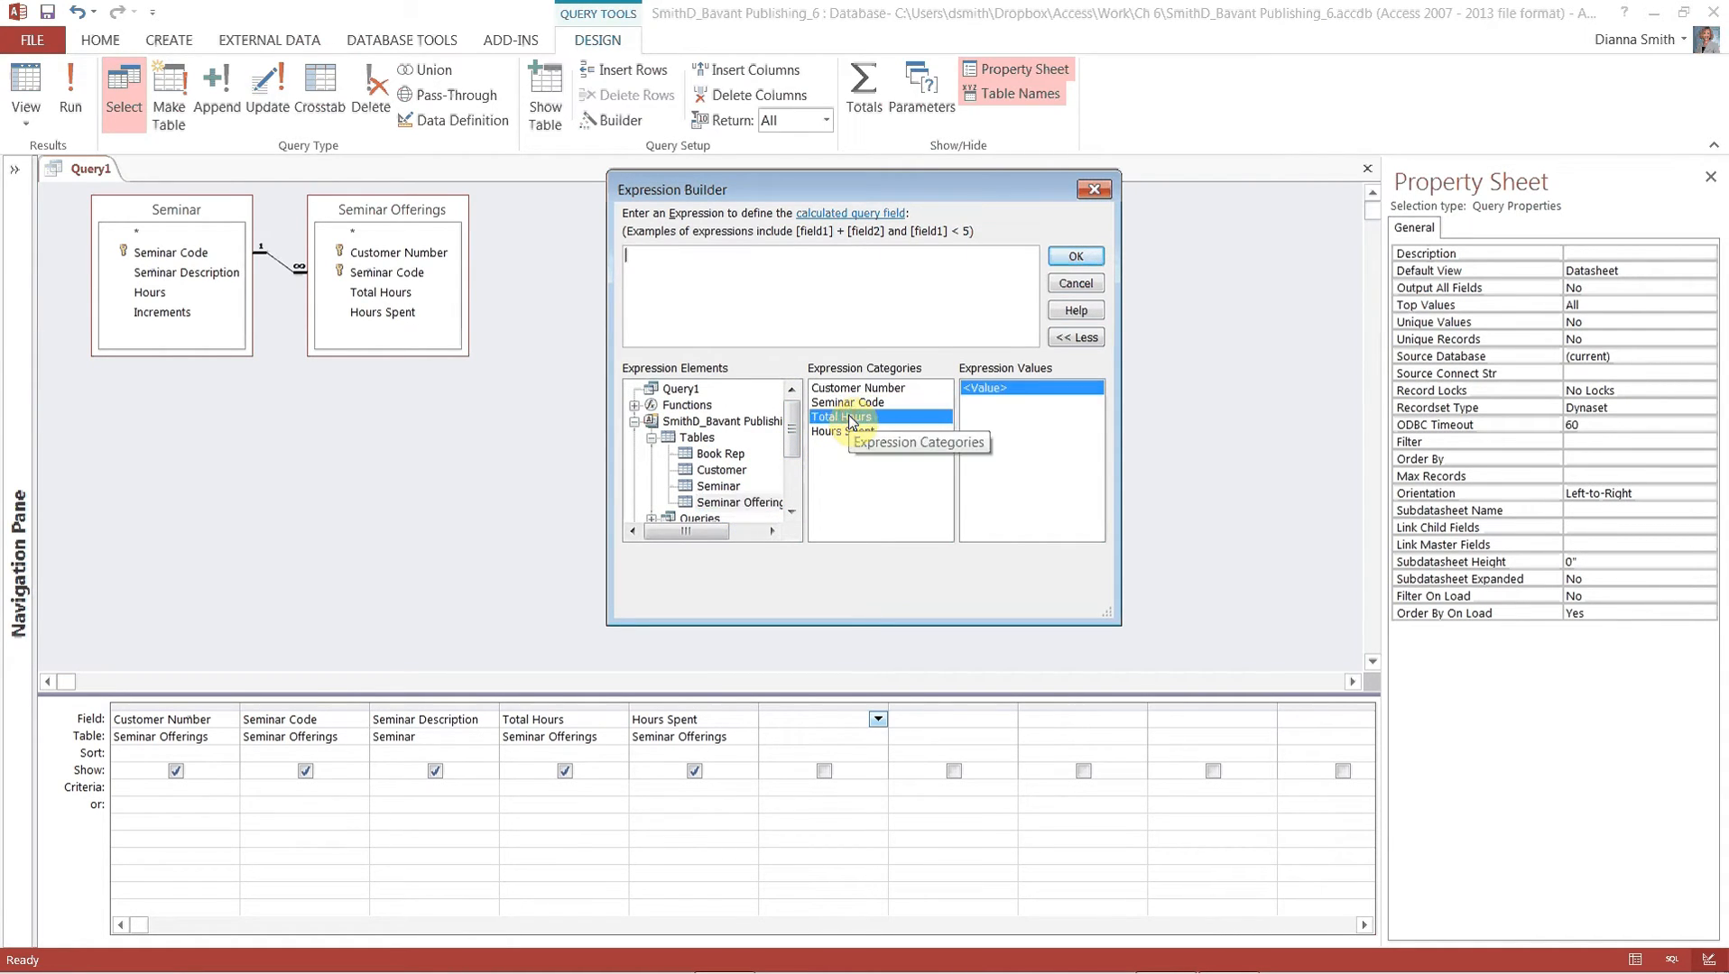
double_click(849, 419)
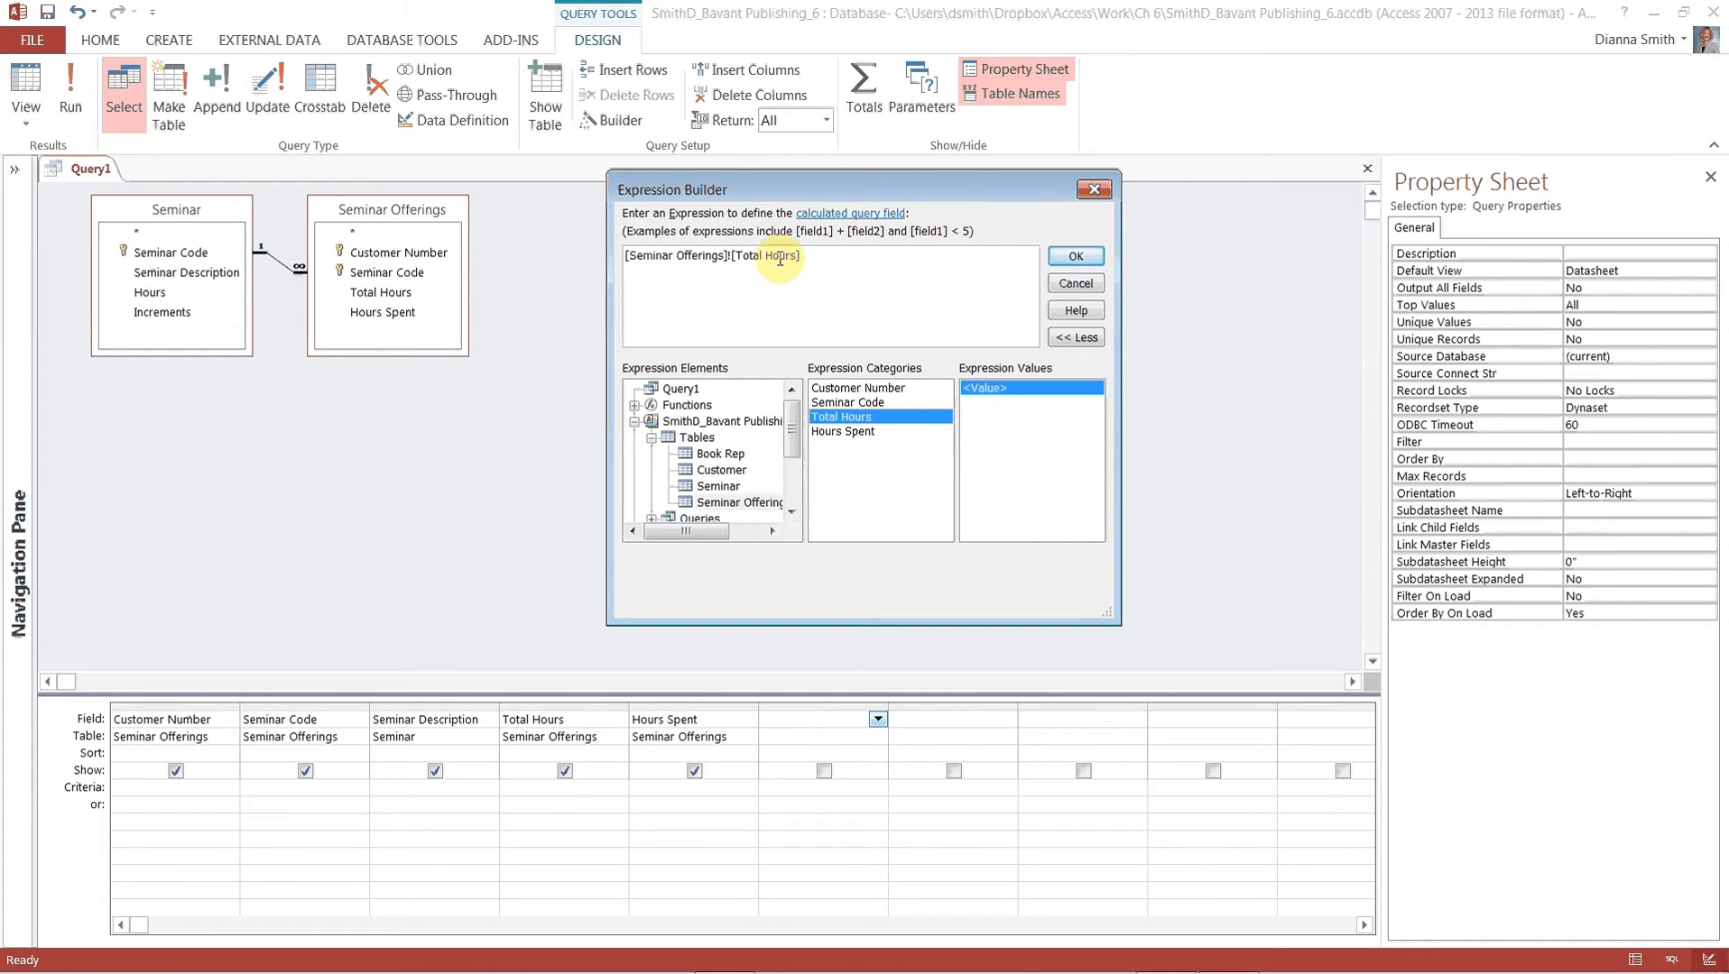
type("-")
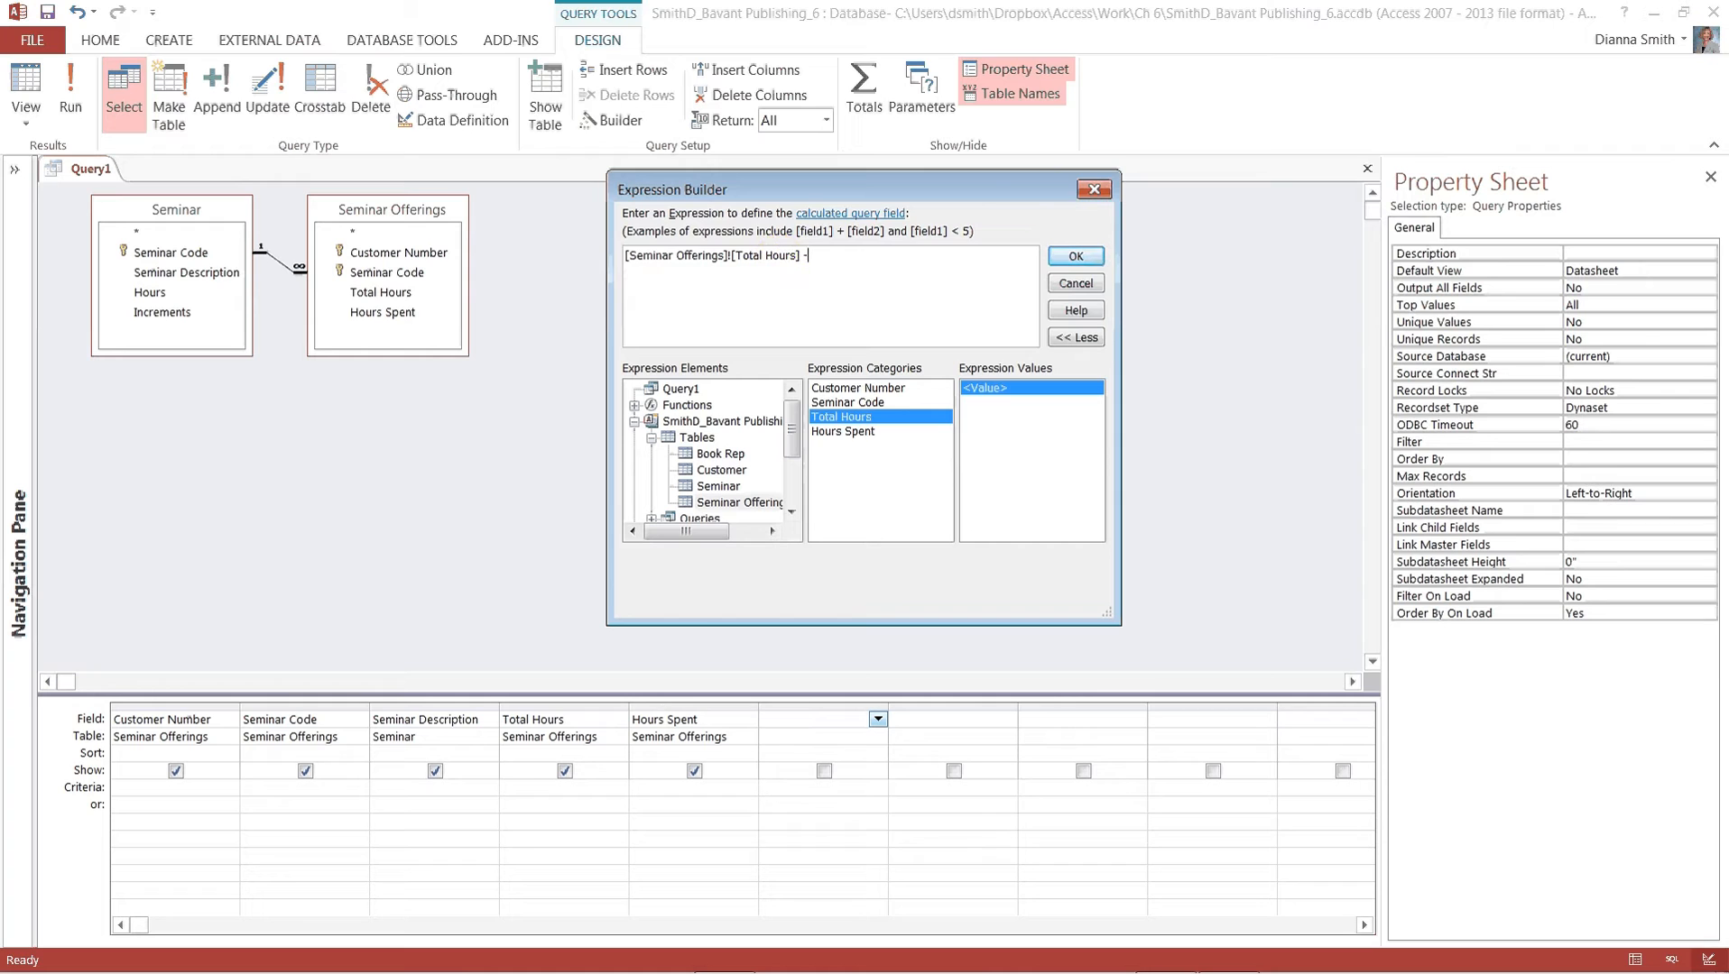
double_click(862, 432)
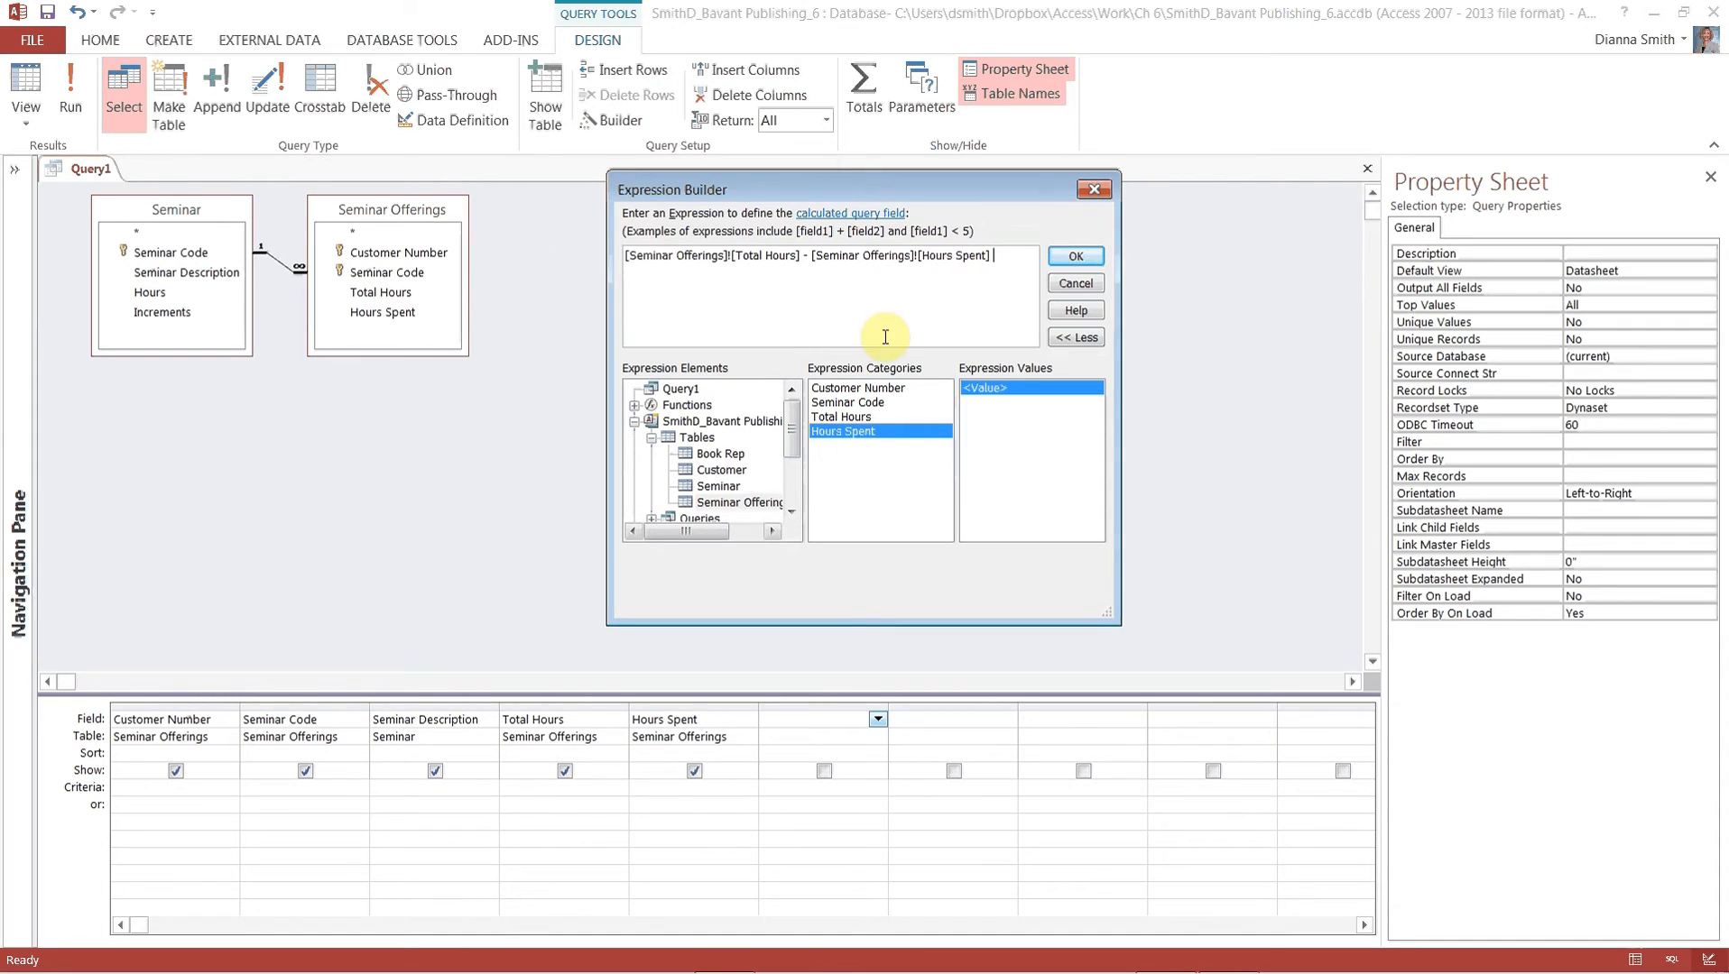
left_click(1073, 259)
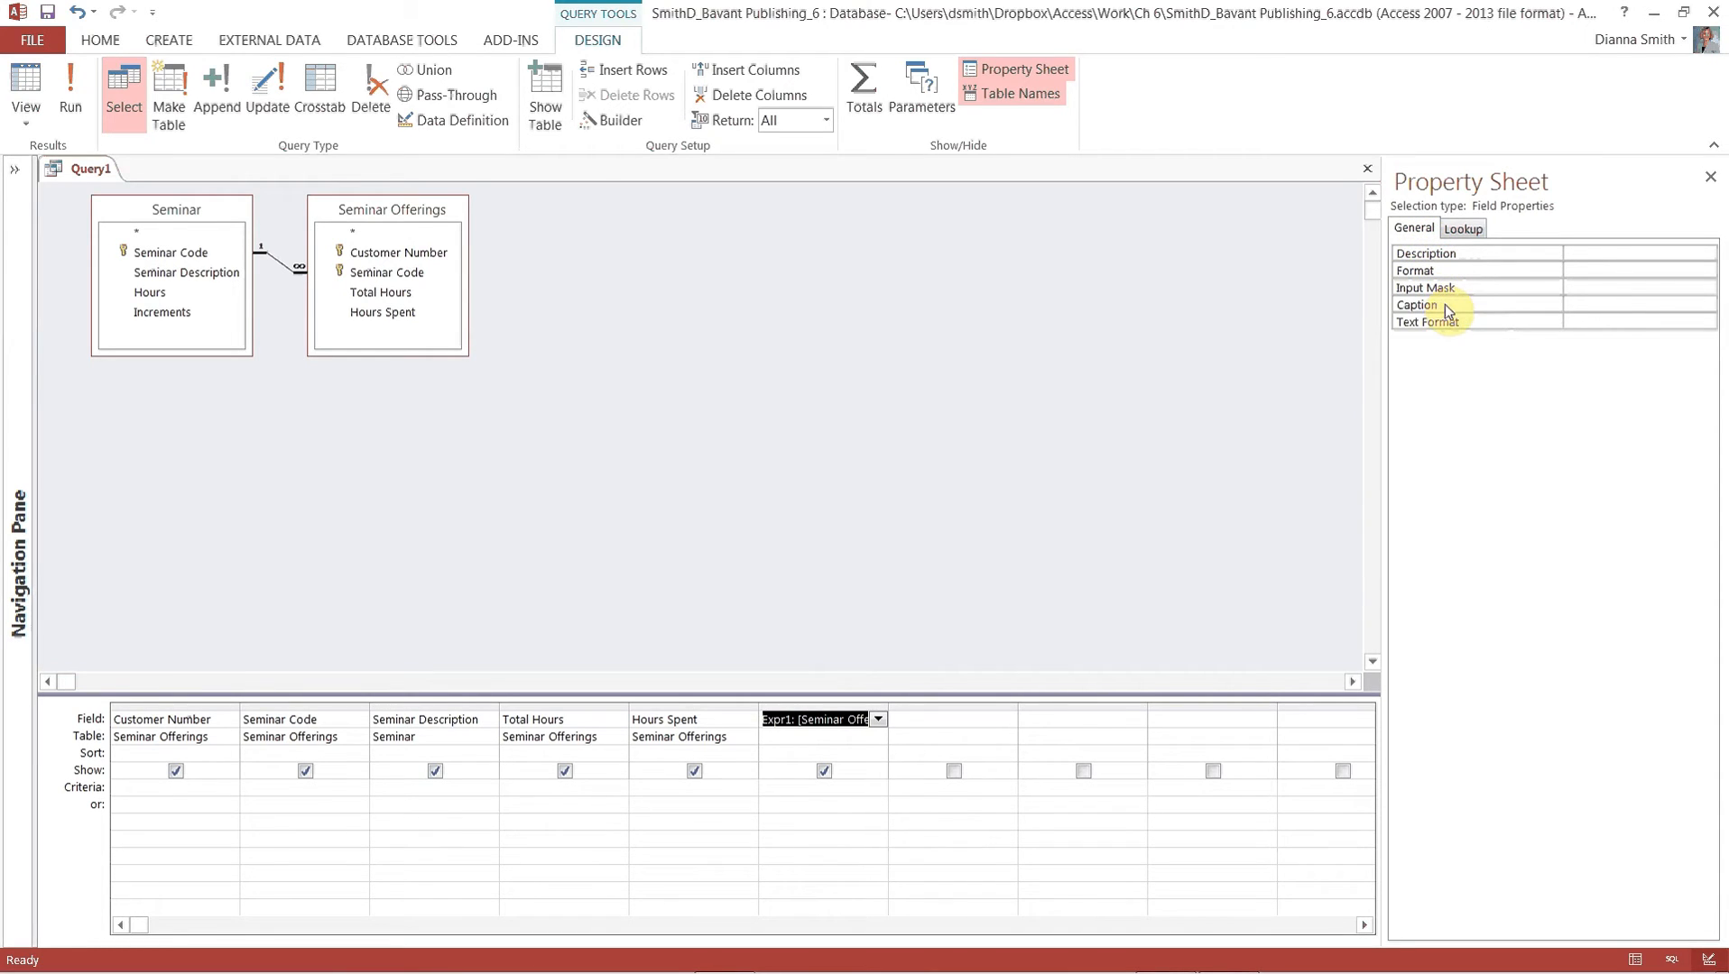
Set the calculated field's caption to Hours Remaining and close the property sheet.
left_click(1578, 304)
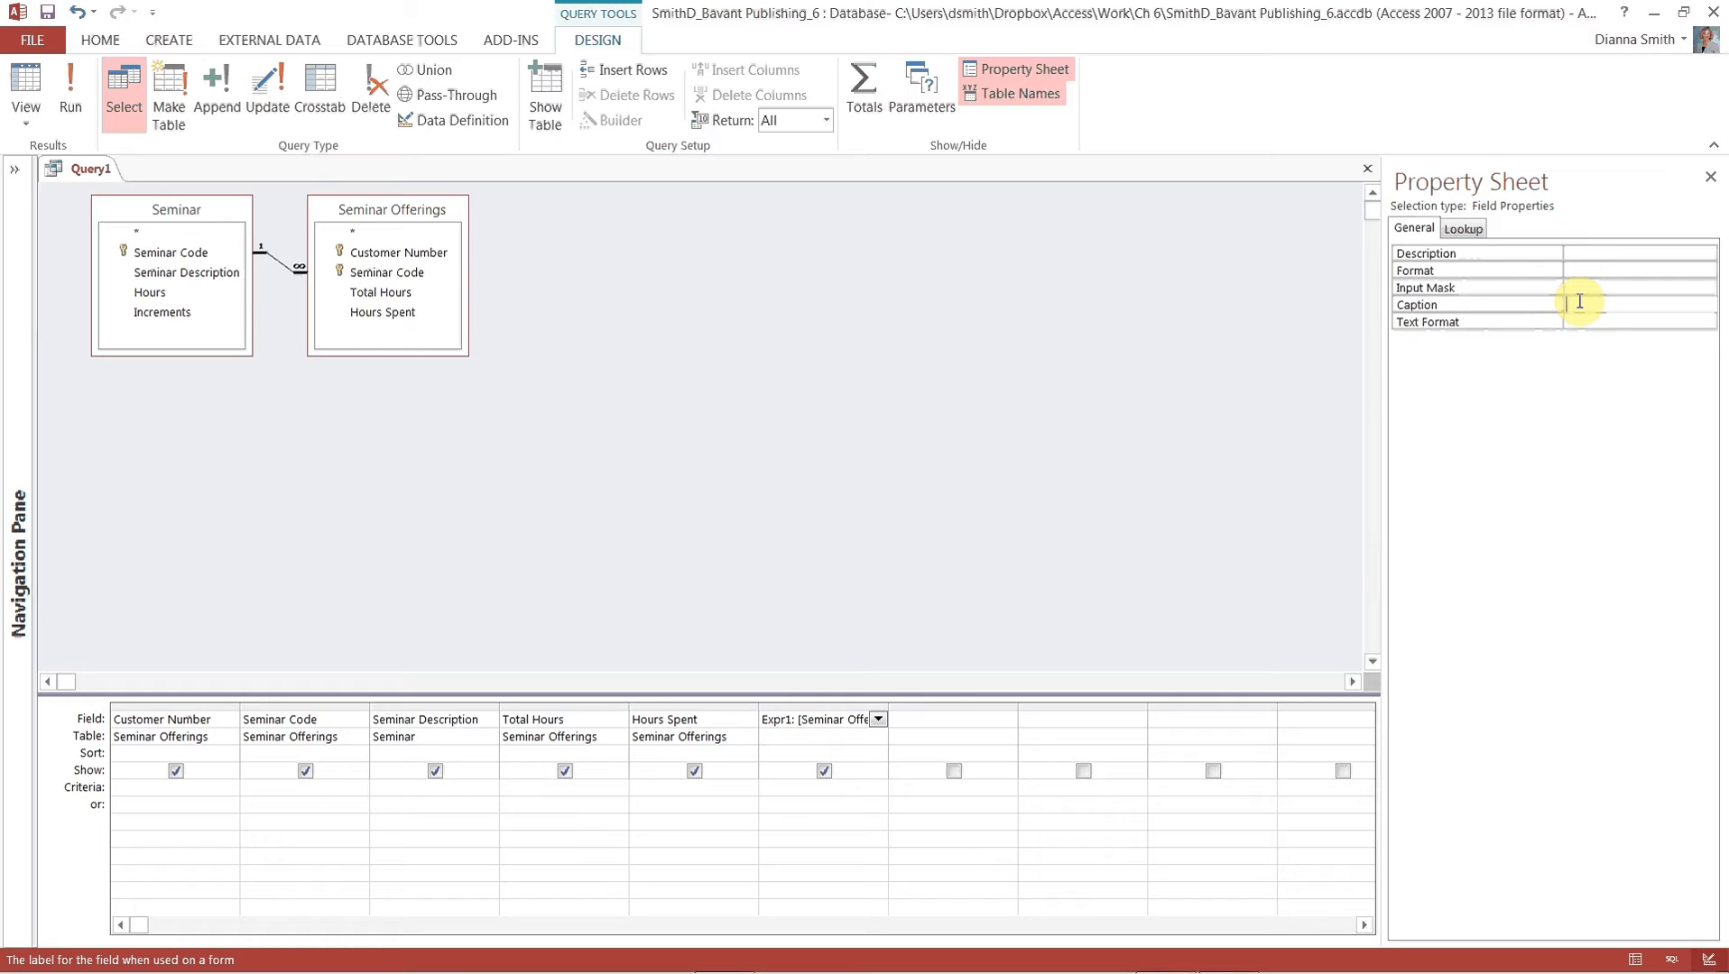
type("Hours Remaining")
left_click(1015, 72)
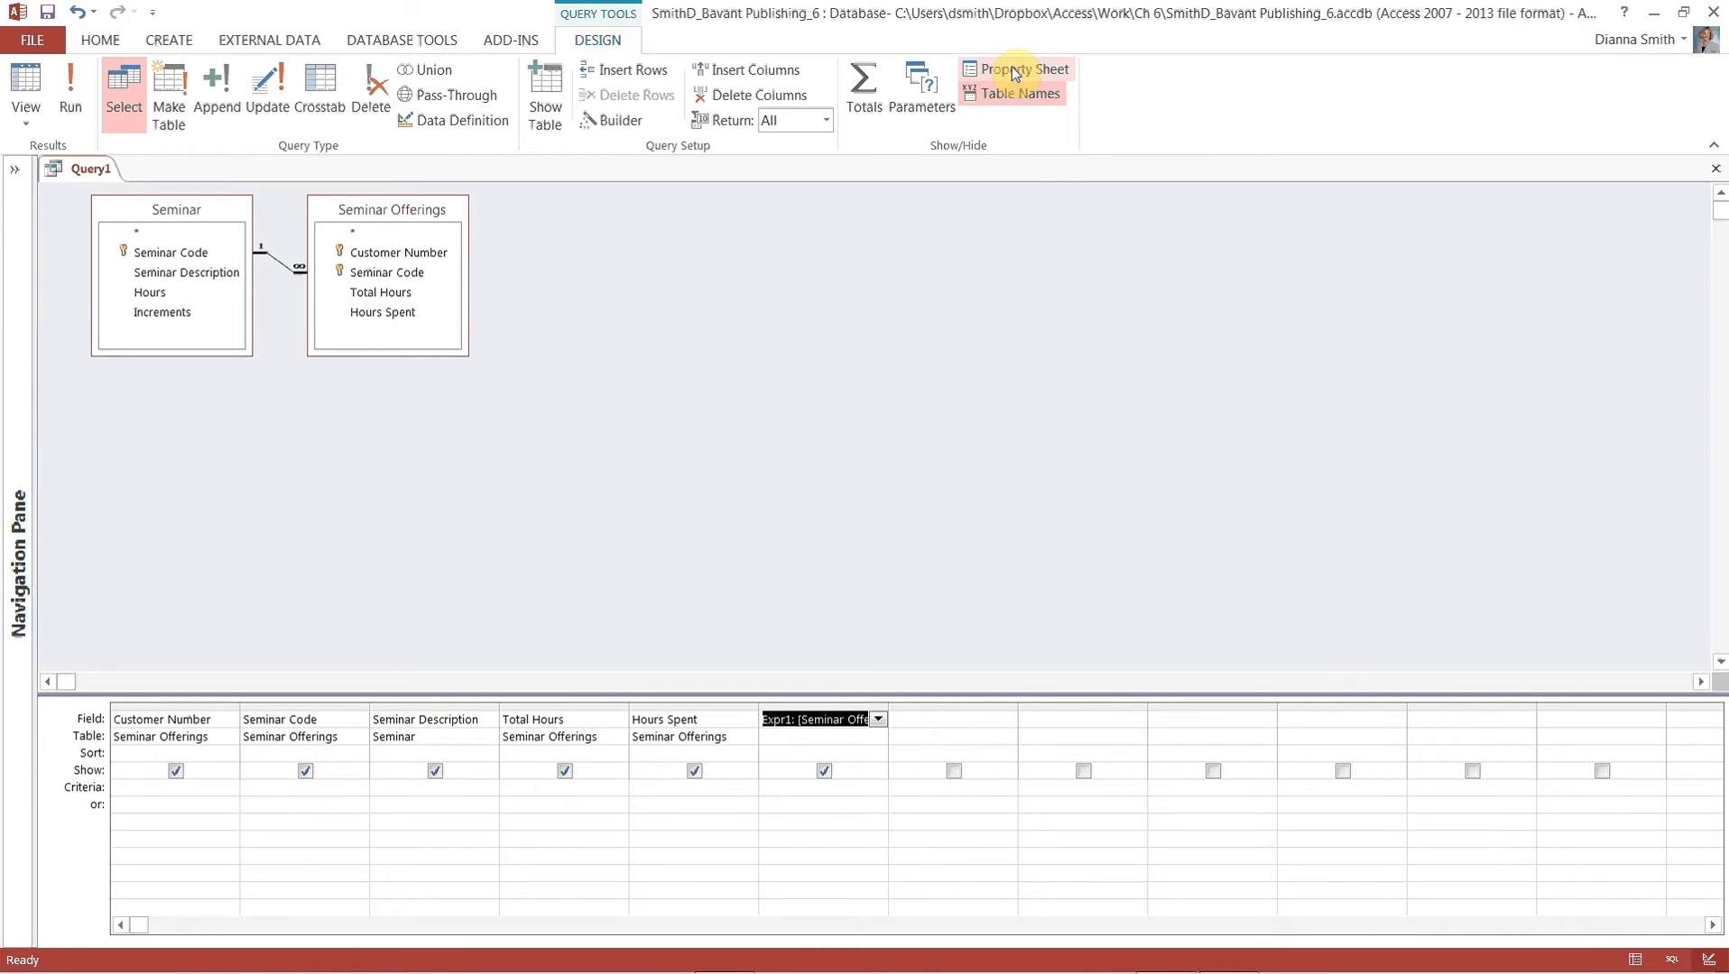
Show the seminar query's results in Datasheet view and best-fit every column, including Hours Remaining.
left_click(27, 83)
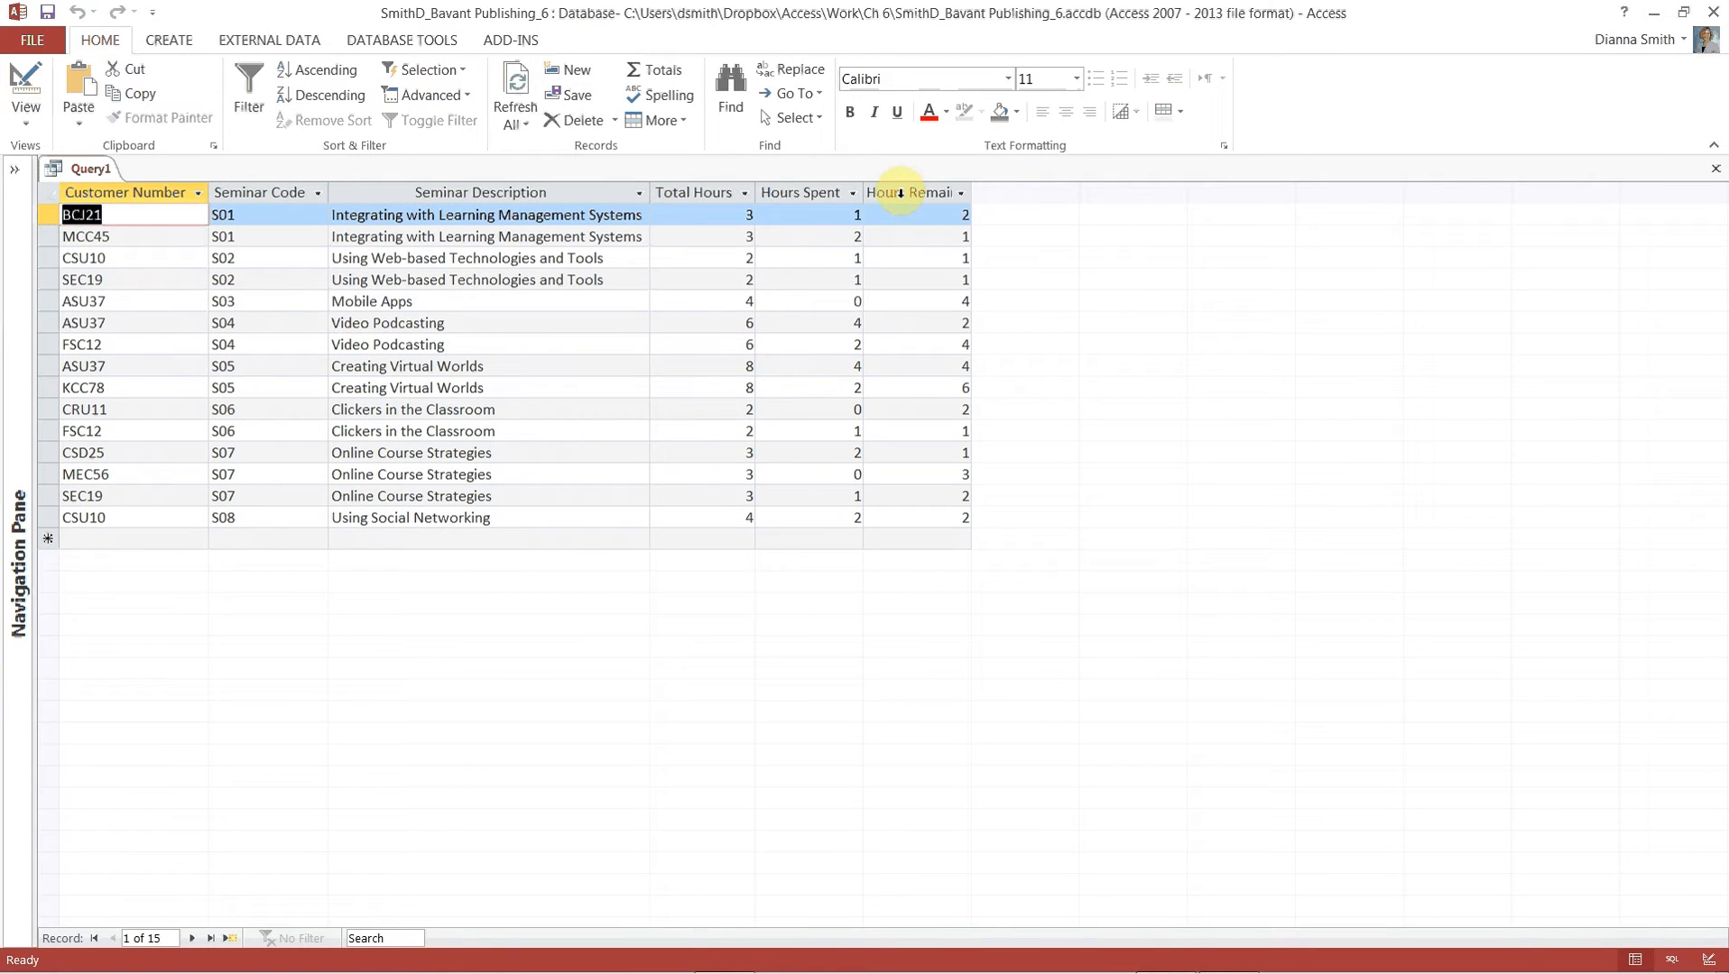
left_click(52, 201)
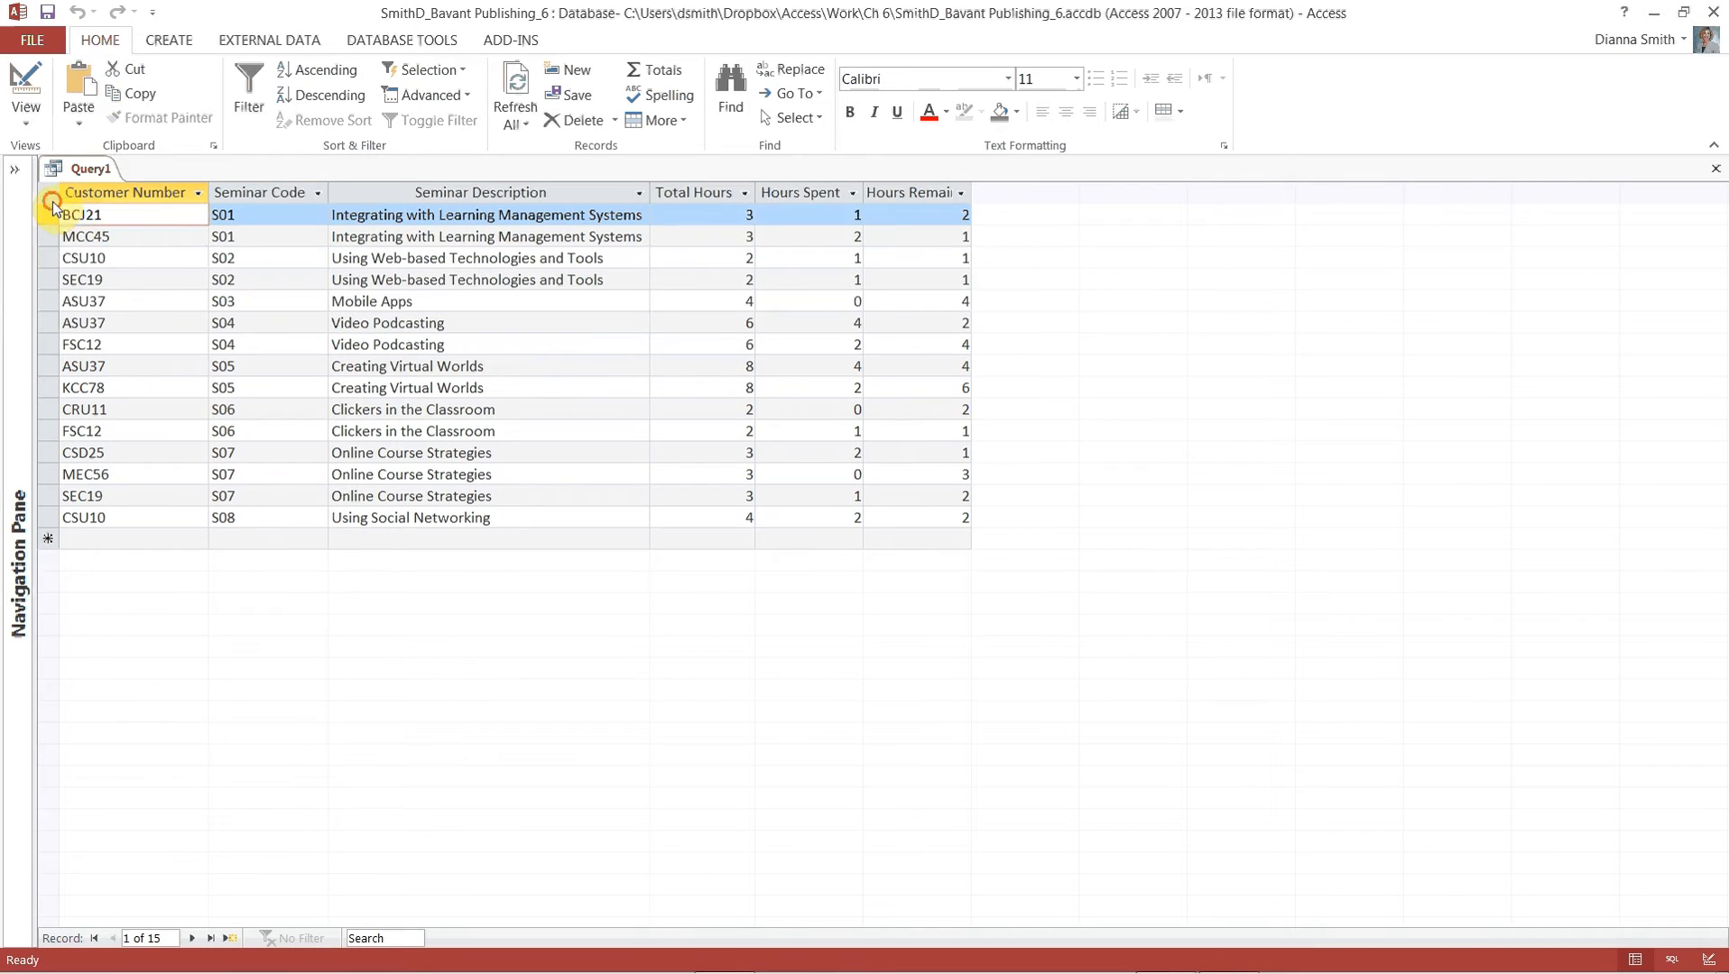
double_click(209, 187)
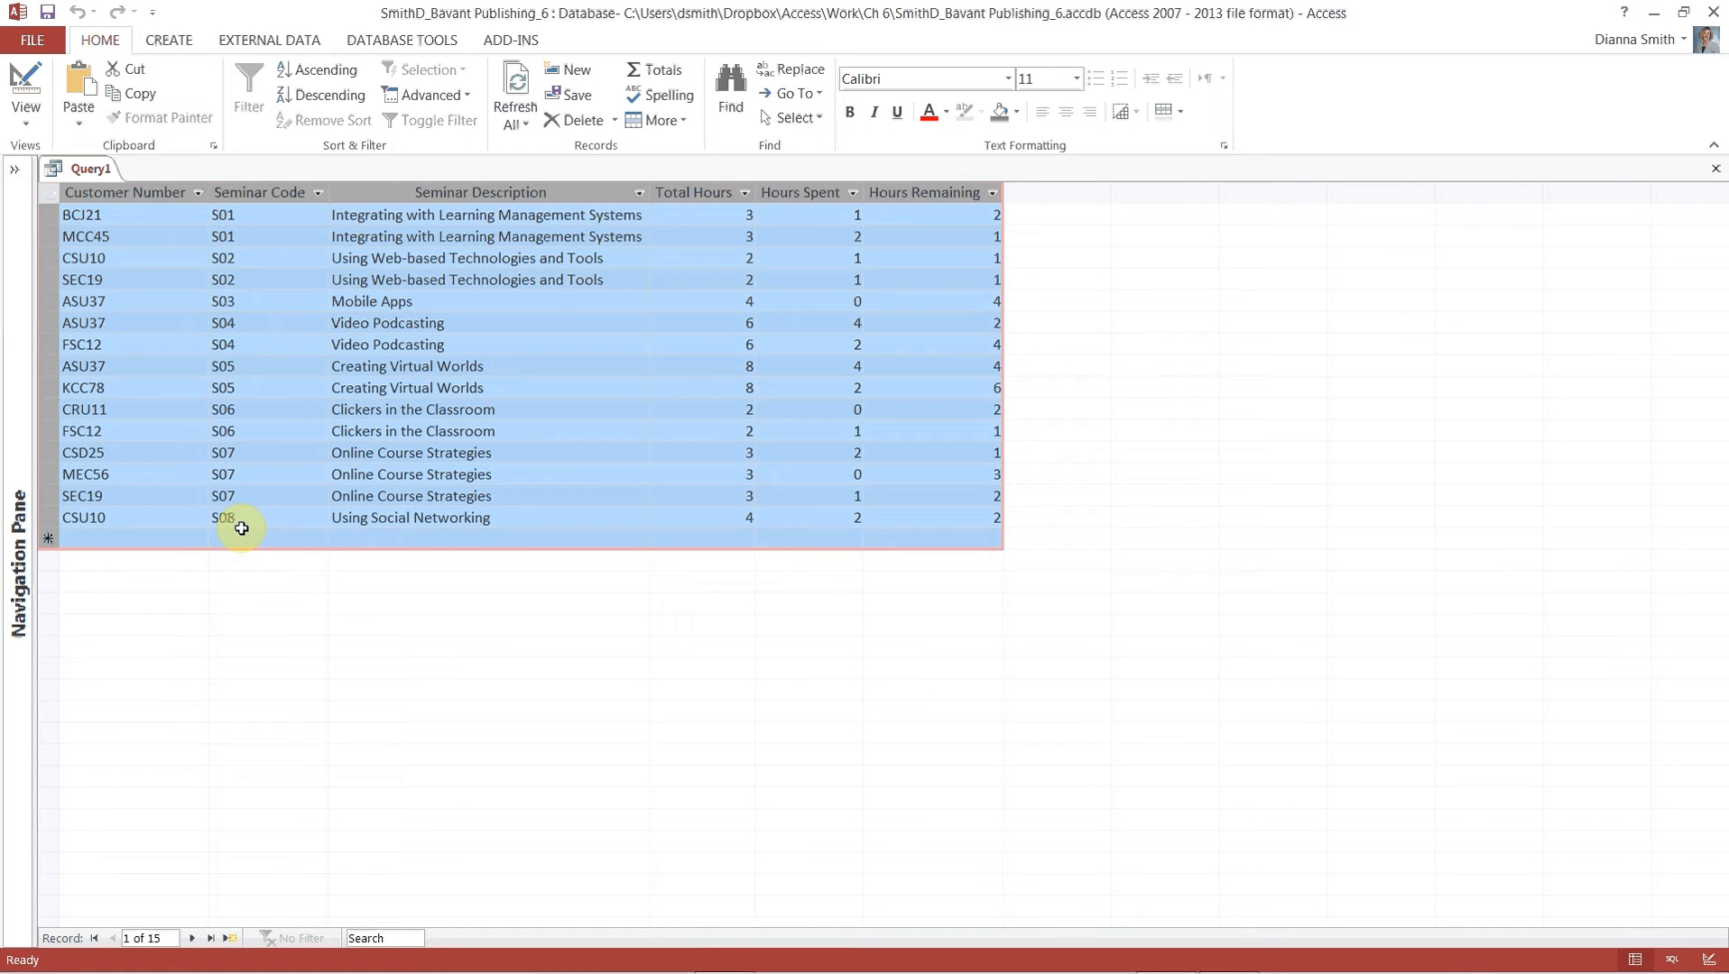
Save the query as Seminar Offerings and Seminars and close it.
left_click(47, 13)
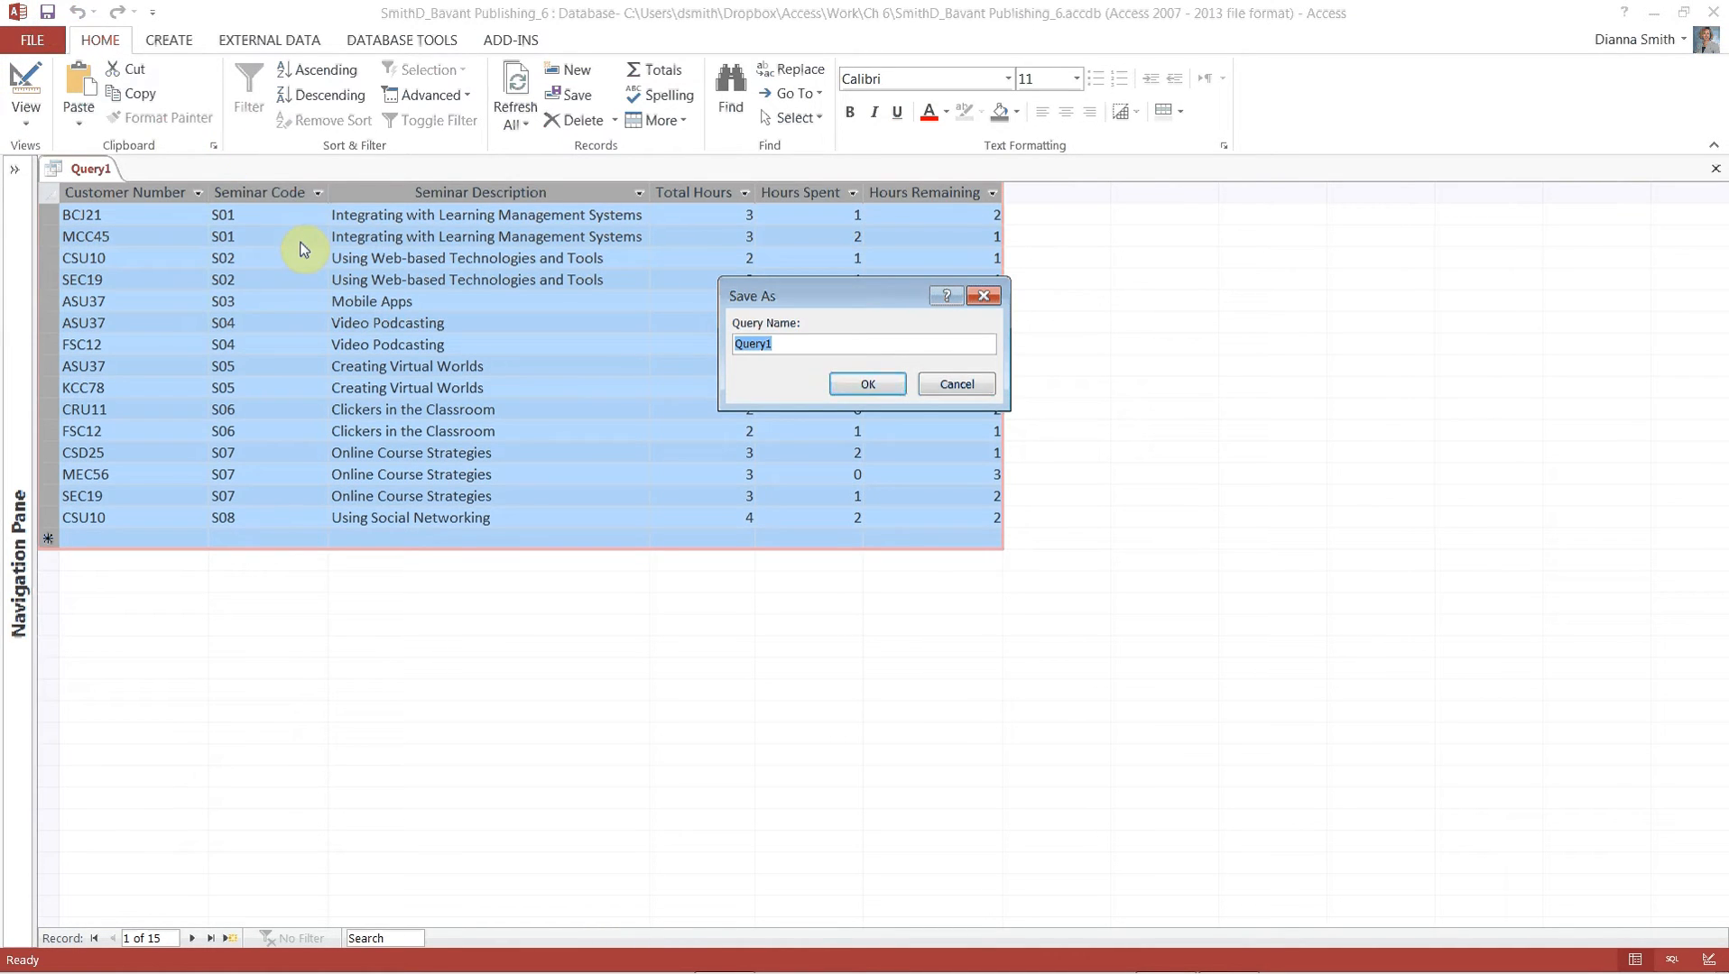
type("Seminar Offerings and Seminars")
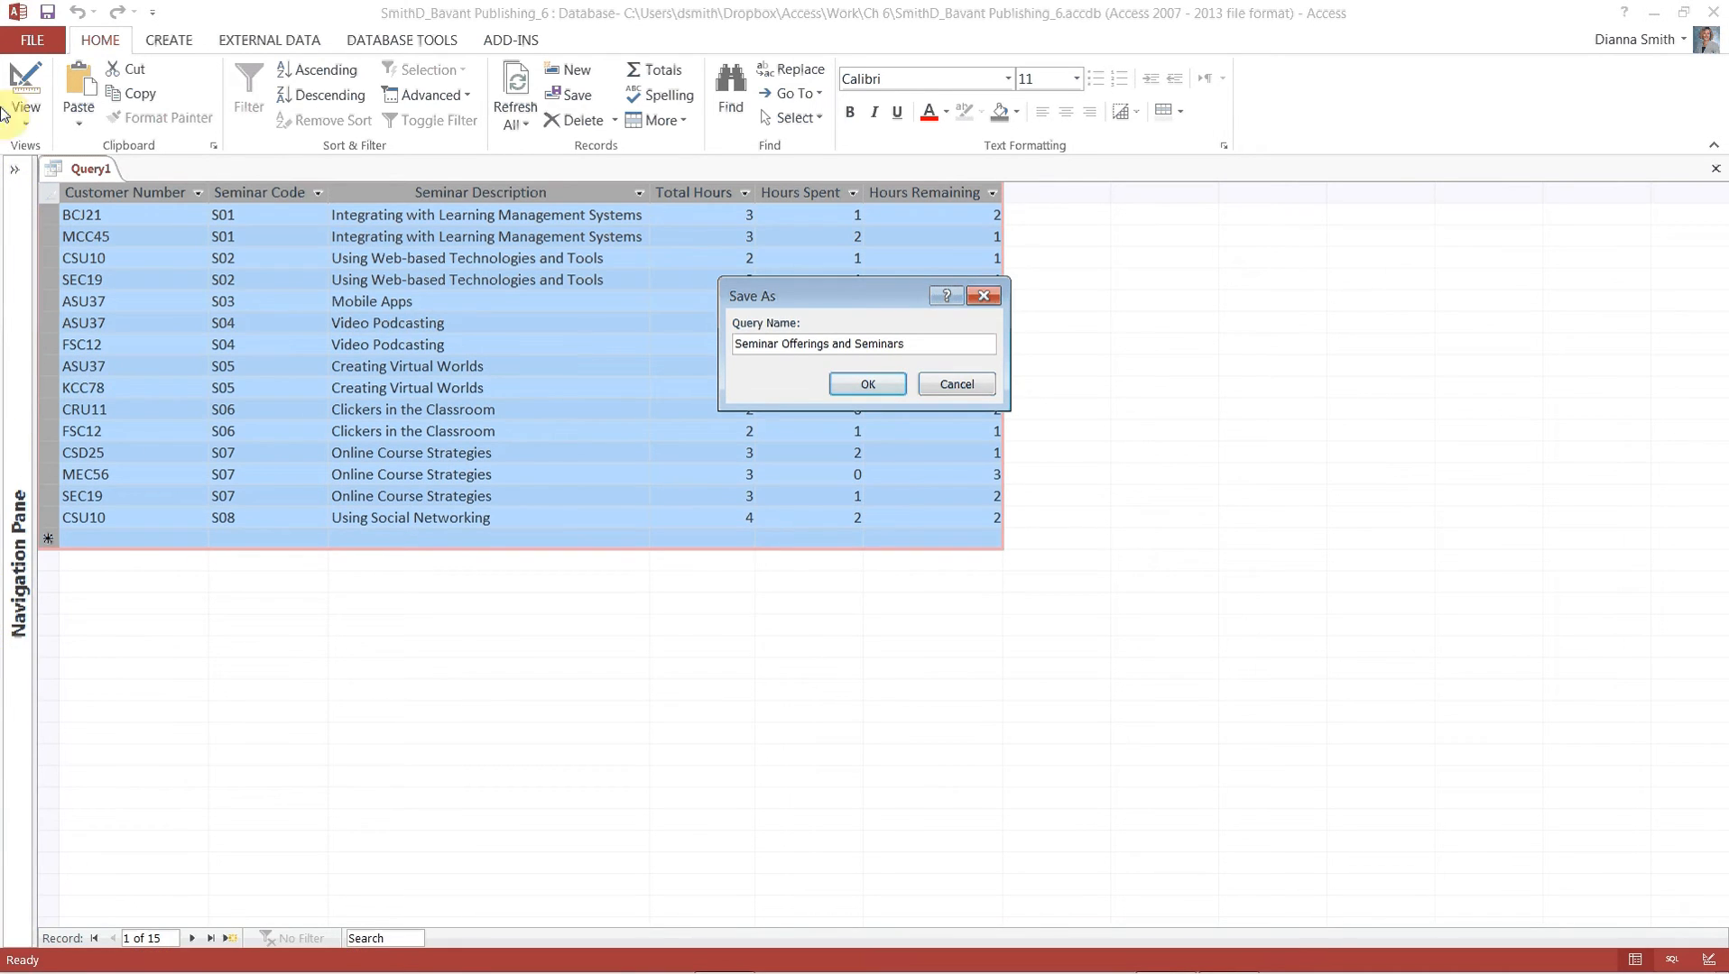
left_click(865, 384)
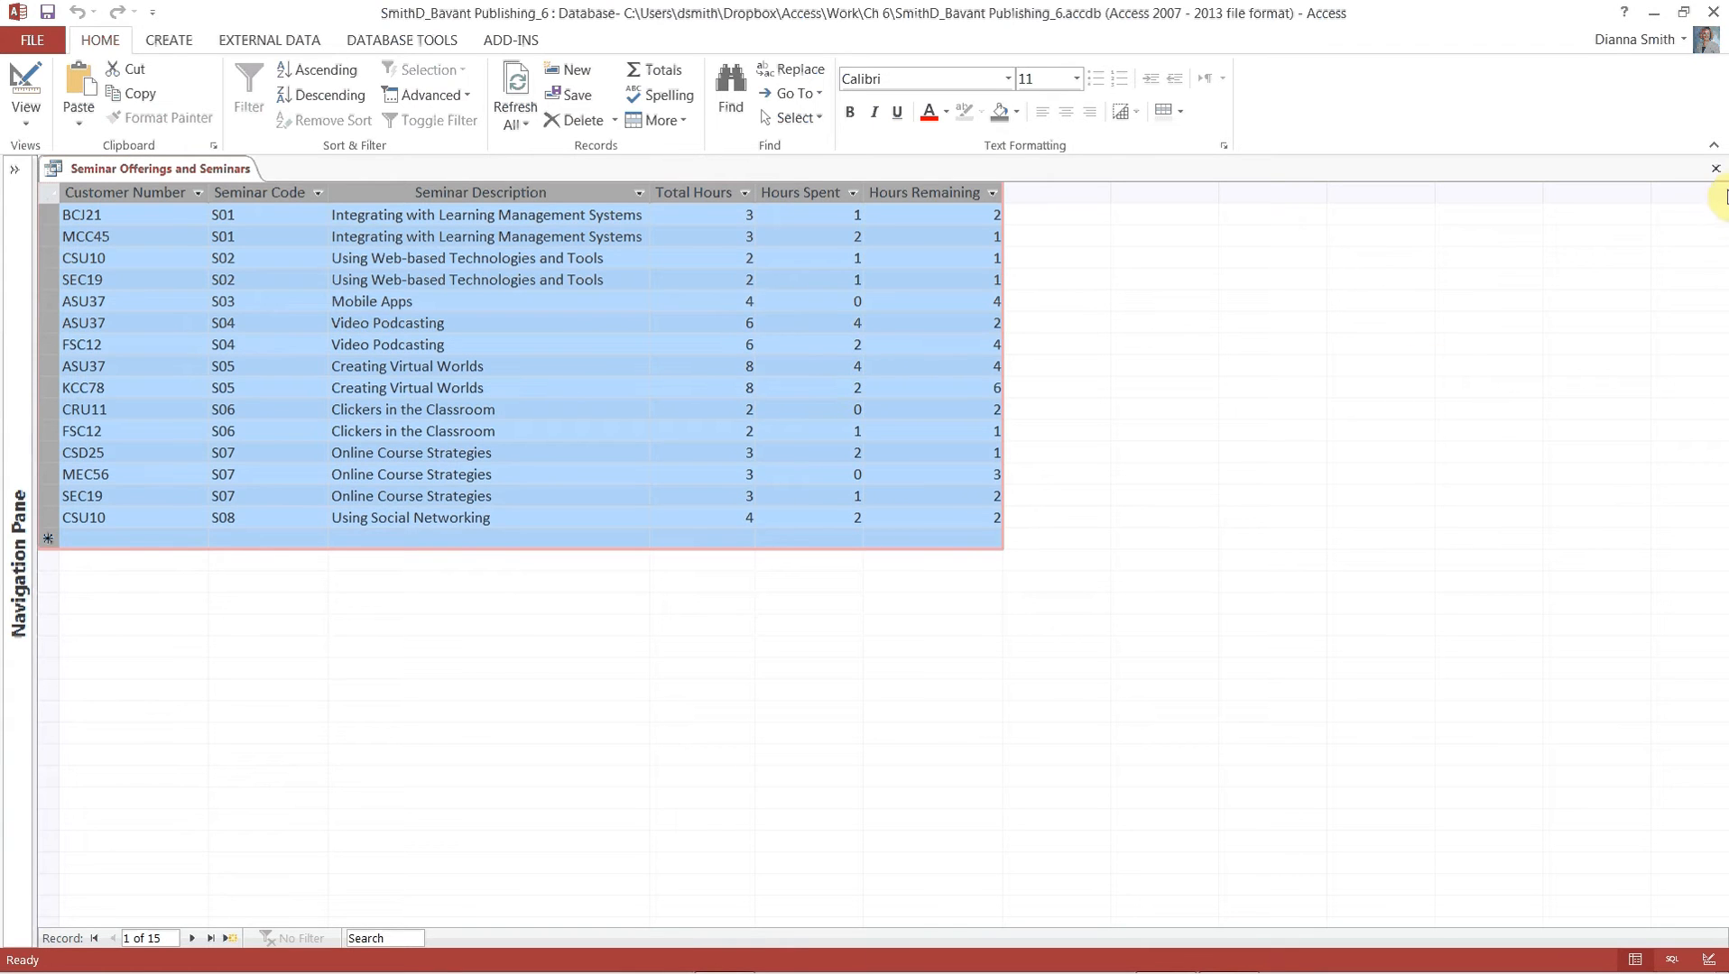
left_click(1715, 169)
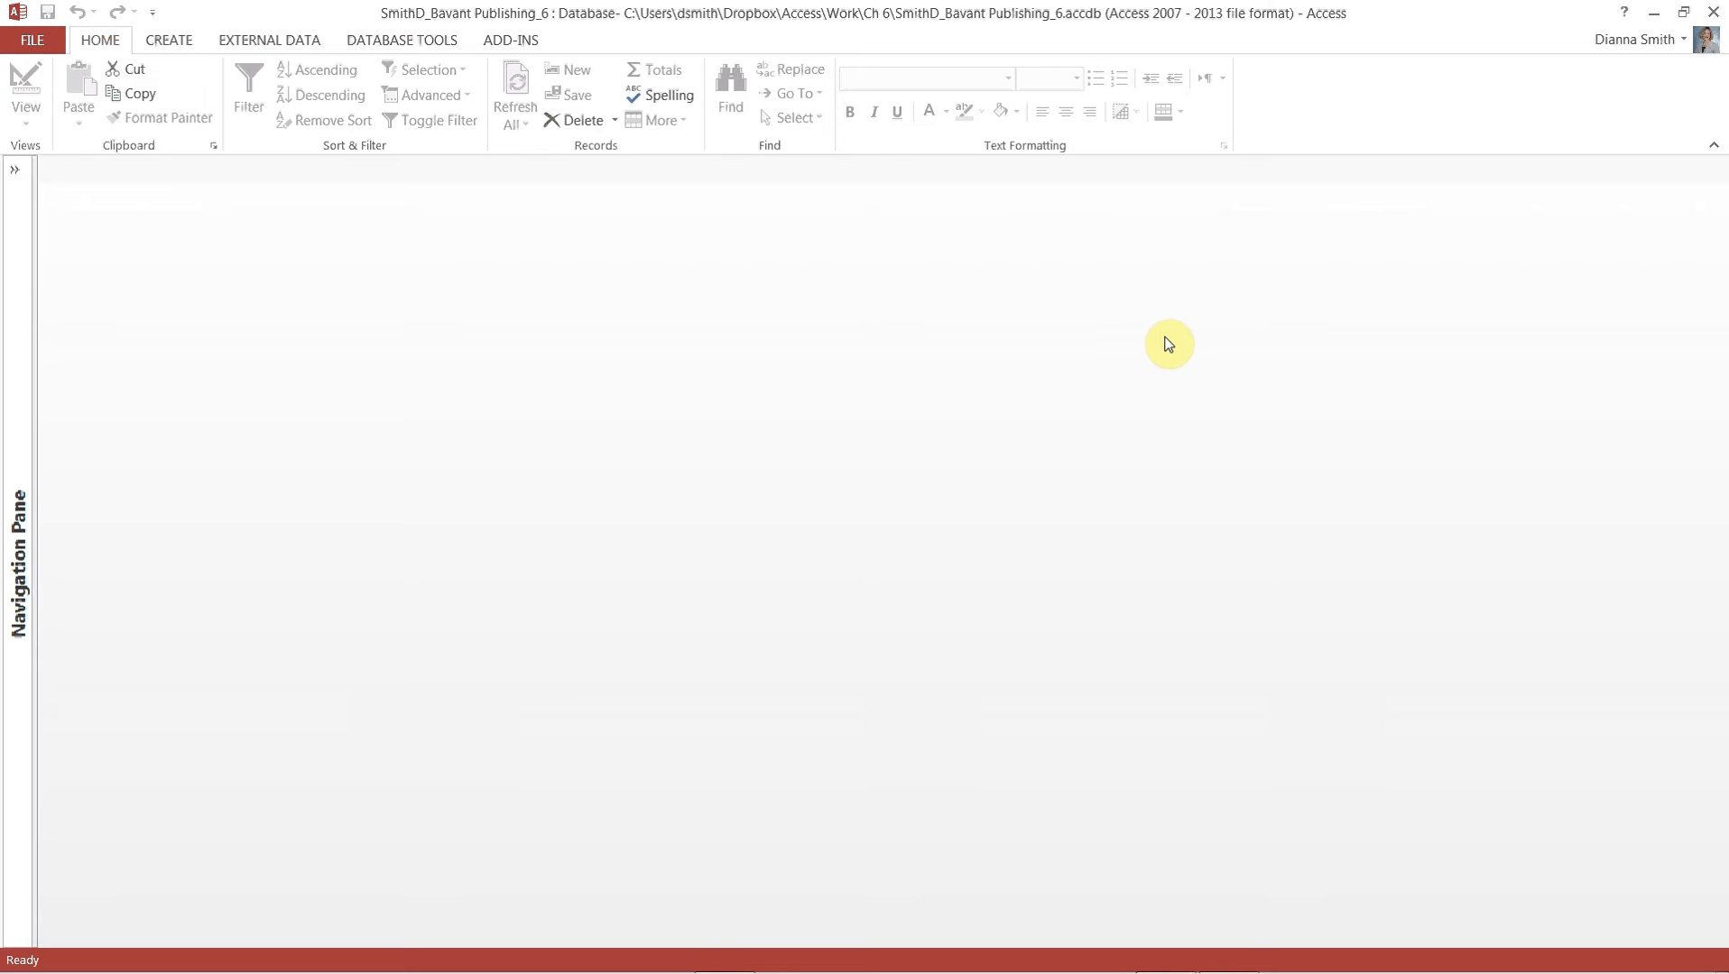
Create a new report in Design view and display its property sheet.
left_click(161, 42)
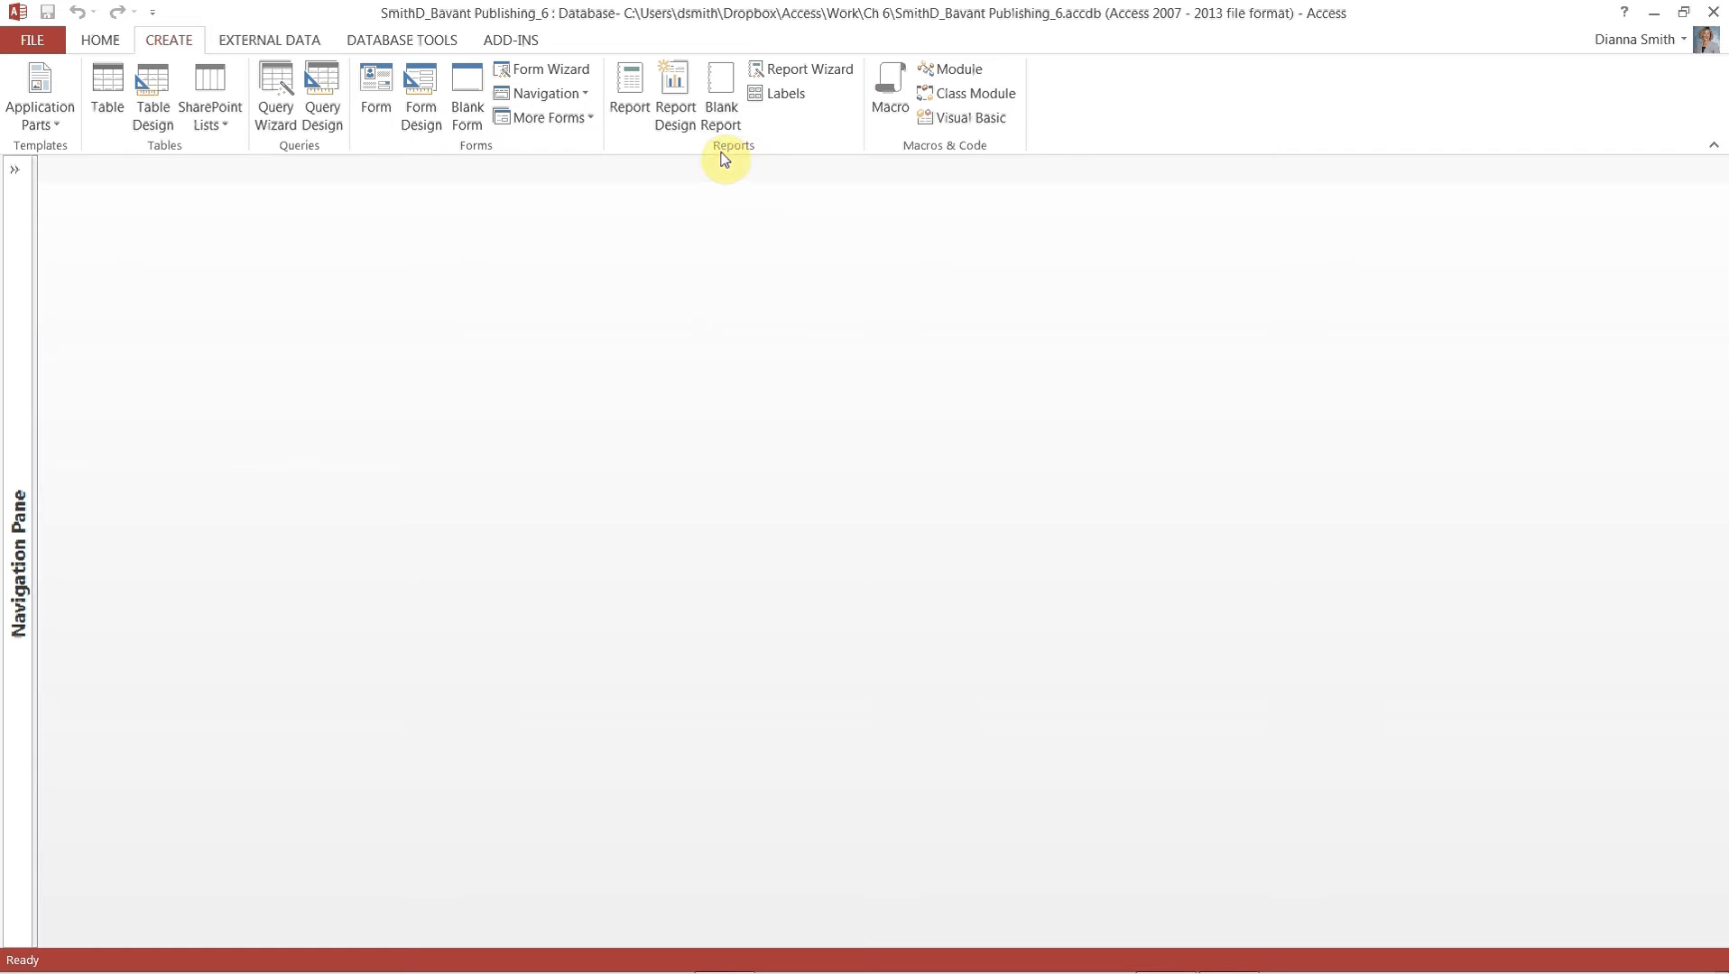
left_click(676, 107)
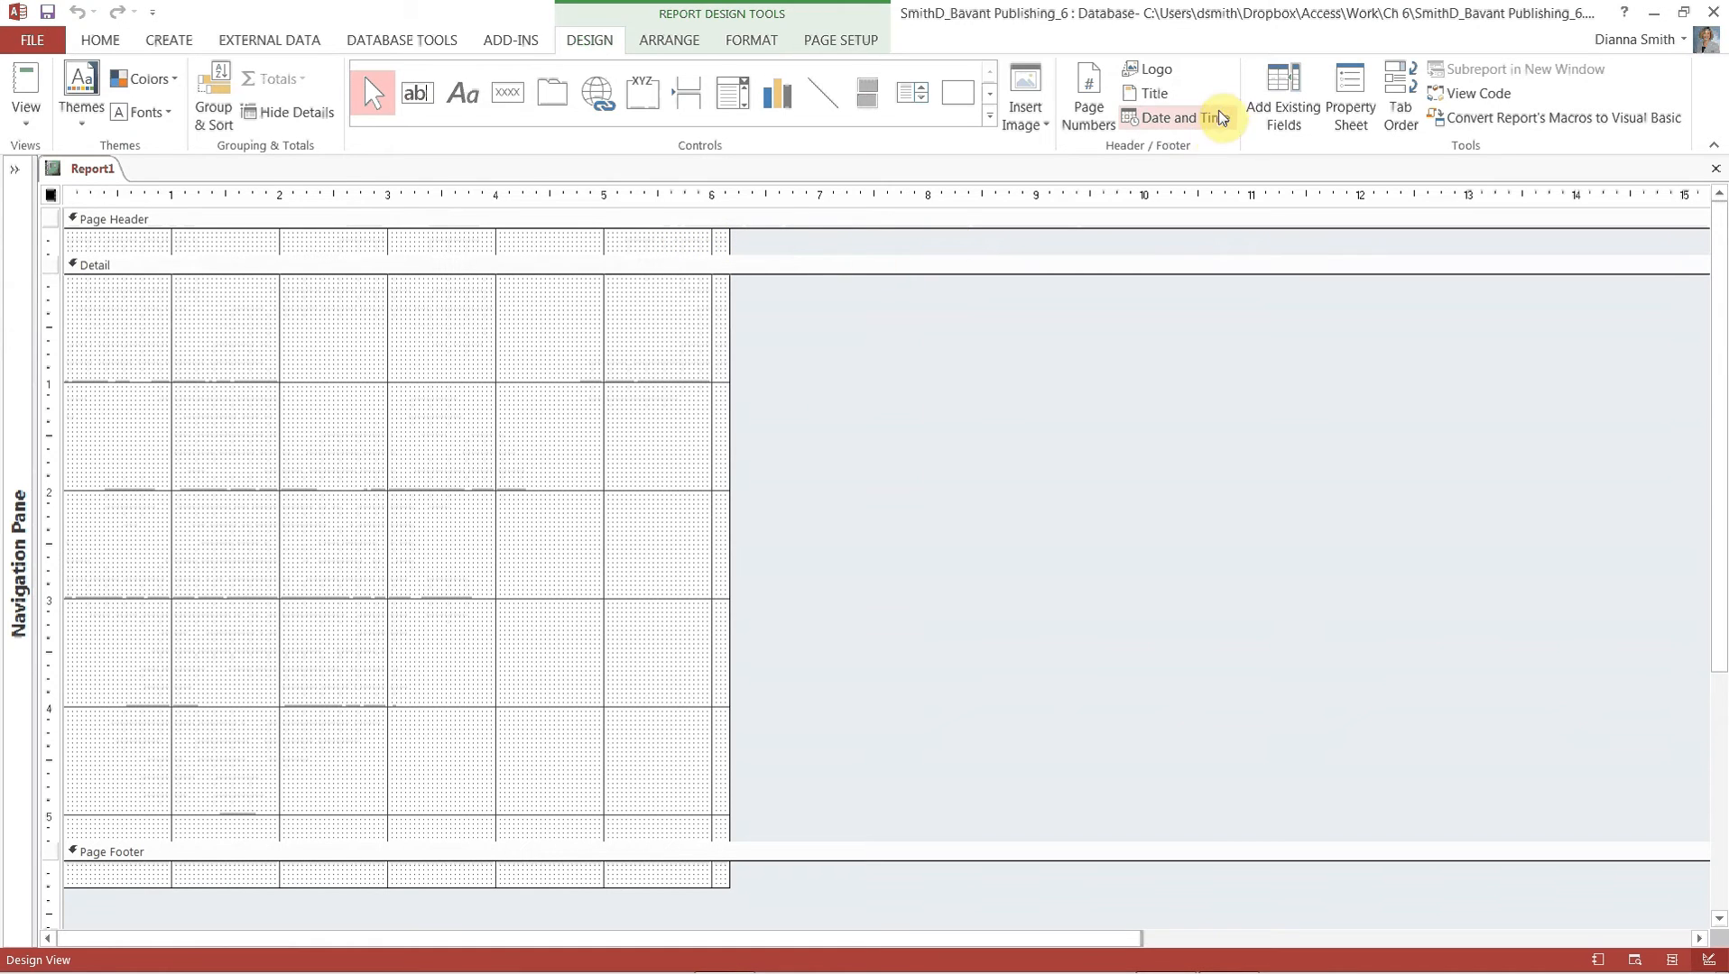
left_click(1350, 112)
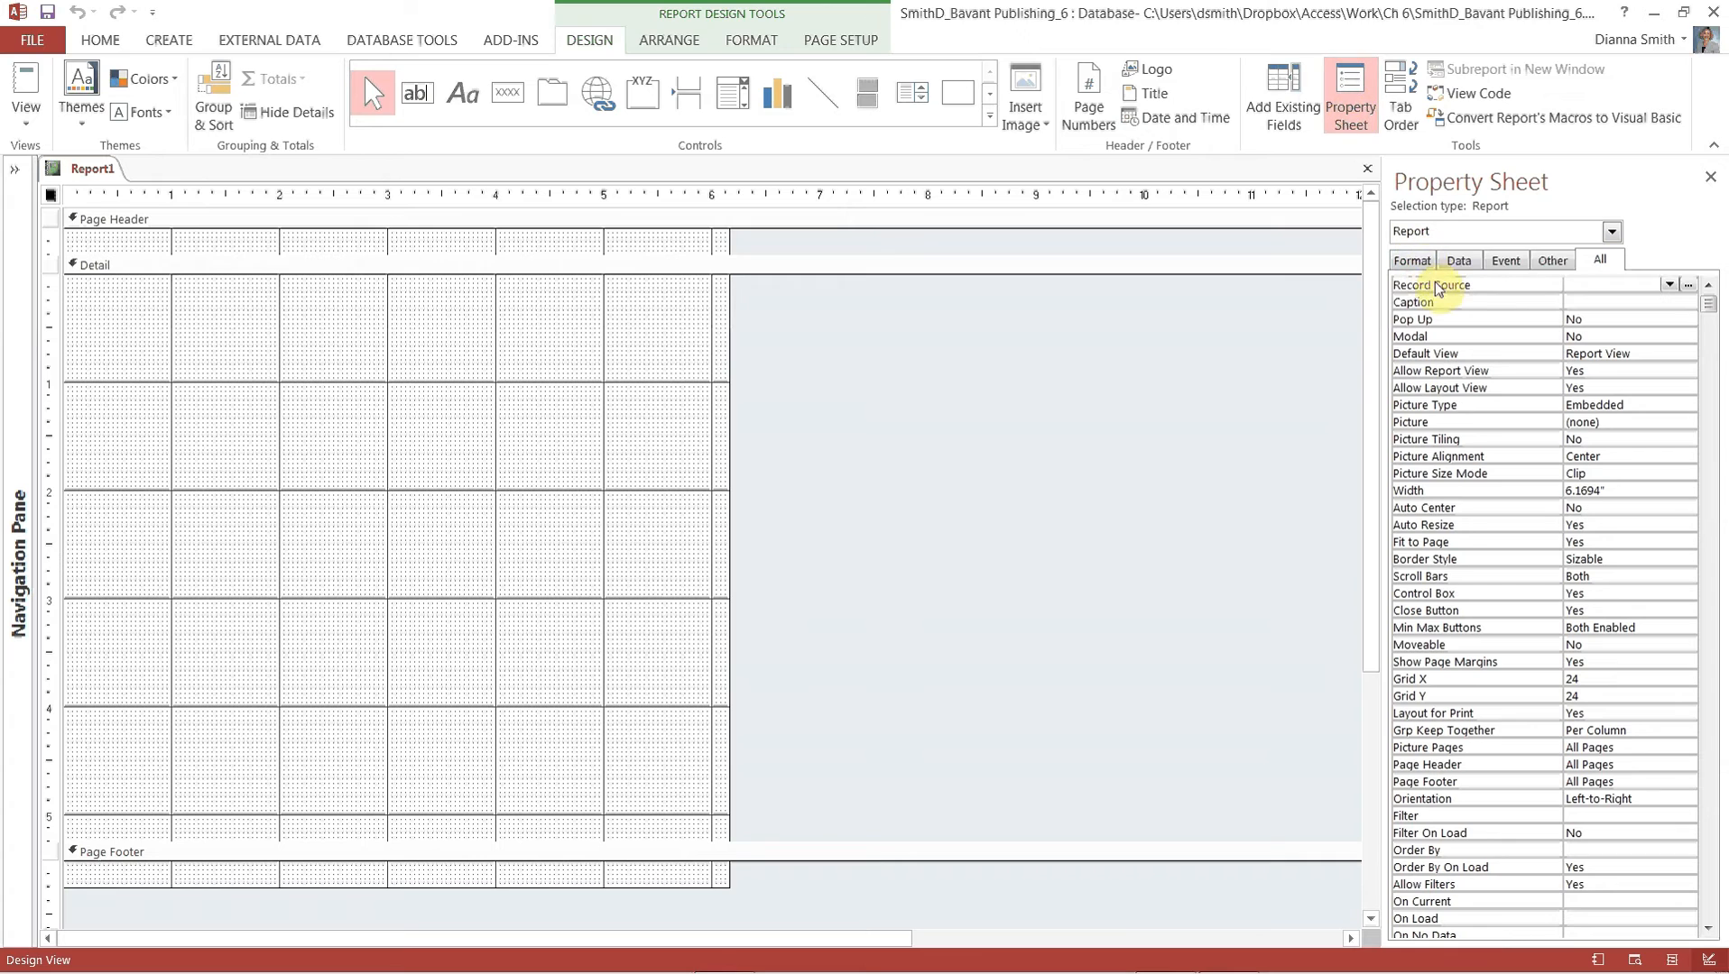
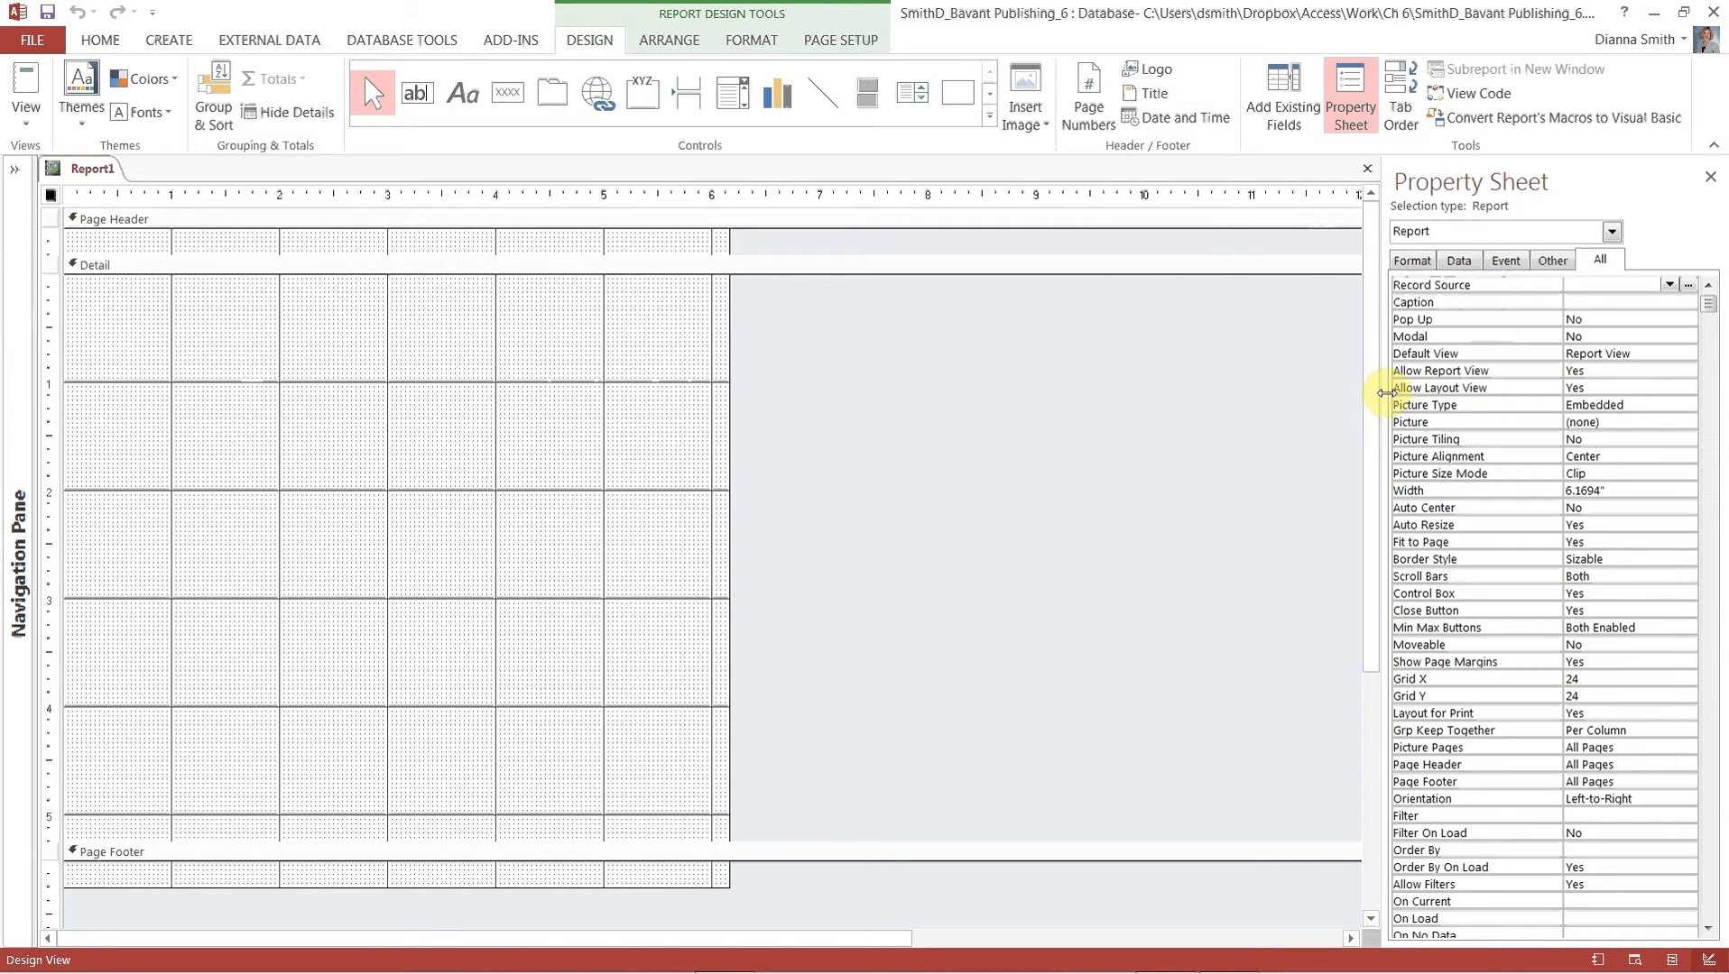
Set the report's record source to the Book Reps and Customers query and widen the property sheet to show the full name.
left_click_drag(1385, 395, 1432, 397)
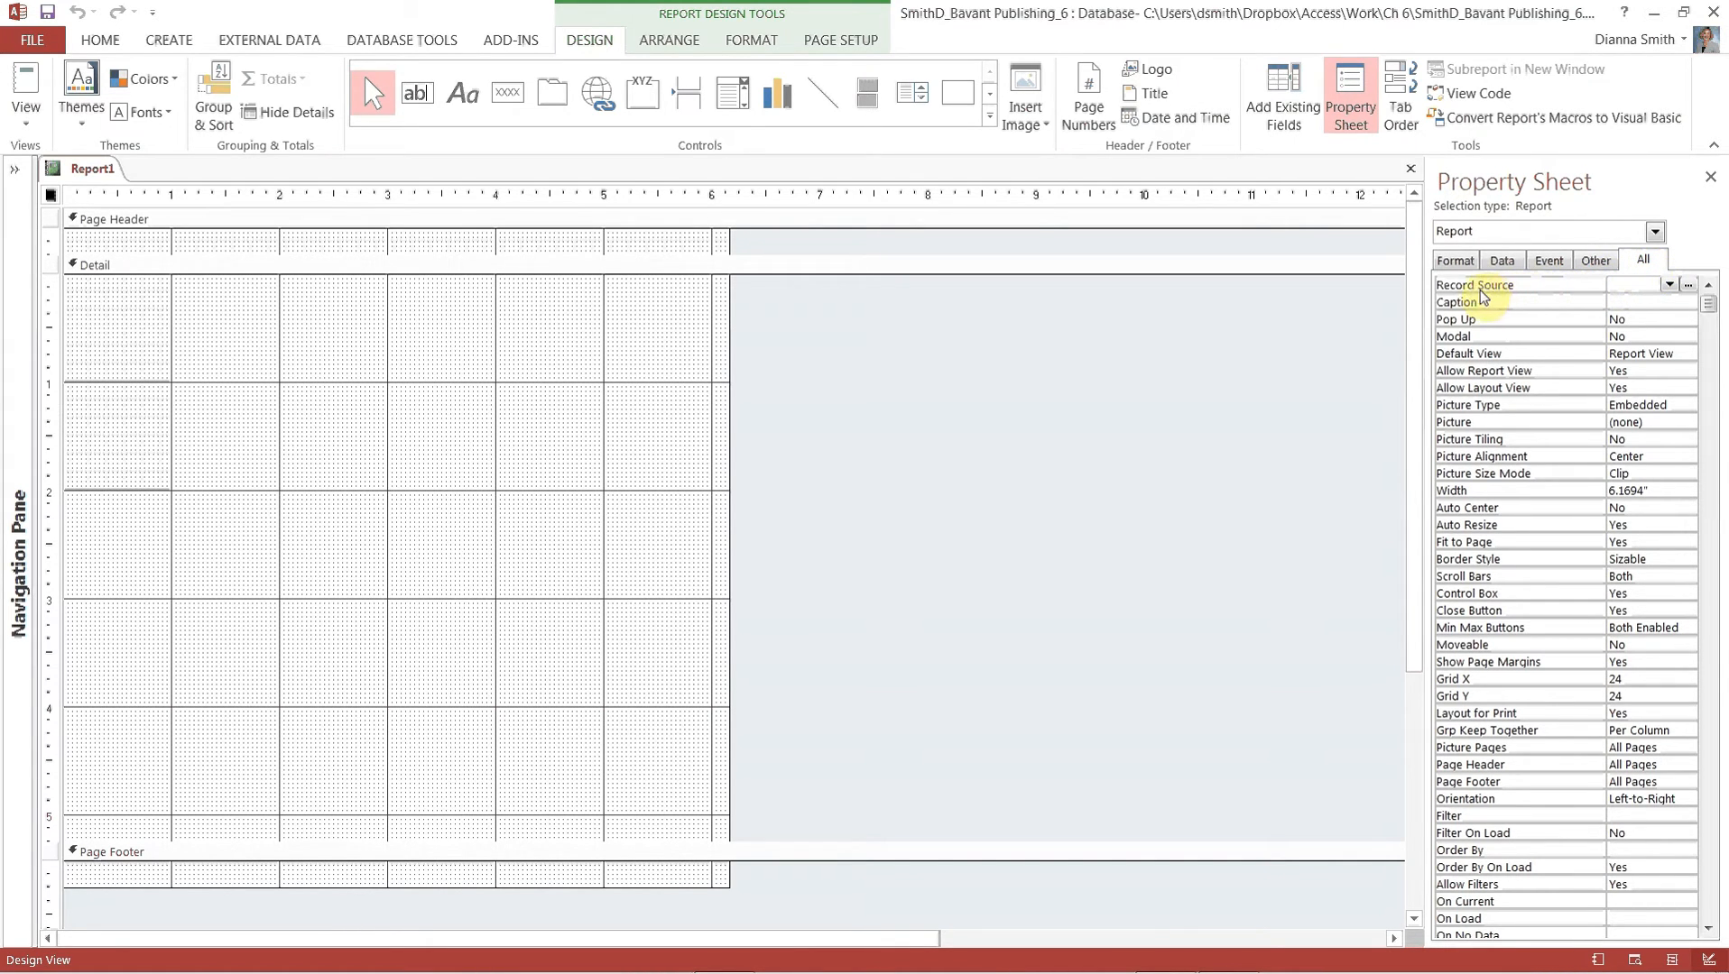
left_click(1670, 286)
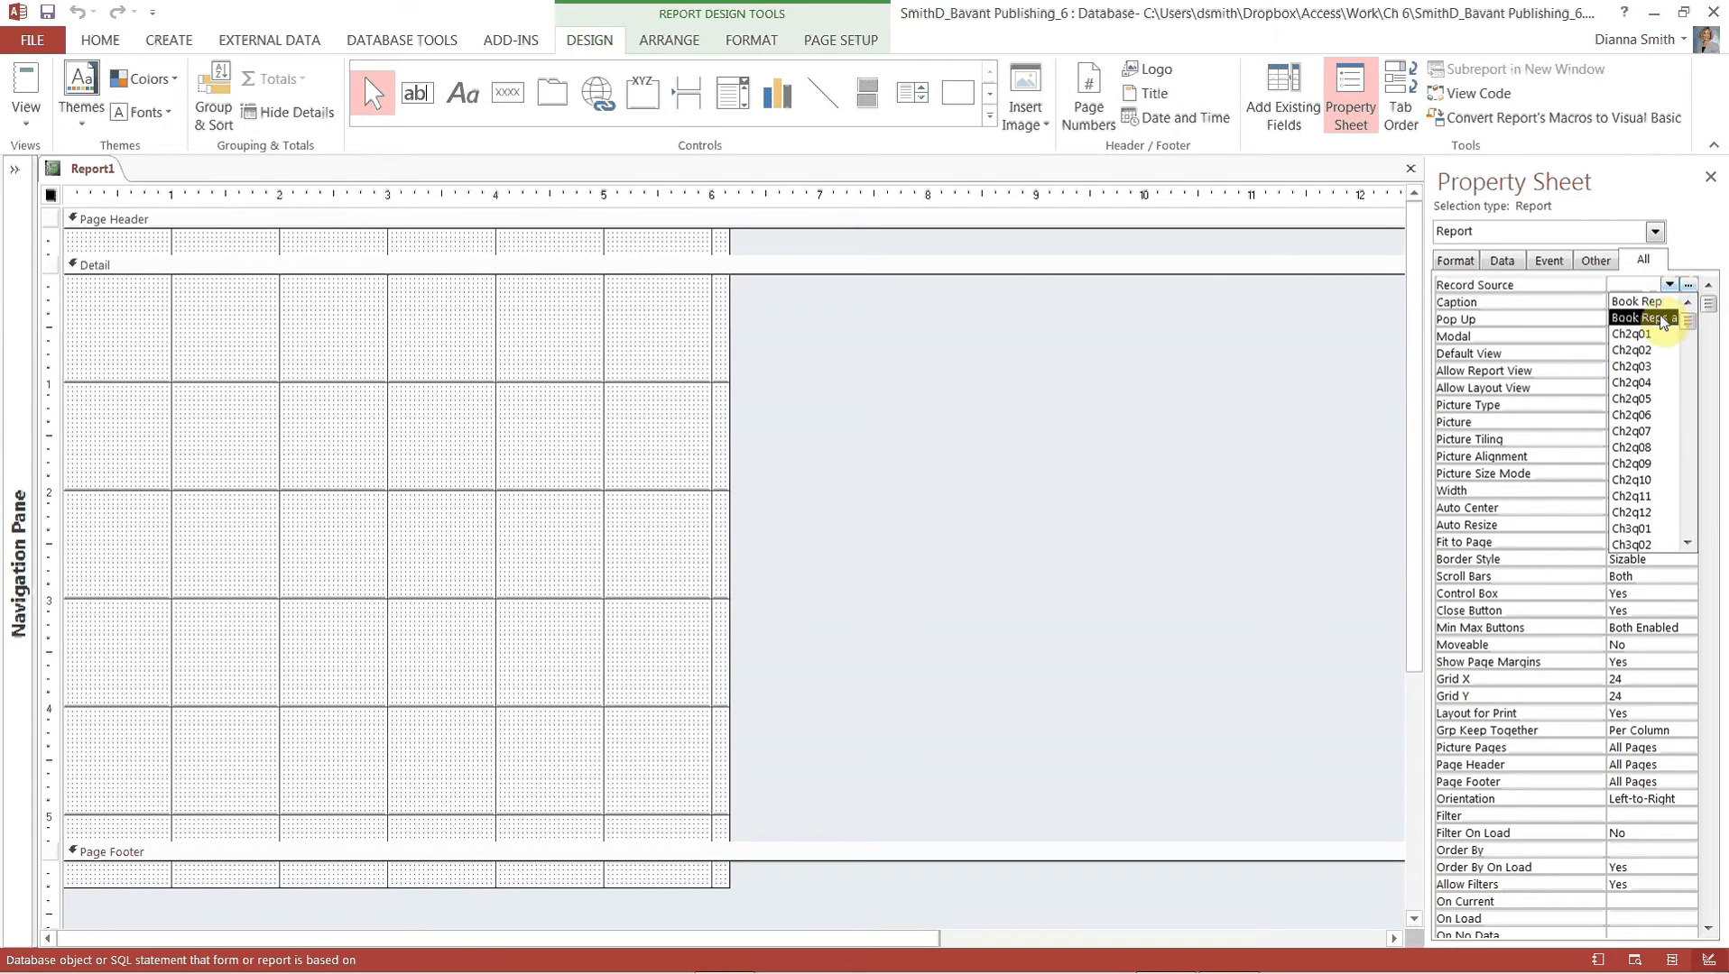
left_click(1663, 322)
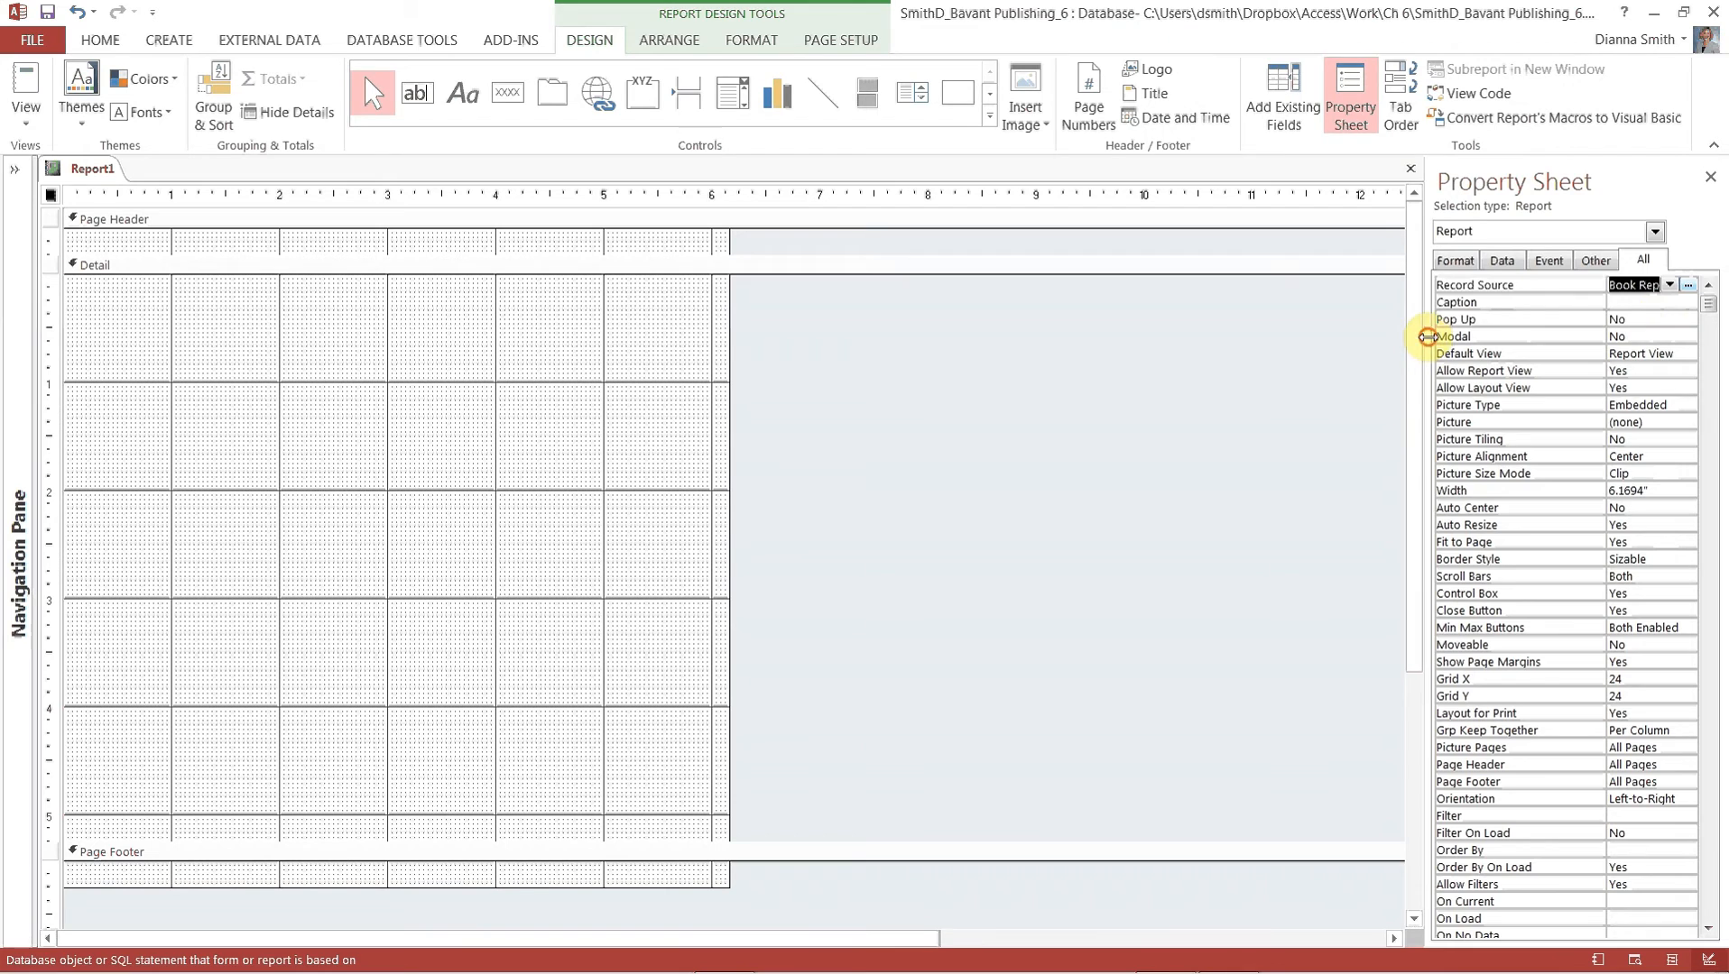
left_click_drag(1427, 338, 1201, 347)
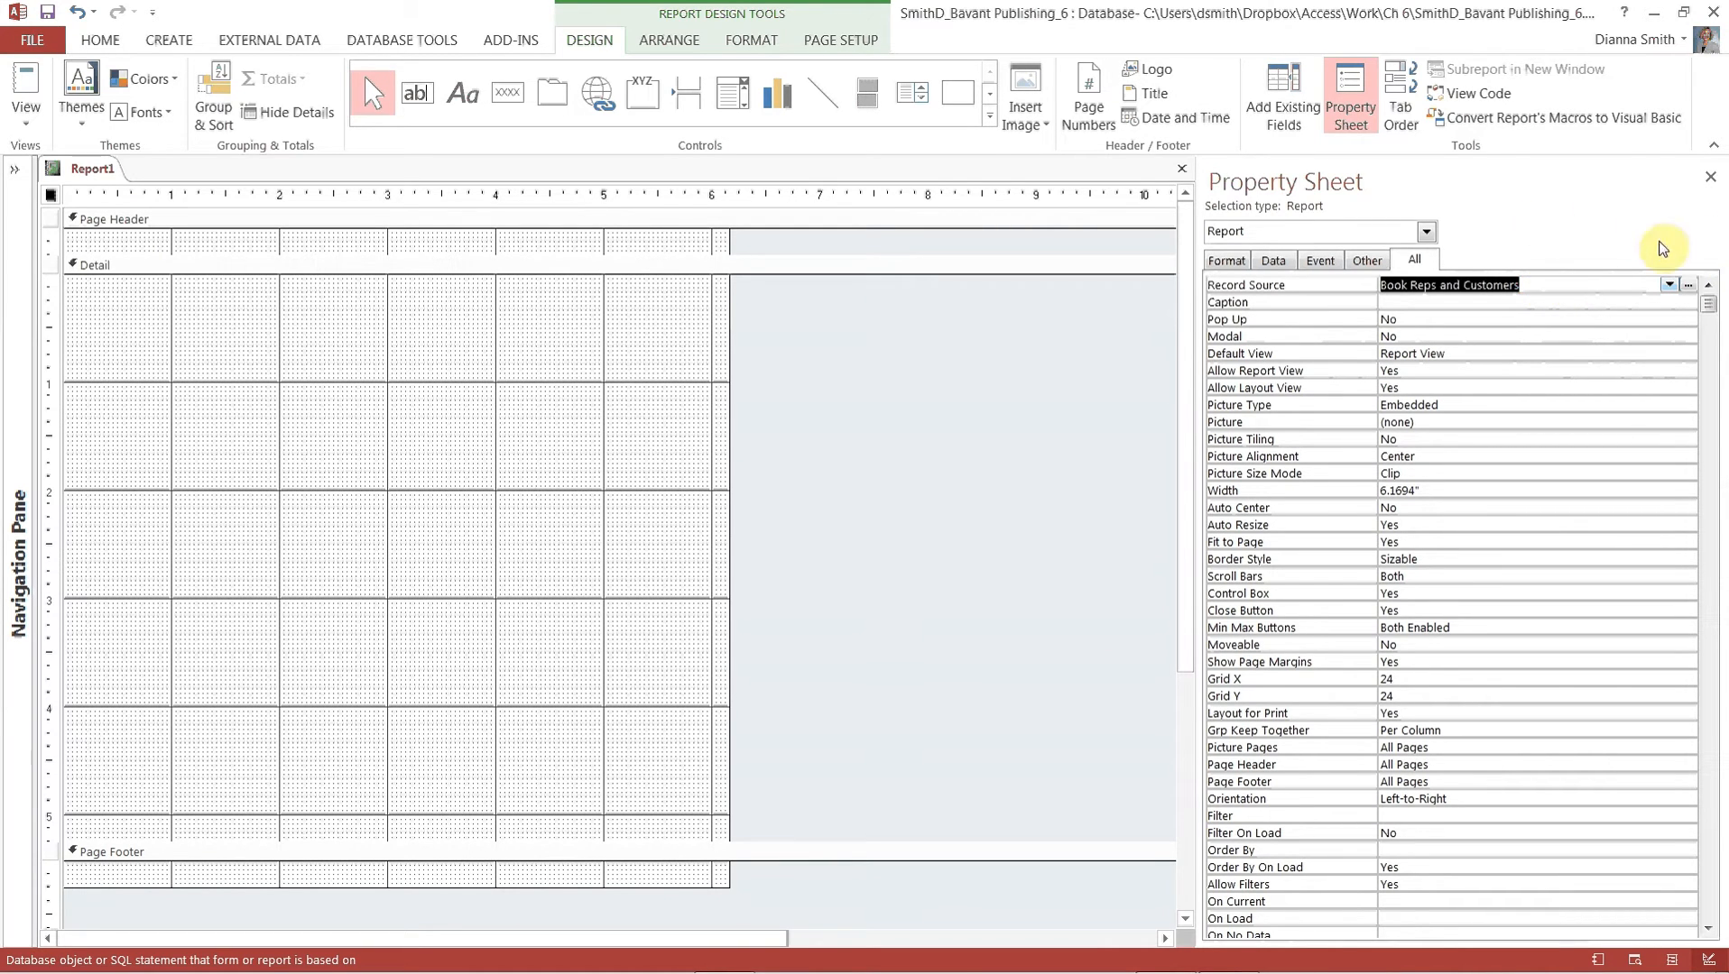
Hide the property sheet, then group the report on Book Rep Number and sort it by Customer Number.
left_click(1351, 89)
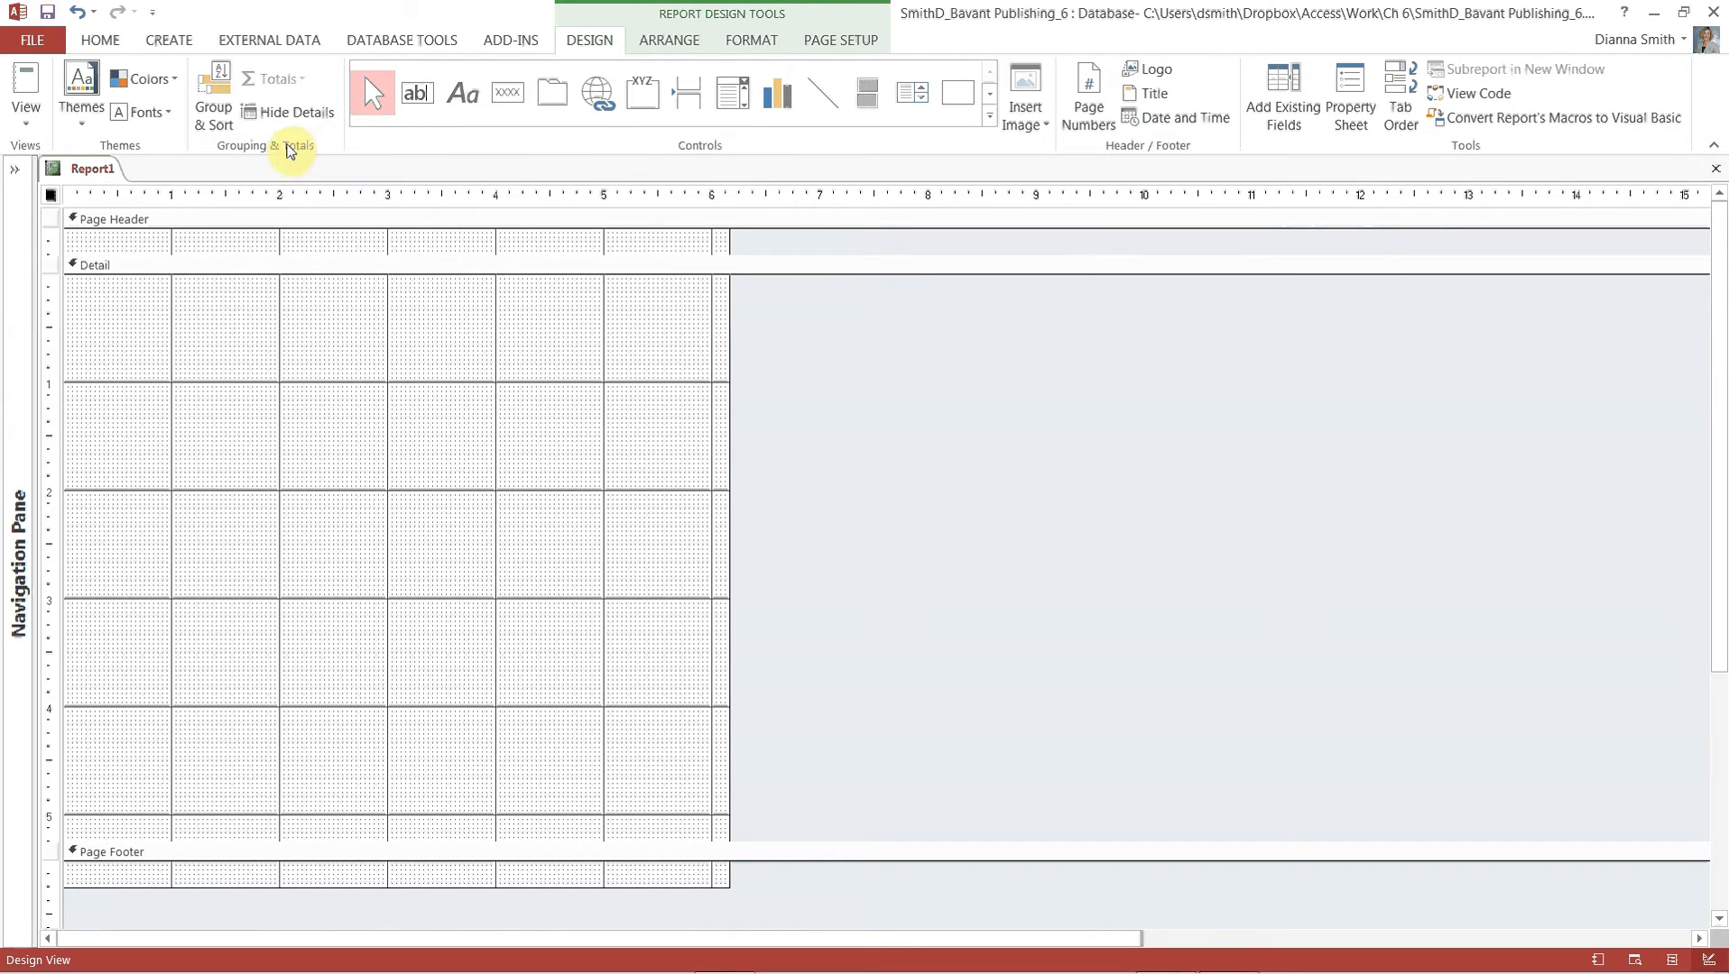
left_click(221, 122)
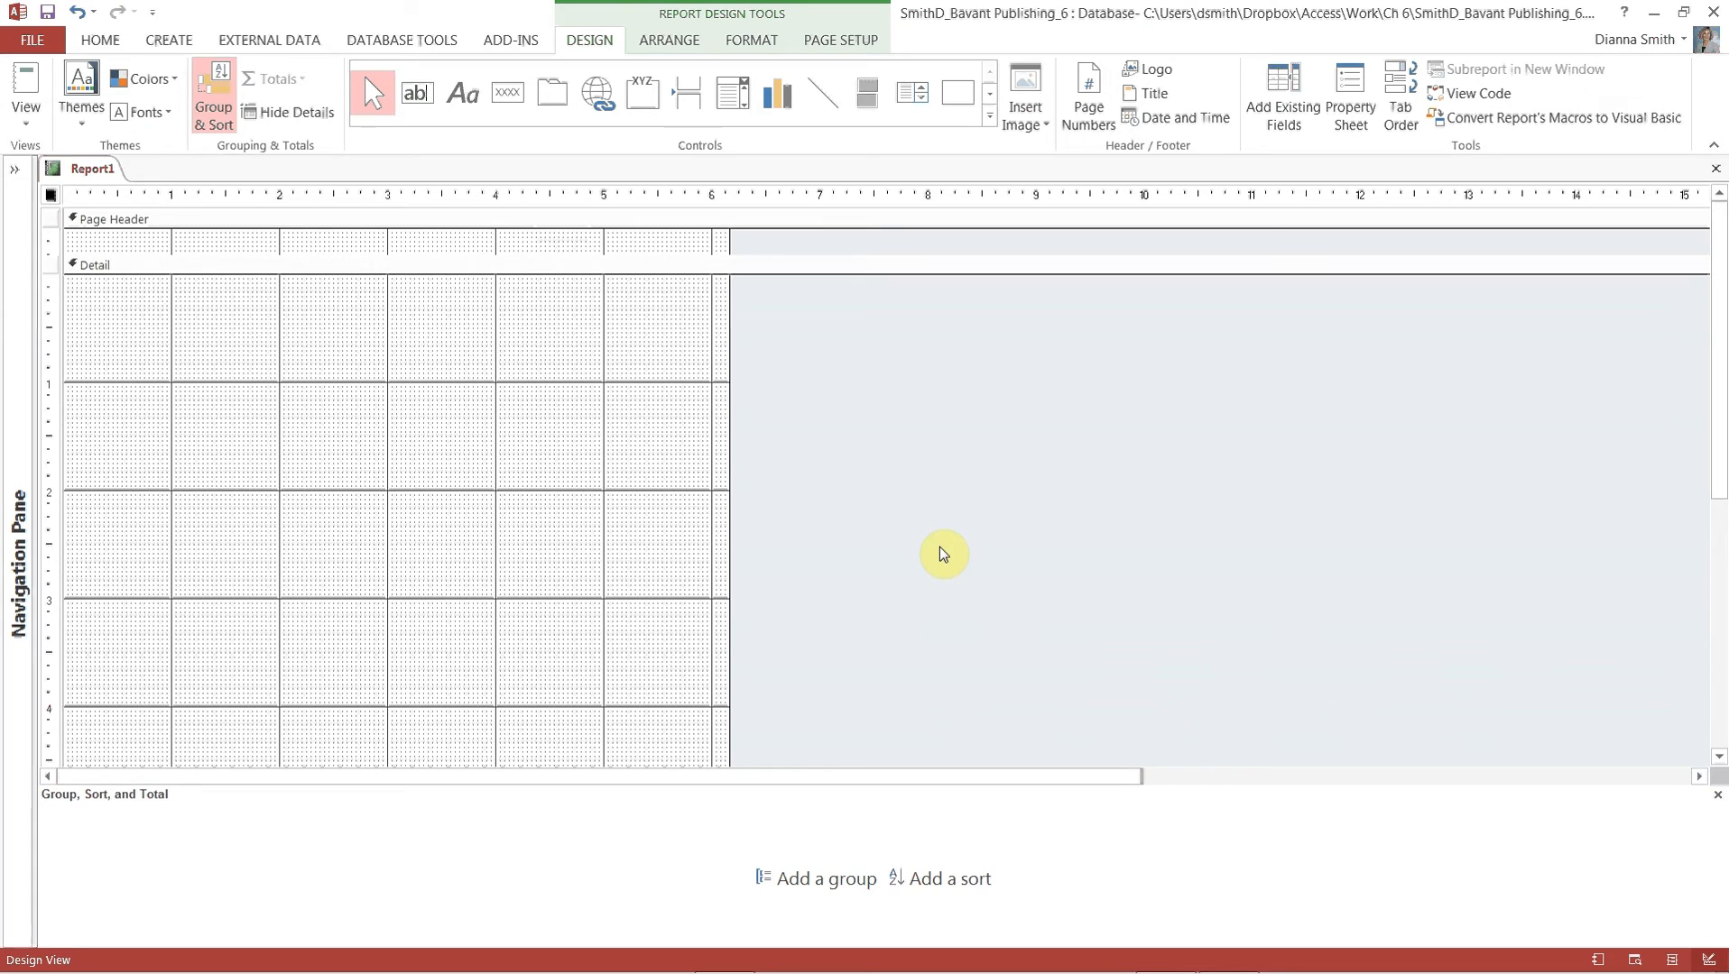
left_click(808, 879)
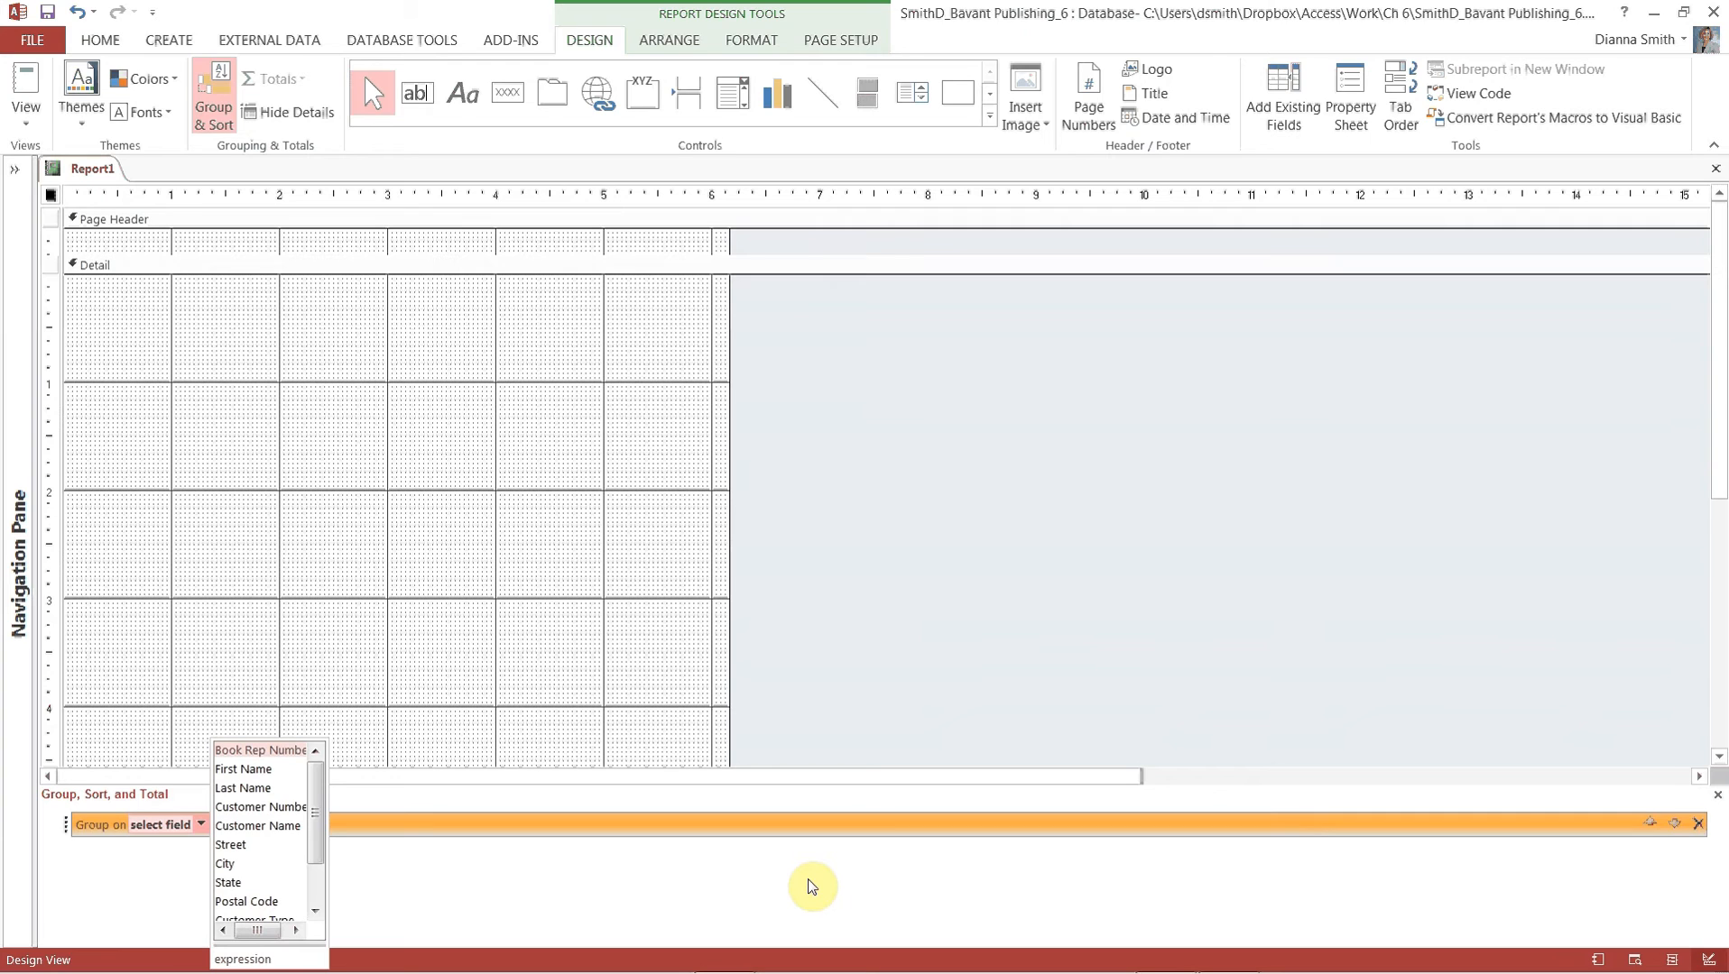
left_click(247, 751)
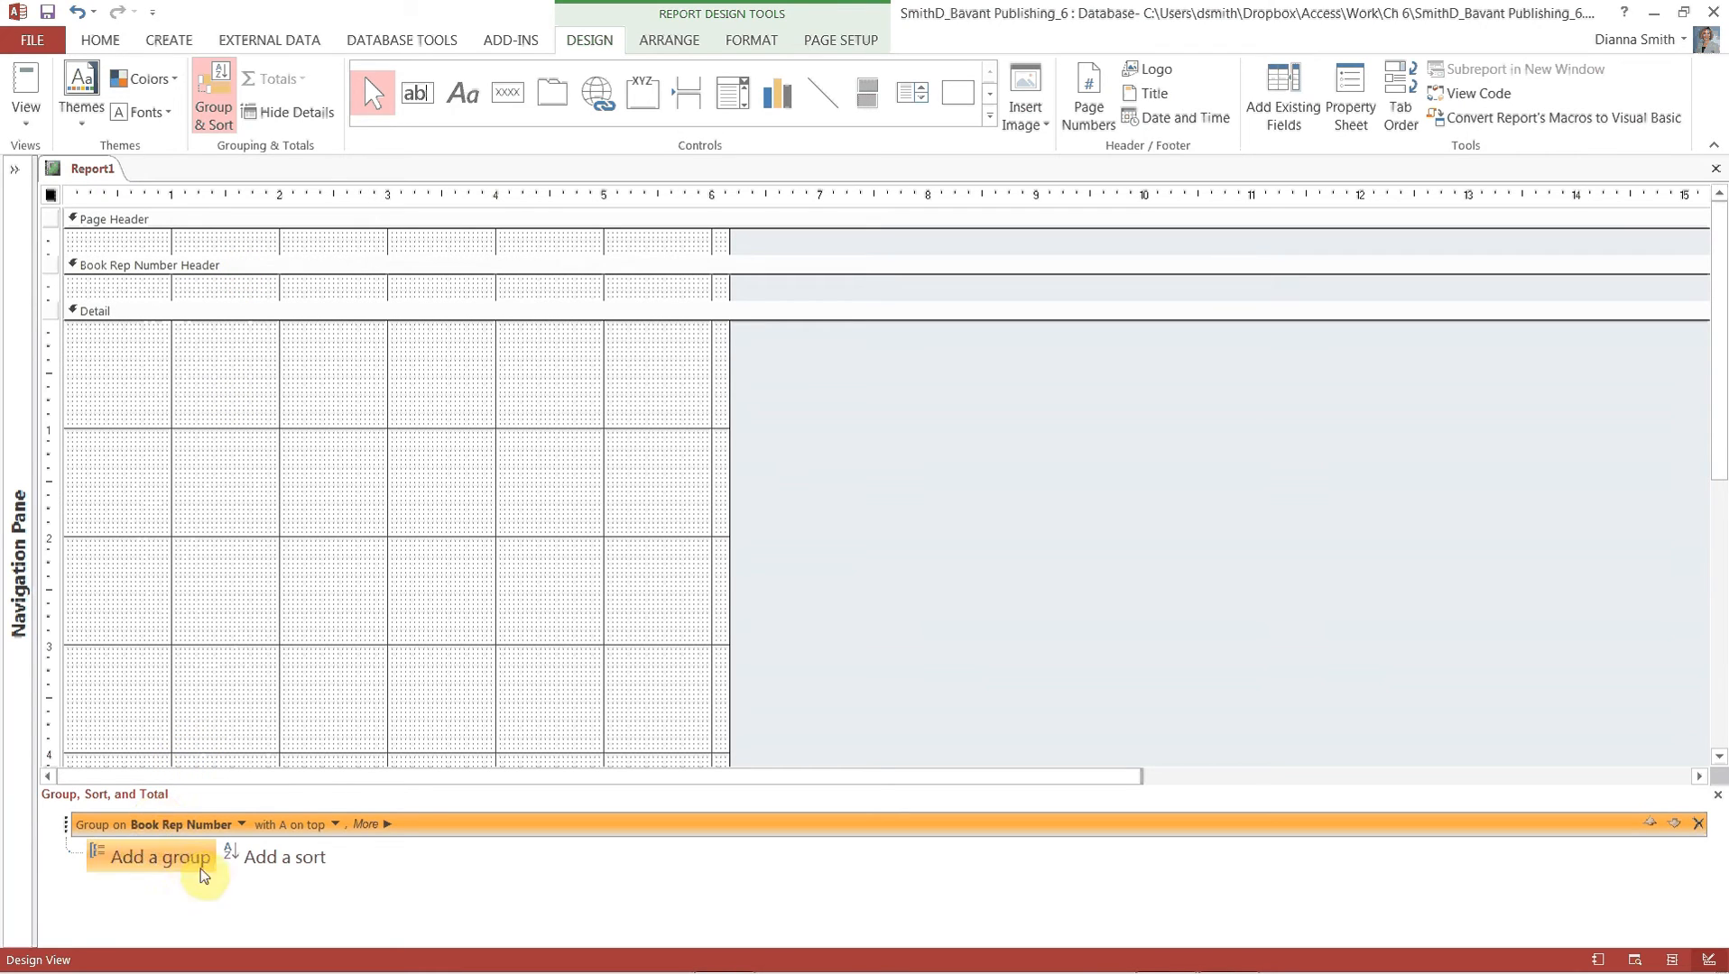
left_click(269, 866)
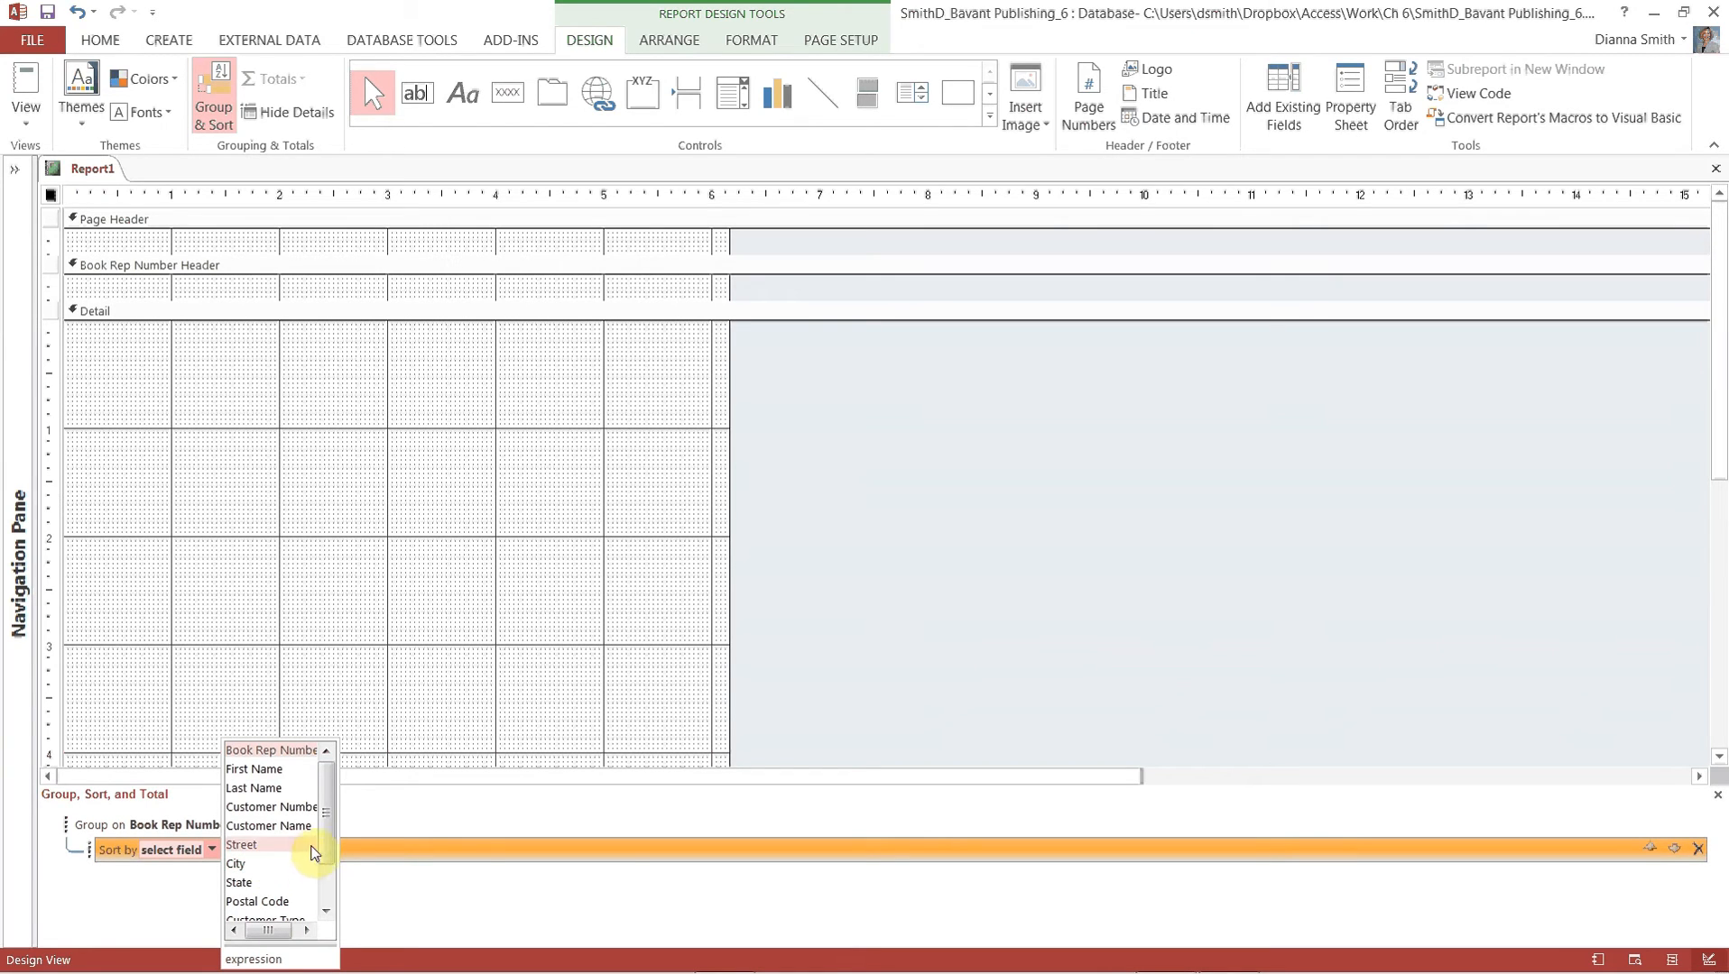
left_click(300, 810)
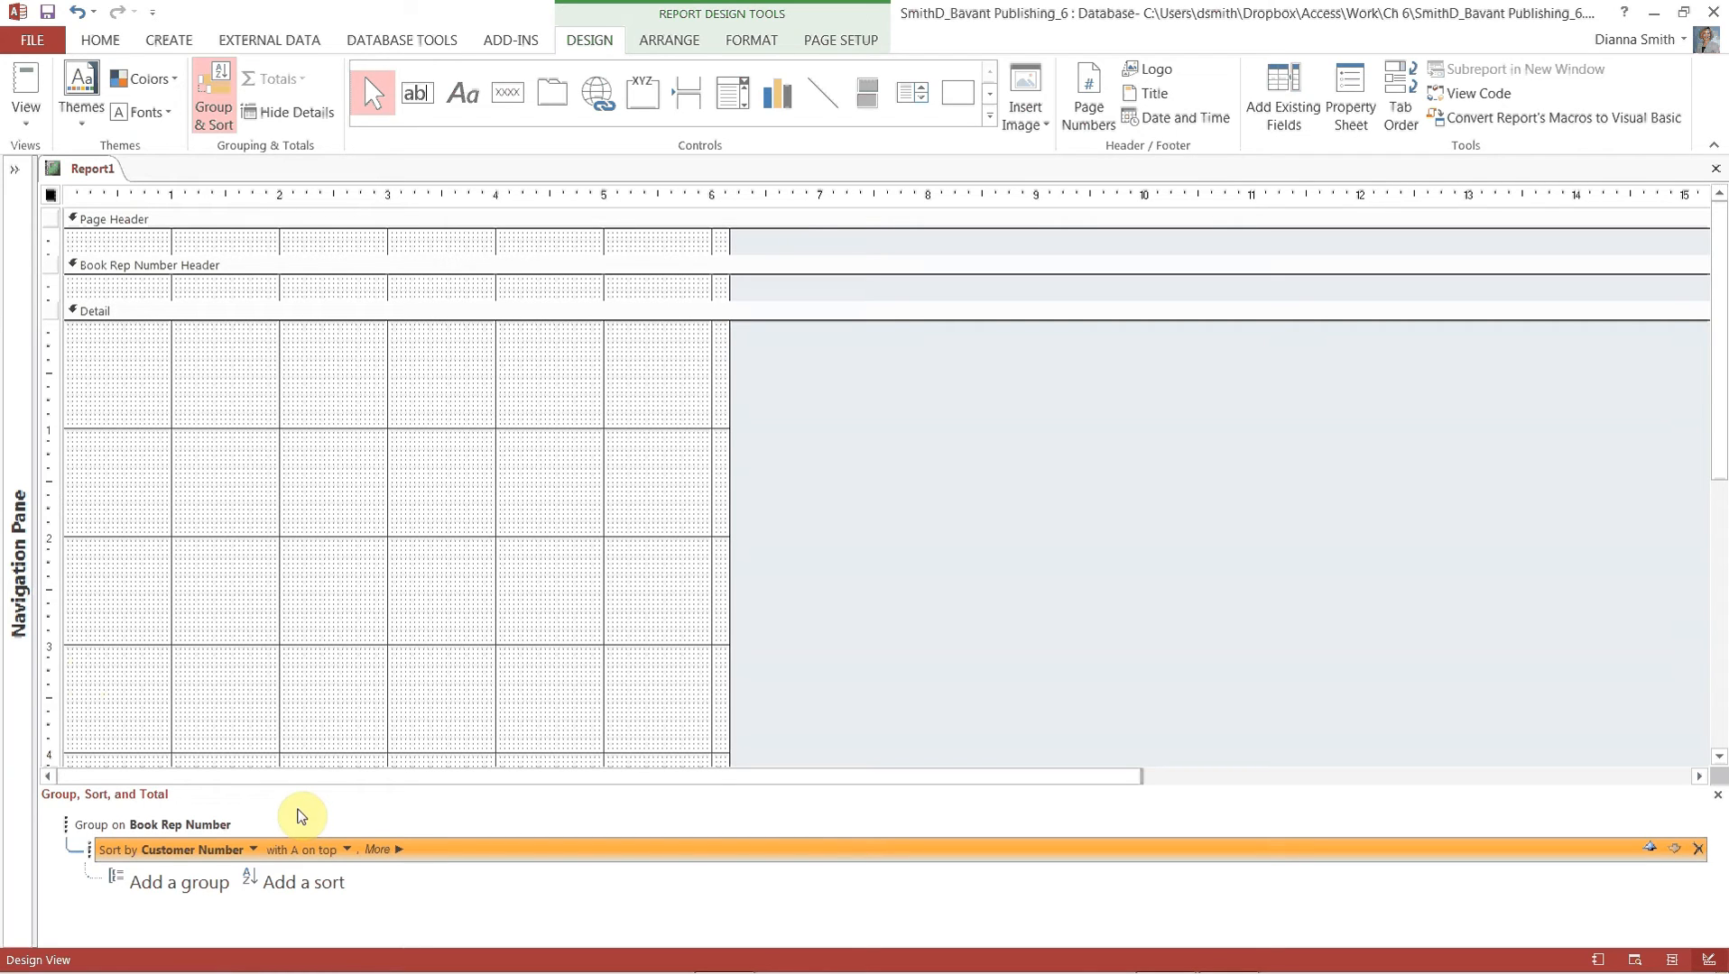
Save the report as Book Rep Master List and hide the grouping and sorting pane.
left_click(48, 12)
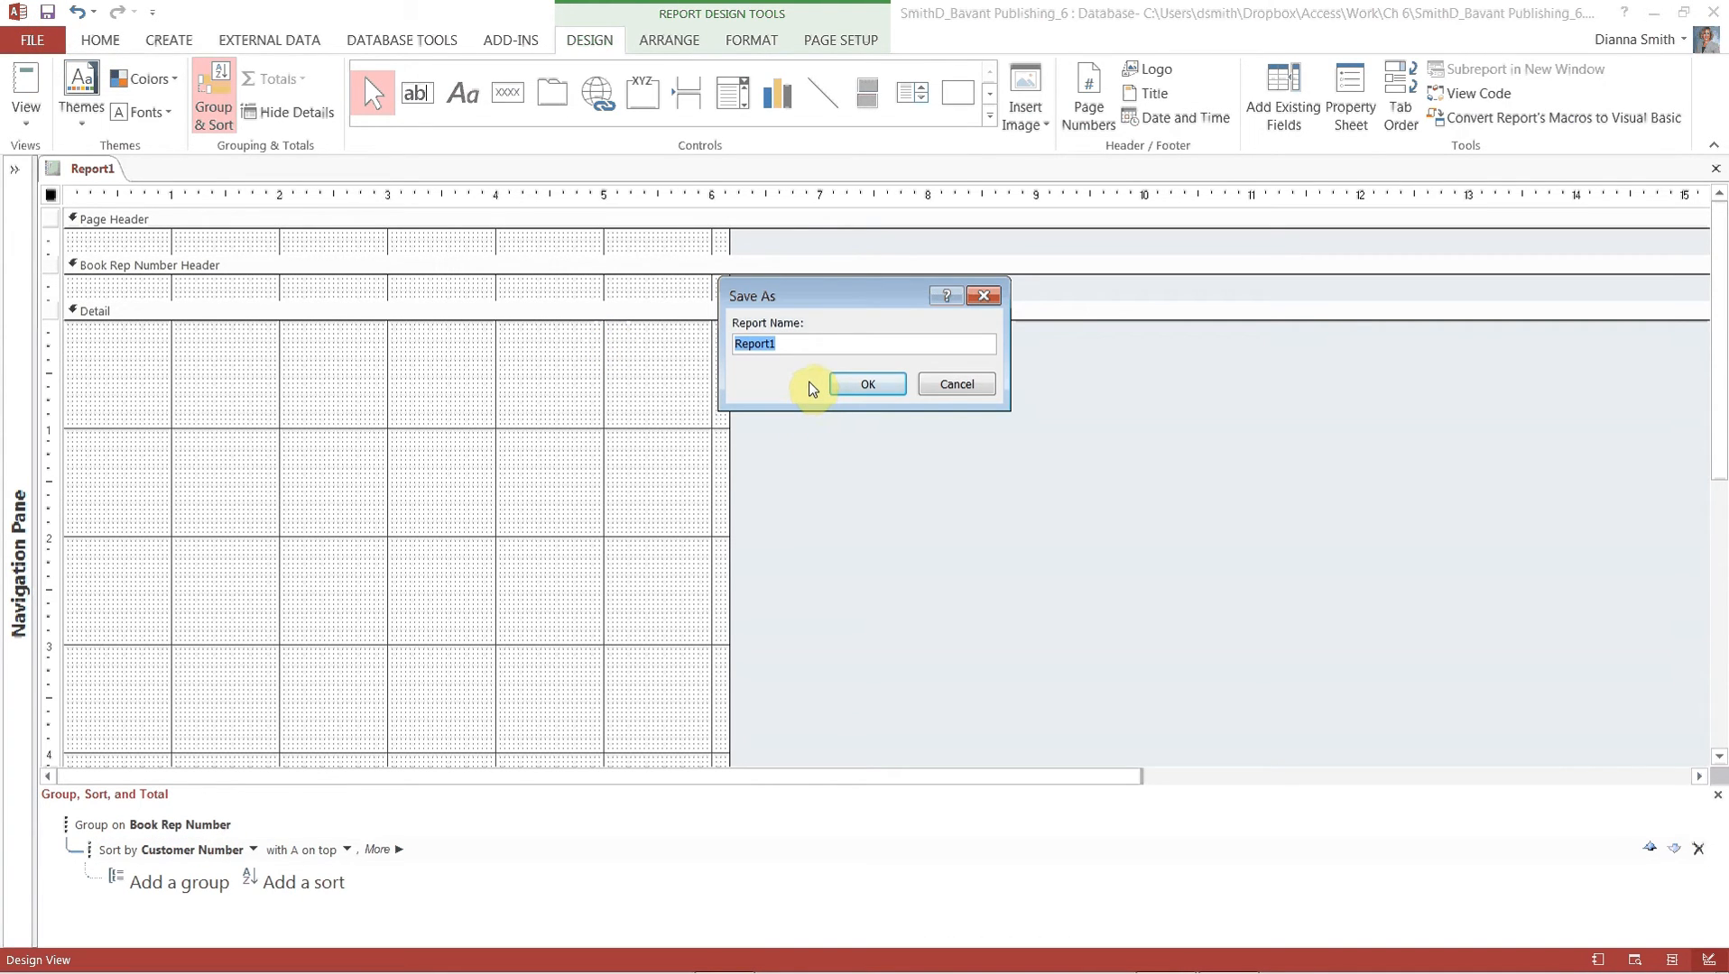
type("Book Rep master List")
left_click(786, 343)
key("Delete")
type("M")
left_click(853, 388)
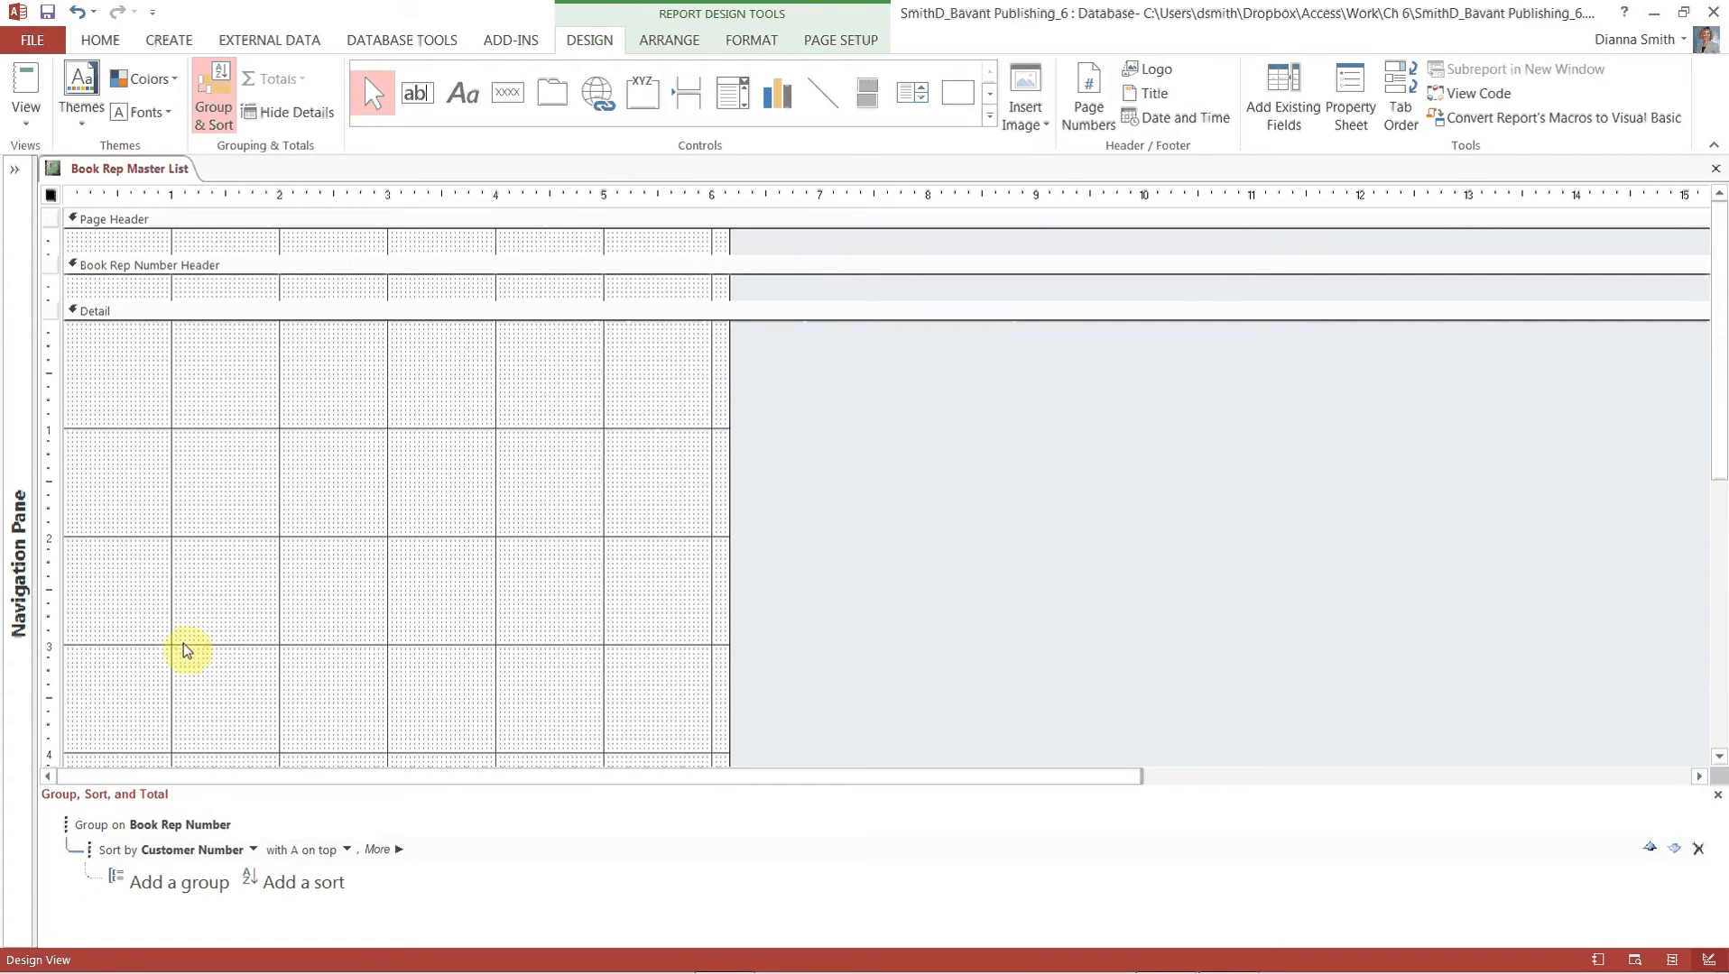
left_click(207, 93)
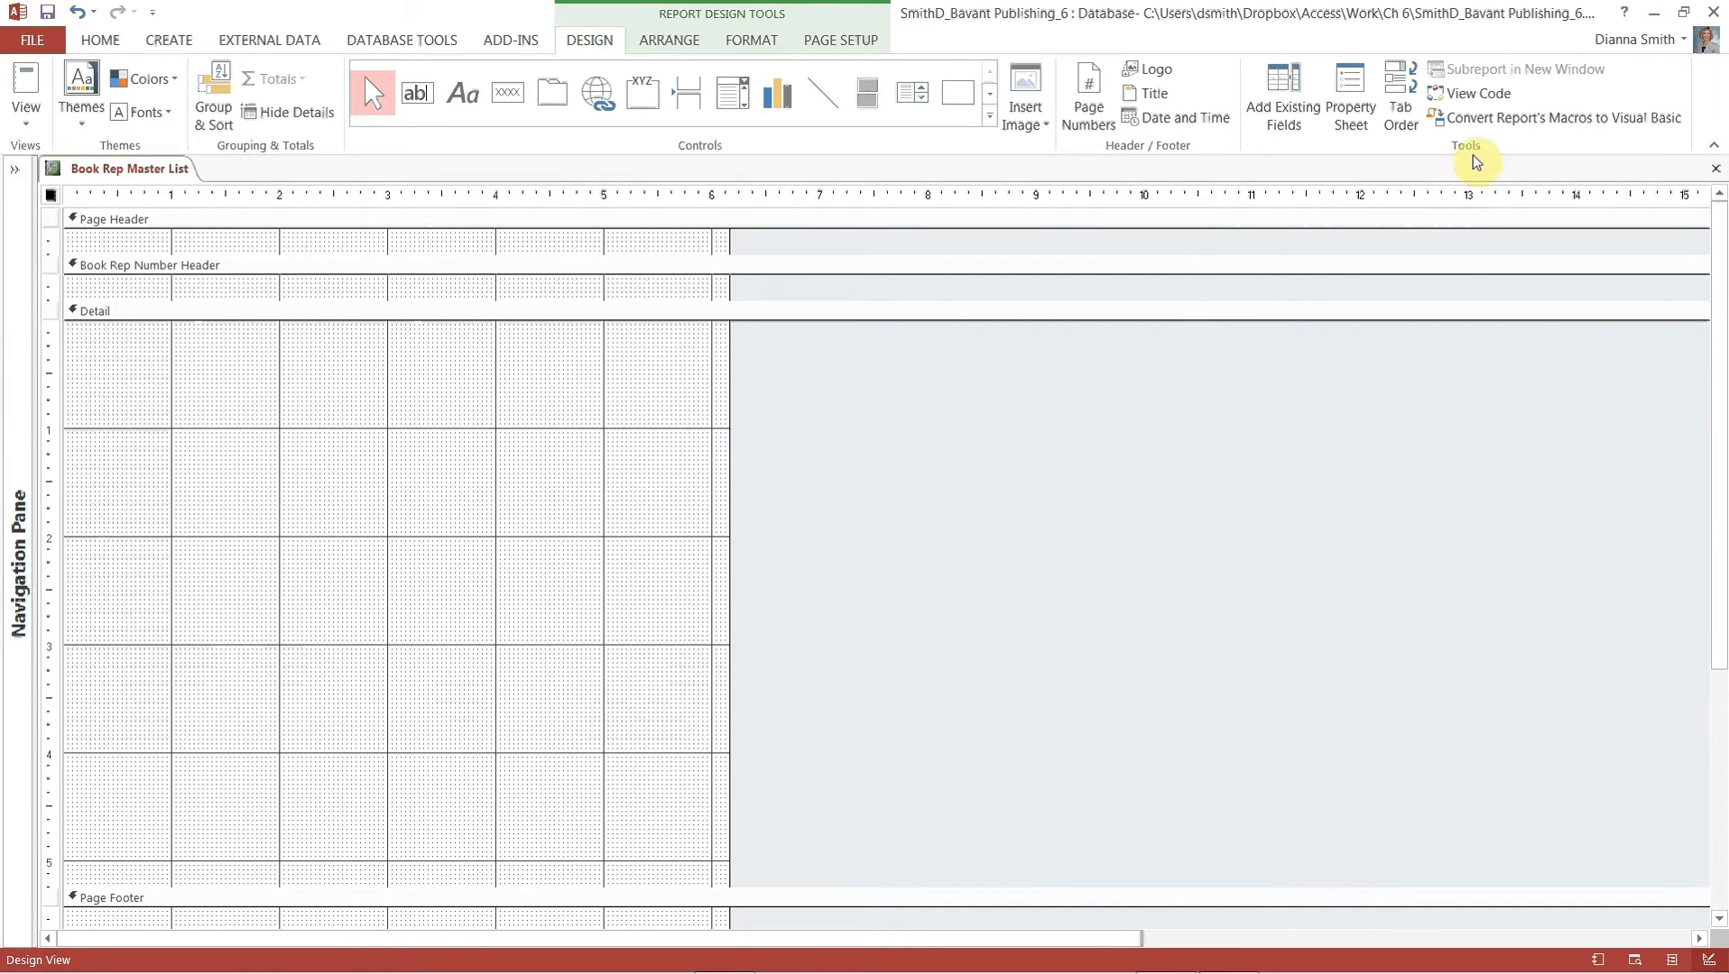
Display the field list, place Book Rep Number in the Book Rep Number Header near the 2-inch mark and nudge it slightly left.
left_click(1285, 104)
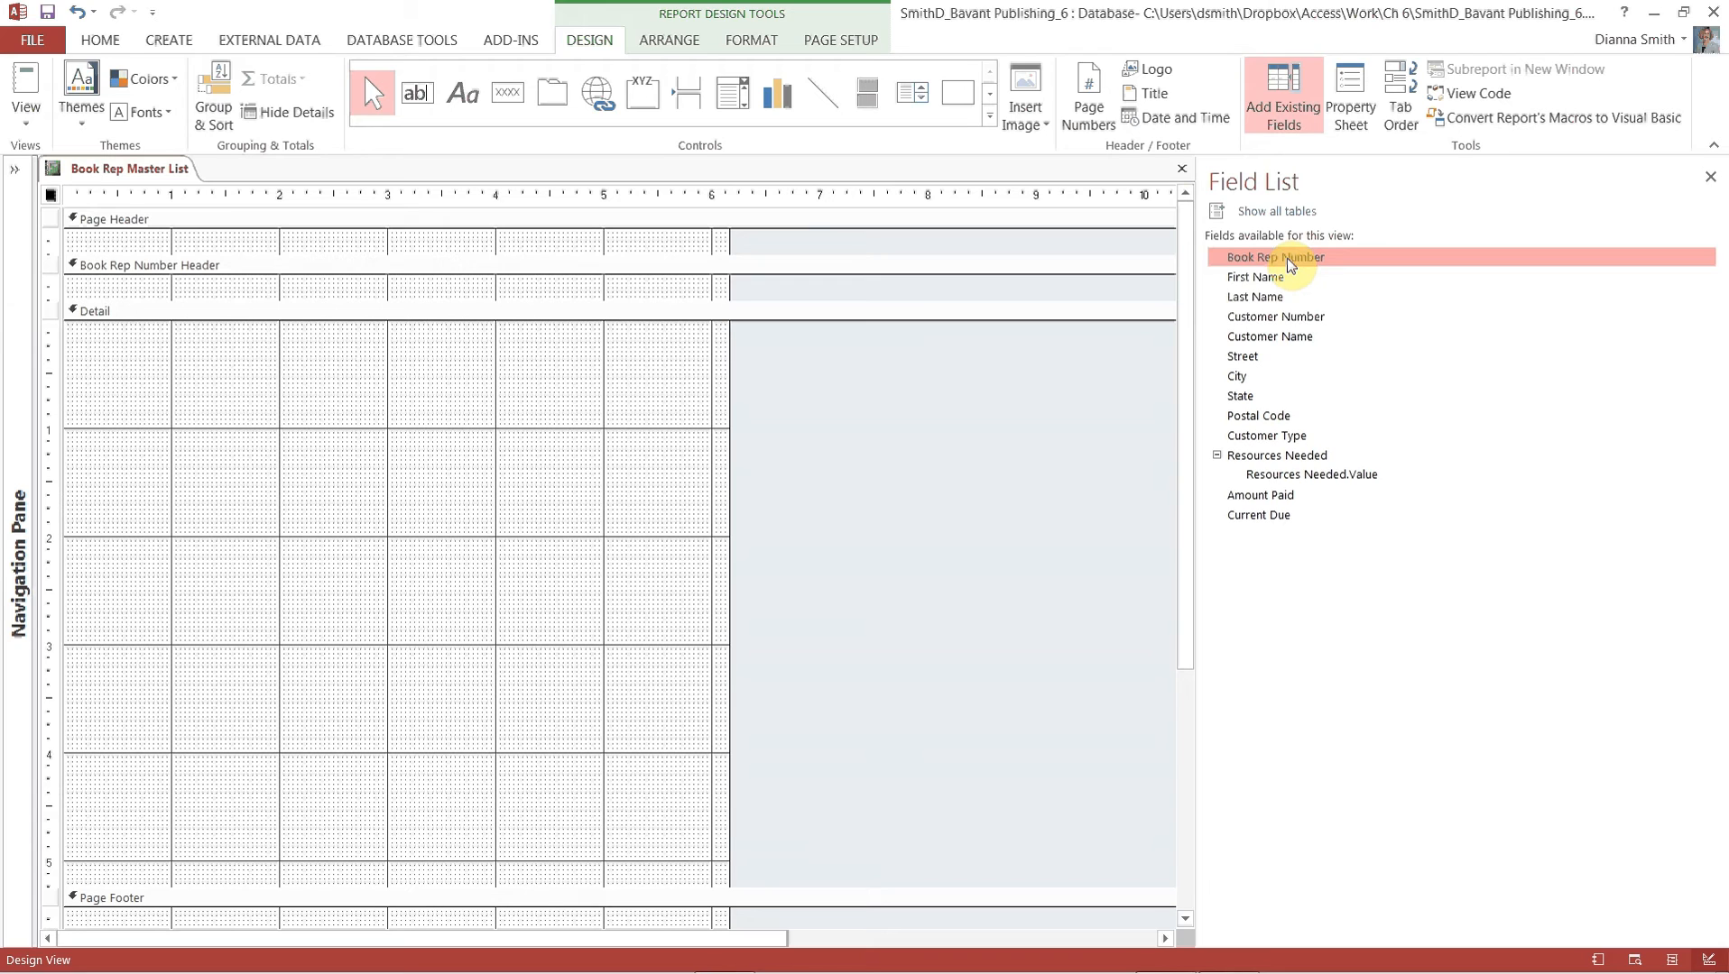
left_click_drag(1287, 258, 281, 295)
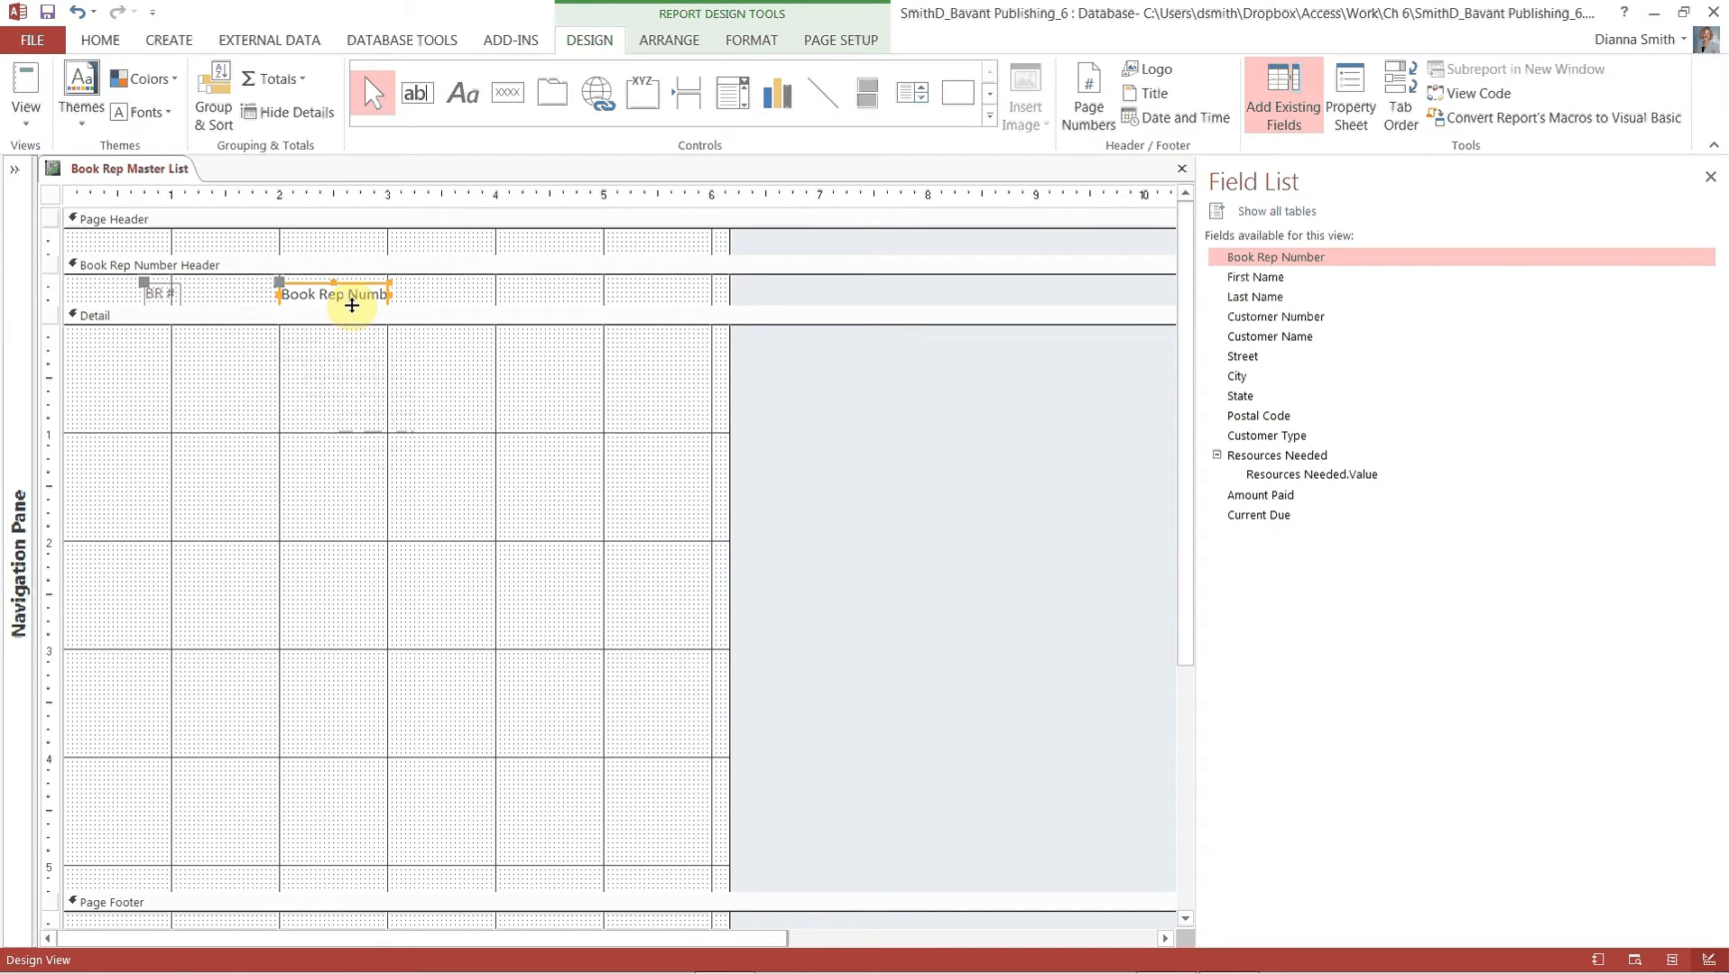
key("Left")
key("Left")
key("Left")
key("Left")
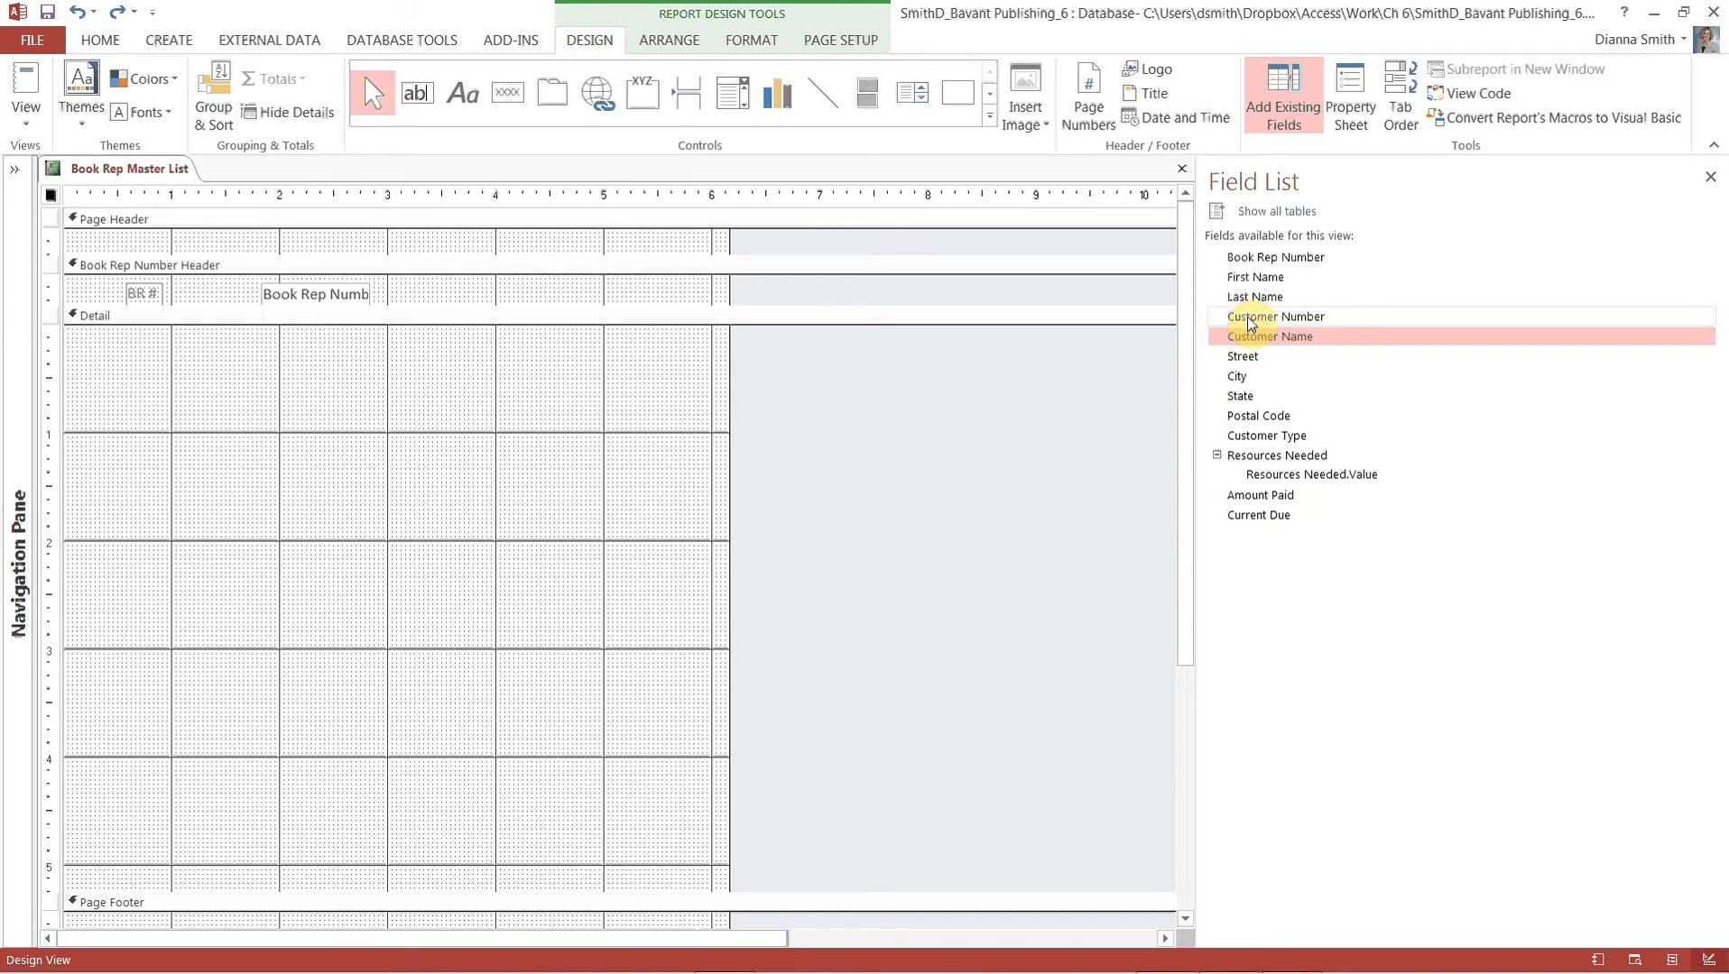
Add Customer Number to the Detail section near 3 inches, with Customer Name, Street, City, State and Postal Code stacked below at about 2 inches.
left_click_drag(1247, 316, 388, 340)
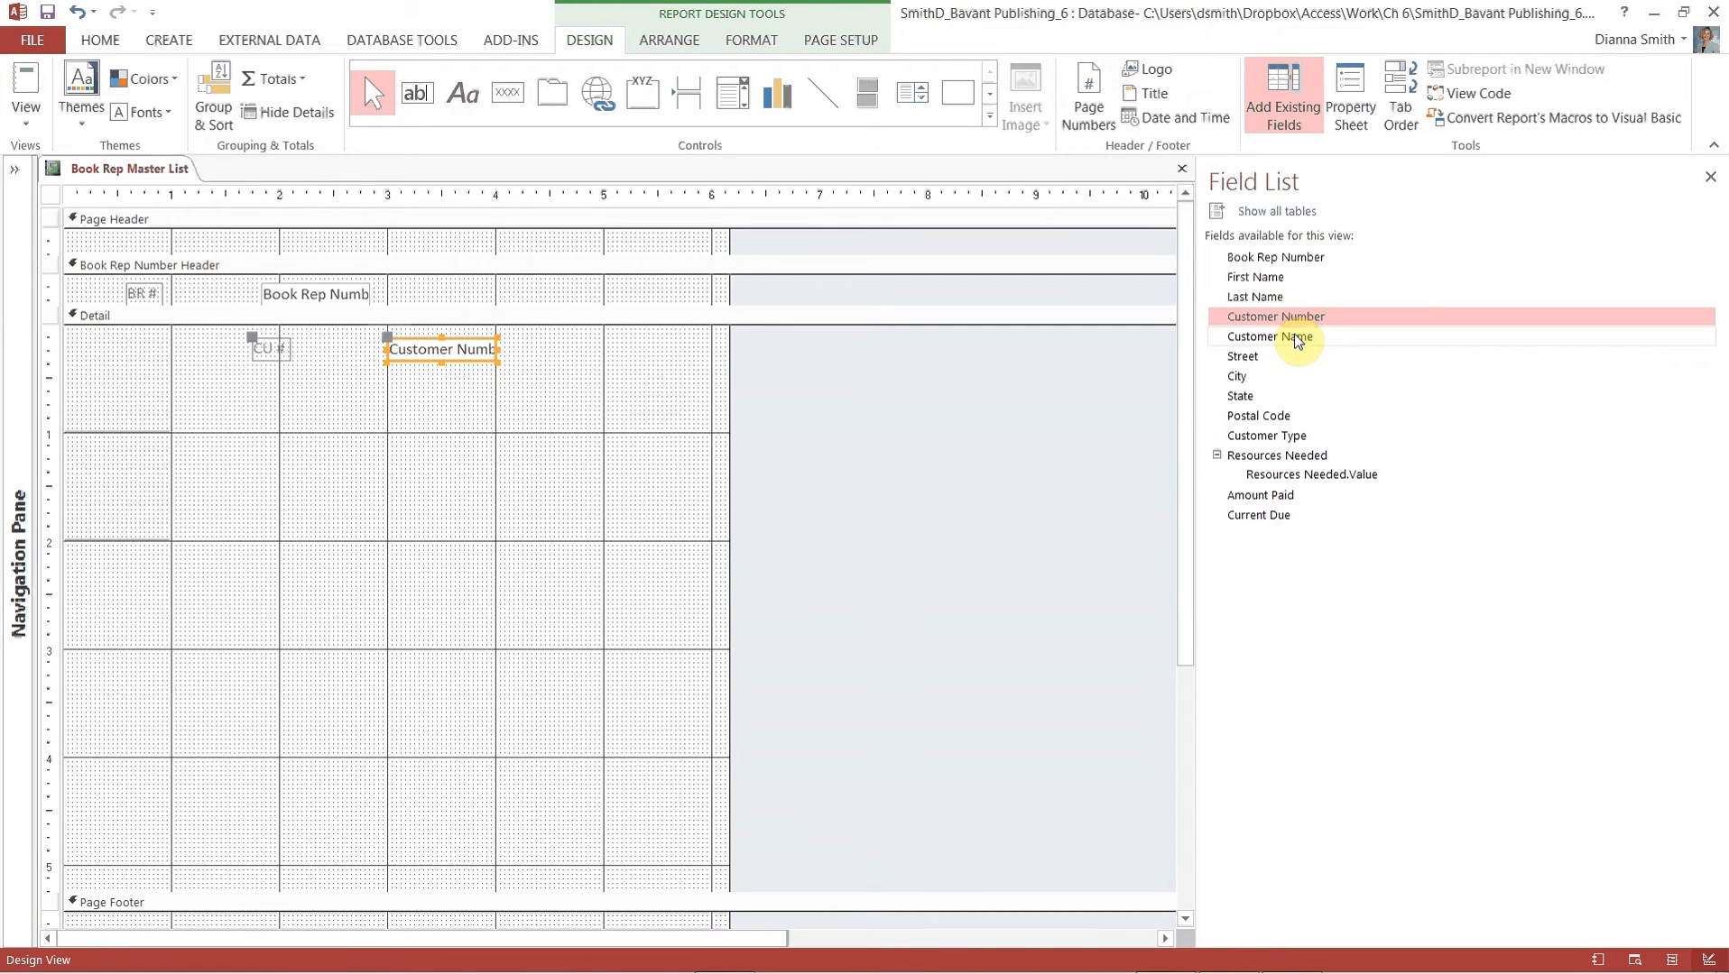
left_click_drag(1297, 339, 271, 389)
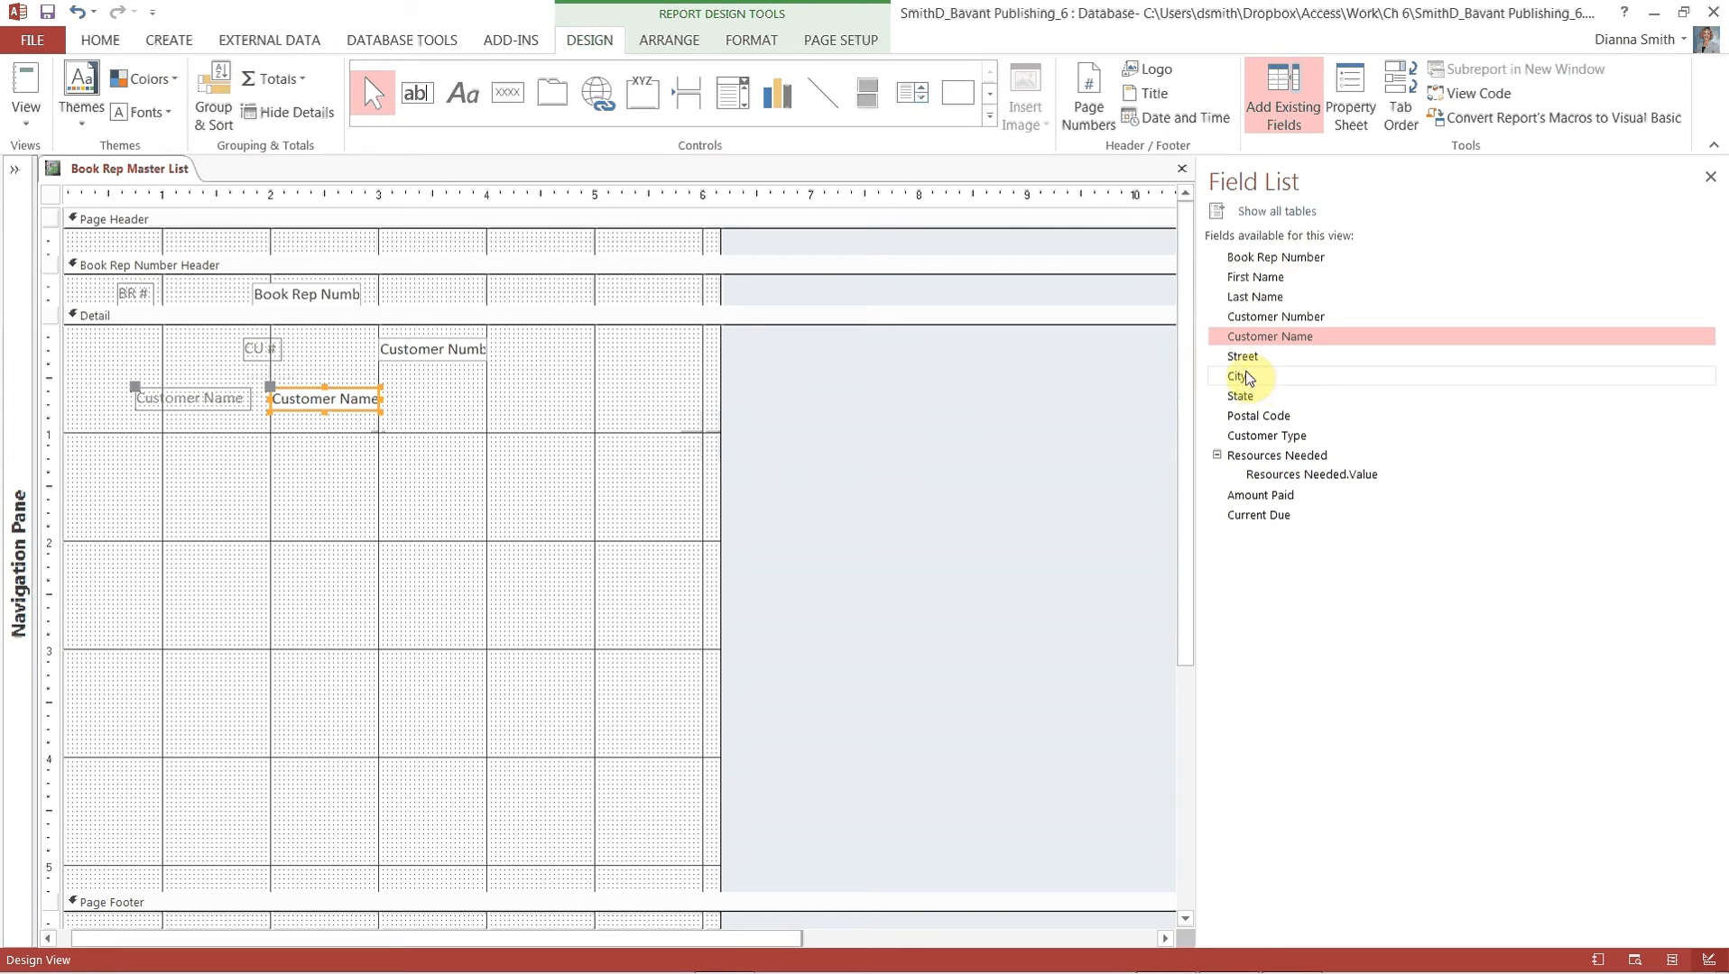
left_click_drag(1245, 356, 272, 441)
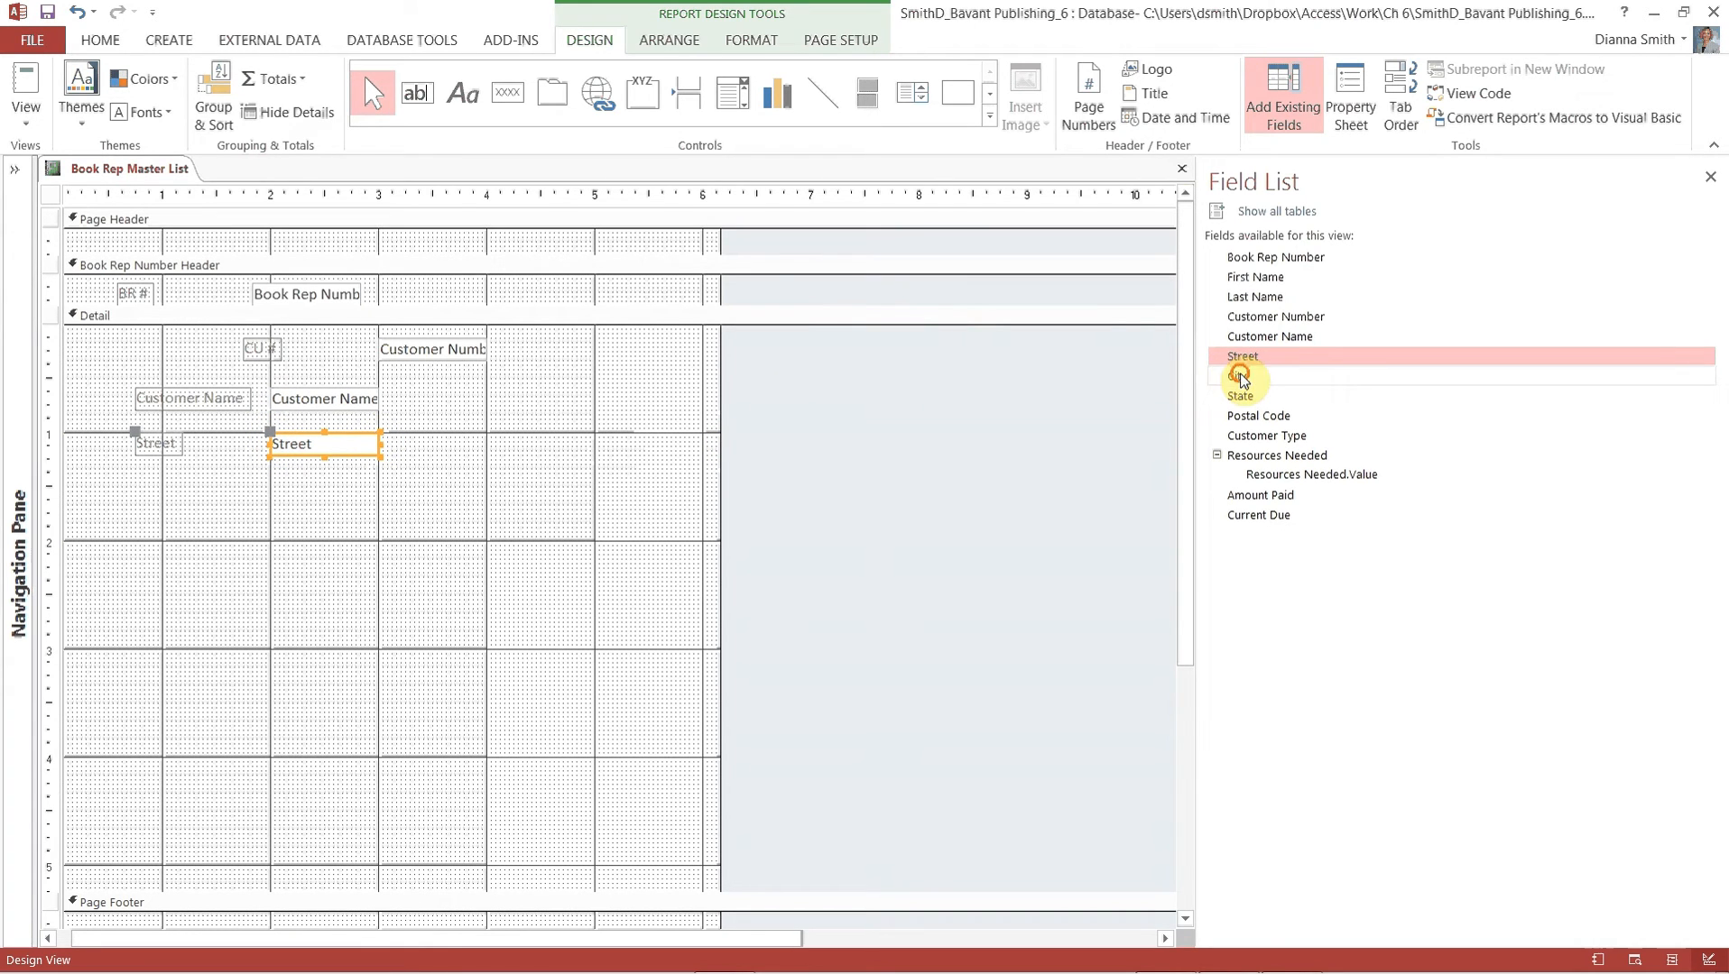
left_click_drag(1242, 380, 270, 480)
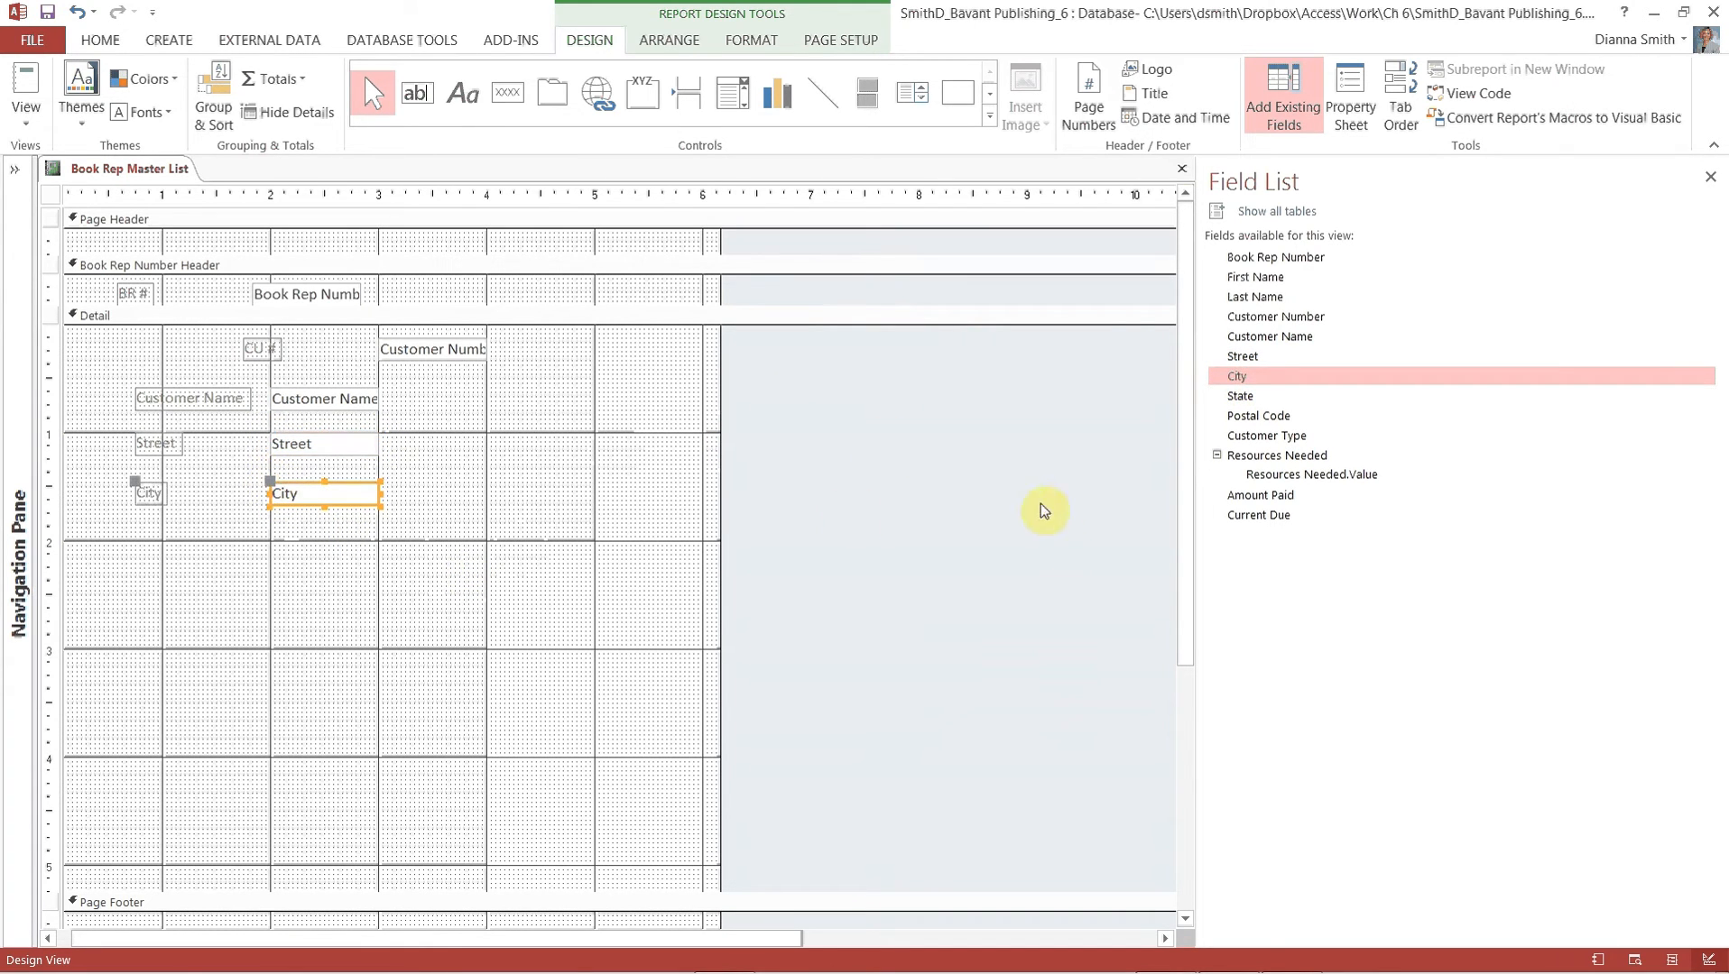
left_click_drag(1247, 398, 272, 533)
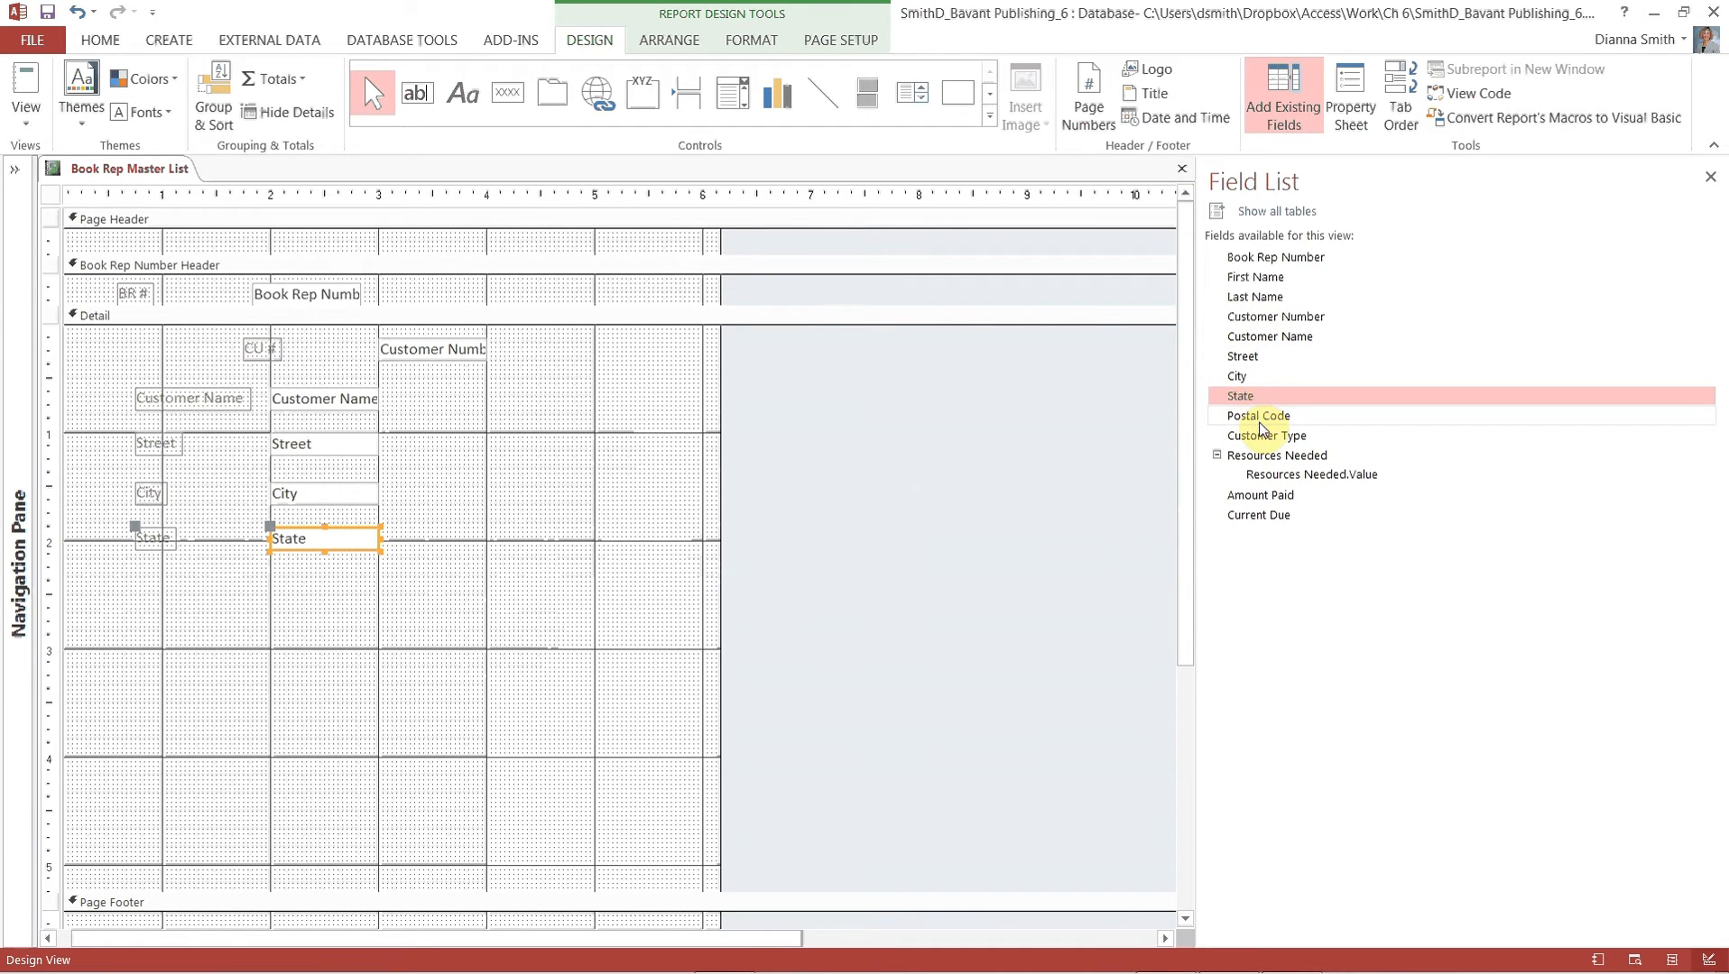
left_click_drag(1265, 421, 275, 581)
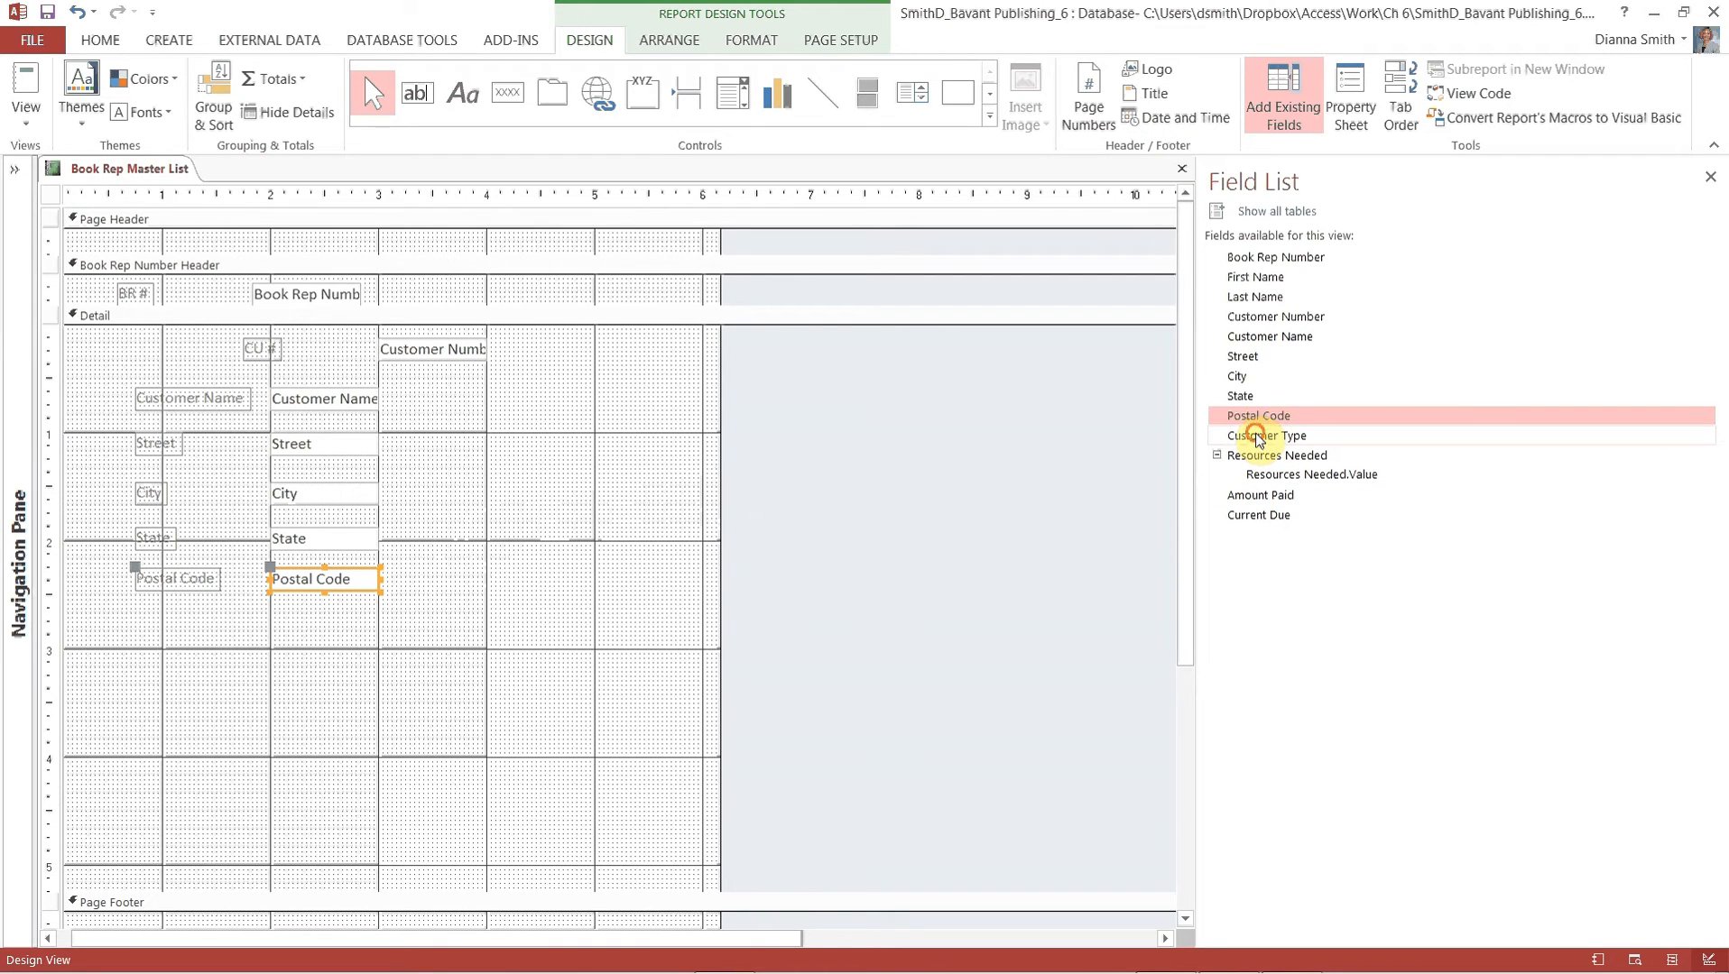
Stack Customer Type, Resources Needed, Amount Paid and Current Due in a second Detail column at about the 5-inch mark.
left_click_drag(1259, 439, 597, 395)
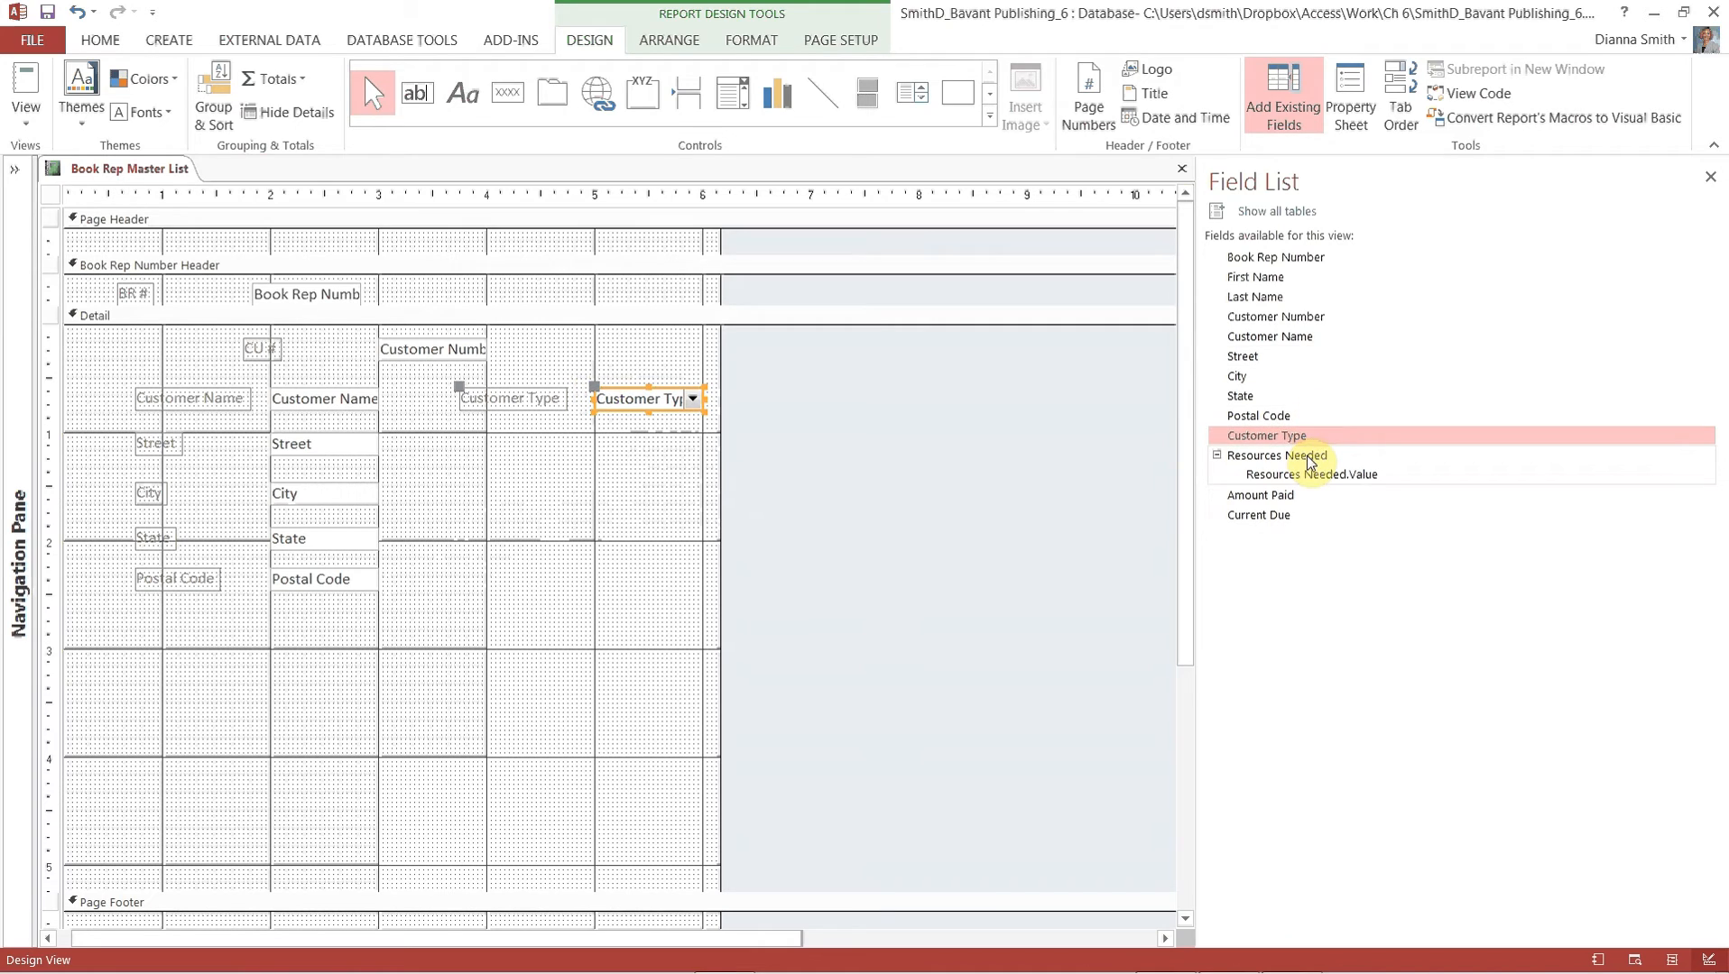
left_click_drag(1310, 460, 598, 438)
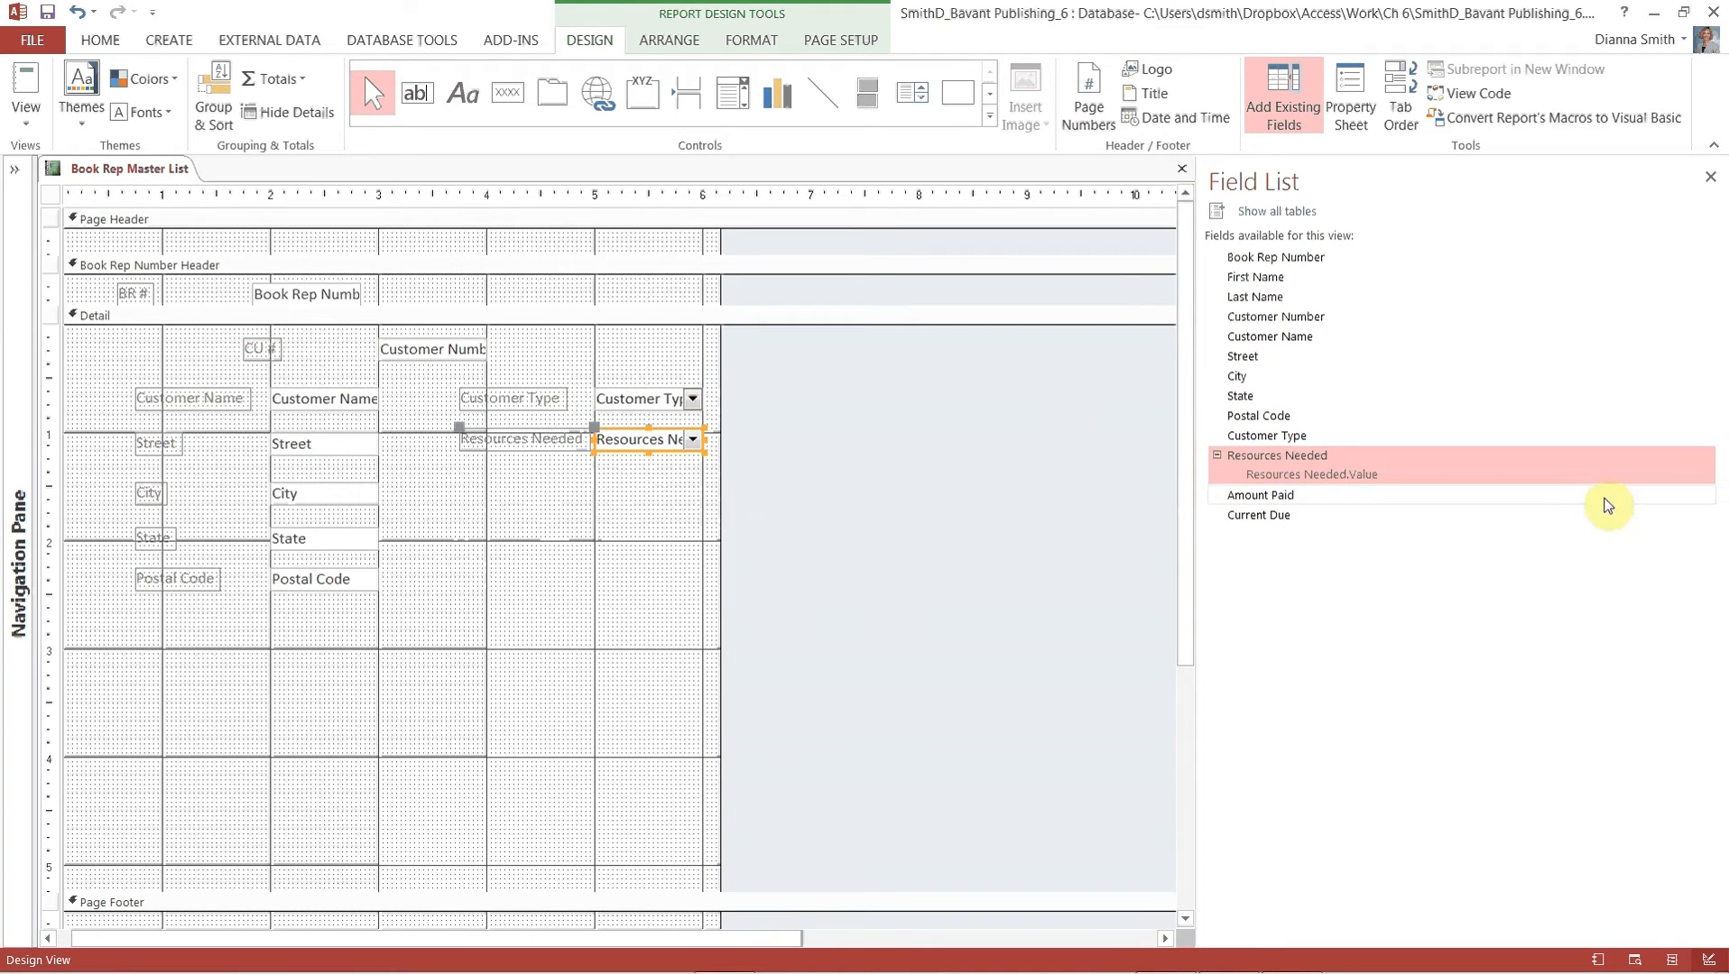
left_click_drag(1277, 501, 594, 468)
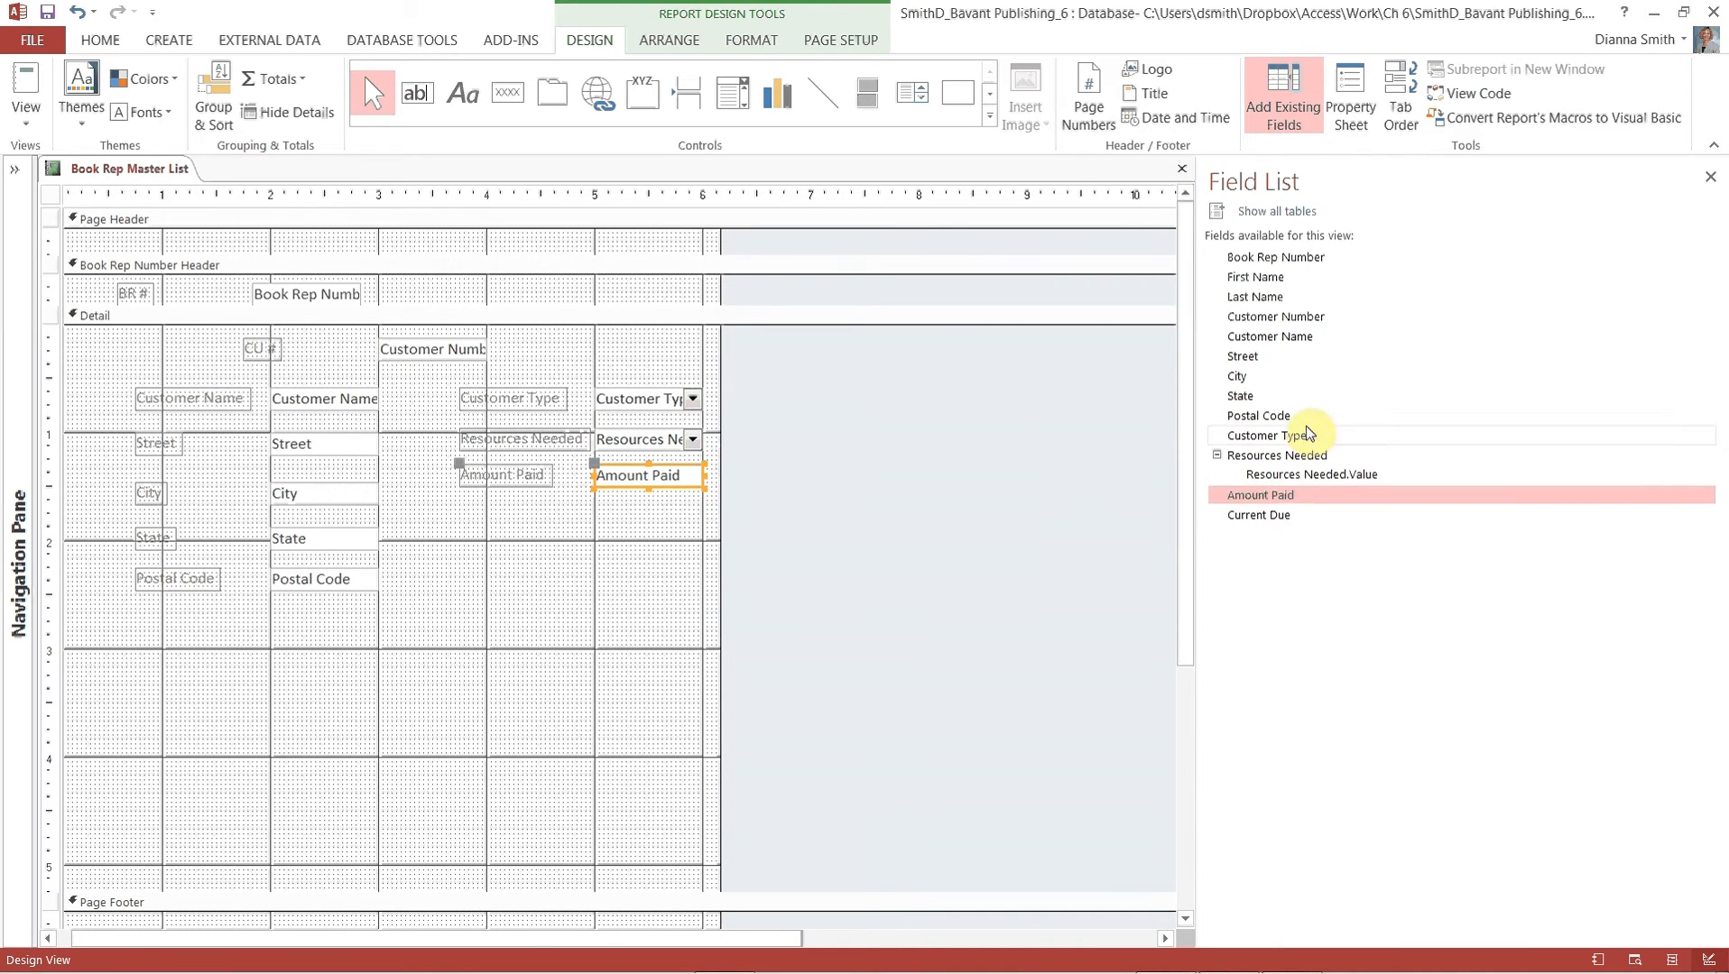
left_click_drag(1266, 511, 598, 505)
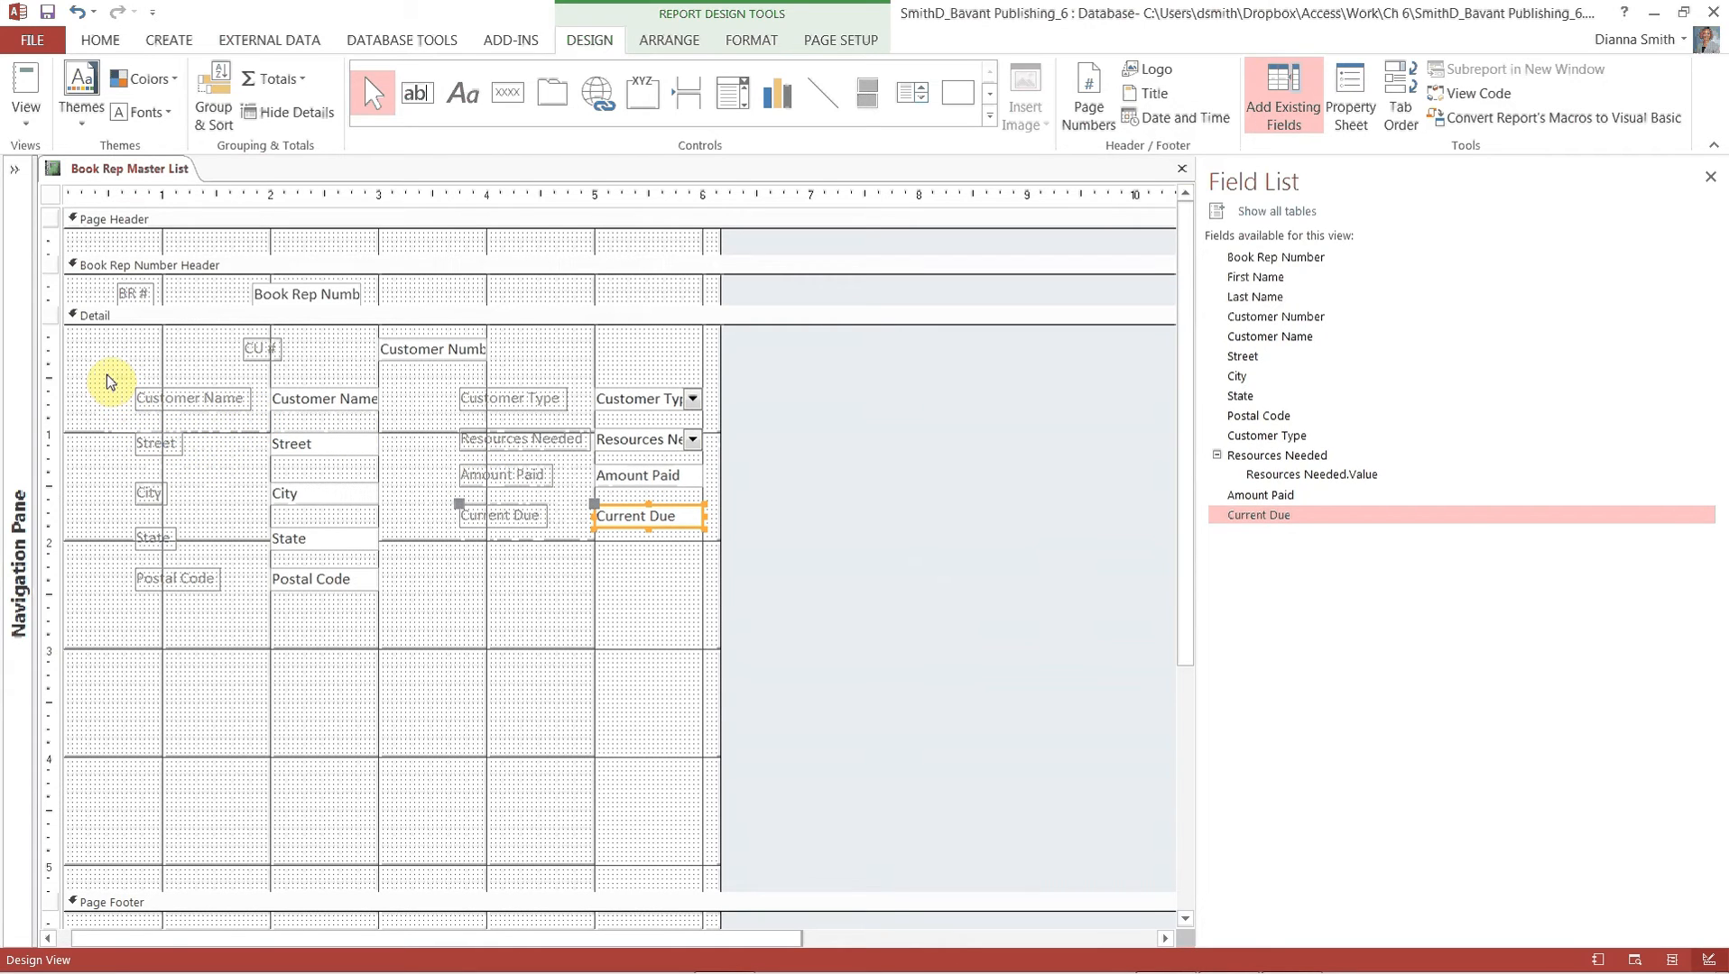
Apply equal horizontal spacing to all the controls in the Detail section.
left_click_drag(107, 375, 804, 637)
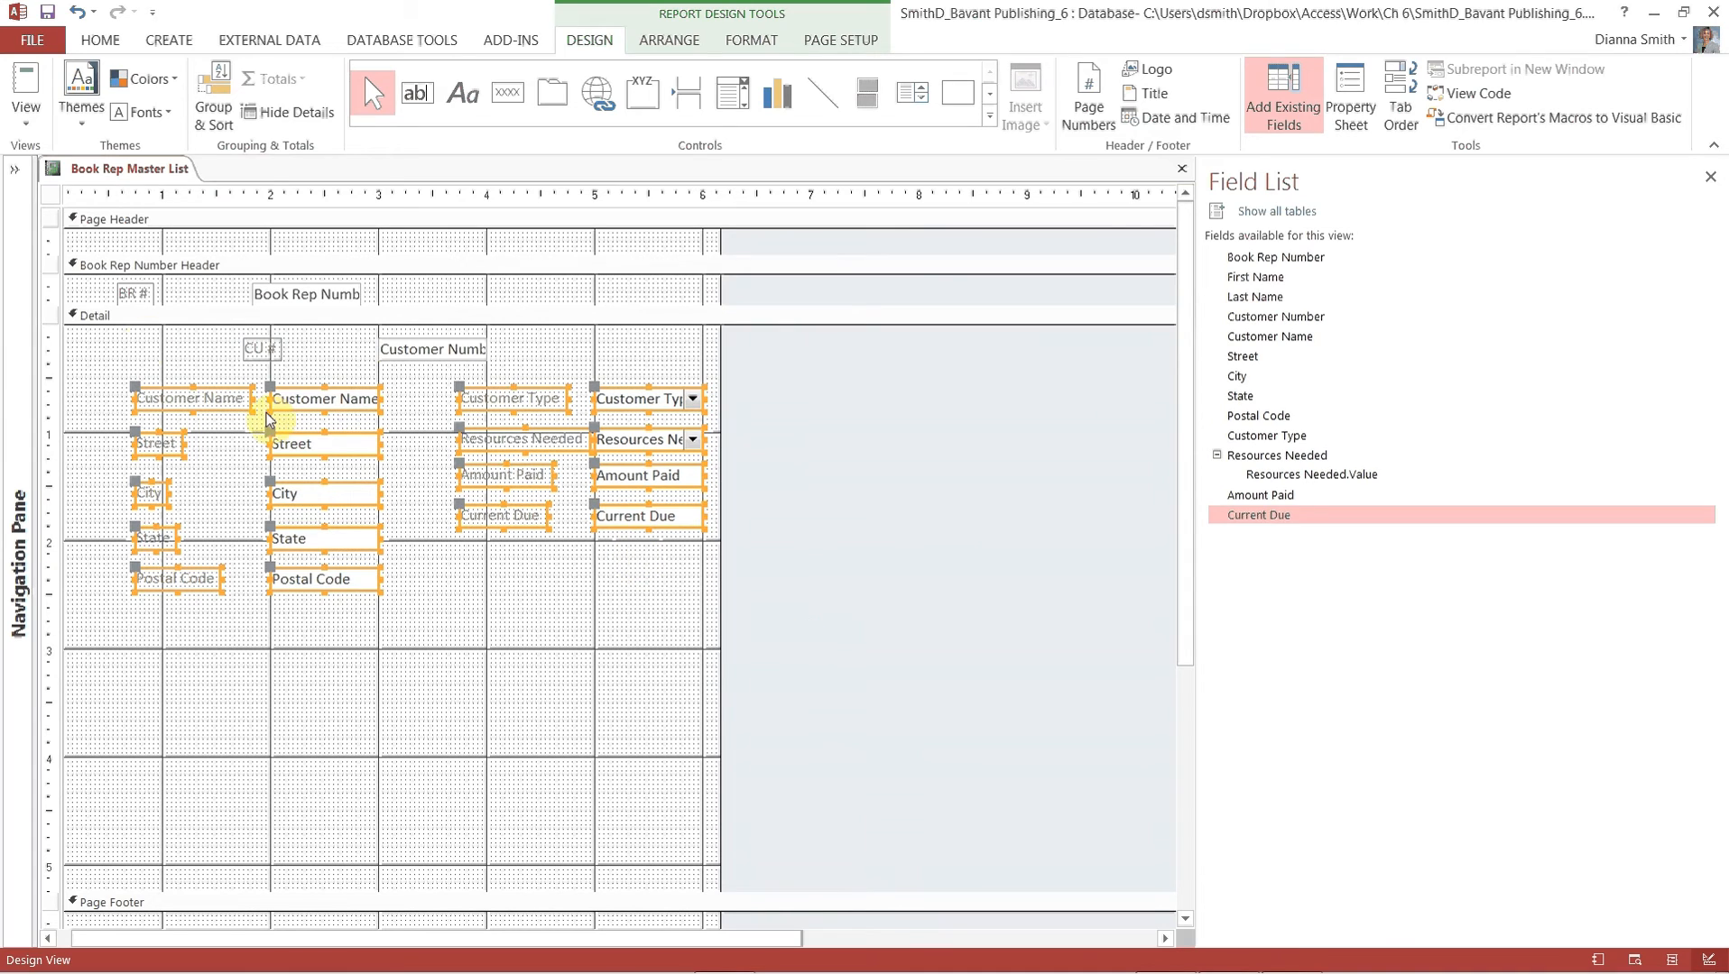
left_click(83, 334)
left_click_drag(83, 333, 794, 669)
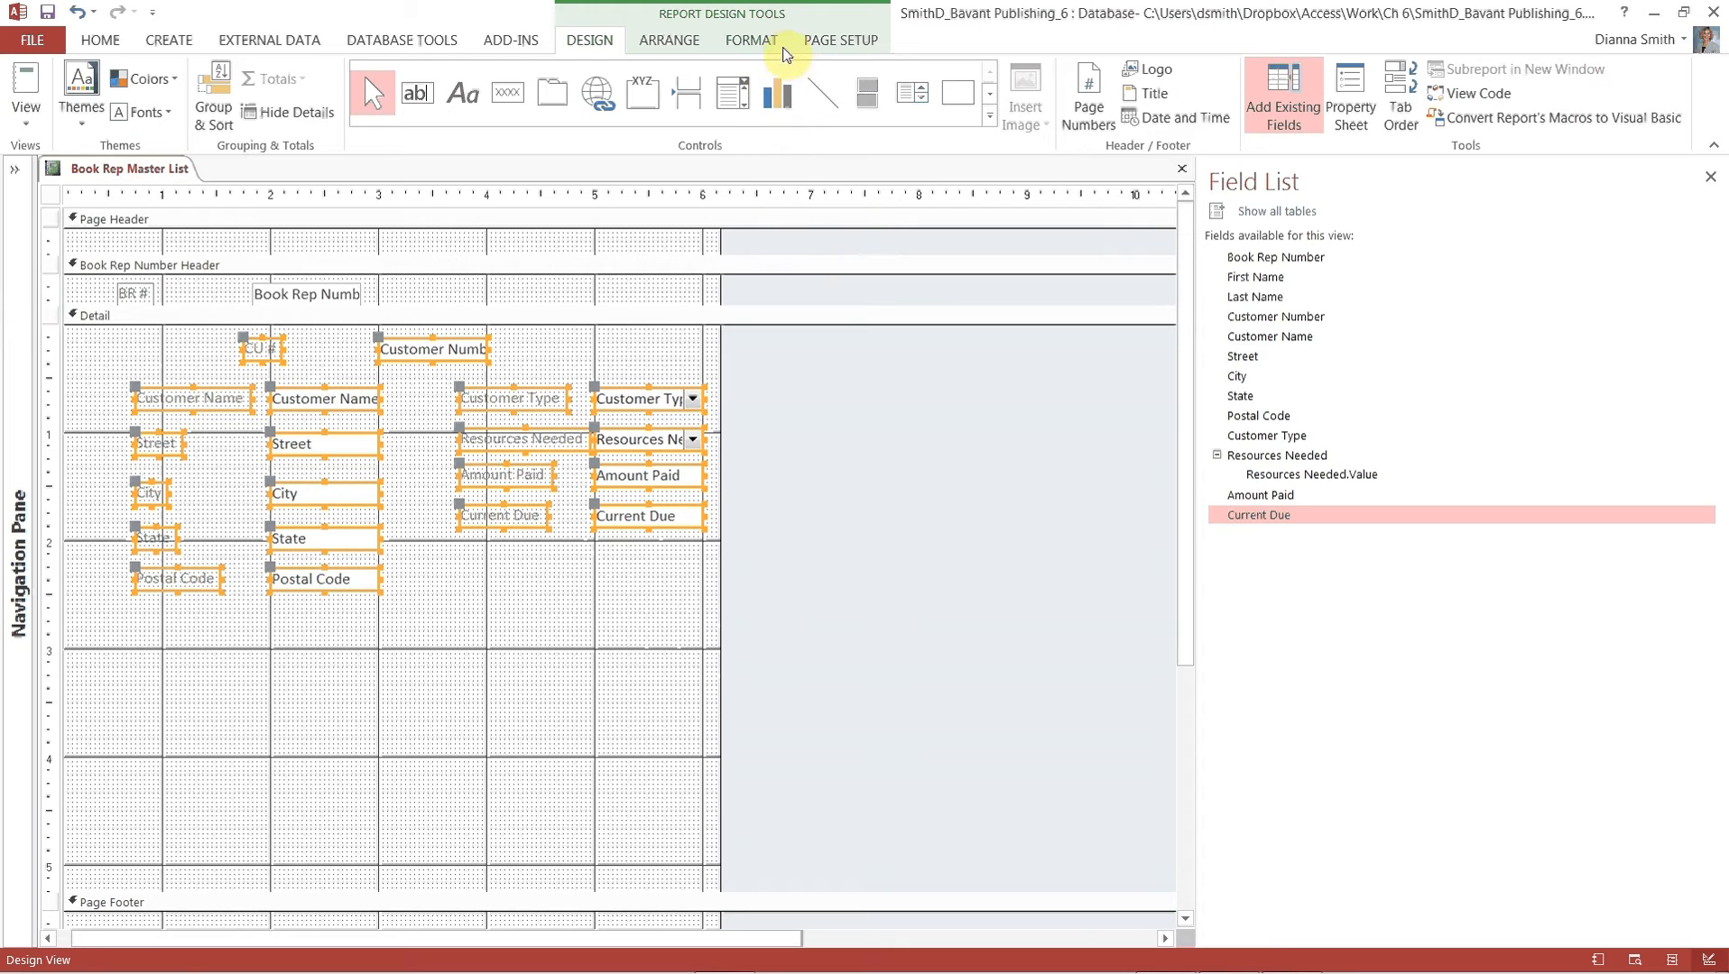
left_click(688, 43)
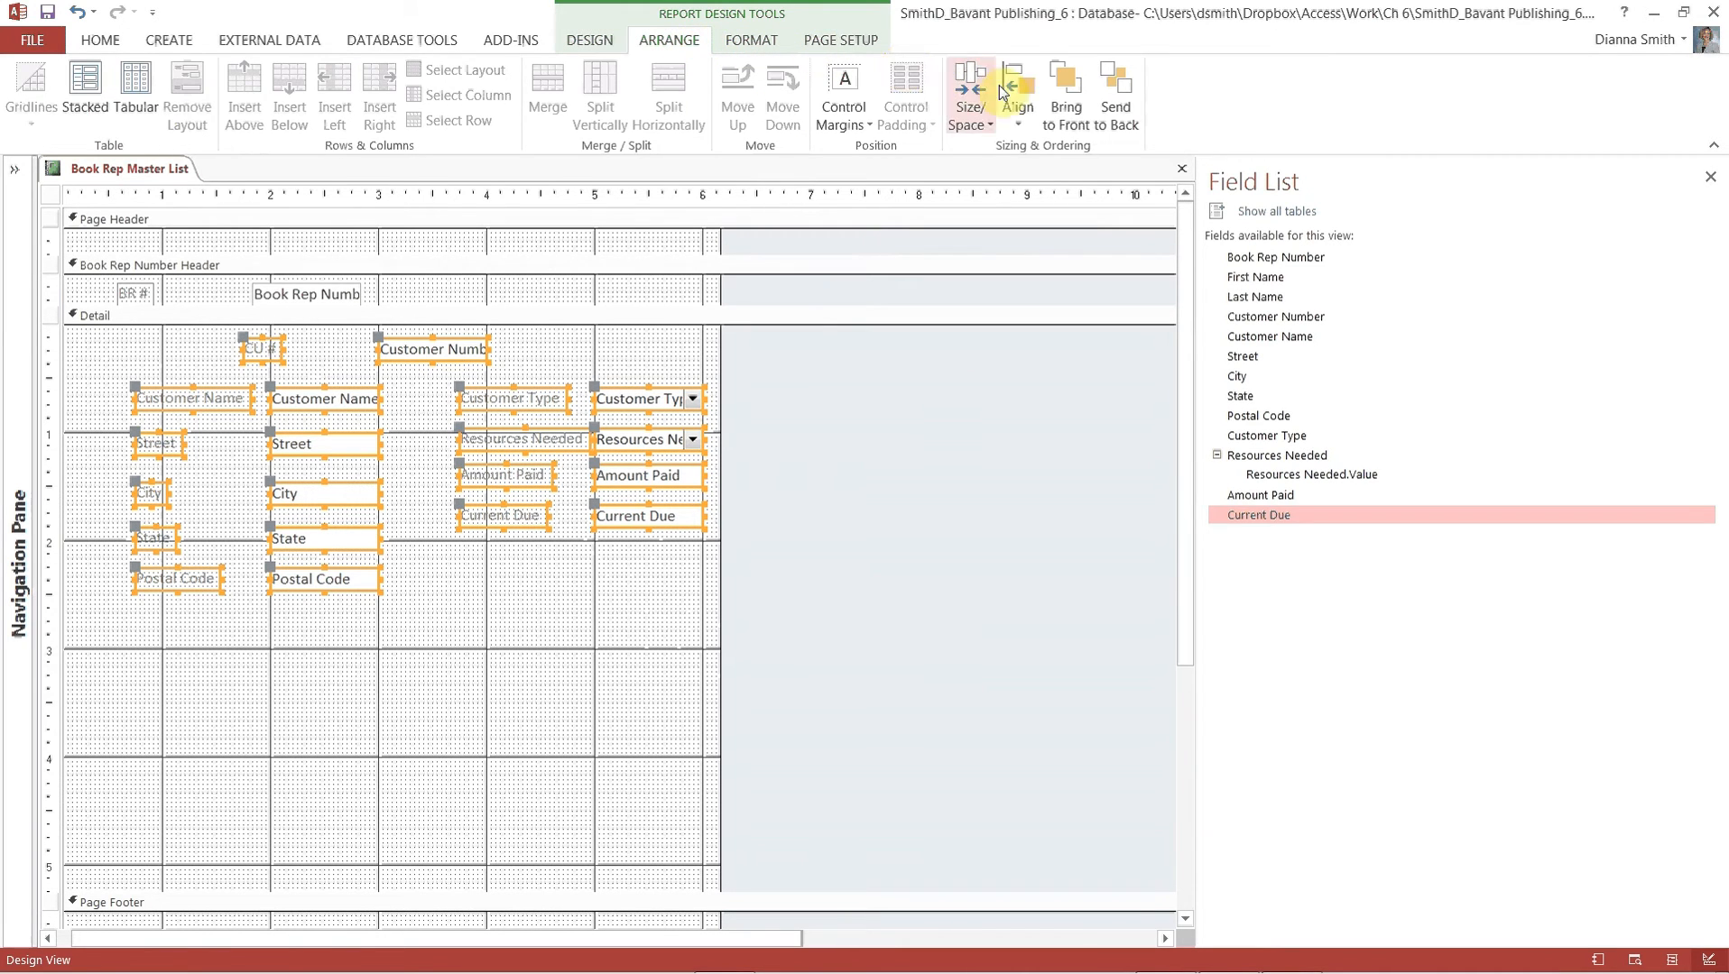
left_click(1022, 134)
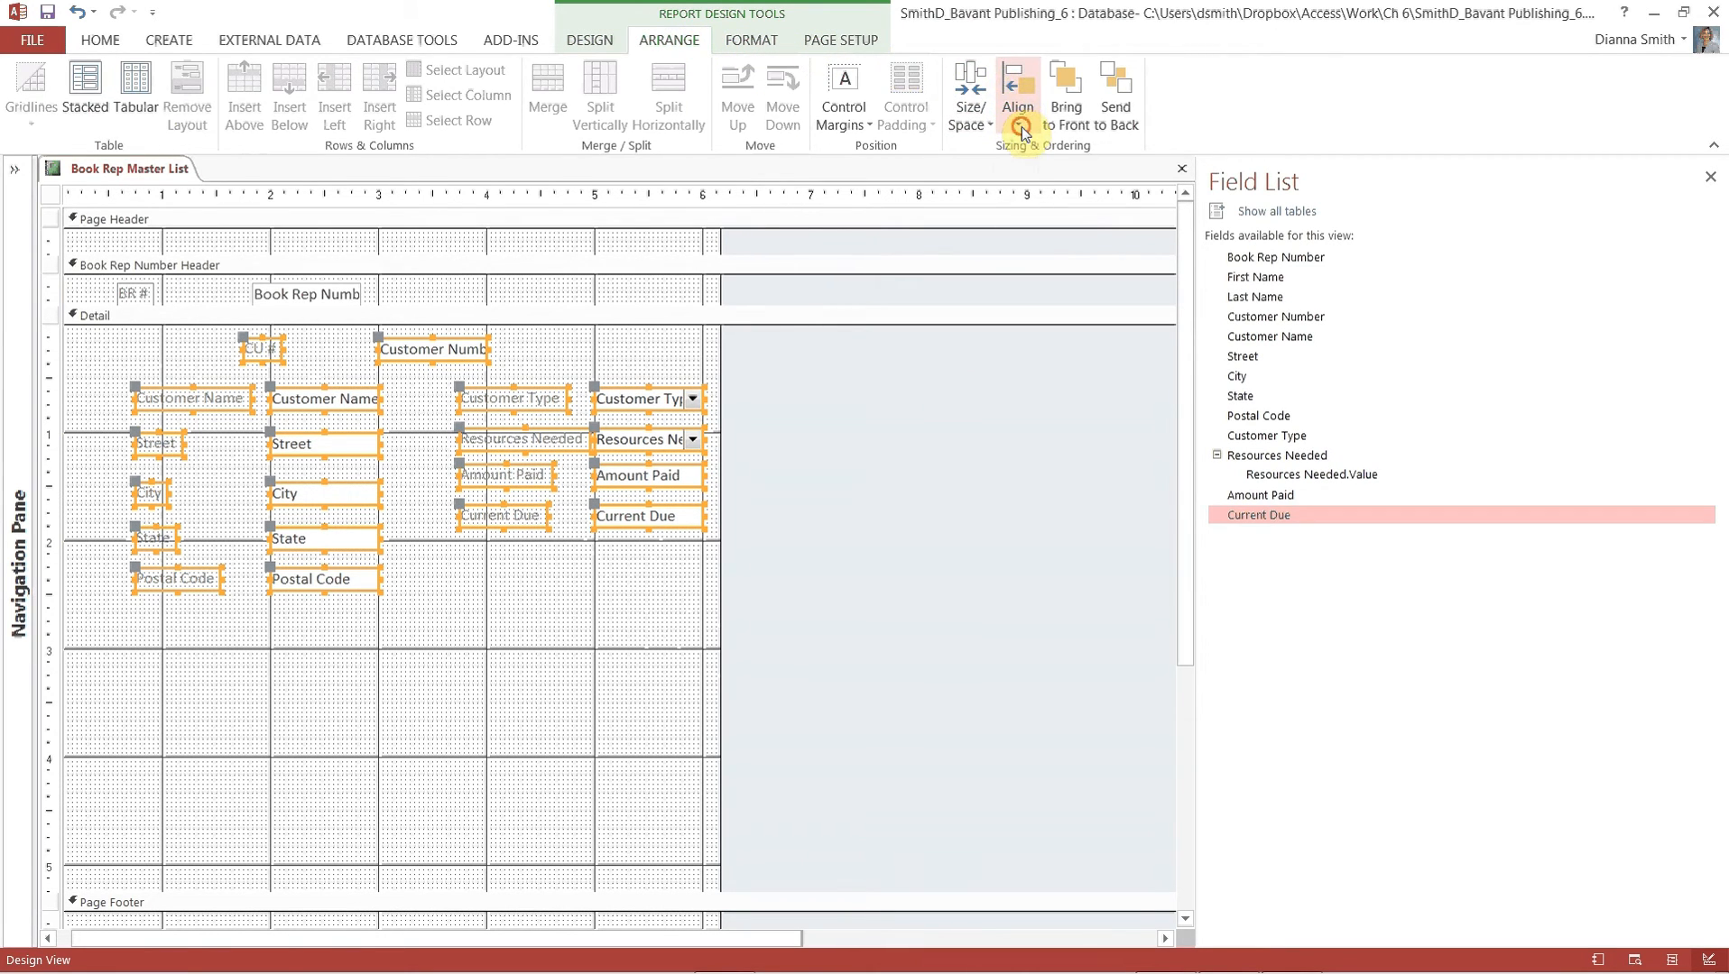
left_click(981, 127)
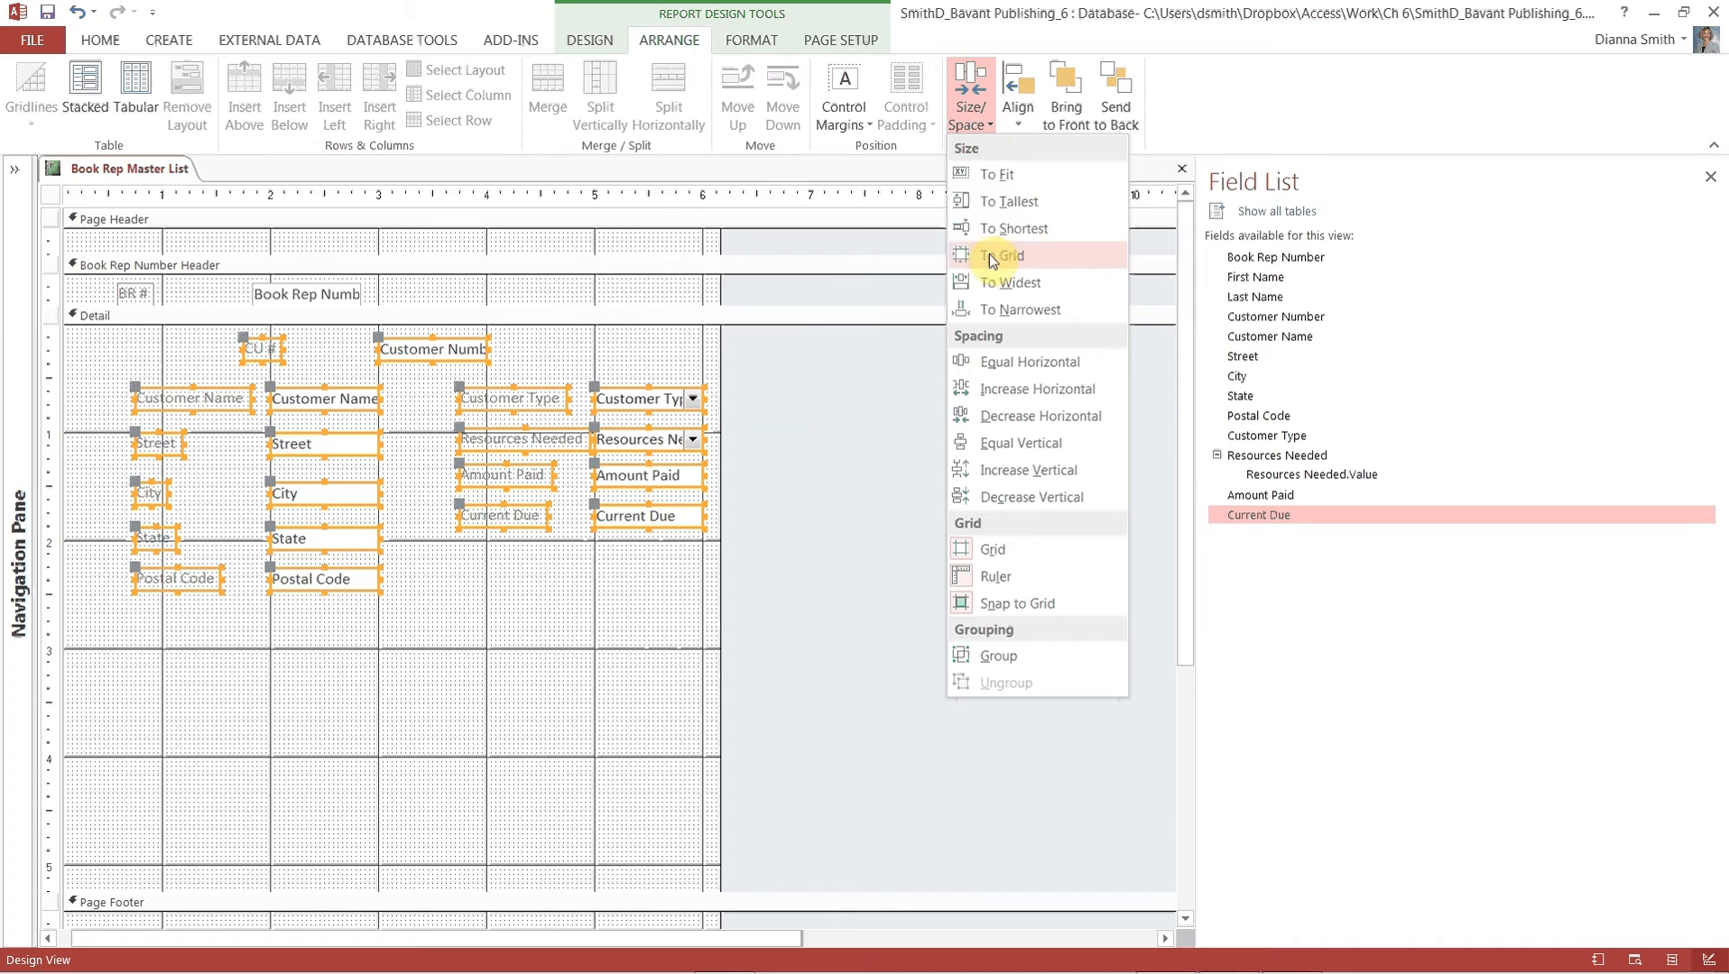
left_click(1005, 361)
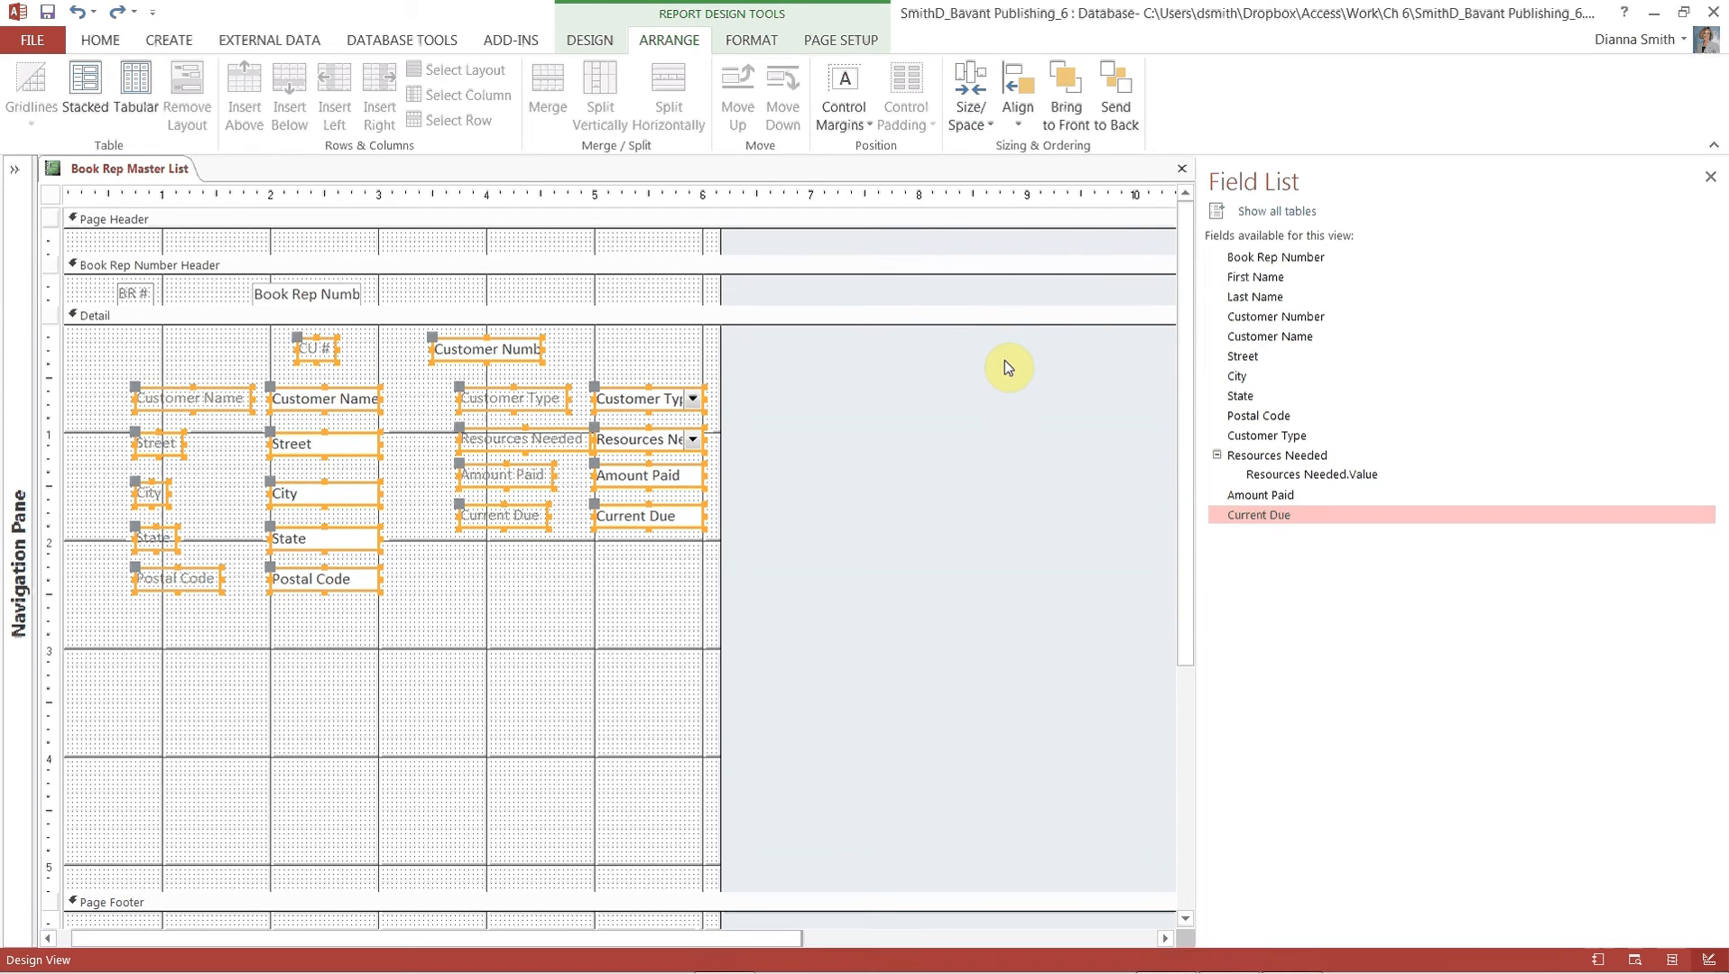
left_click(1004, 361)
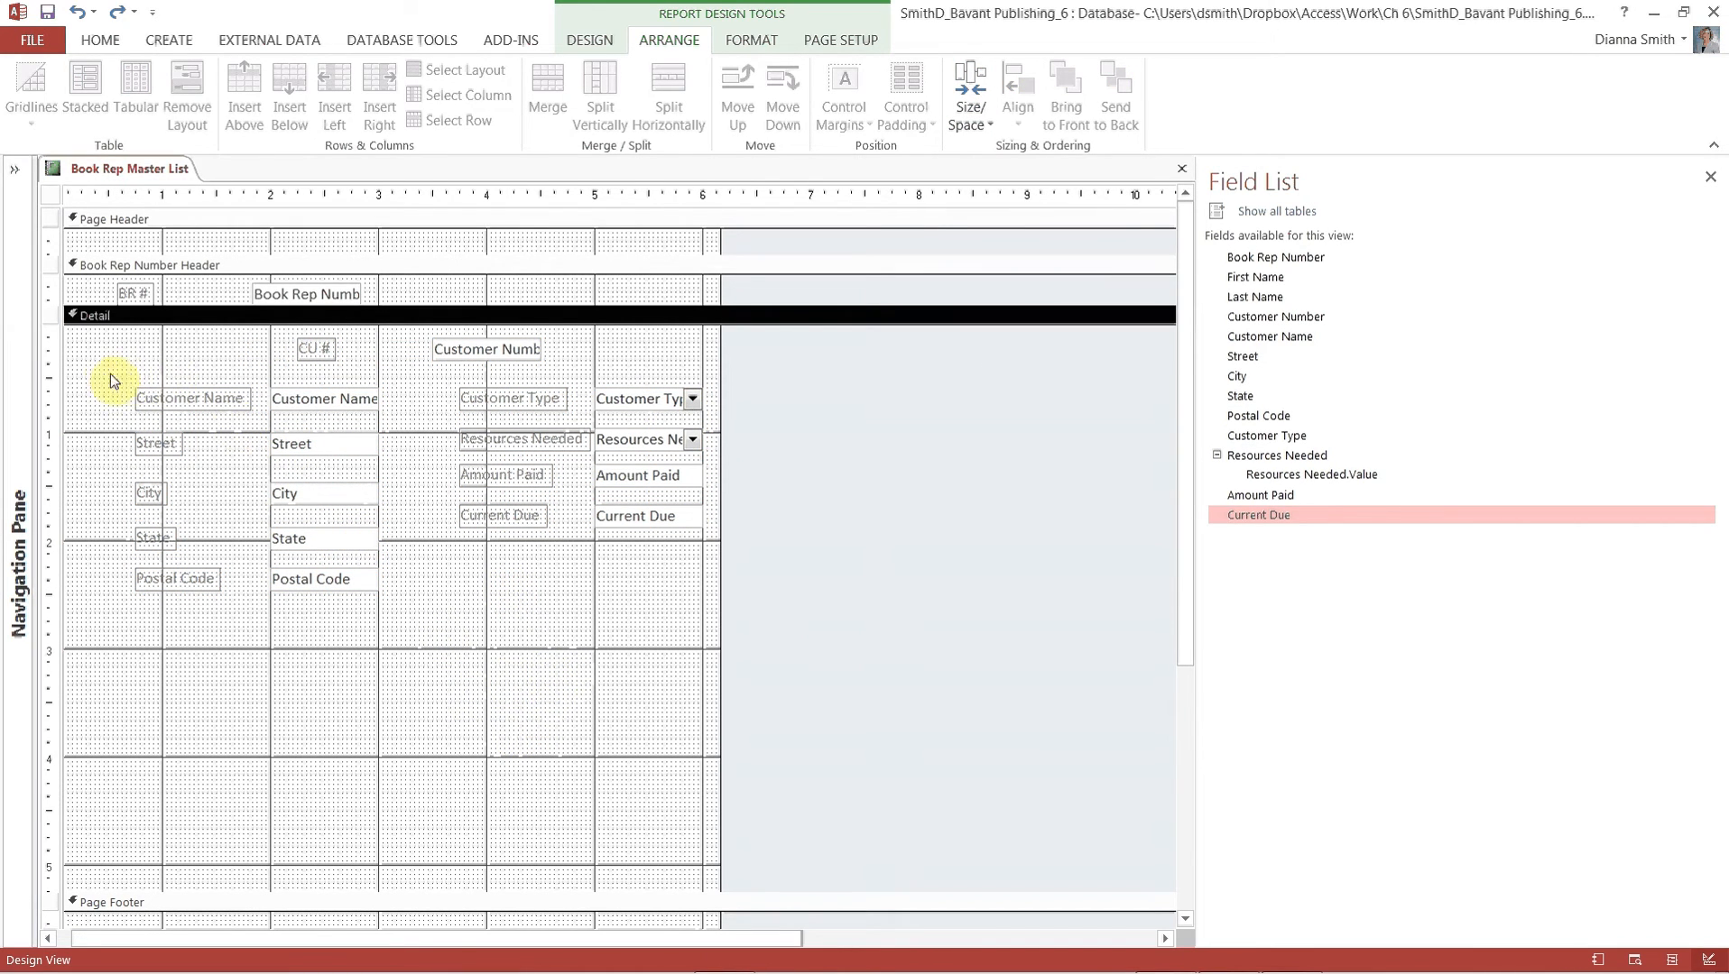
Top-align the Customer Name and Customer Type controls as one row, and the Street and Resources Needed controls as another.
left_click_drag(98, 365, 721, 414)
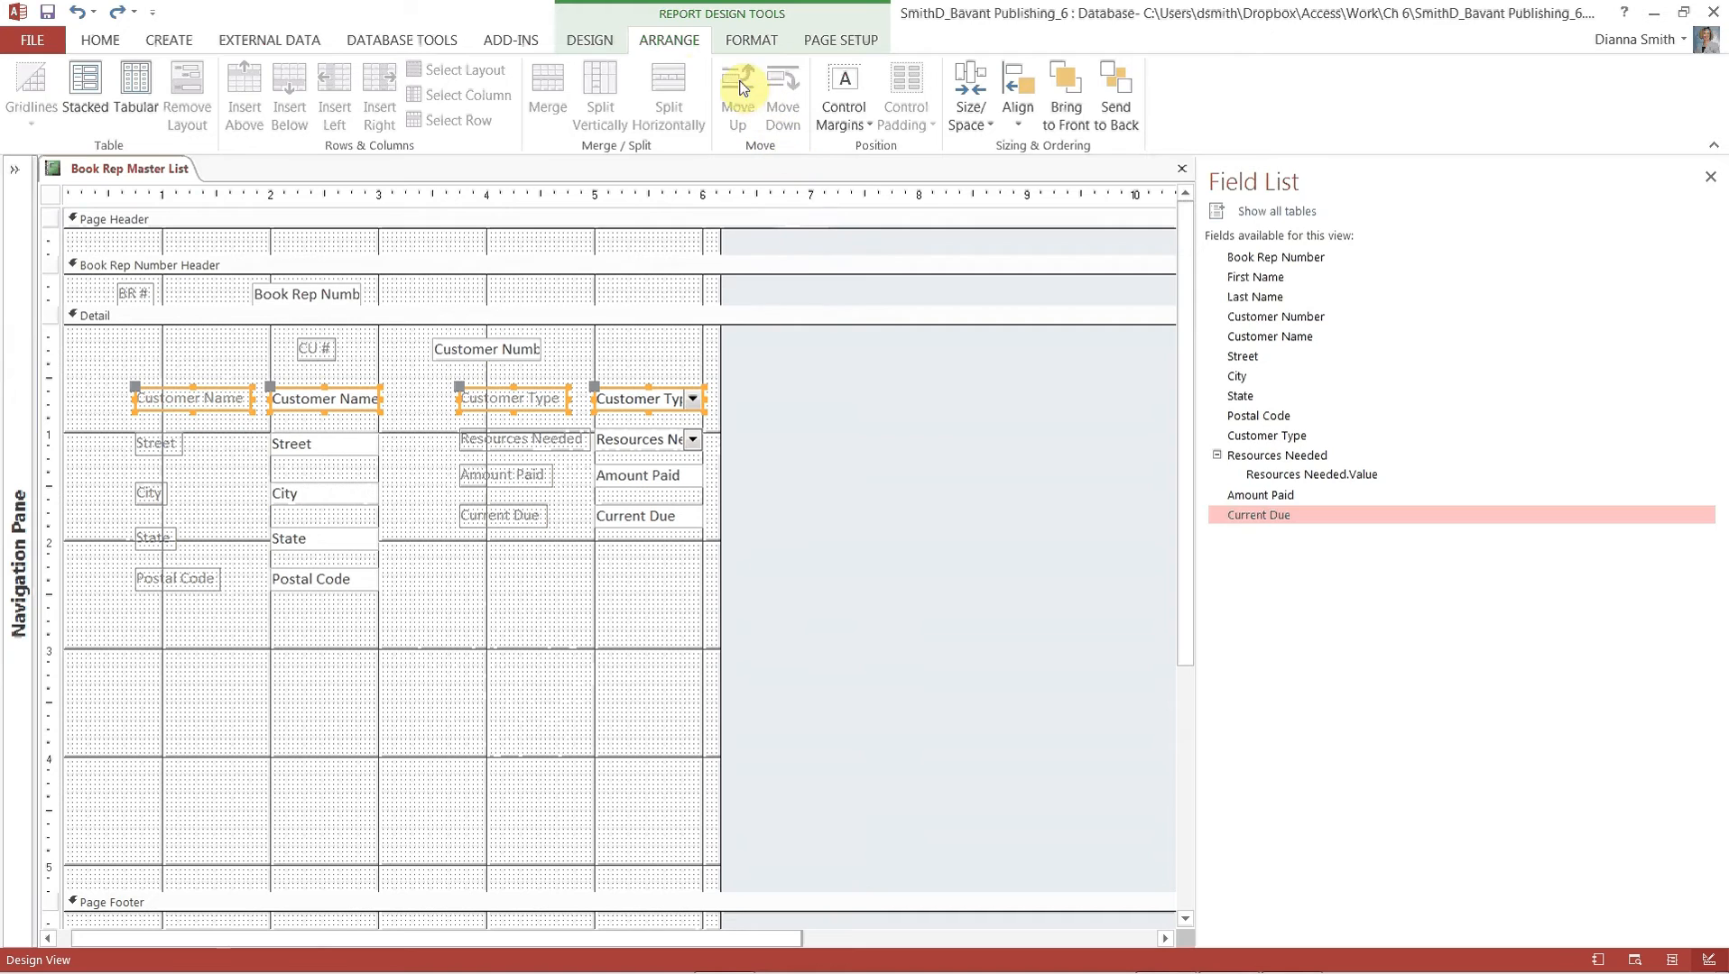
left_click(1018, 124)
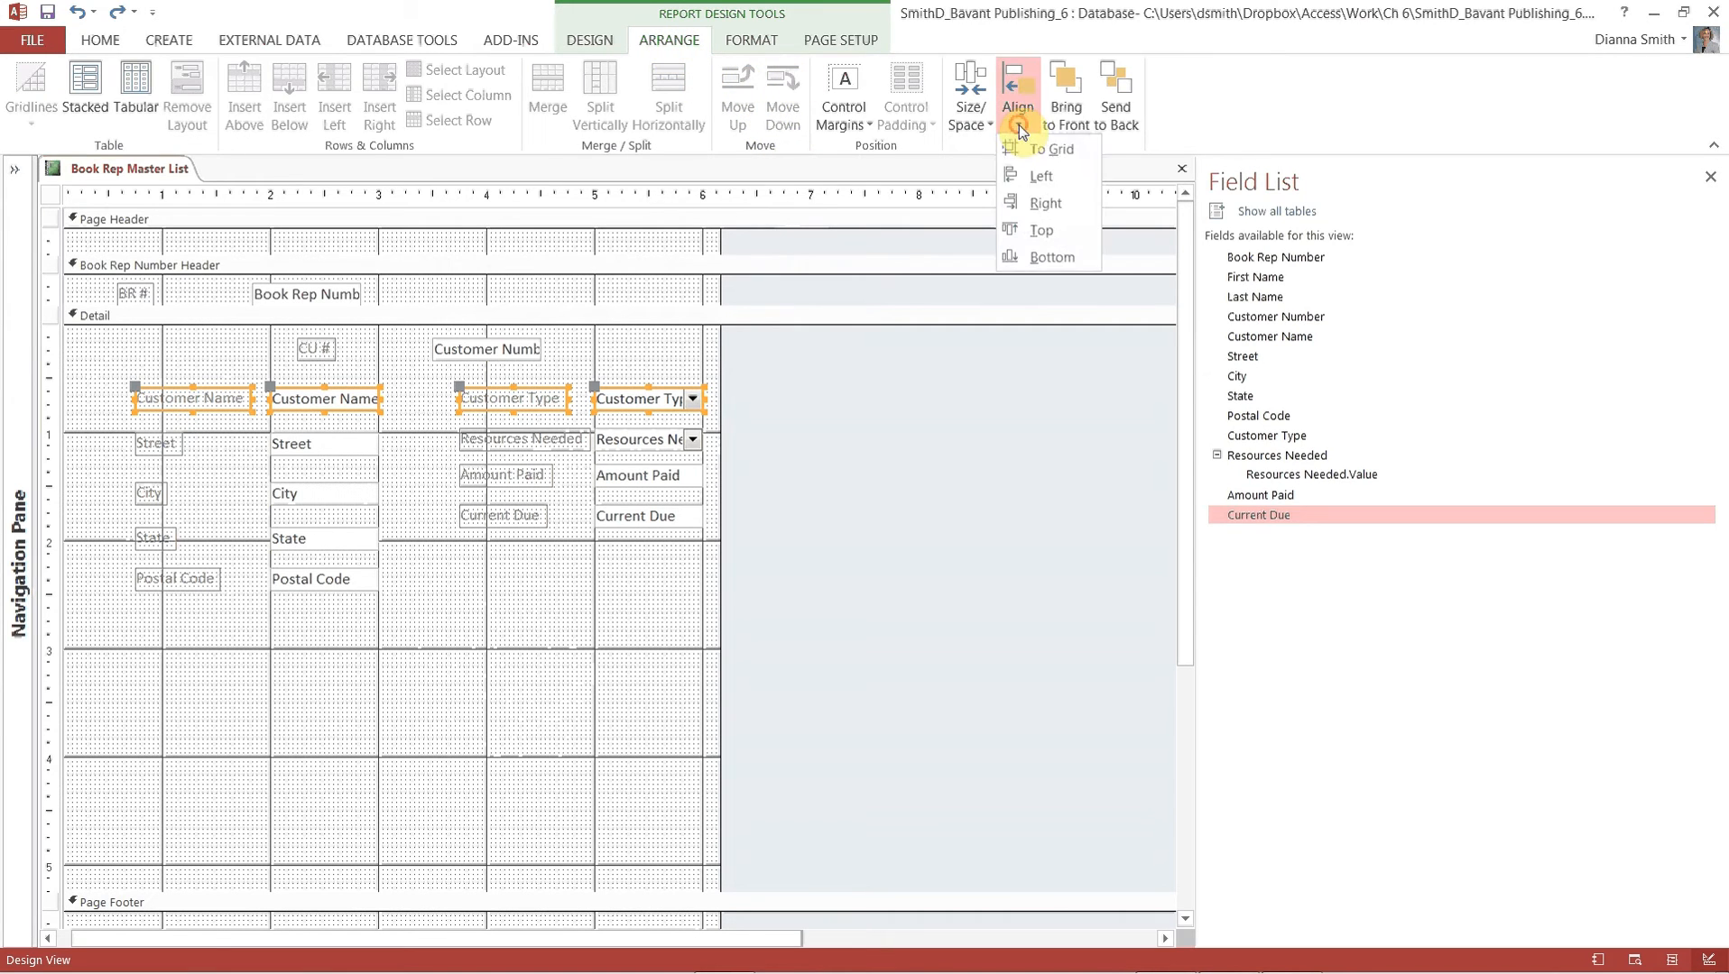
left_click(1048, 225)
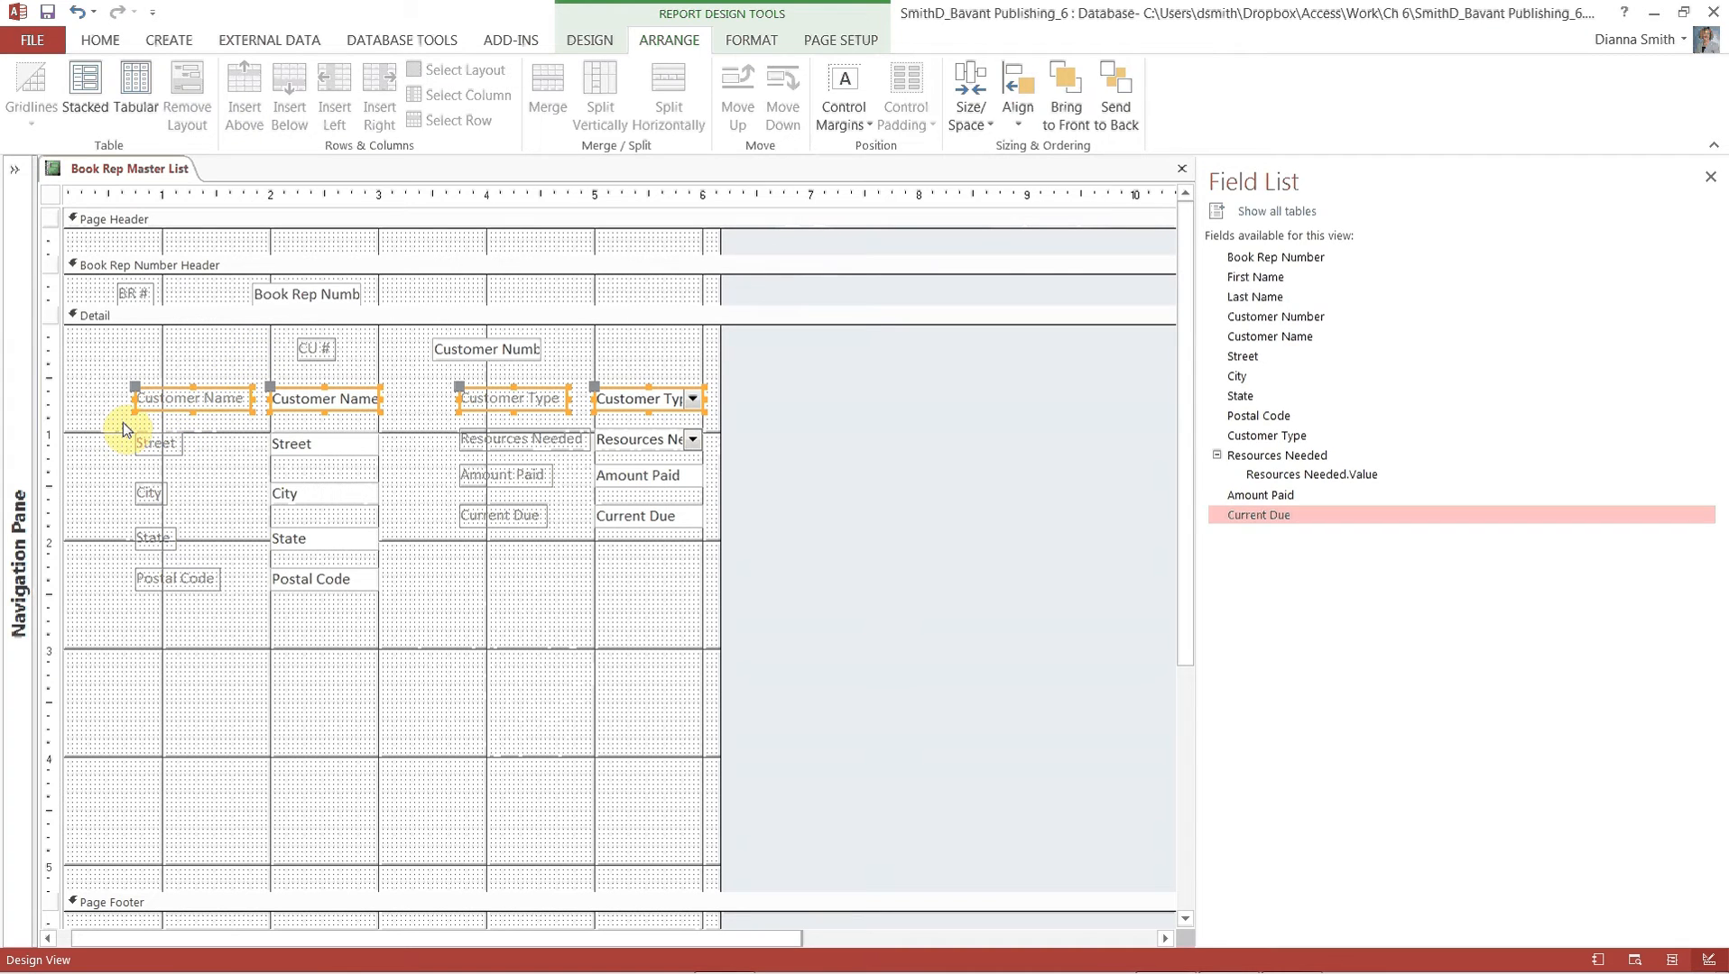
left_click_drag(123, 423, 811, 460)
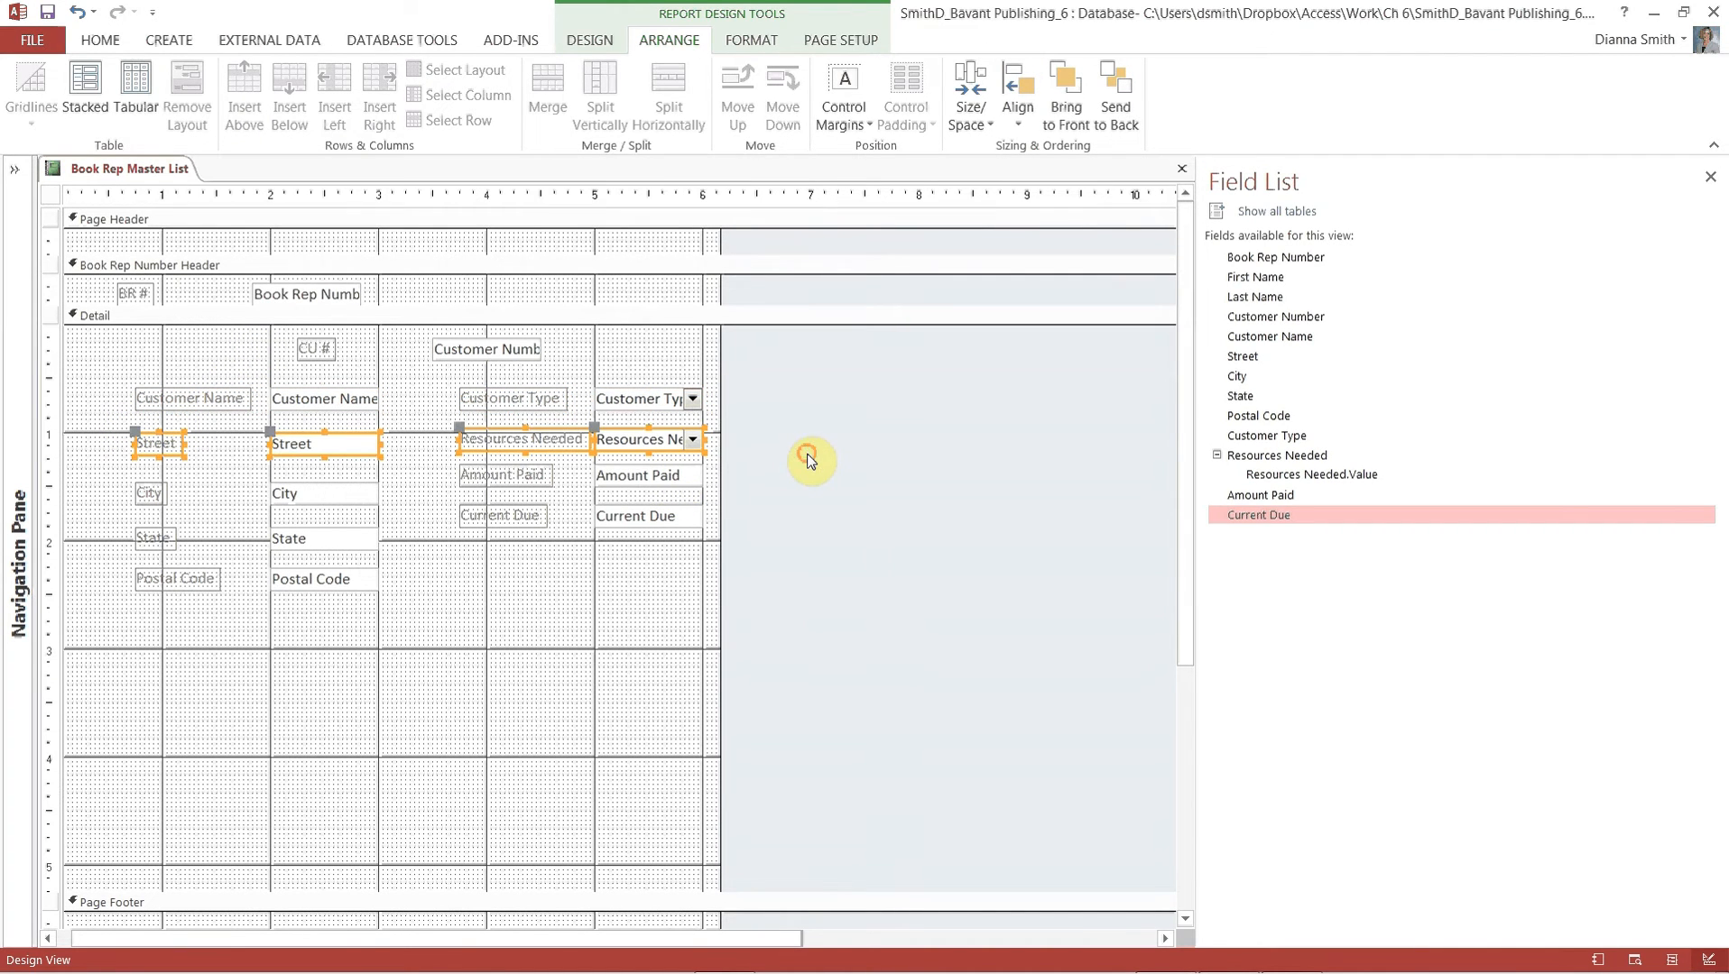
left_click(1017, 115)
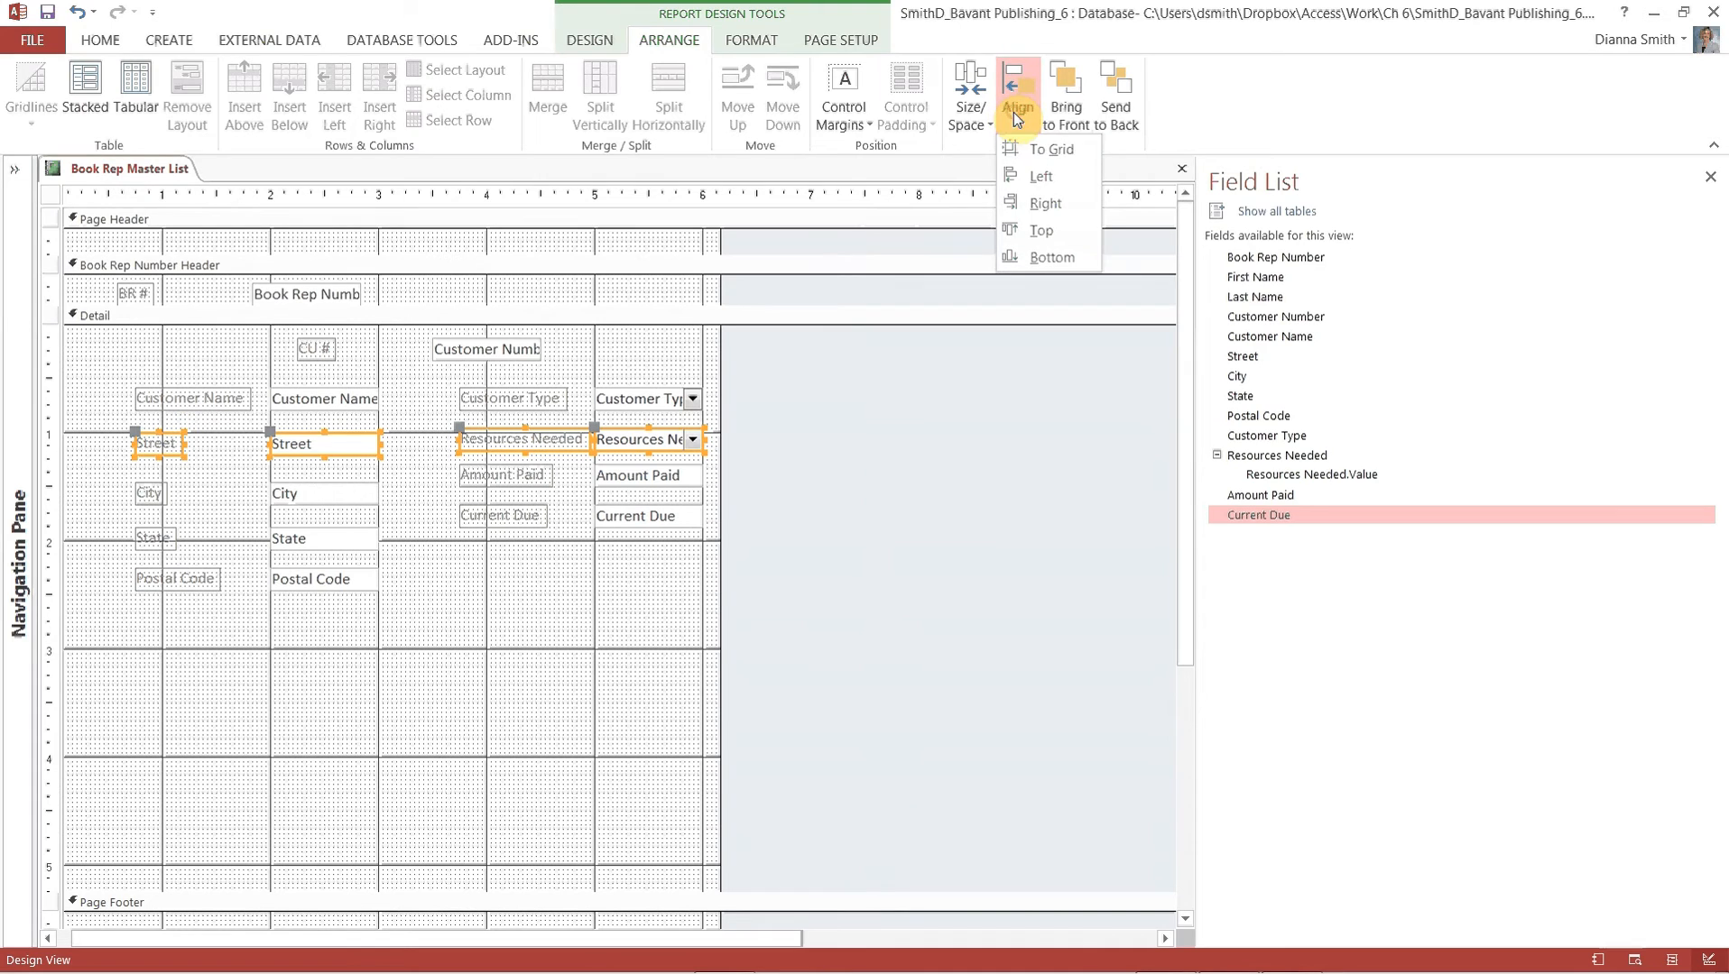
left_click(1032, 229)
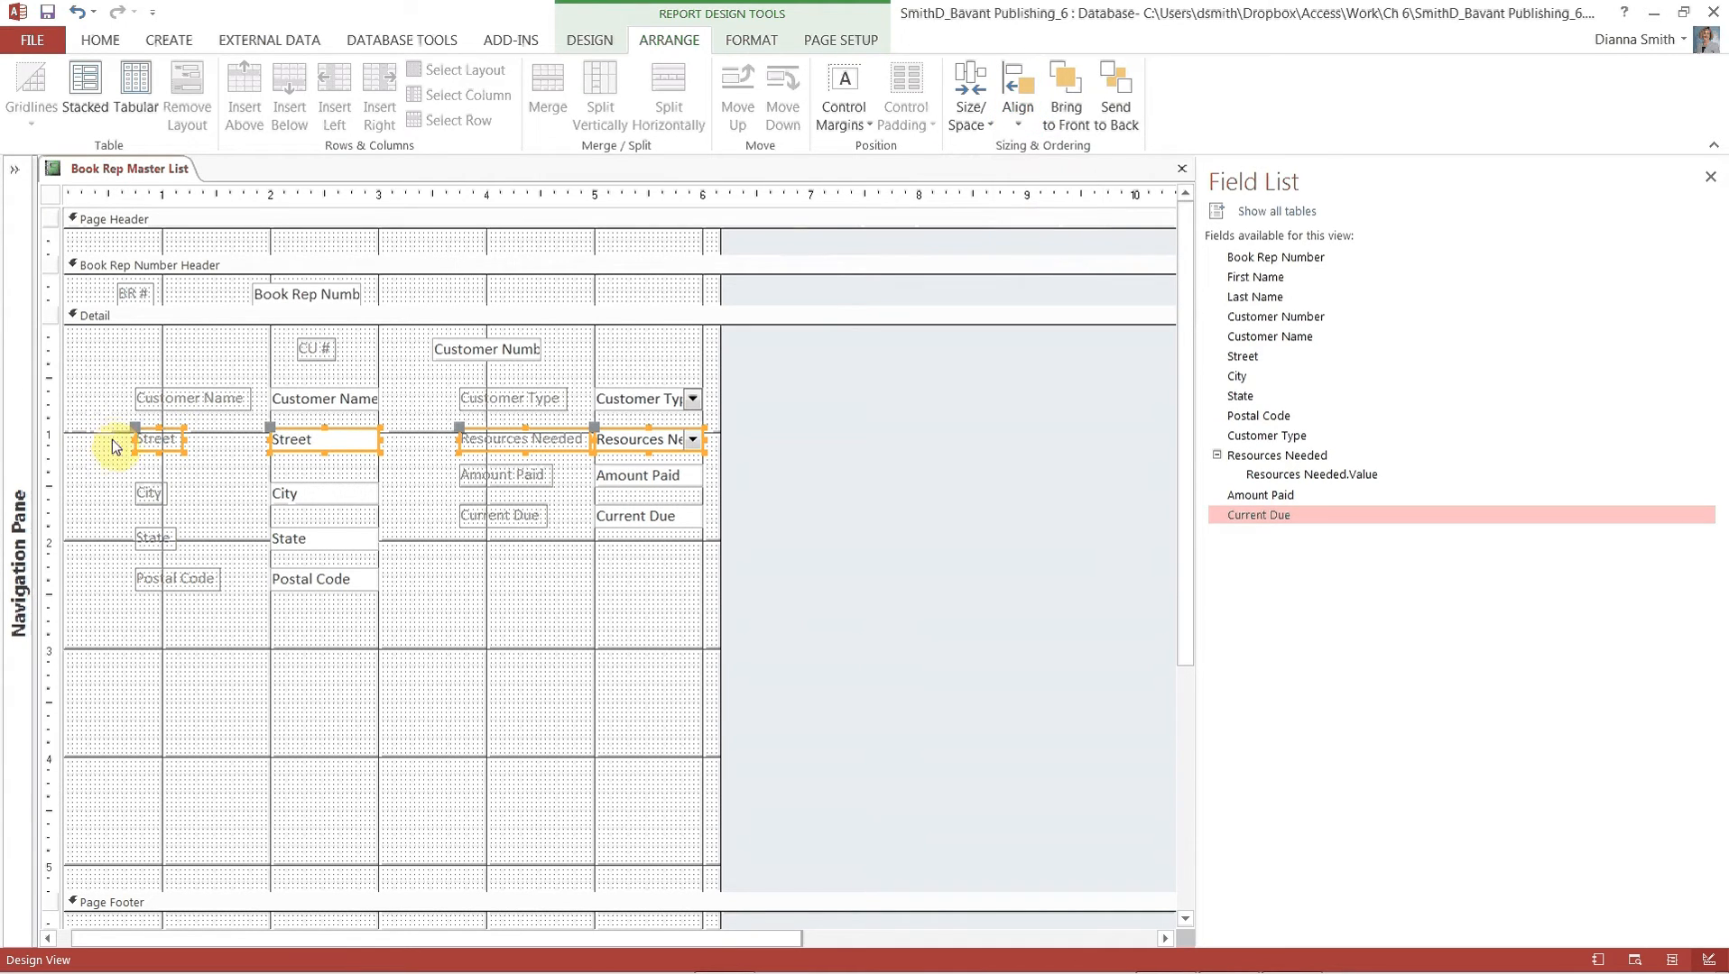
Top-align the City and Amount Paid controls as one row, and the State and Current Due controls as another.
left_click_drag(114, 465, 717, 504)
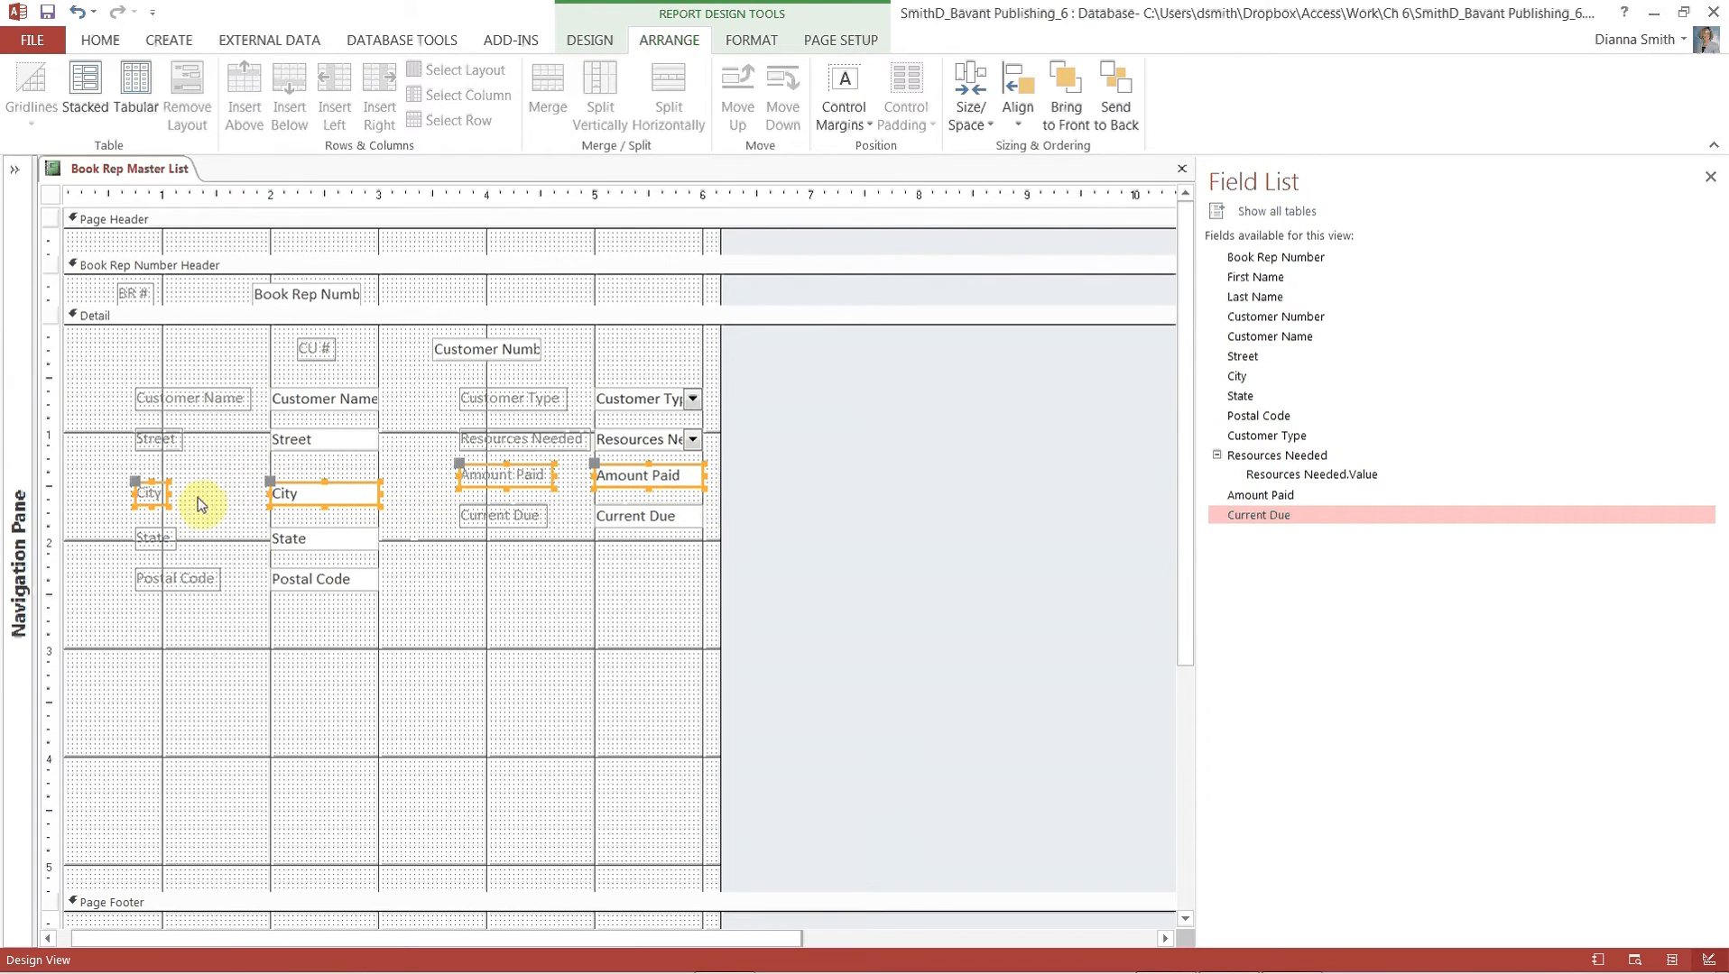
left_click(1014, 125)
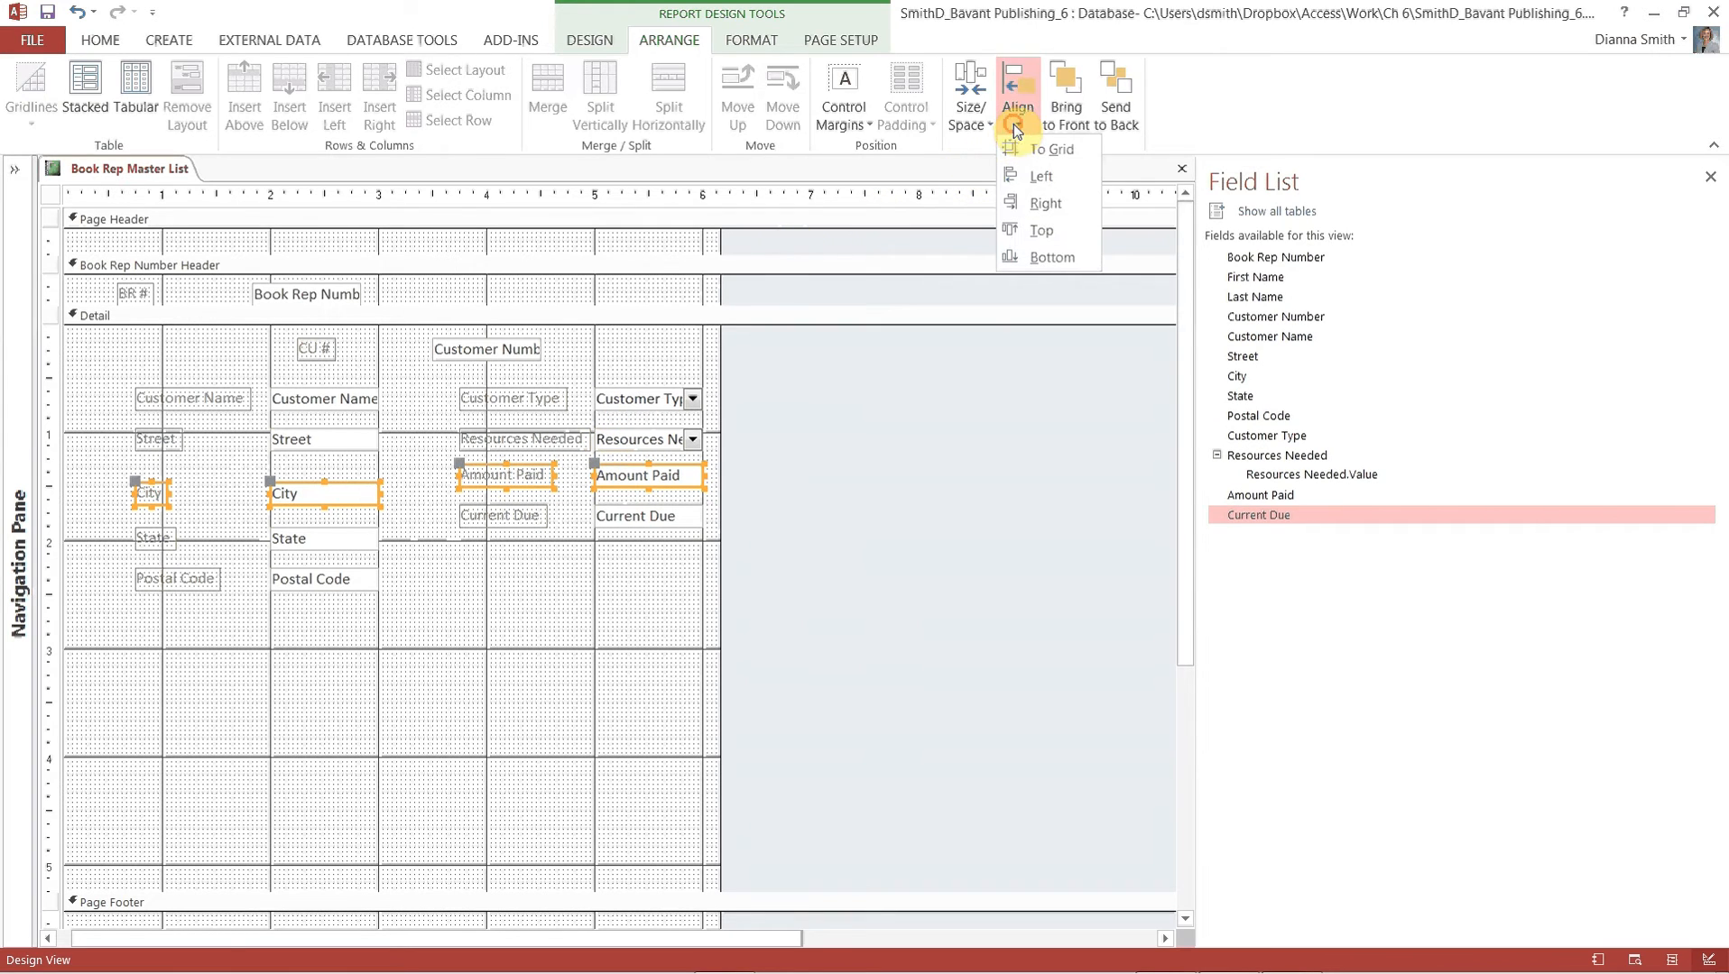
left_click(1049, 226)
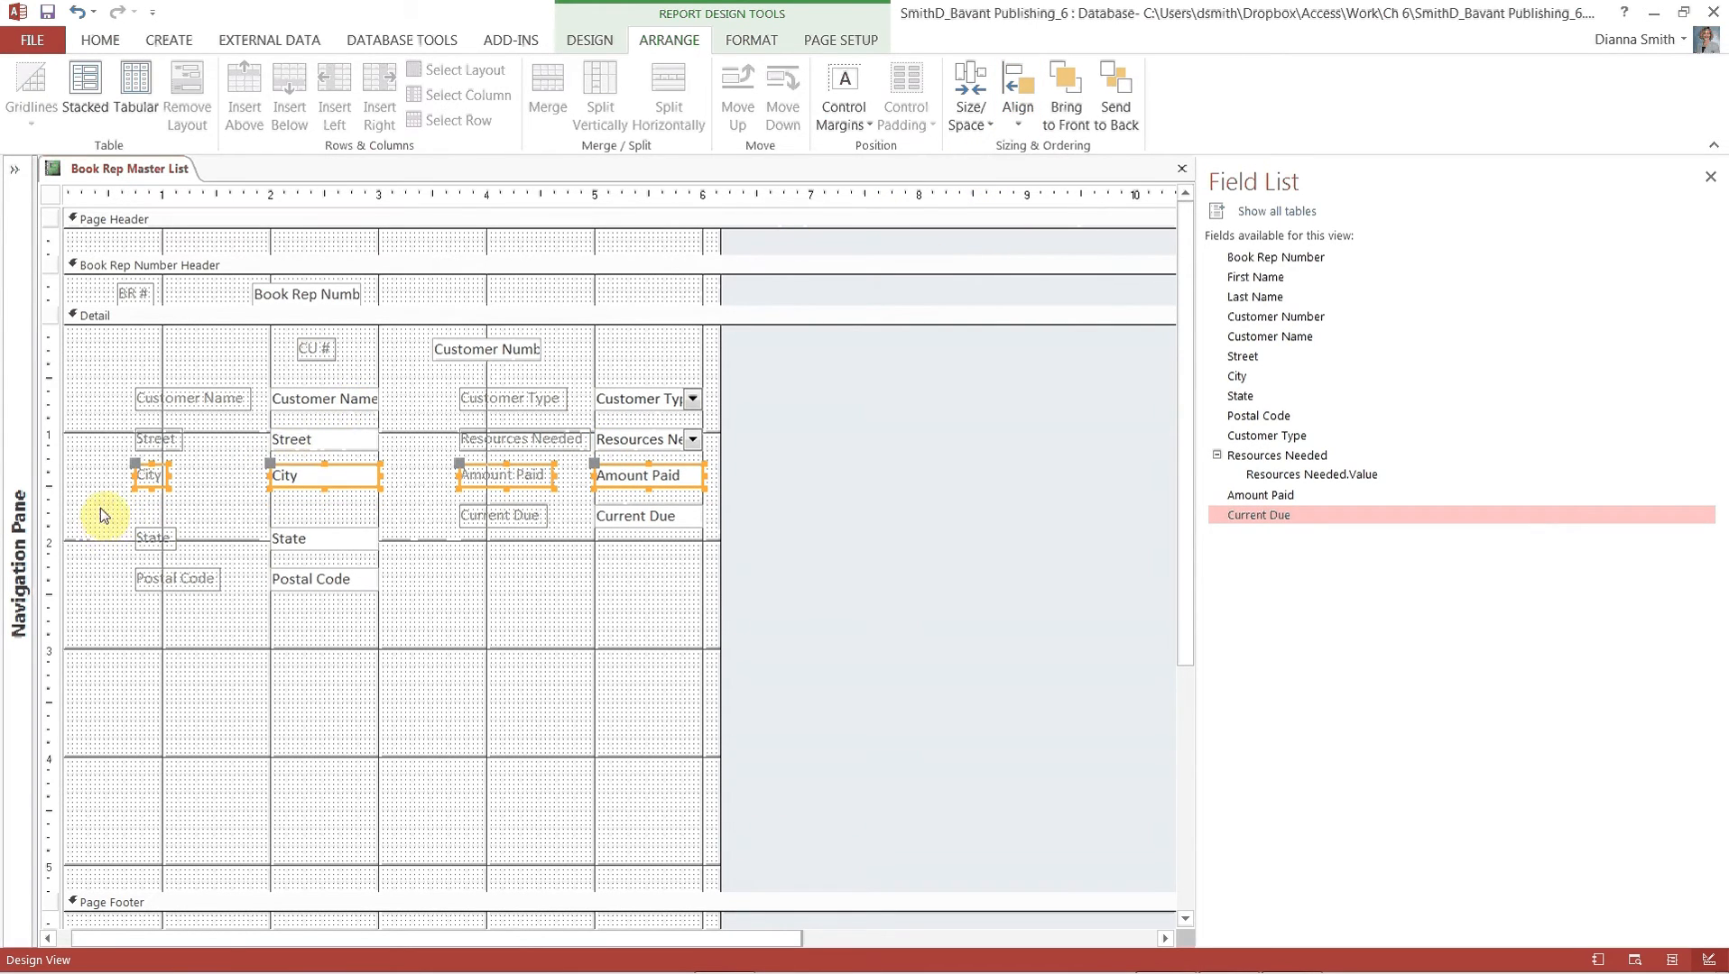
left_click_drag(101, 508, 709, 540)
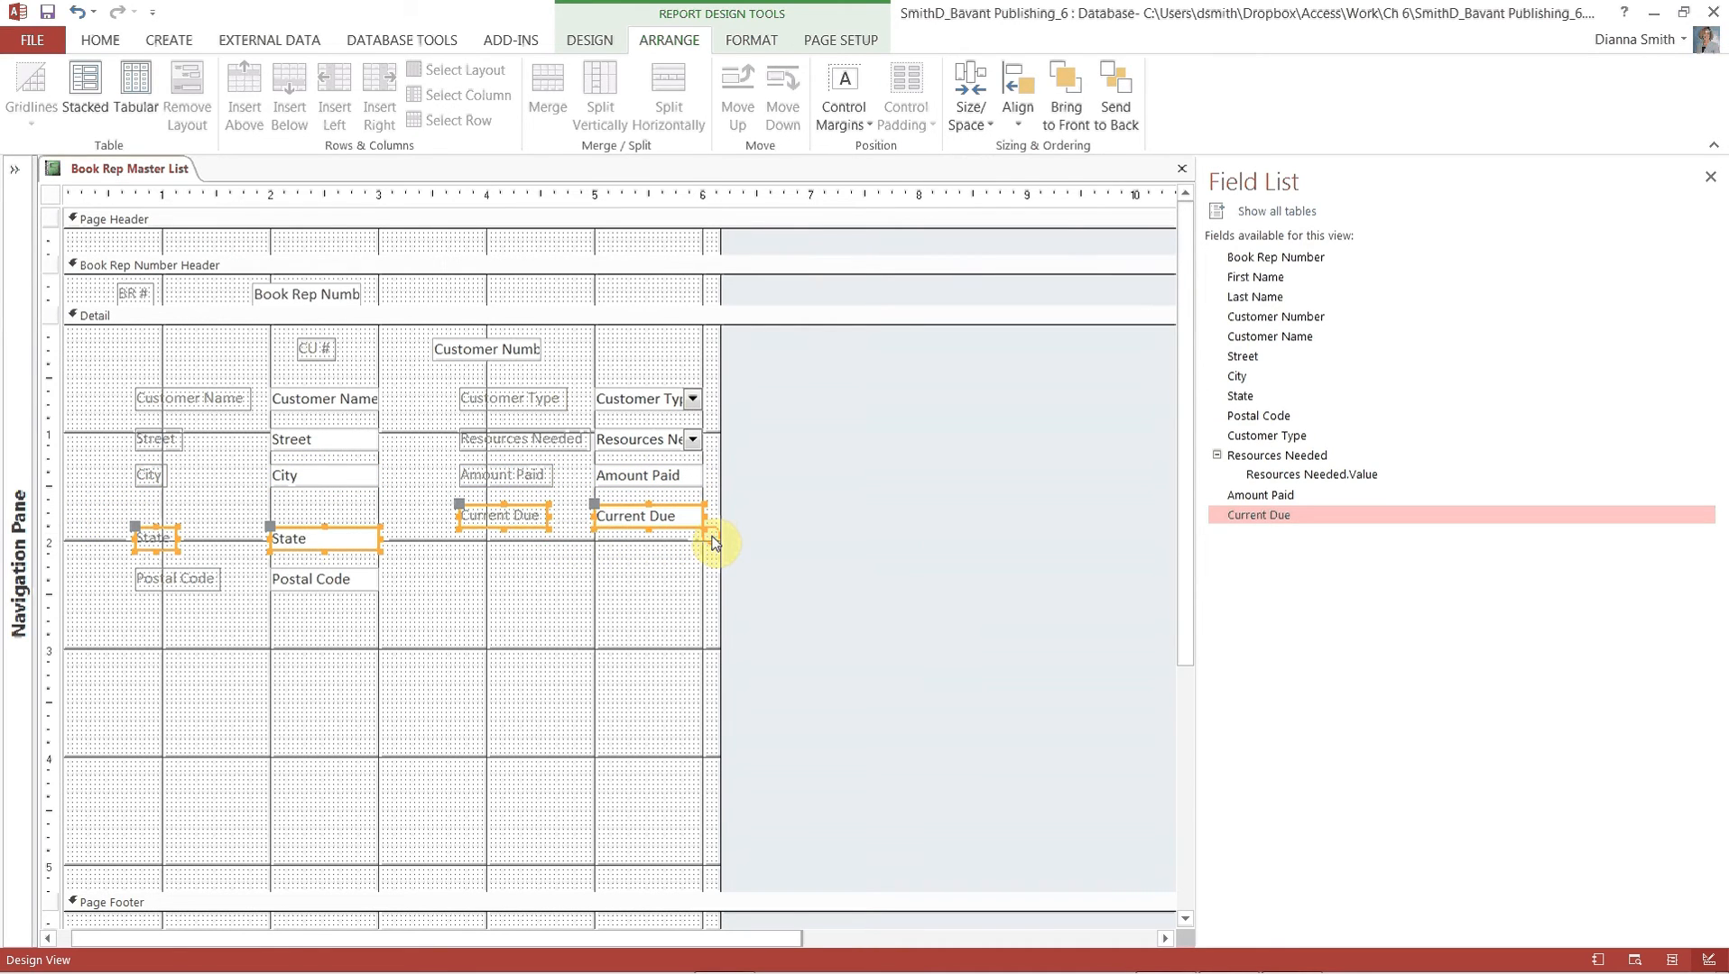
left_click(1008, 130)
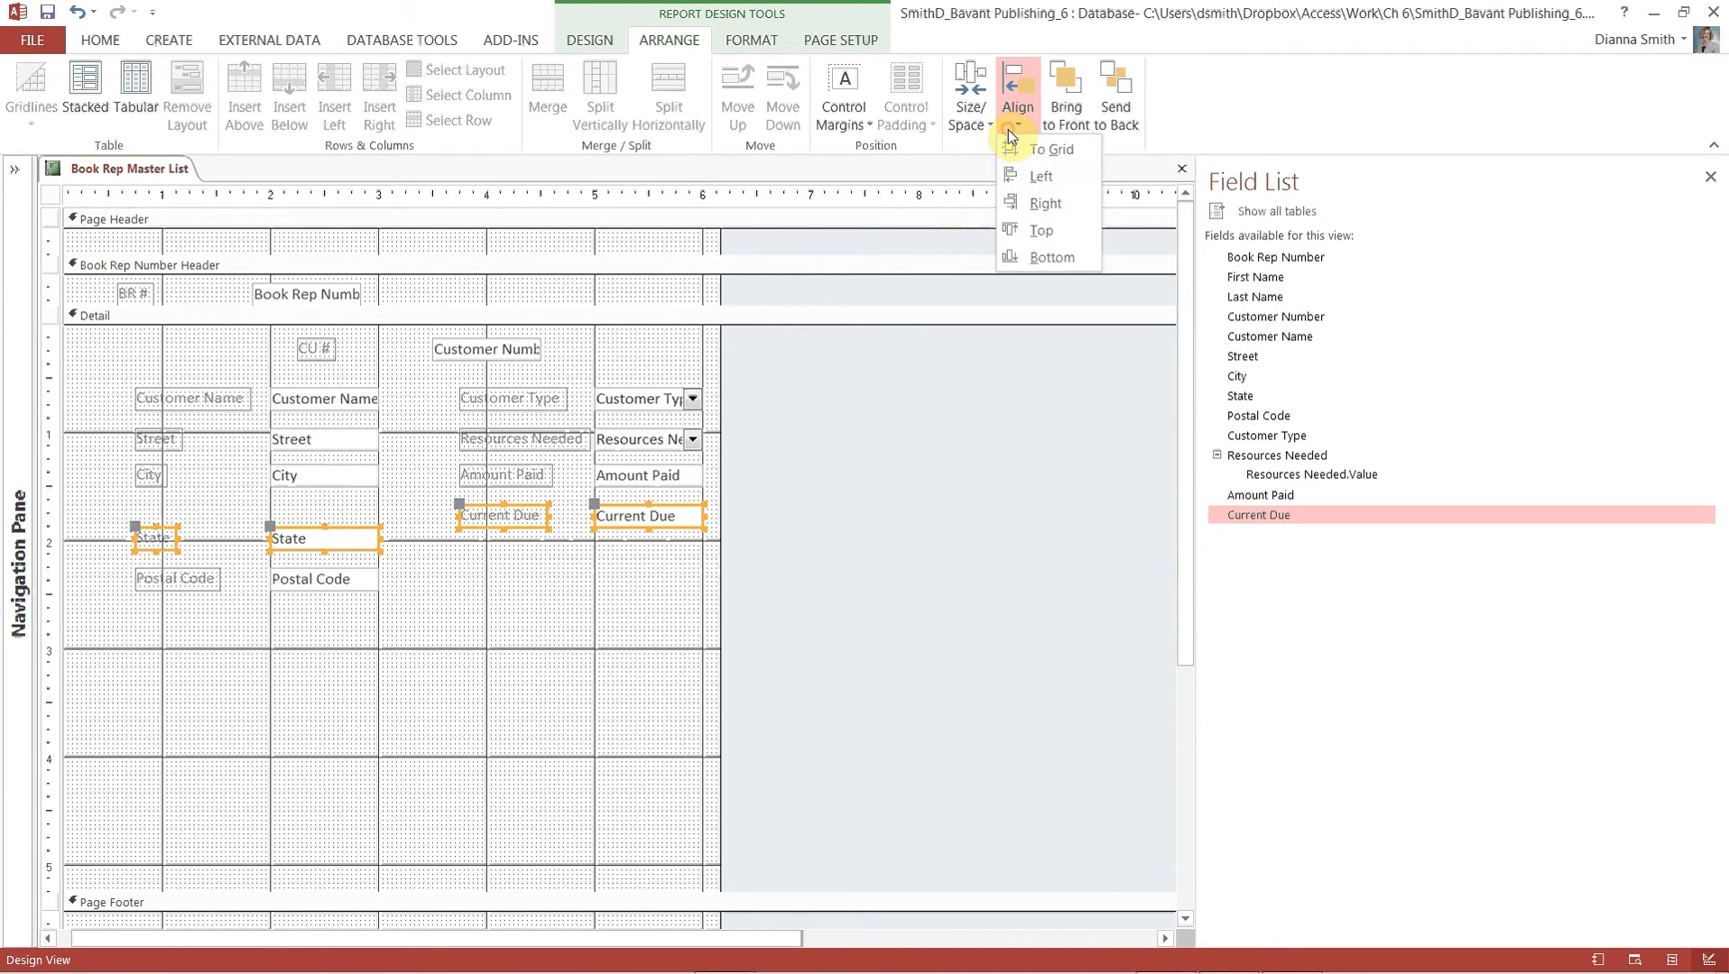
left_click(1034, 231)
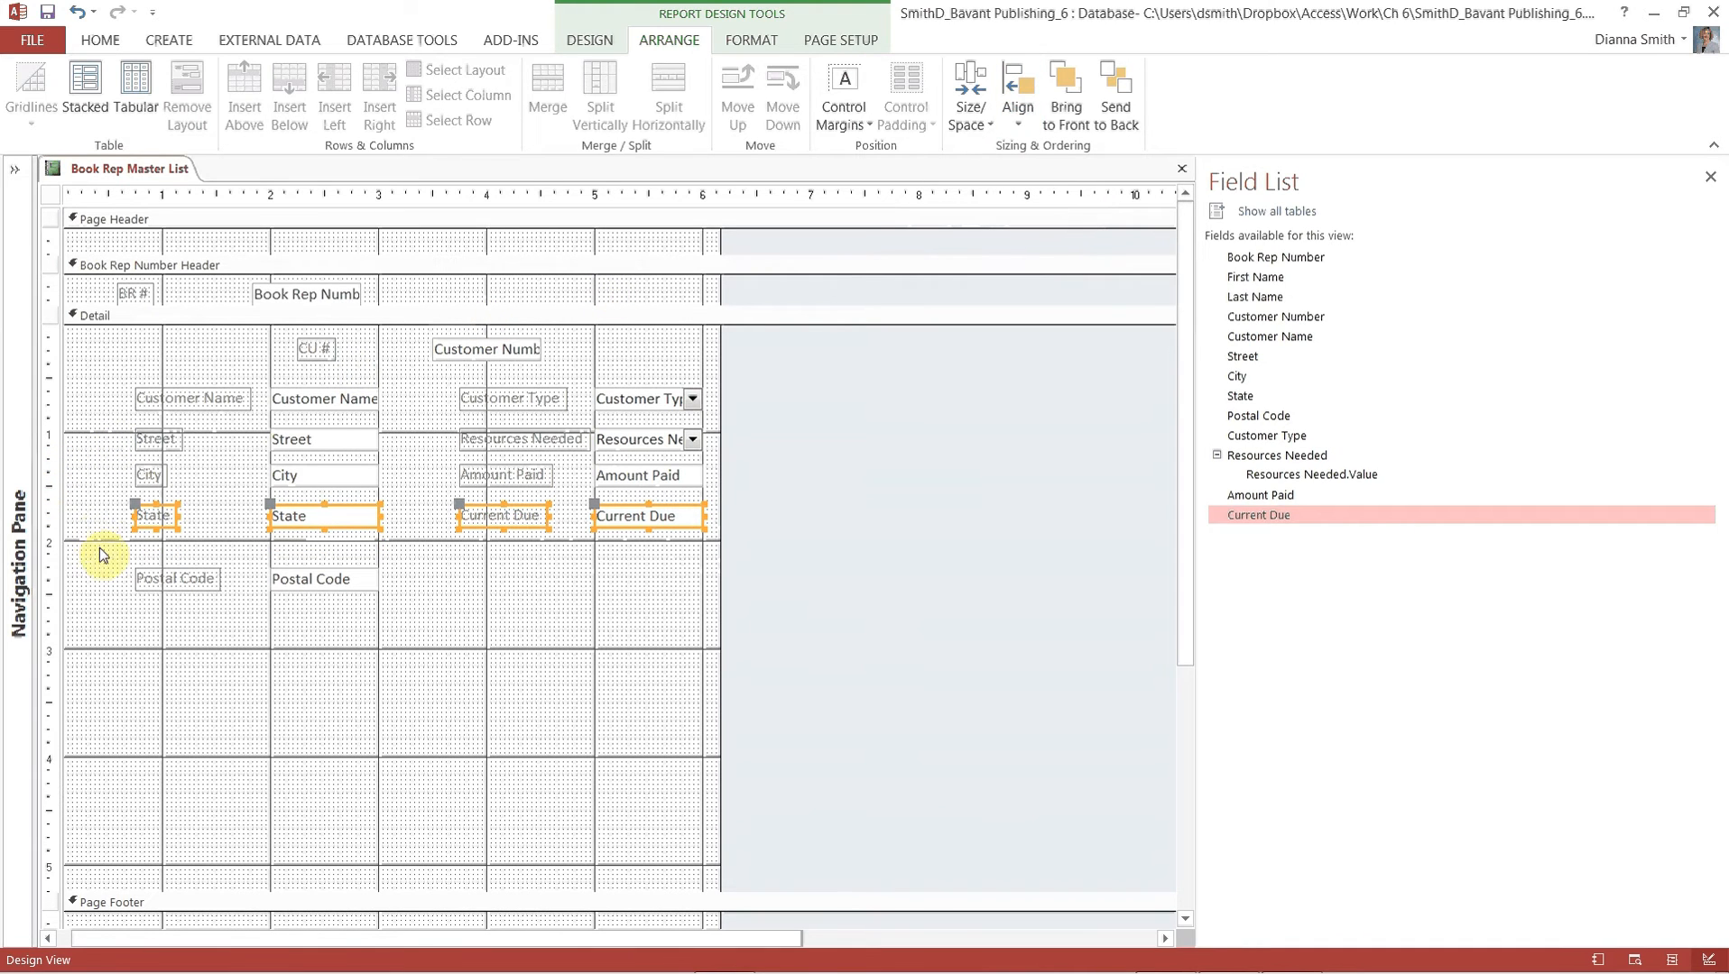
Try to adjust the gap between the State and Postal Code controls using Increase Horizontal and Equal Vertical spacing.
left_click_drag(101, 549, 436, 616)
left_click(429, 656)
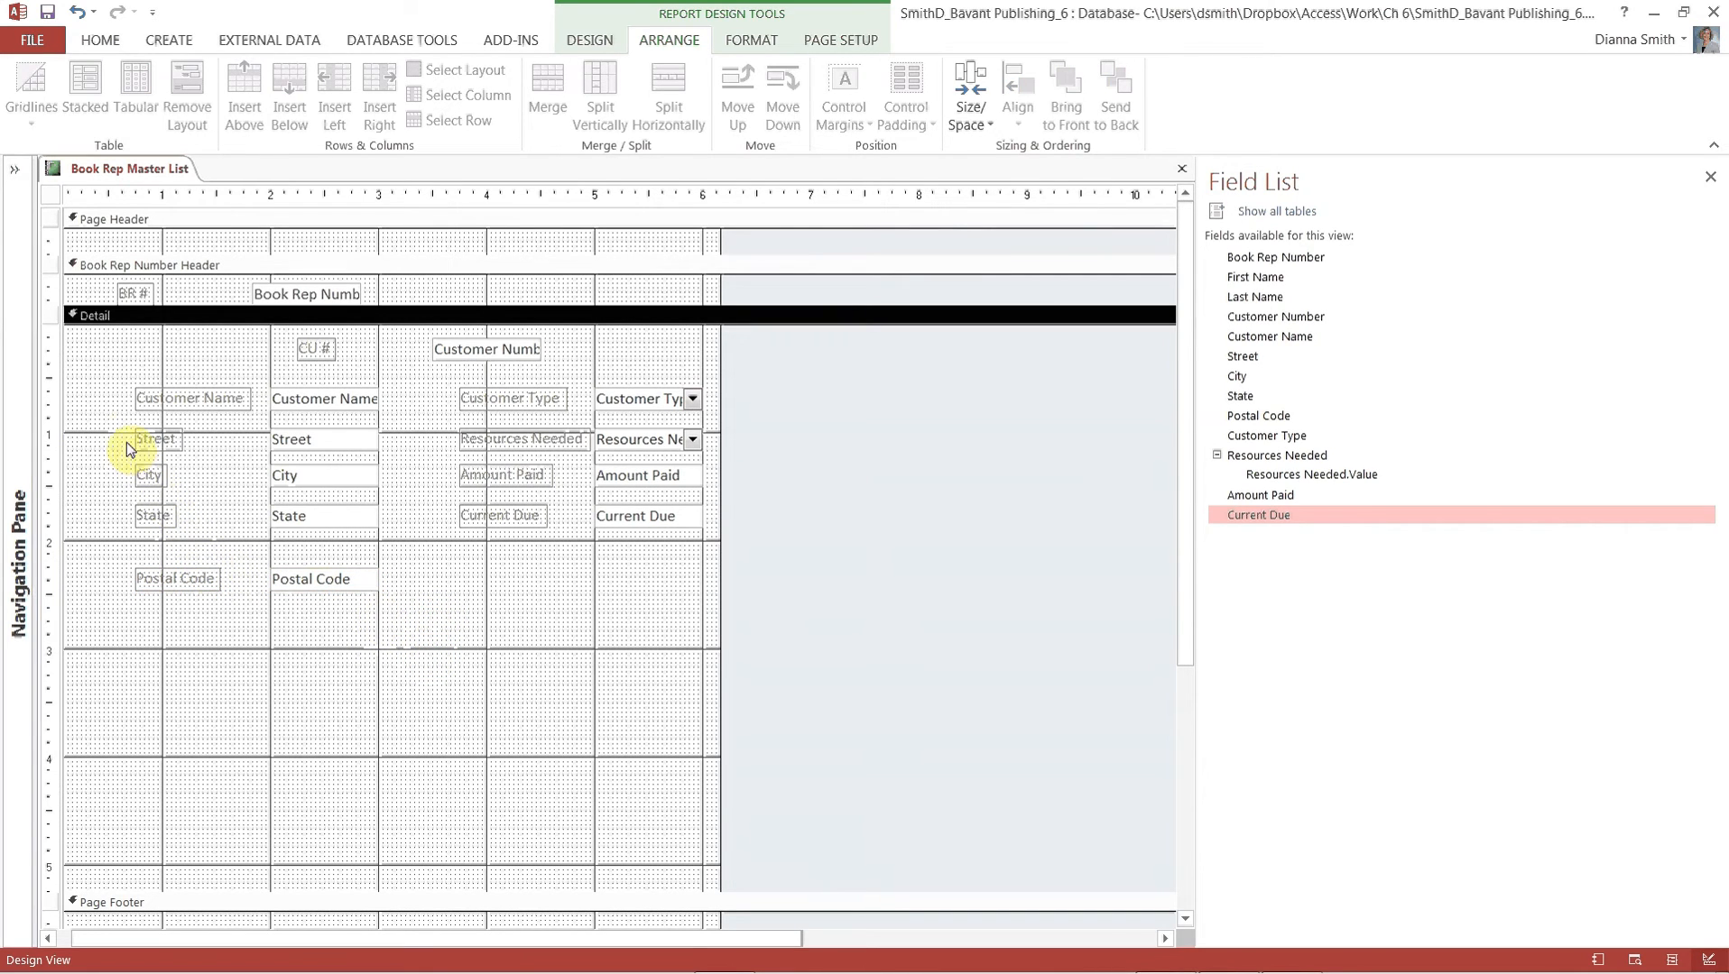
left_click_drag(96, 374, 403, 673)
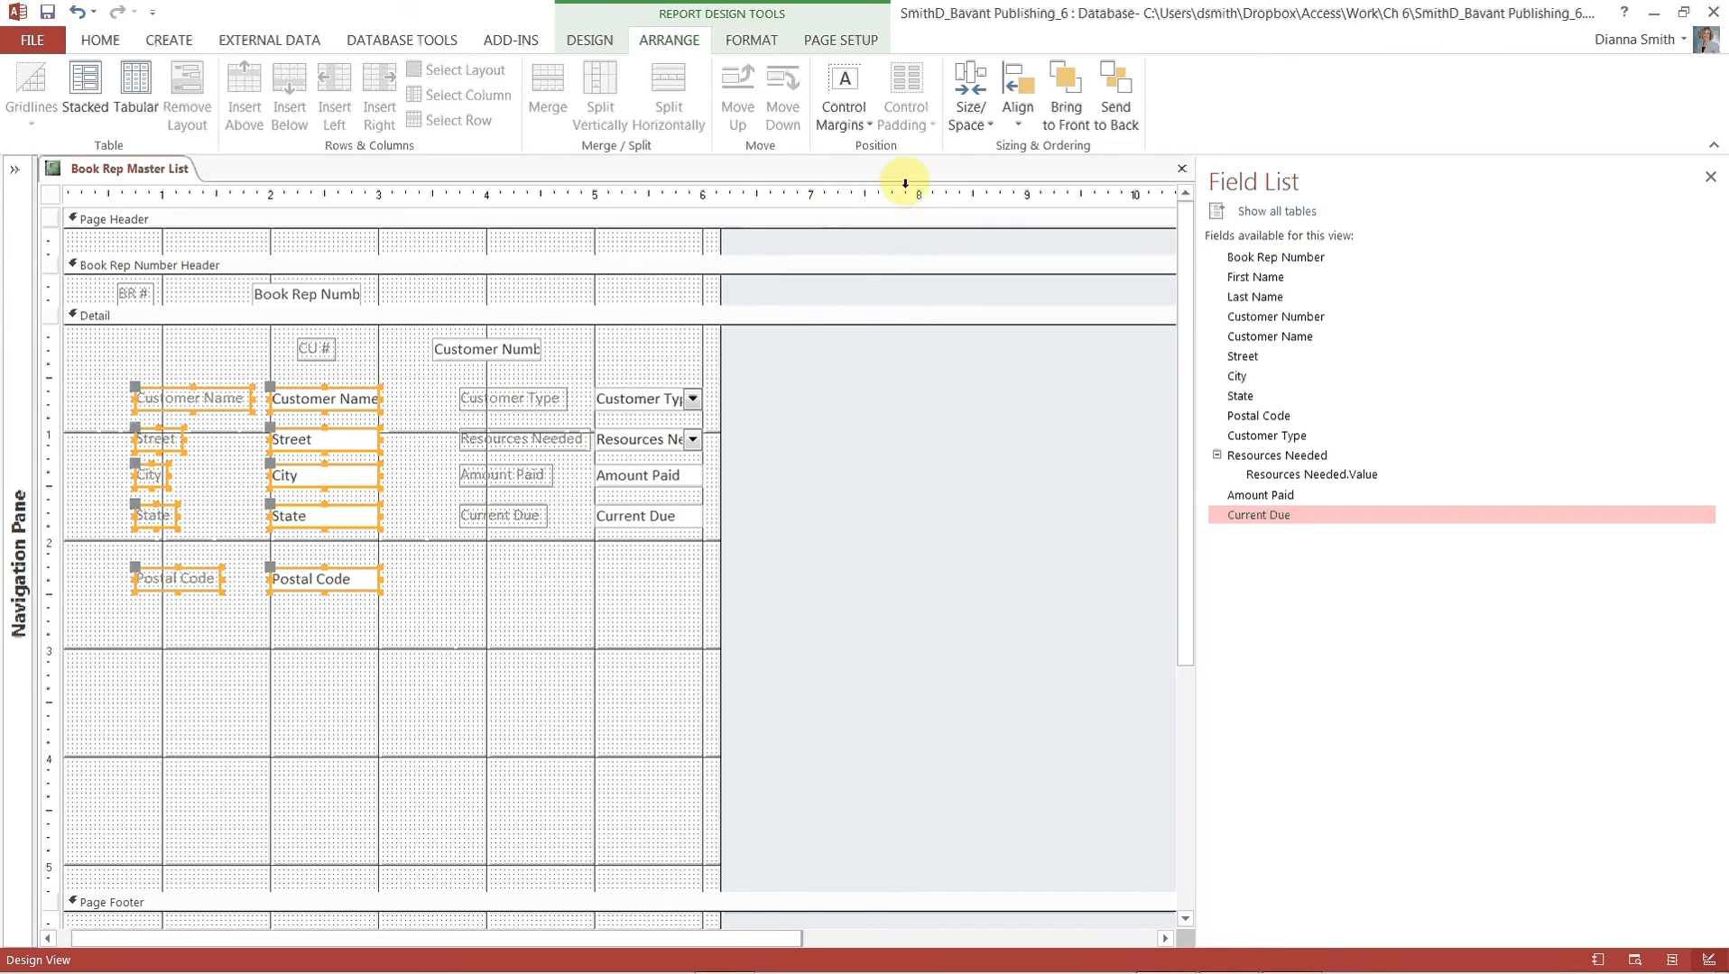
left_click(463, 629)
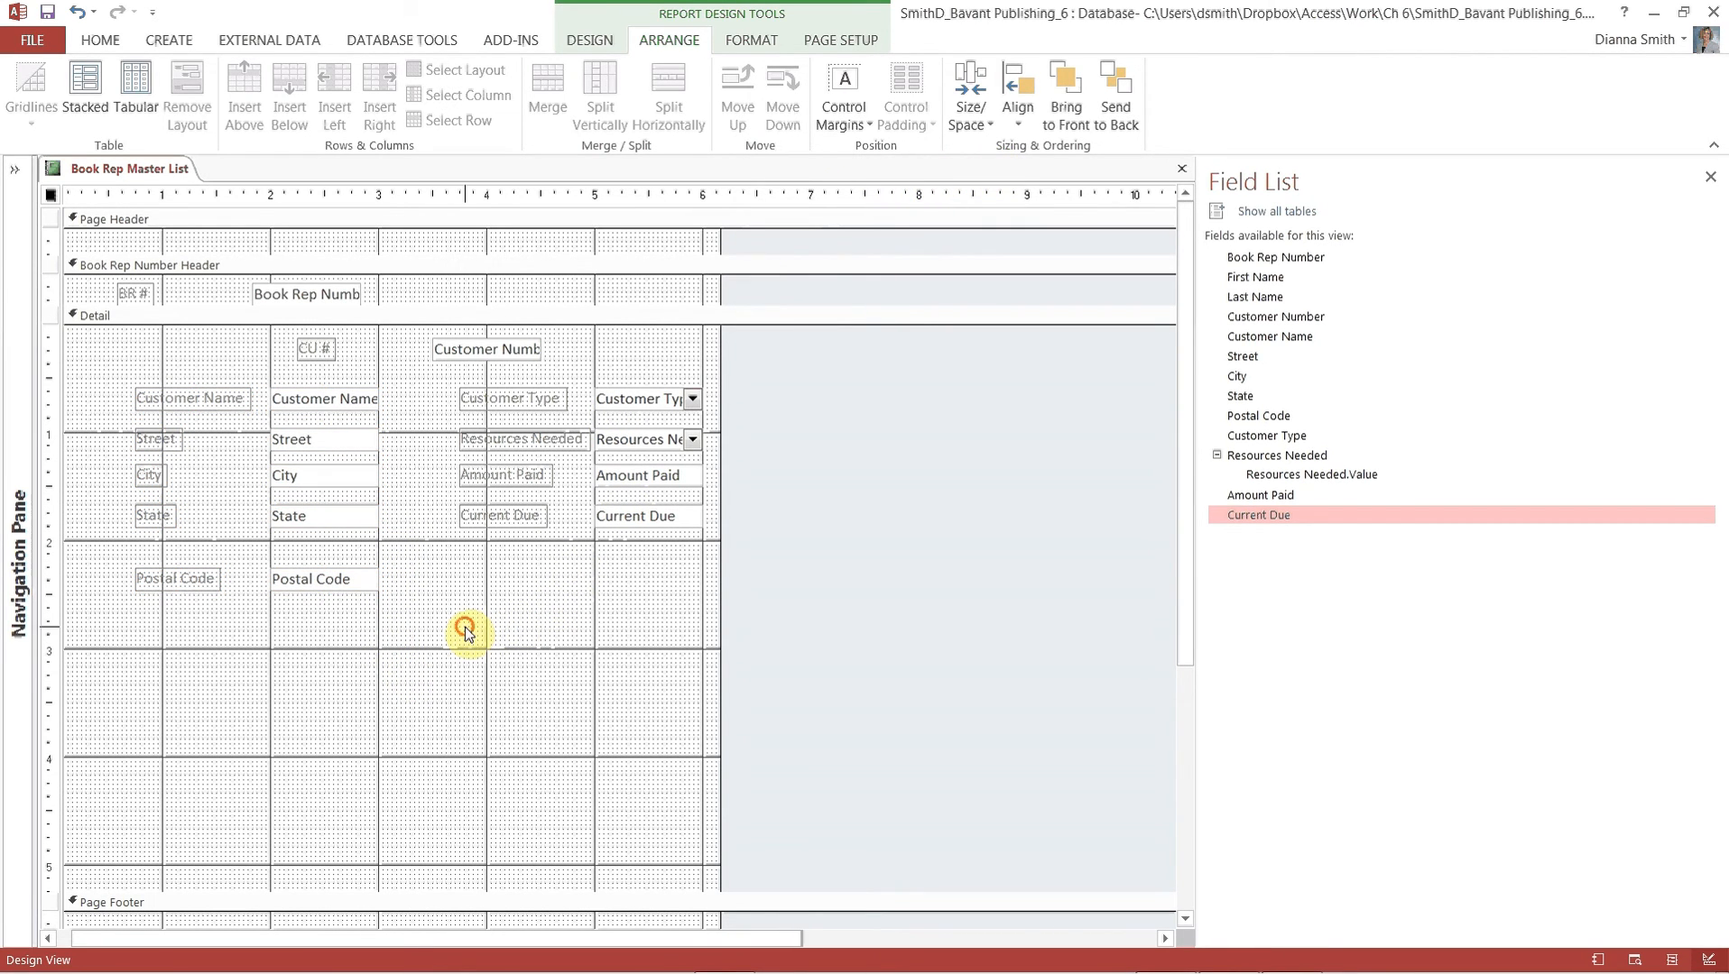
left_click(112, 546)
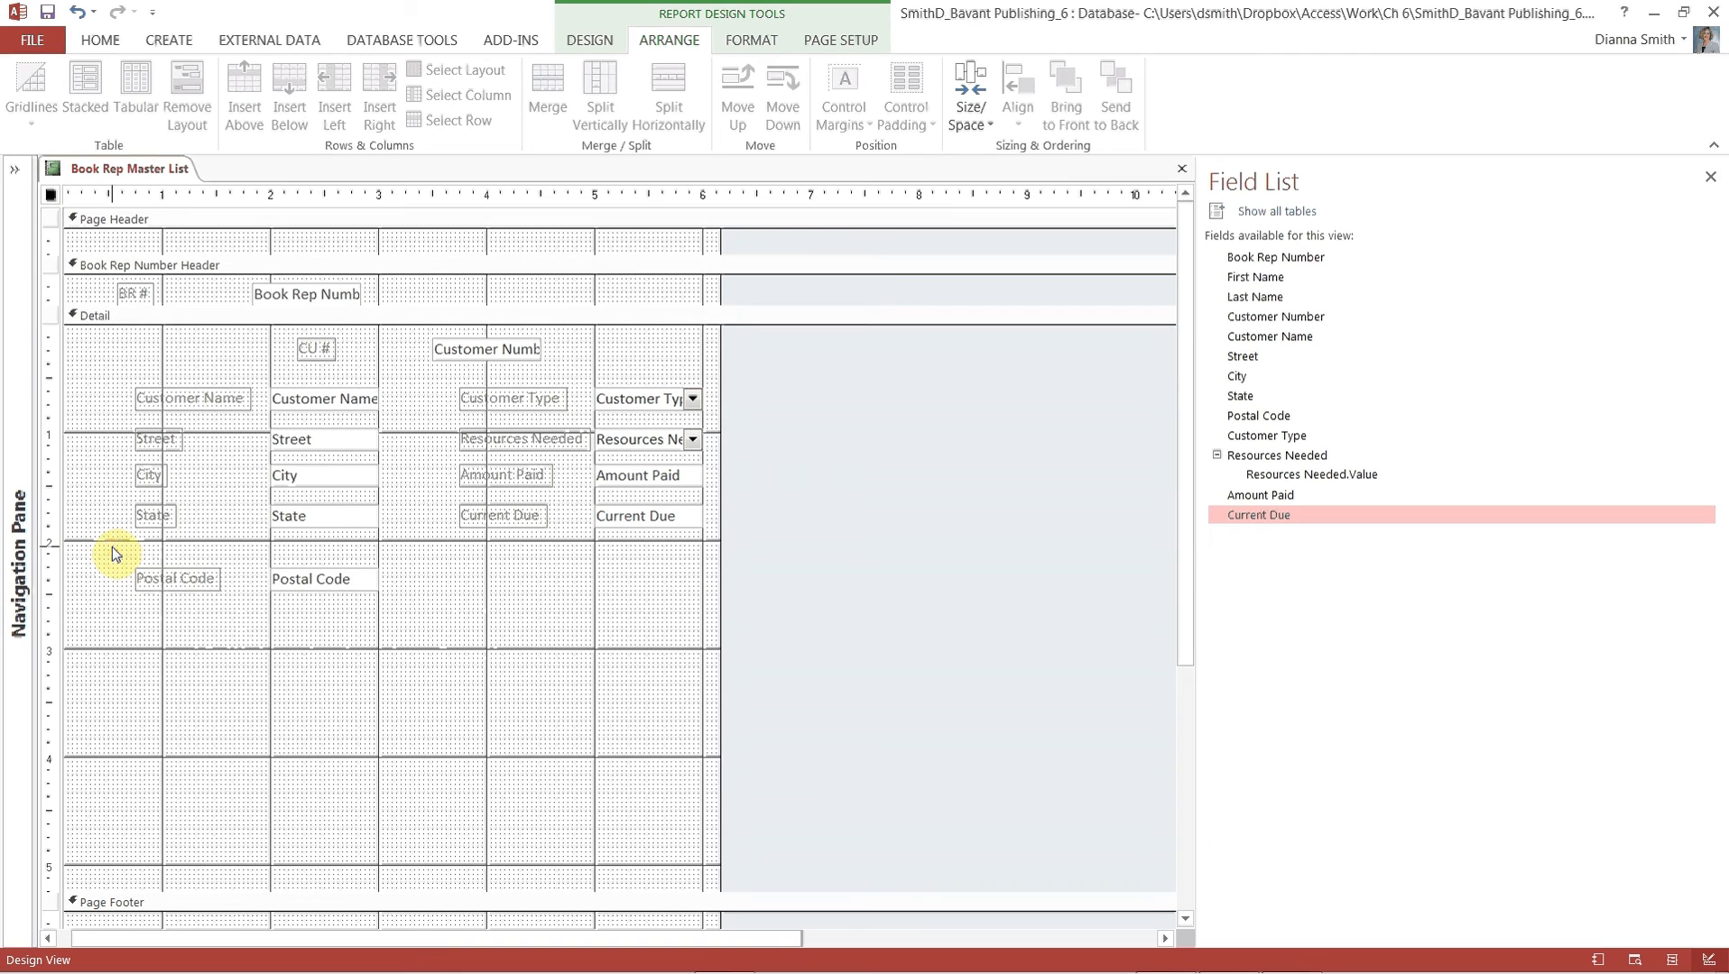
left_click_drag(107, 498, 424, 642)
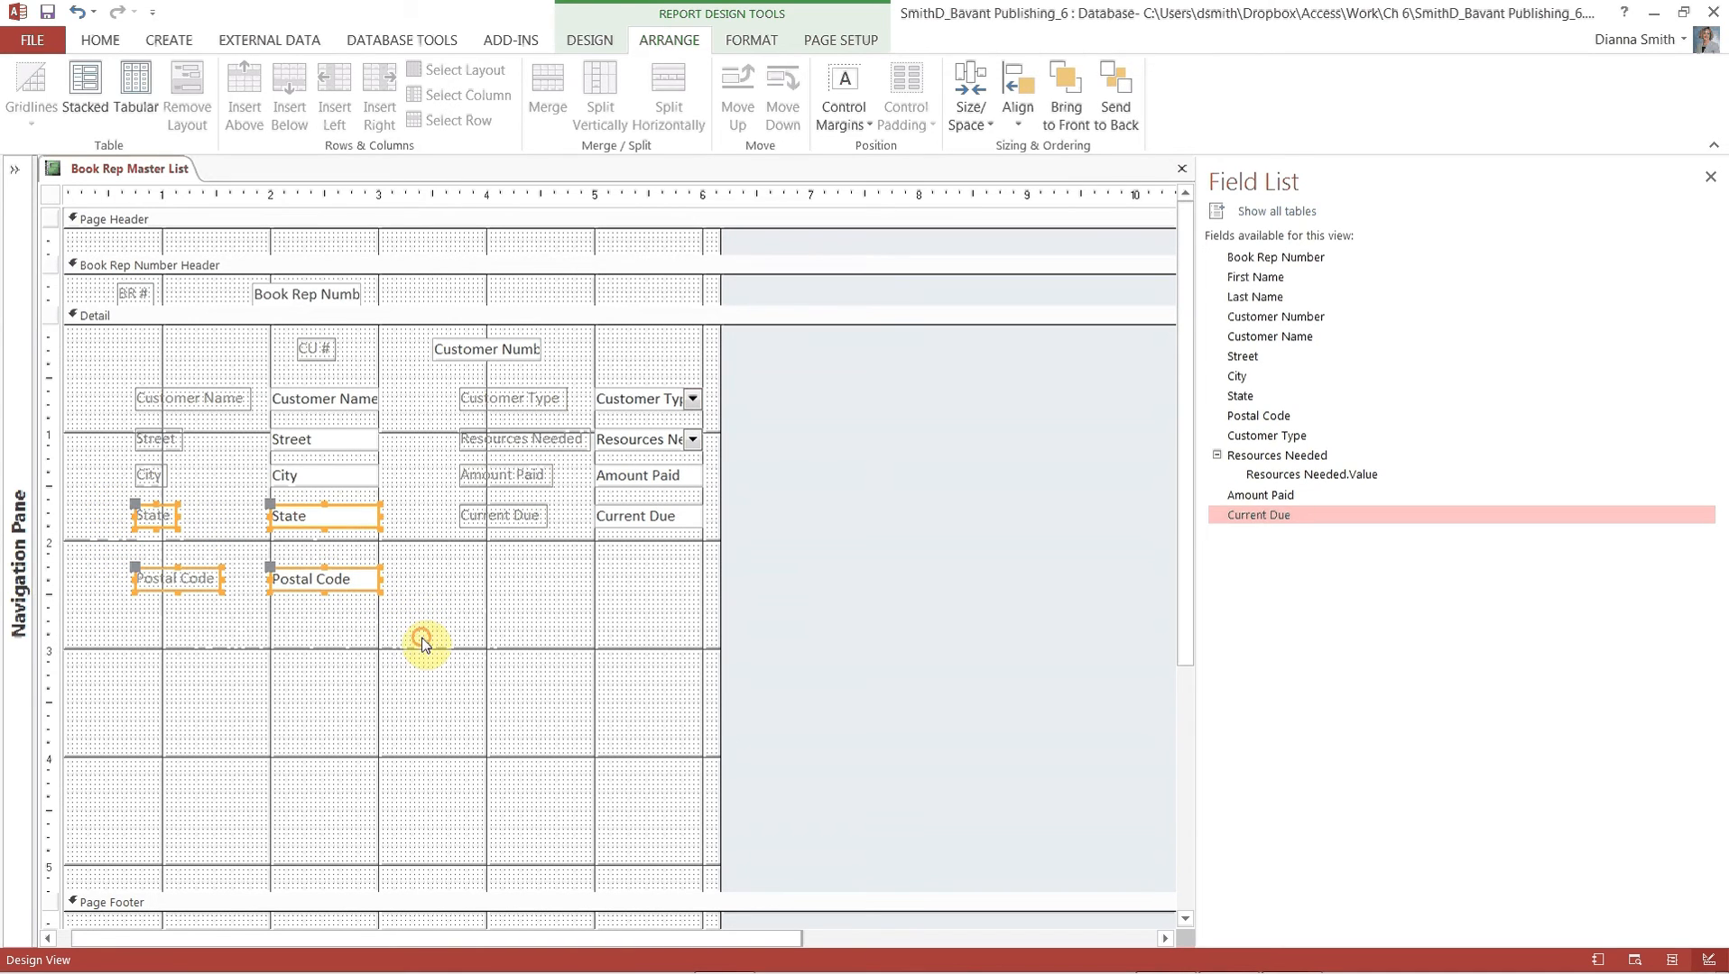
left_click(992, 123)
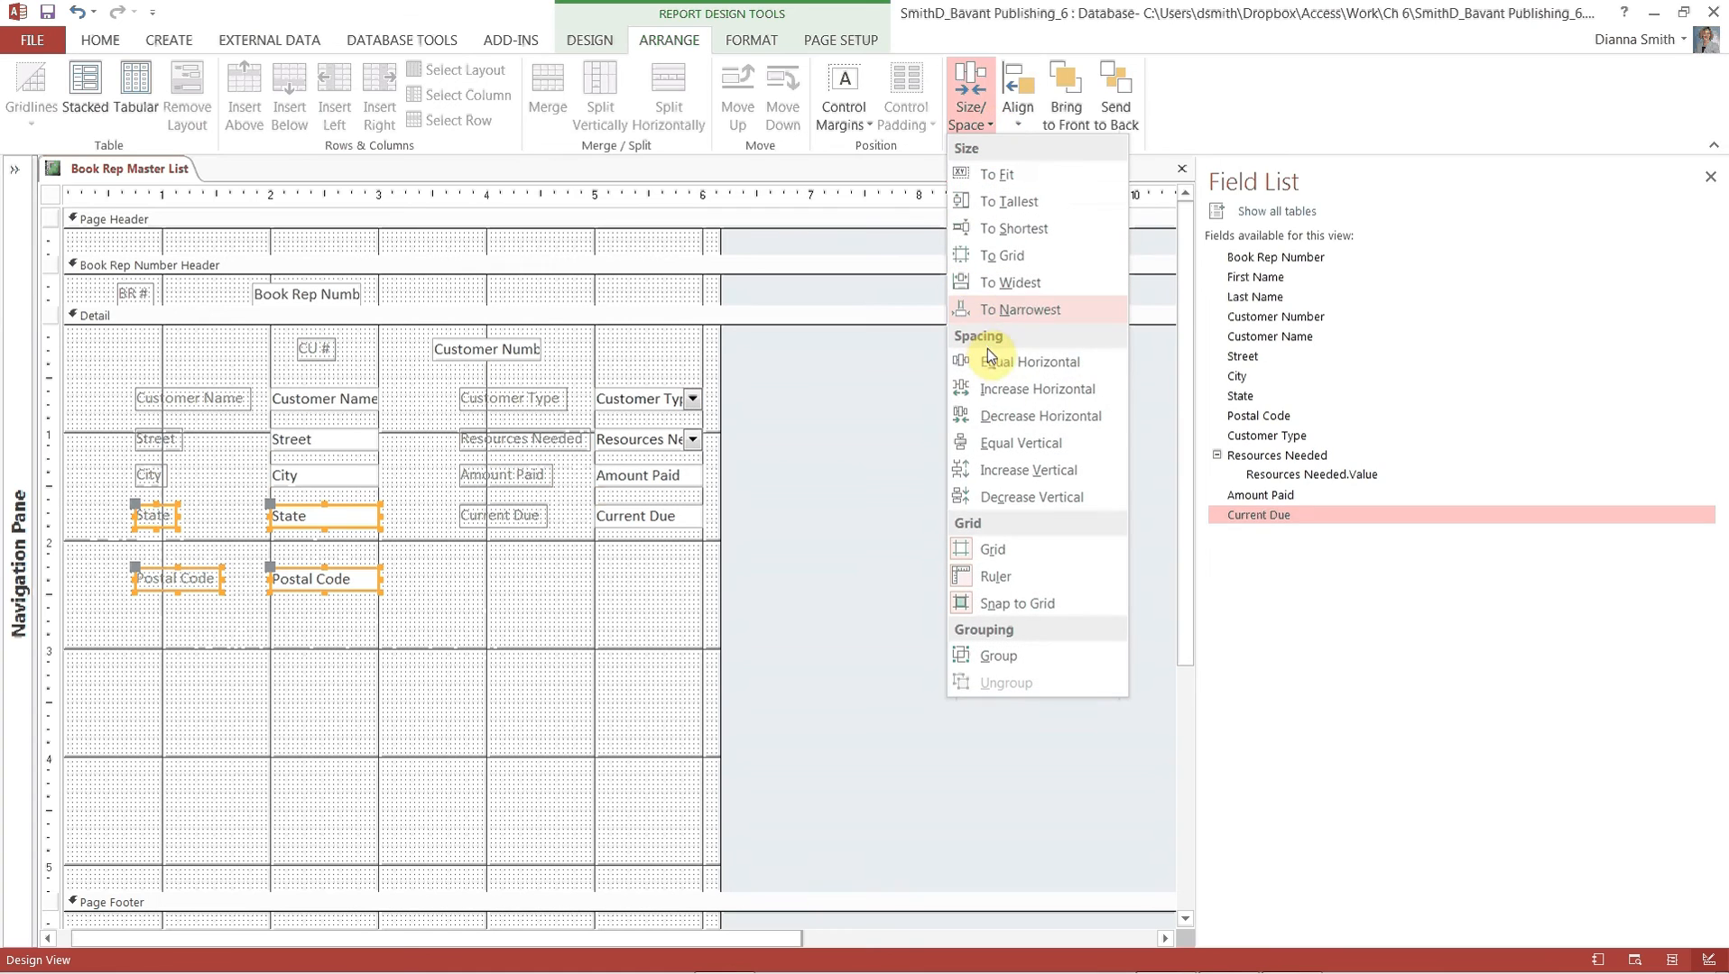
left_click(1027, 394)
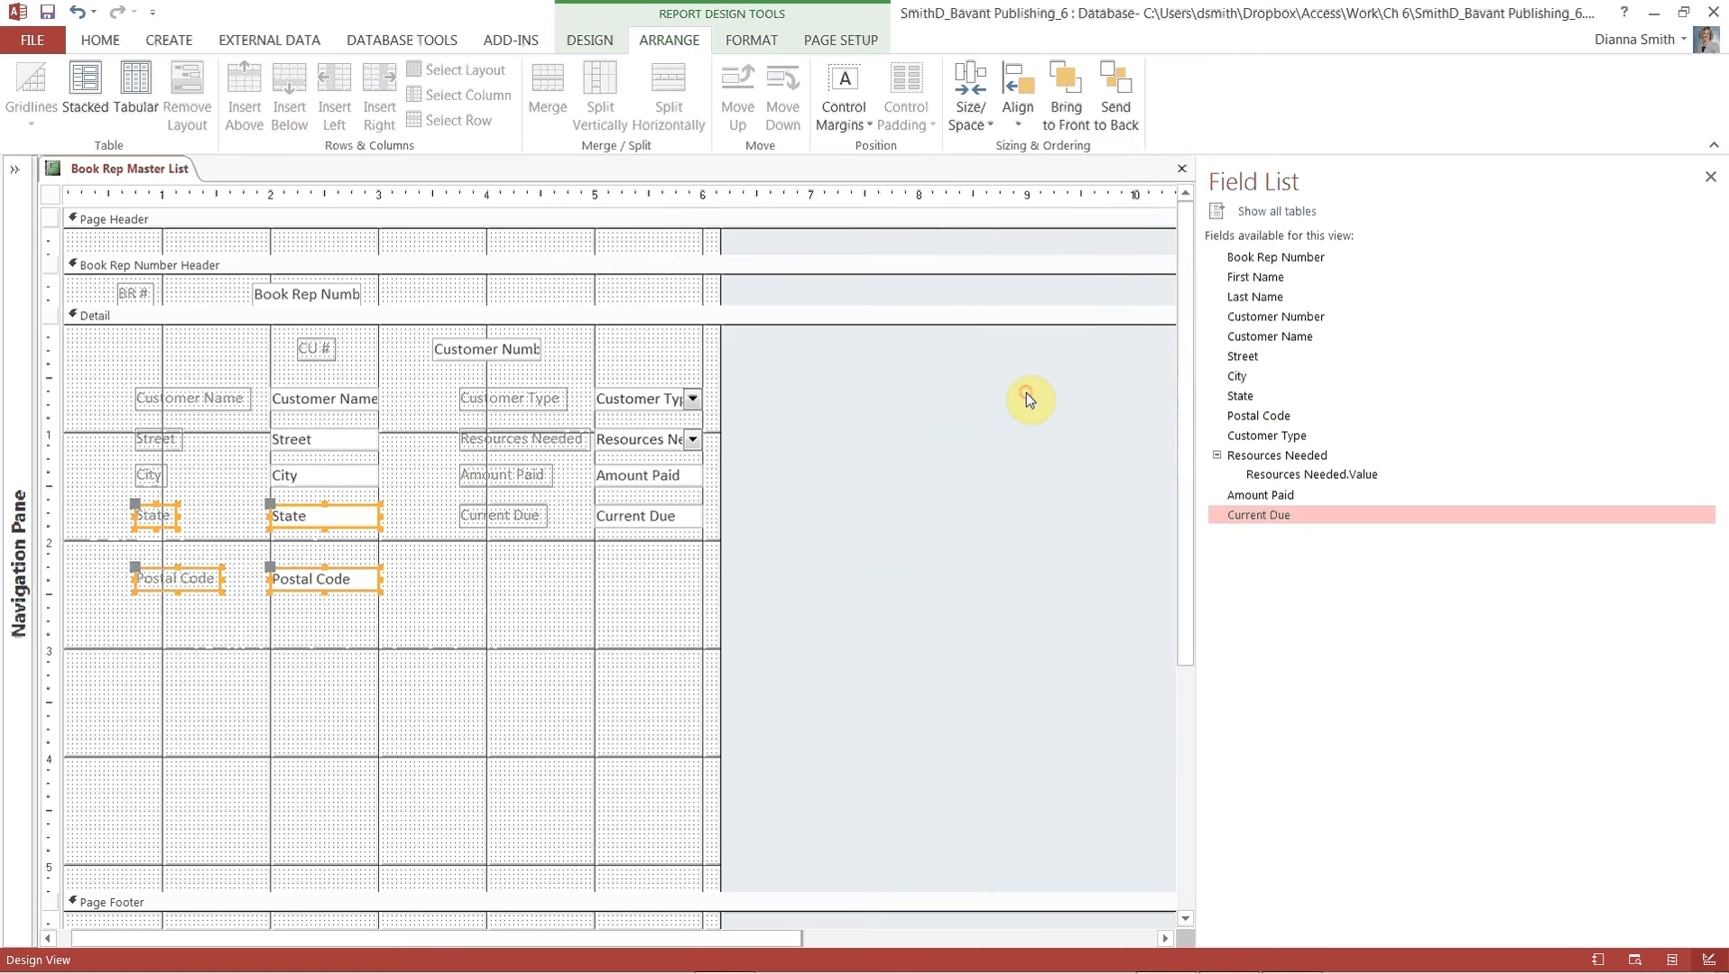
left_click(991, 133)
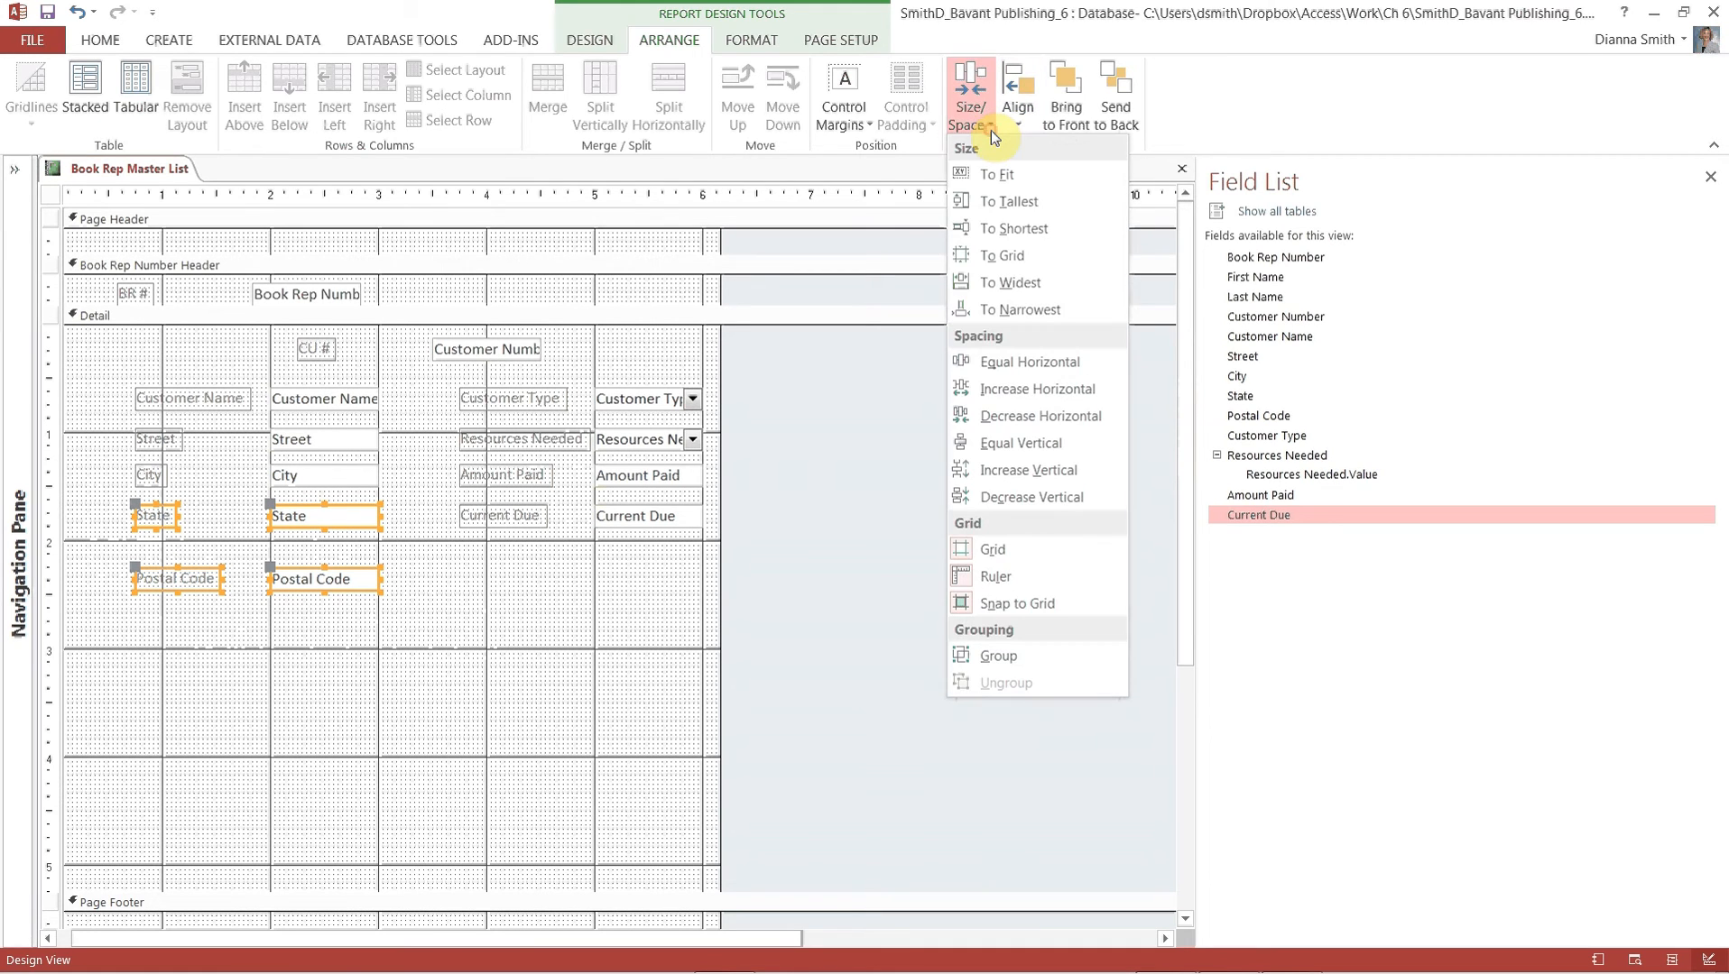
left_click(1000, 441)
left_click(492, 612)
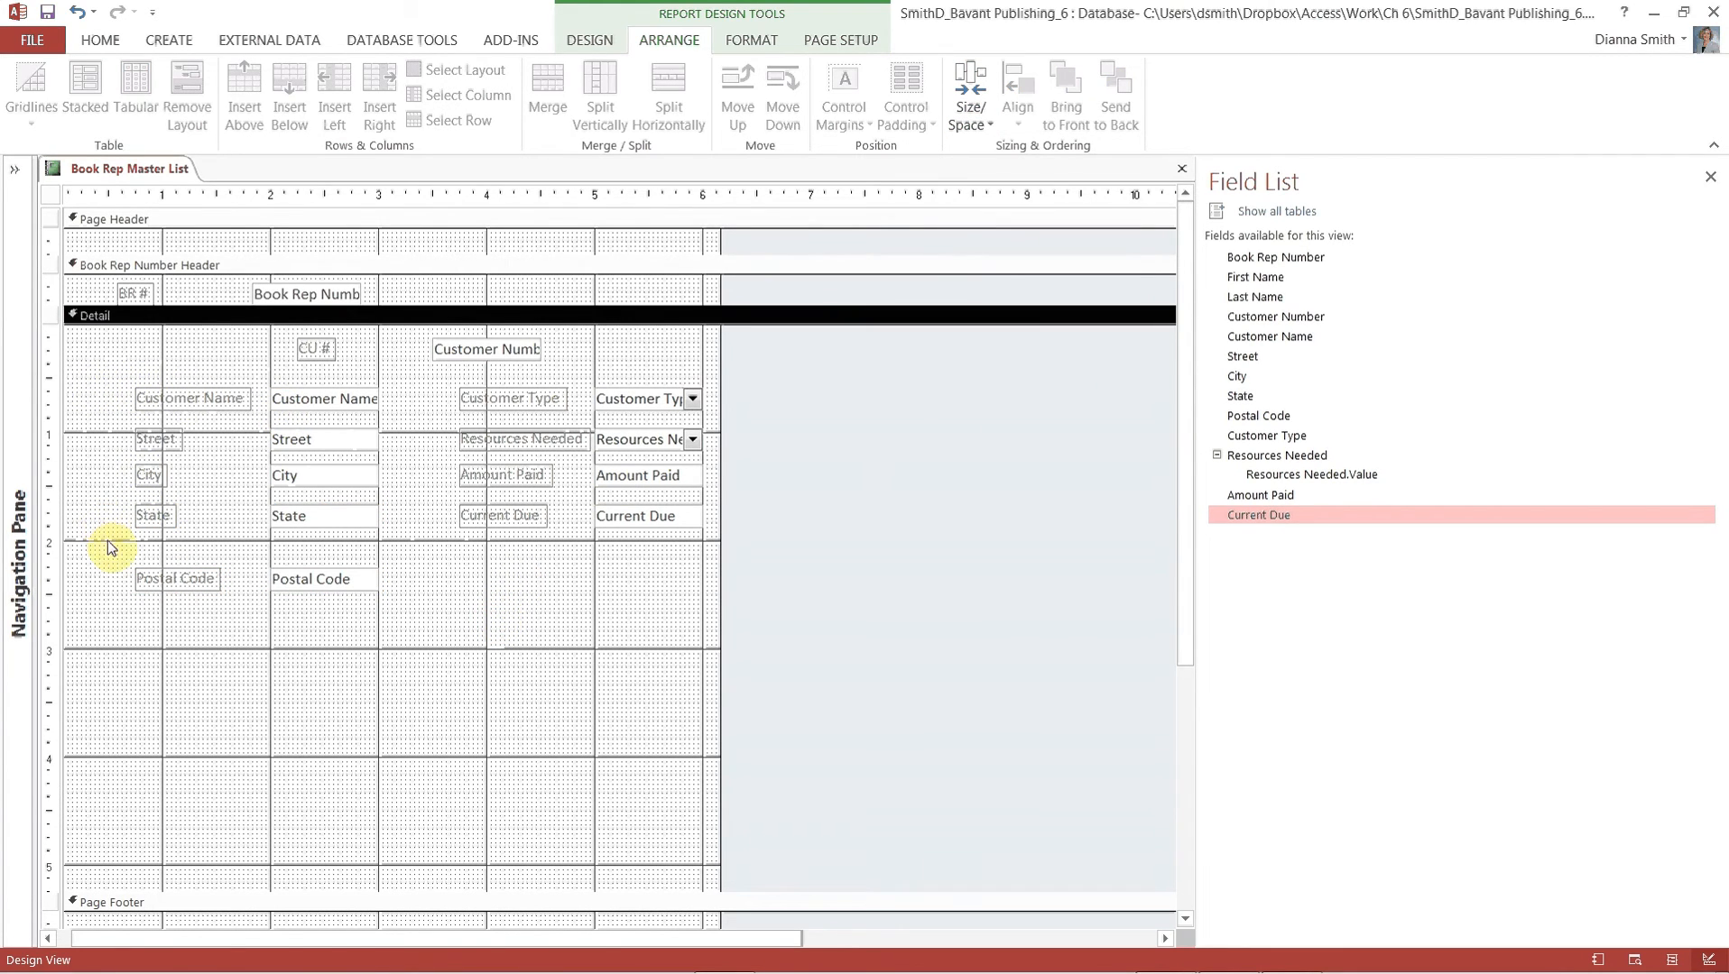
Nudge the Postal Code label and text box up to just below State, near the 2-inch mark.
left_click_drag(106, 540, 413, 648)
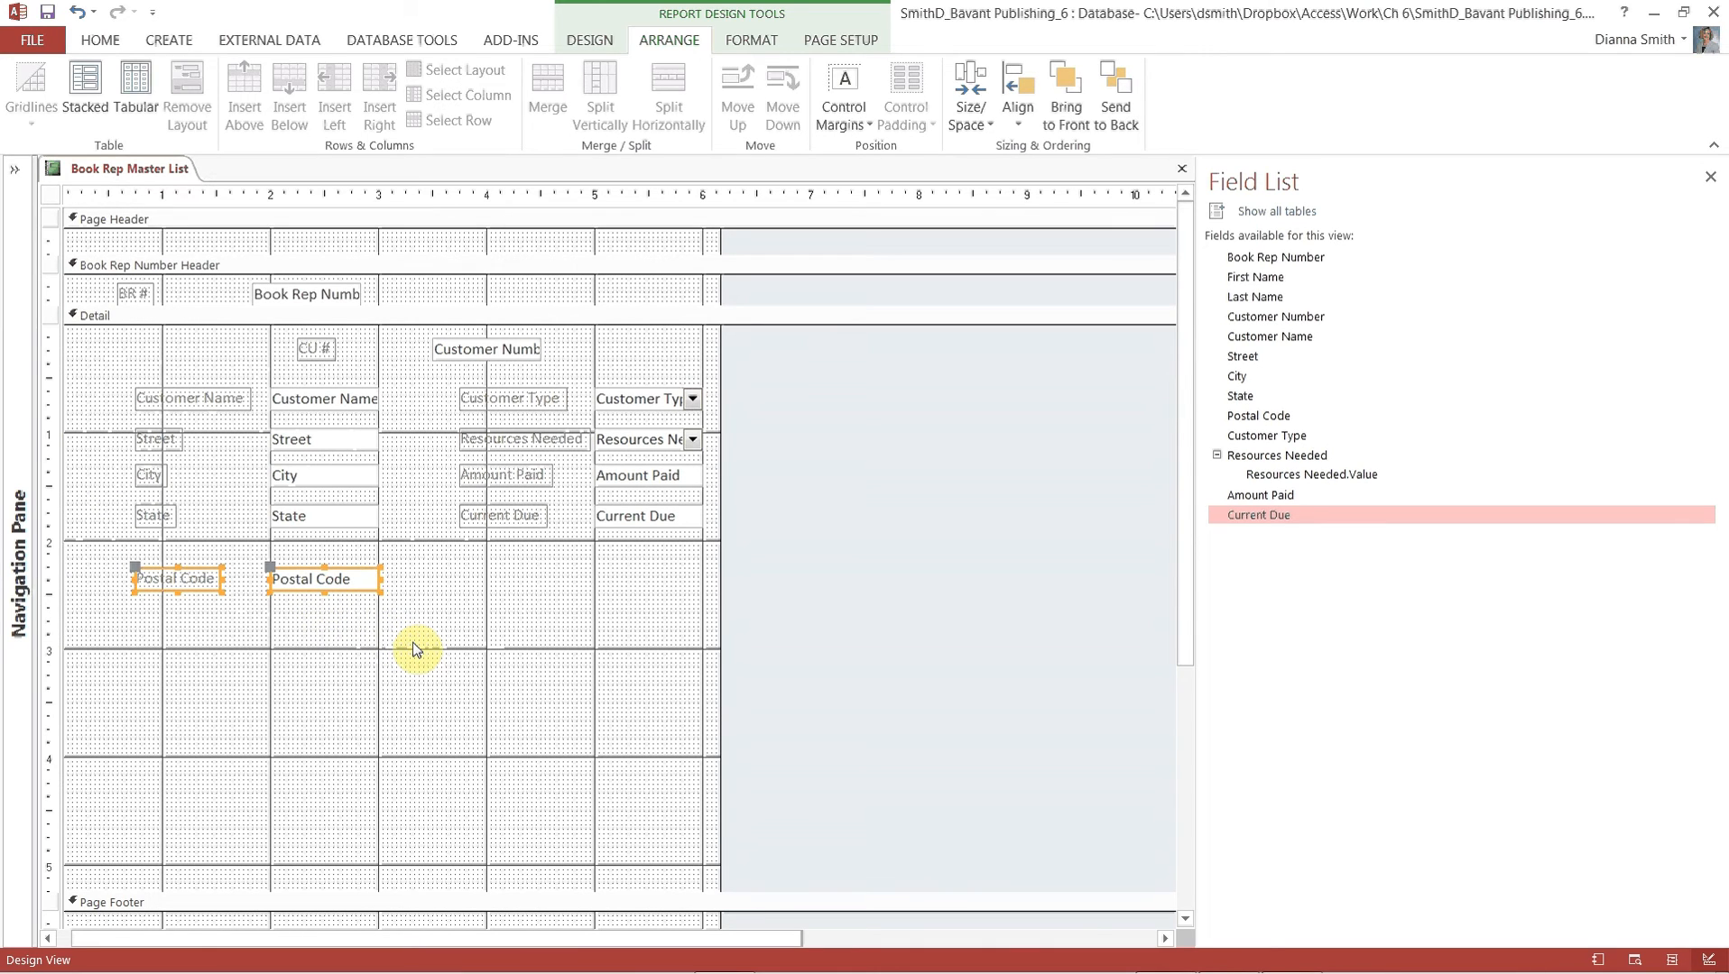
key("Up")
key("Up")
key("Up")
key("Up")
key("Up")
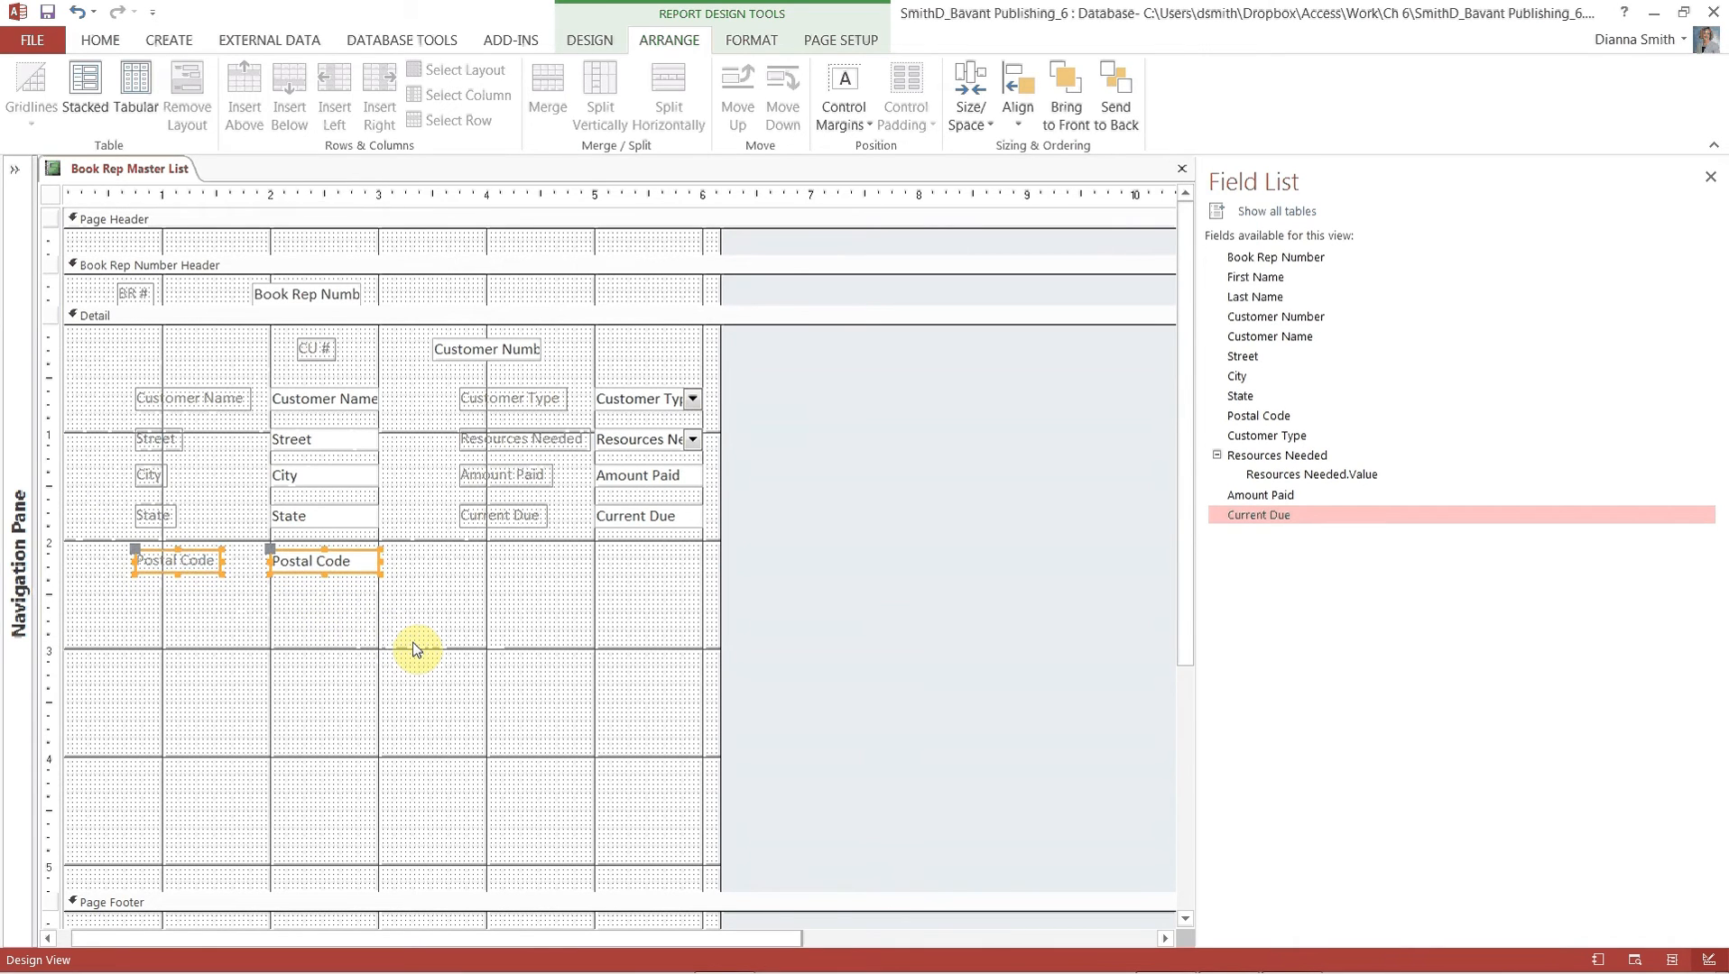
key("Up")
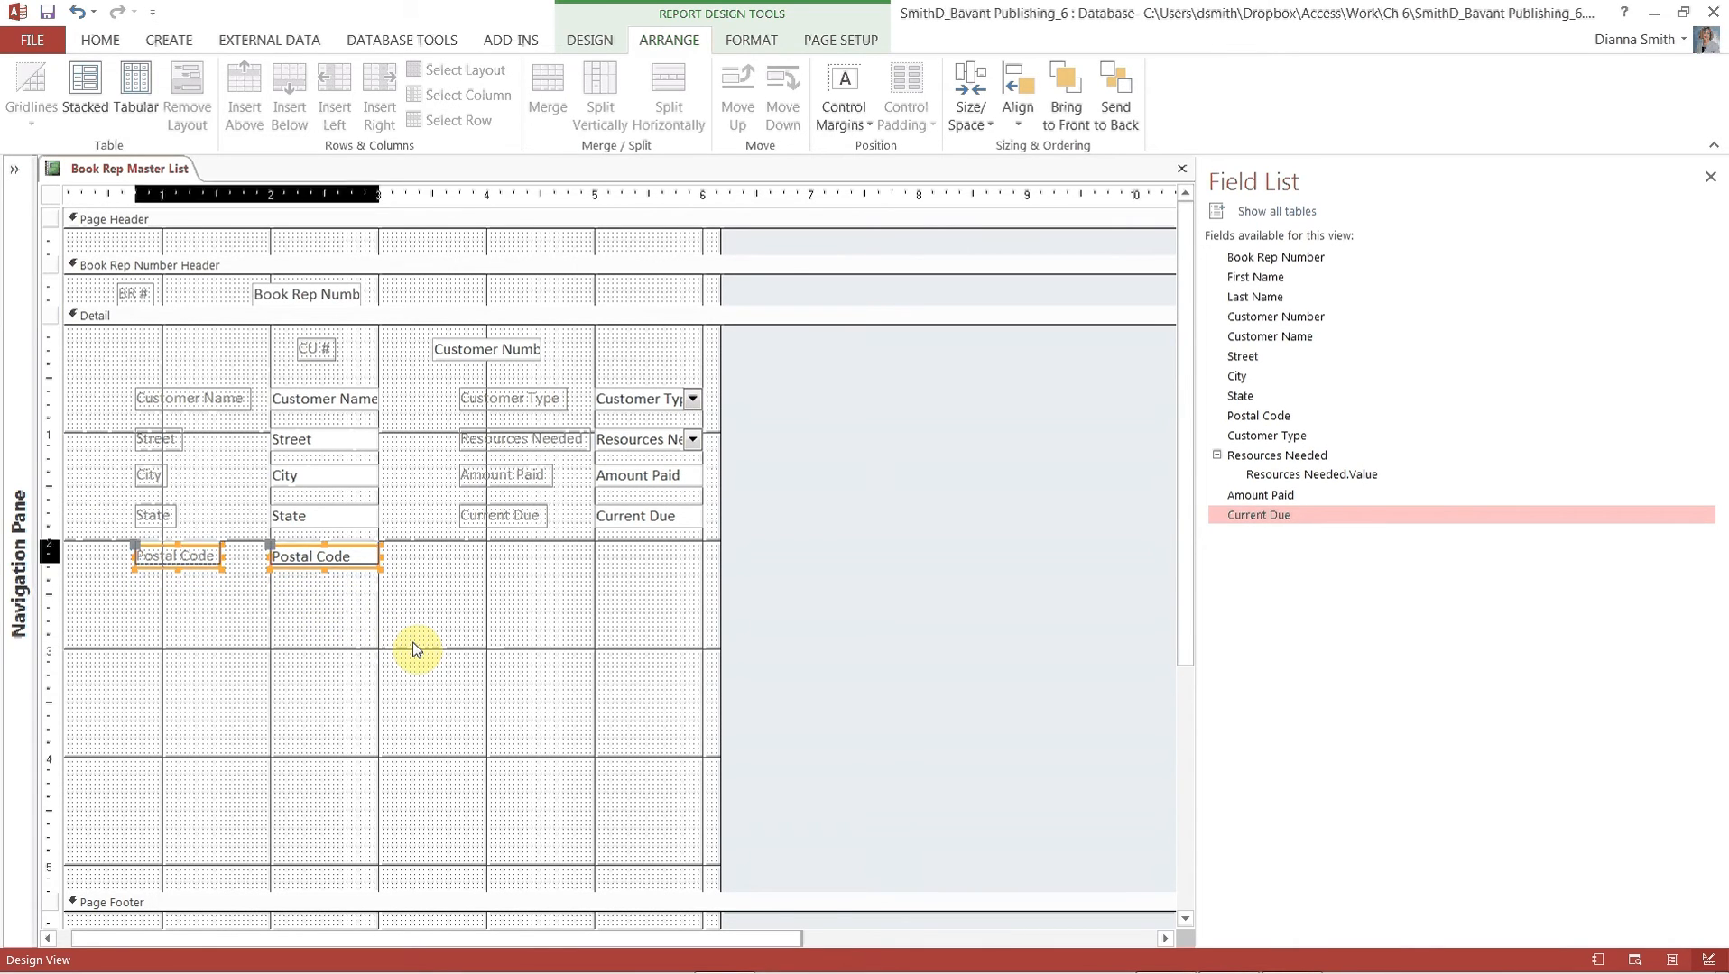
left_click(432, 695)
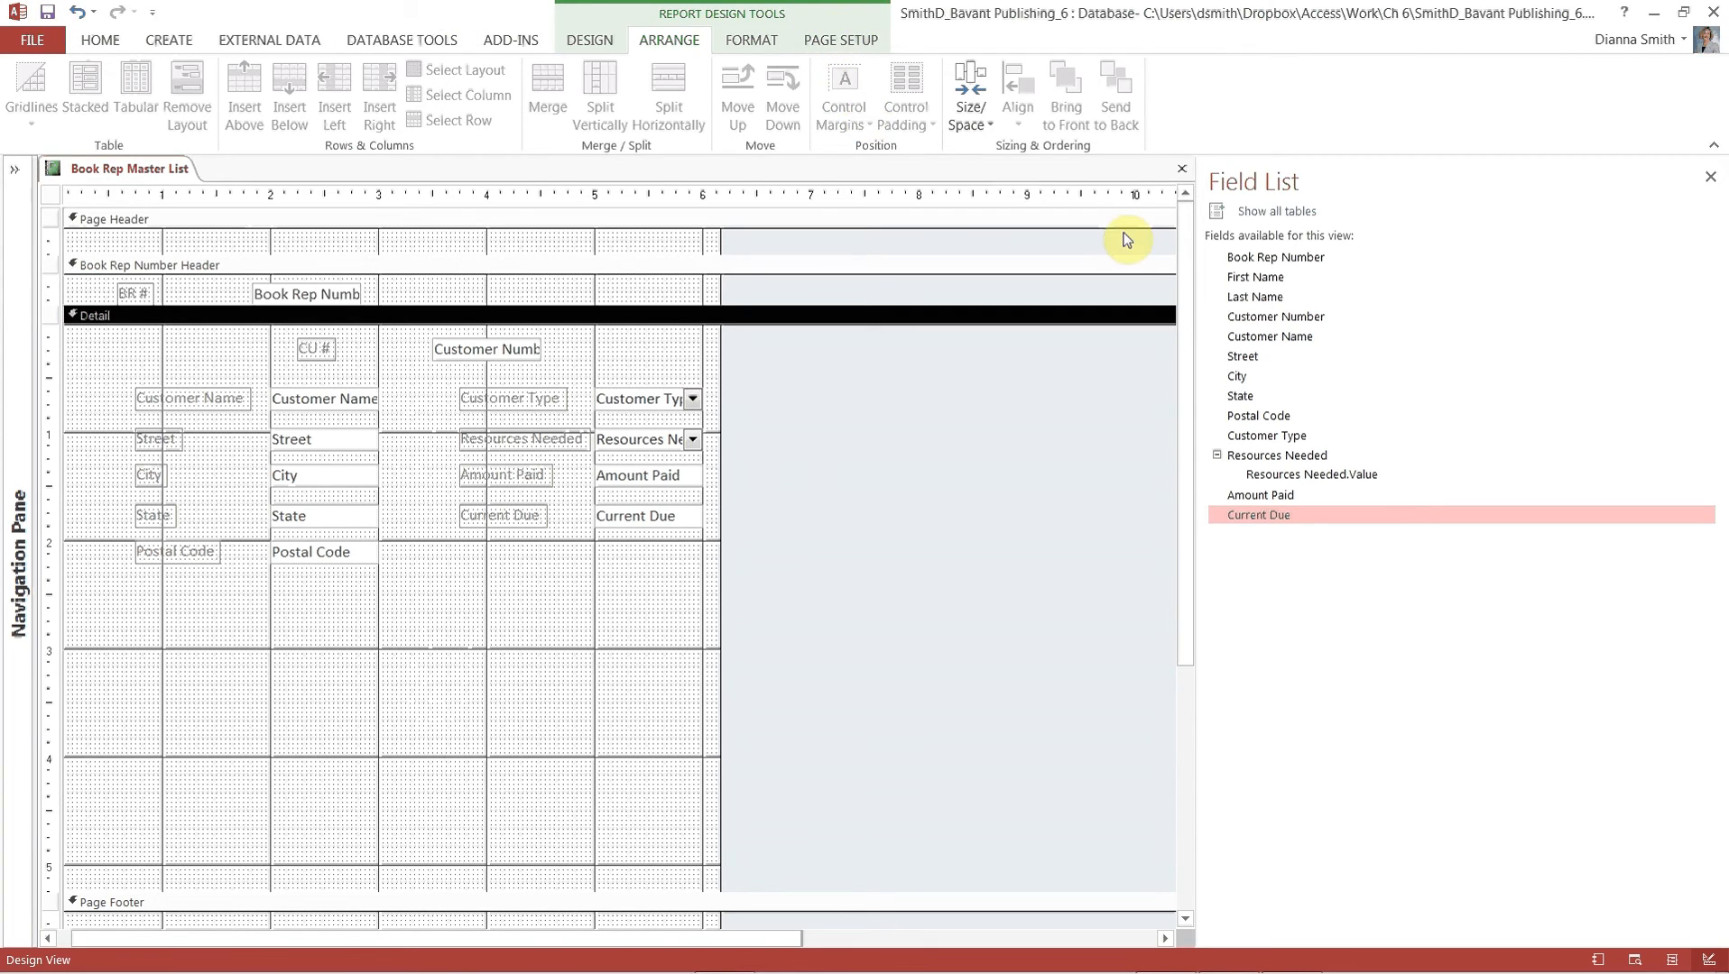
Close the field list and change the BR # label in the Book Rep Number Header to Book Rep Number.
left_click(1710, 178)
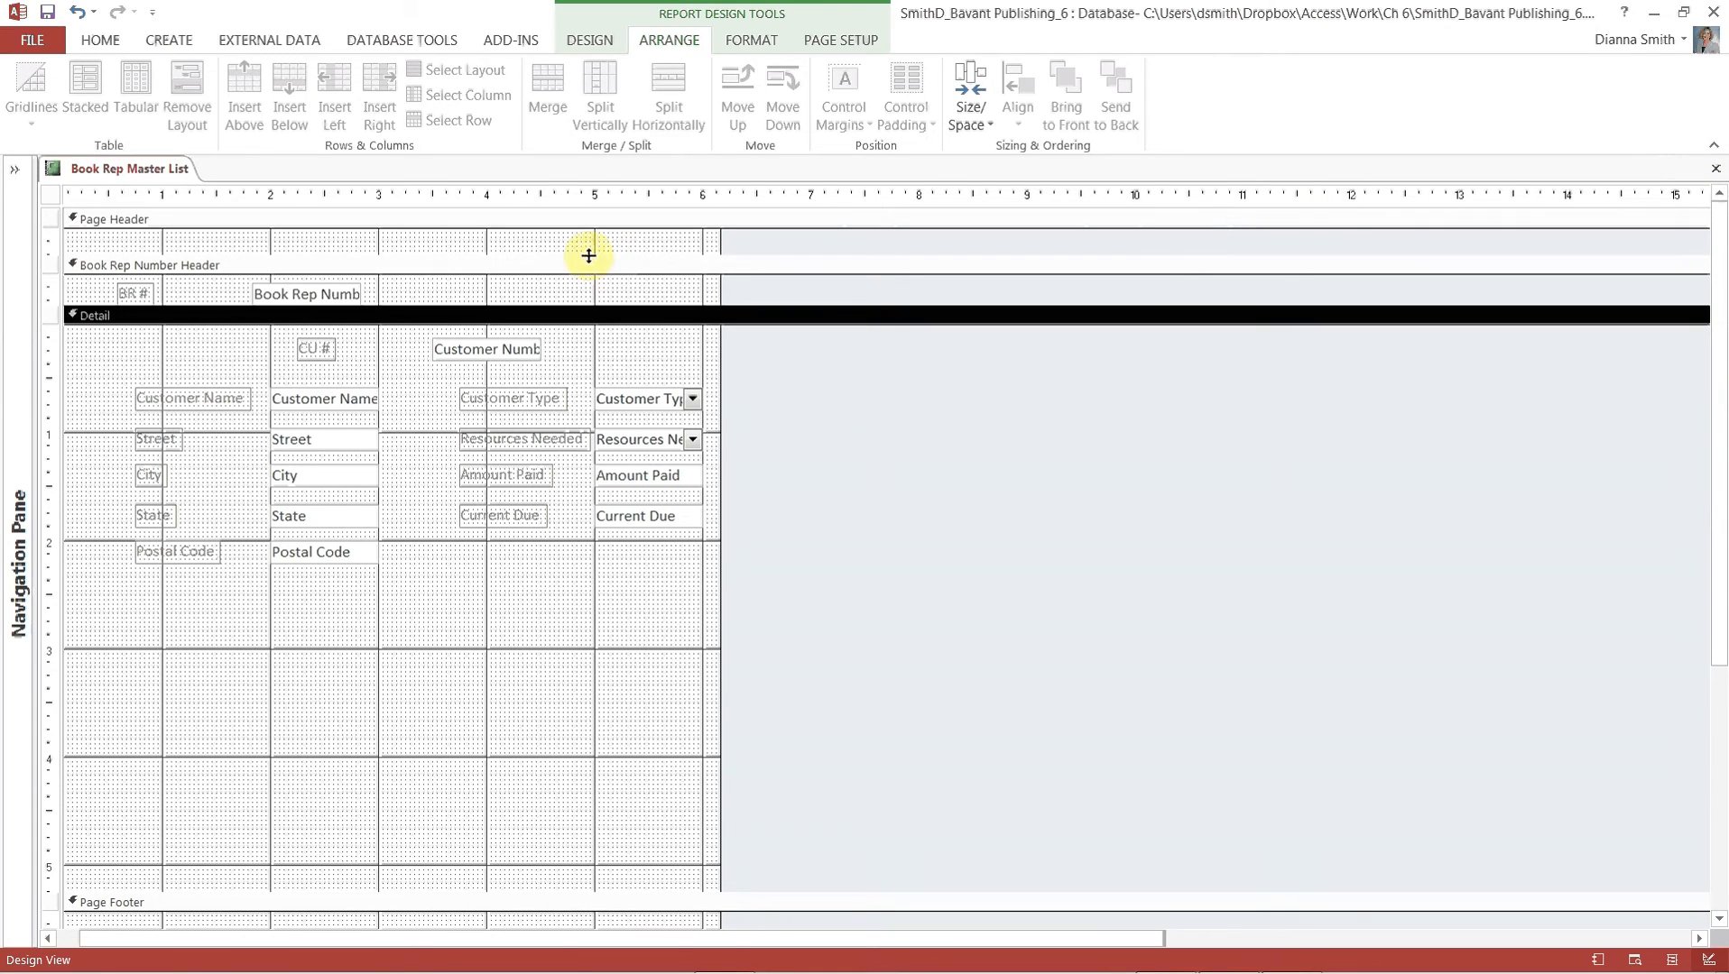
left_click(136, 293)
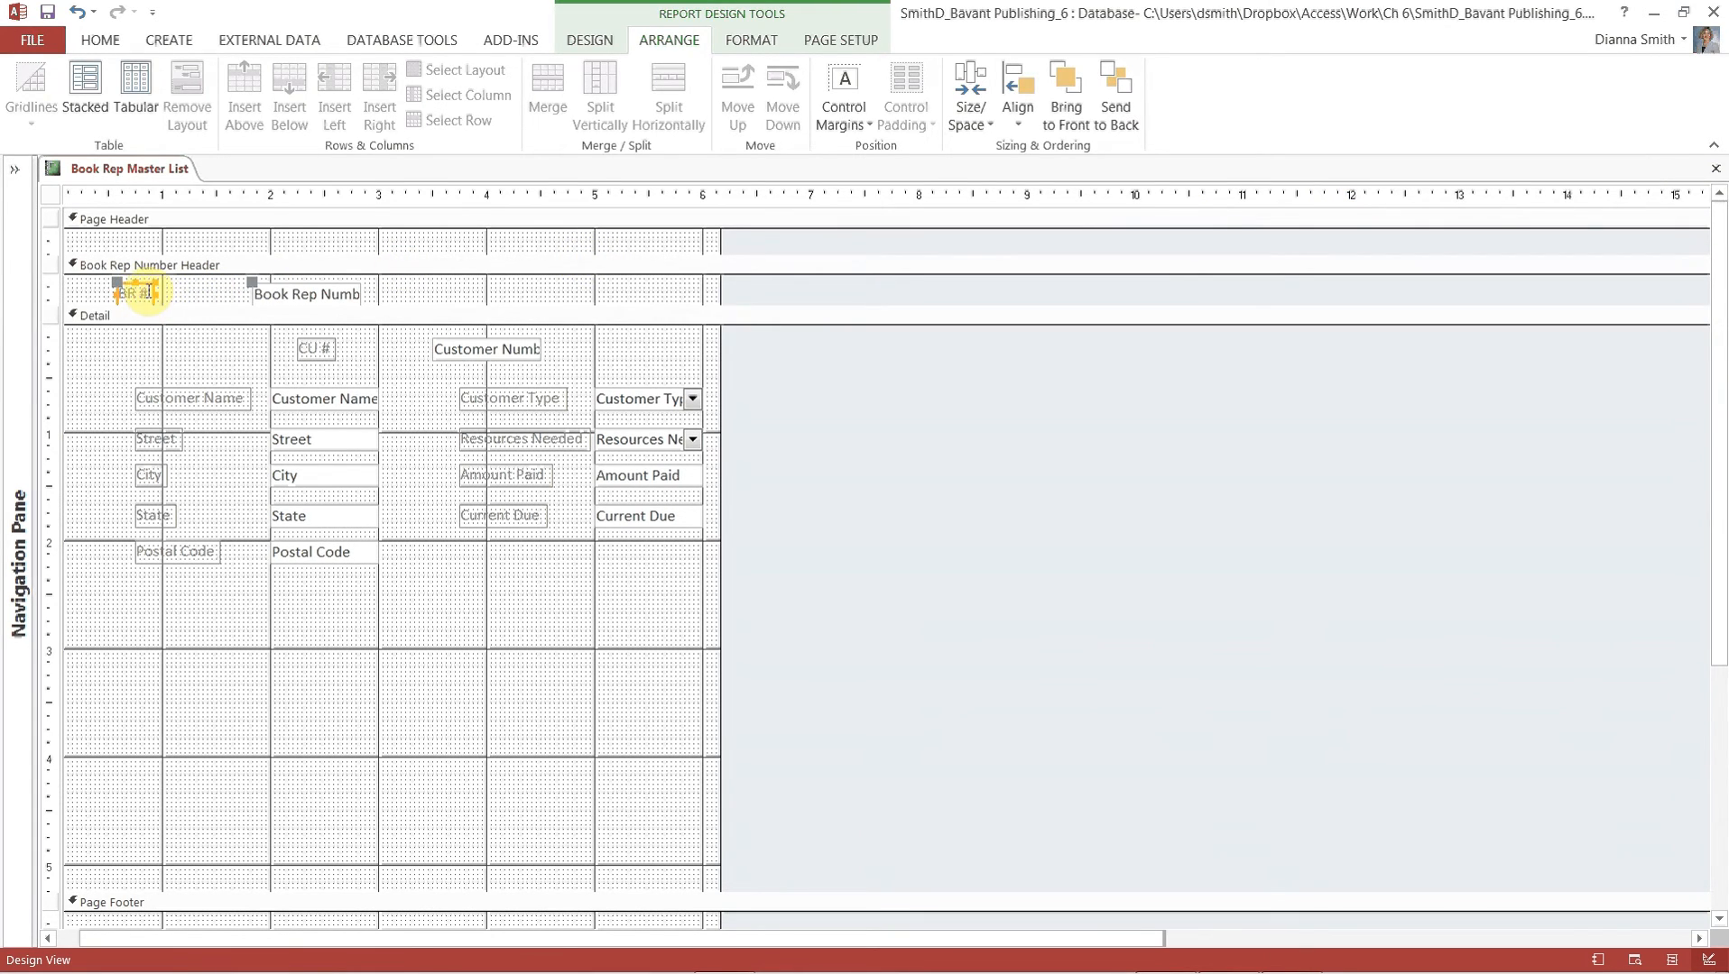
left_click(142, 292)
left_click_drag(152, 292, 103, 292)
type("Book Rep Number")
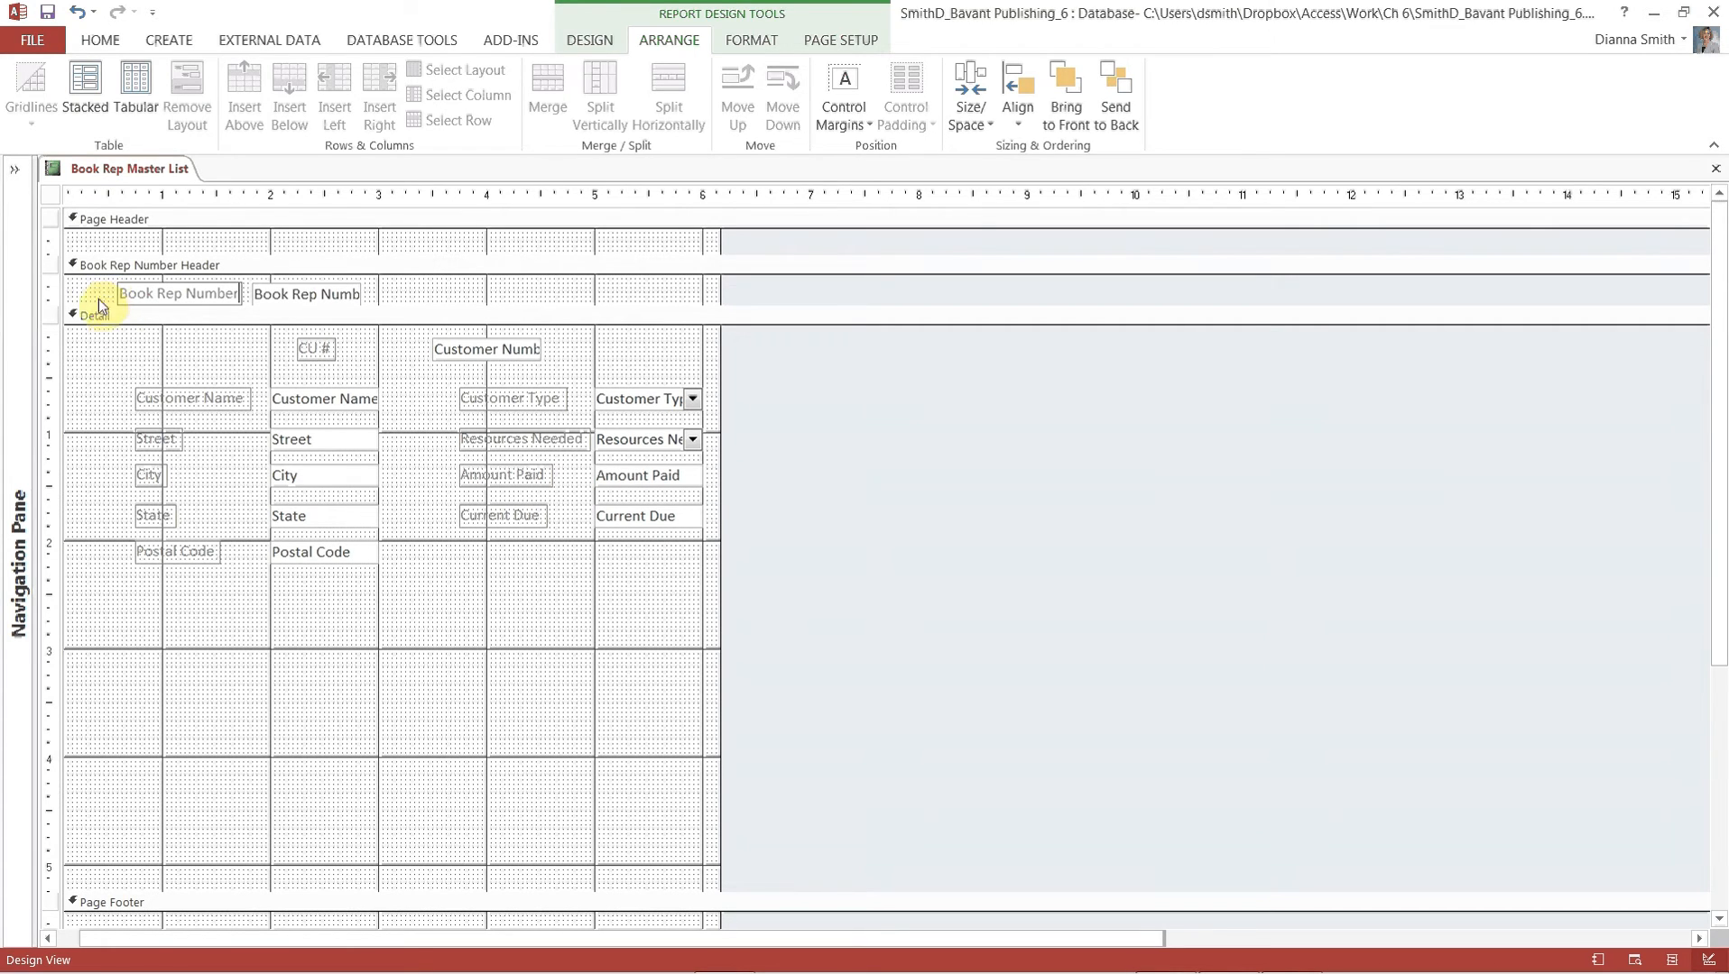
left_click(103, 340)
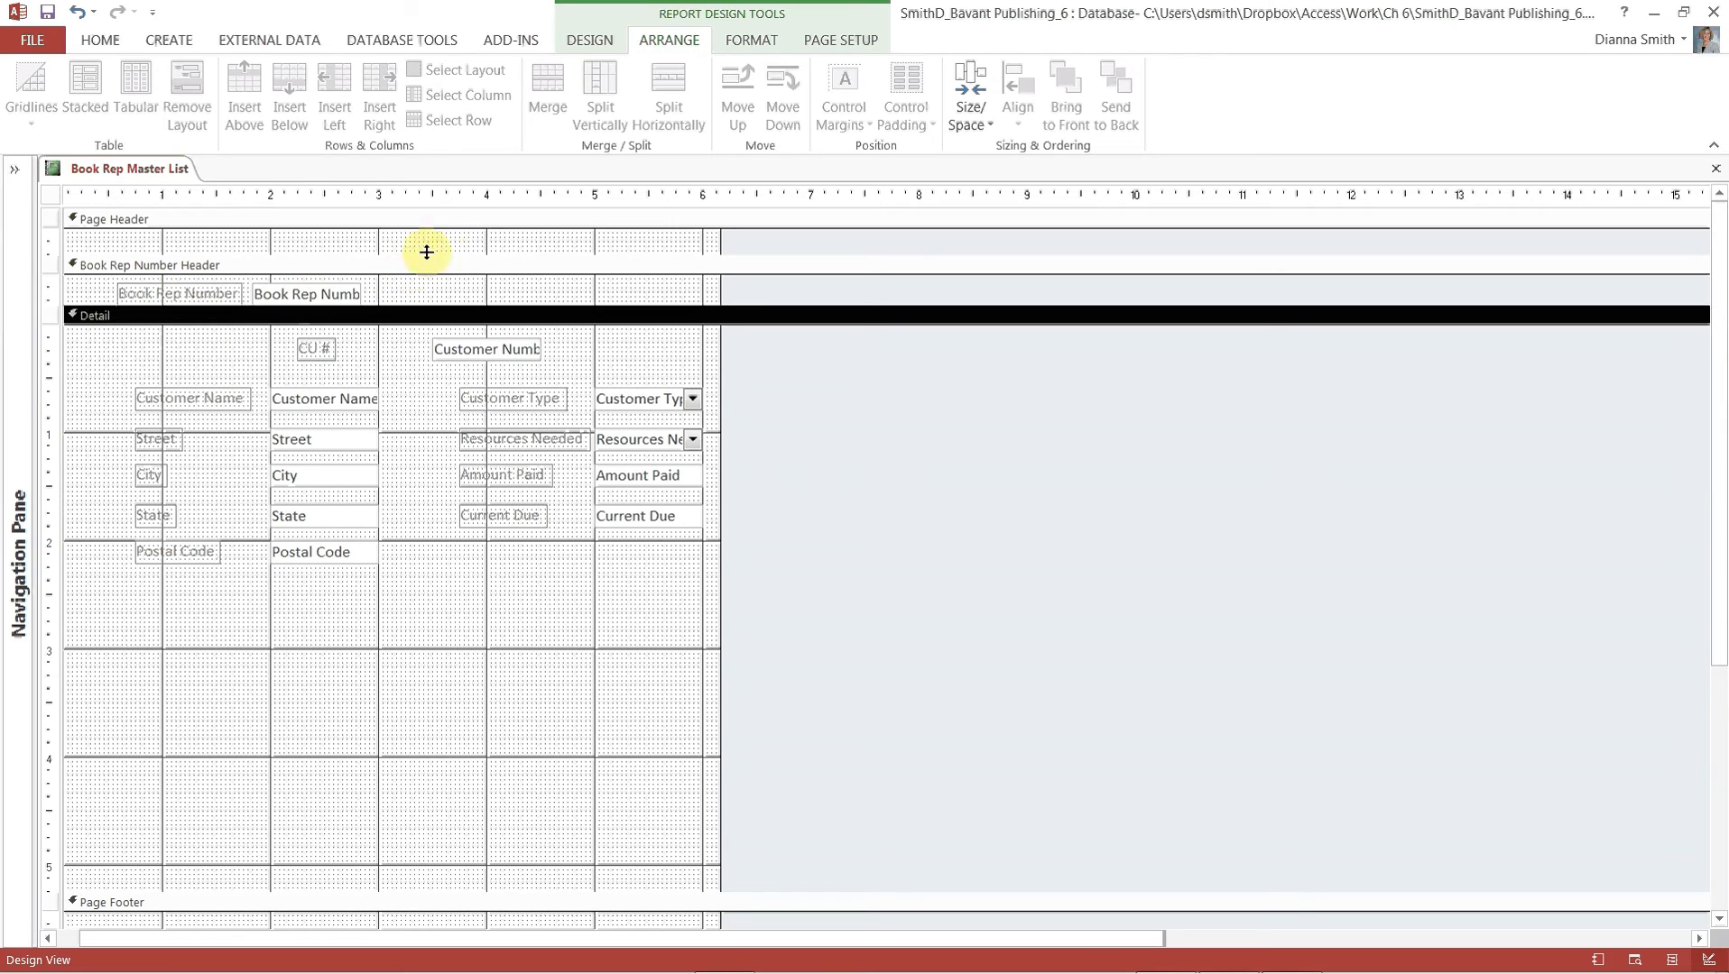
Change the CU # label in the Detail section to Customer Number.
left_click(336, 354)
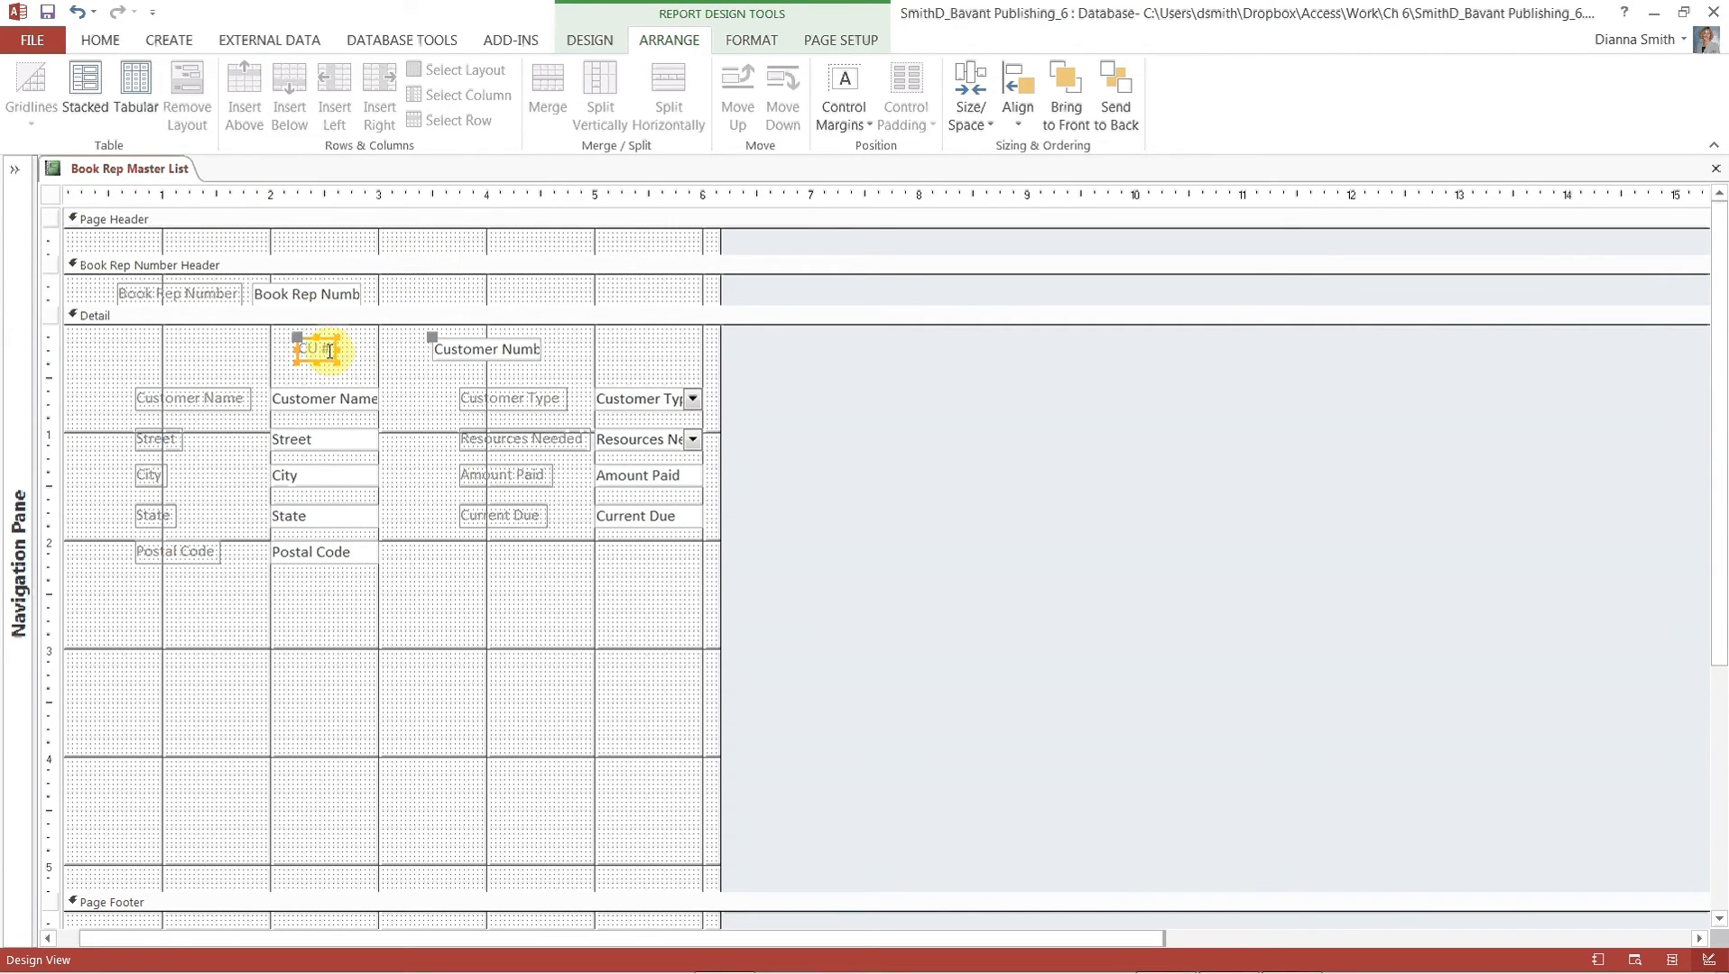
left_click(330, 351)
type("Customer Number")
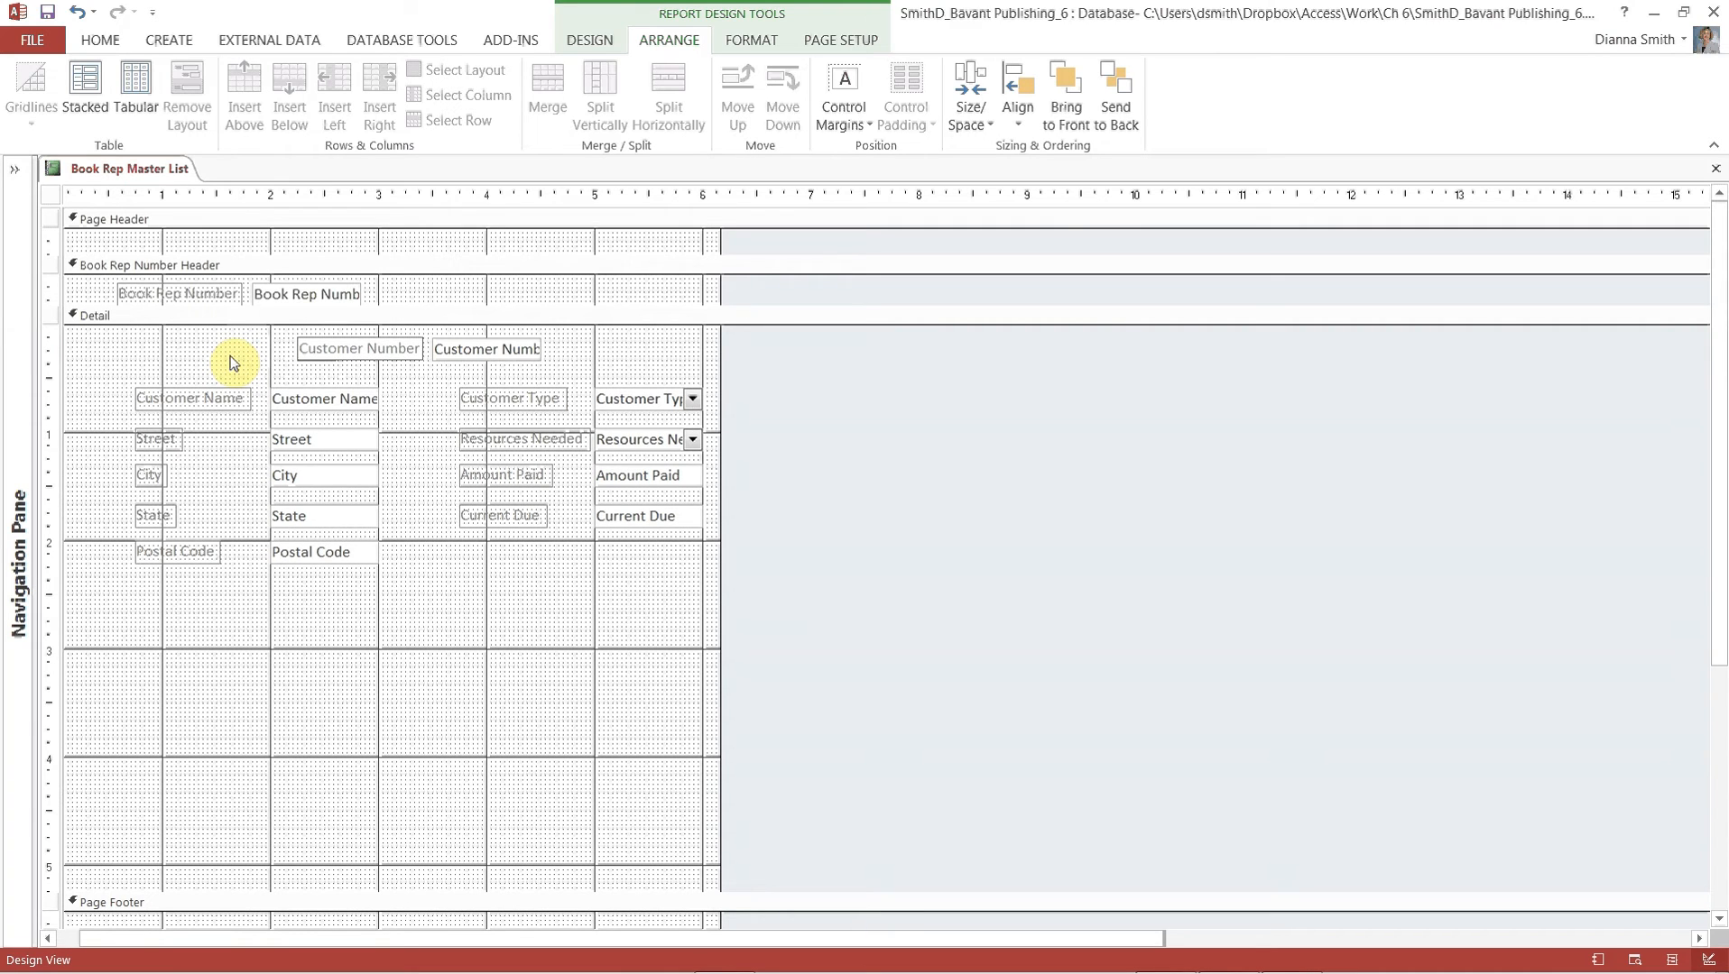
key("Return")
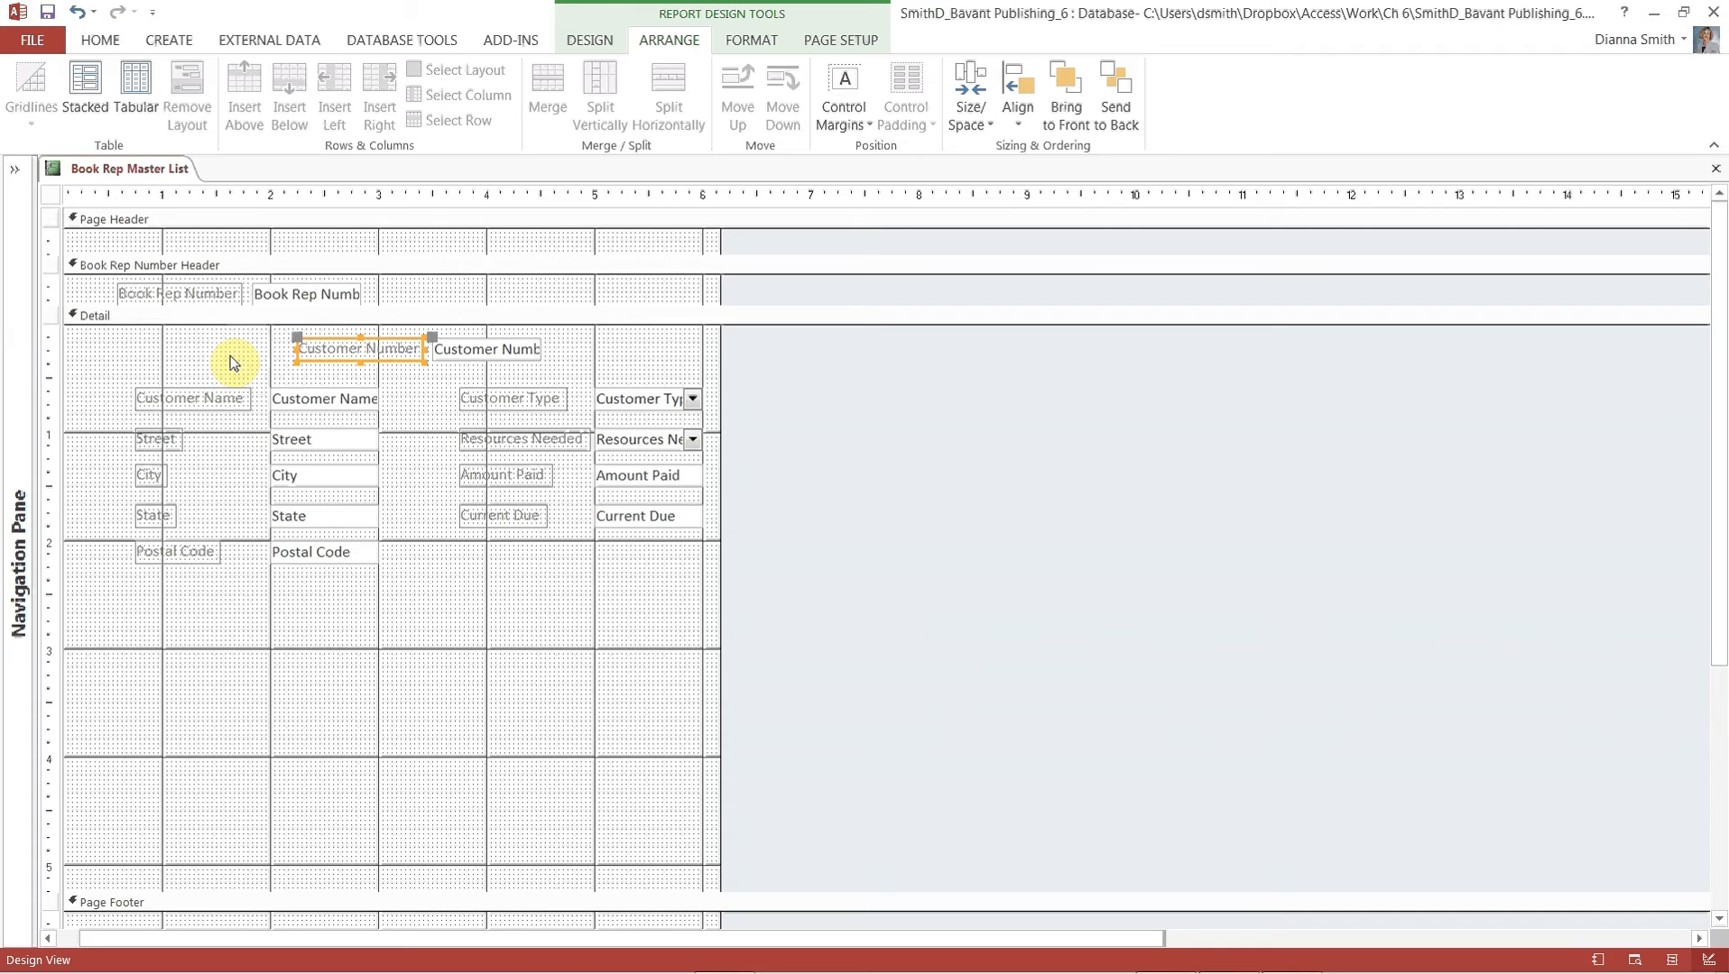
Add a text box at the 4-inch mark of the Book Rep Number Header, level with the Book Rep Number control.
left_click(574, 45)
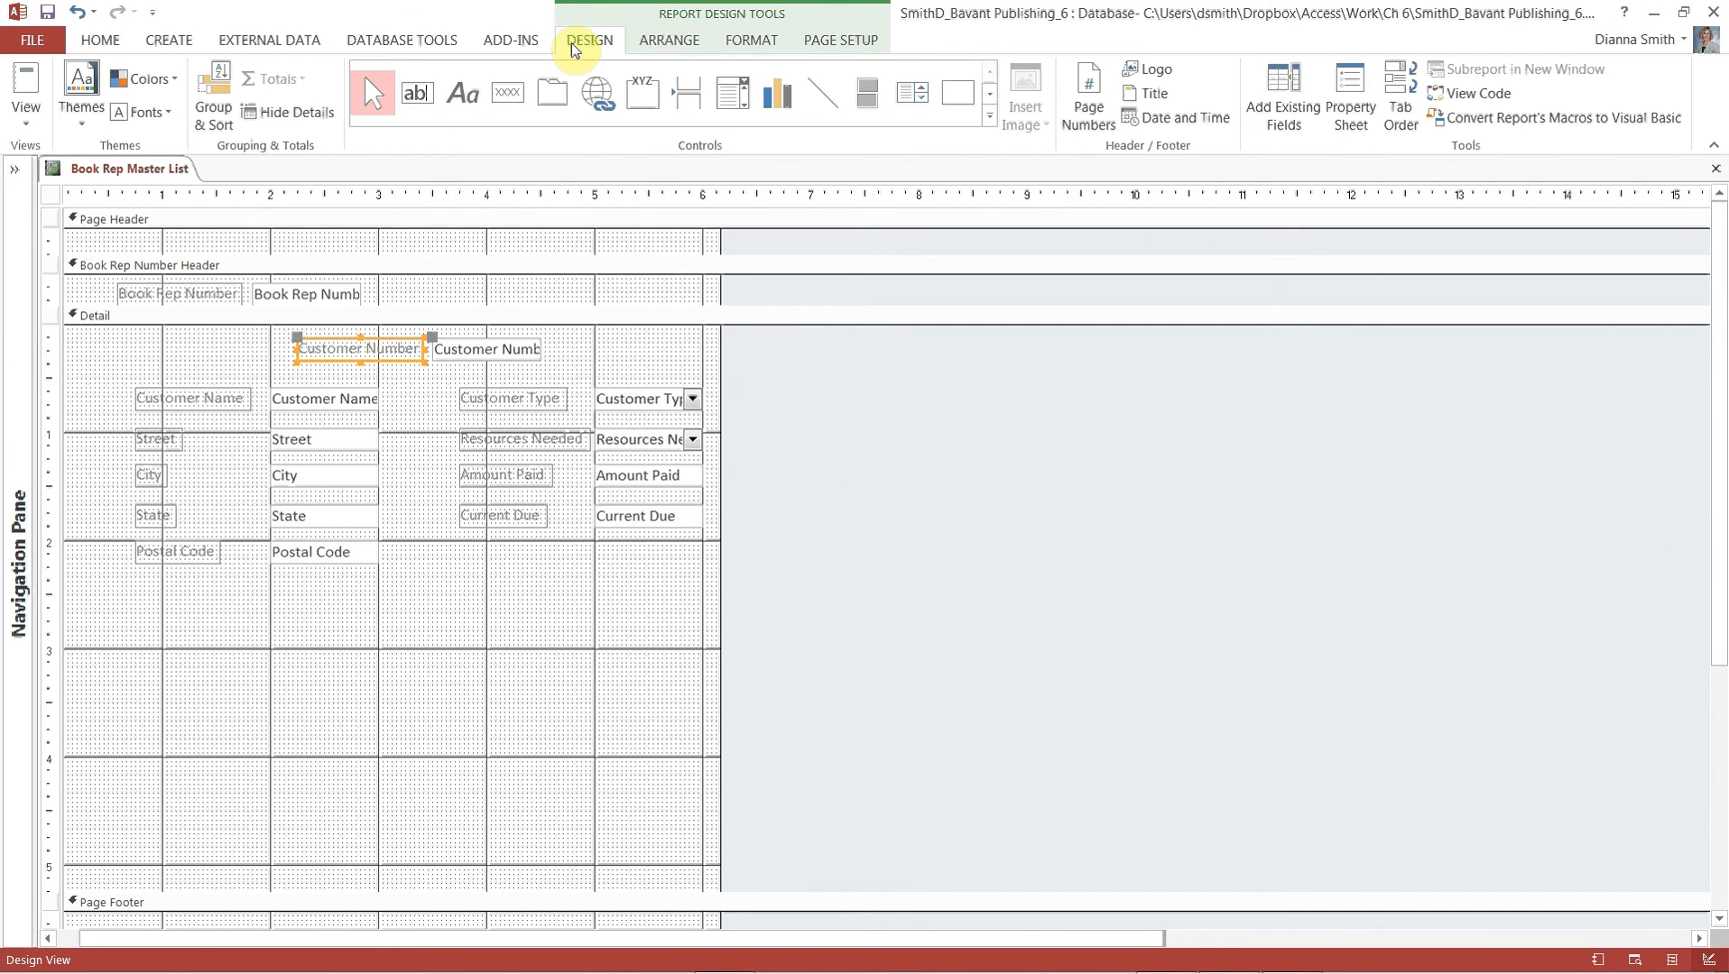
left_click(414, 94)
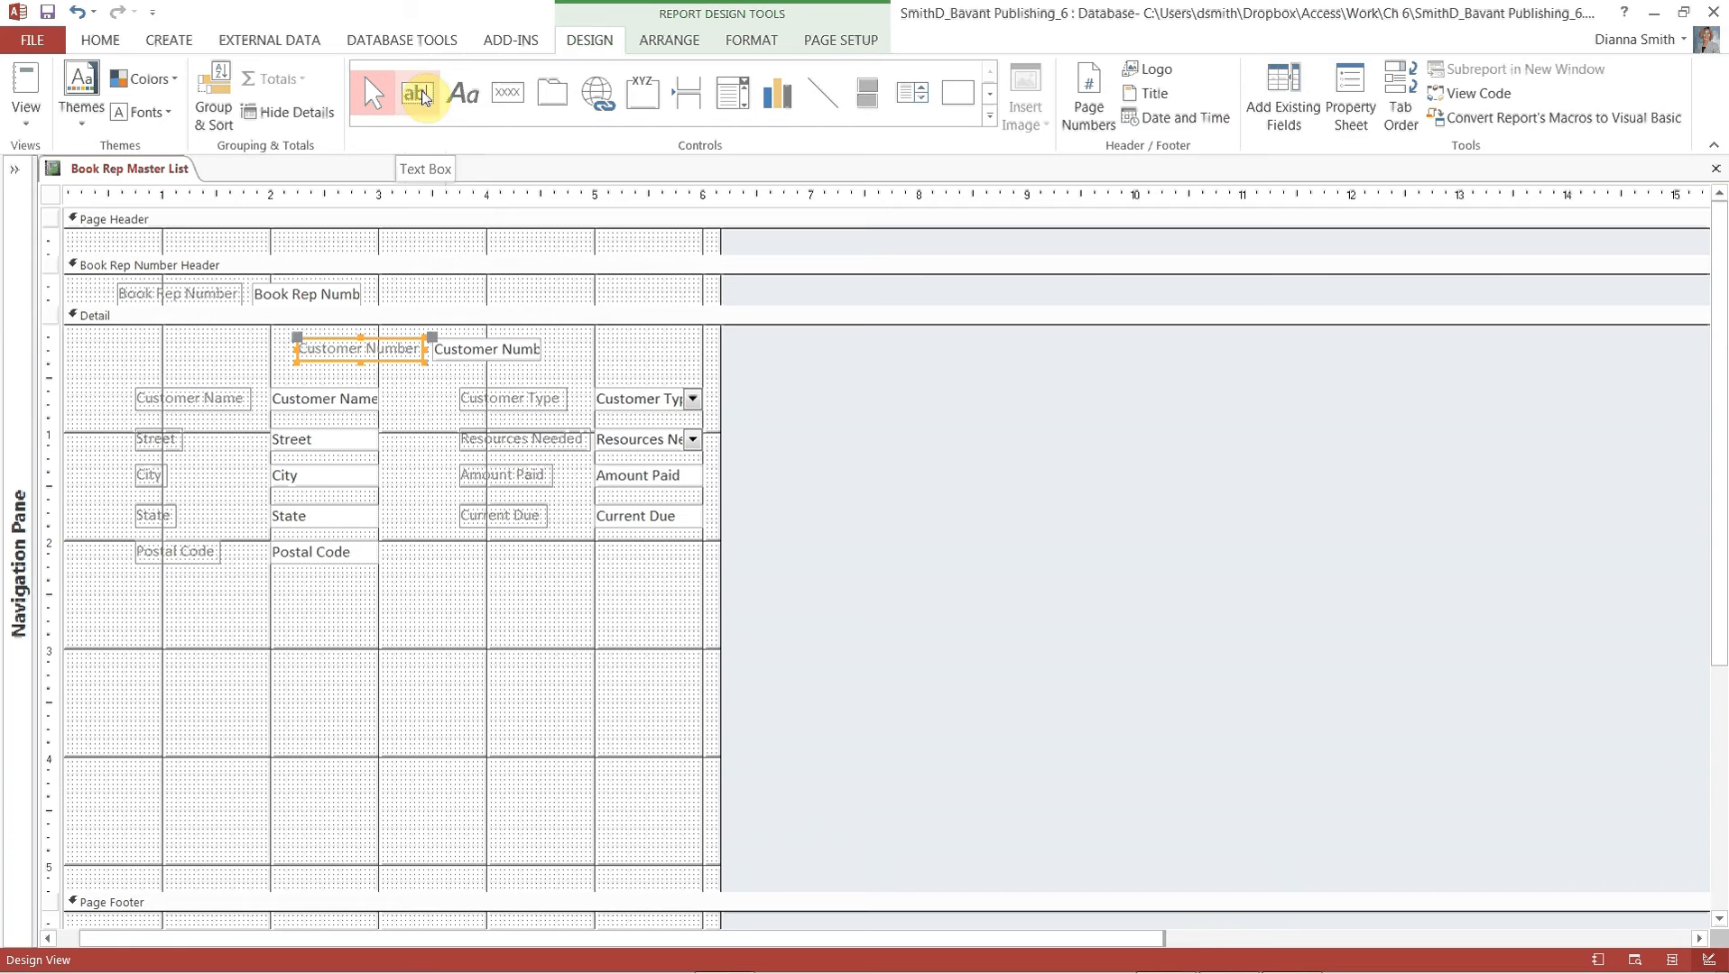
left_click(417, 93)
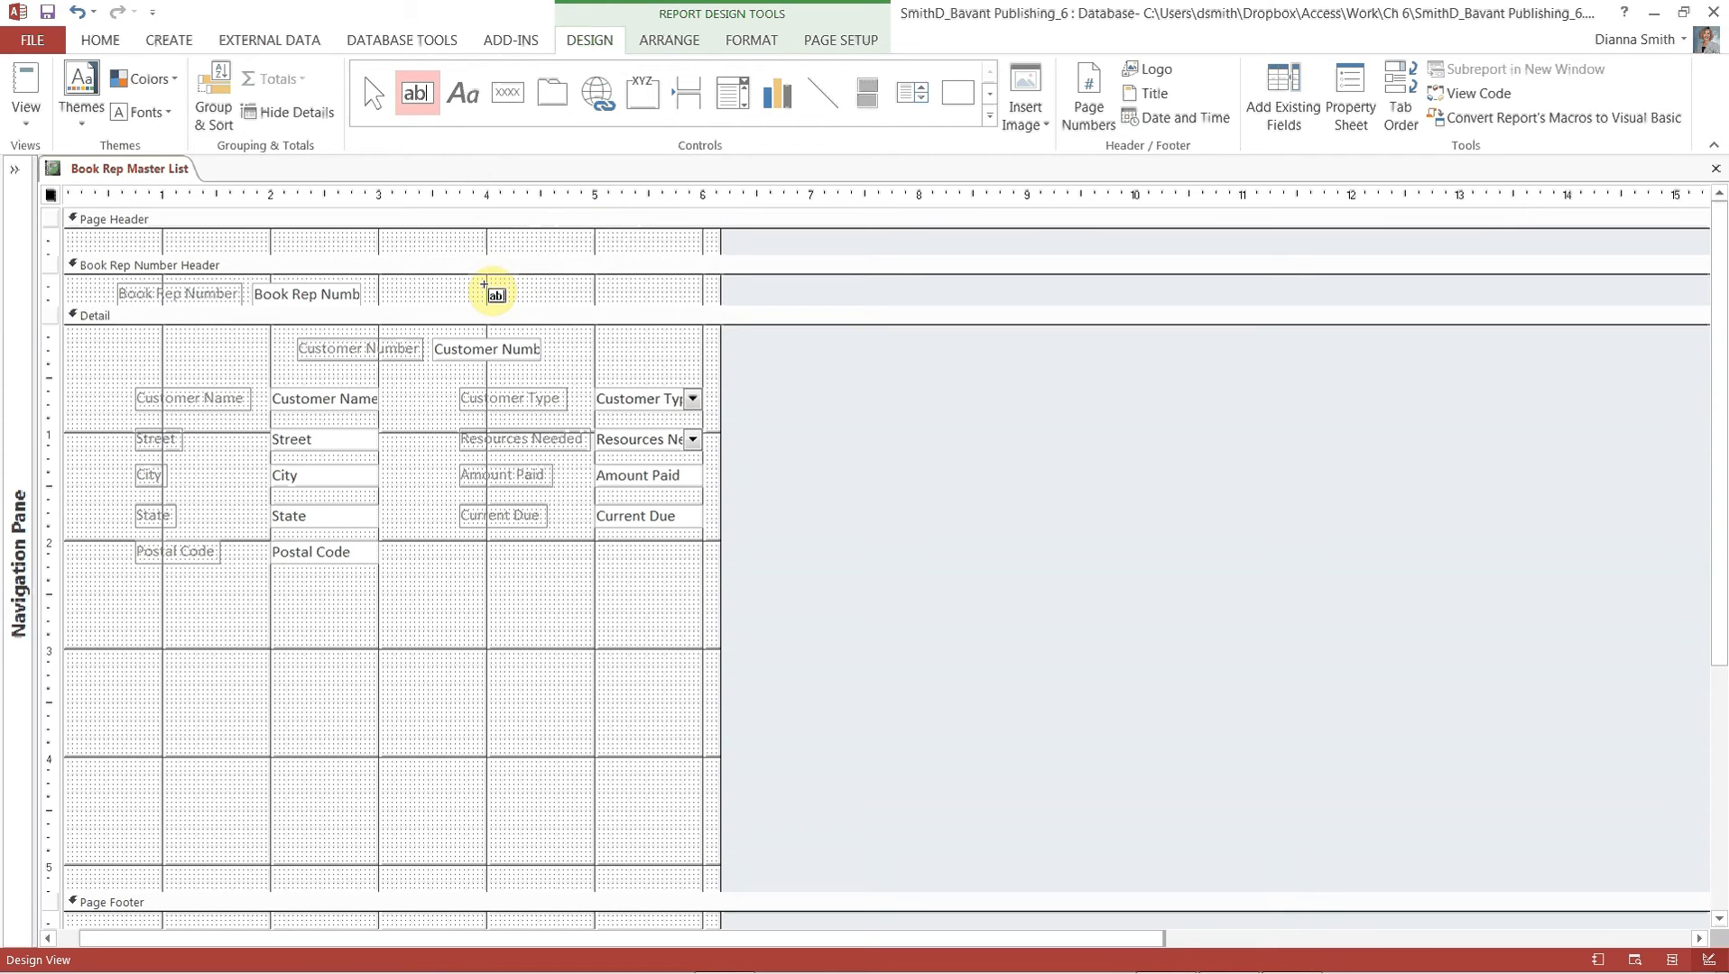
left_click(487, 291)
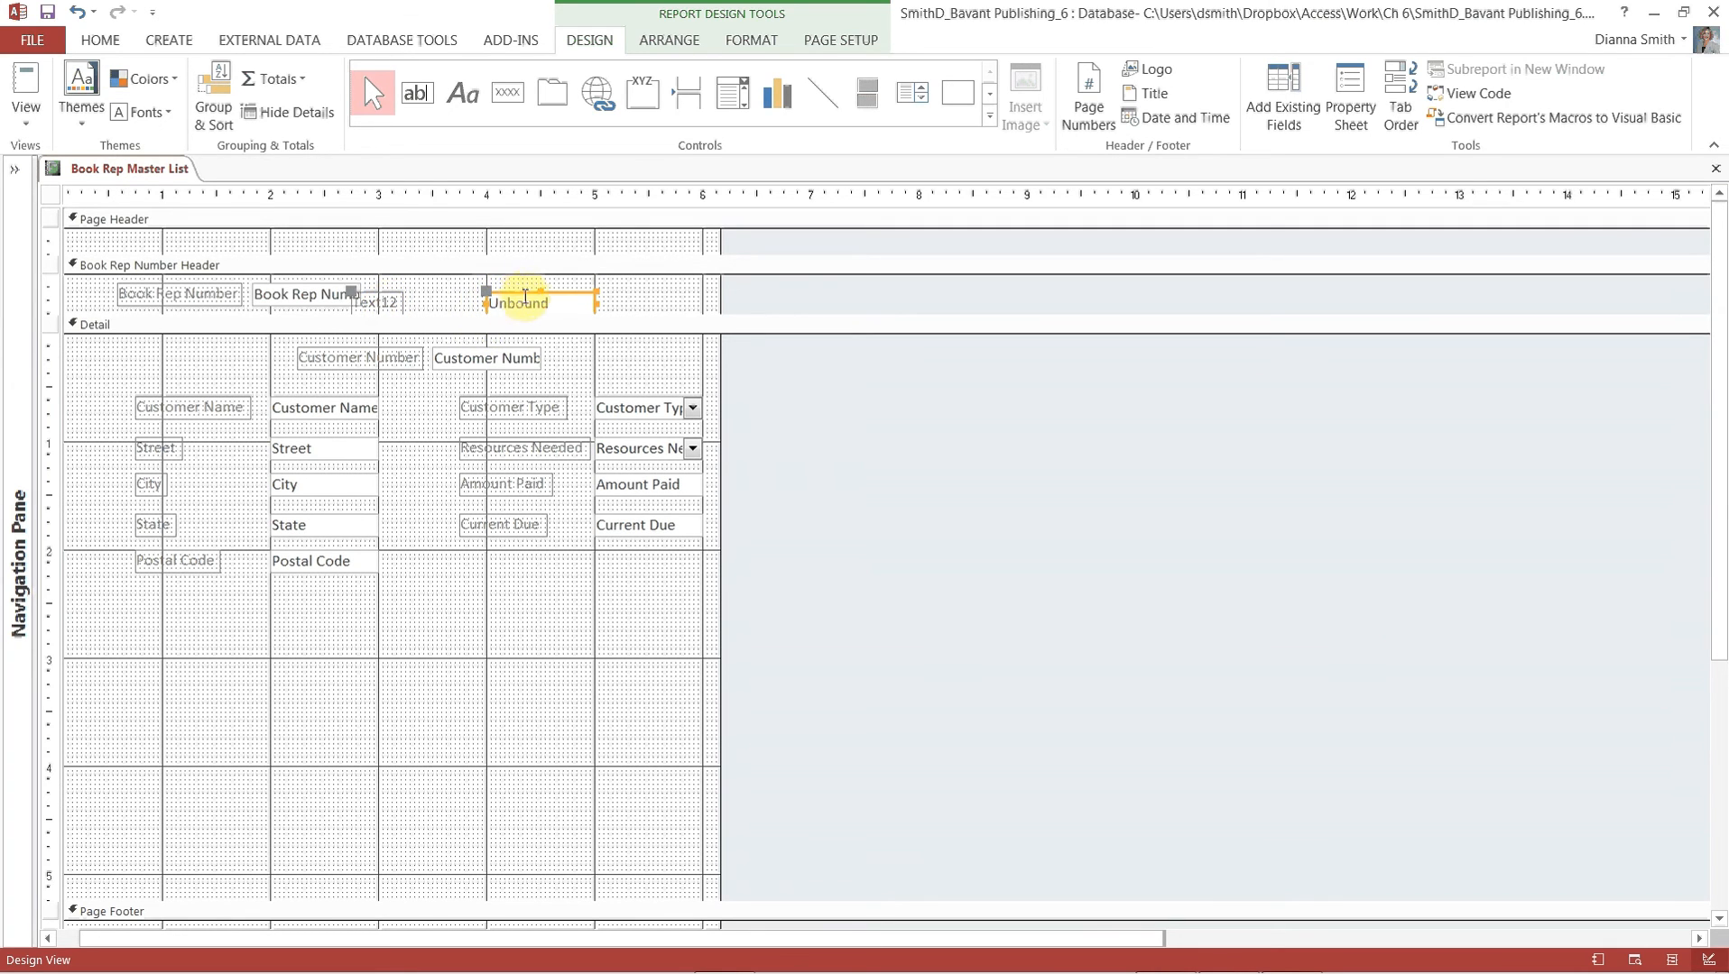
key("Up")
key("Up")
key("Up")
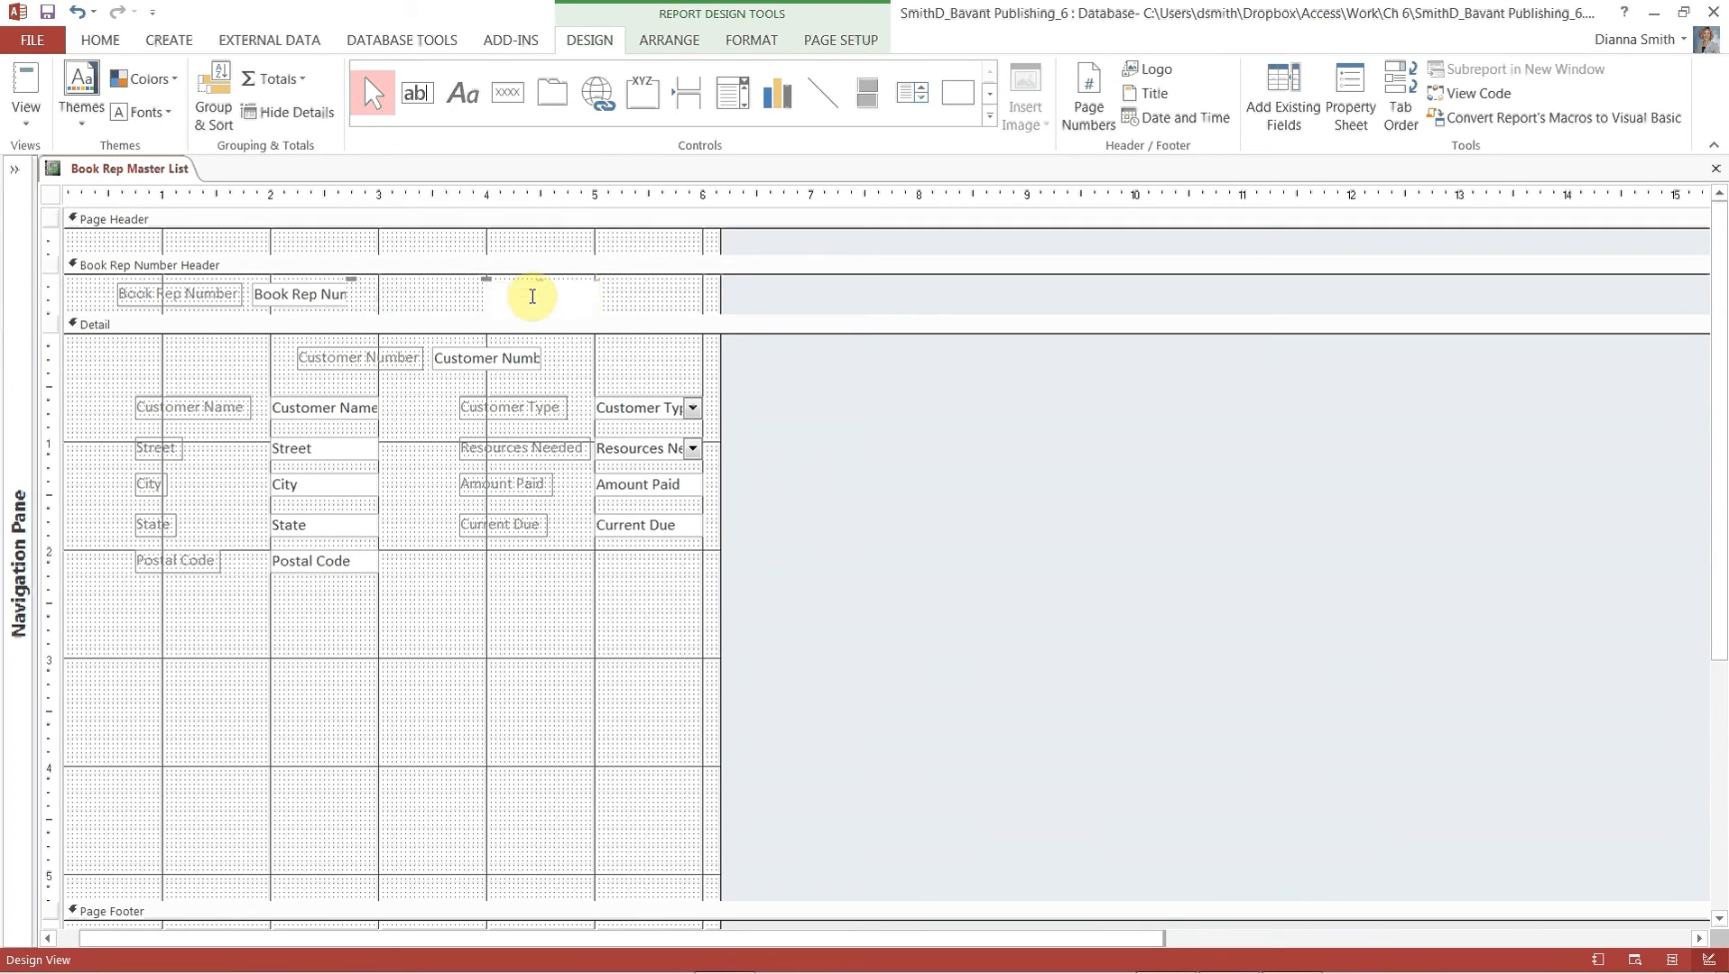
key("Down")
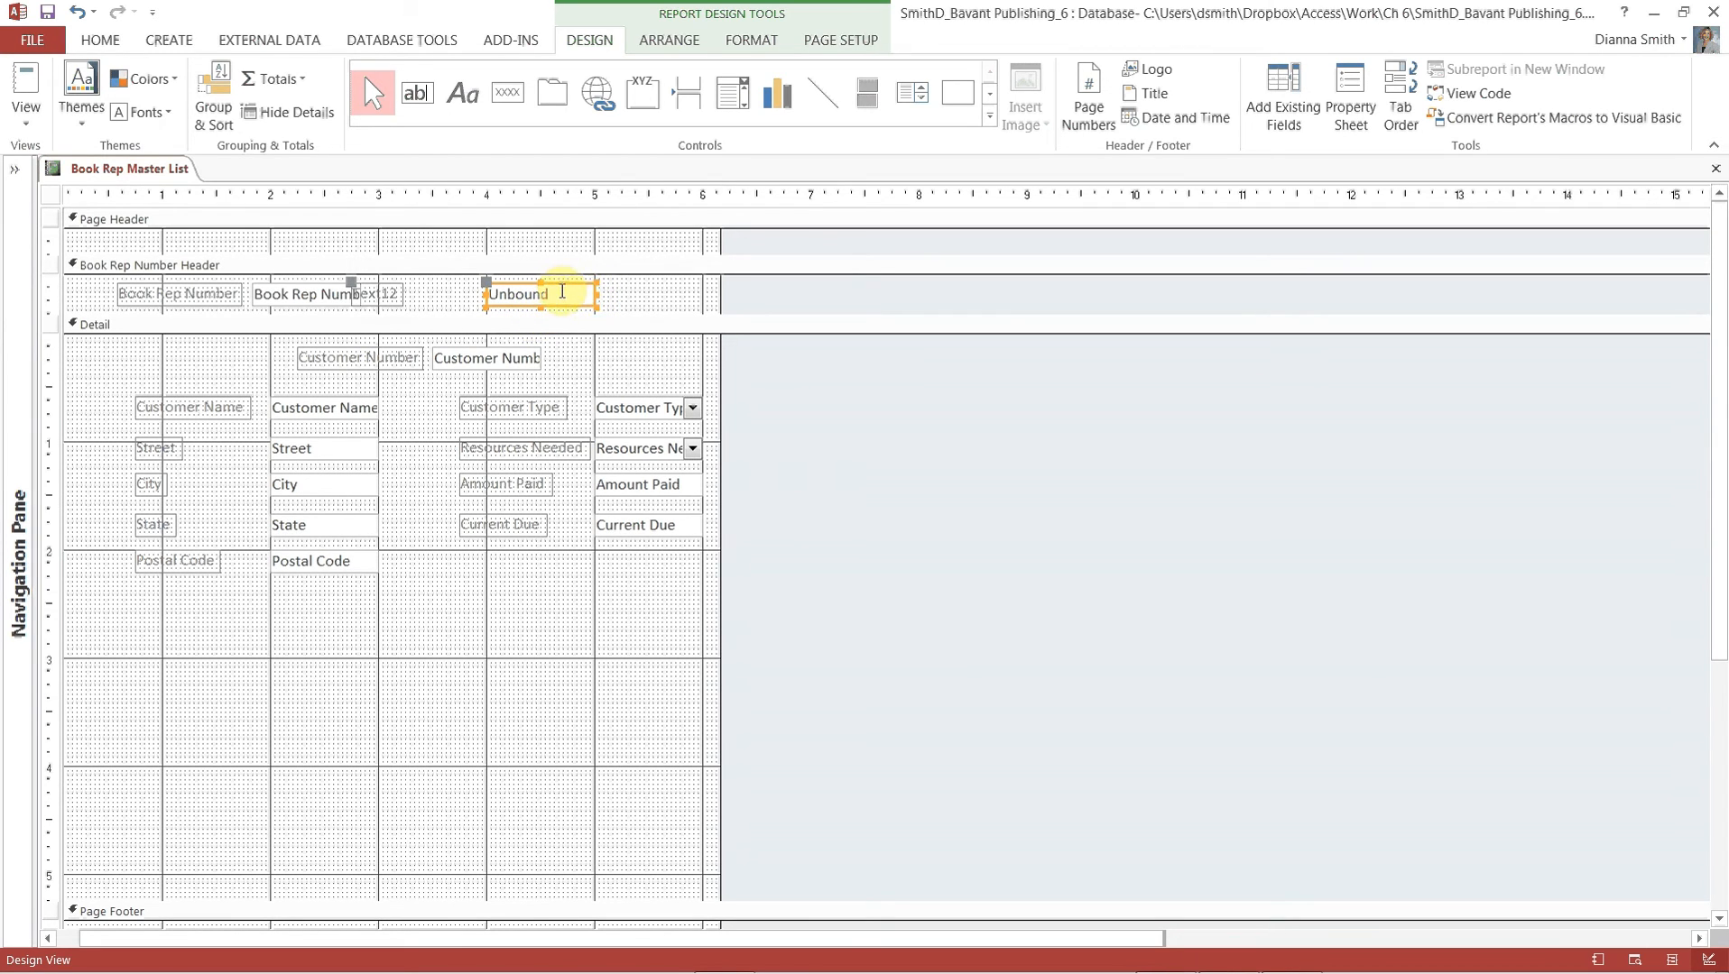
Enter an expression in the unbound header text box, starting with =[First Name] &, that joins the First Name and Last Name fields.
left_click(561, 290)
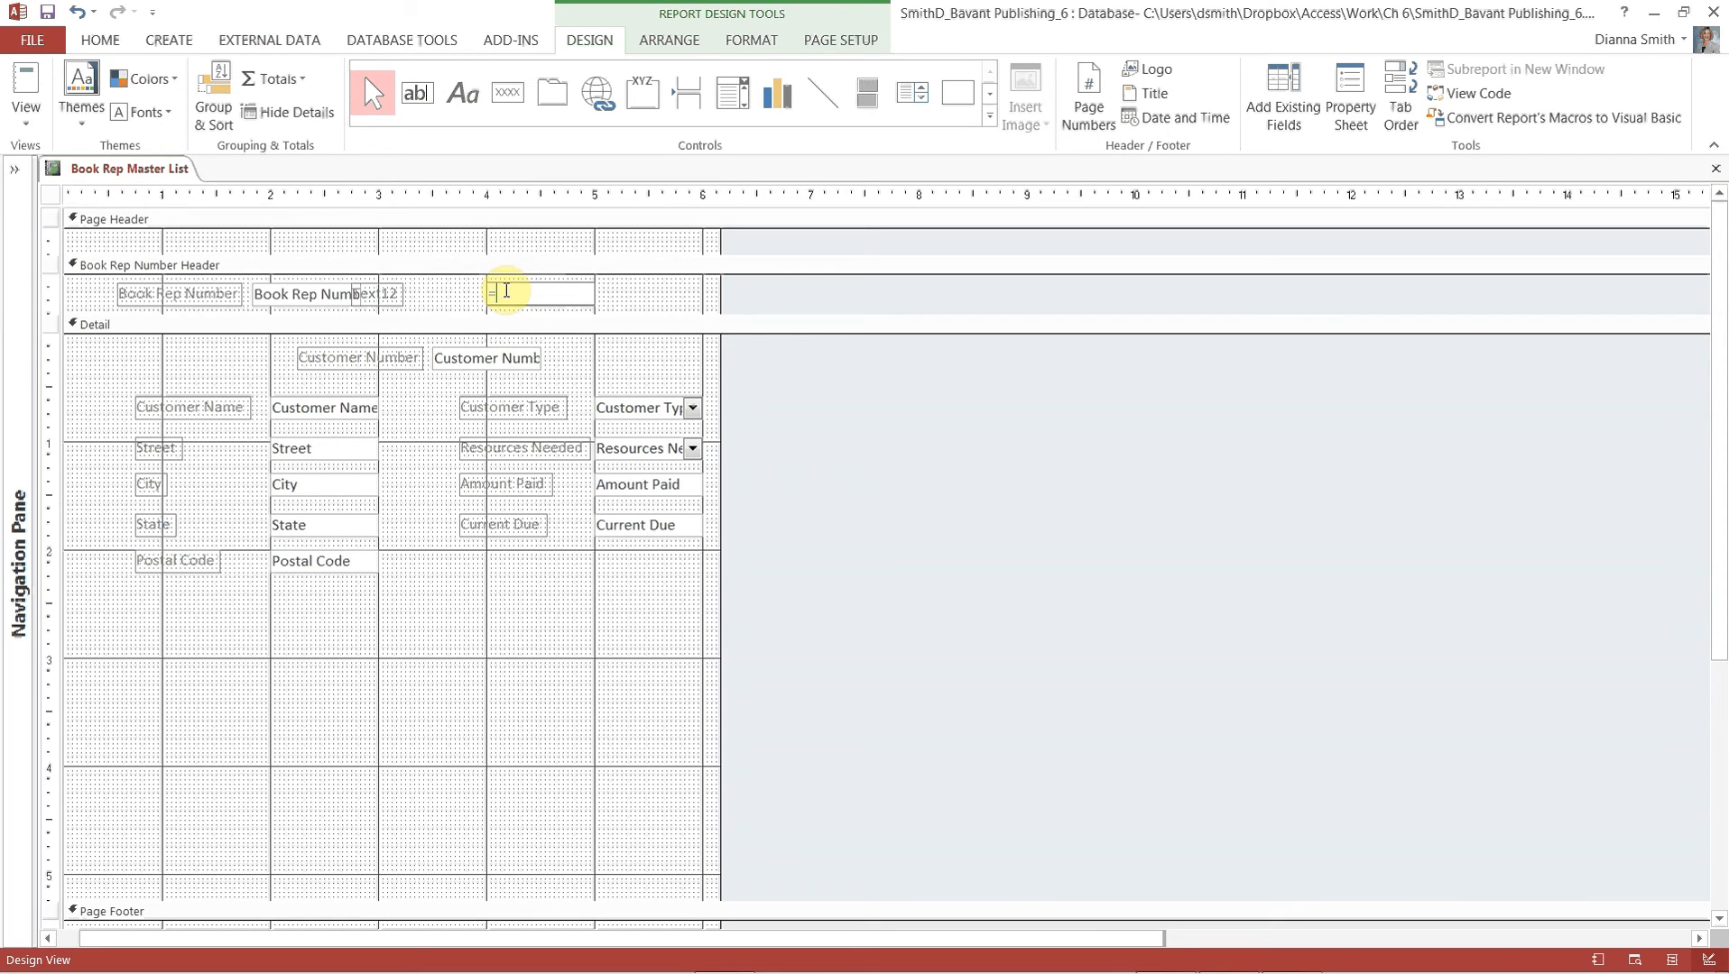
type("[")
type("First")
type(" Name")
type("]")
type("&")
type("\"")
type("Last name")
key("BackSpace")
key("BackSpace")
key("BackSpace")
type("Name]")
Change the label of the concatenated name text box in the Book Rep Number Header to Name and move it just beside its text box.
left_click(393, 293)
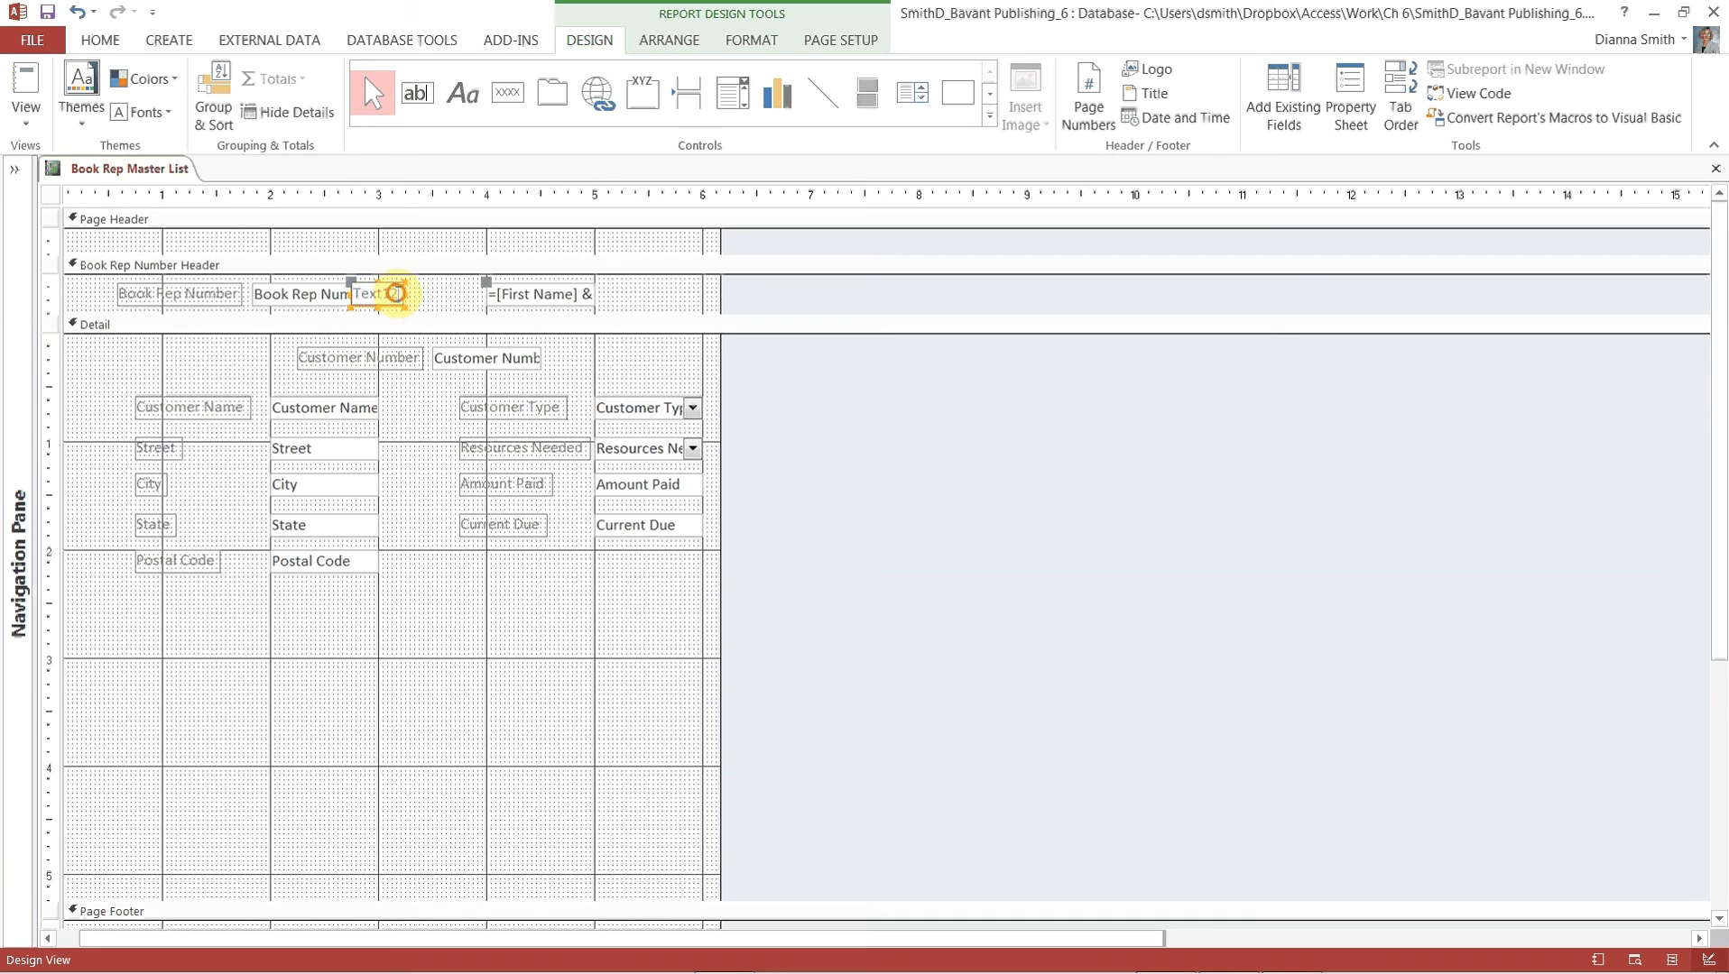
left_click_drag(398, 294, 331, 294)
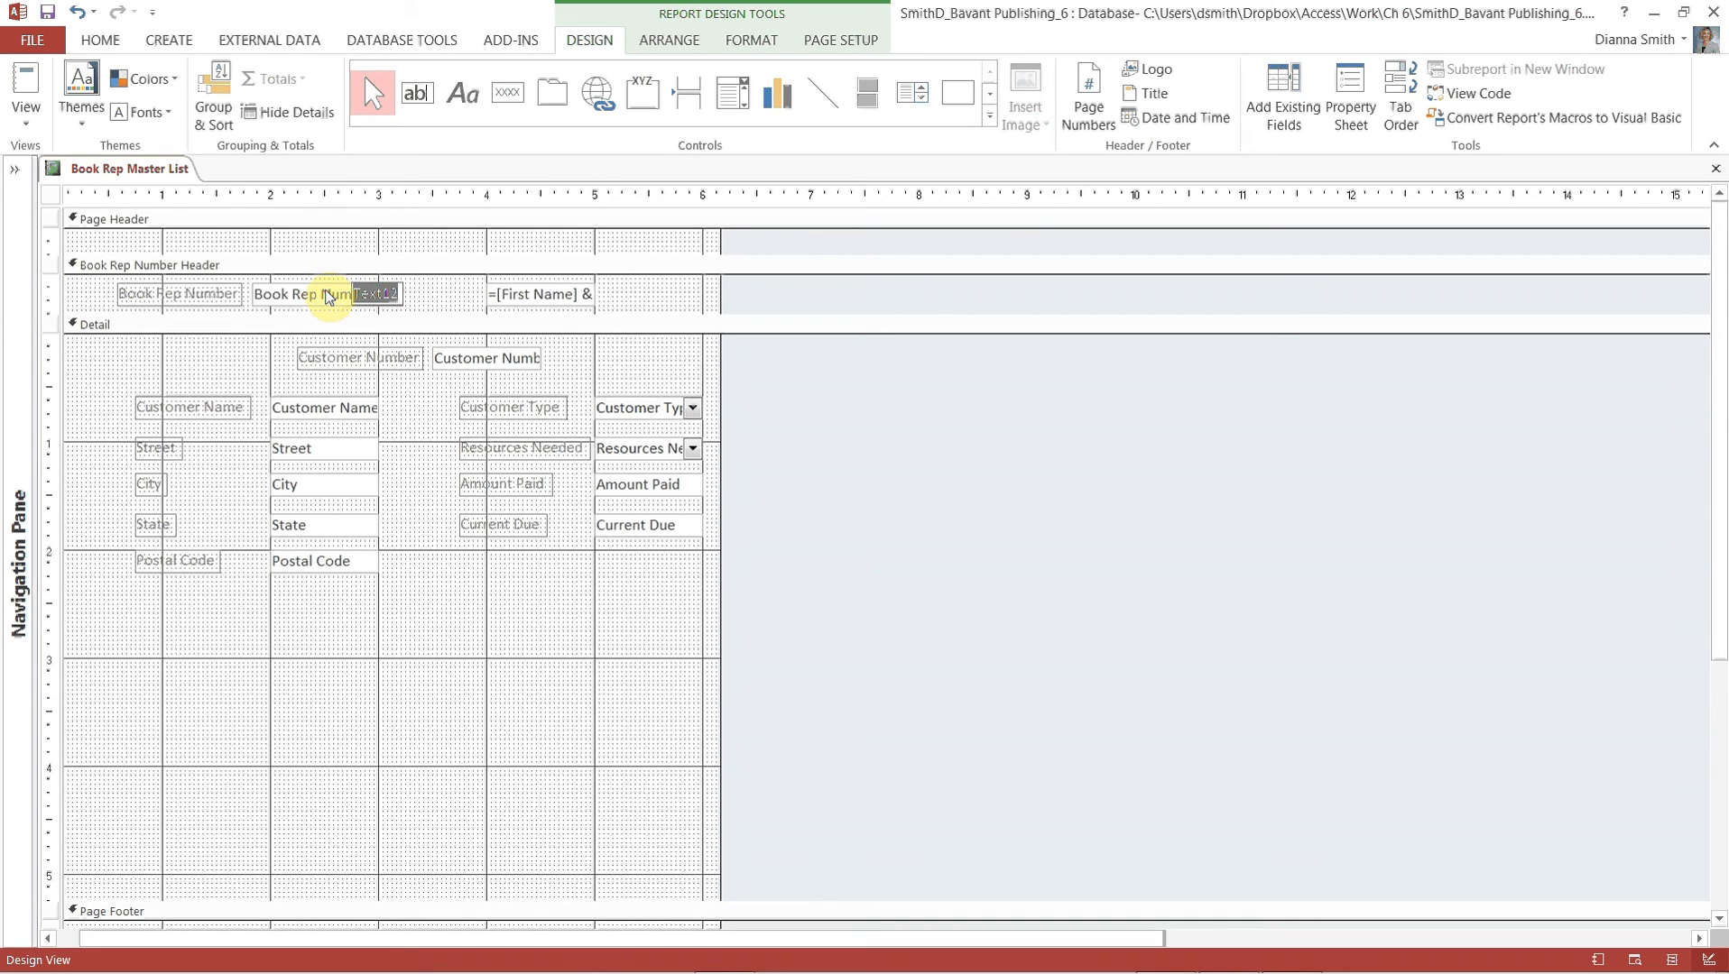
type("Name")
left_click(447, 297)
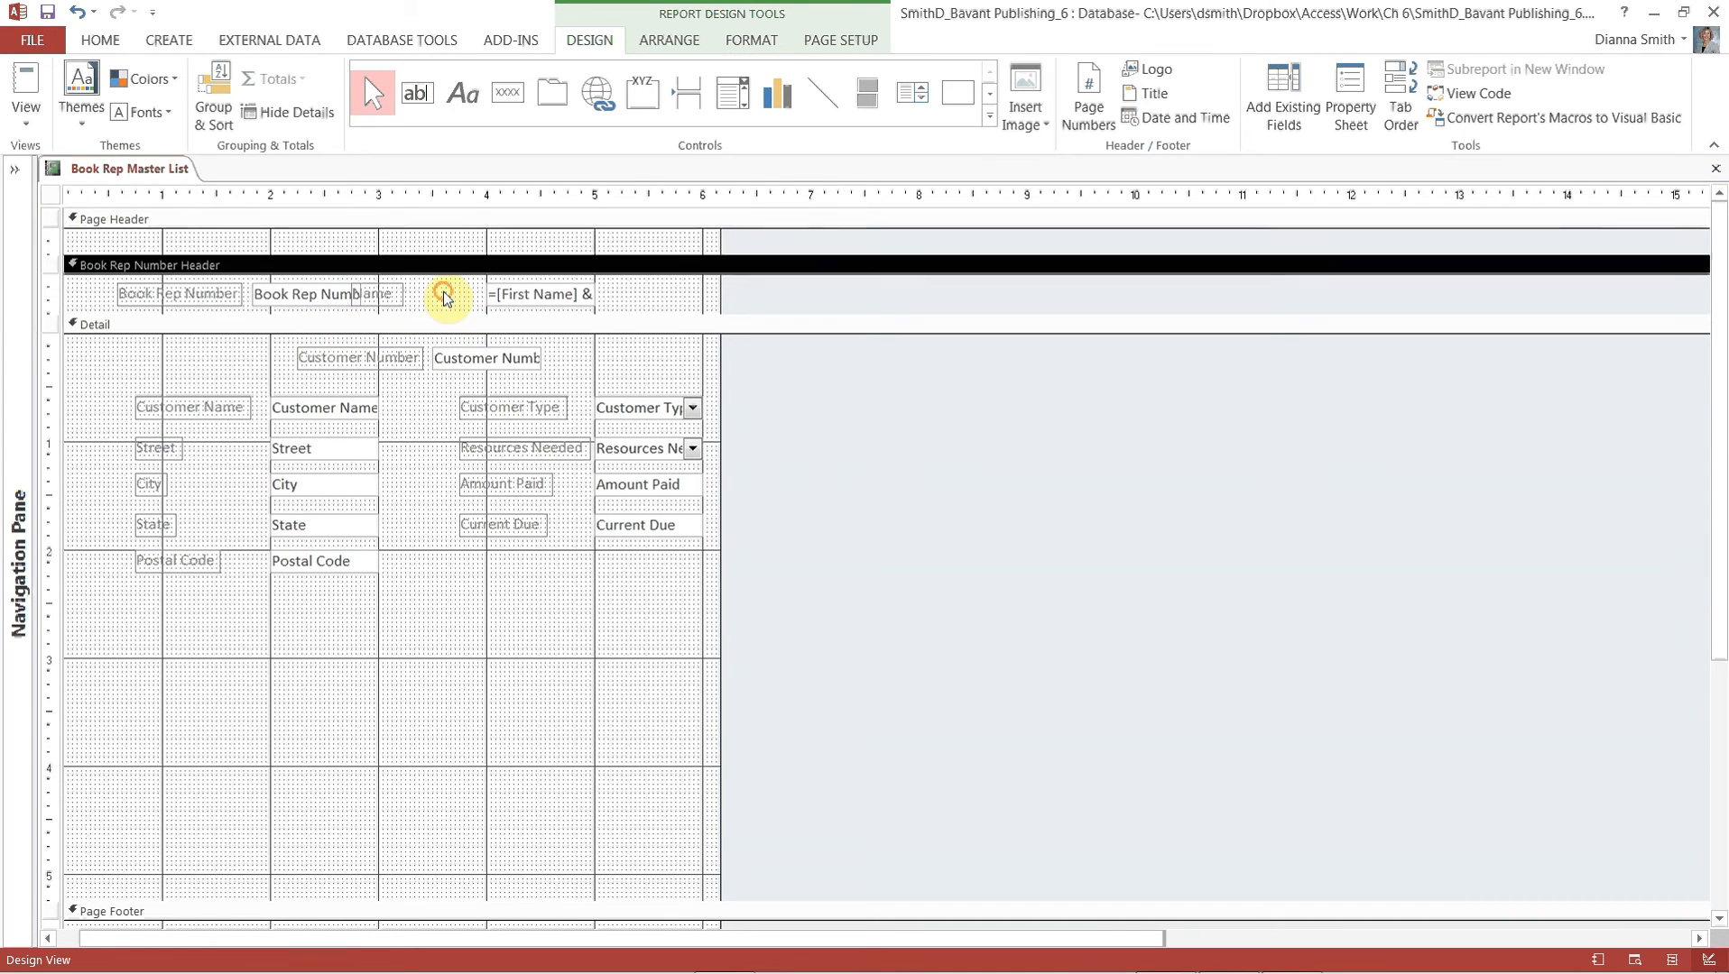
left_click(390, 294)
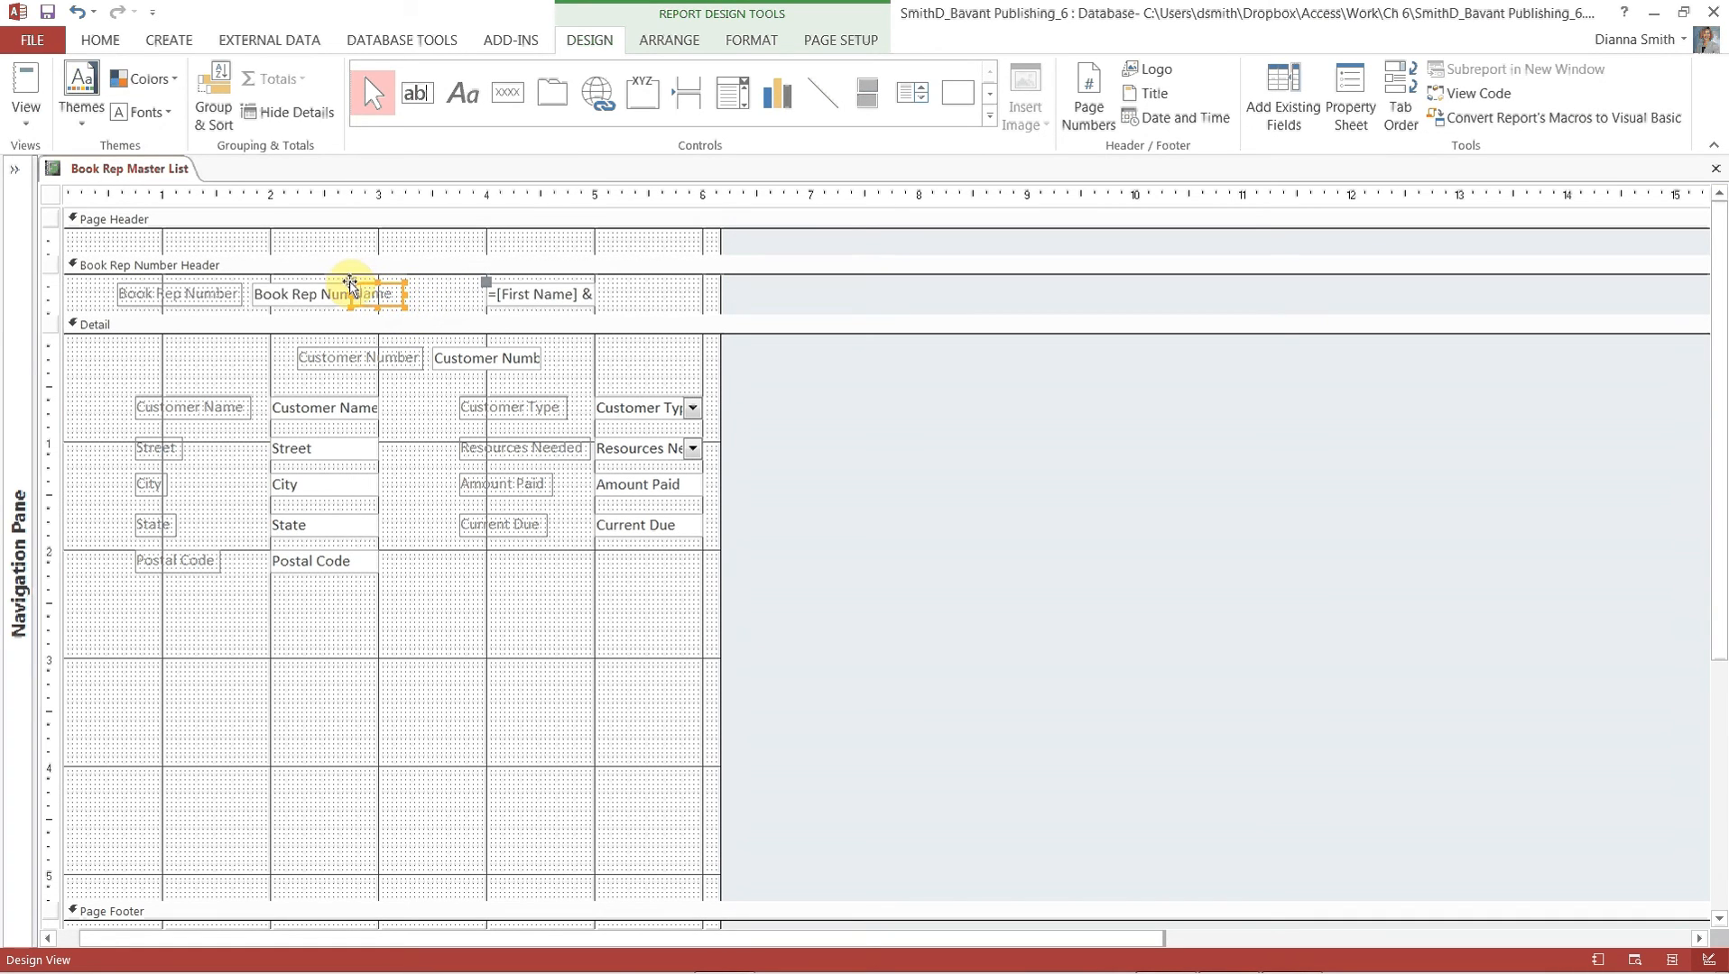
left_click_drag(352, 287, 425, 287)
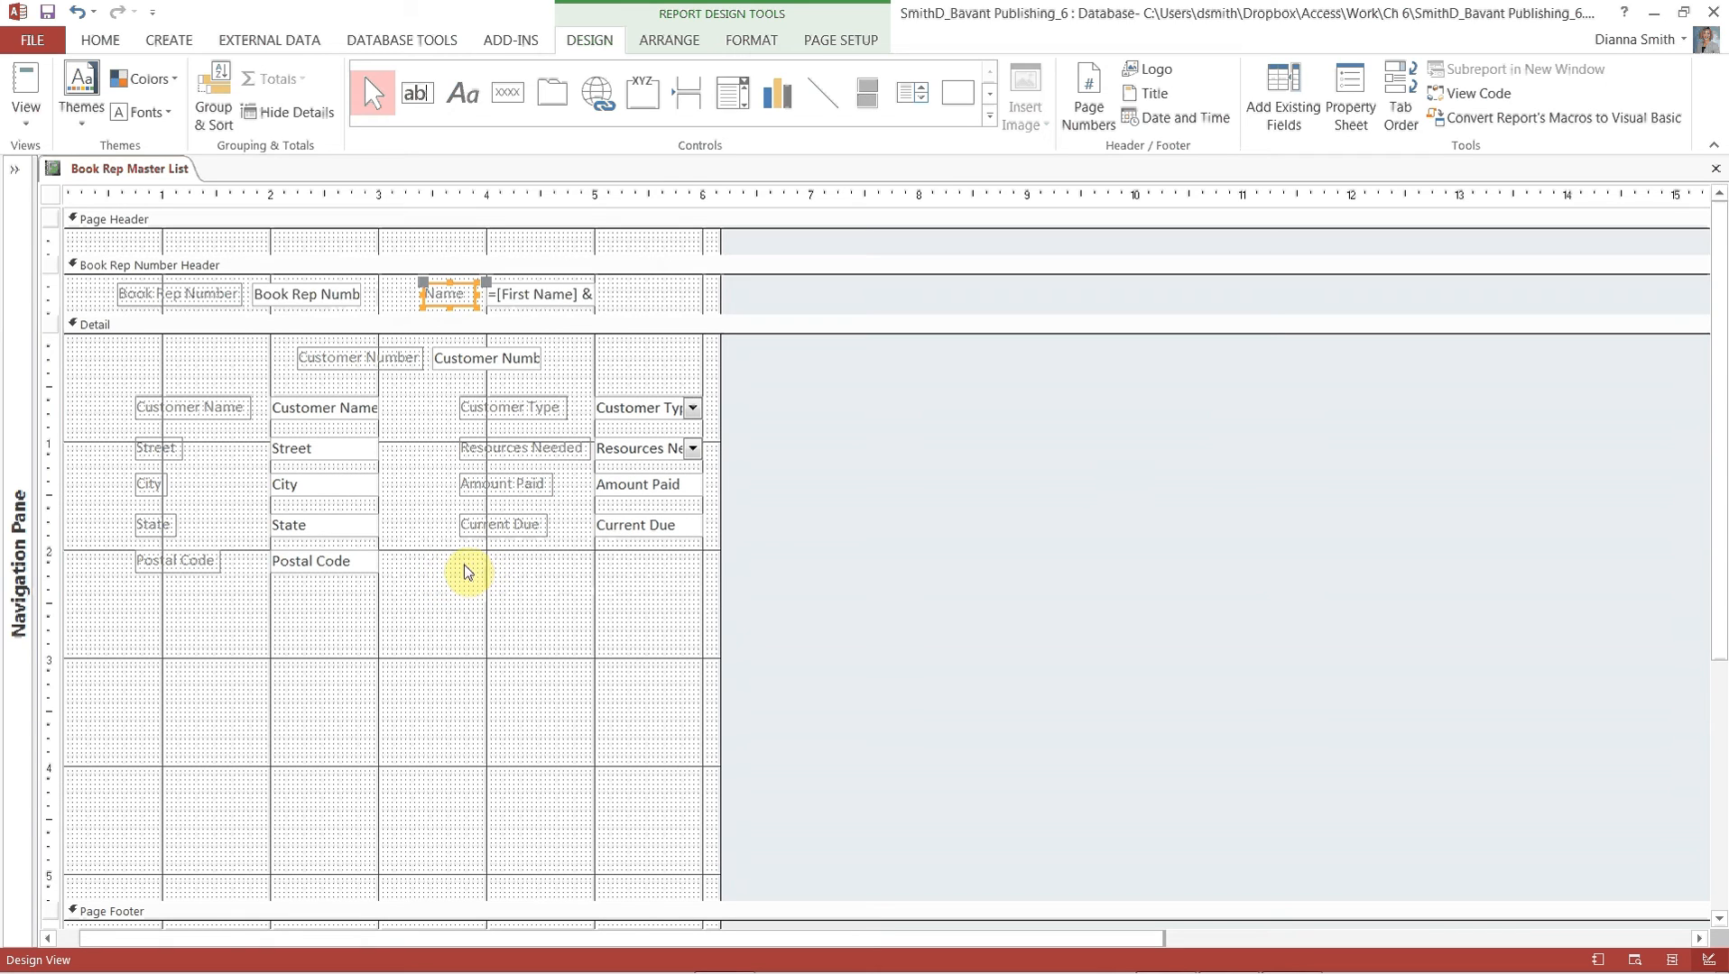
Add a text box at the 5-inch mark below Current Due in the Detail section, with the expression =[Amount Paid]+[Current Due].
left_click(419, 96)
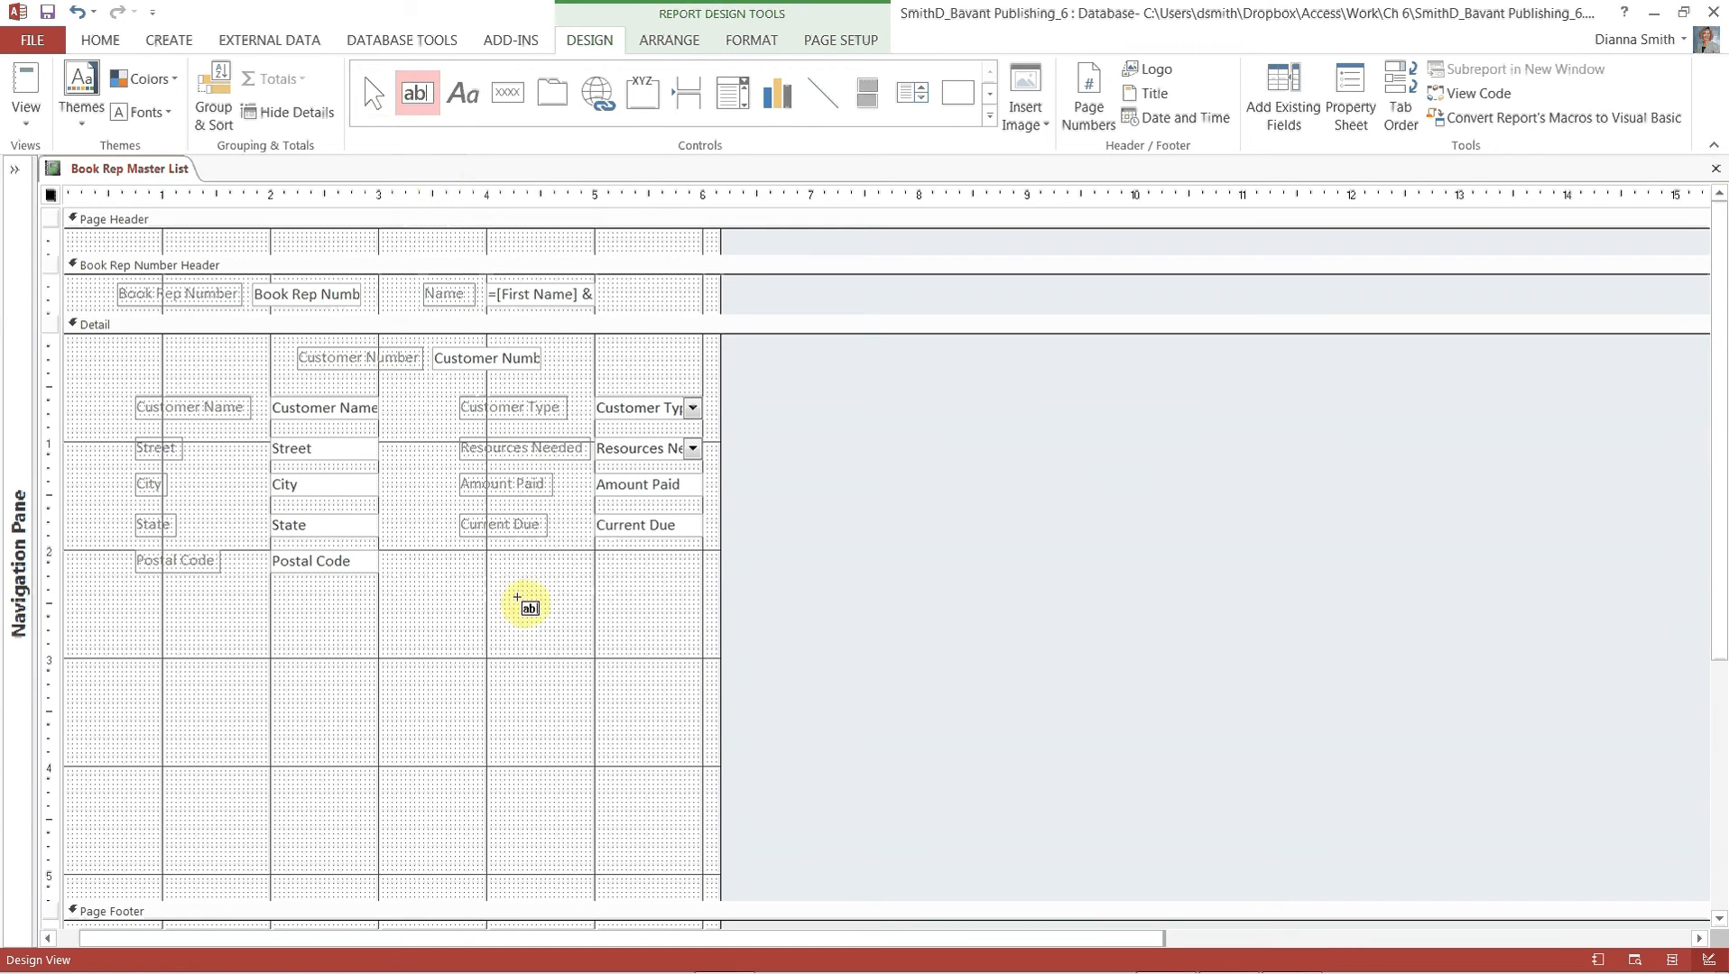
left_click(595, 553)
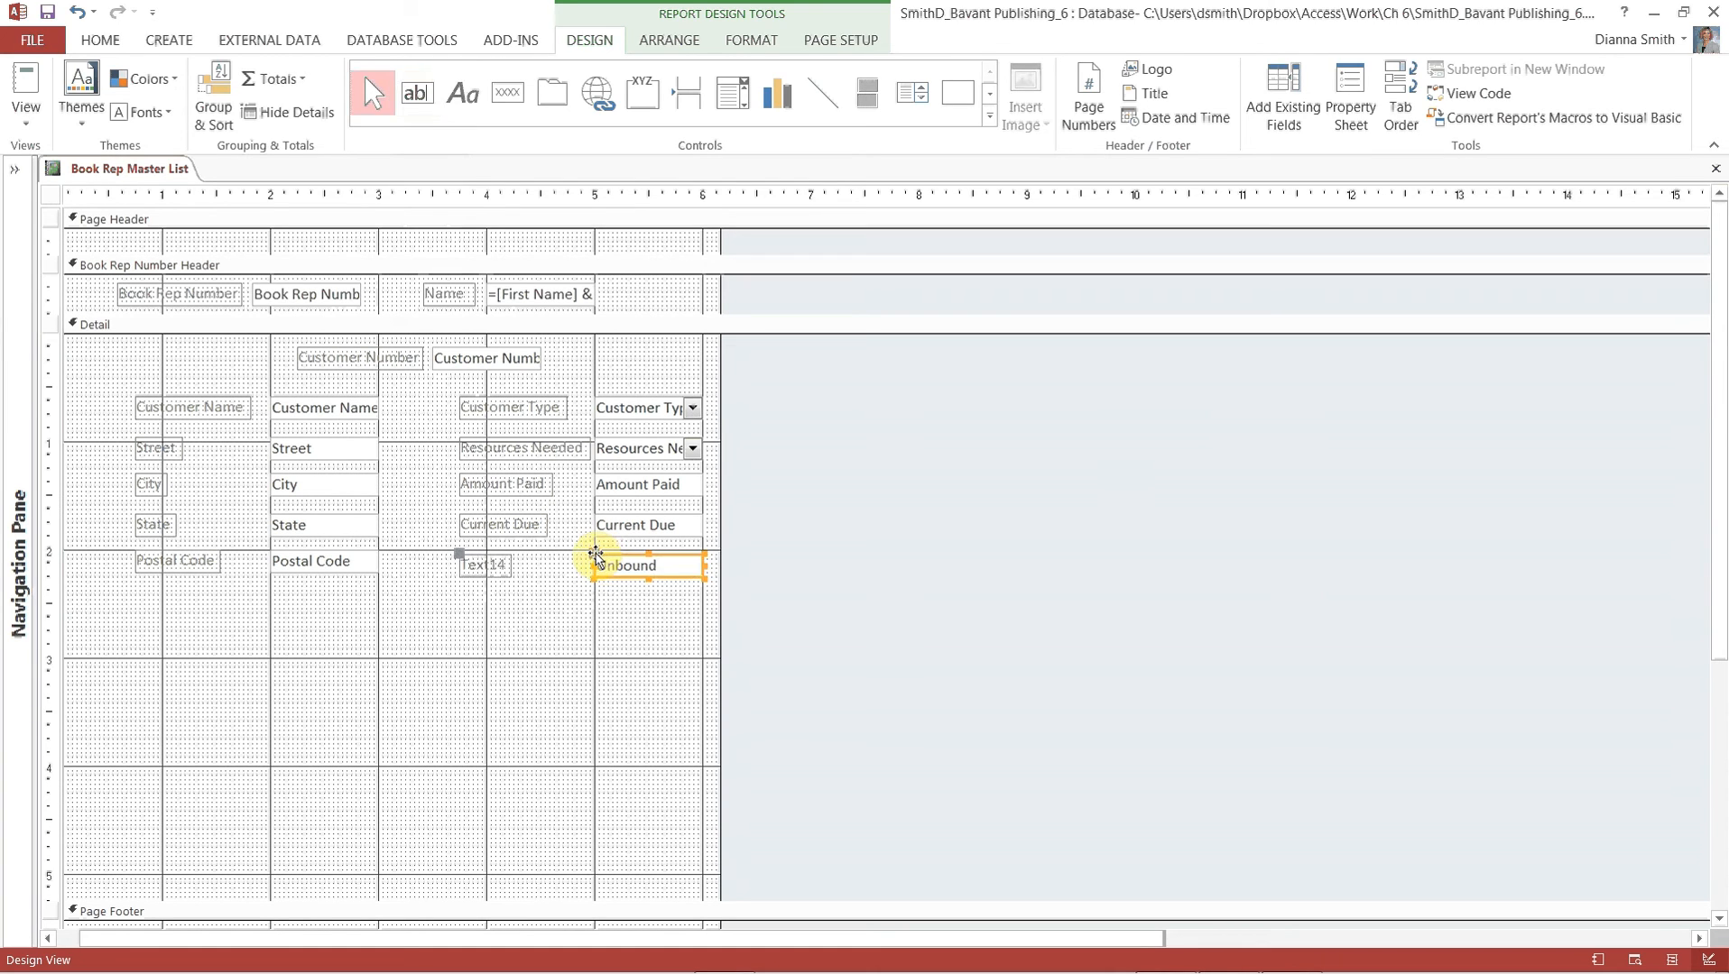
left_click(680, 565)
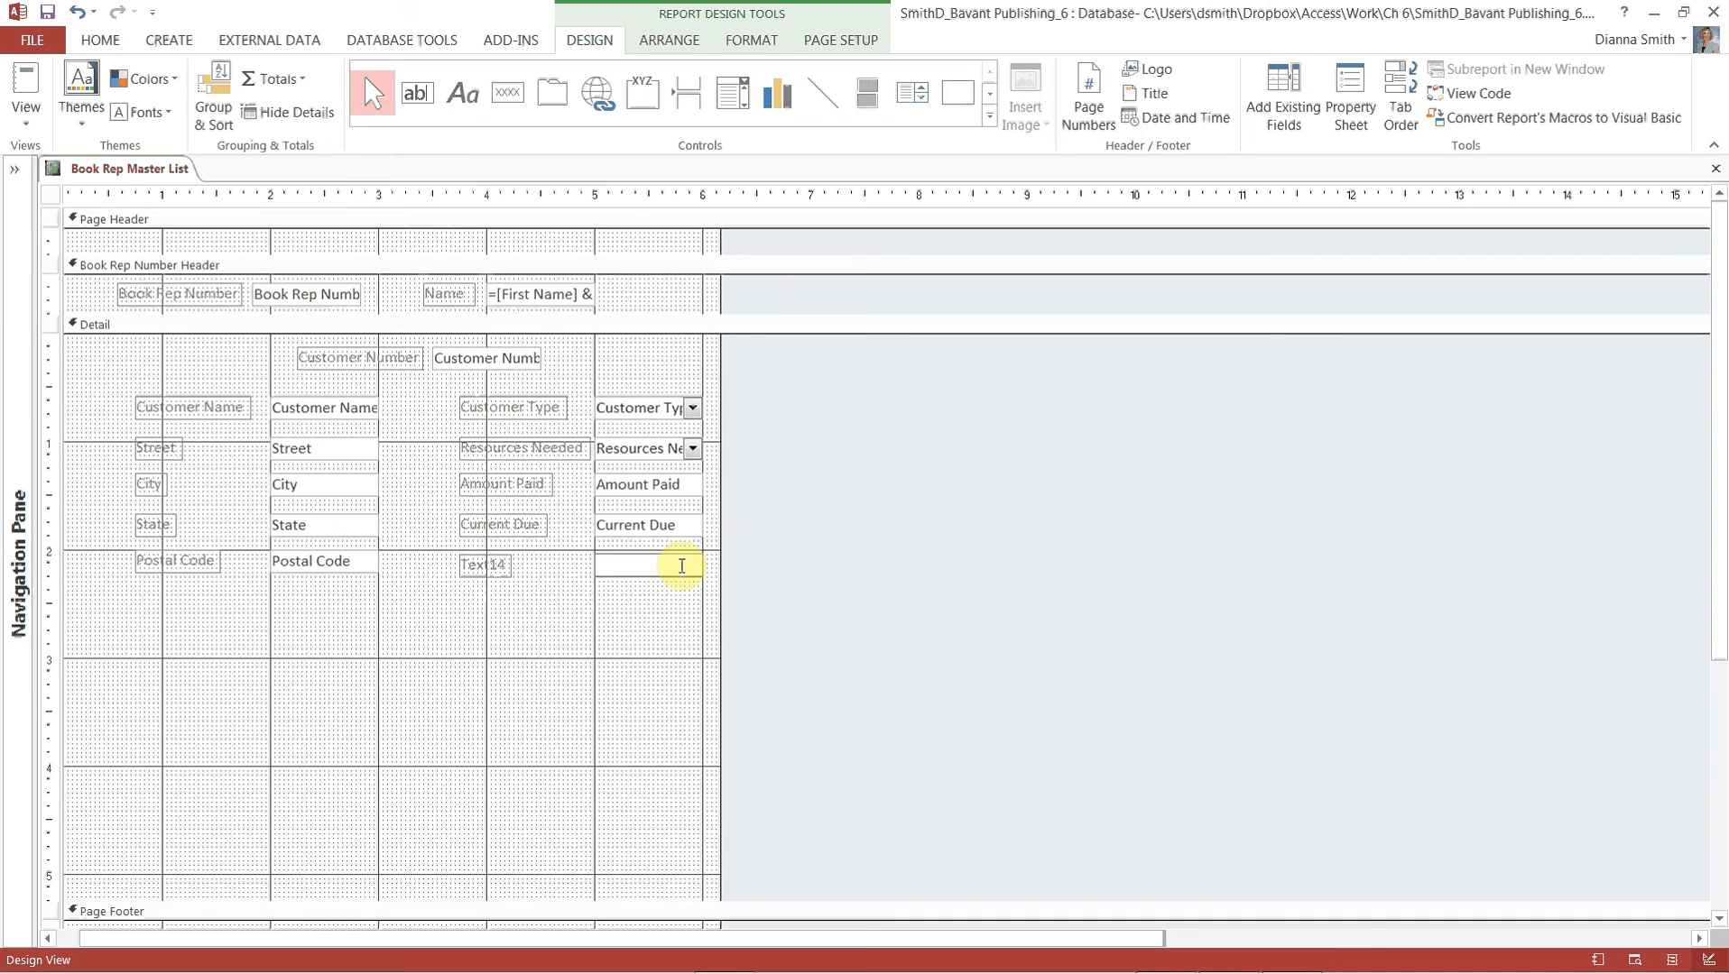
type("=")
type("[")
type("Amount Pa")
type("id")
type("]")
type("+")
type("[")
type("Current")
type(" Due")
type("]")
Change the label of the calculated text box in the Detail section to Total Amount.
left_click(494, 569)
double_click(506, 567)
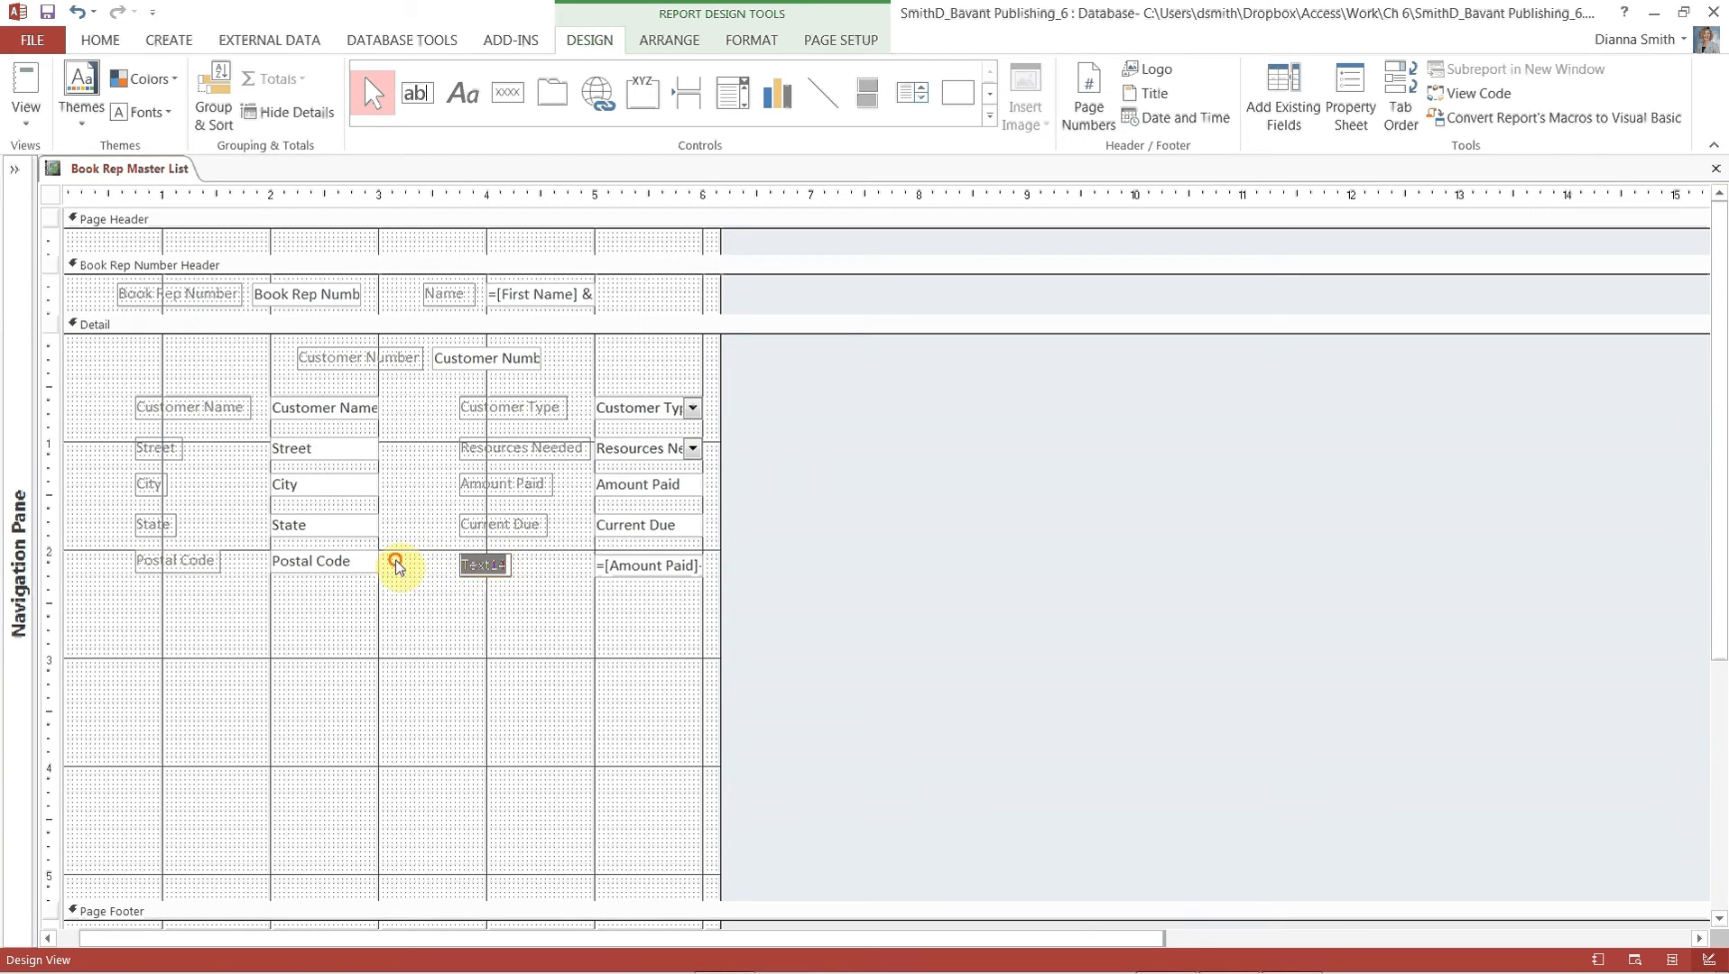
type("Total Amount")
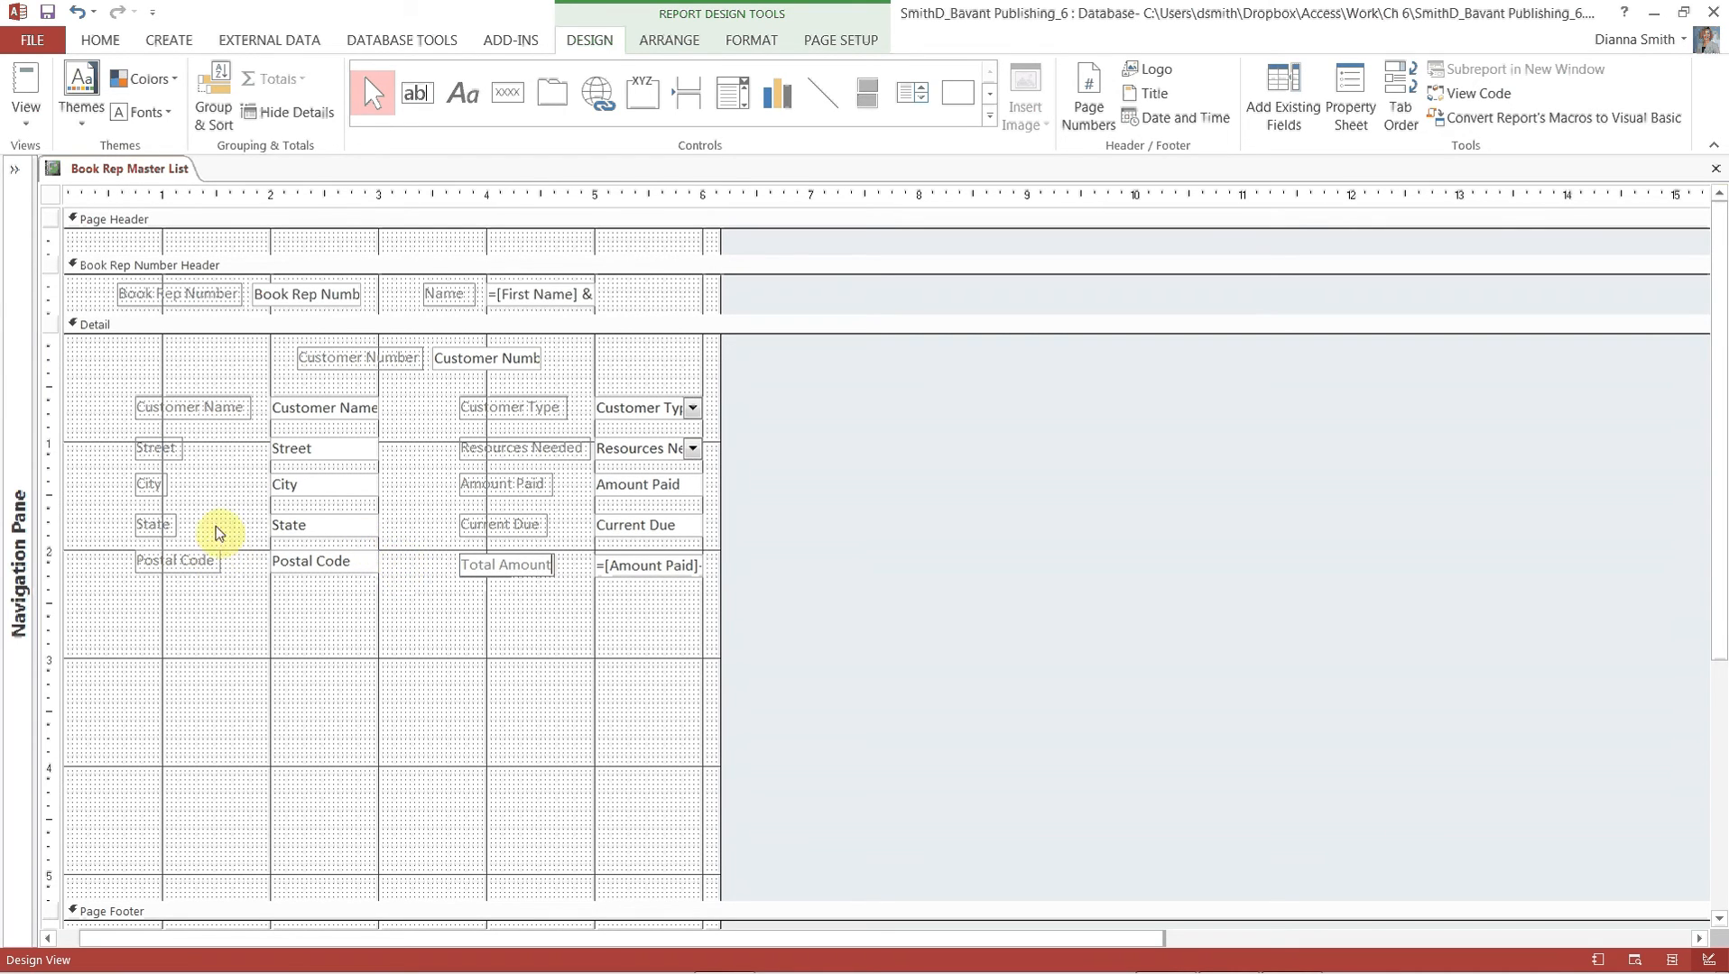
Display the report in Report View and check the book rep names and total amounts across the records.
left_click(26, 88)
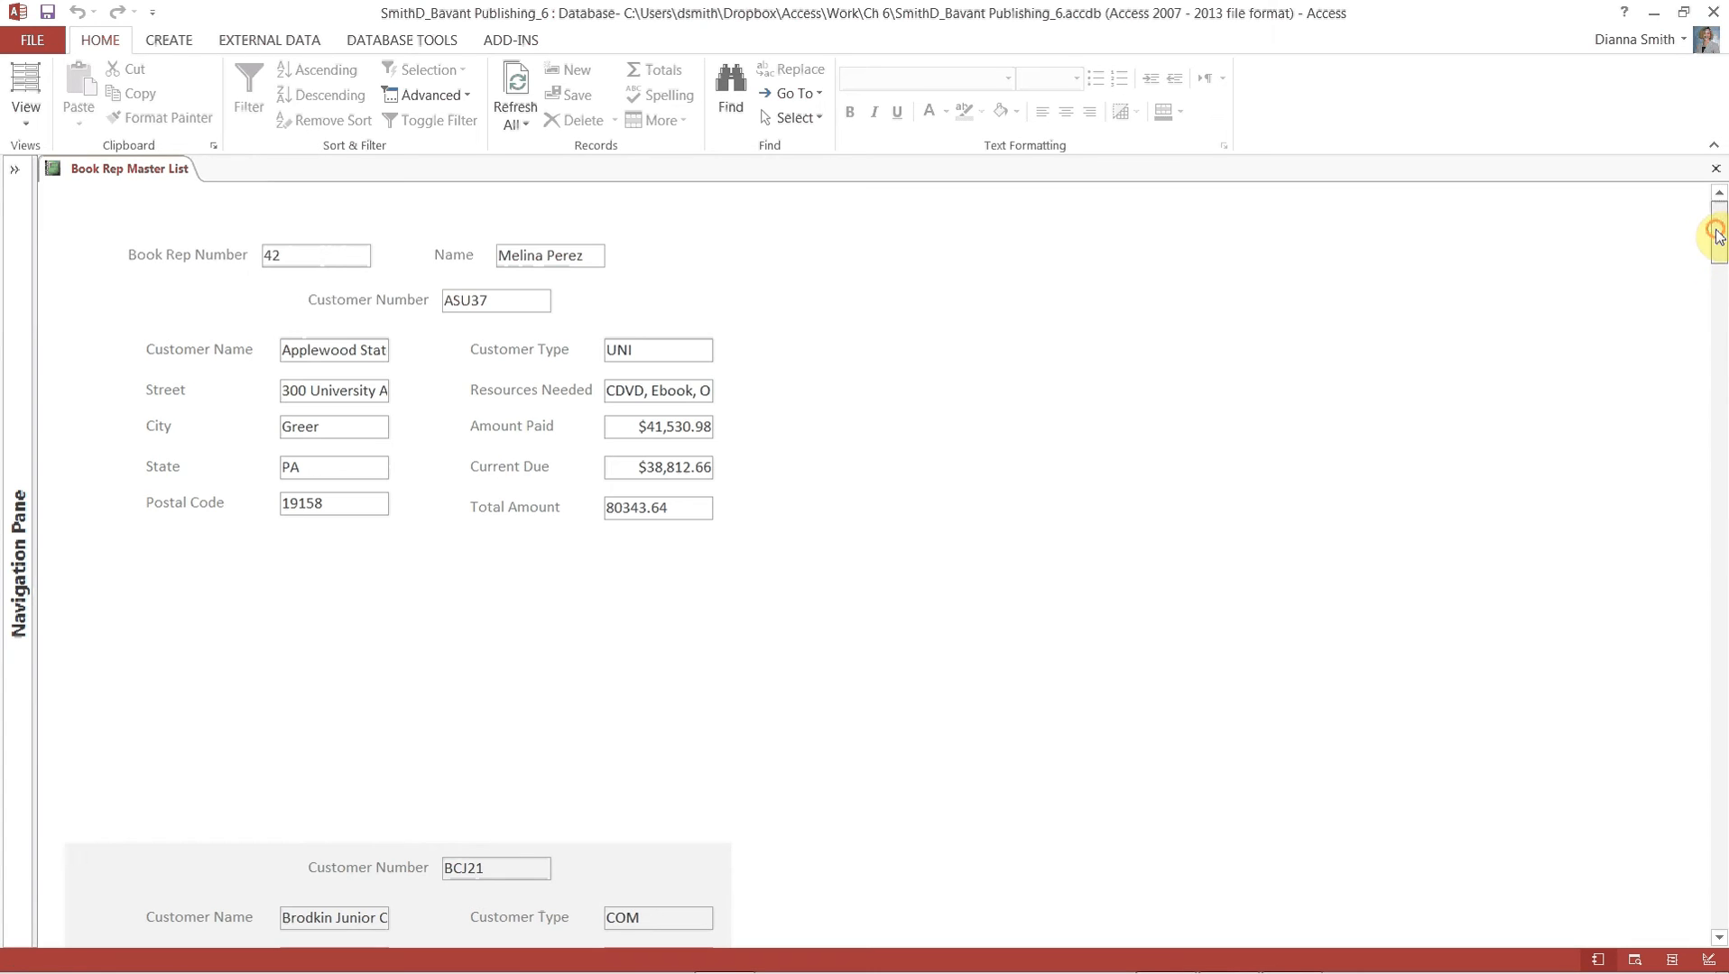
left_click_drag(1717, 237, 1714, 369)
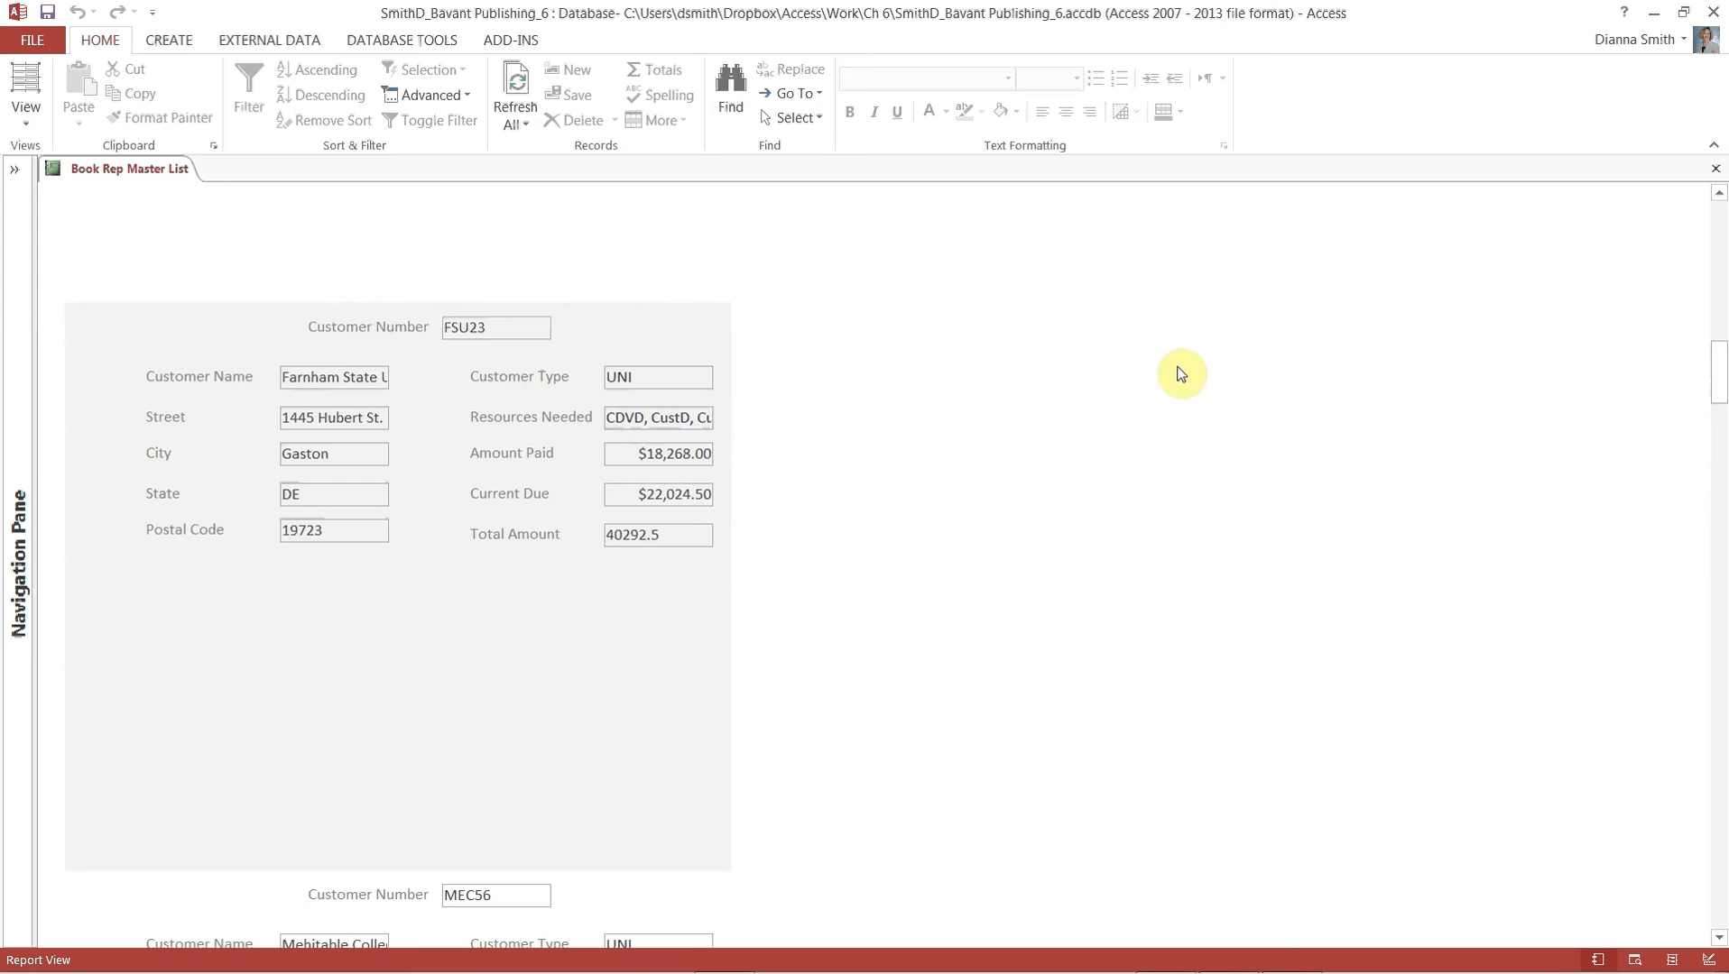
left_click_drag(1719, 391, 1719, 704)
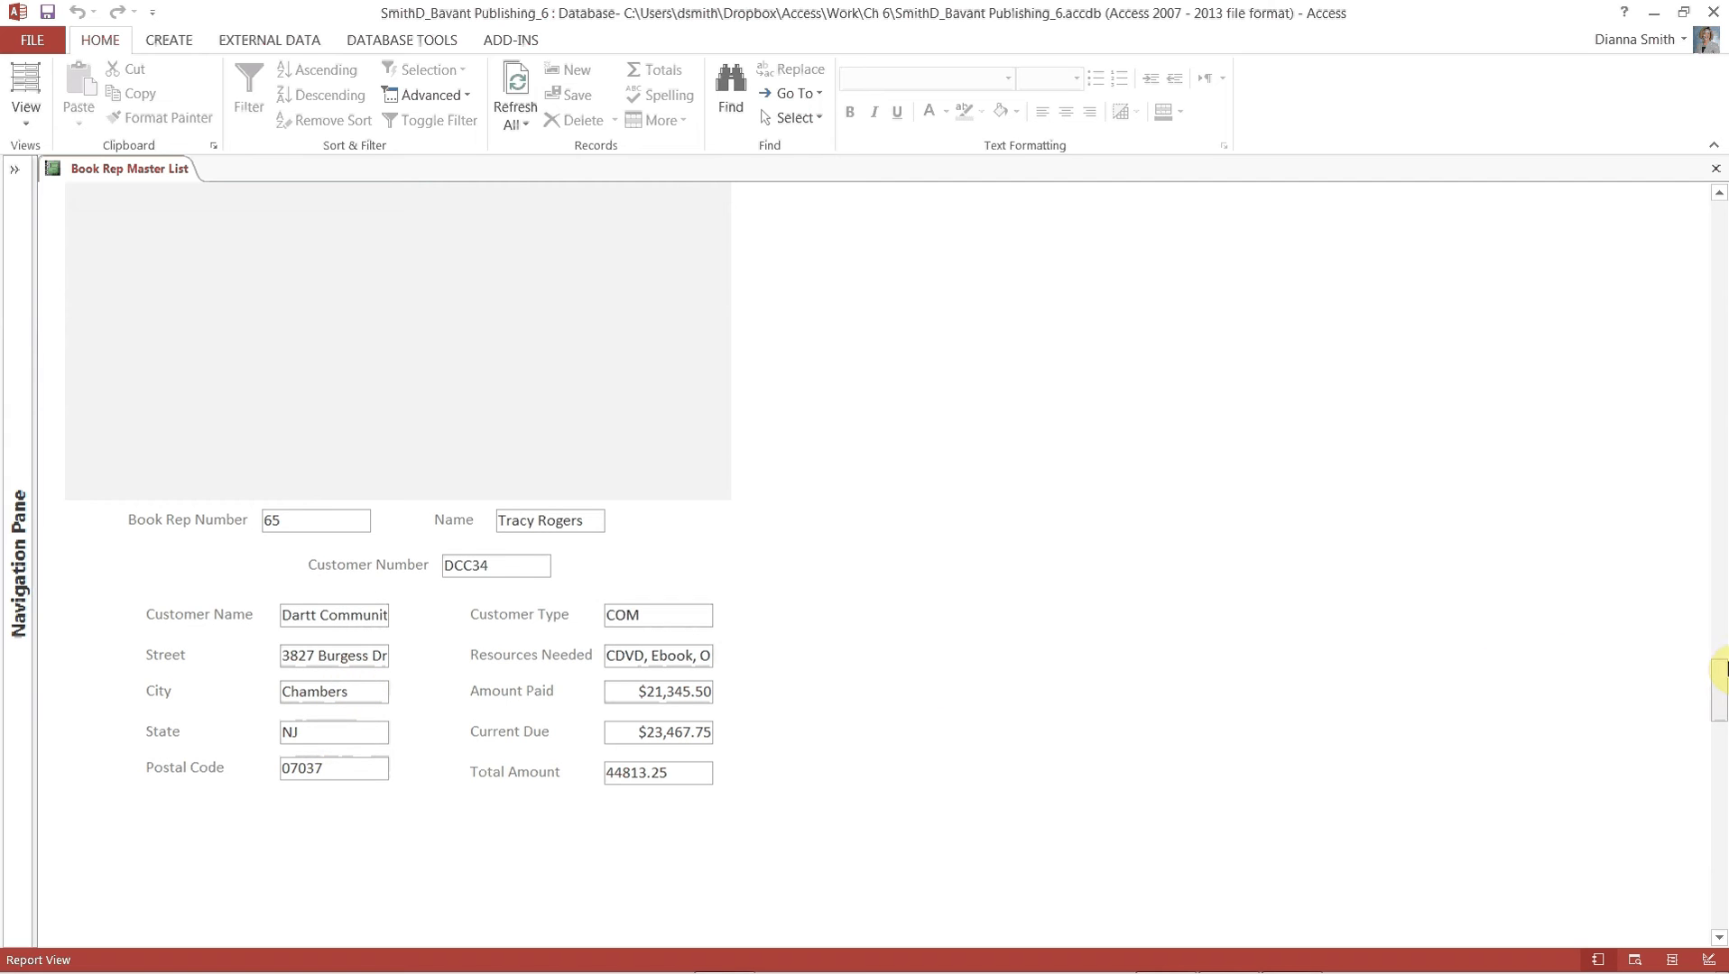
left_click_drag(1719, 683, 1710, 172)
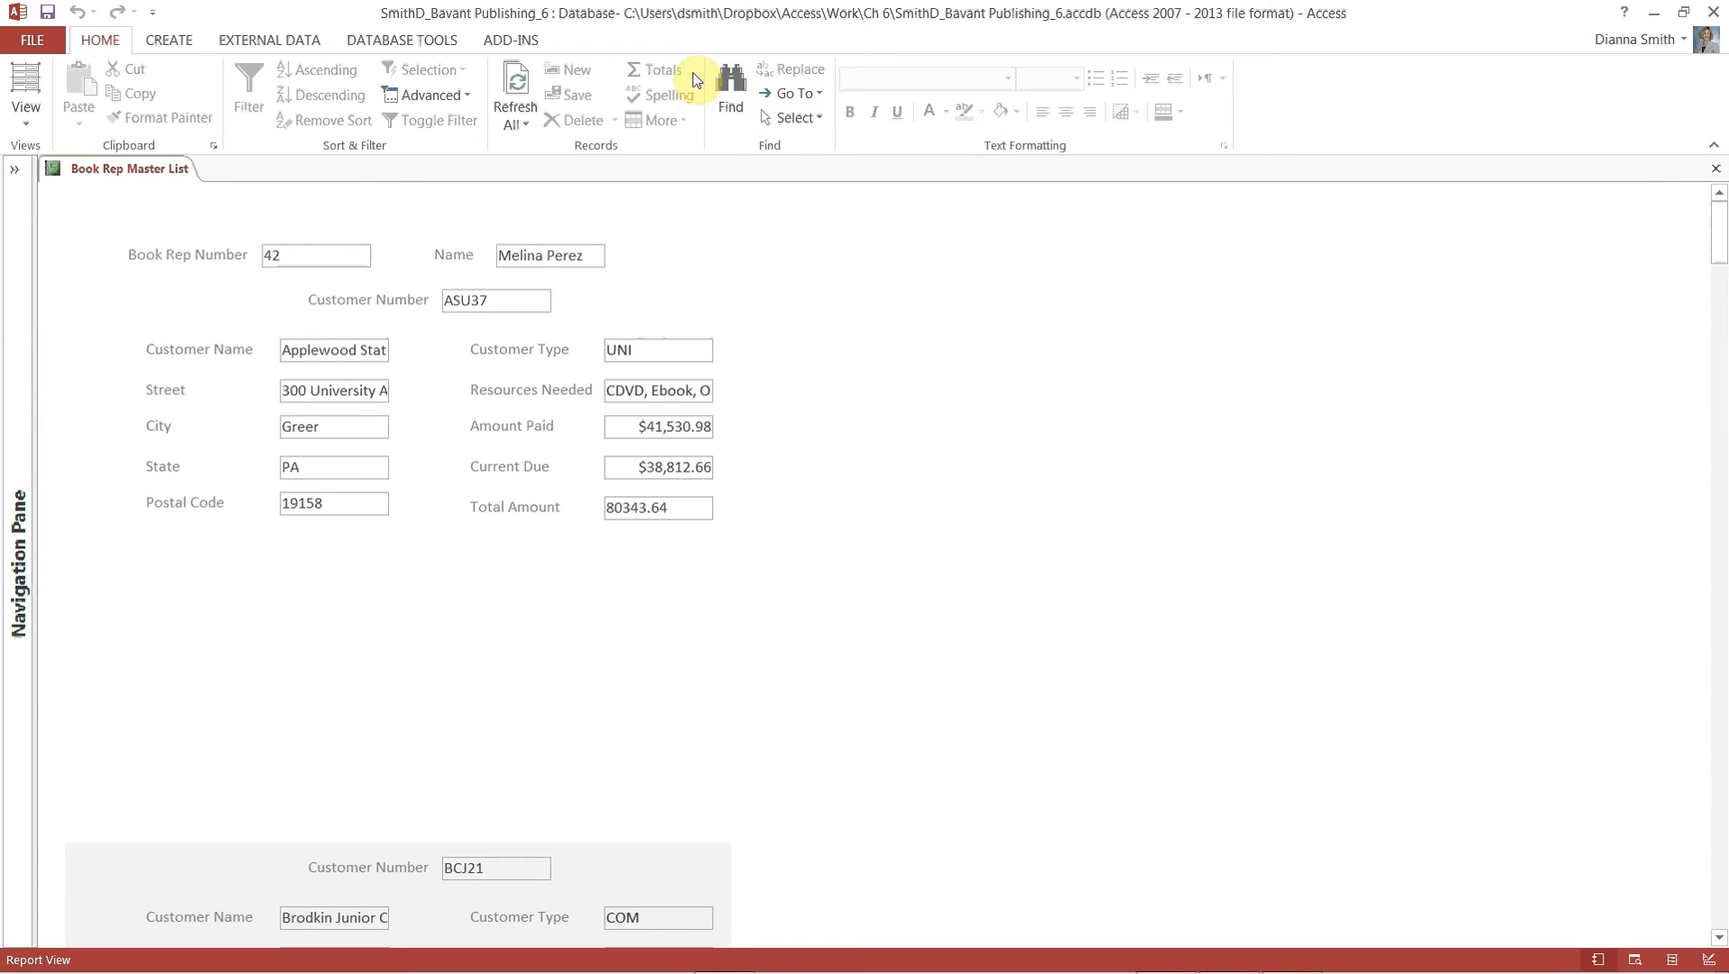
Examine the report in Print Preview with twelve pages at once and with one page, and close the preview.
left_click(28, 41)
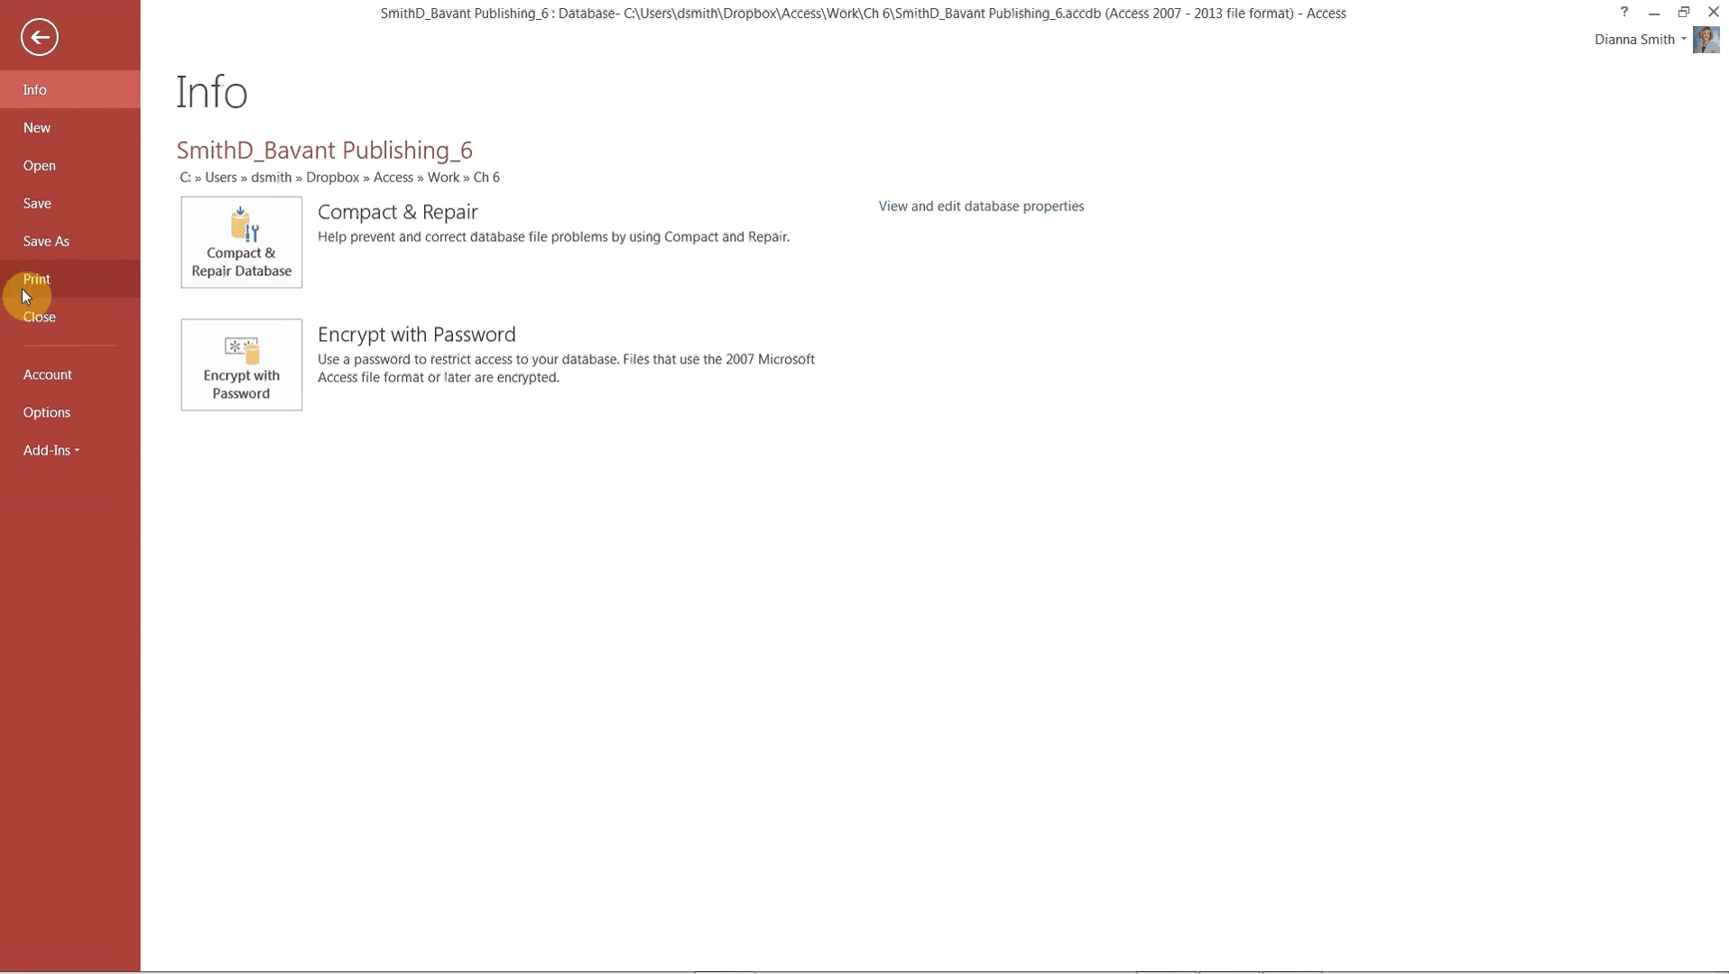
left_click(22, 287)
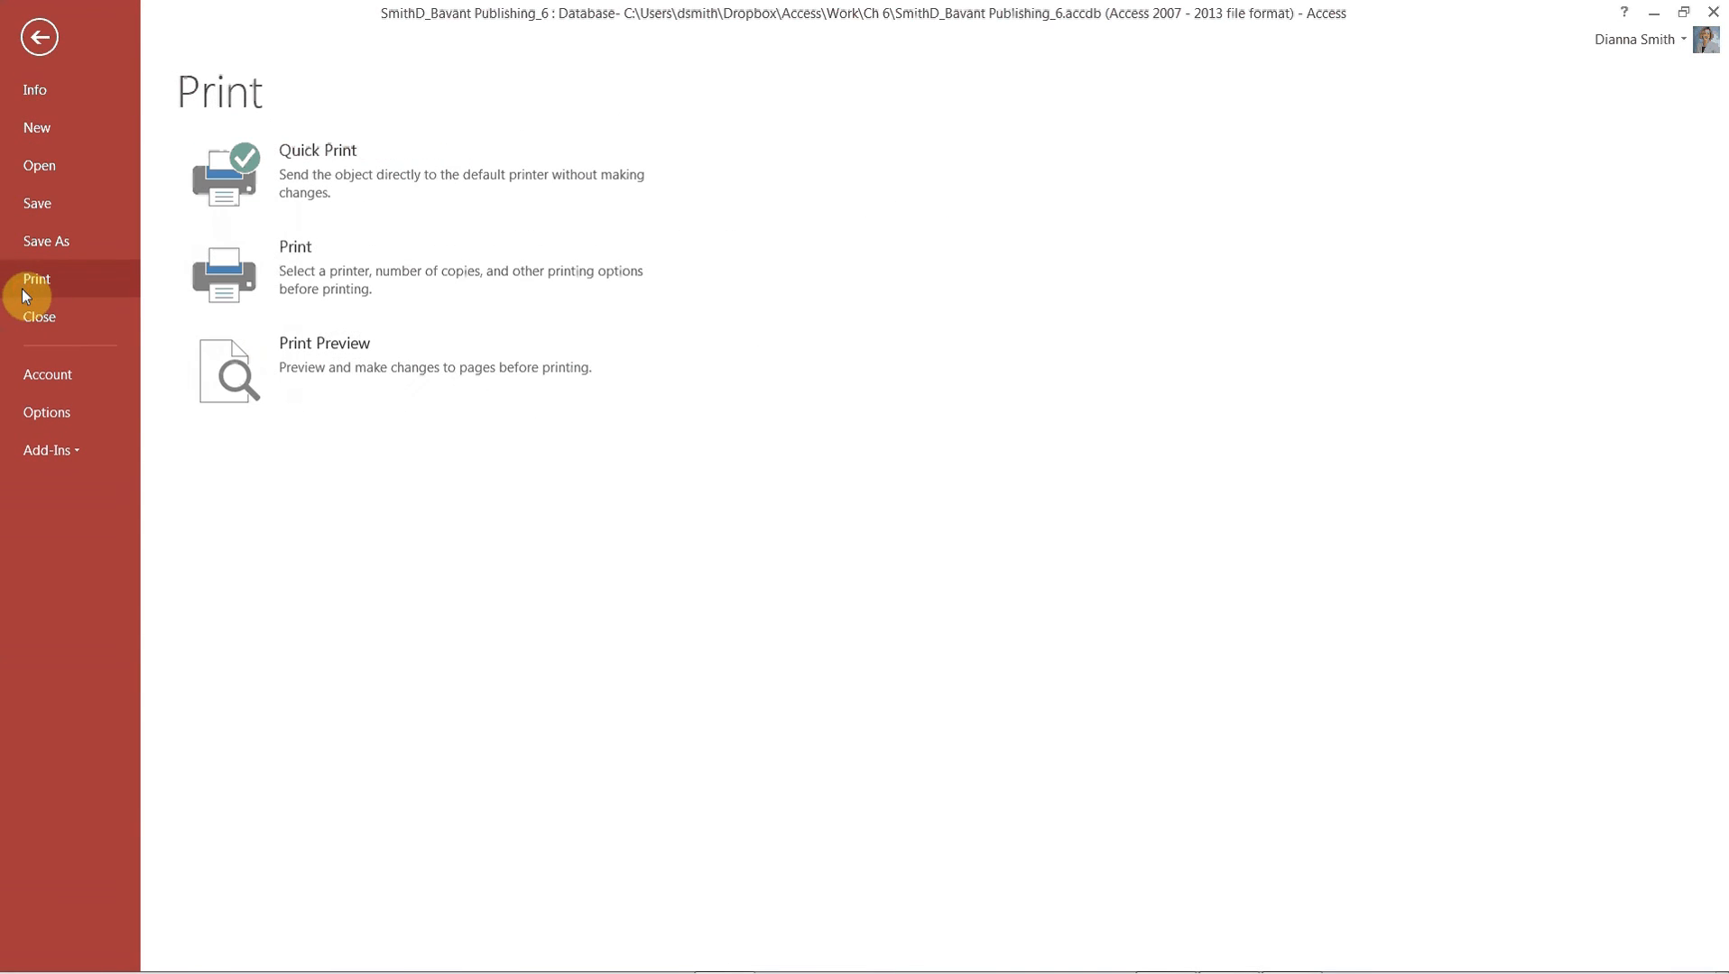
left_click(242, 380)
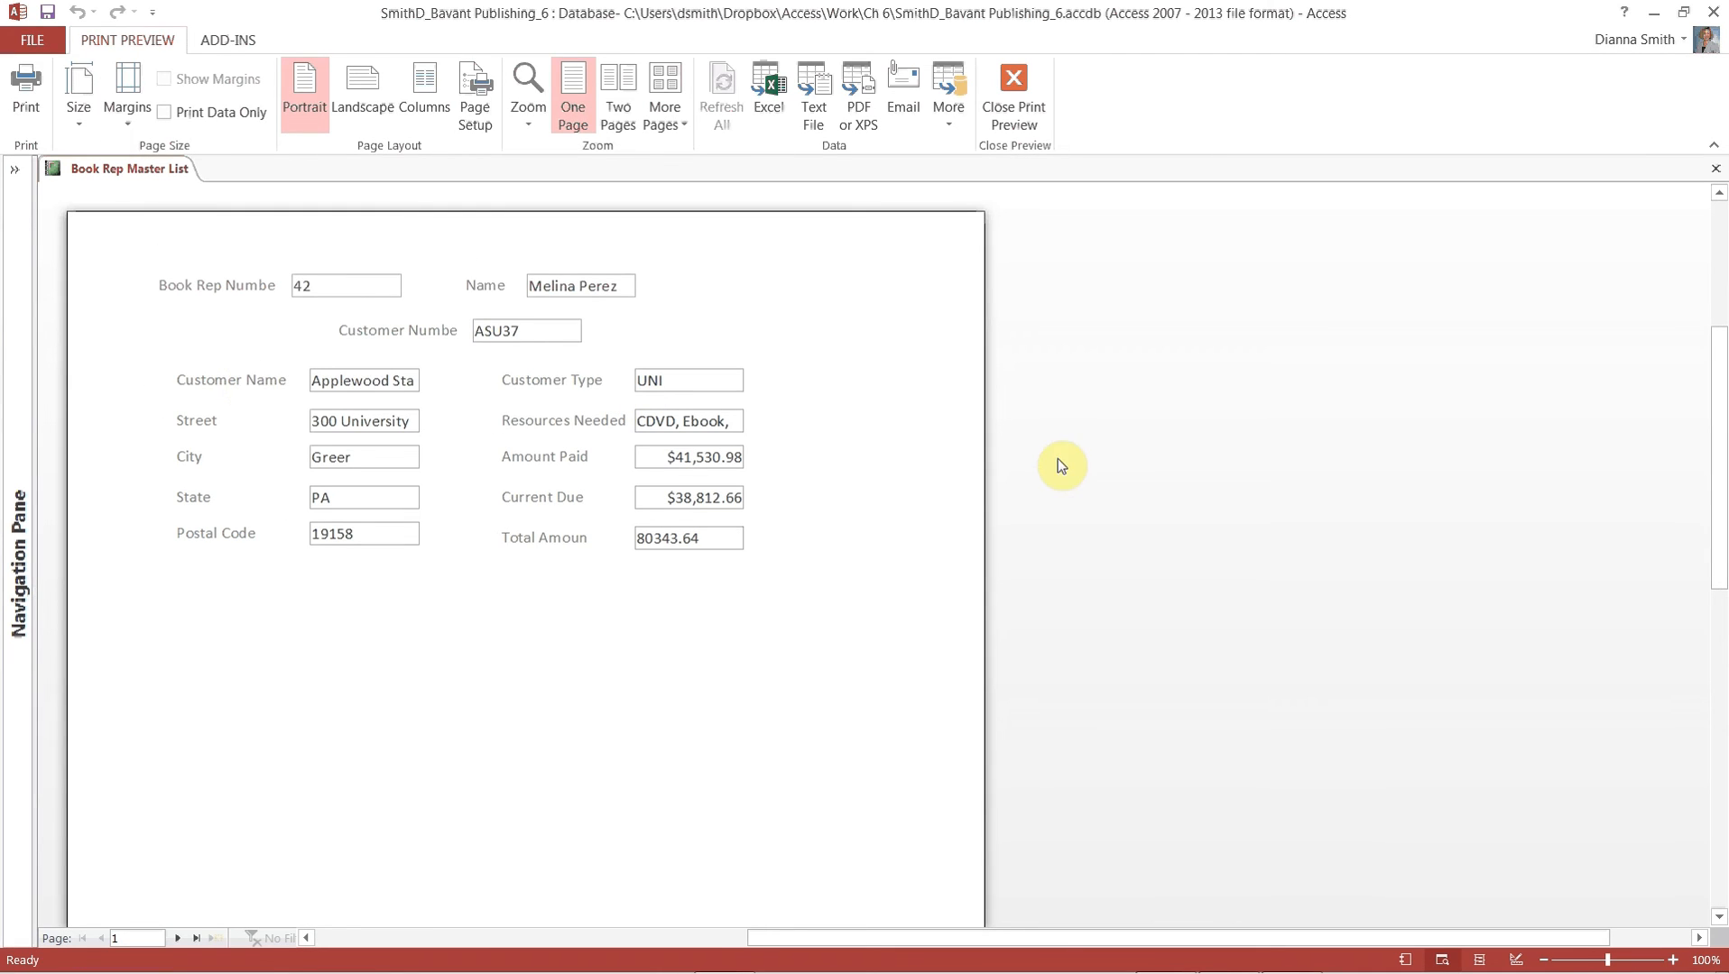
mouse_move(1721, 368)
left_mouse_down()
mouse_move(1721, 686)
mouse_move(1722, 263)
mouse_move(1719, 370)
left_mouse_up()
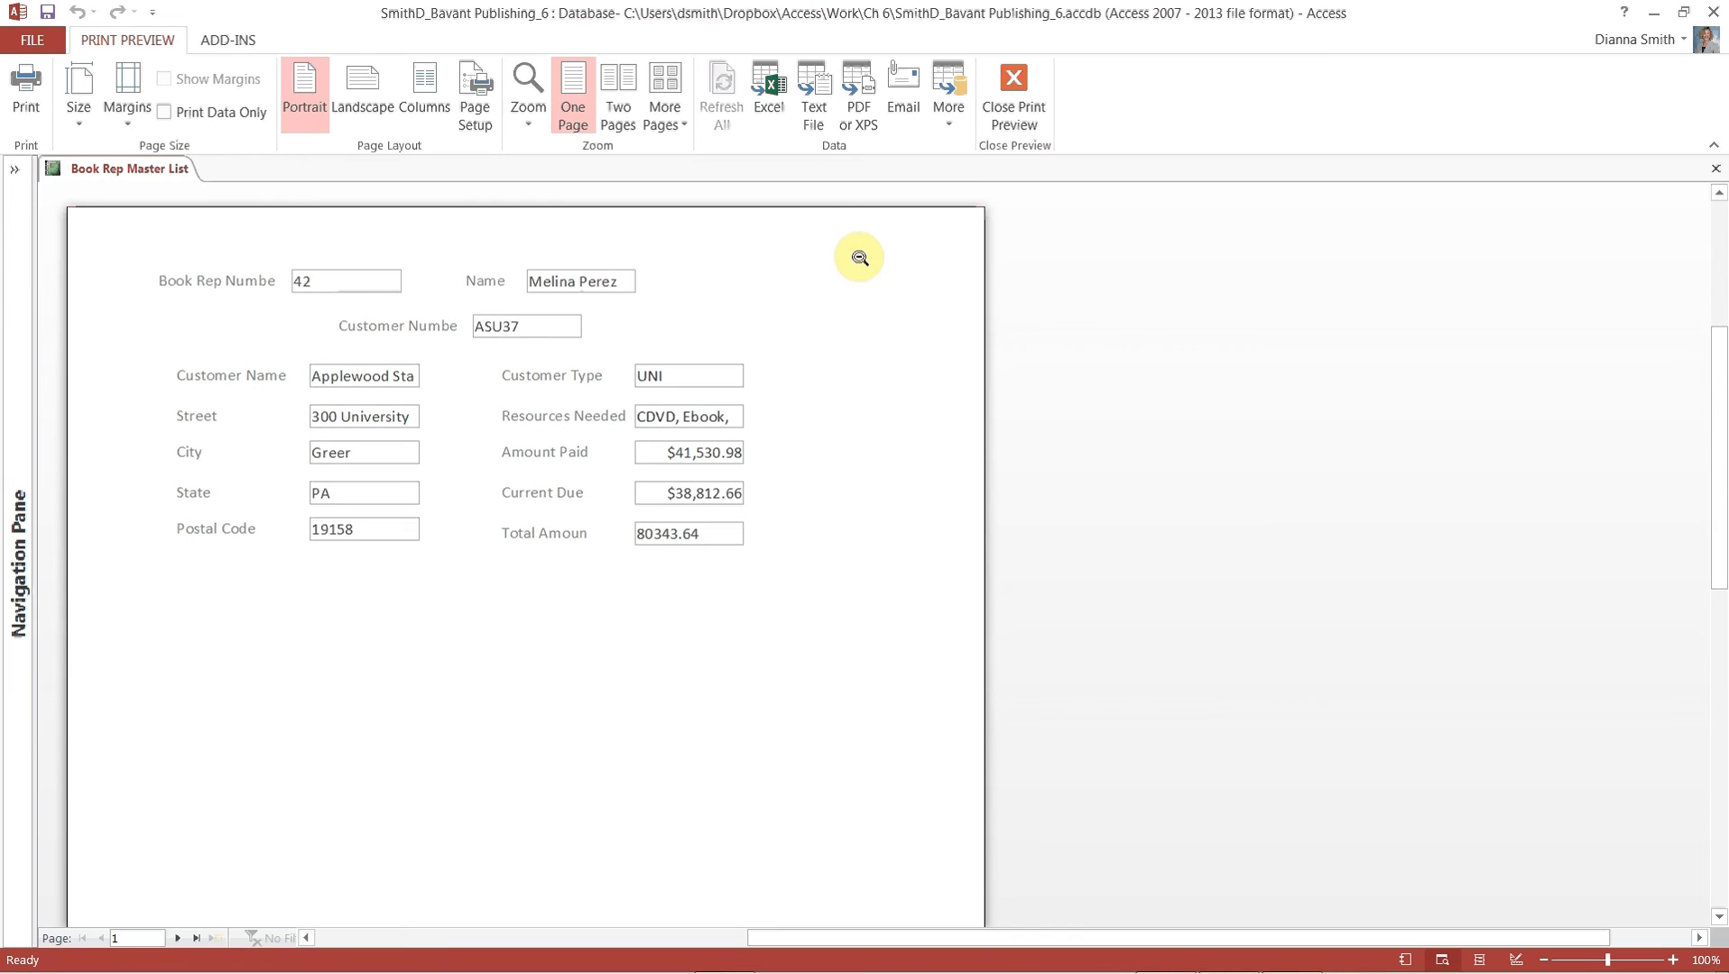
left_click(669, 93)
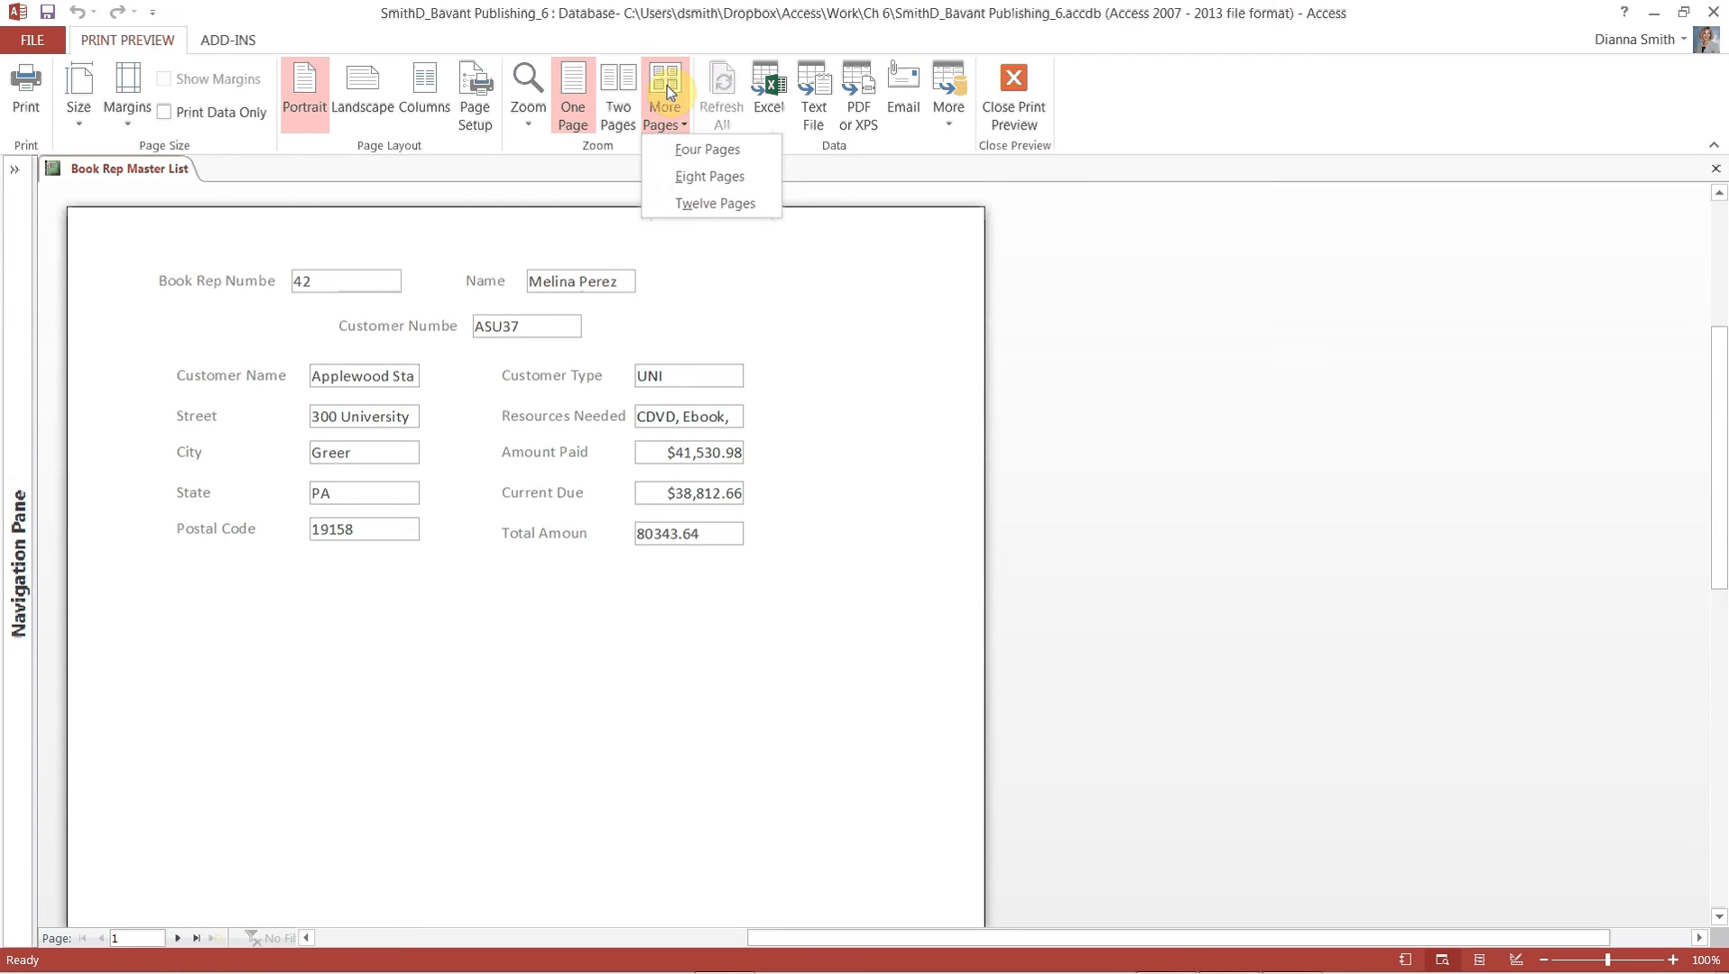
left_click(686, 204)
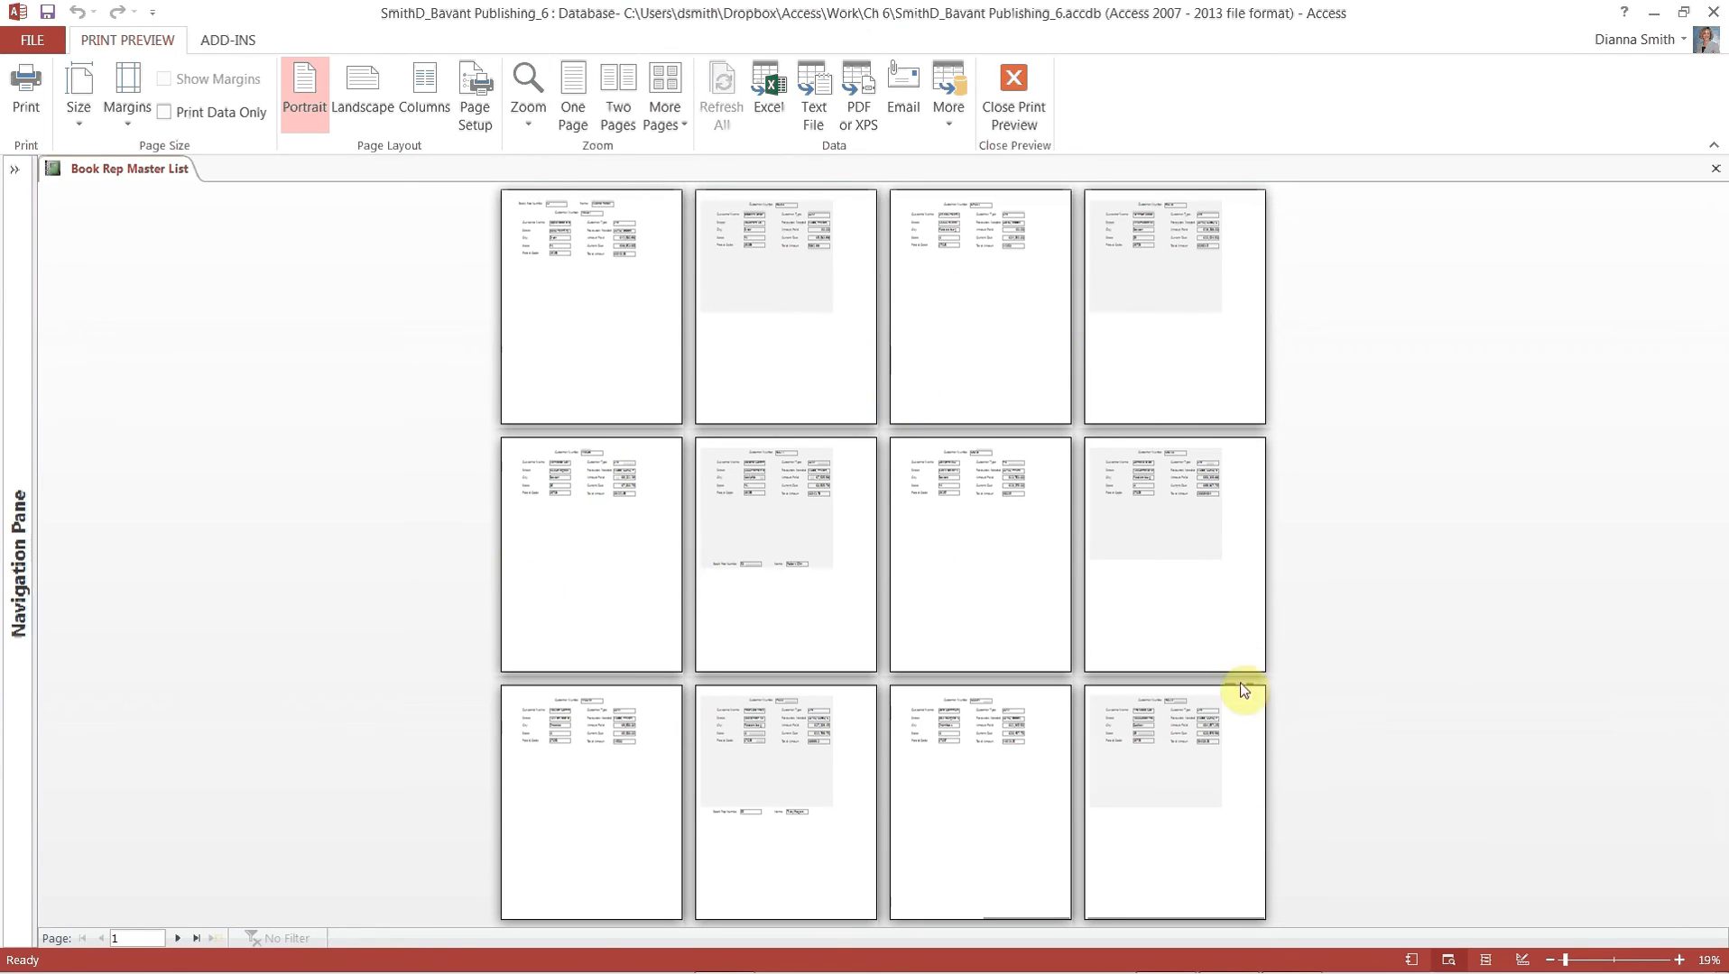
left_click(575, 108)
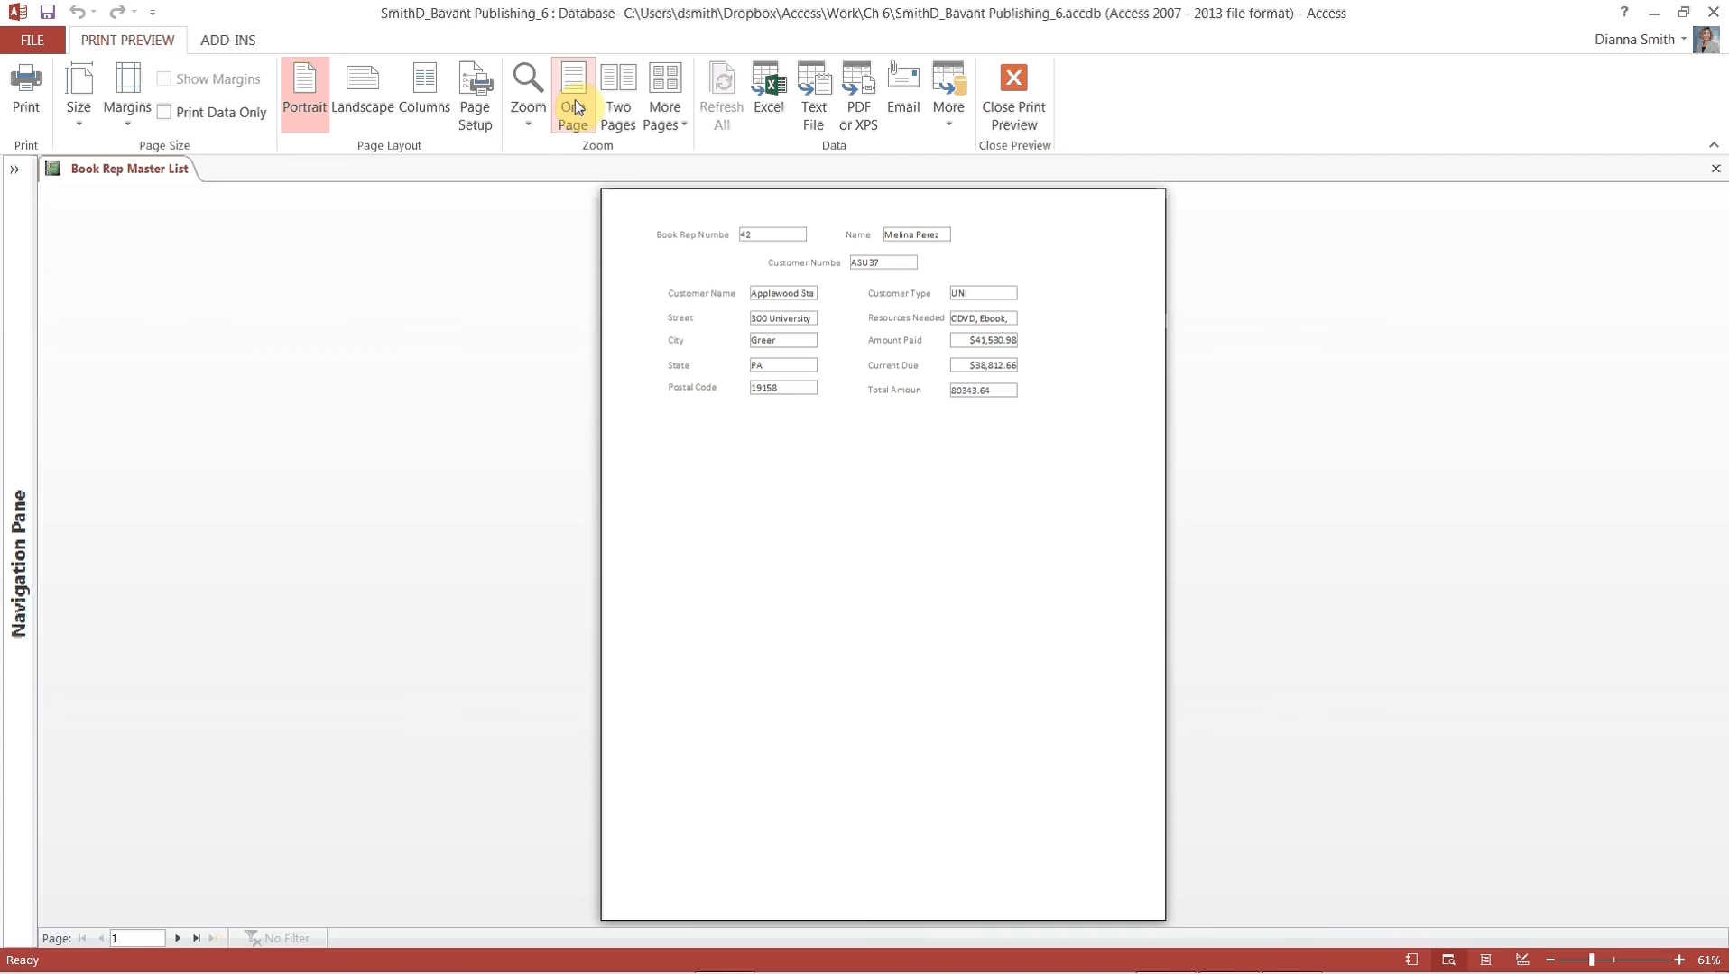
left_click(1014, 86)
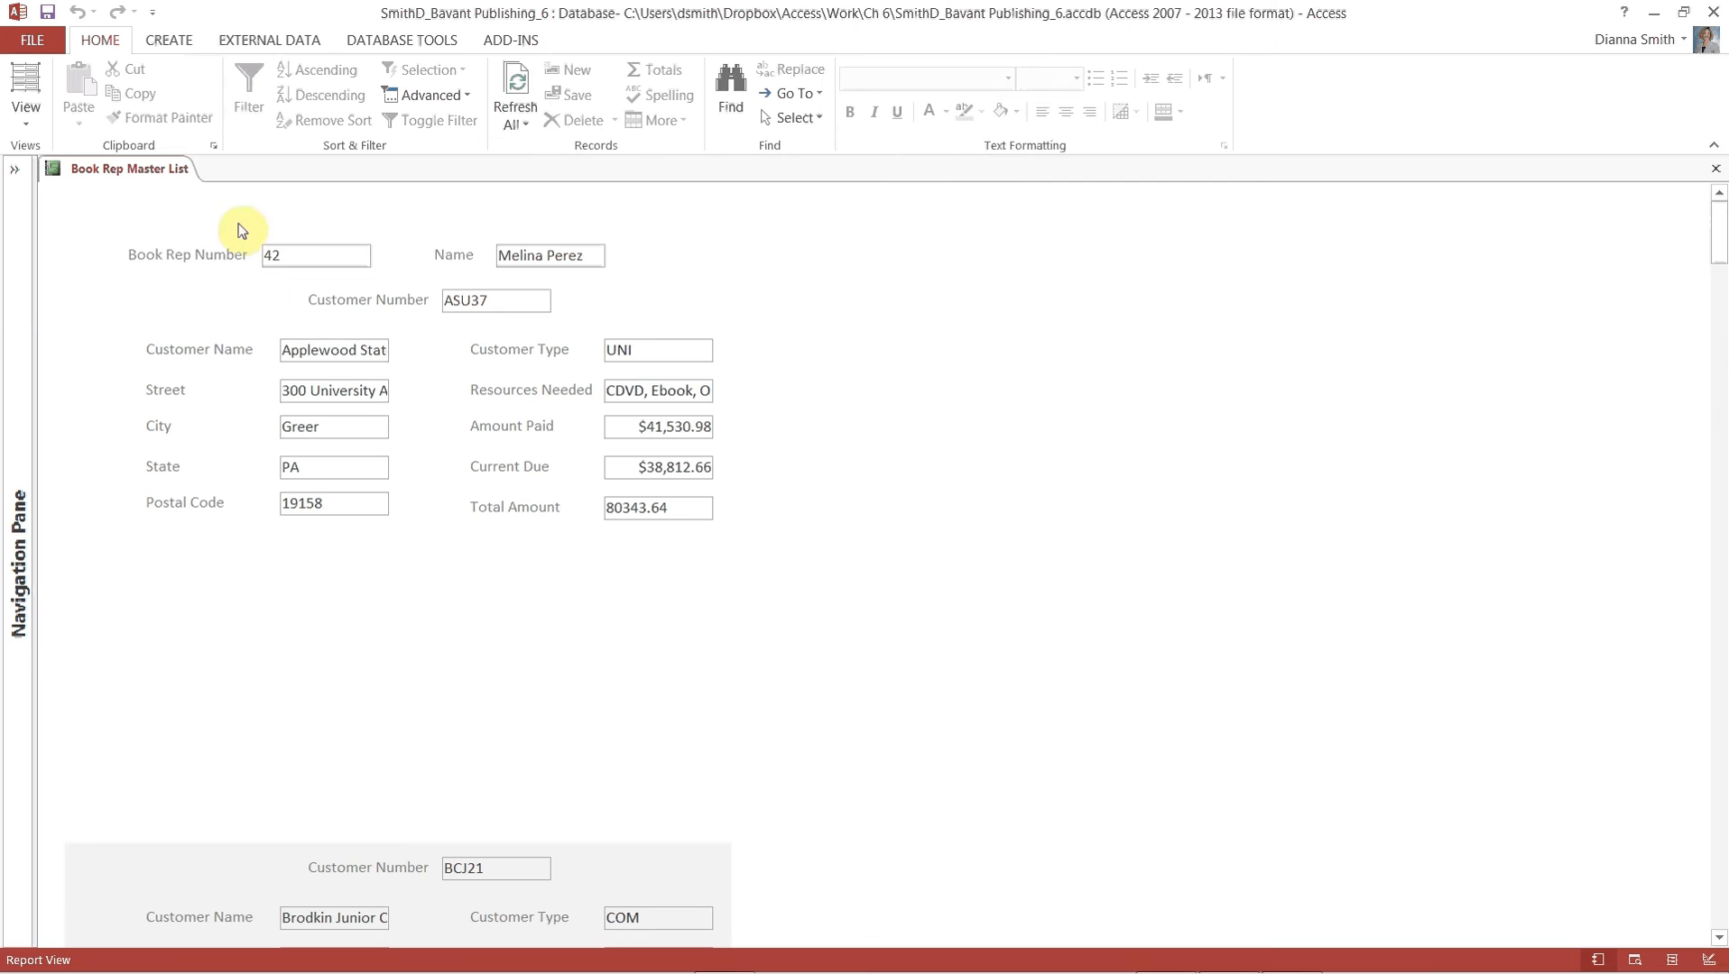
In Design View, format the Total Amount text box as Currency with 2 decimal places and close its properties.
left_click(27, 123)
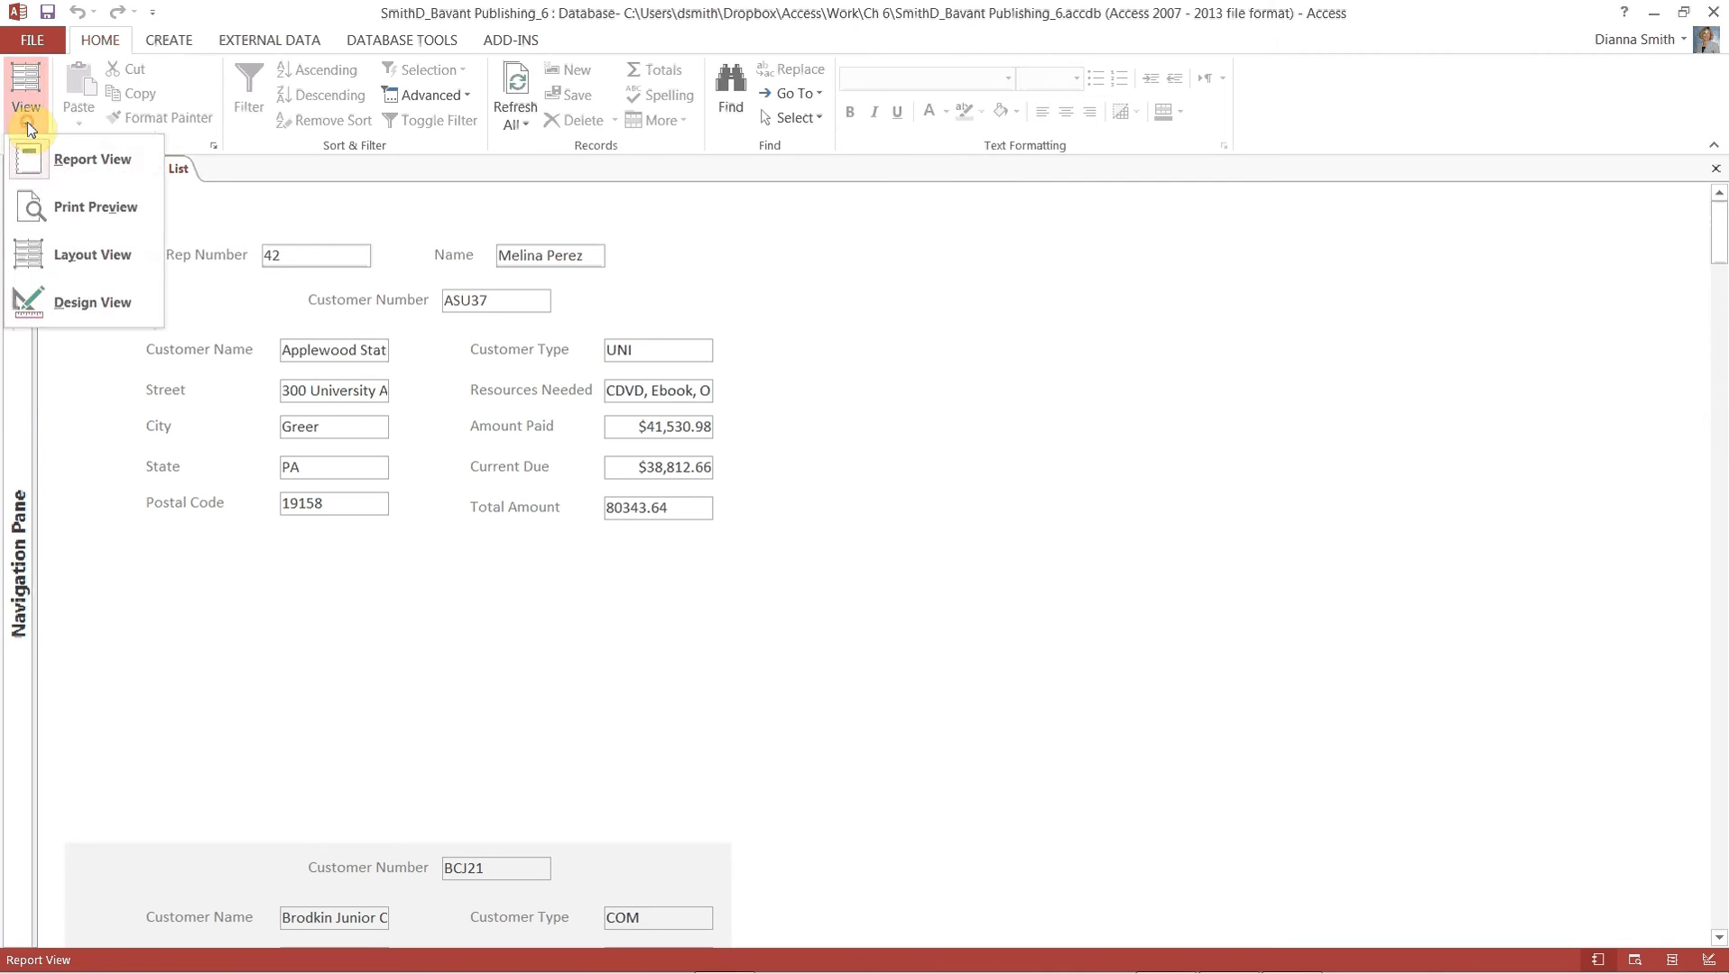
left_click(38, 311)
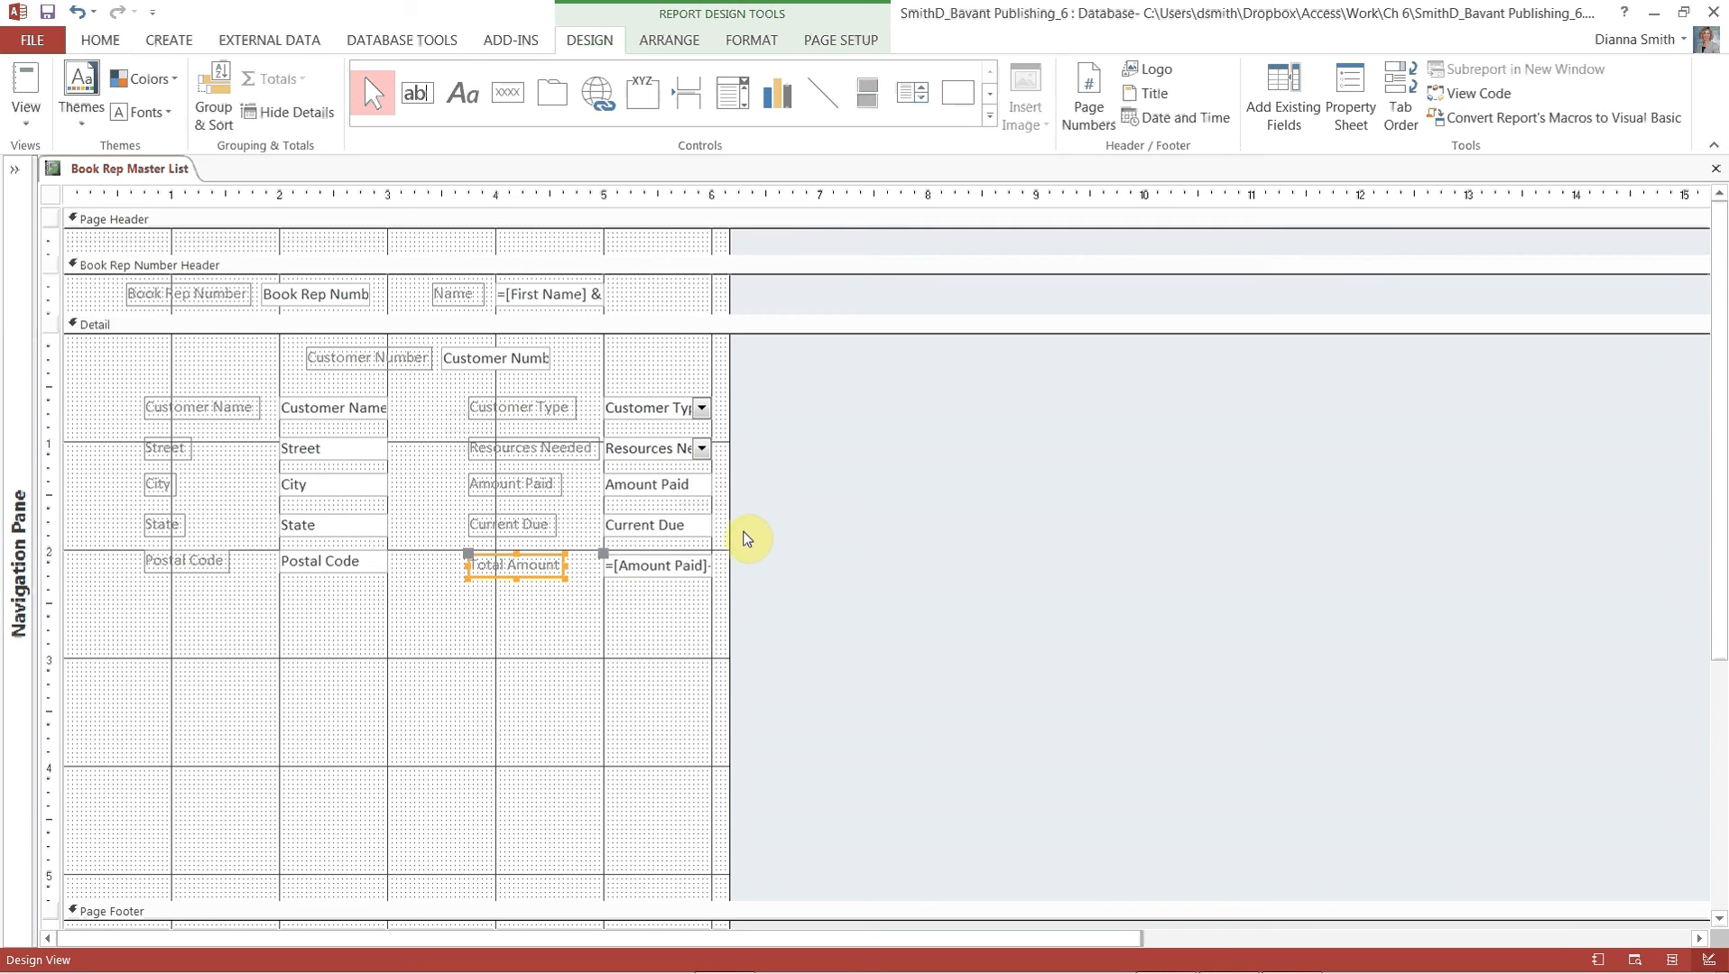
left_click(652, 565)
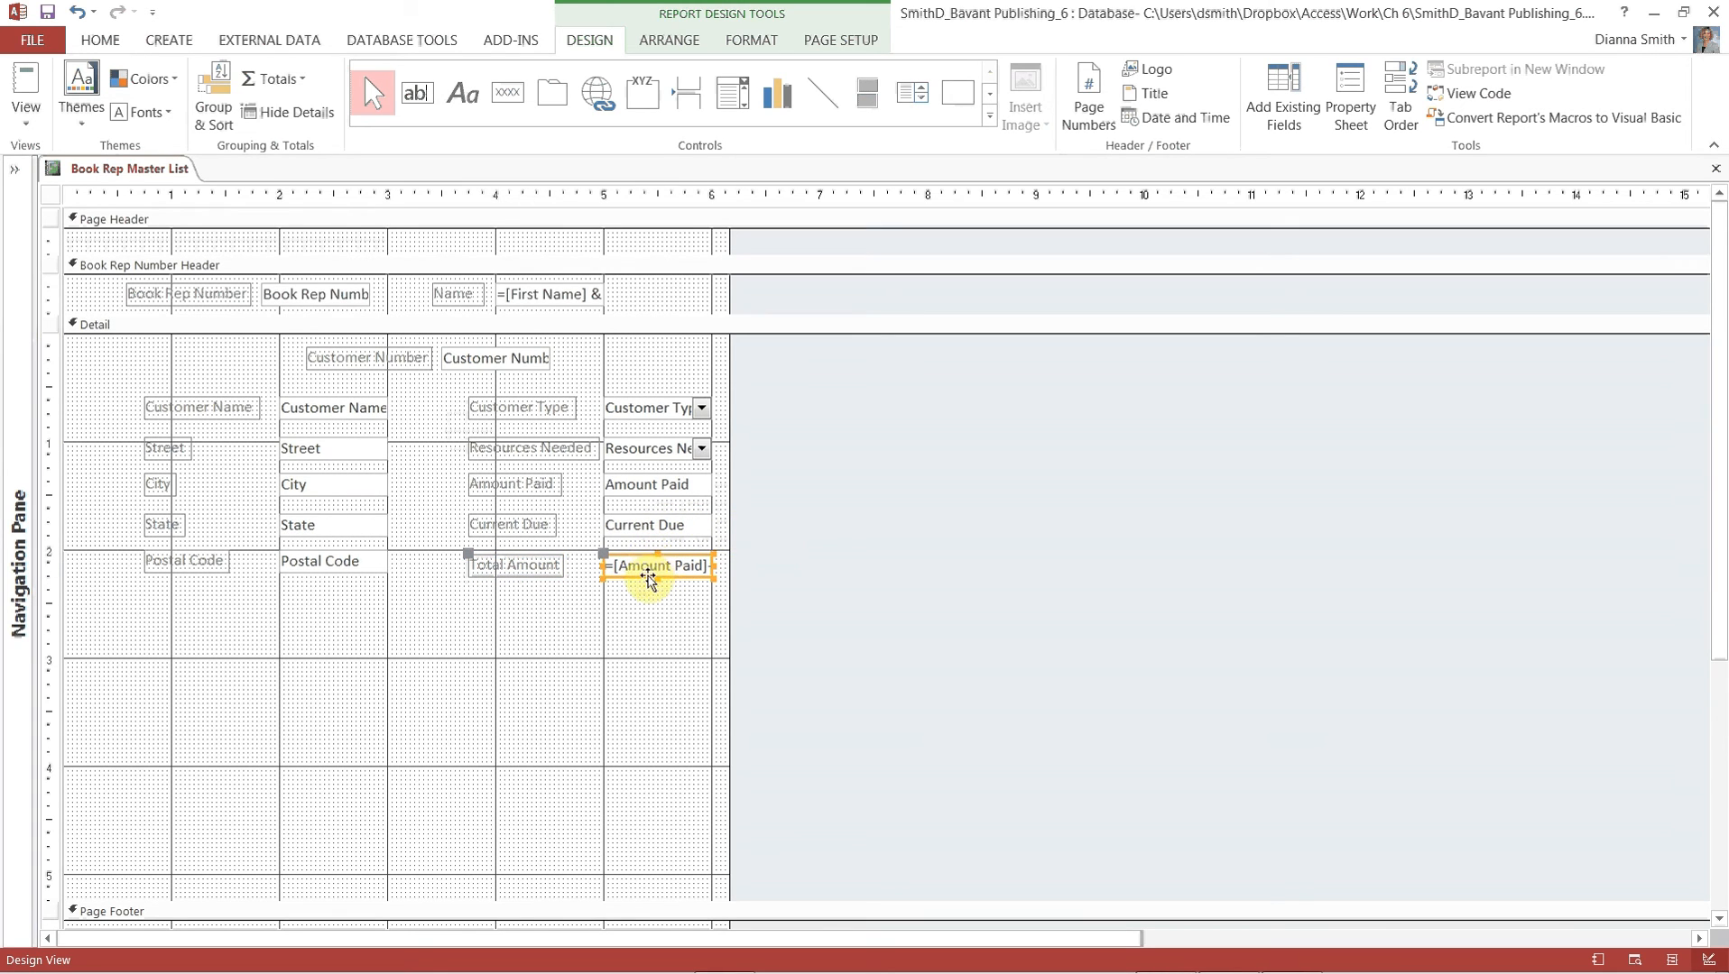
left_click(649, 574)
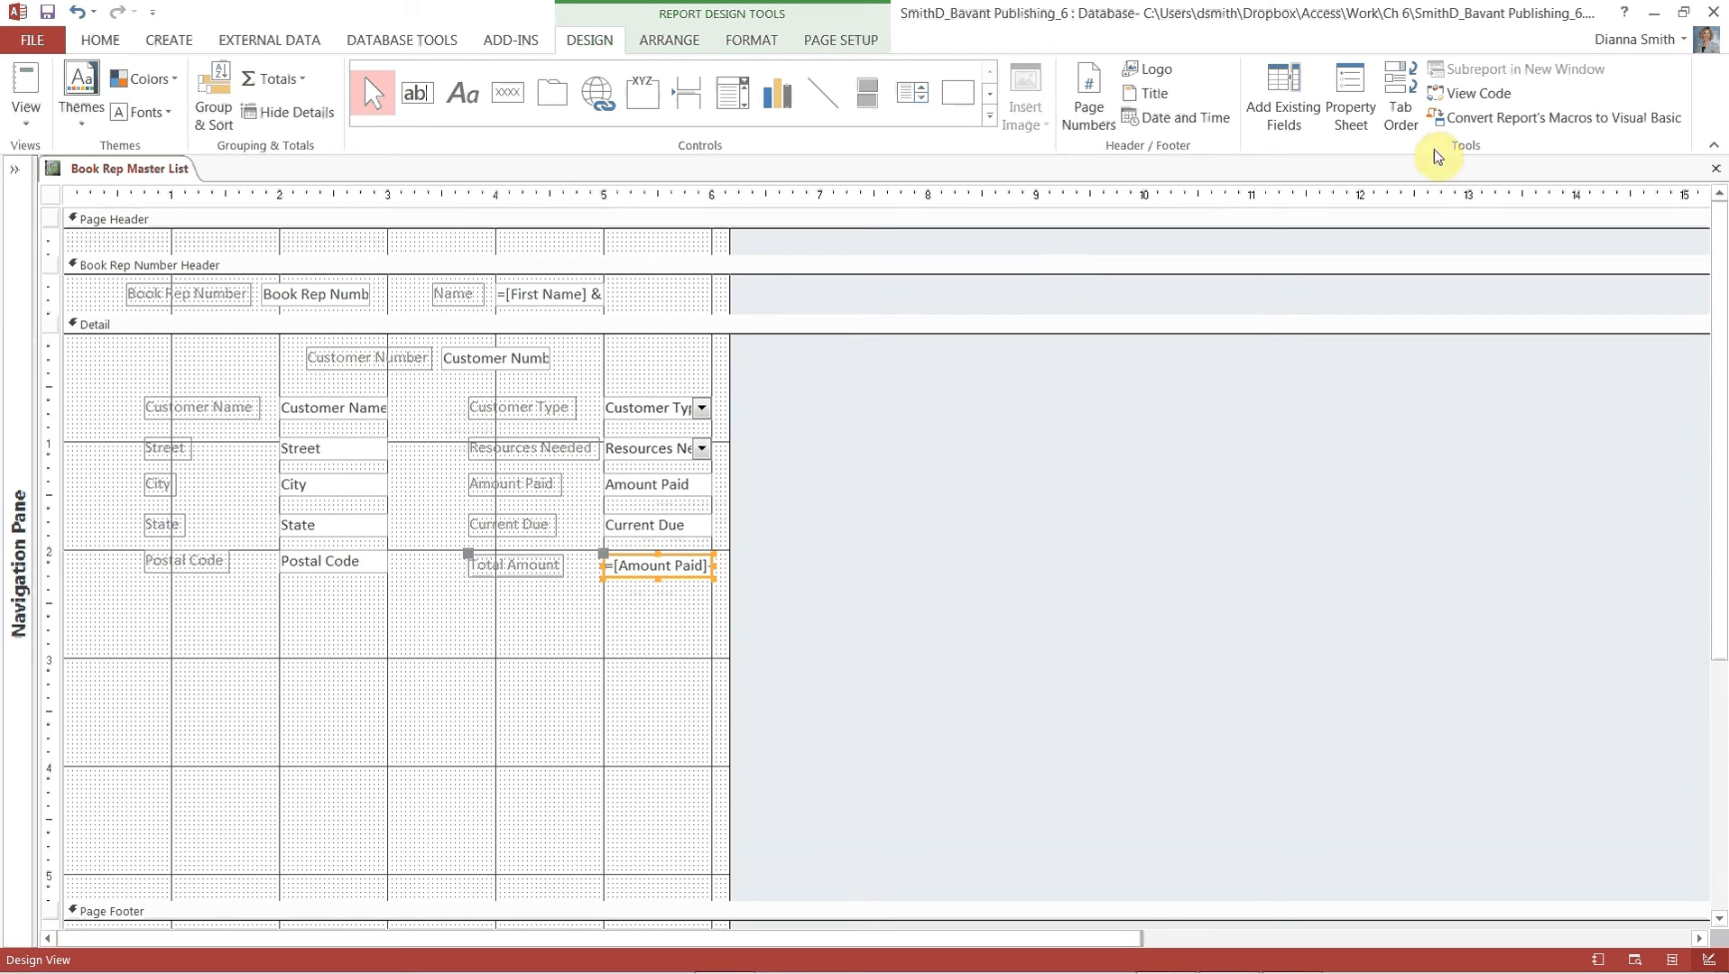
left_click(1362, 111)
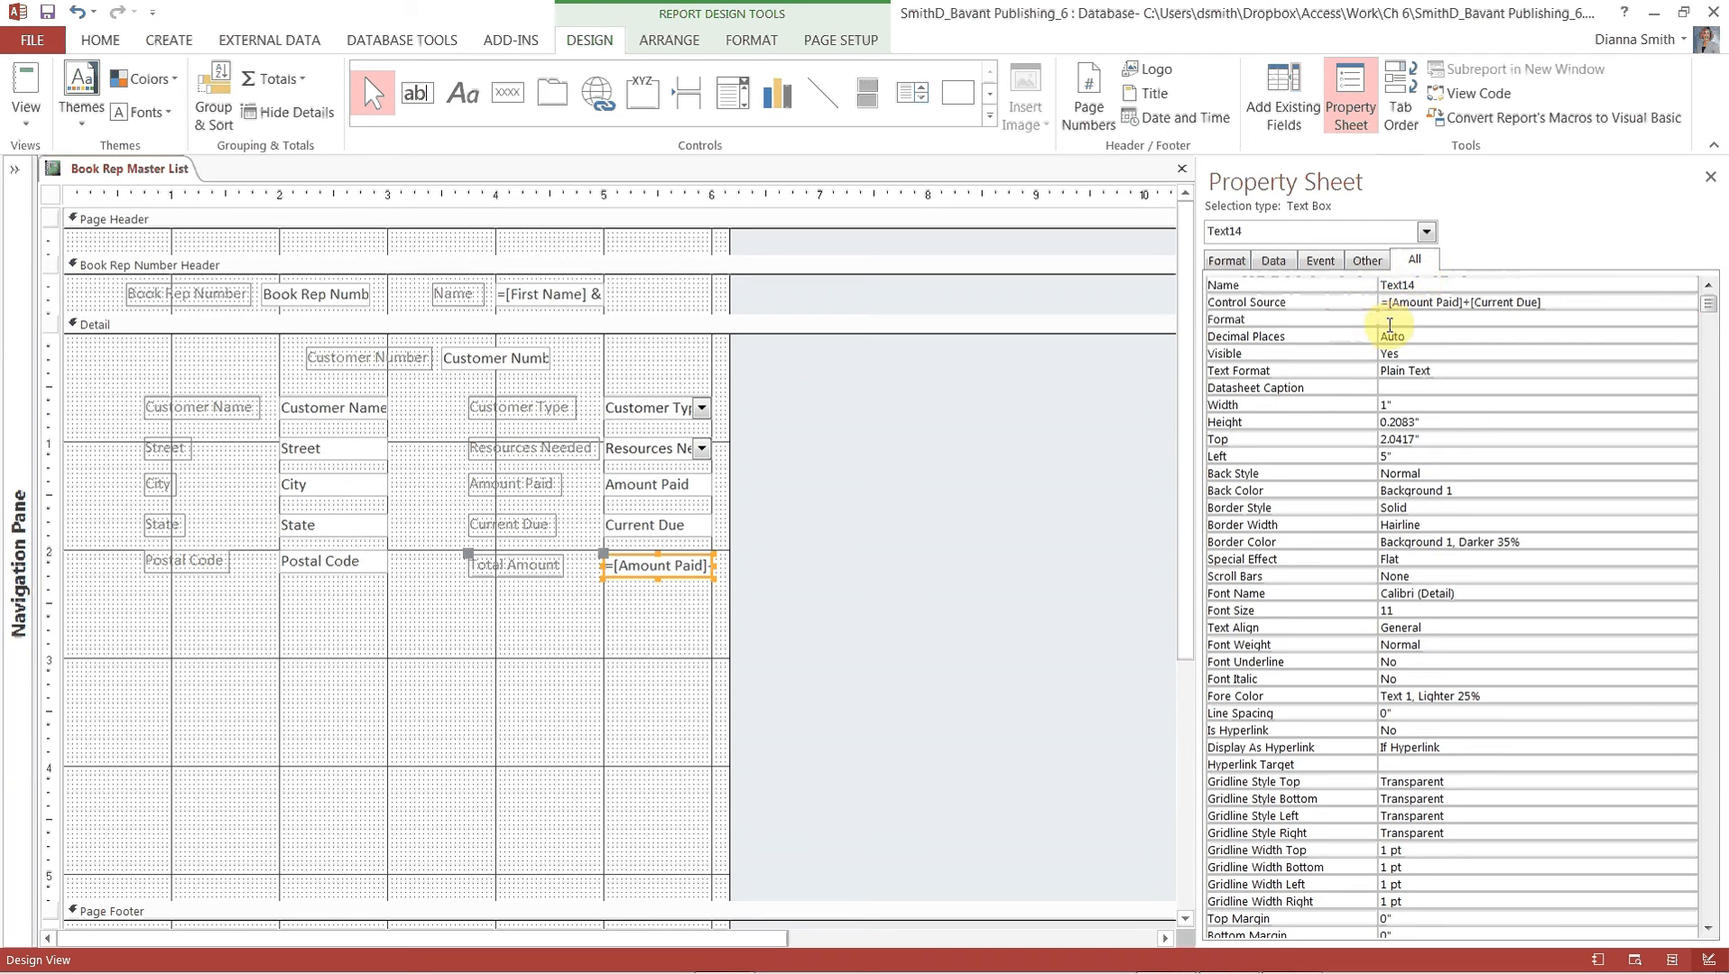
left_click(1401, 322)
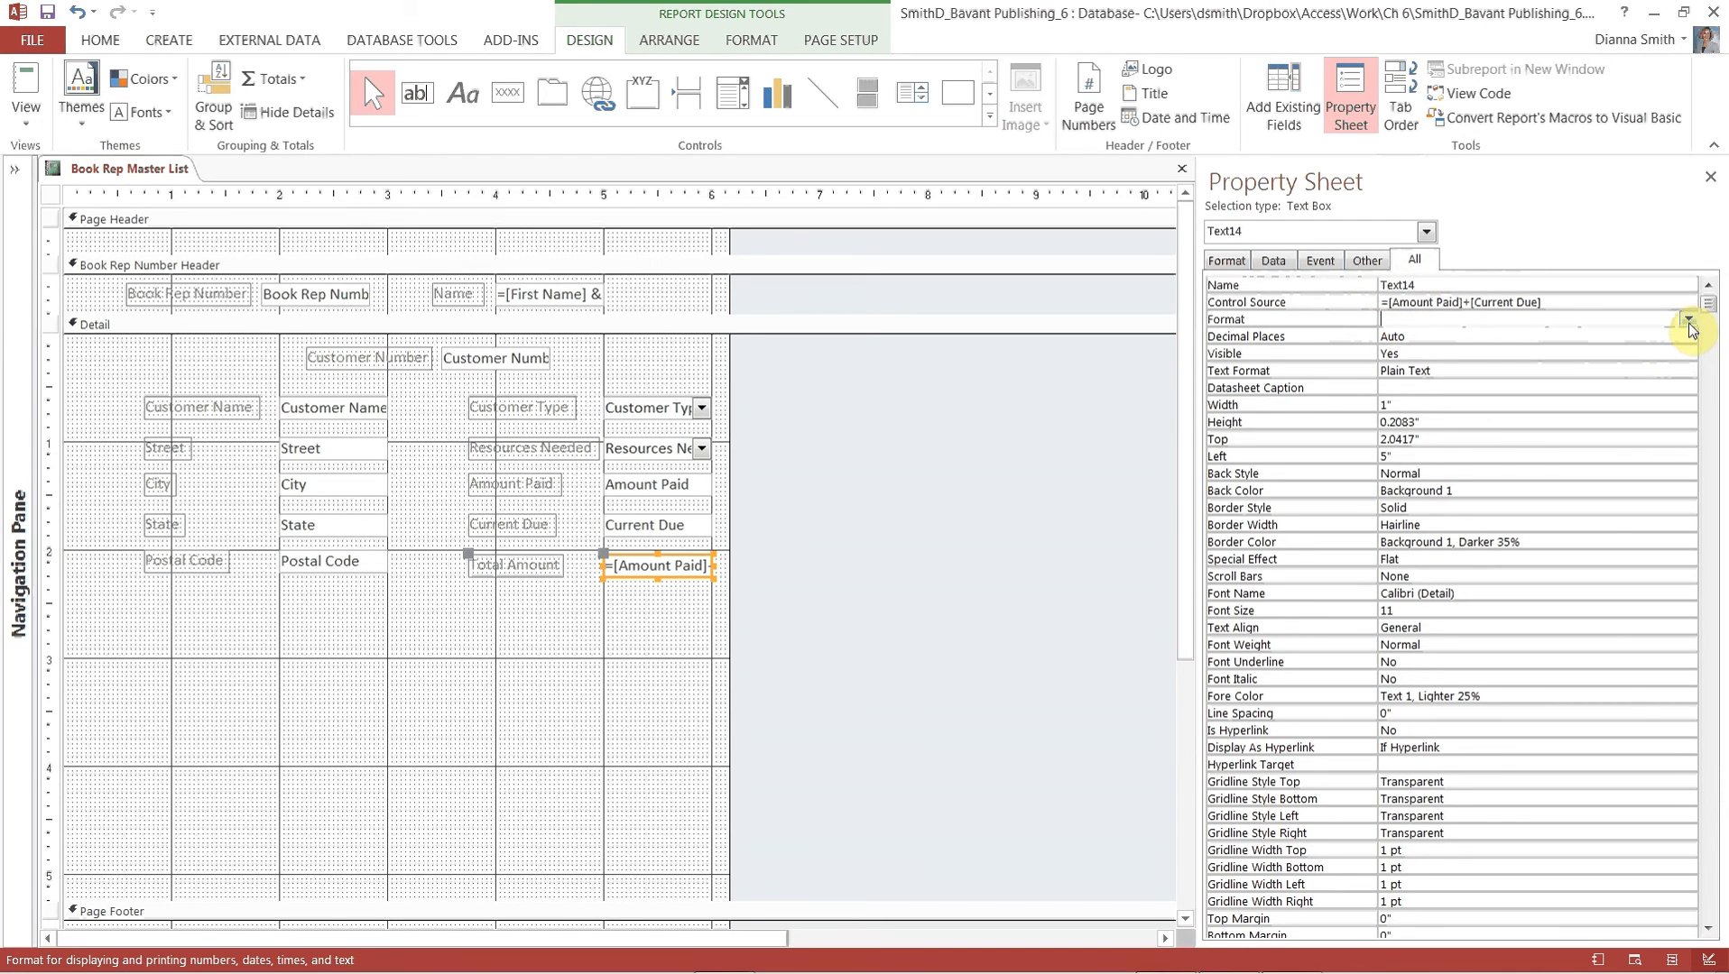
left_click(1688, 321)
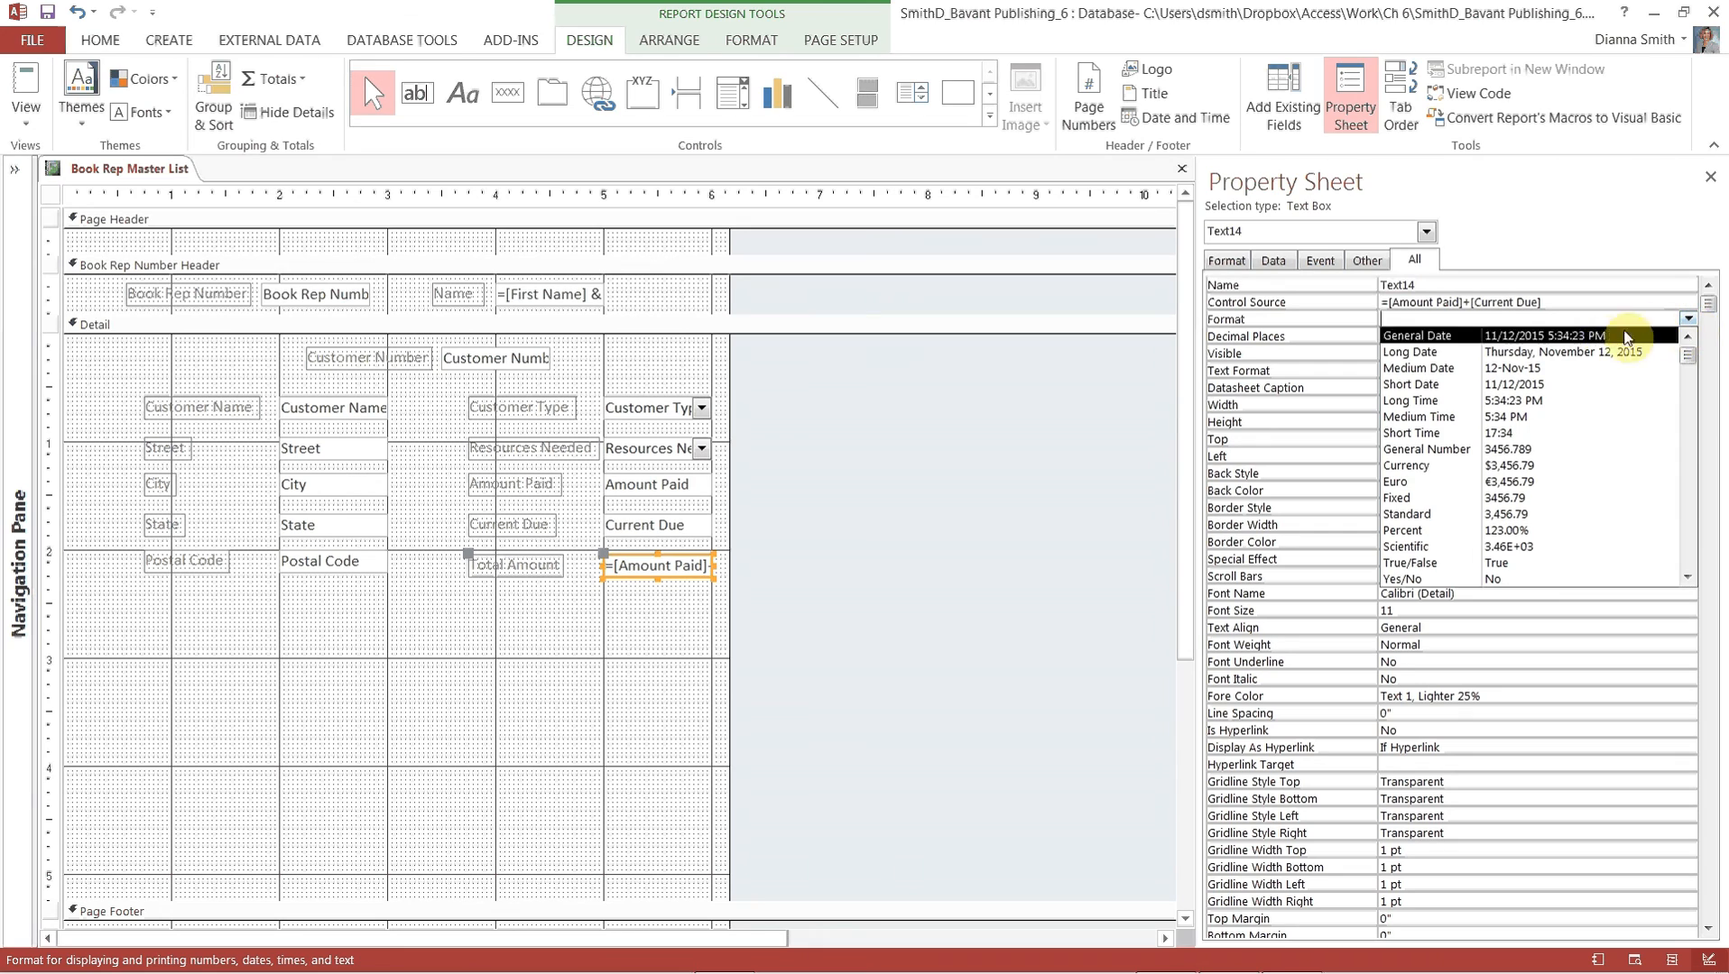
left_click(1410, 469)
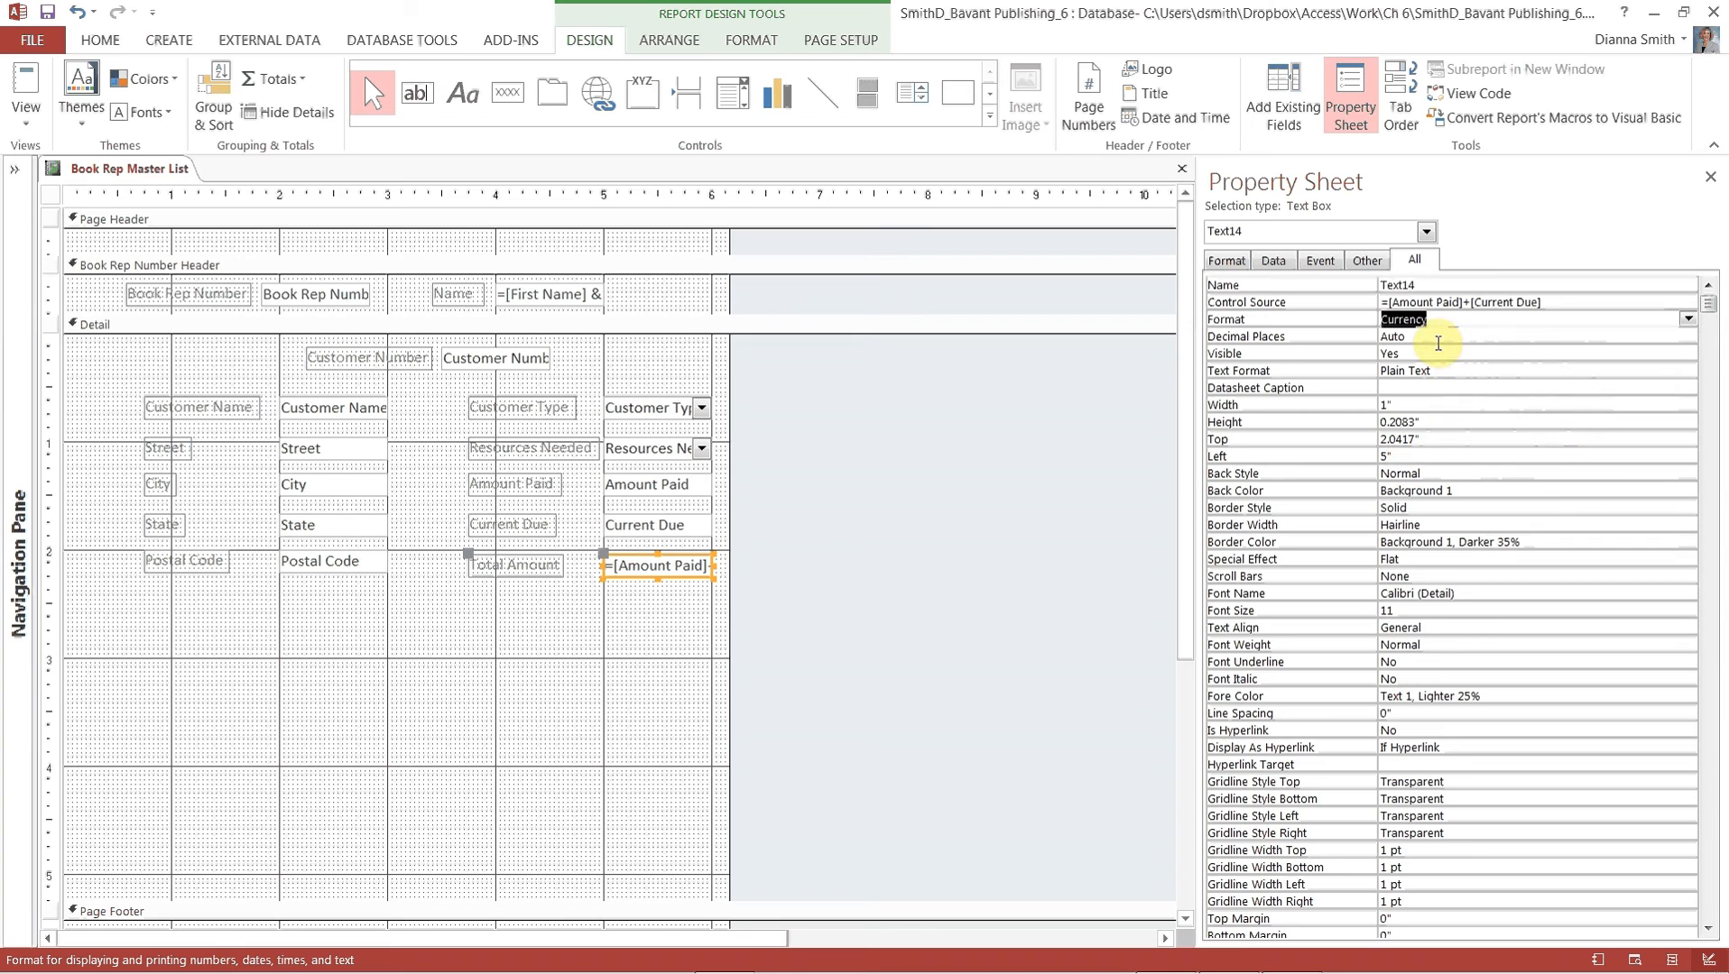
left_click(1437, 339)
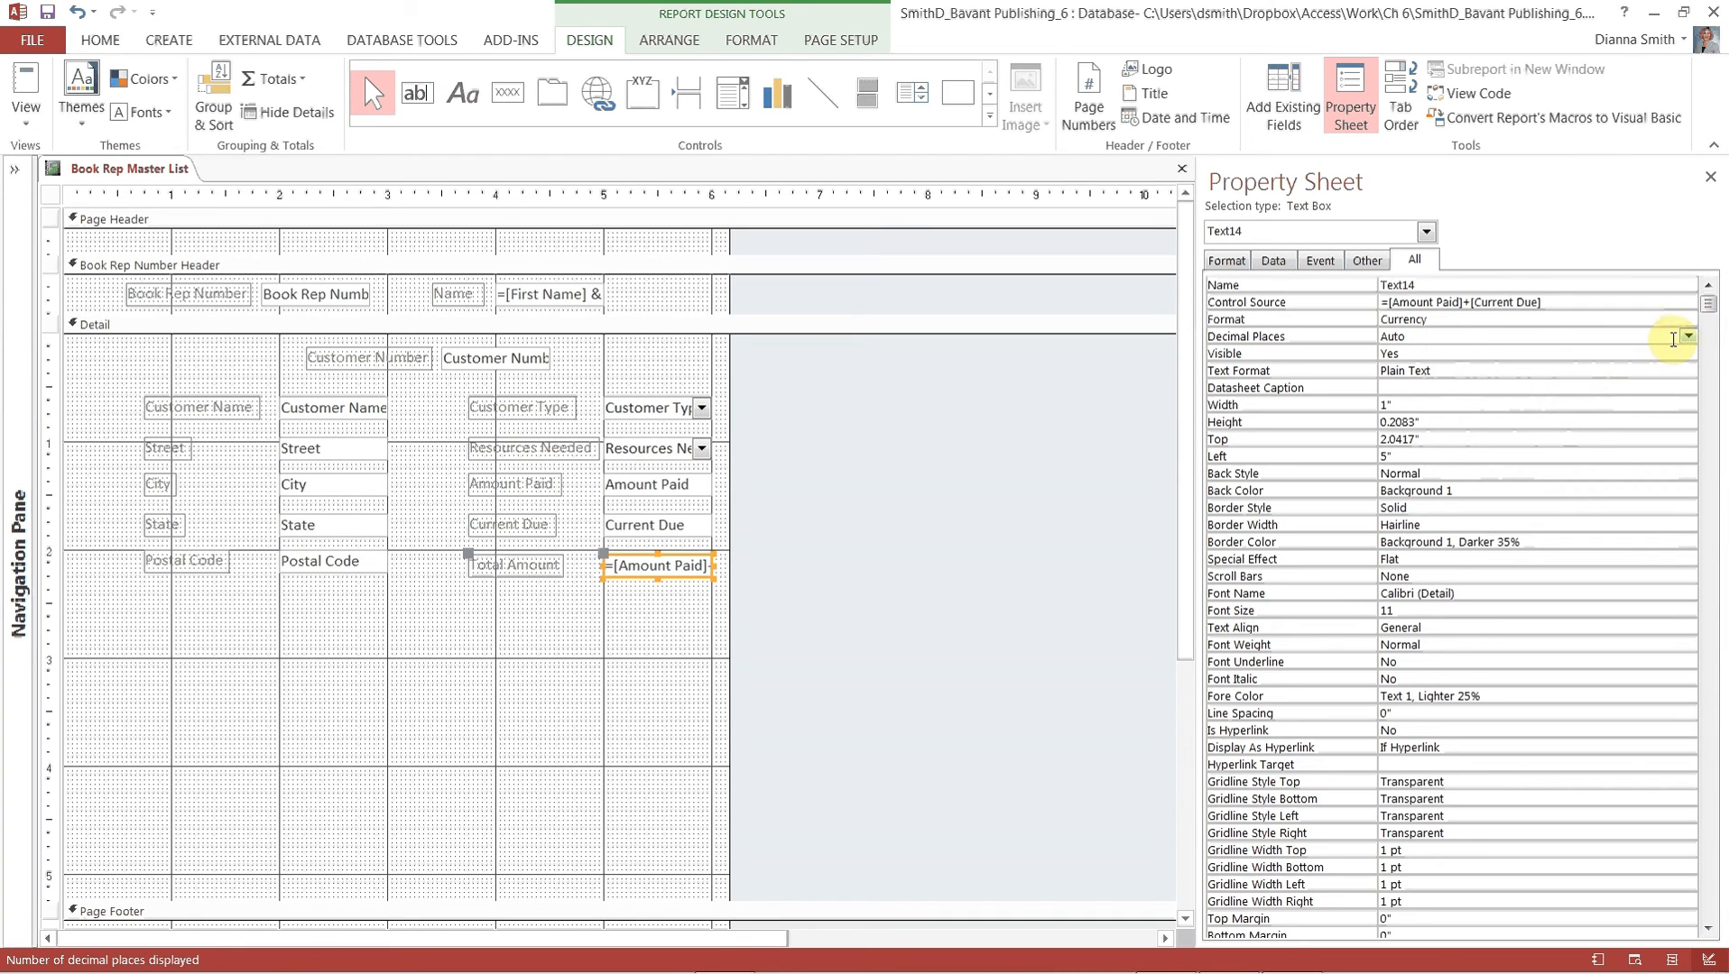
left_click(1687, 339)
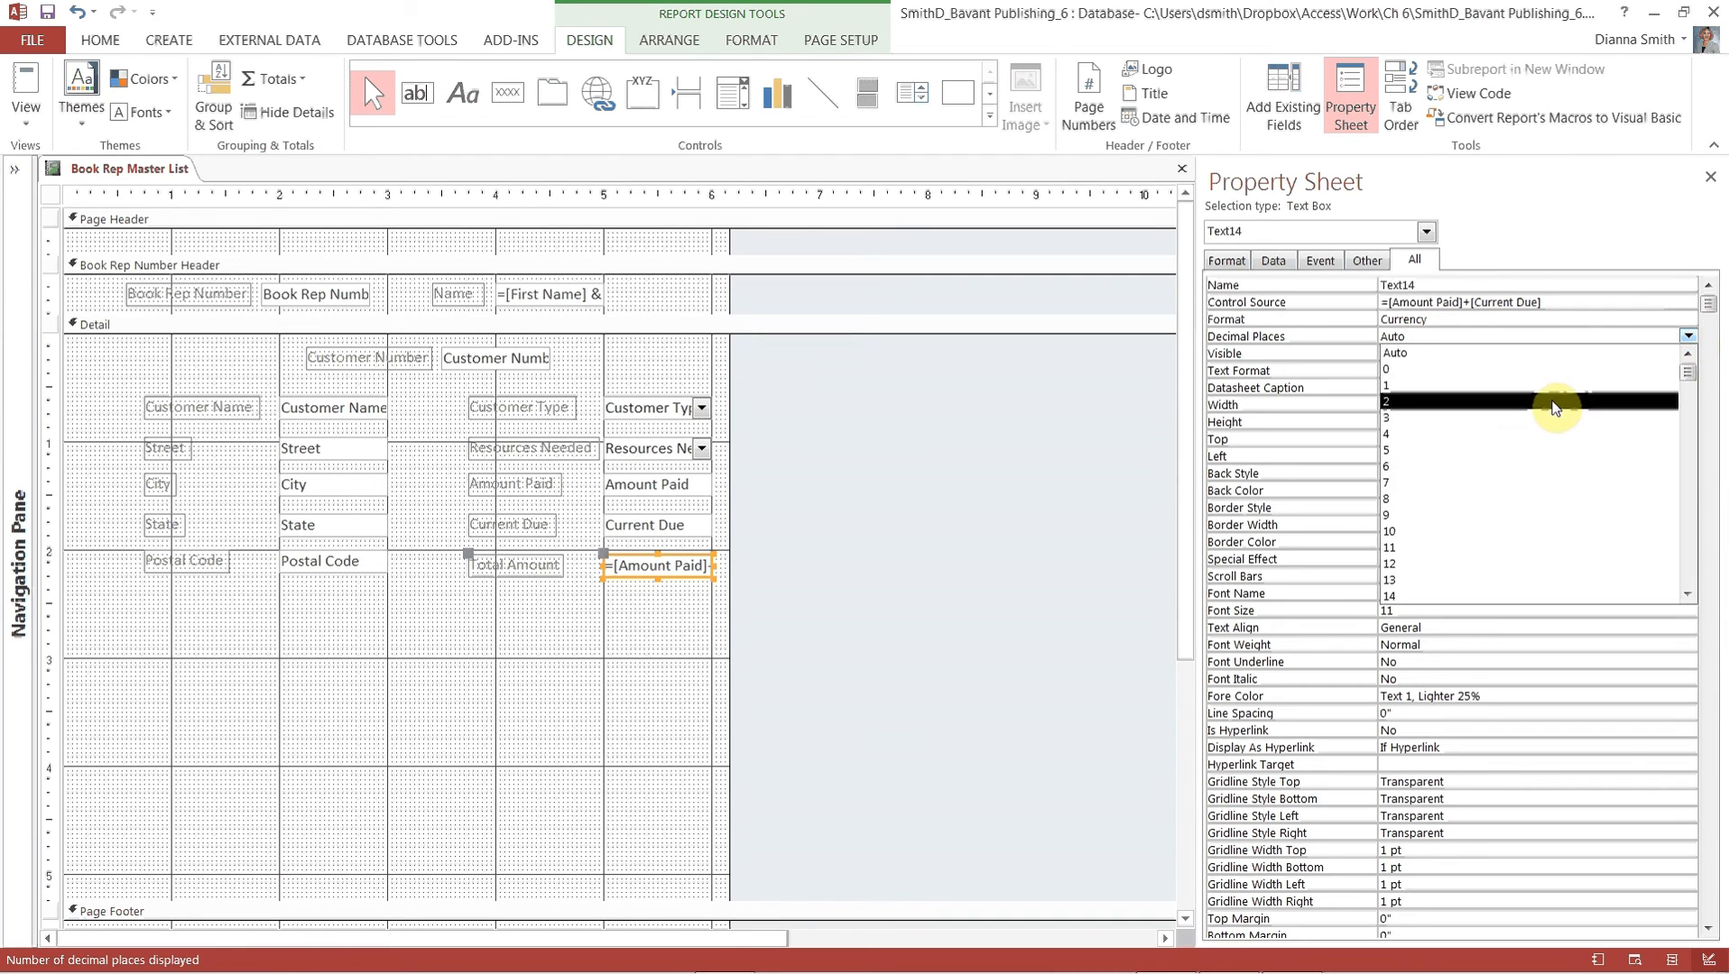
left_click(1553, 401)
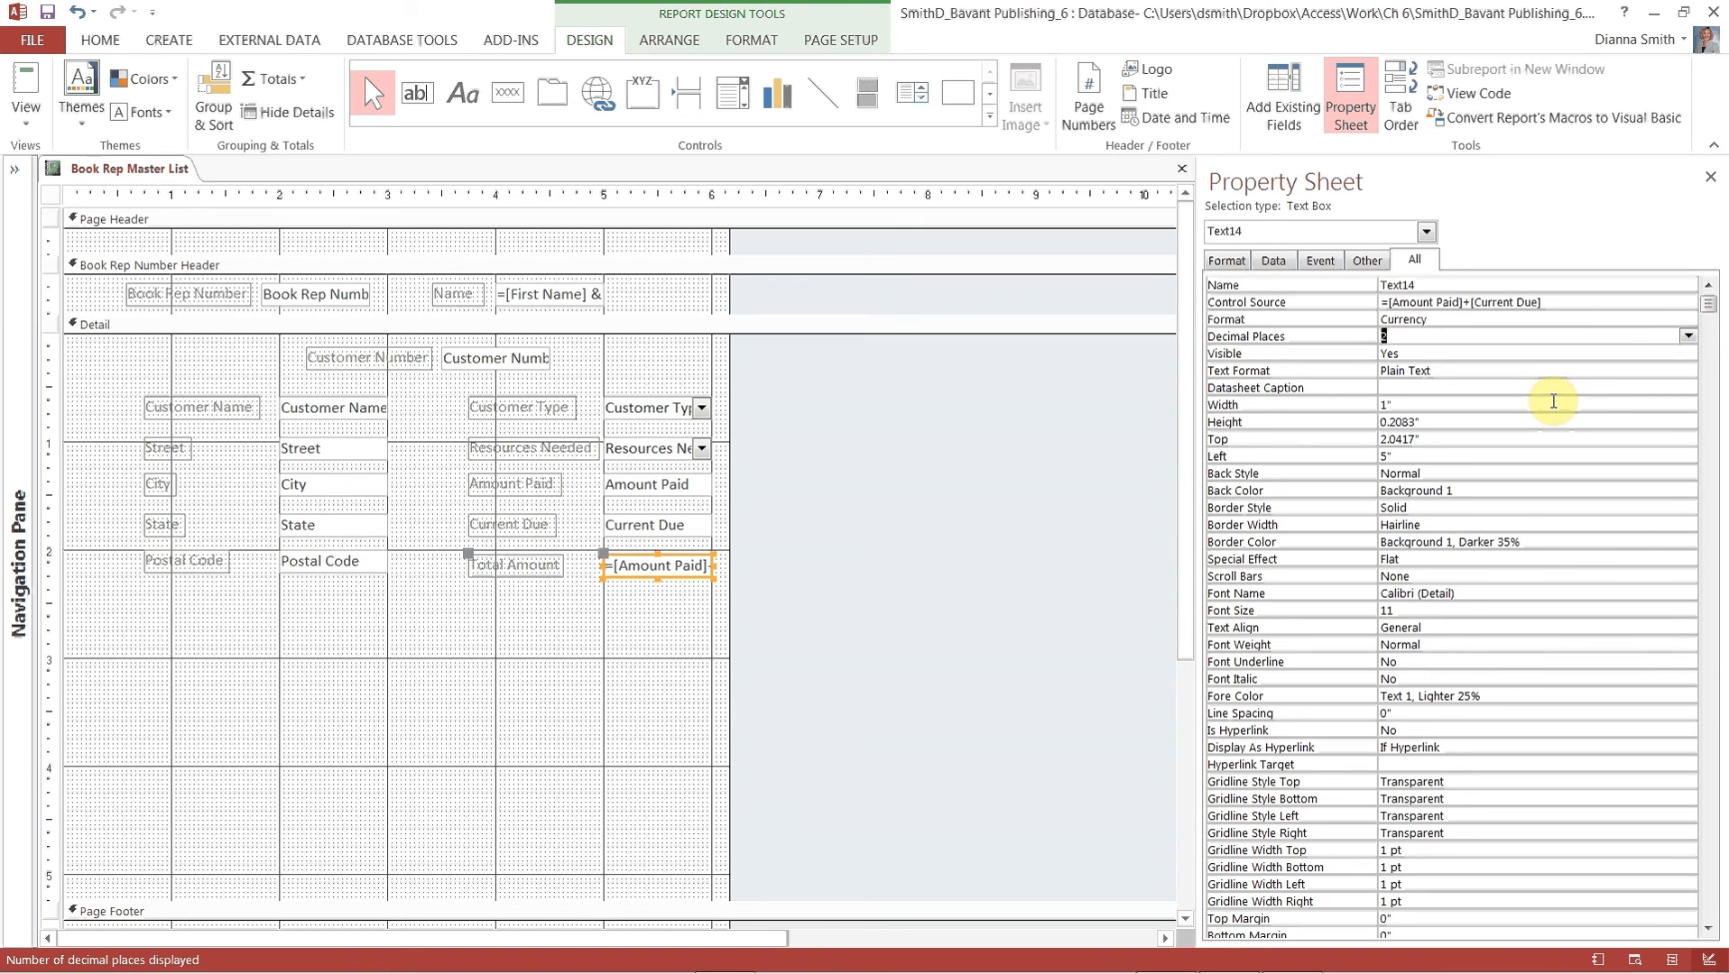
left_click(1710, 175)
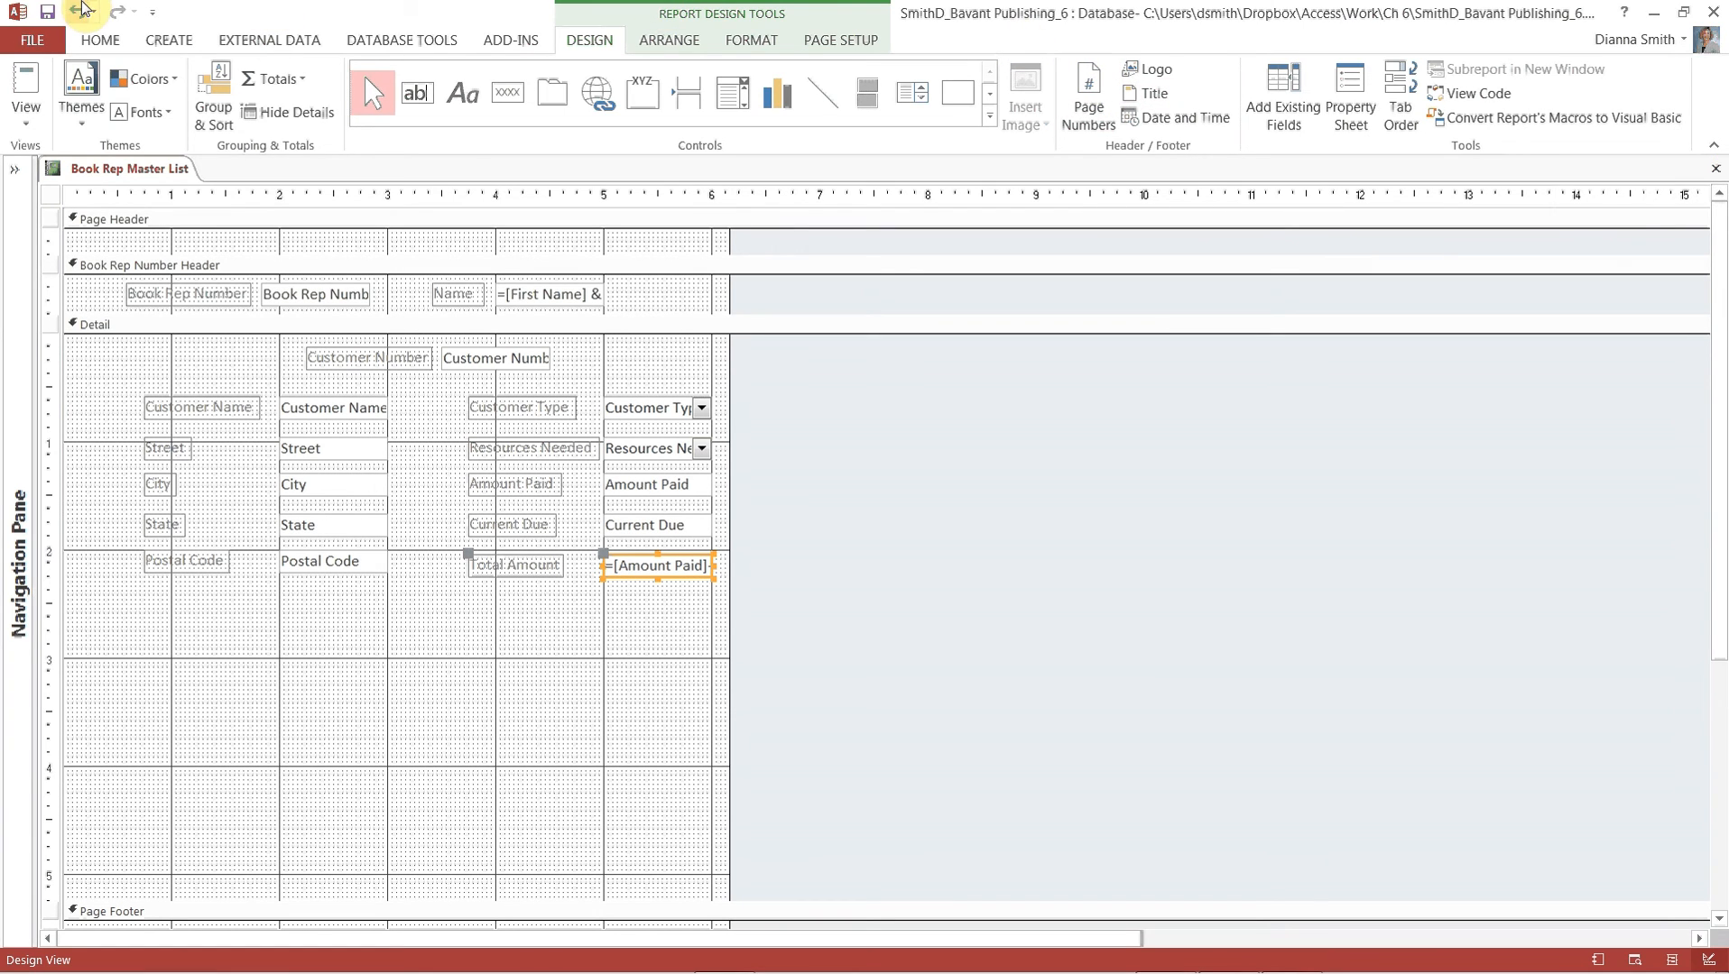
Check the Book Rep Master List in Print Preview one page at a time, and close the preview.
left_click(29, 128)
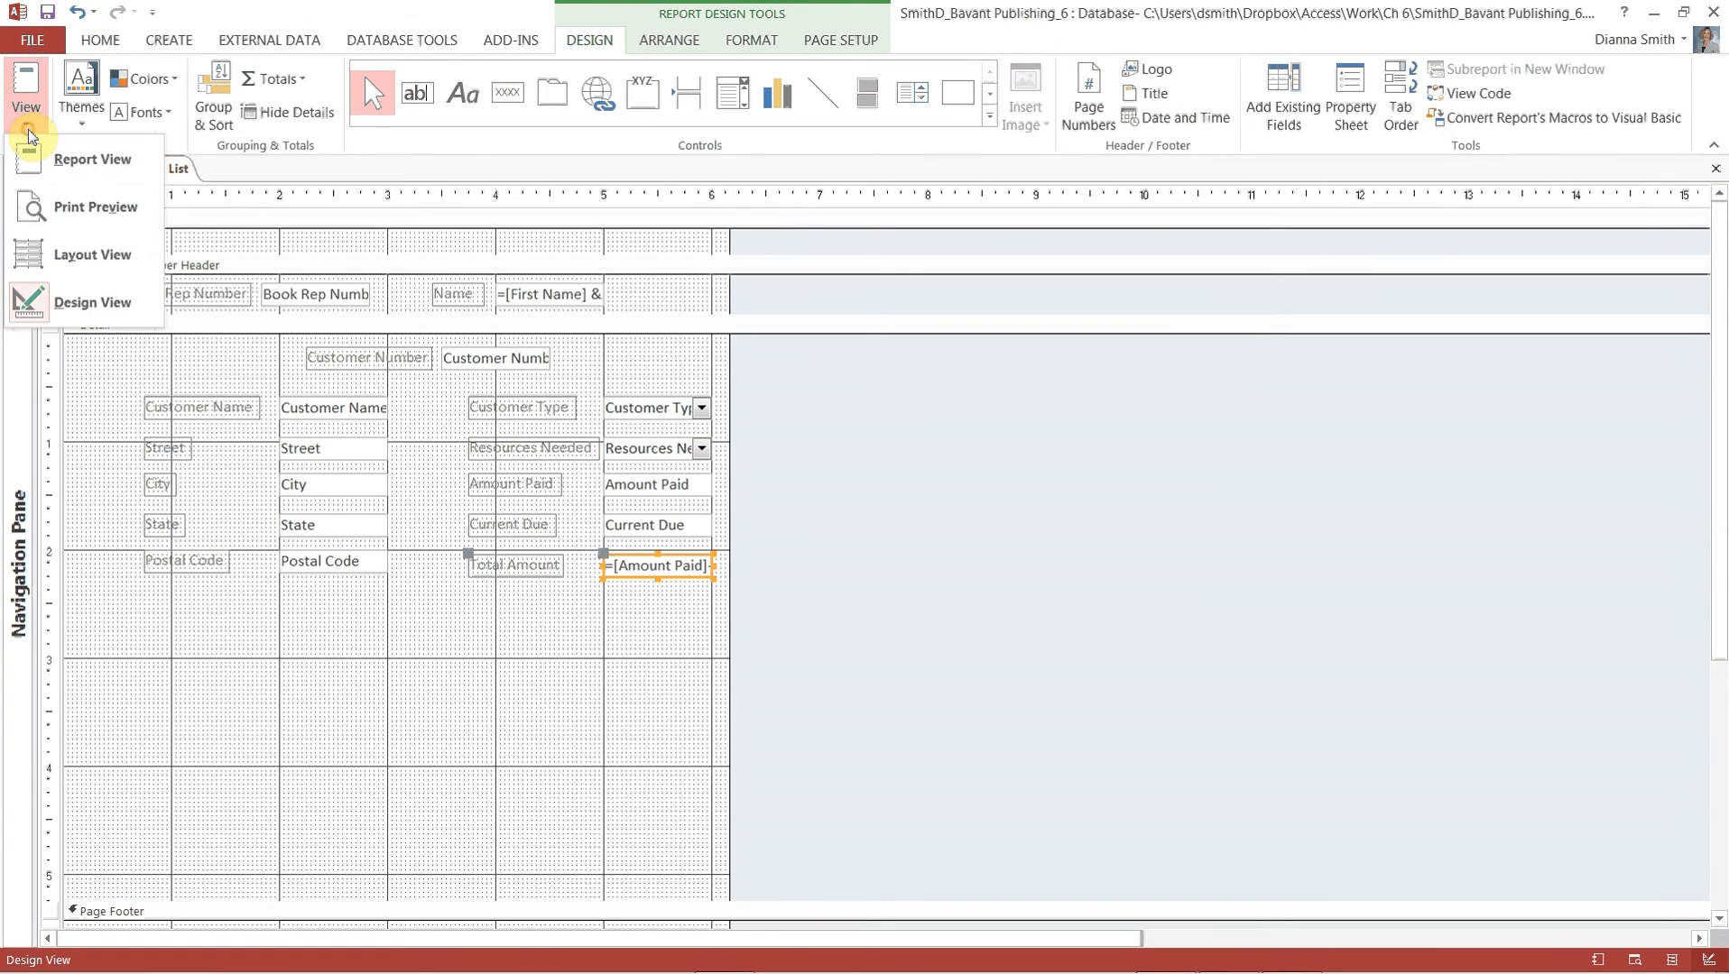
left_click(28, 206)
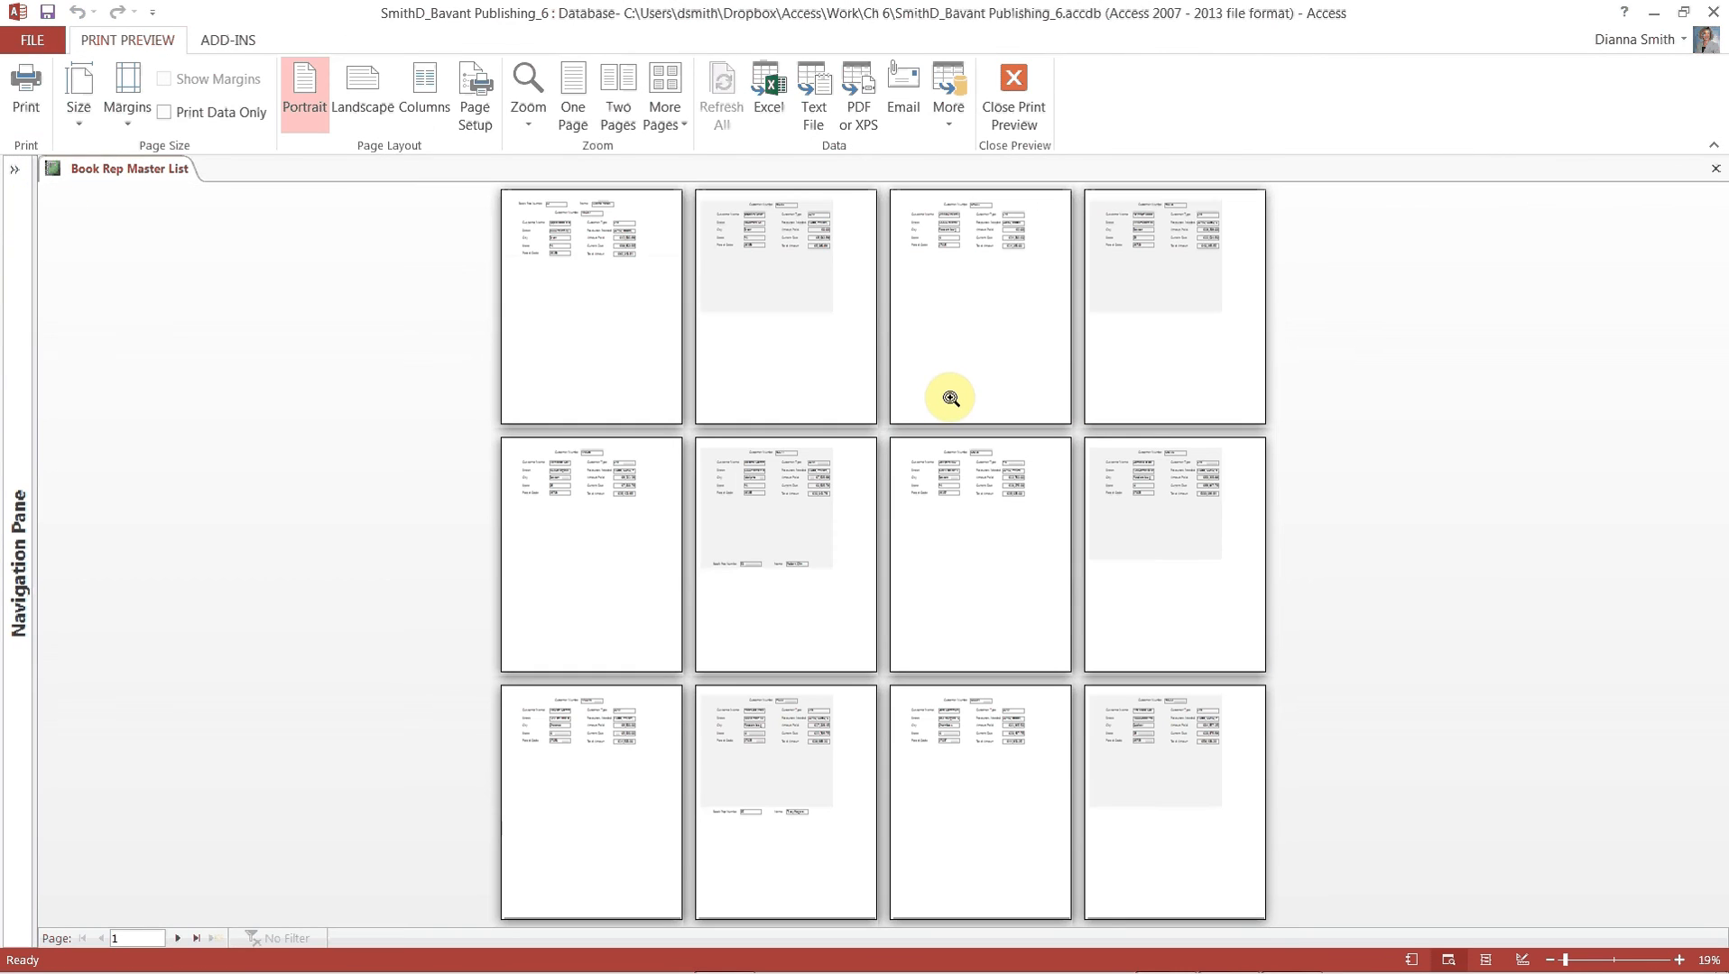
left_click(572, 90)
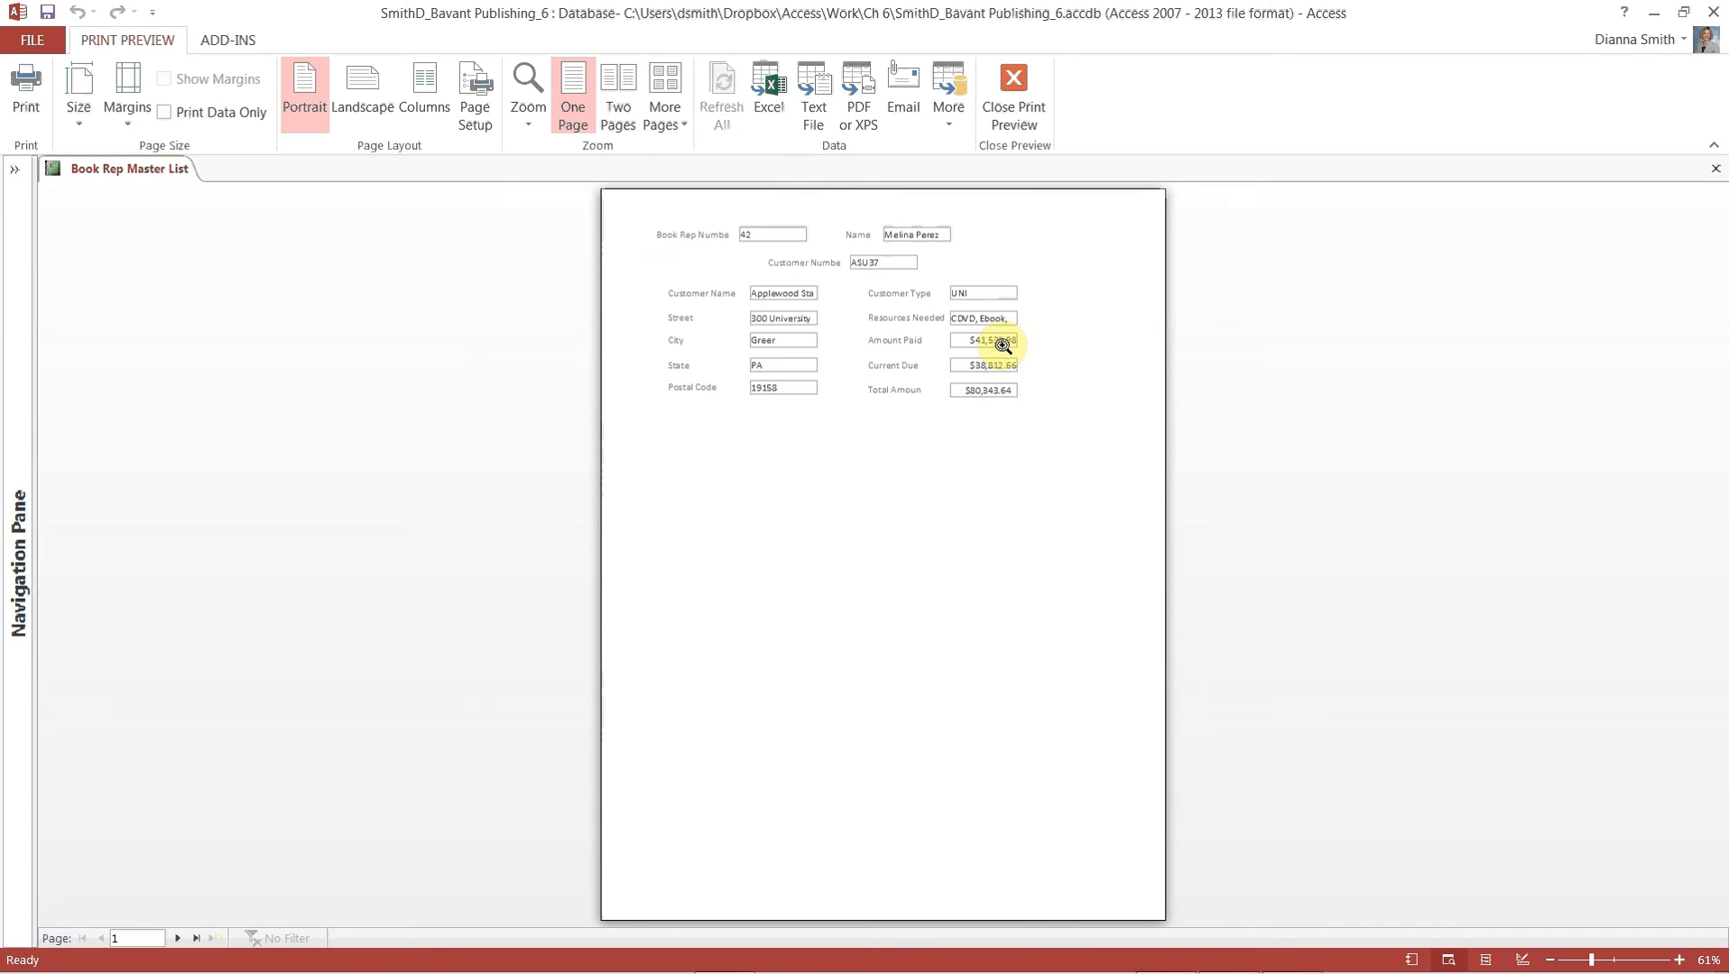
left_click(1016, 90)
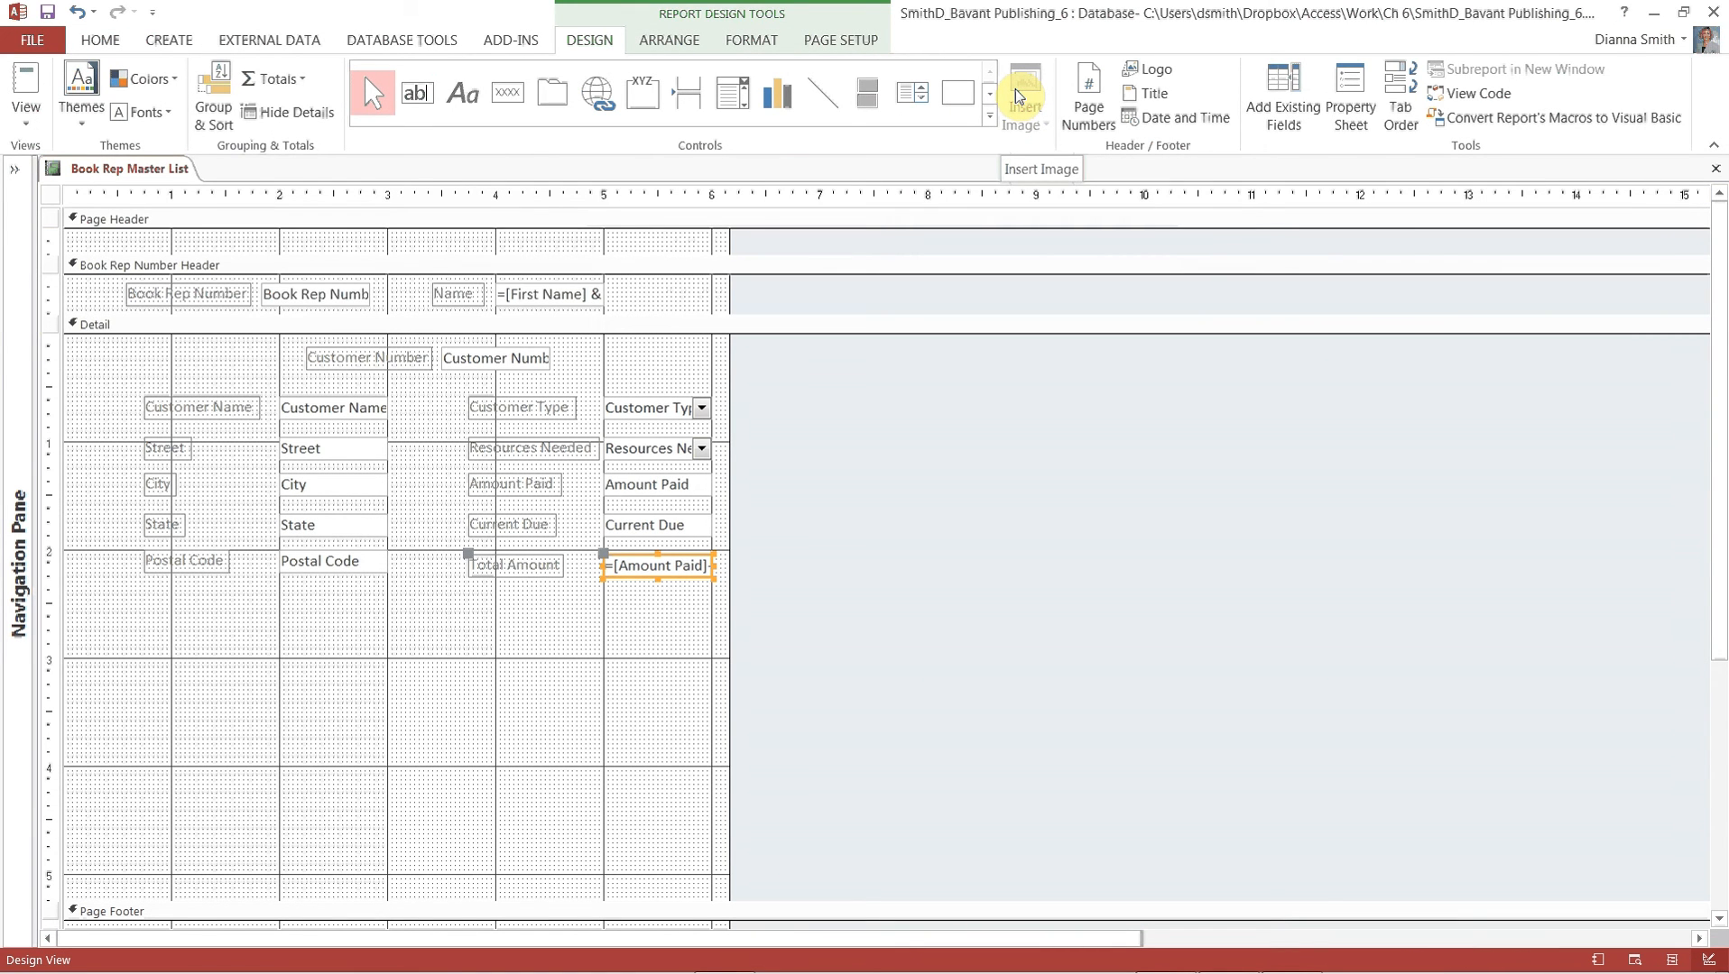
Group all the data controls in the Detail section, from Customer Number through the Total Amount text box, leaving their labels out.
left_click(470, 358)
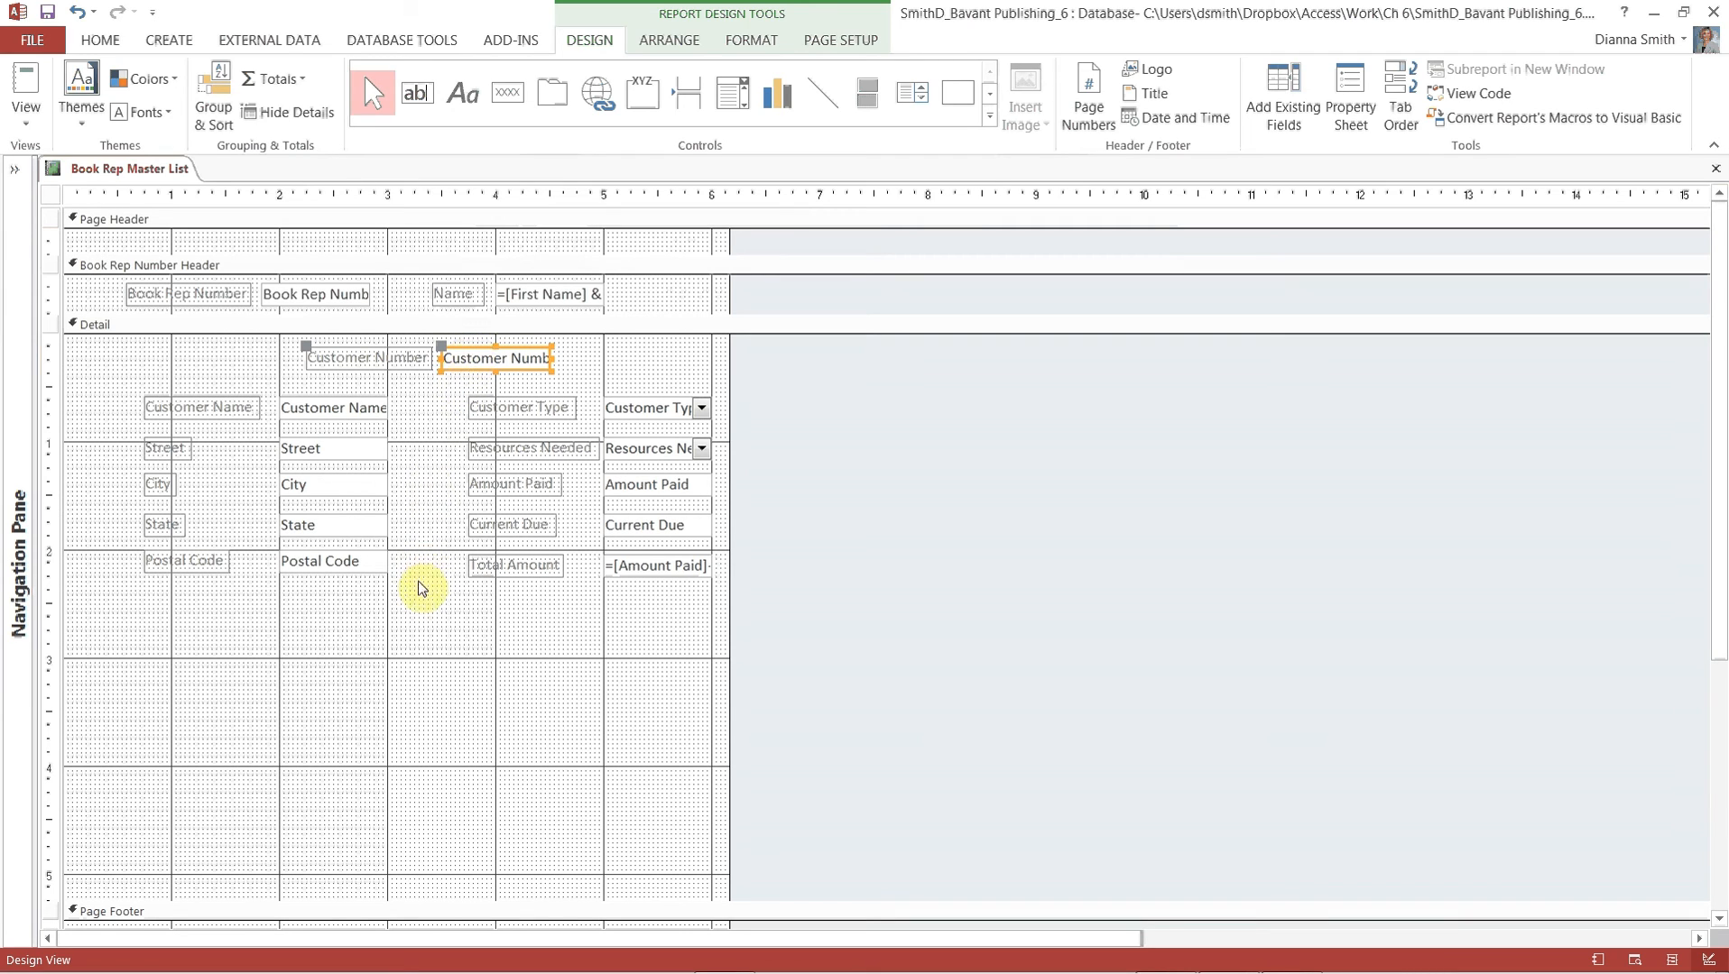
left_click_drag(407, 605, 303, 397)
left_click_drag(275, 401, 277, 399)
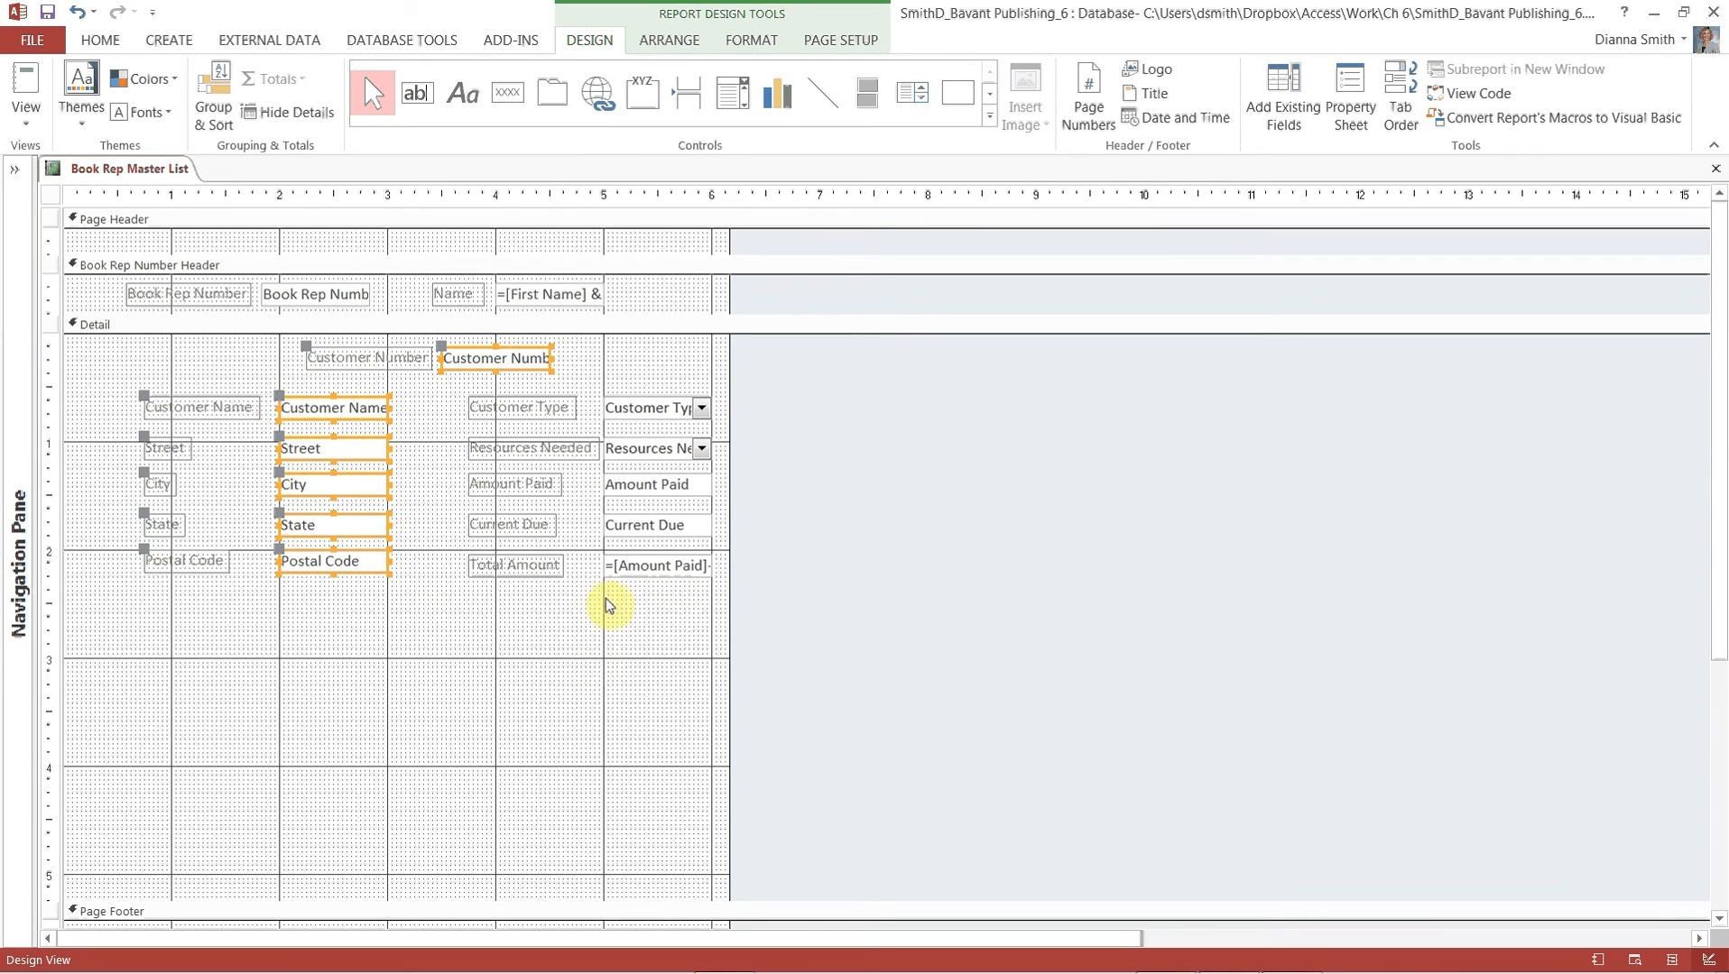
left_click_drag(611, 596, 740, 395)
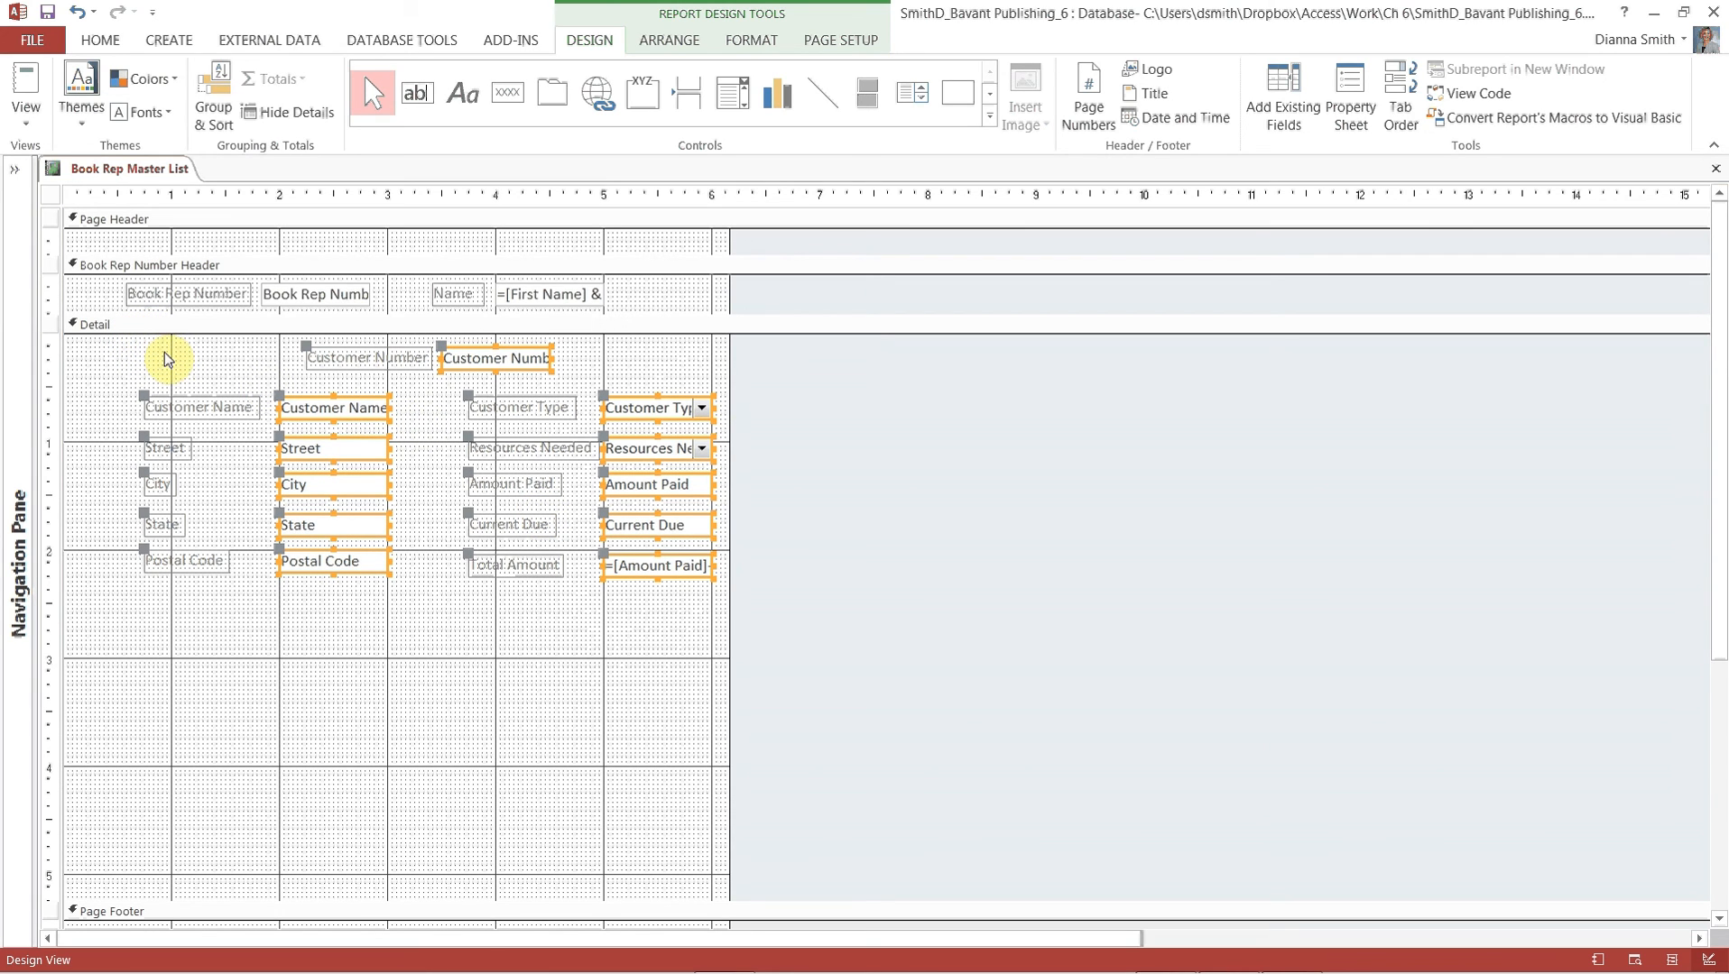
left_click(685, 47)
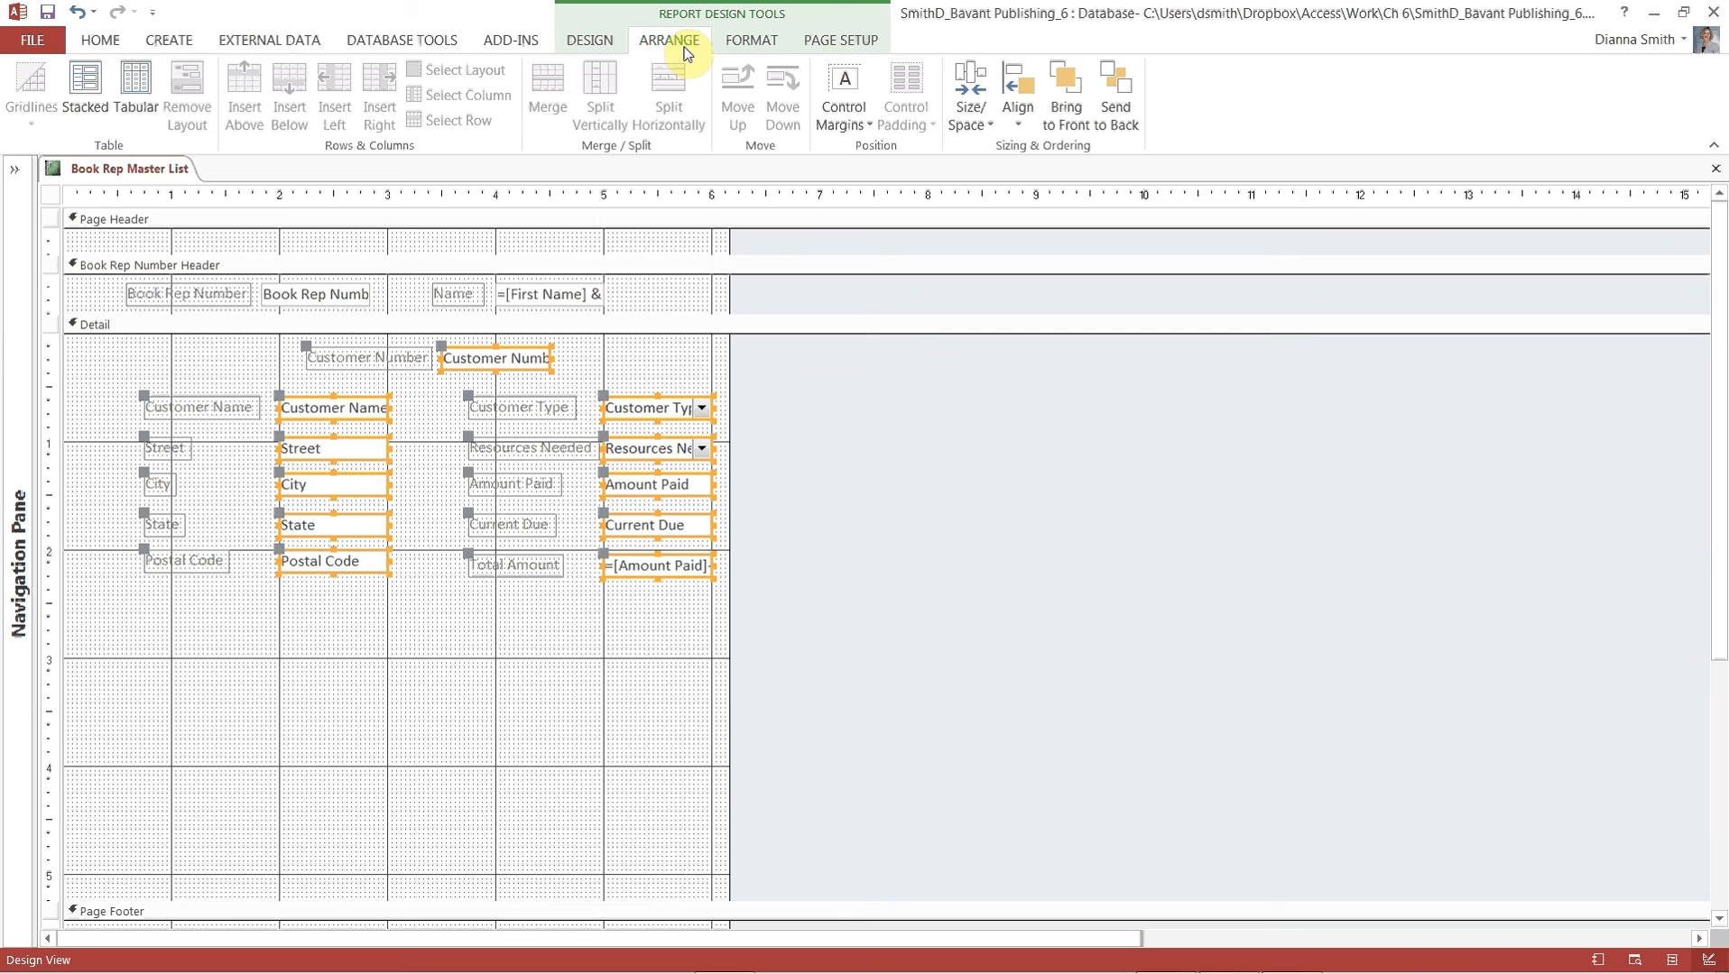
left_click(990, 126)
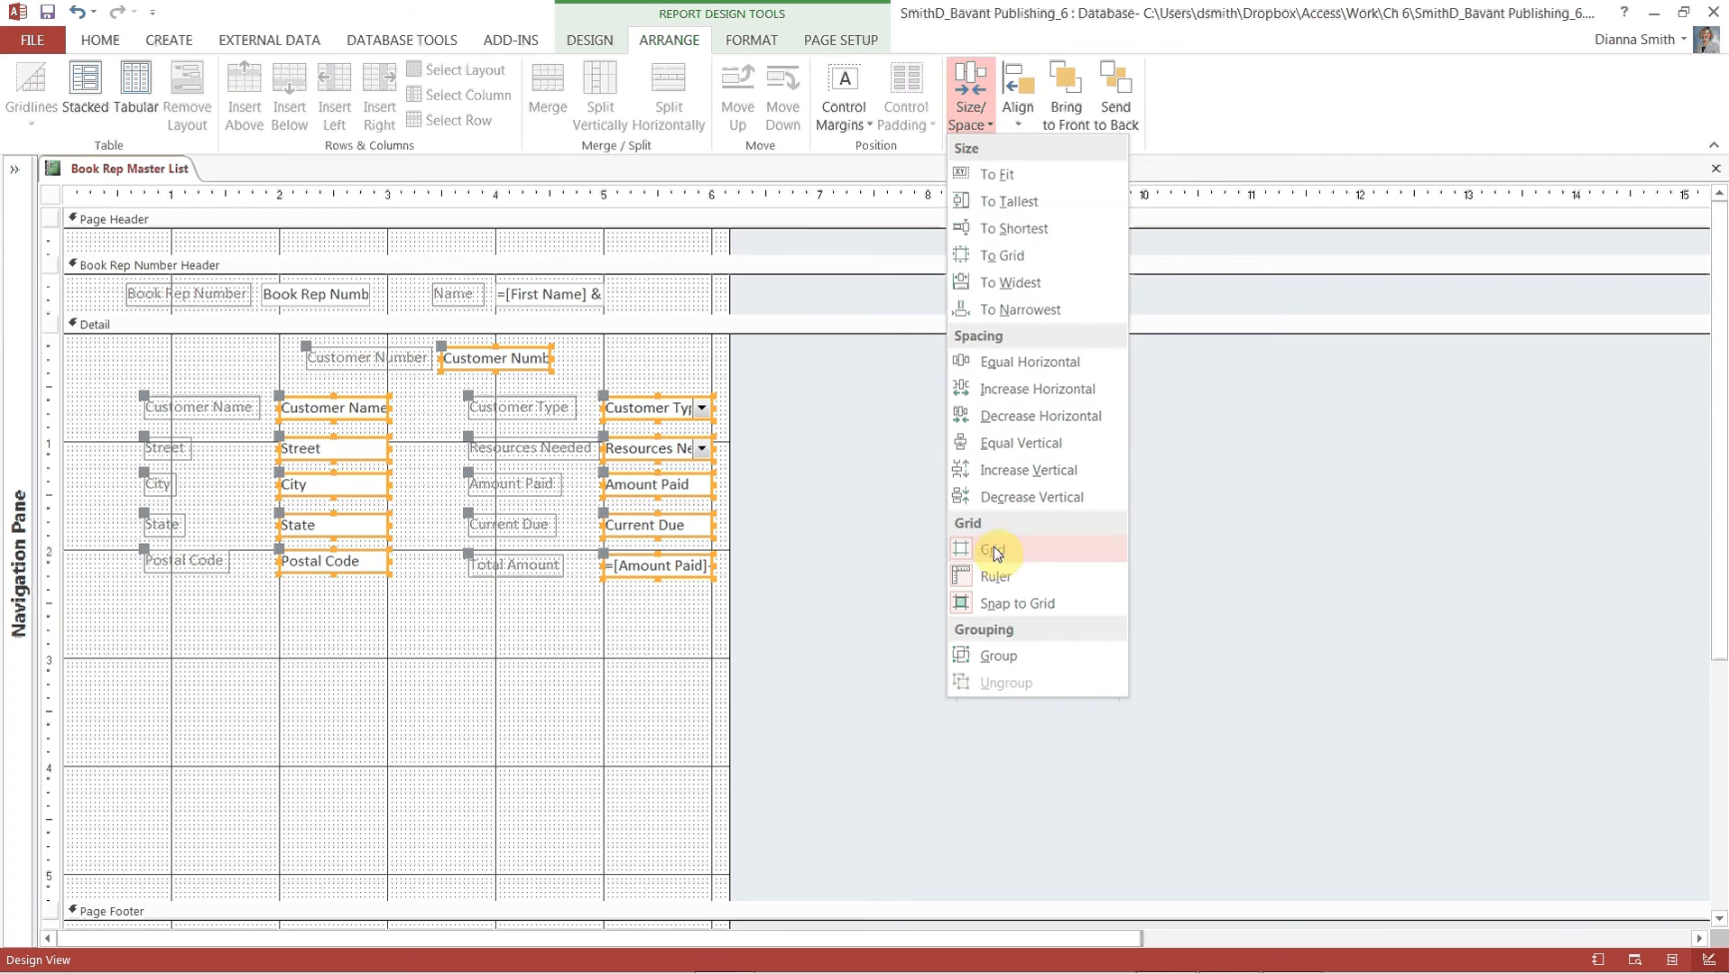
left_click(985, 652)
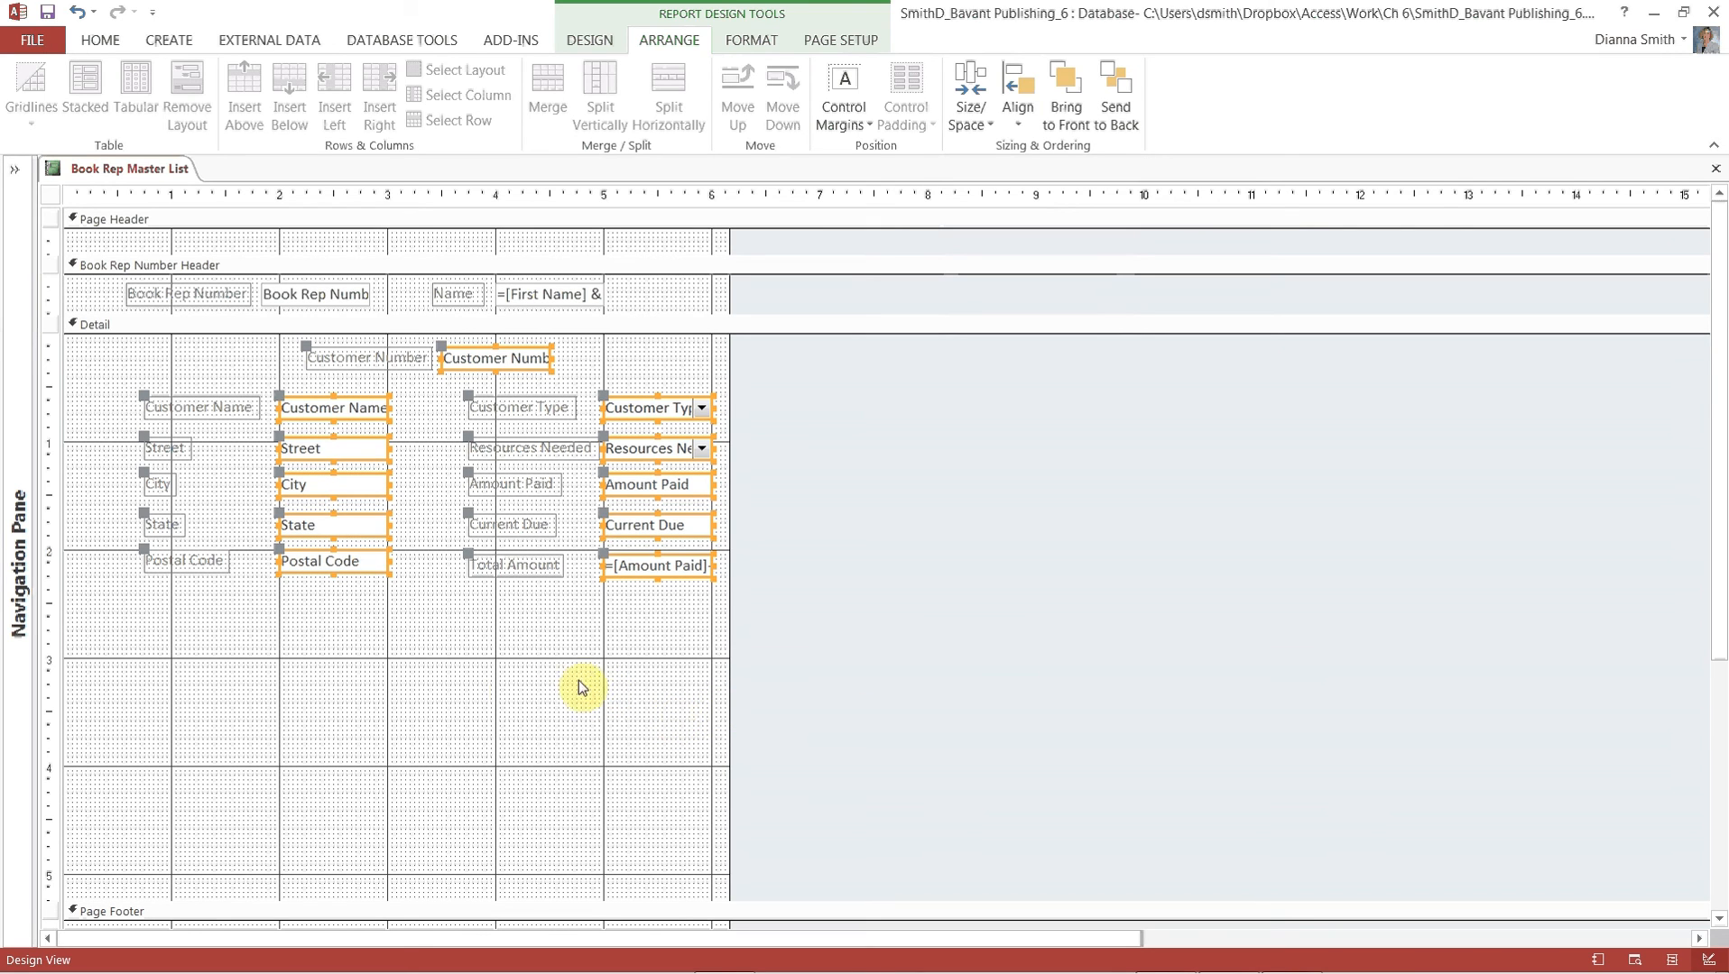
Reselect the grouped data controls in the Detail section as a unit and make their text bold.
left_click(519, 625)
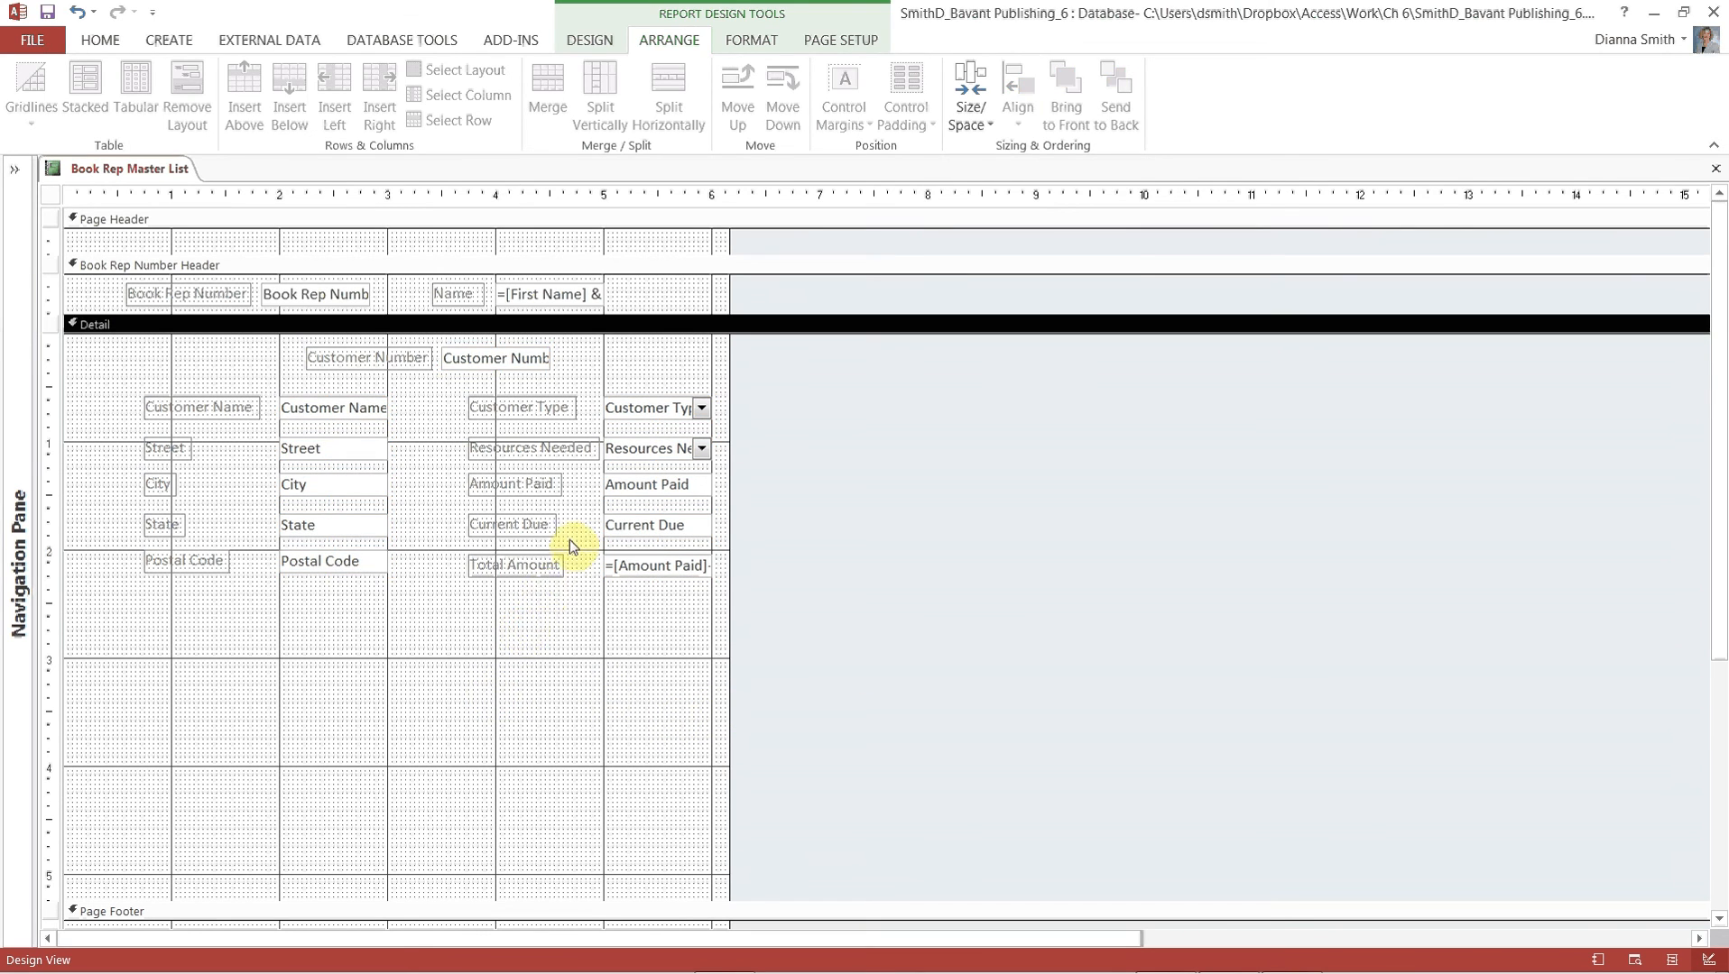
left_click(624, 490)
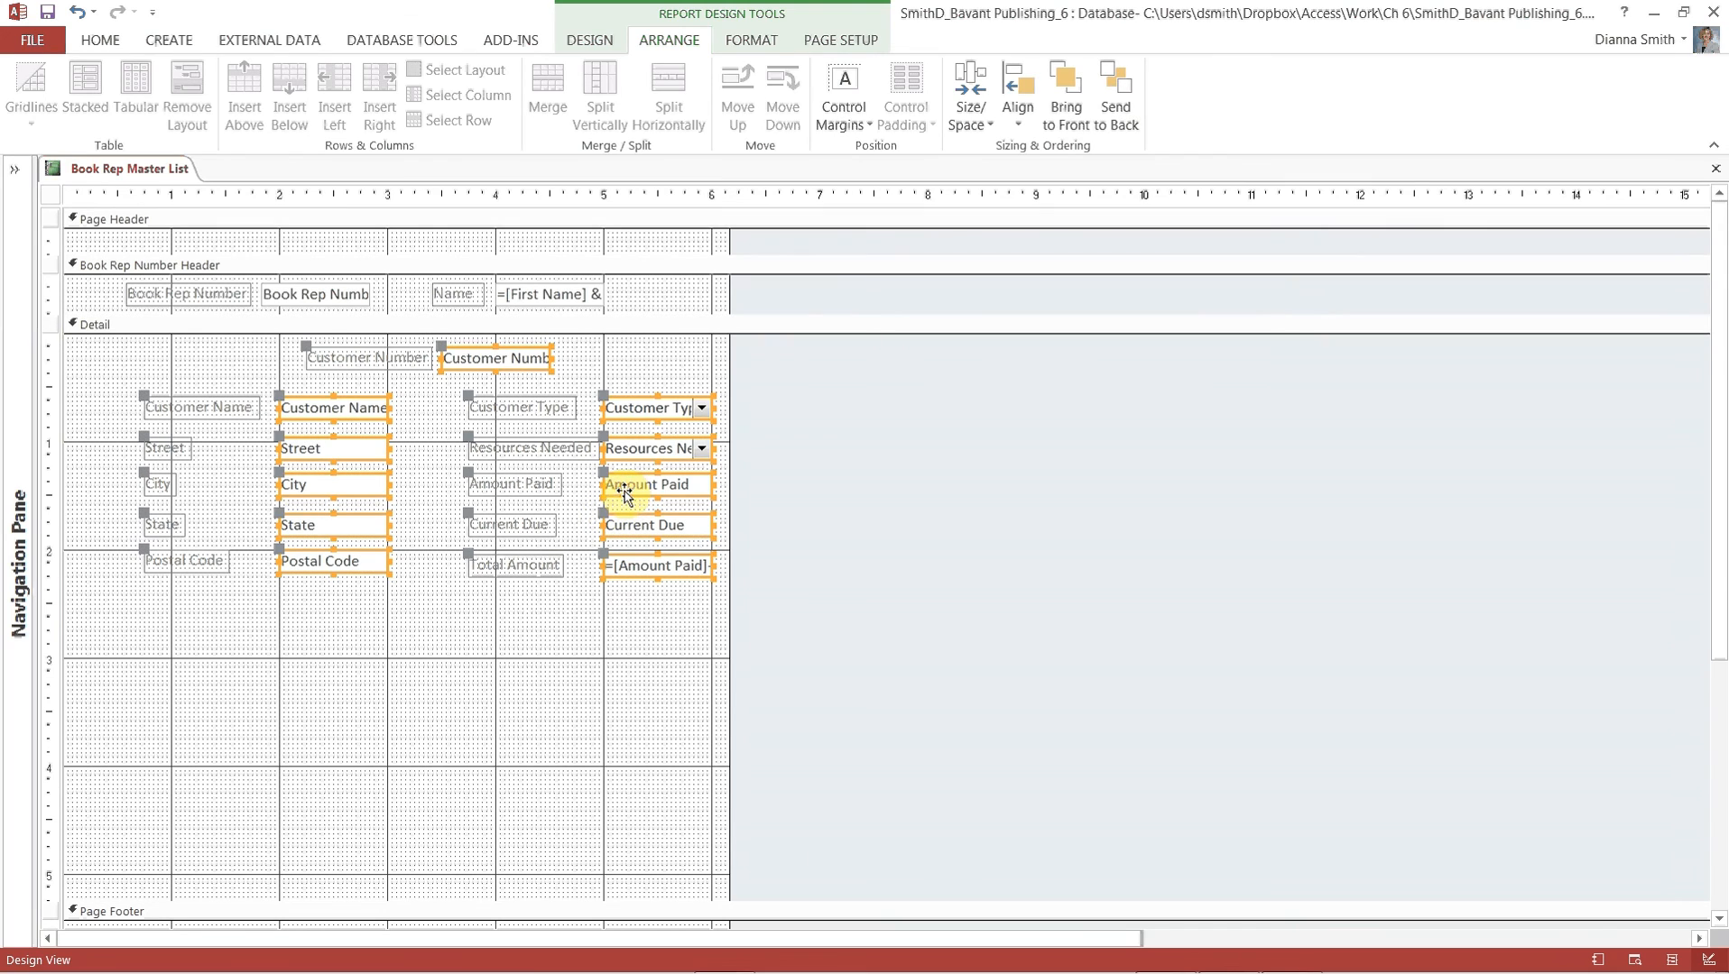
left_click(508, 783)
left_click(361, 522)
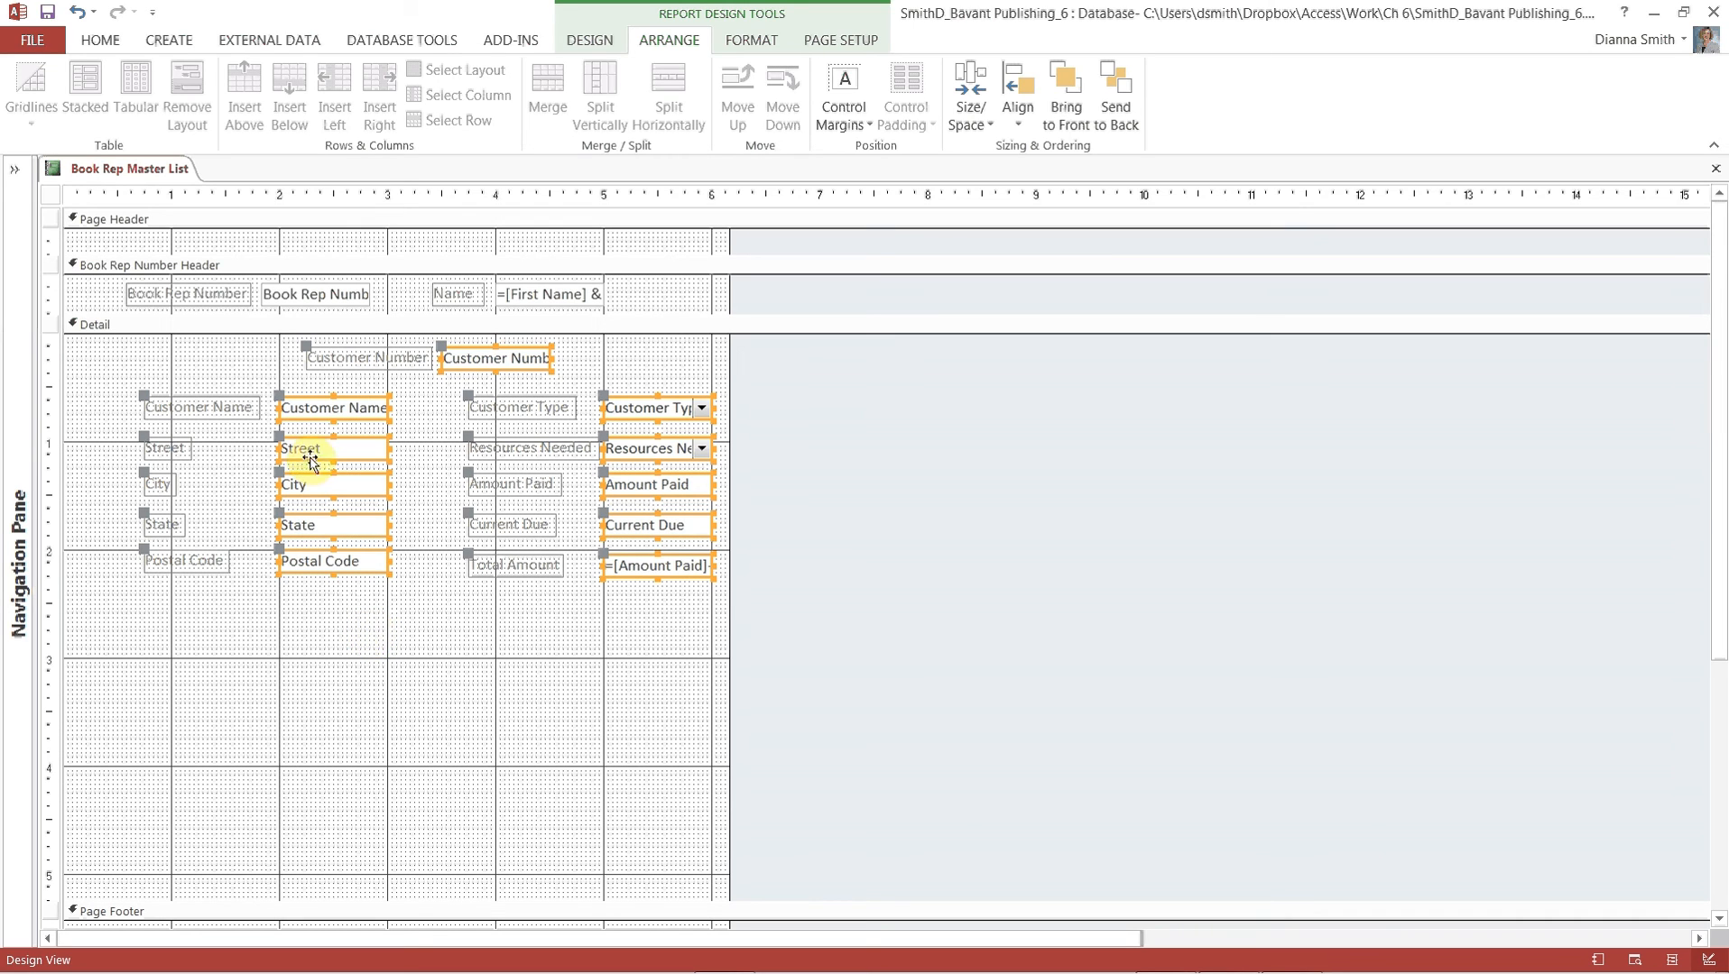
left_click(756, 43)
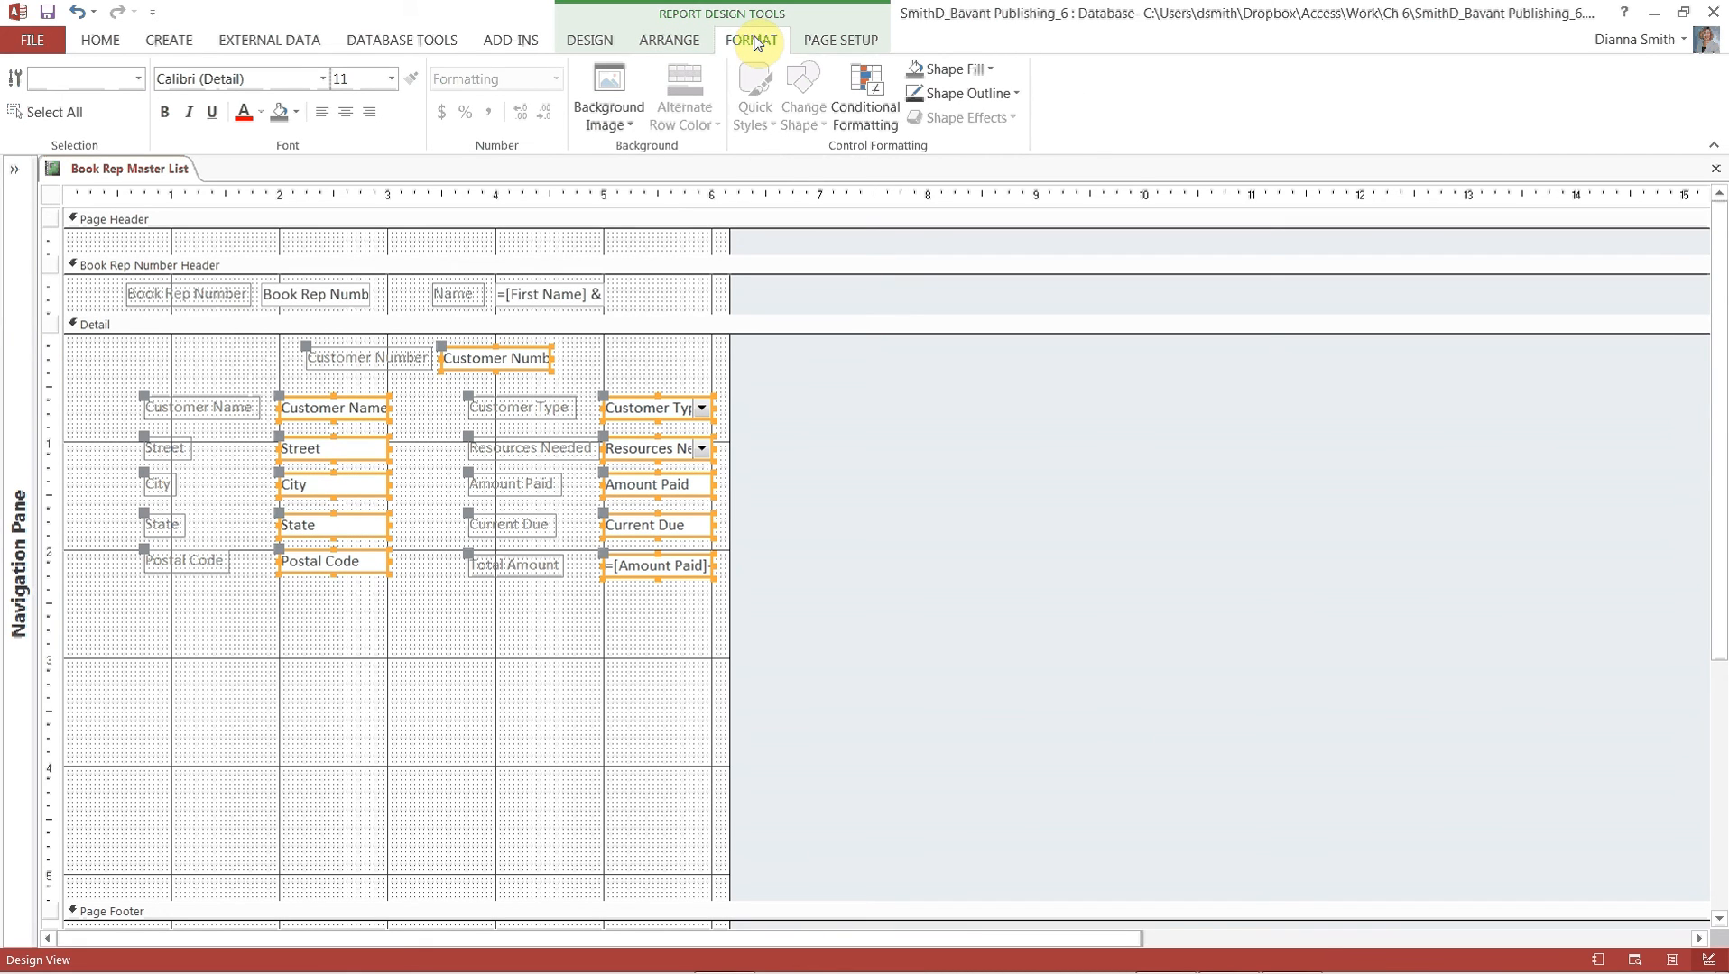
left_click(166, 113)
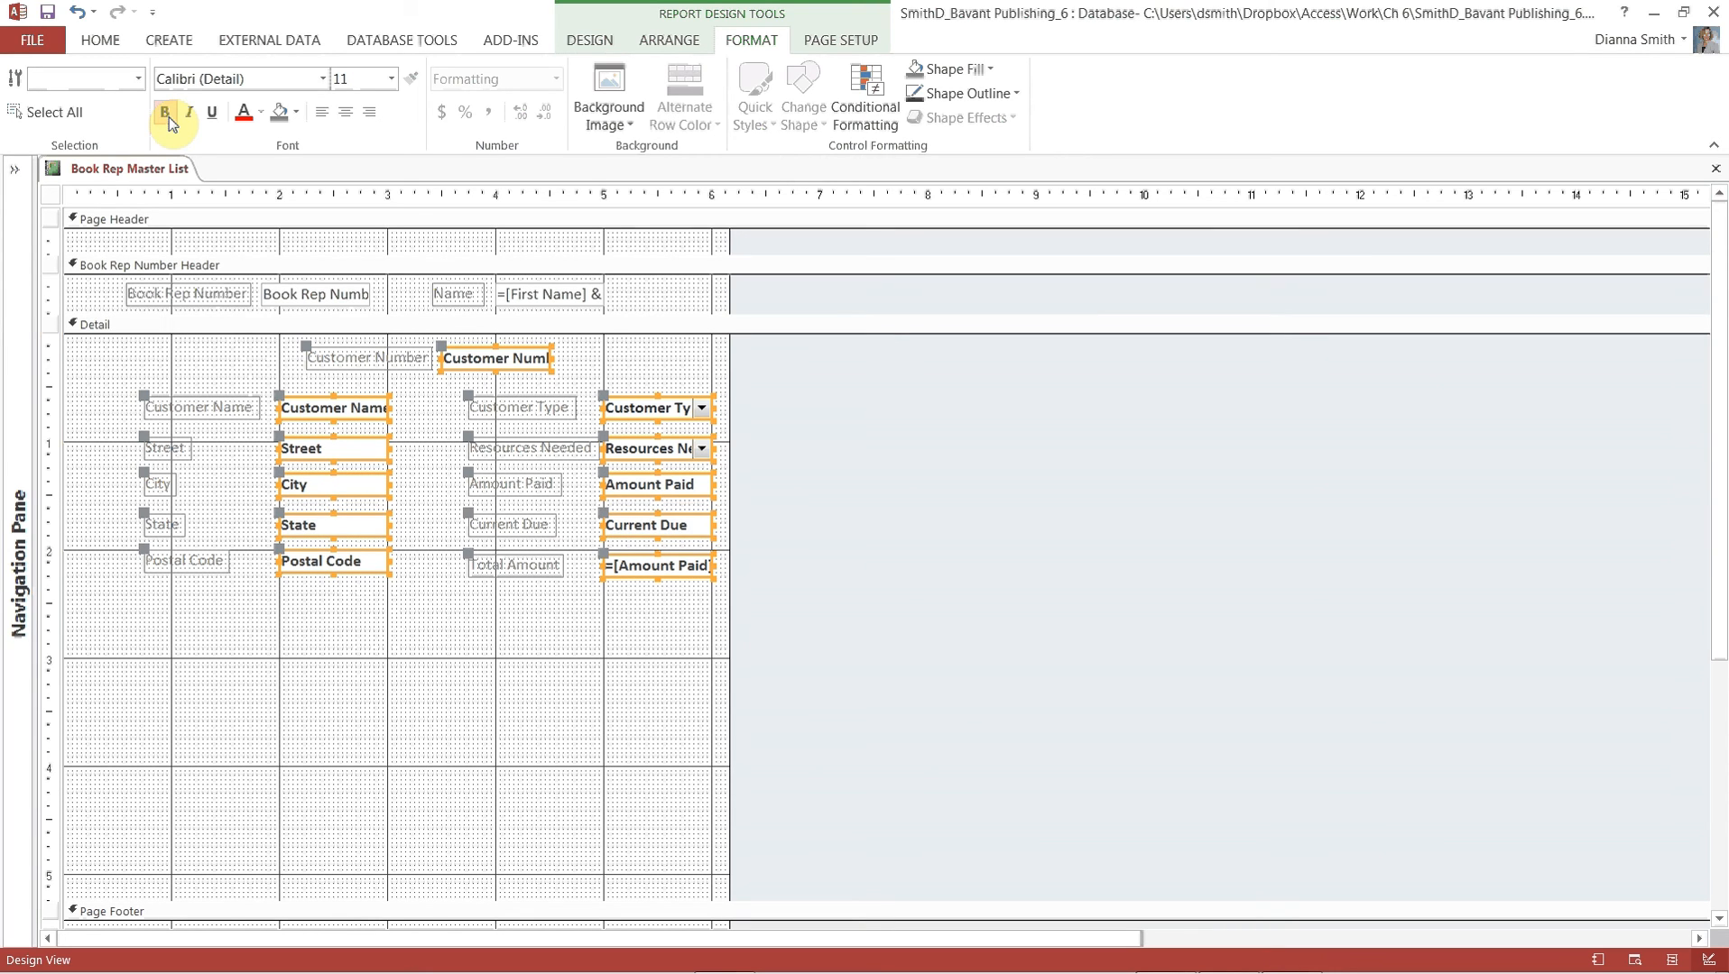
Widen the grouped data controls in the Detail section to about 1.7 inches.
left_click(598, 43)
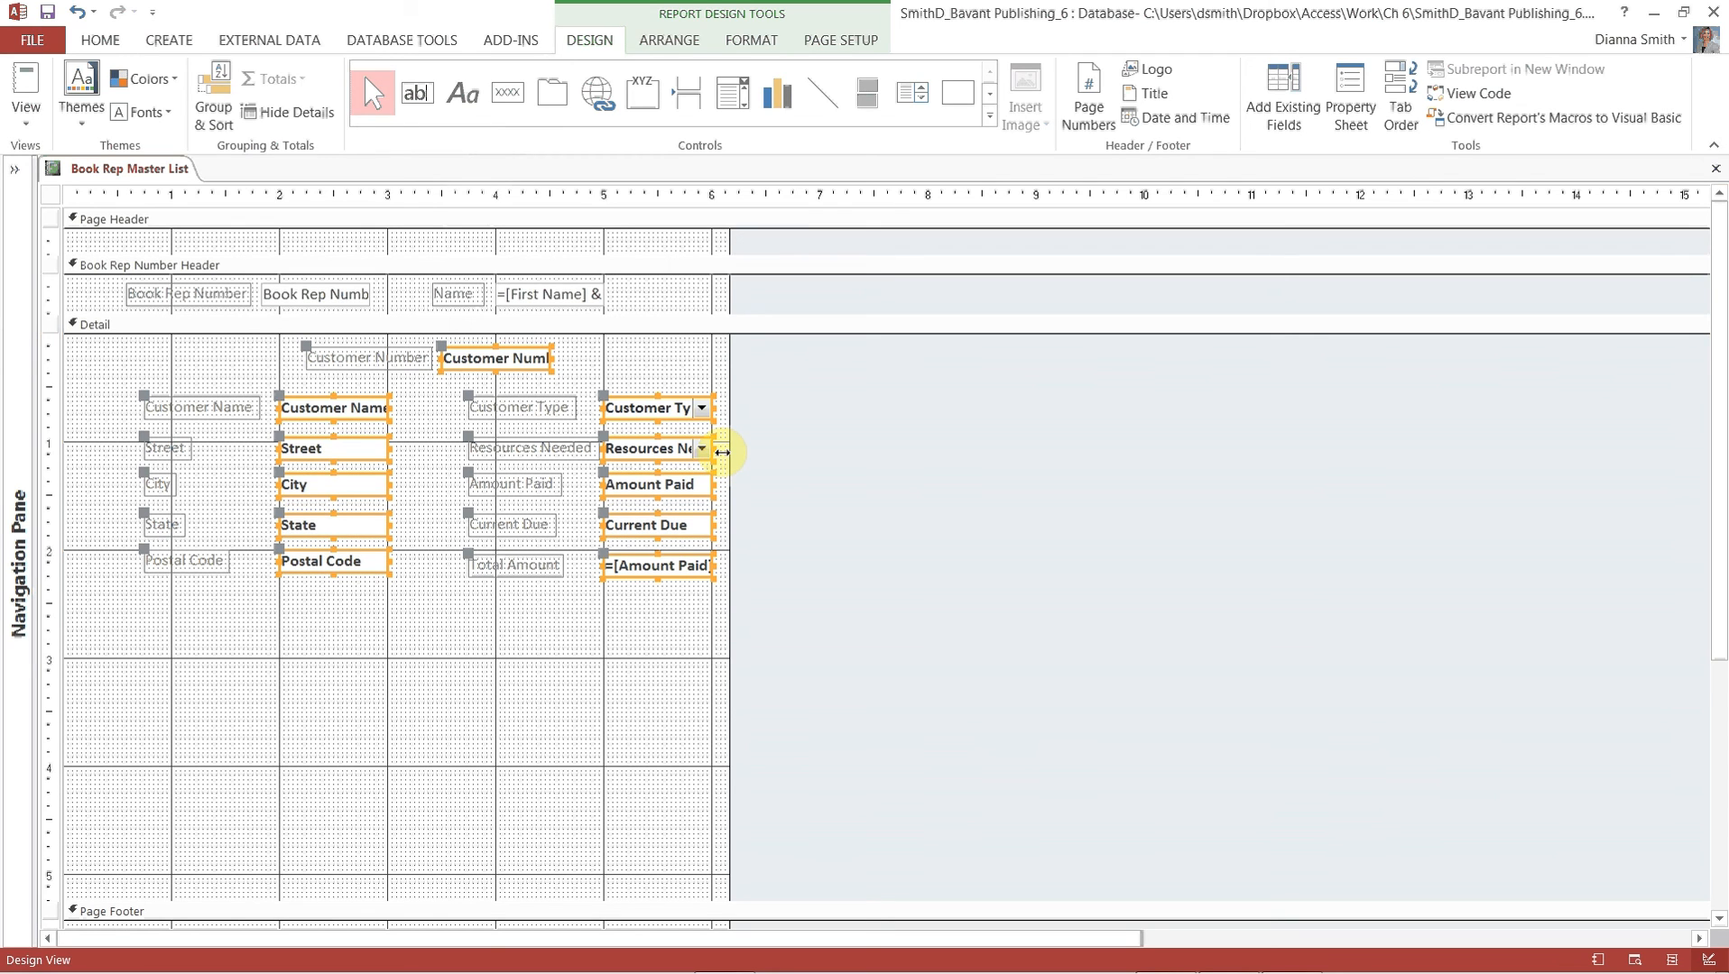
left_click_drag(722, 451, 796, 452)
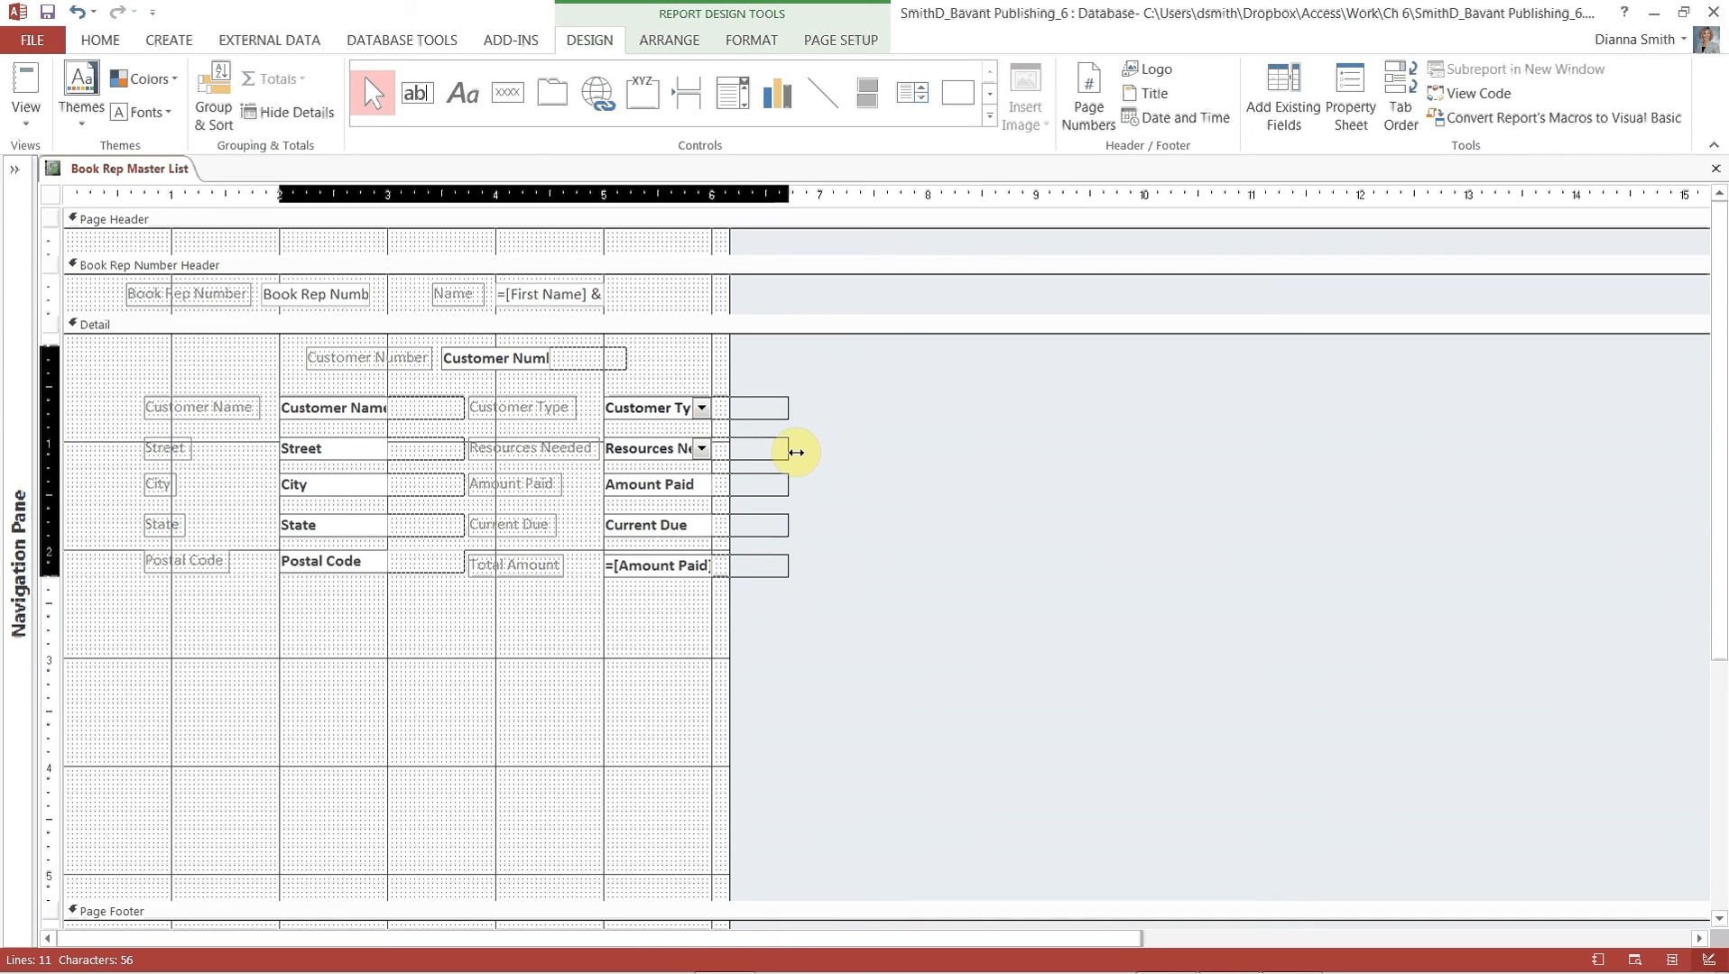
left_click_drag(796, 452, 794, 452)
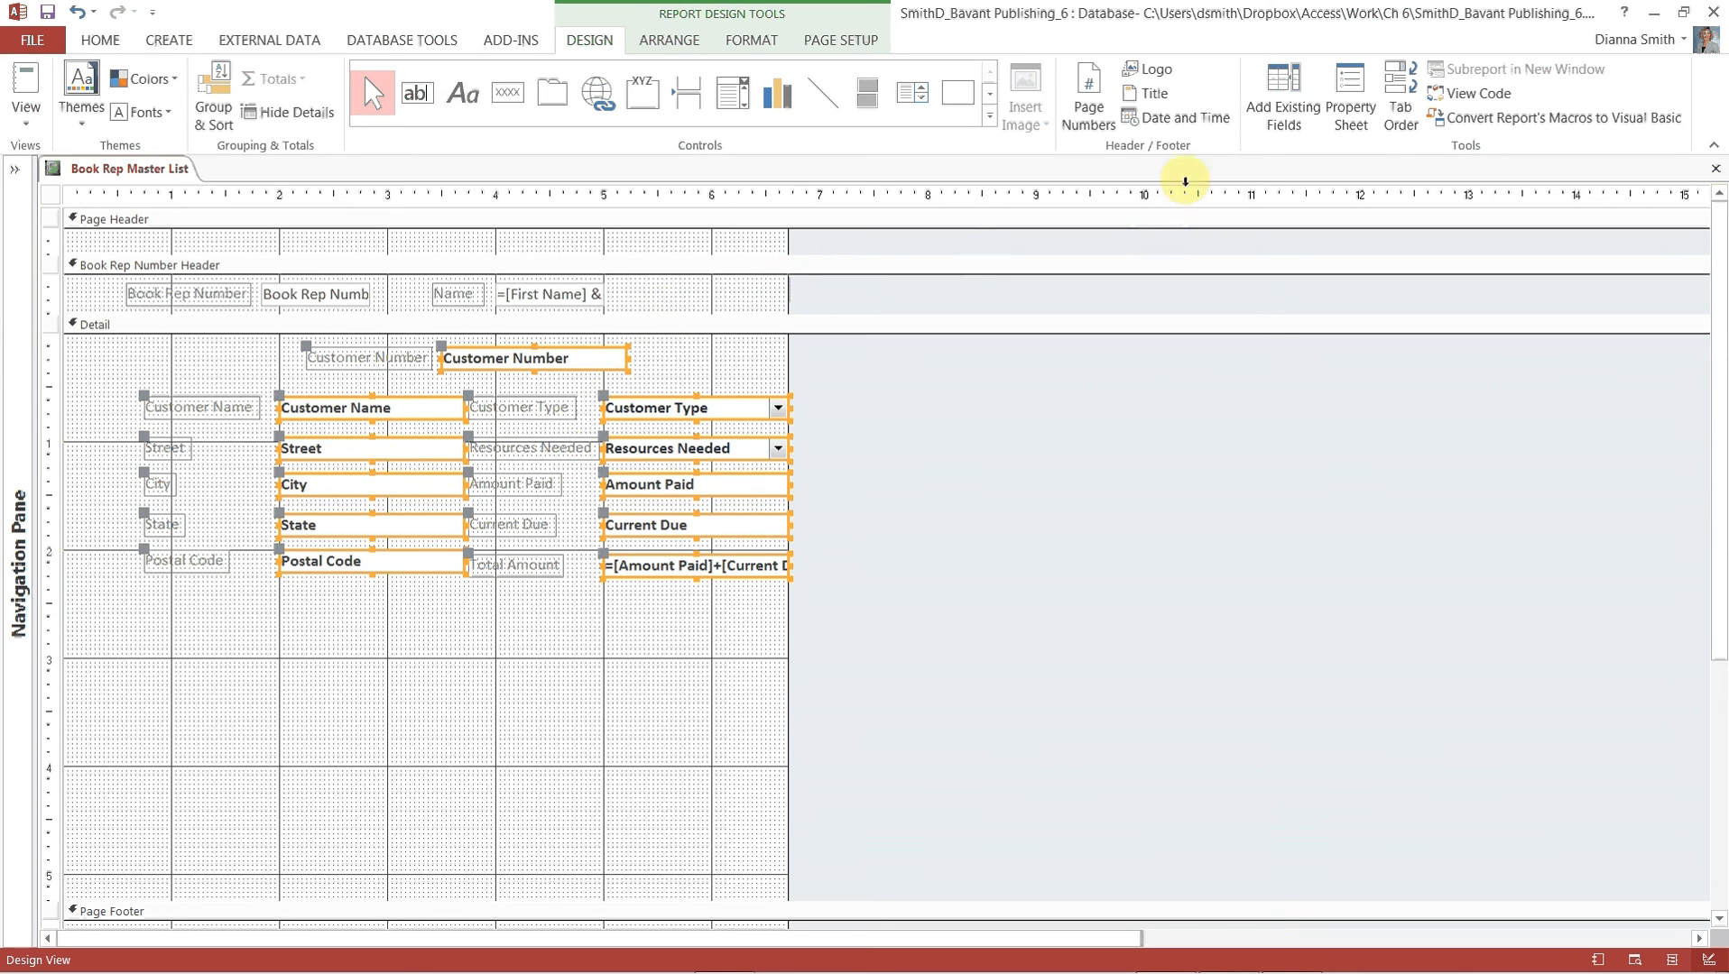
Set the border width of the grouped Detail data controls to 1 pt, keeping the Solid border style.
left_click(1350, 106)
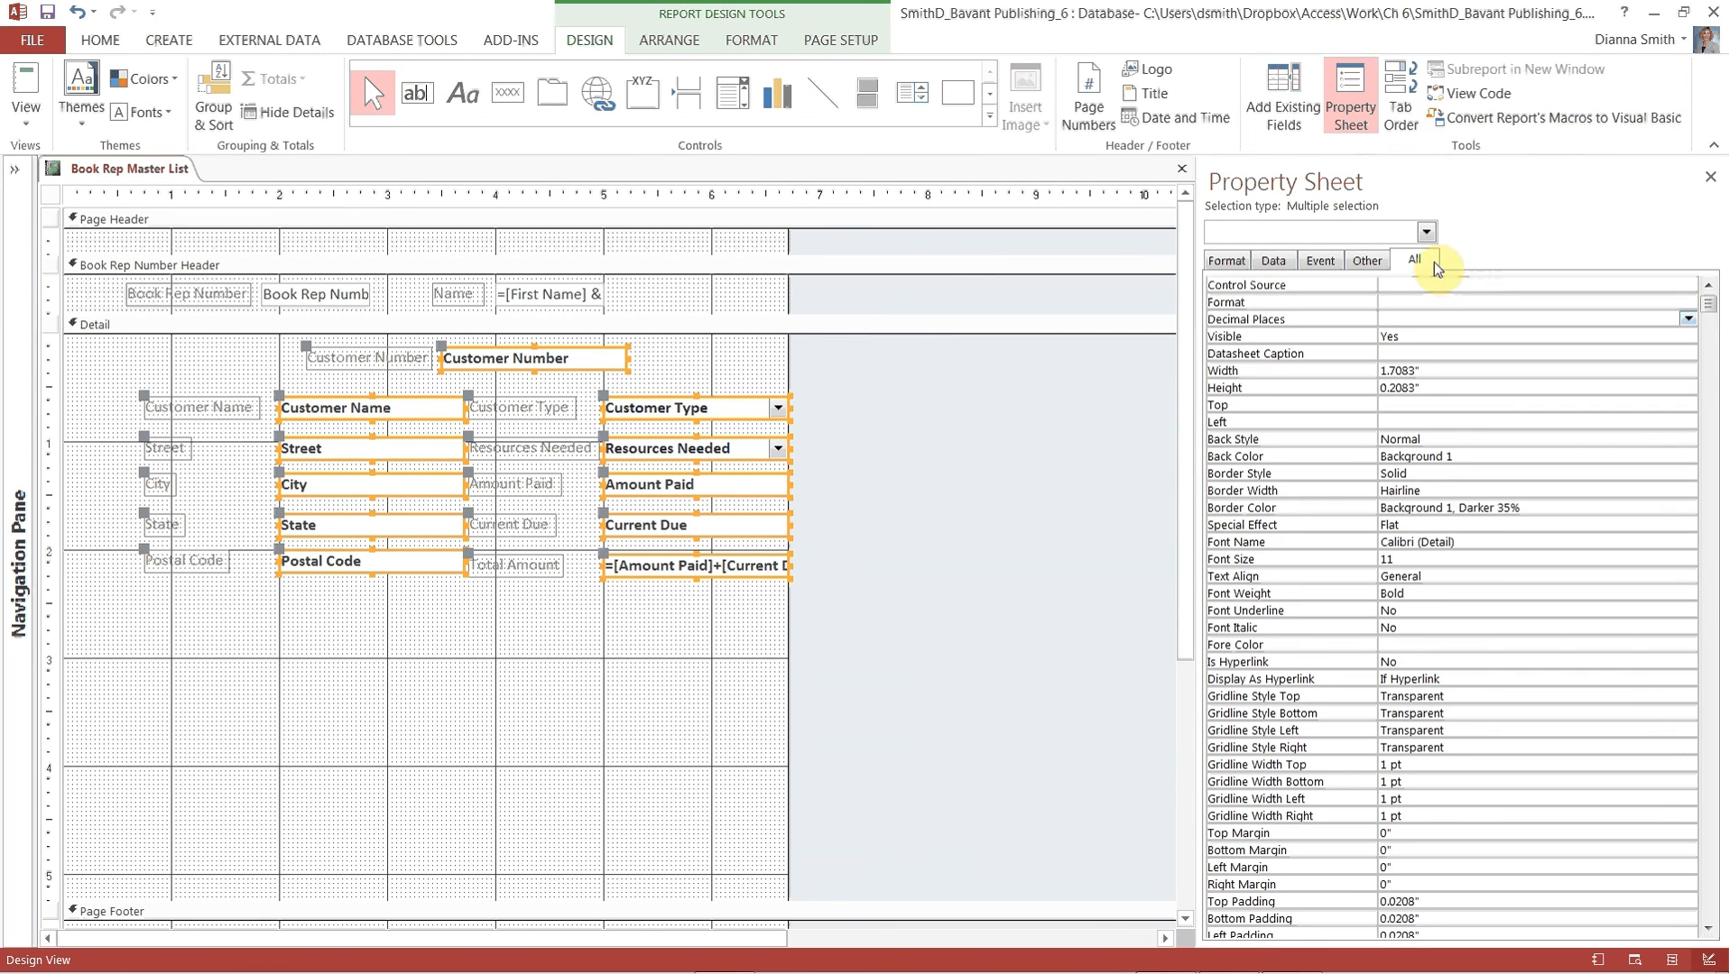
left_click(1423, 261)
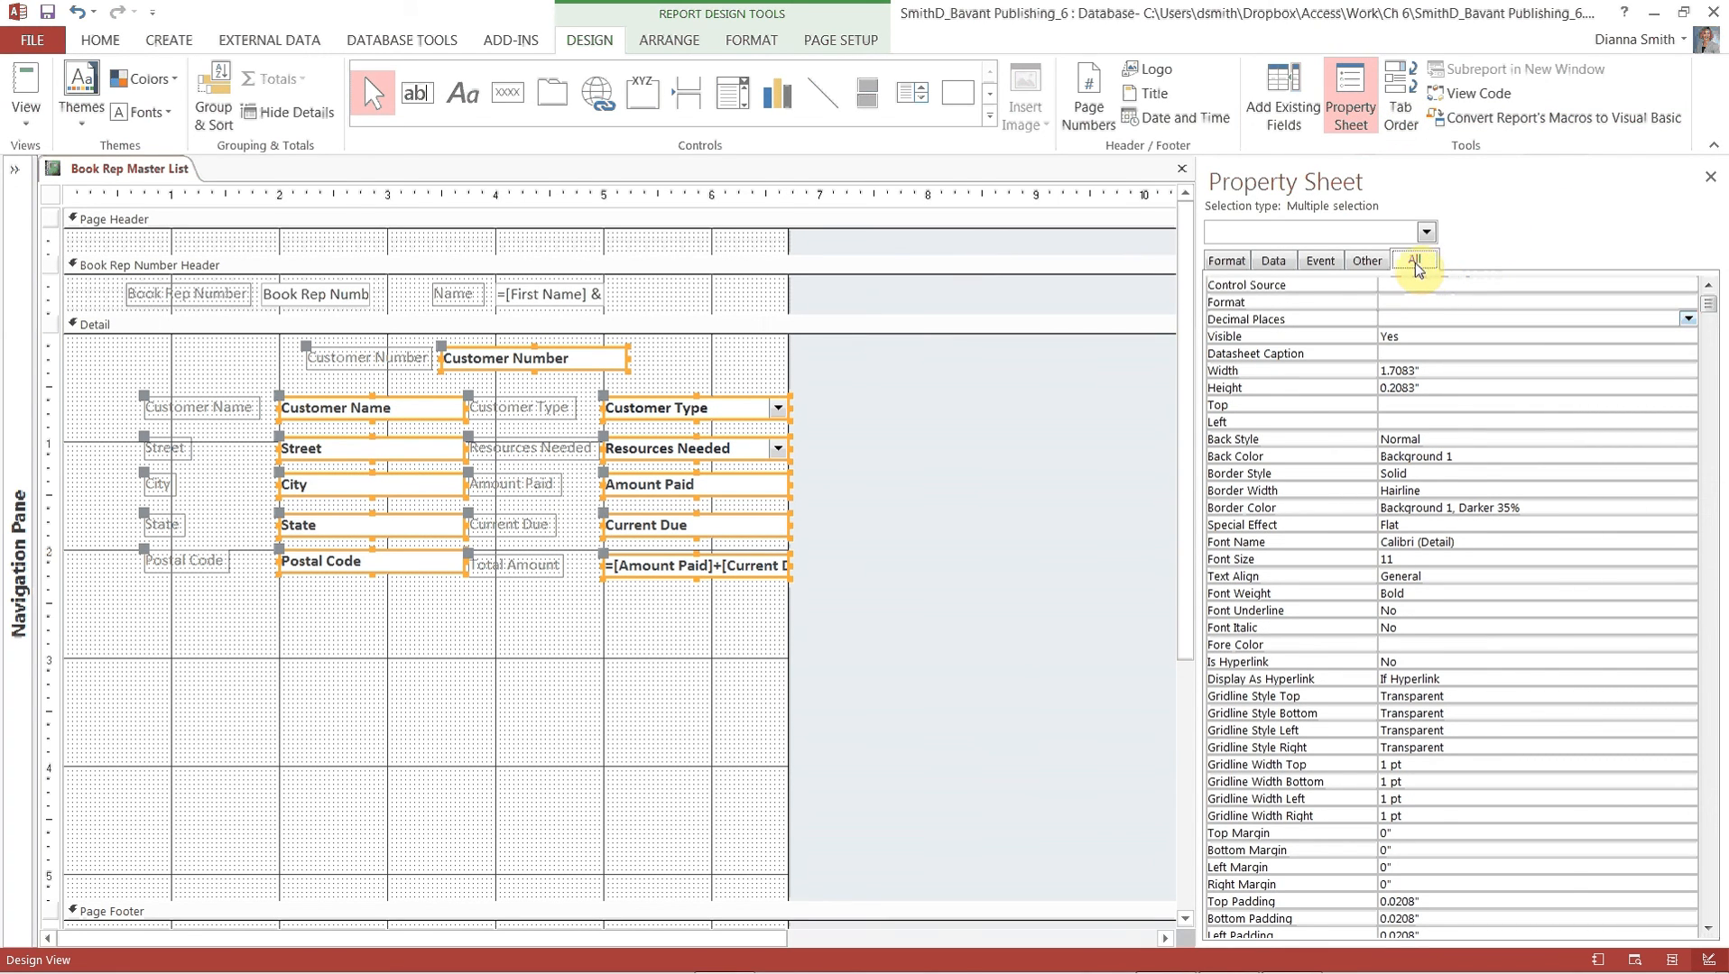
left_click(1414, 473)
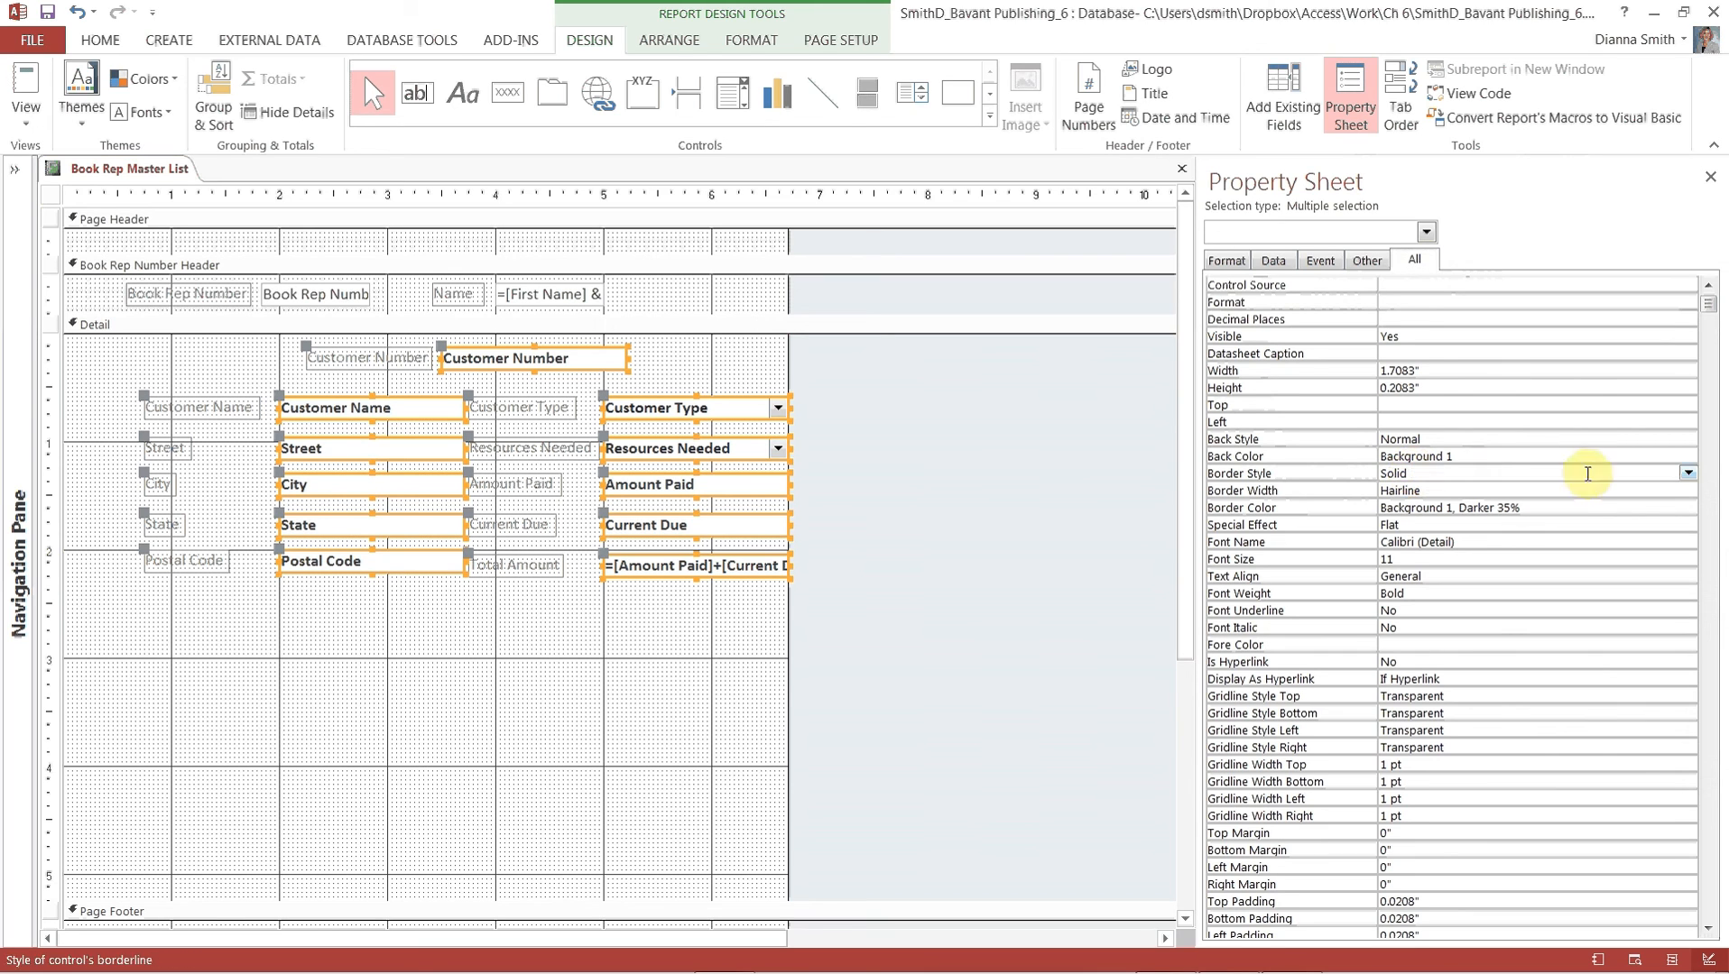
left_click(1689, 472)
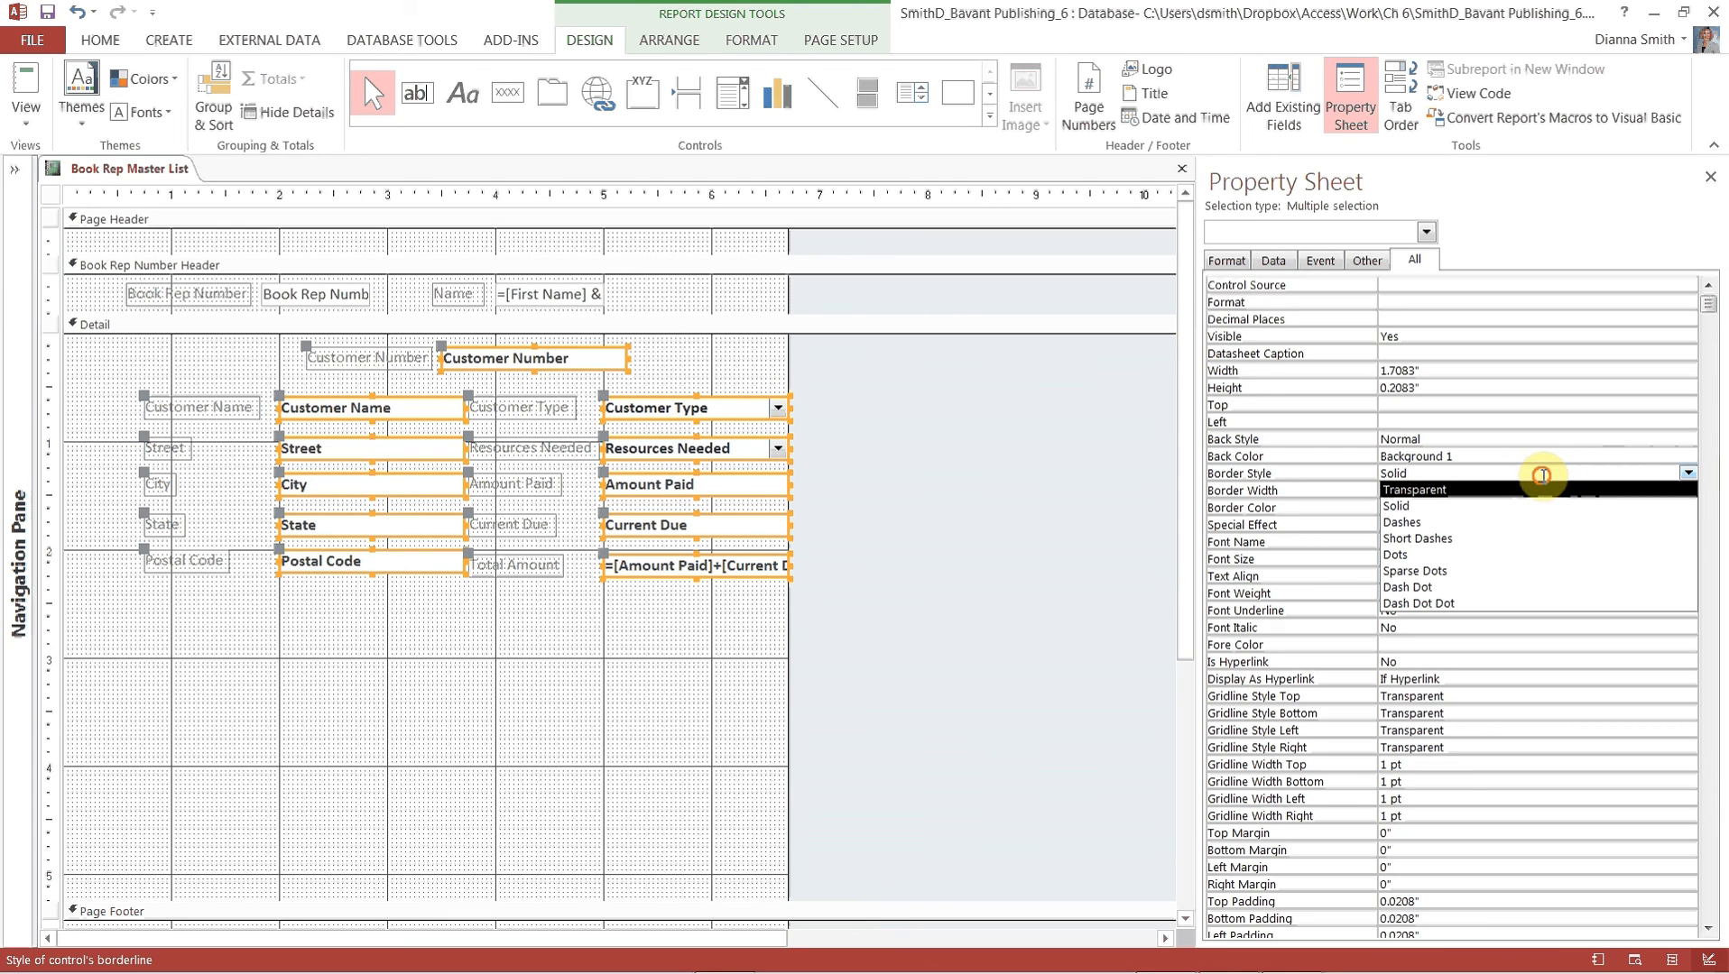
left_click(1308, 497)
left_click(1471, 488)
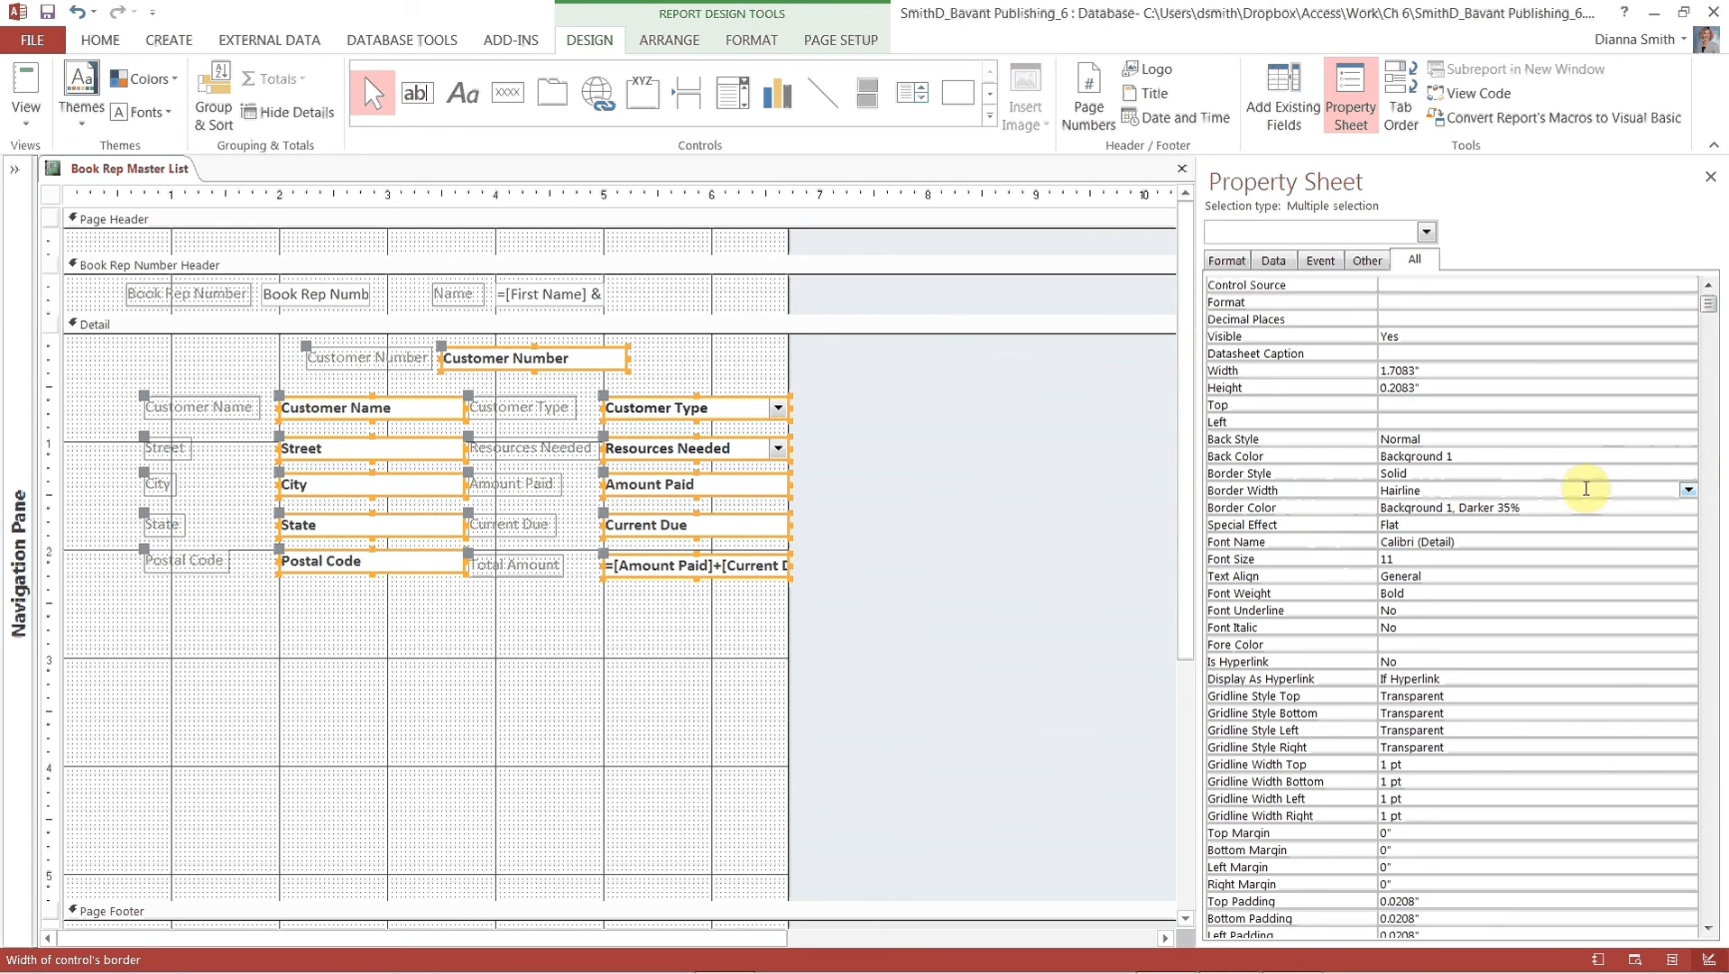
left_click(1686, 490)
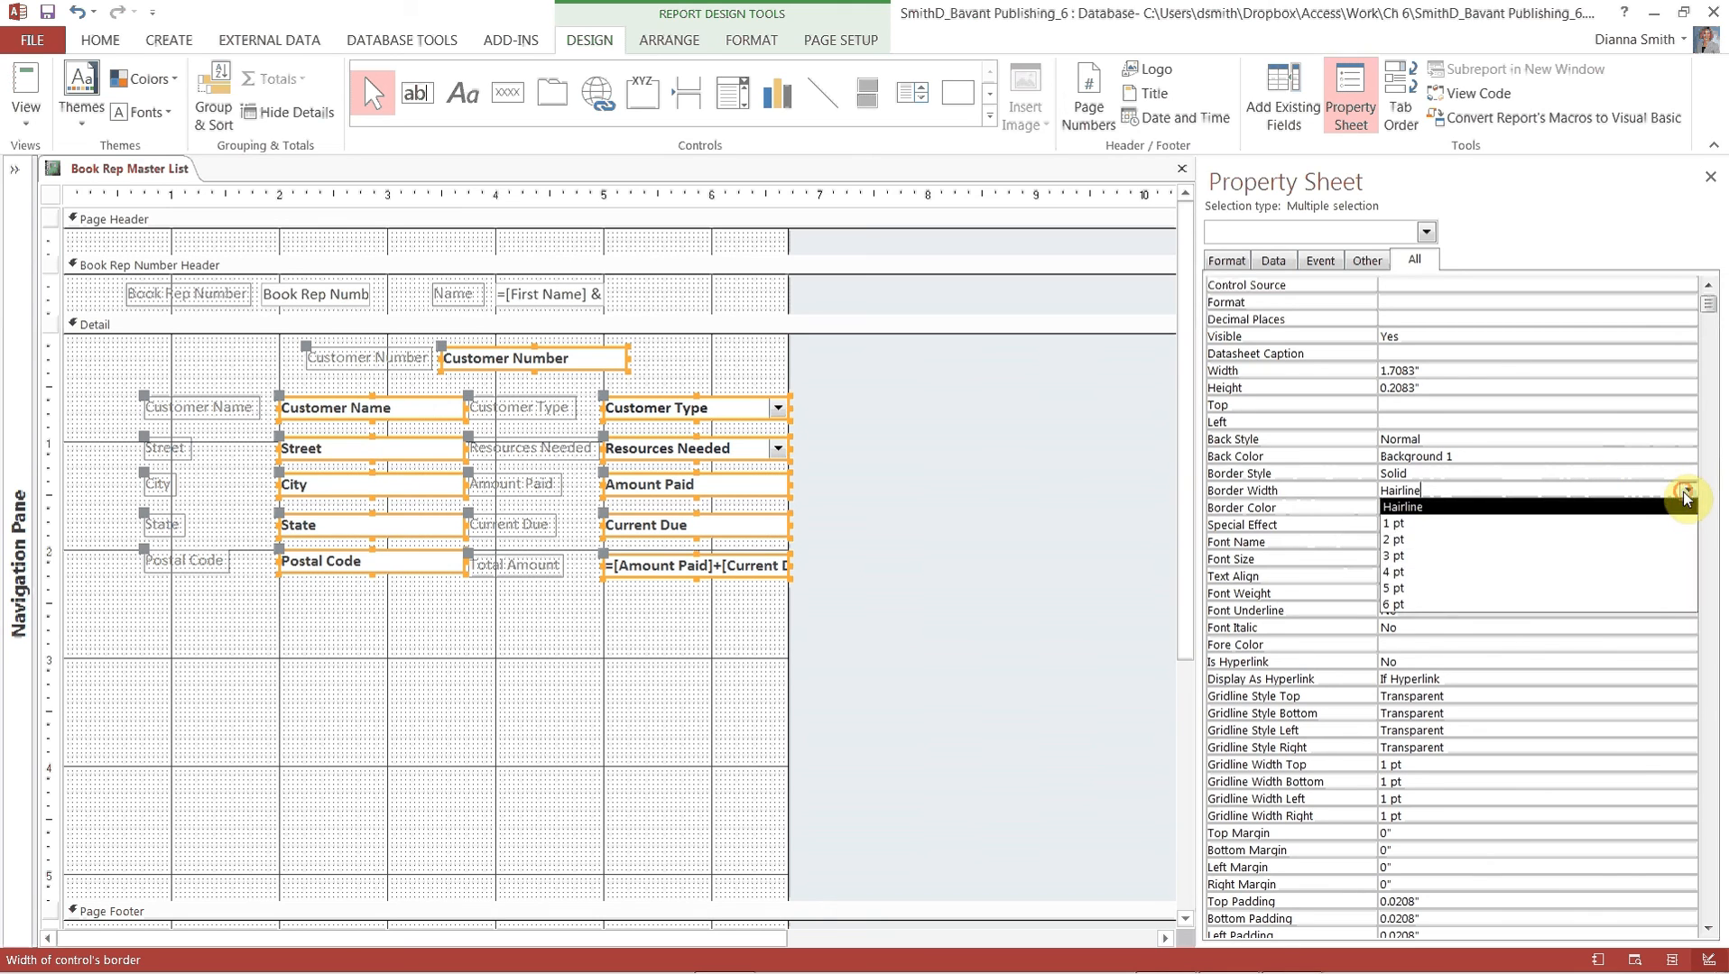
left_click(1614, 525)
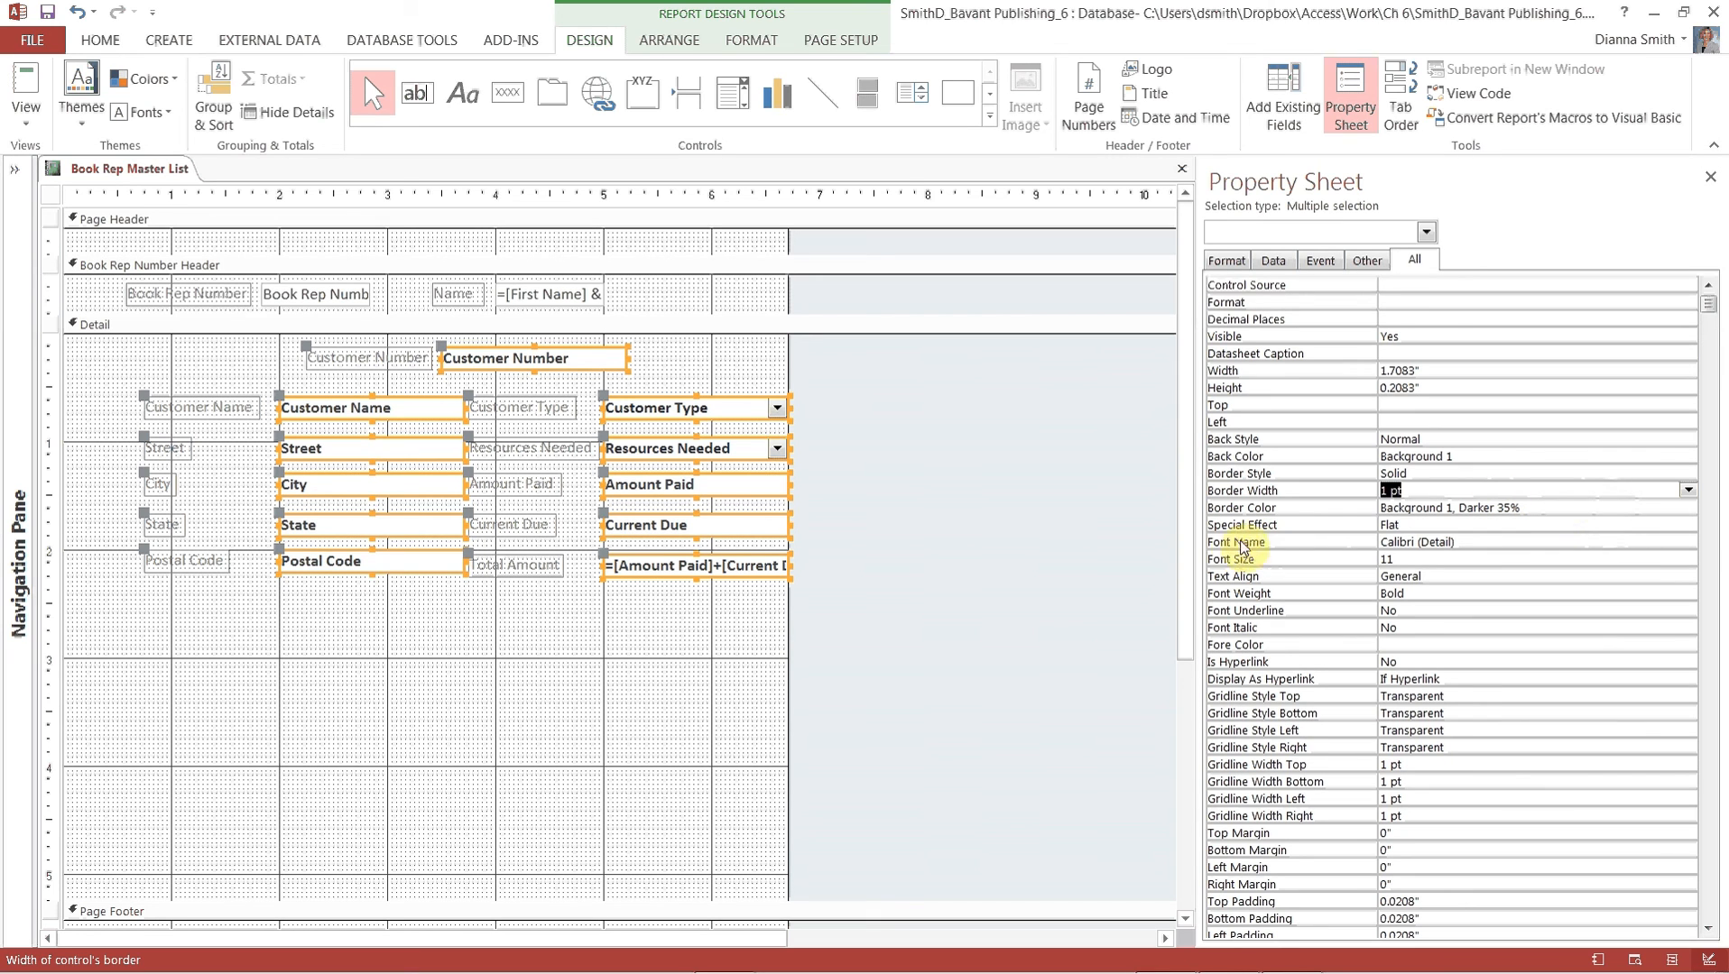
Widen only the Resources Needed combo box to about 2.9 inches.
left_click(683, 449)
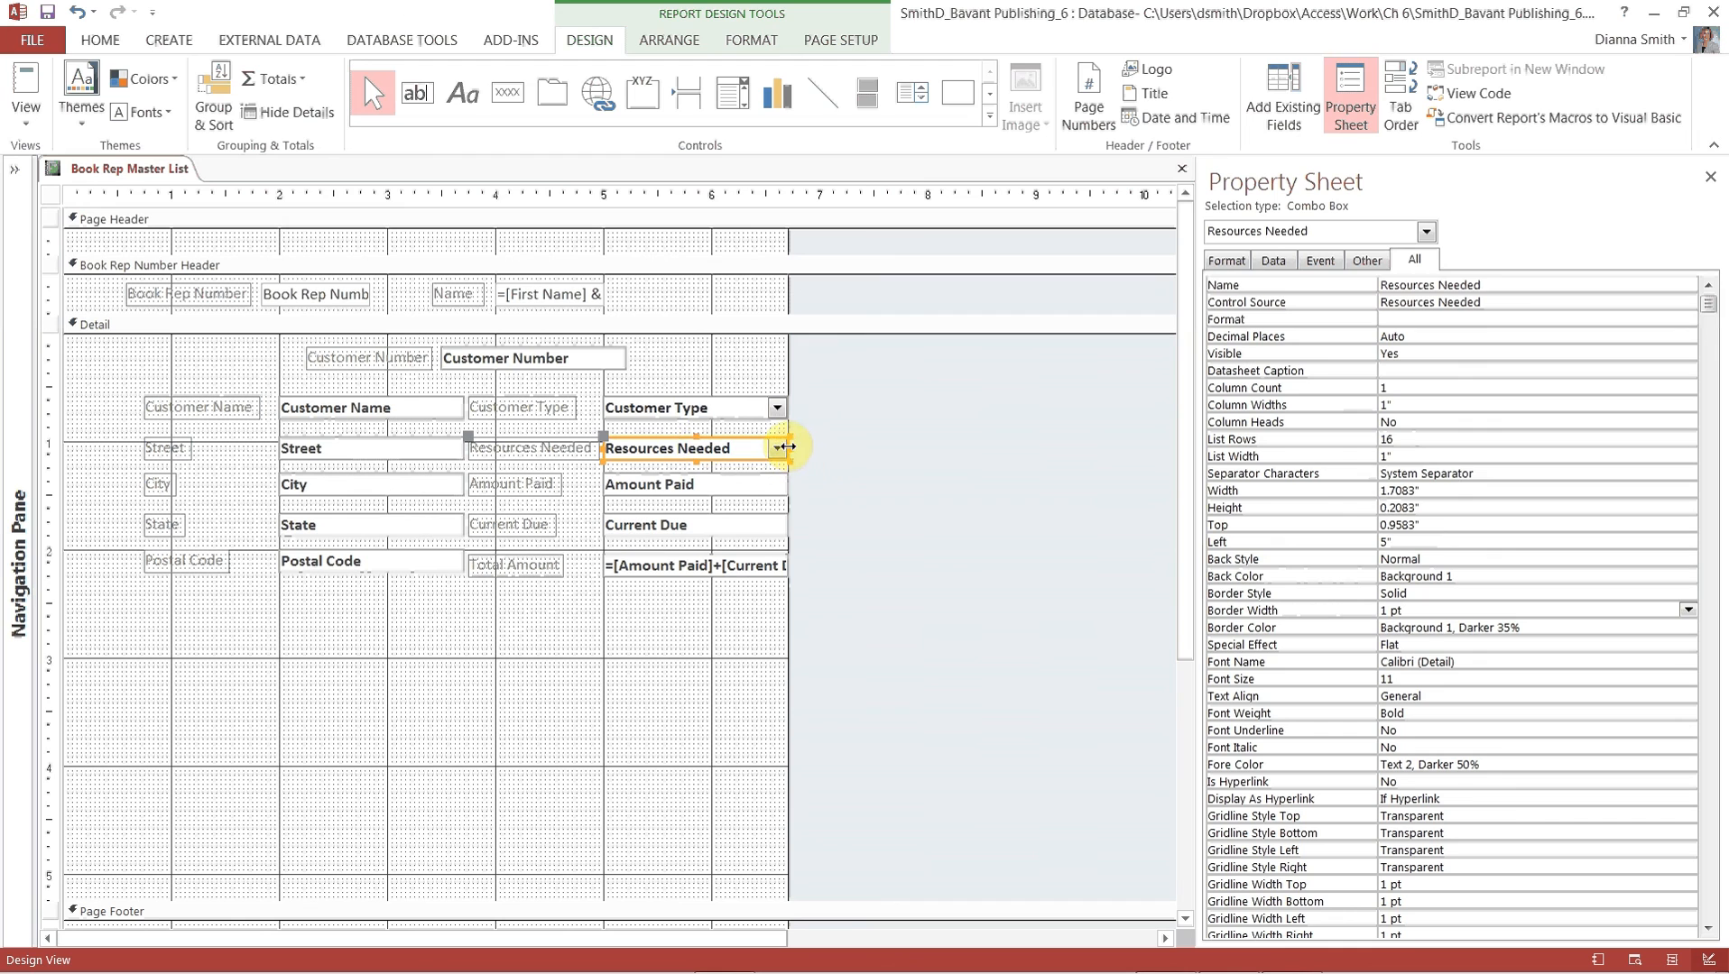
left_click_drag(786, 446, 915, 424)
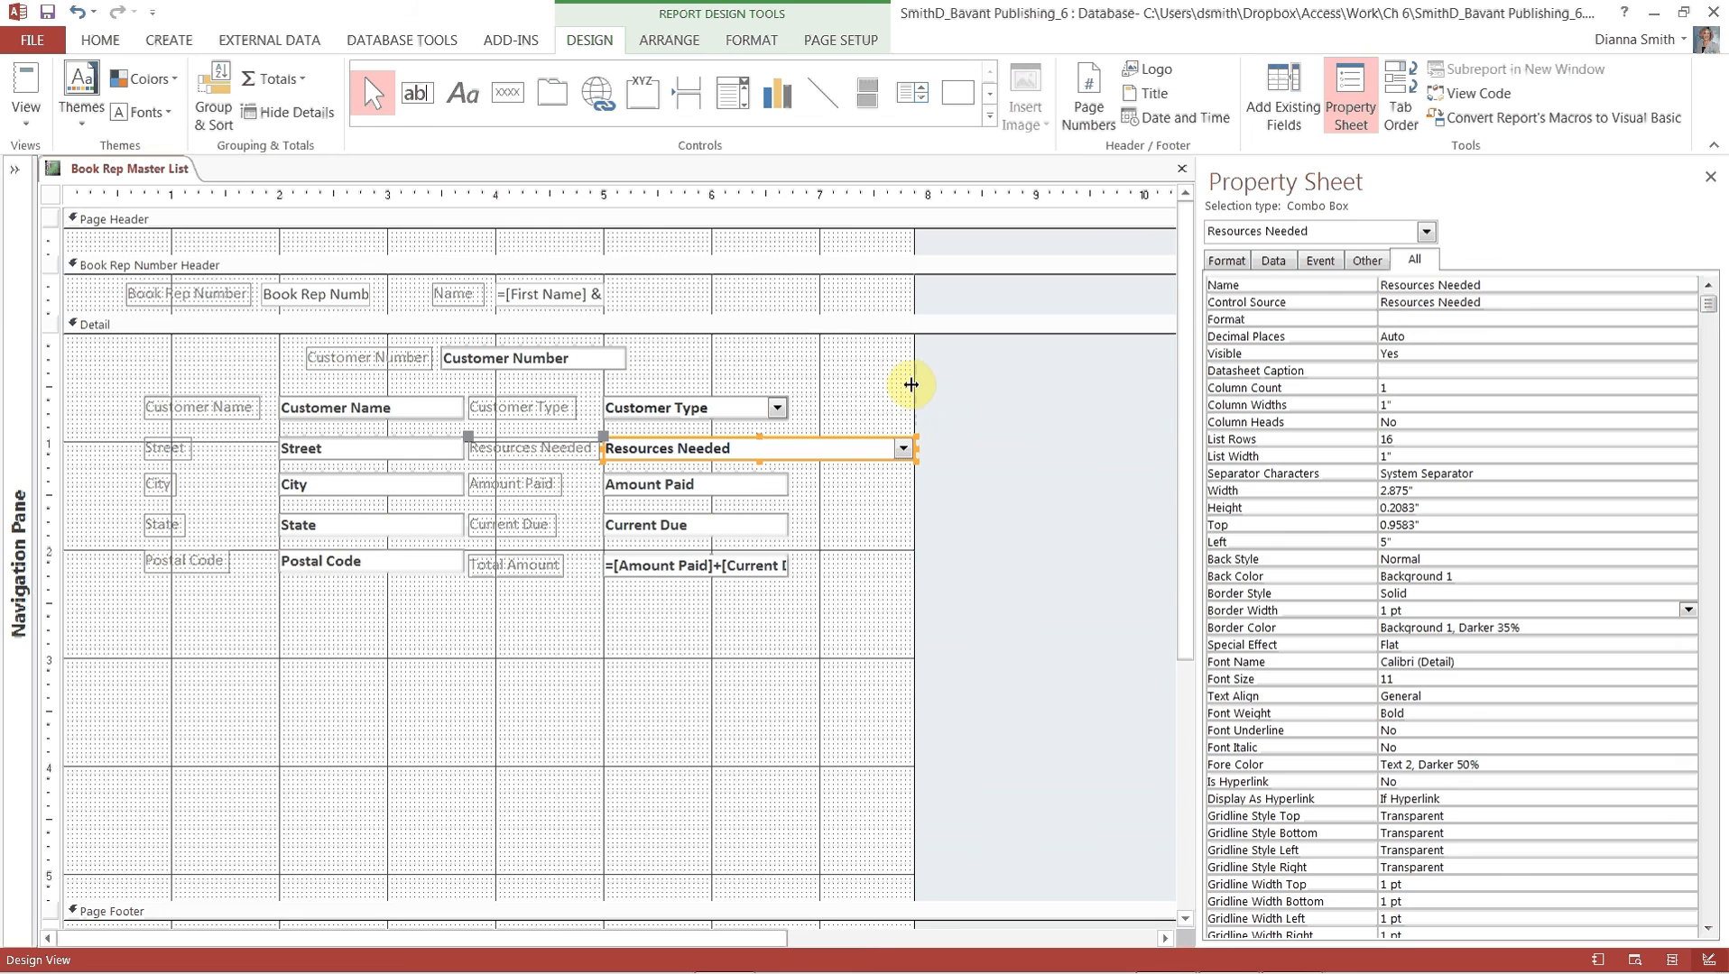
Italicize all the labels in the Detail section, from Customer Number through Total Amount.
left_click(403, 363)
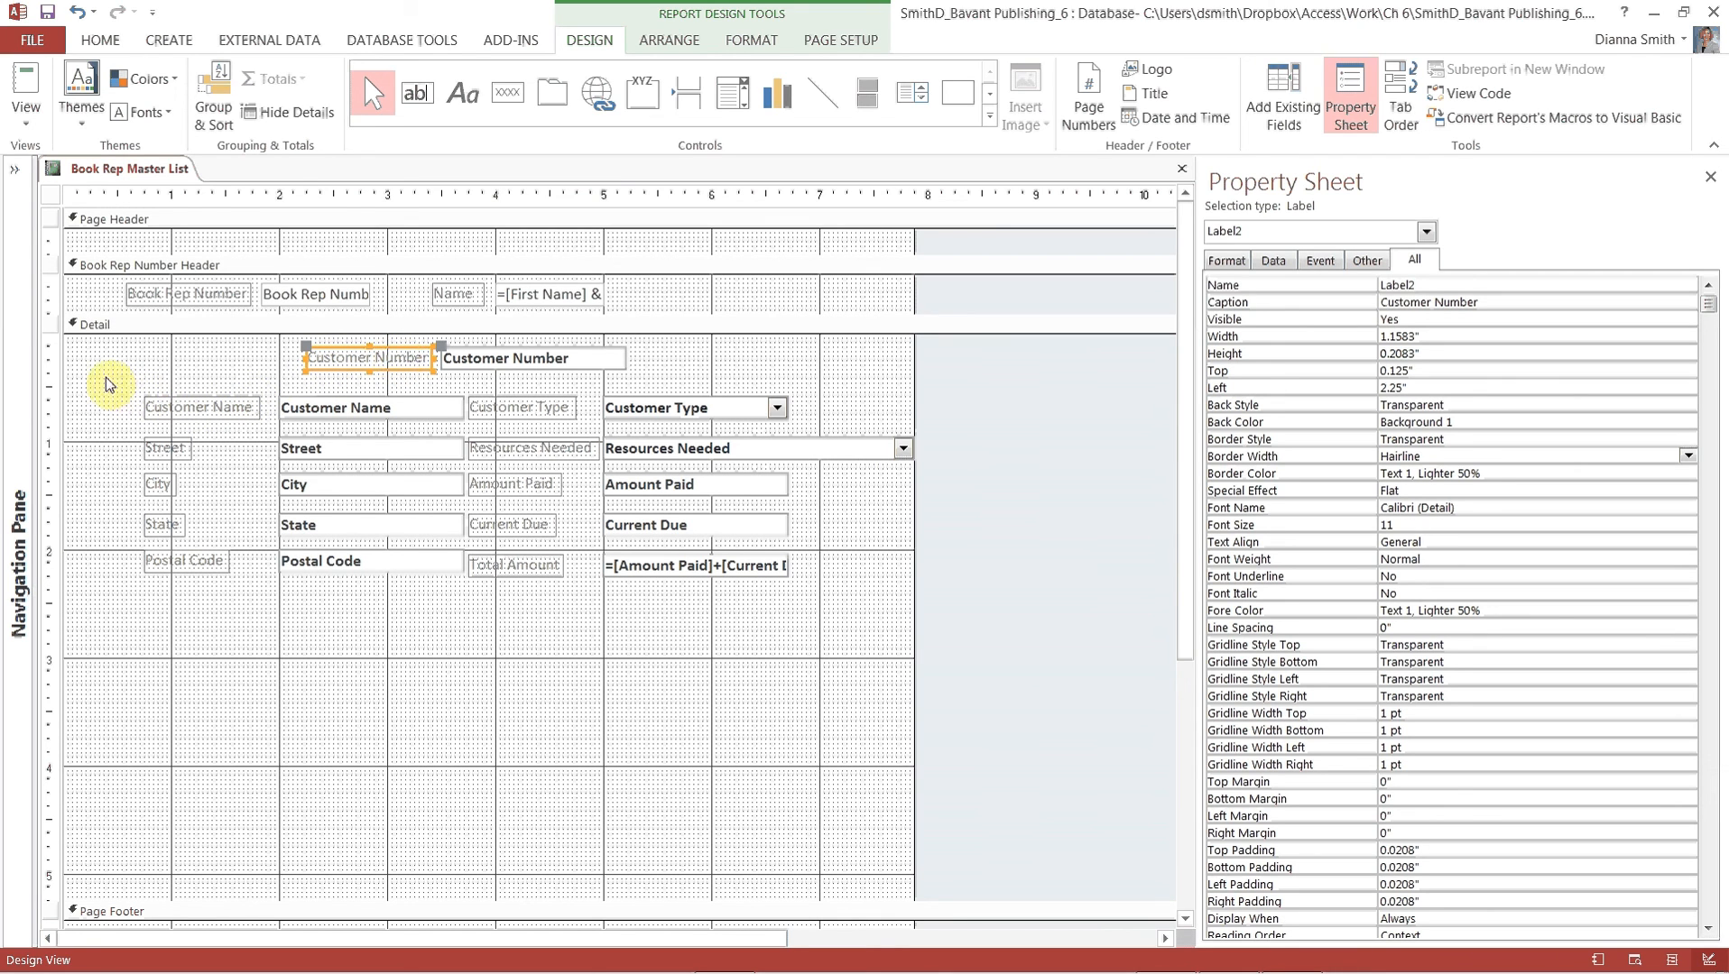
left_click_drag(105, 377, 200, 570)
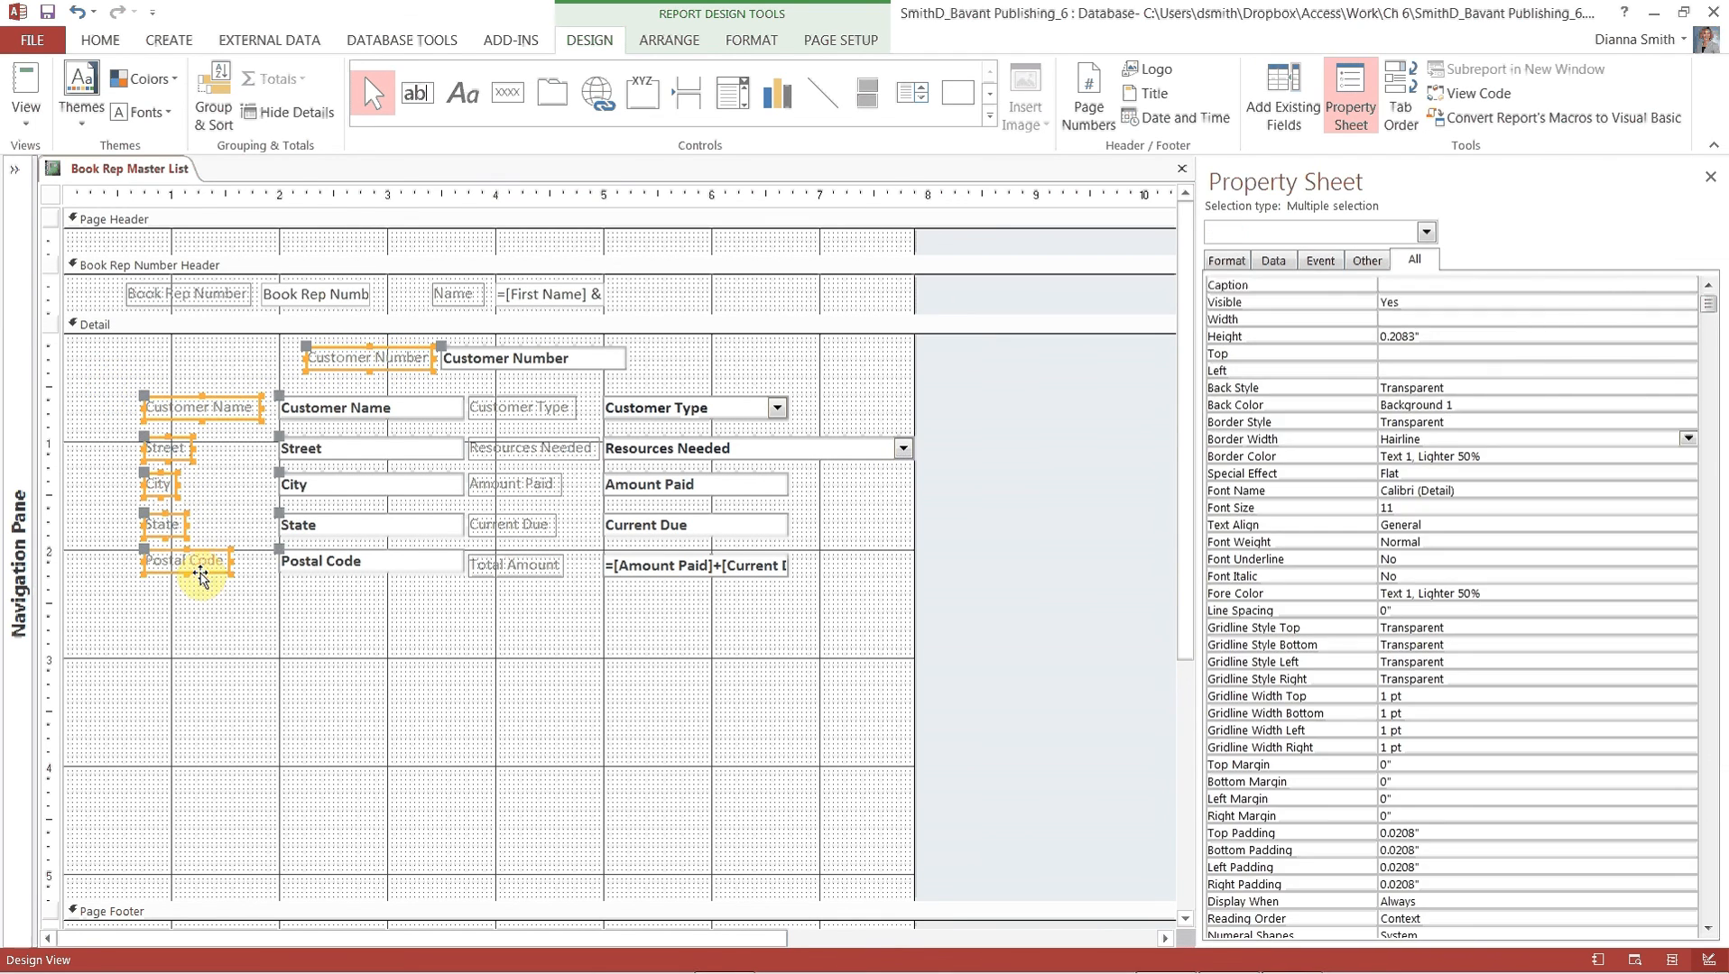
left_click_drag(549, 596, 558, 385)
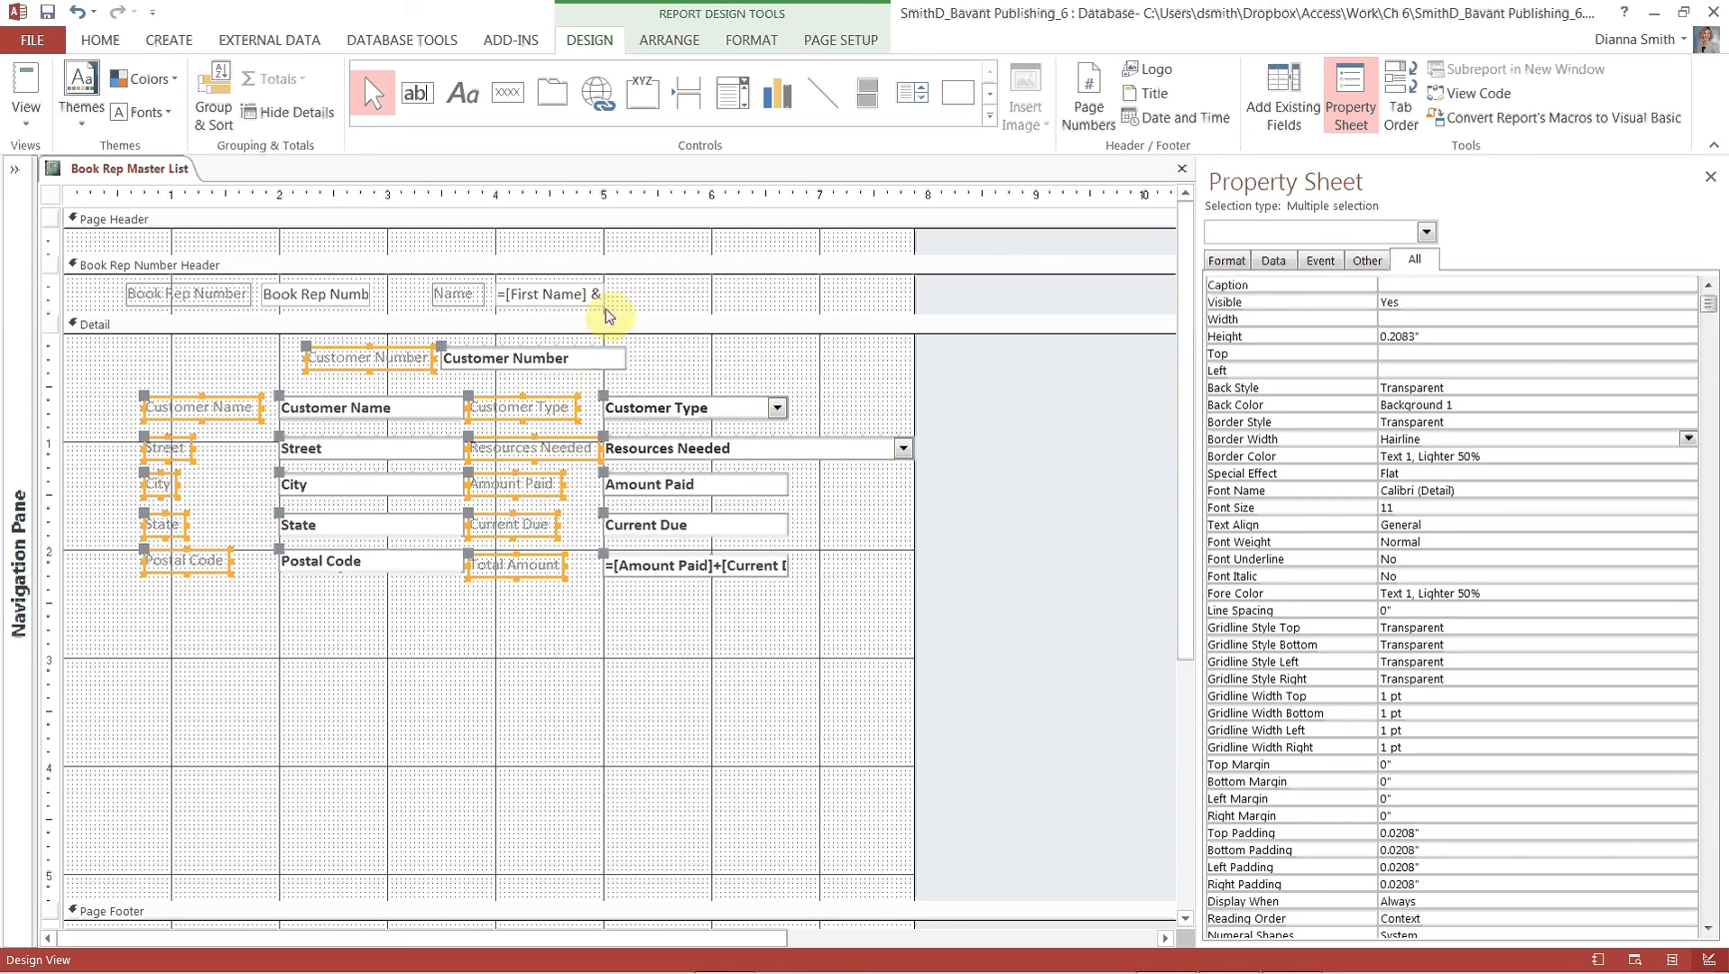
left_click(742, 47)
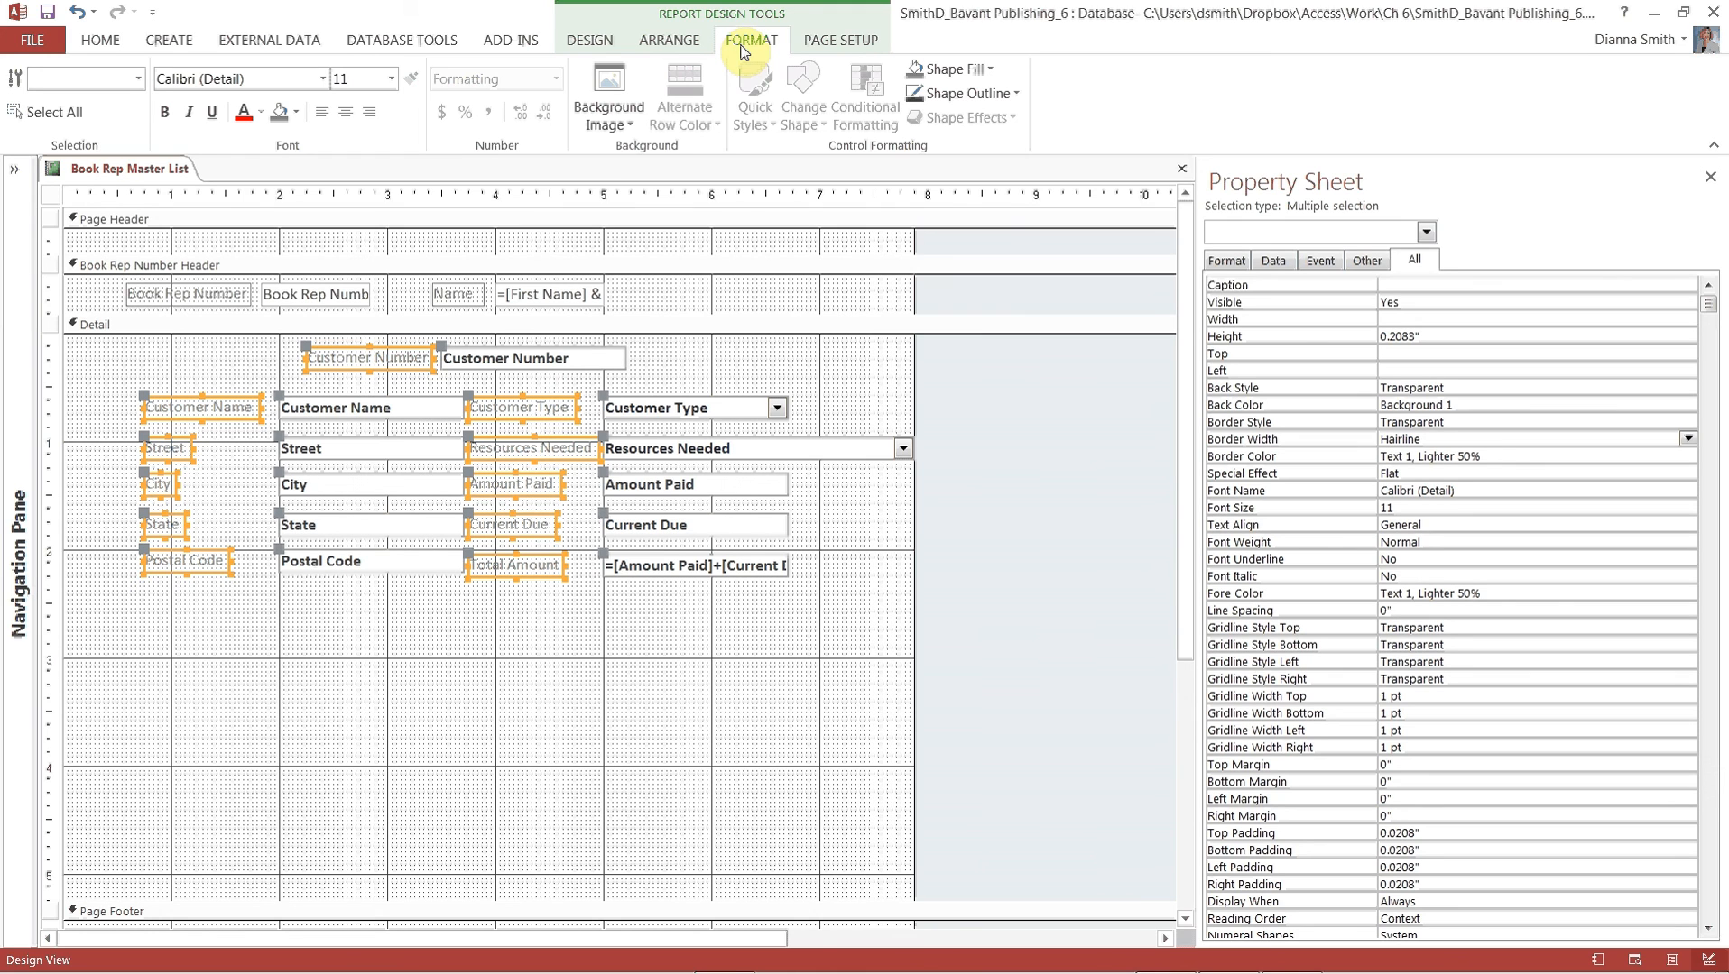
left_click(191, 114)
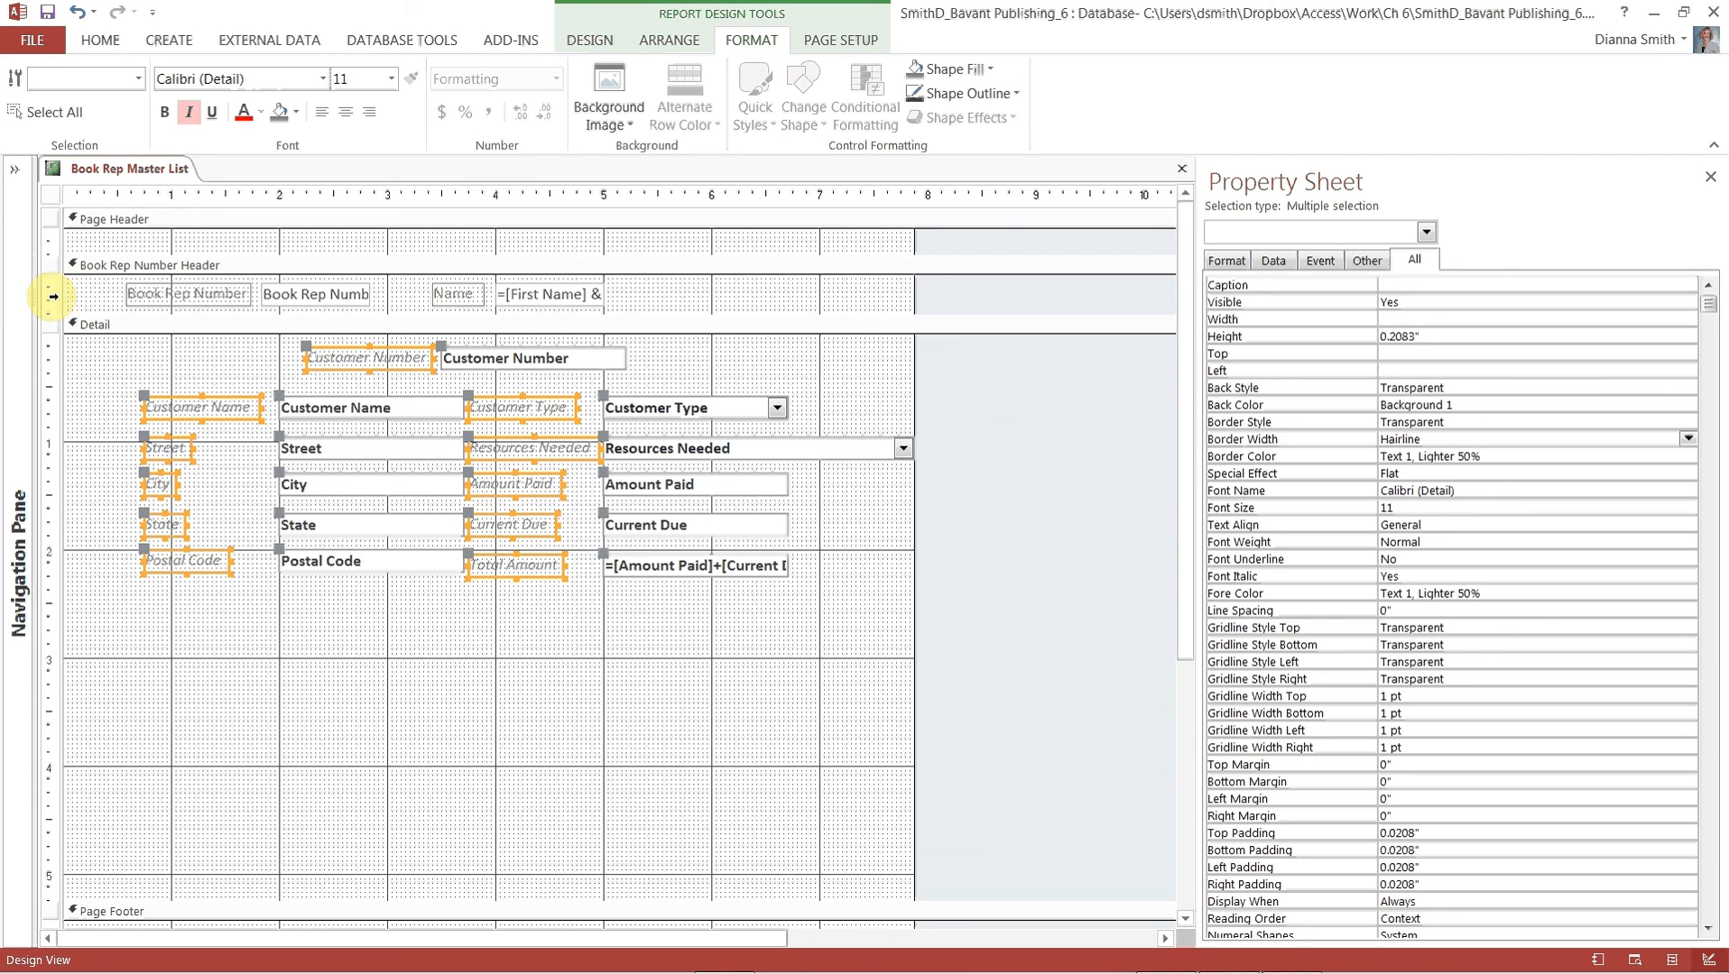
Align the tops of all the controls in the Book Rep Number Header section.
left_click(48, 296)
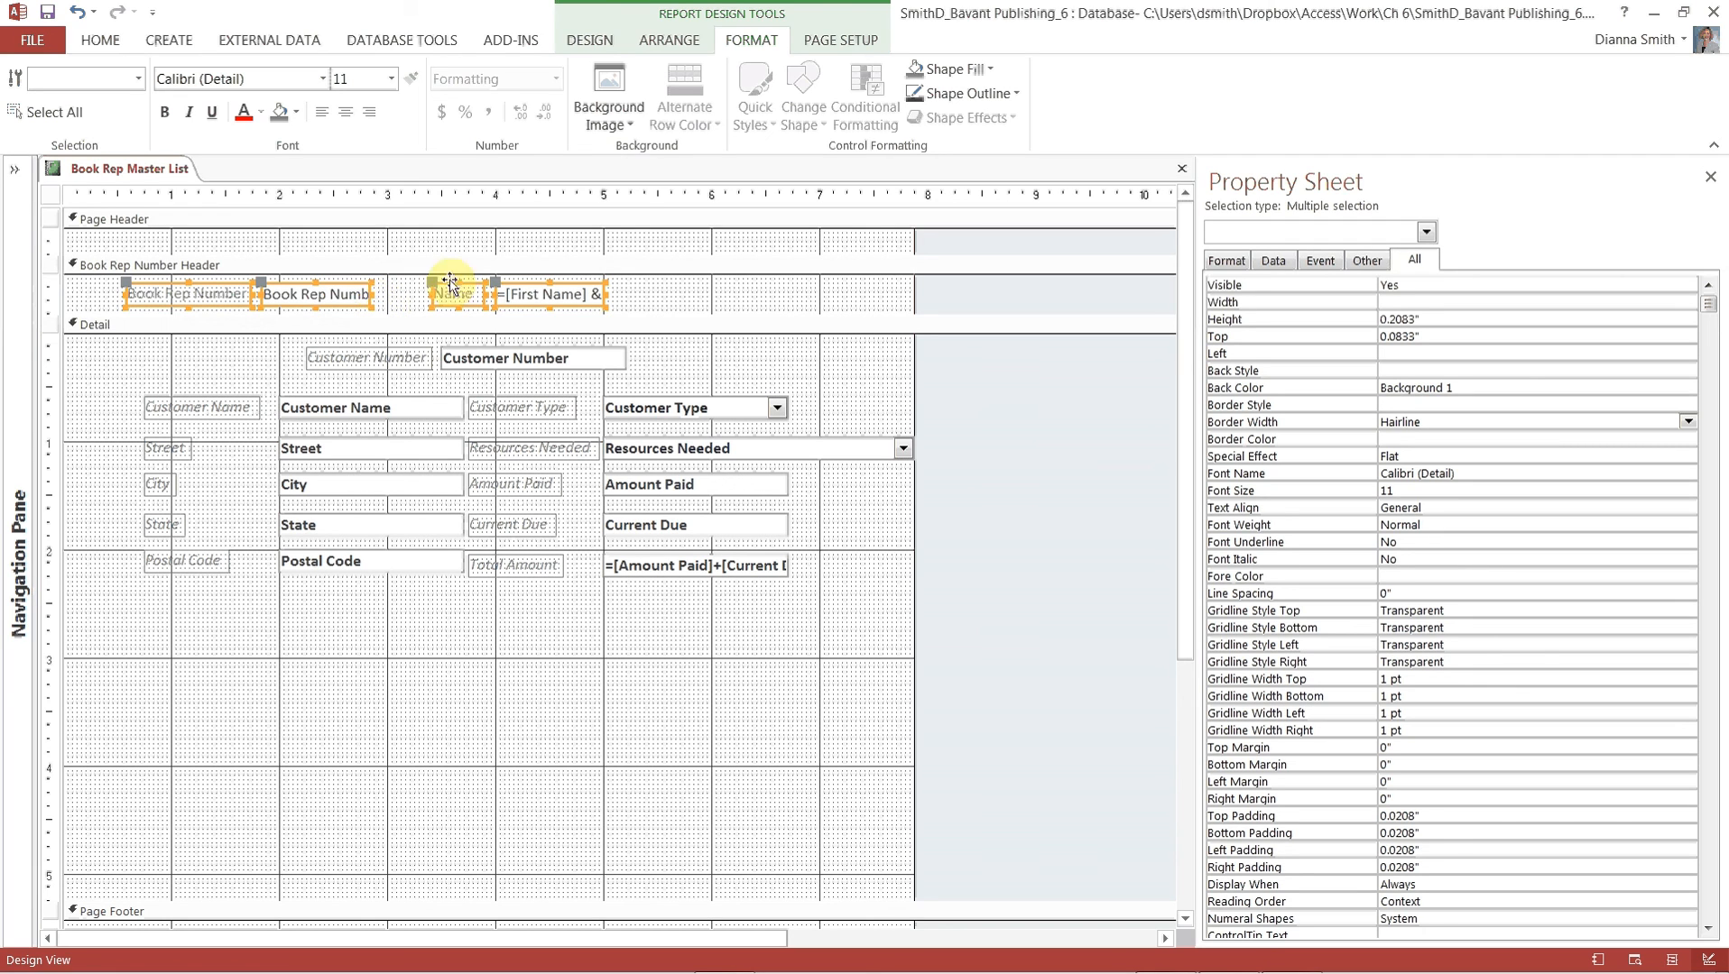
left_click(683, 45)
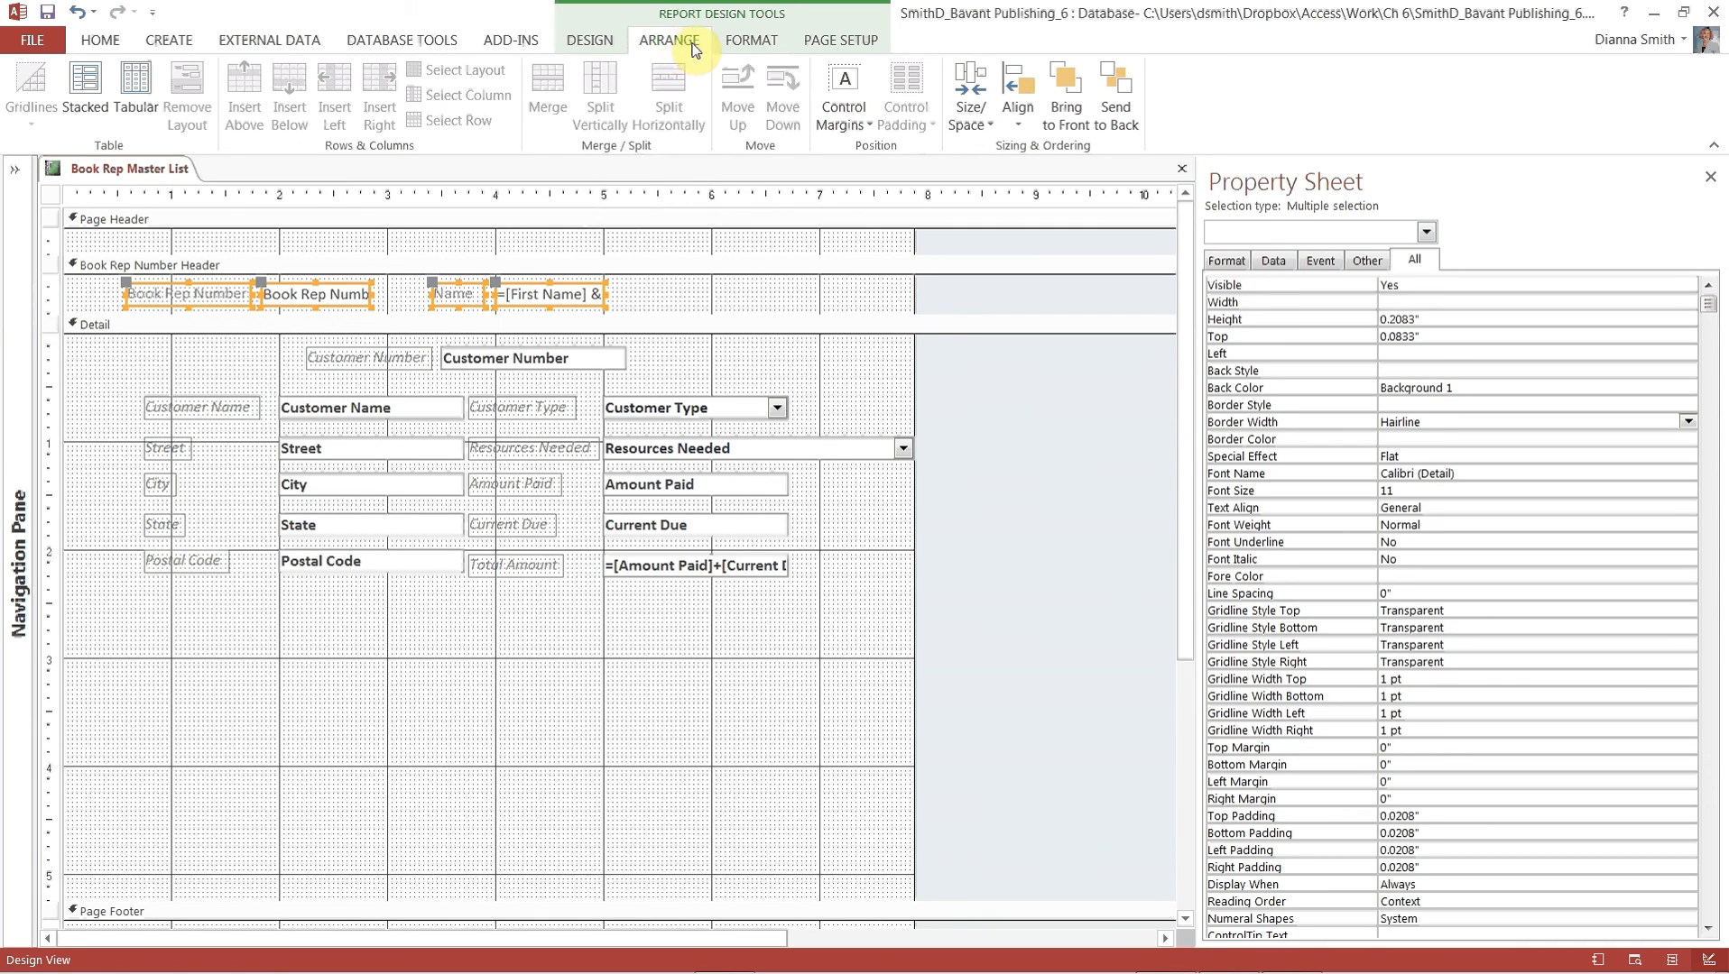
left_click(1010, 127)
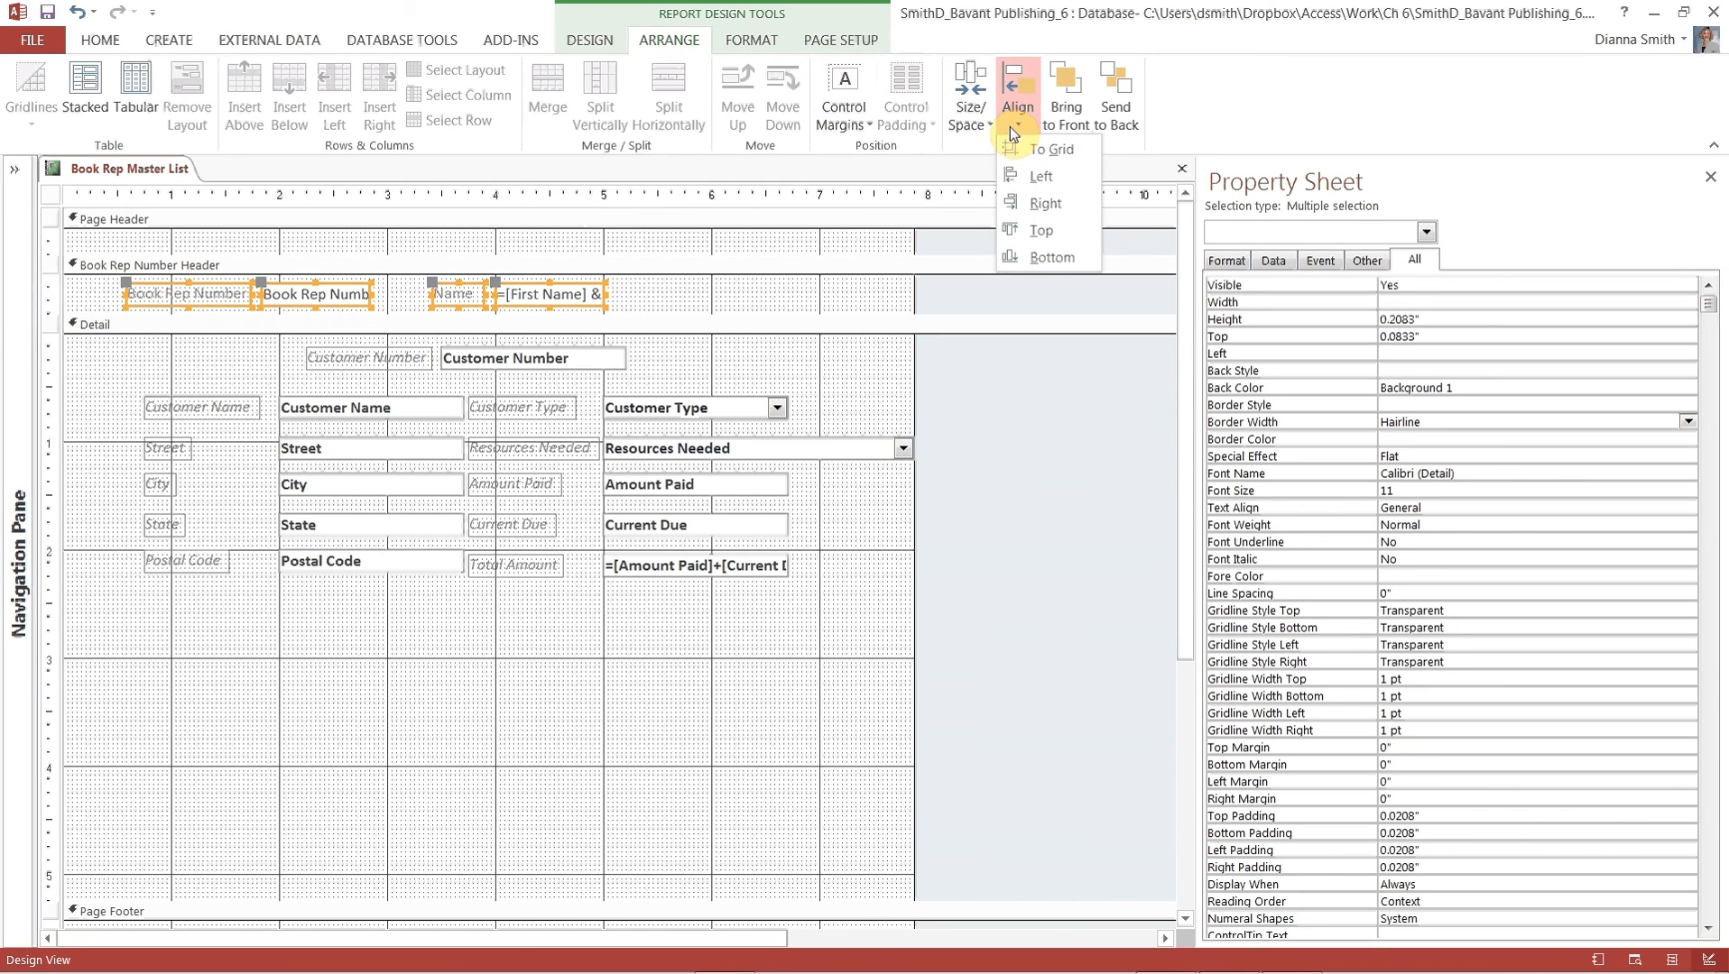
left_click(1033, 233)
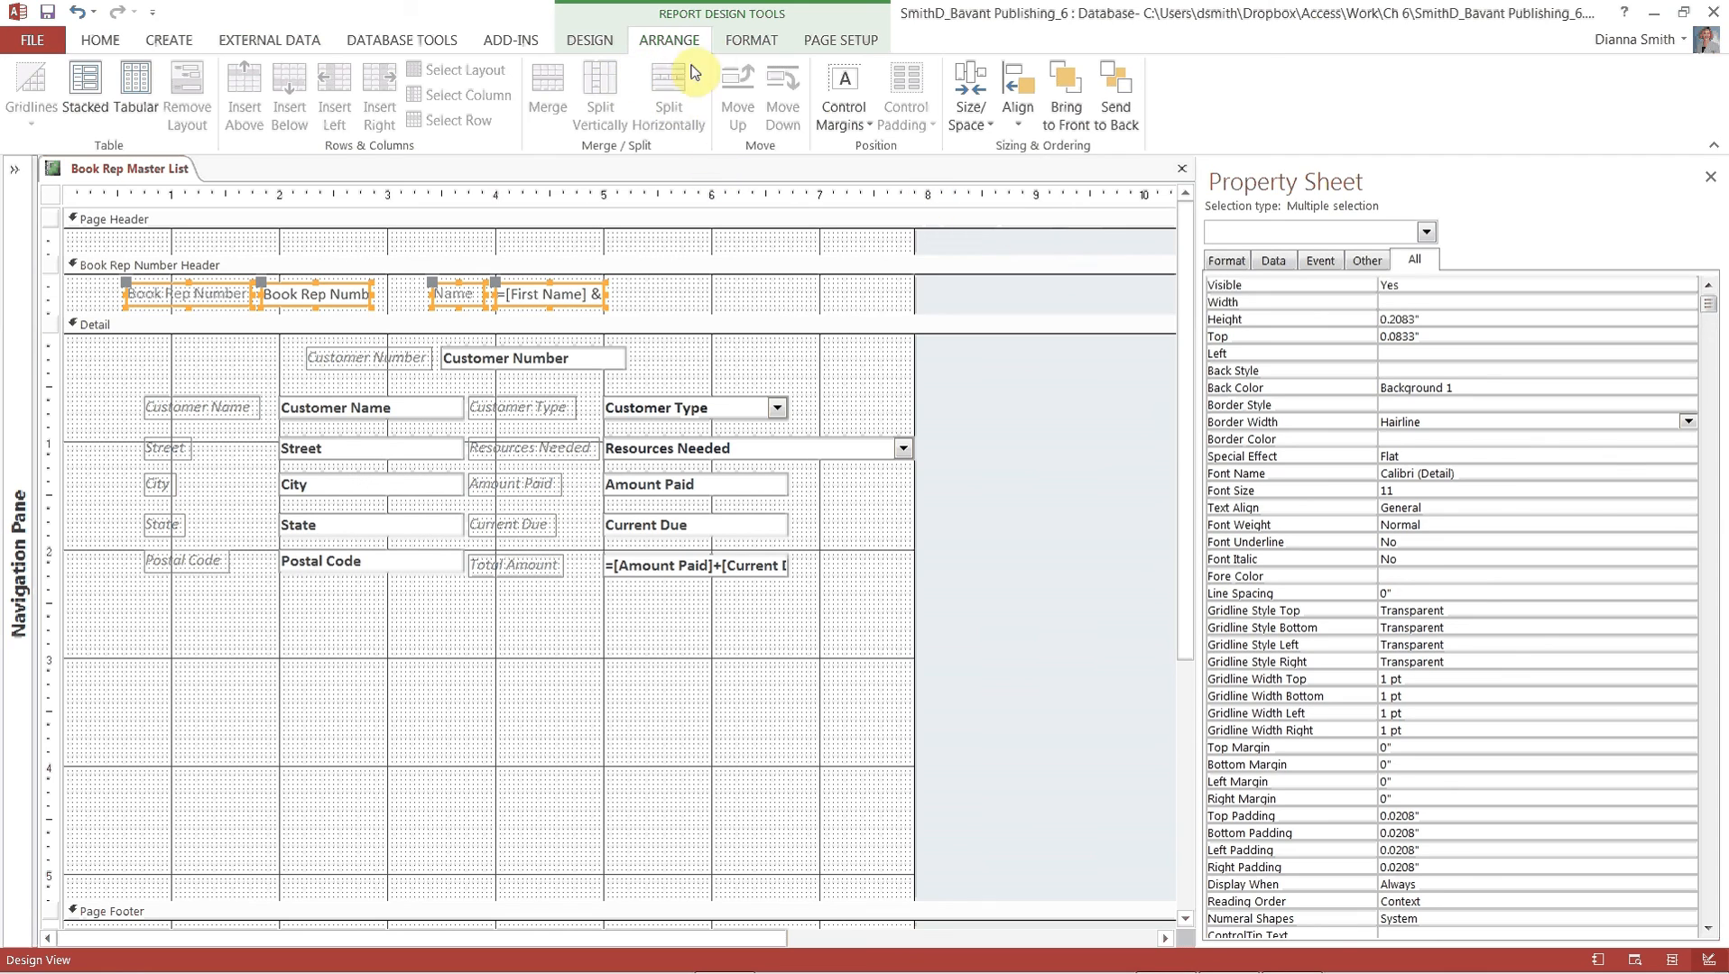
Make all the controls in the Book Rep Number Header section bold and deselect them.
left_click(755, 45)
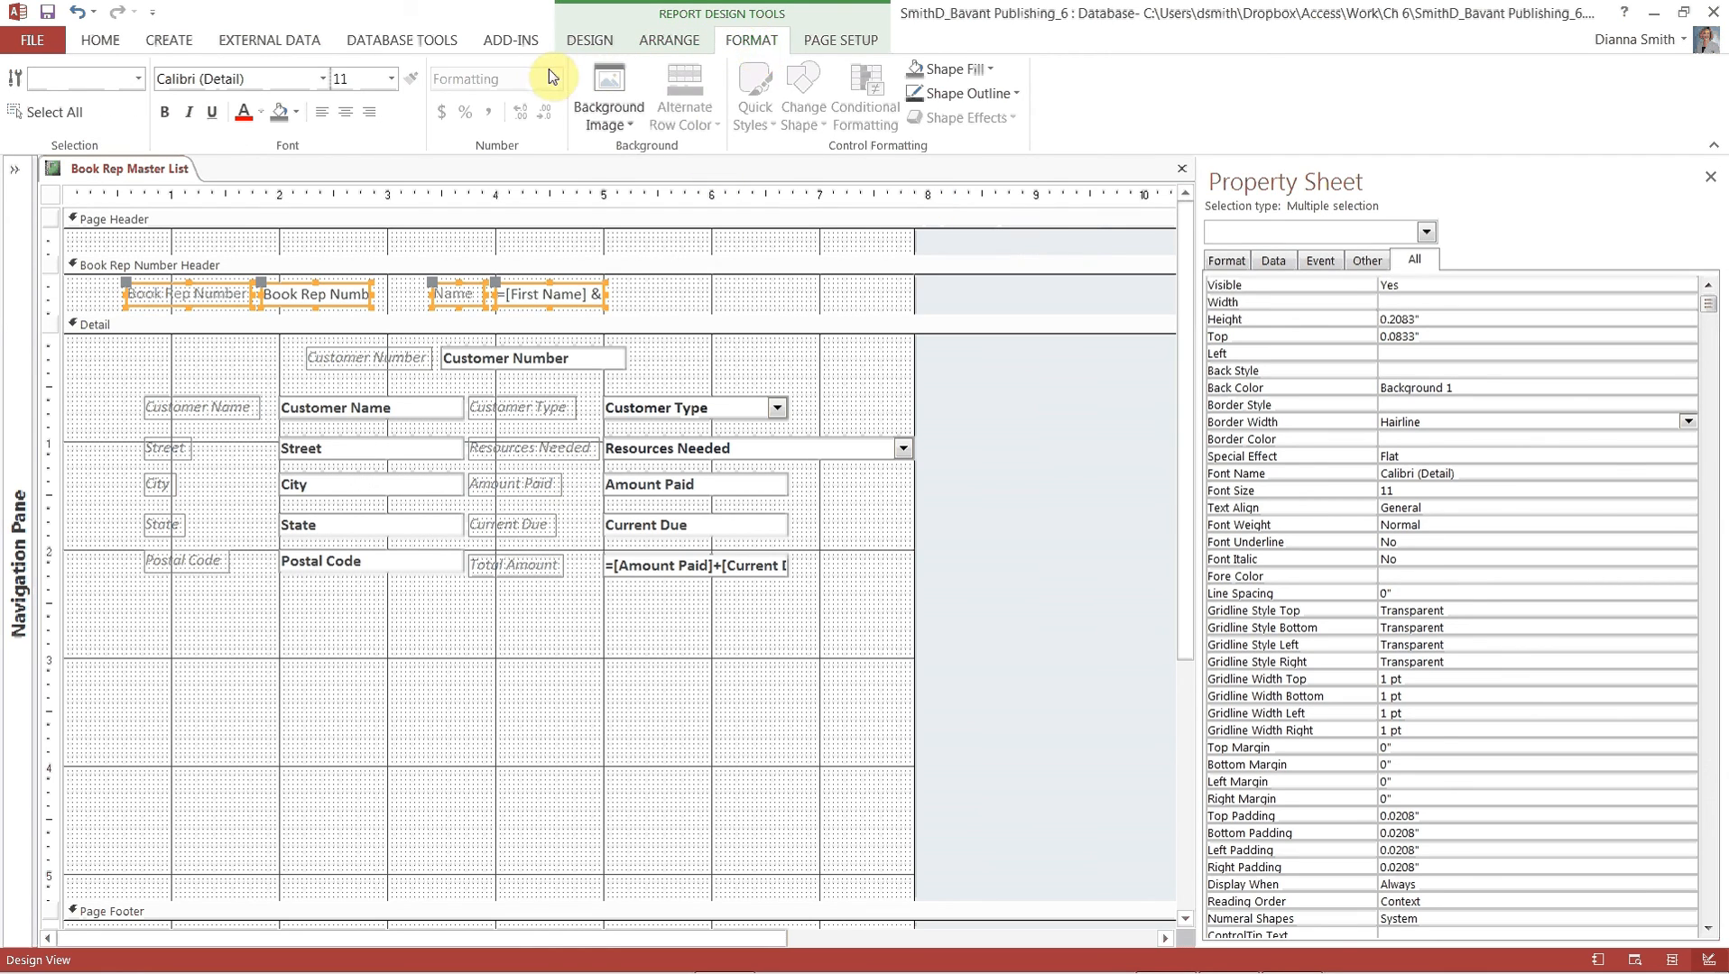
left_click(167, 111)
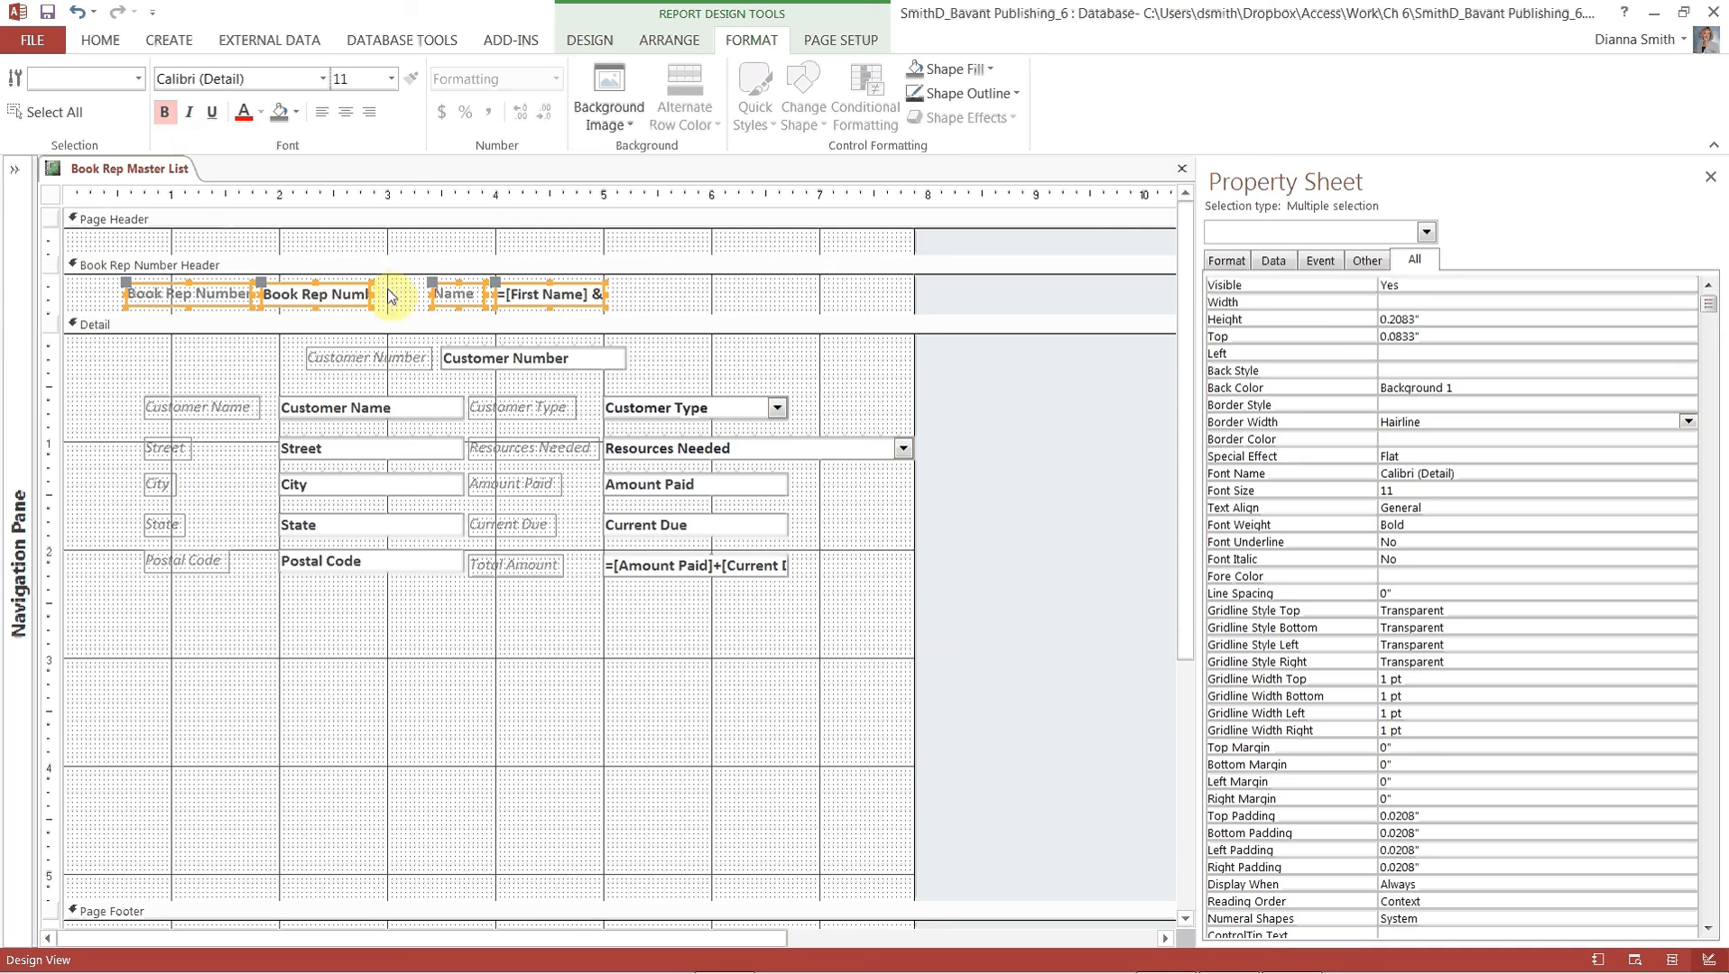
left_click(681, 354)
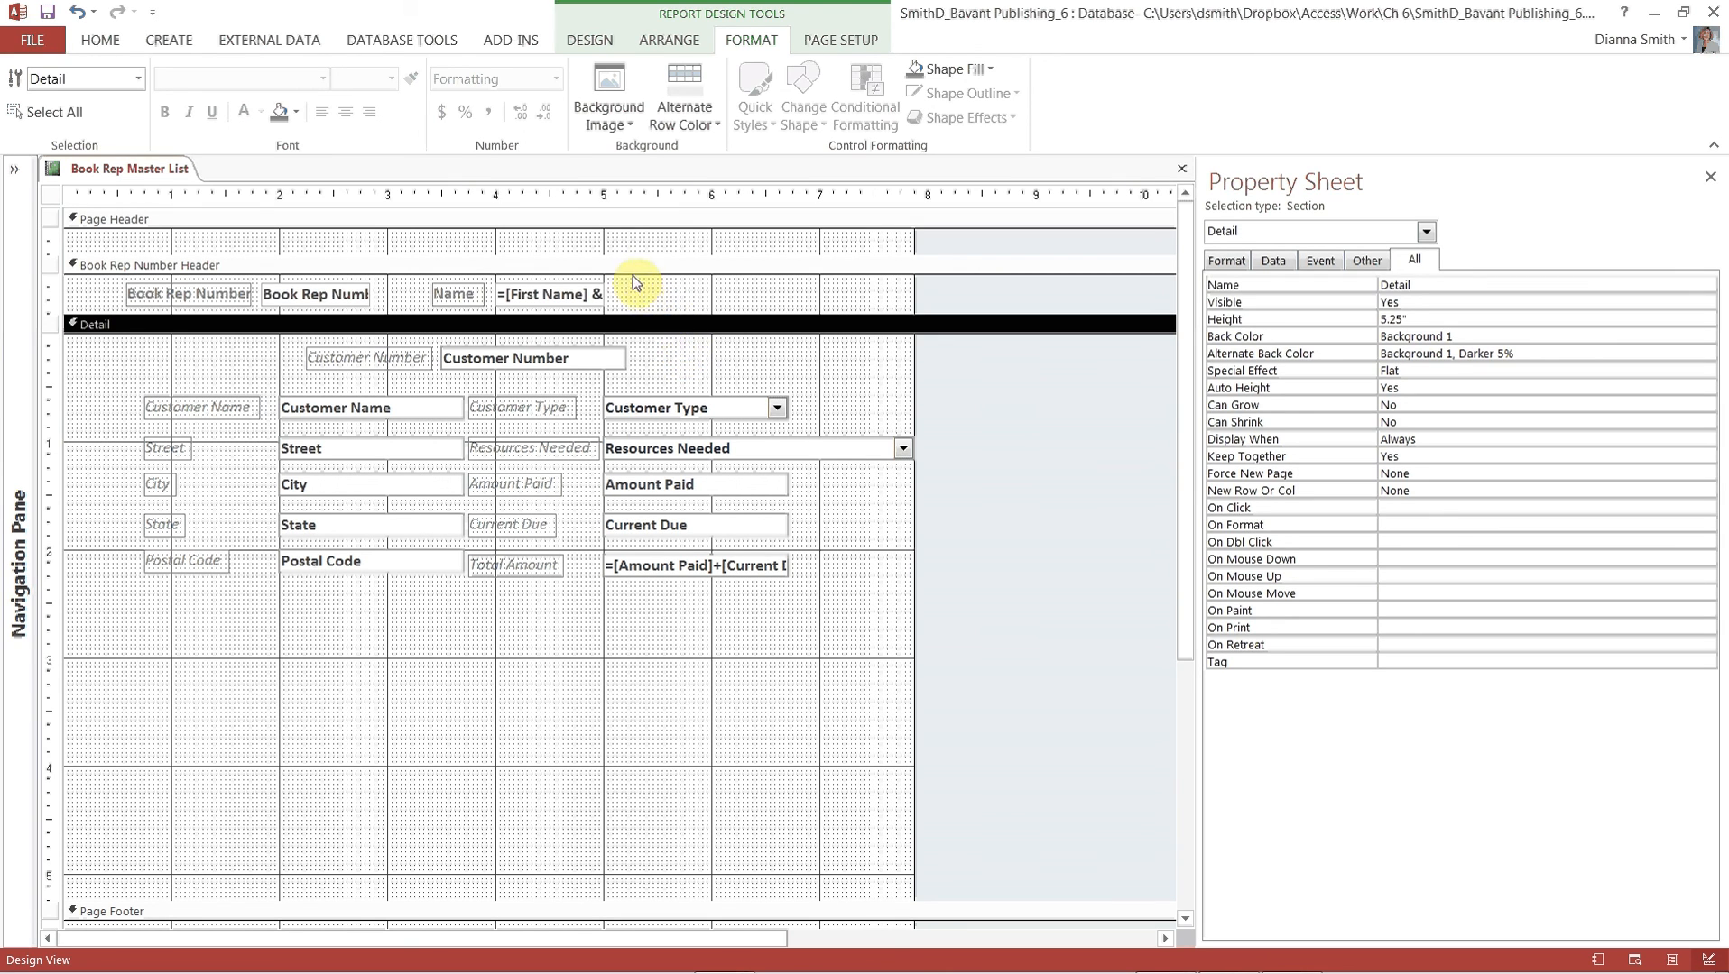
Widen the calculated name text box in the Book Rep Number Header to about 2.1 inches, enough for its full expression.
left_click(528, 295)
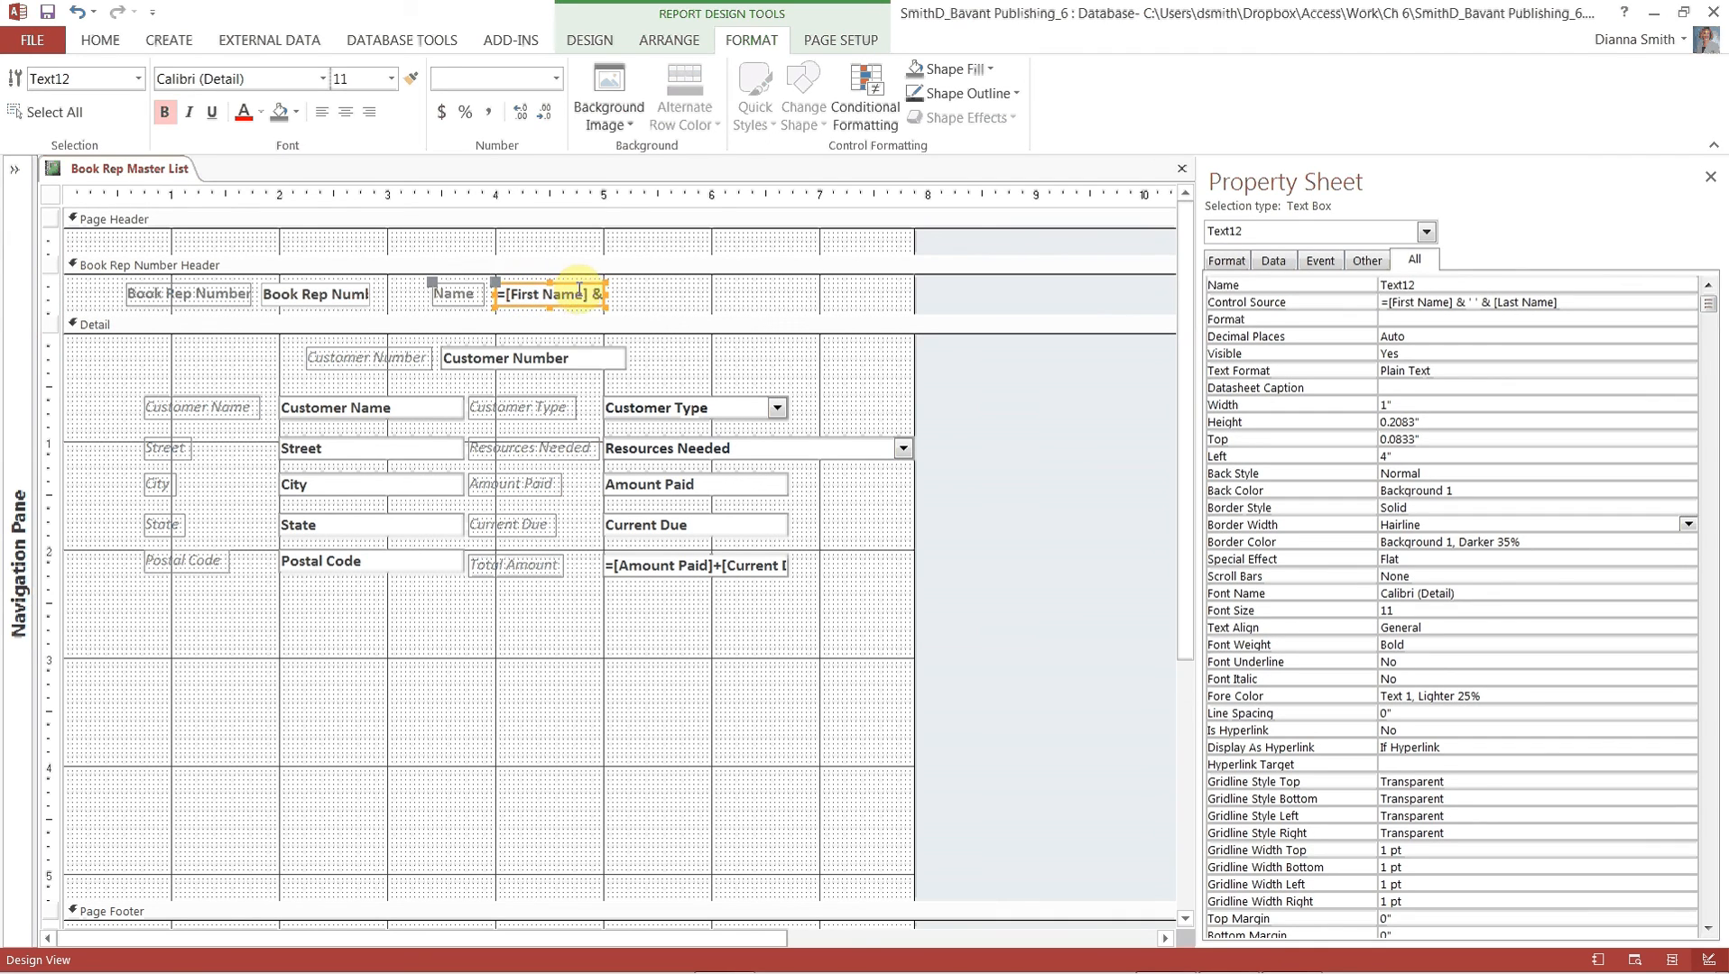
left_click_drag(604, 293, 713, 293)
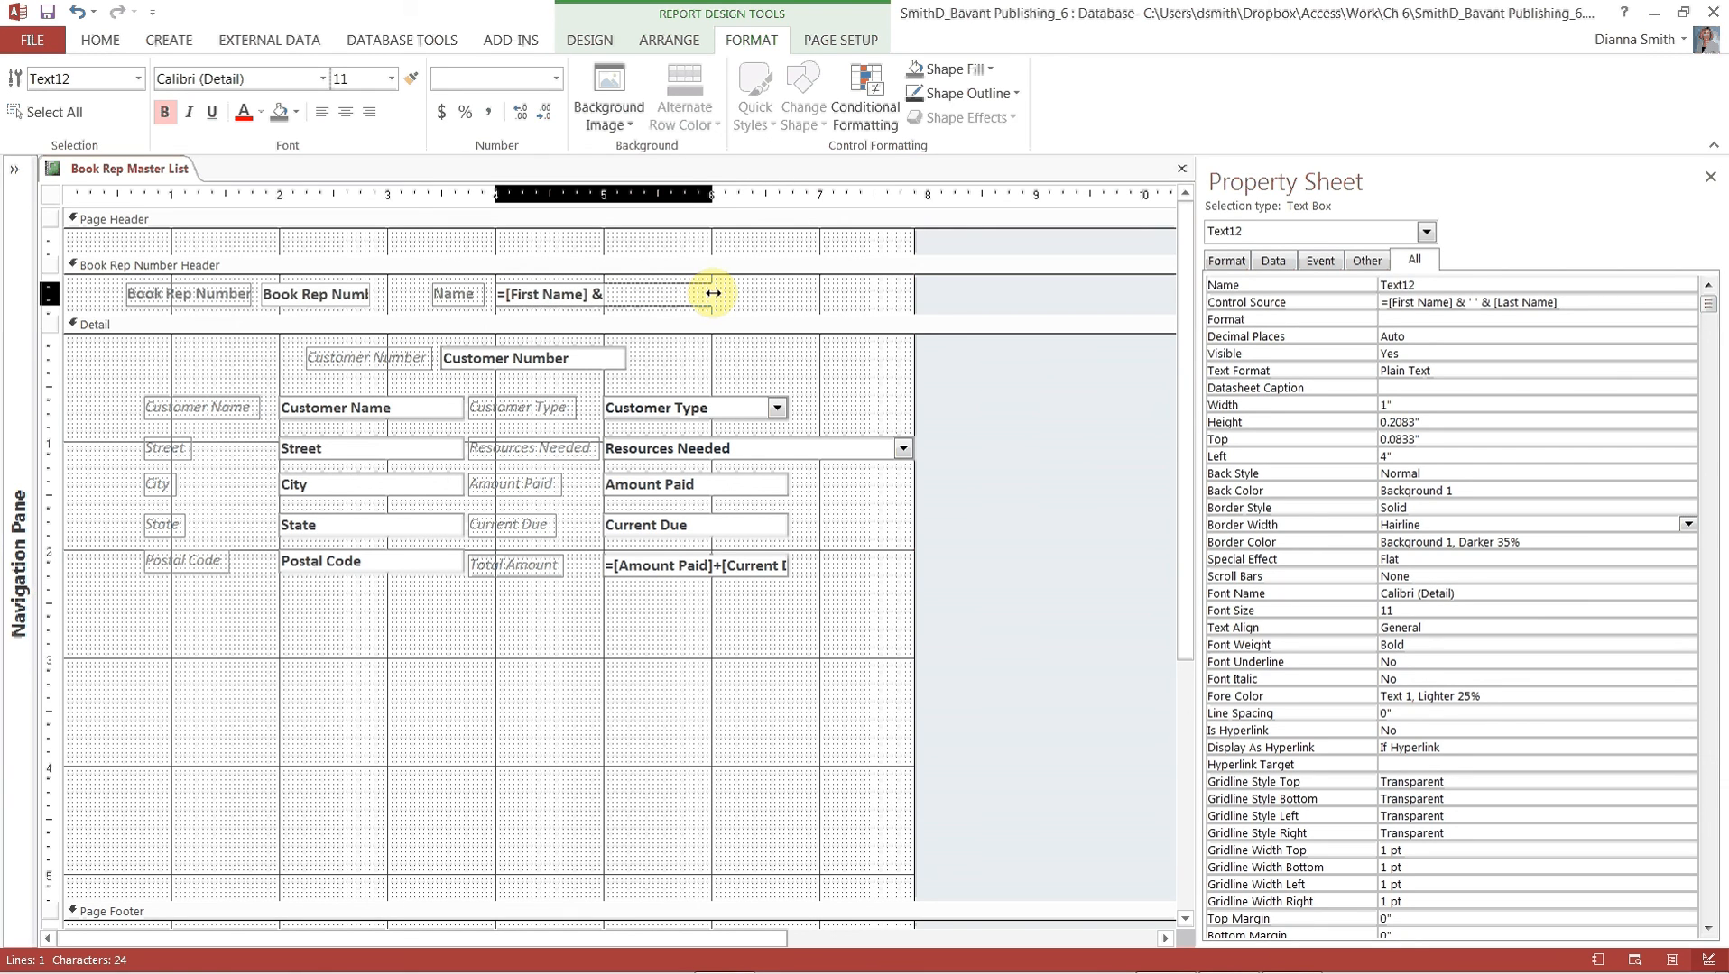
left_click_drag(712, 293, 723, 293)
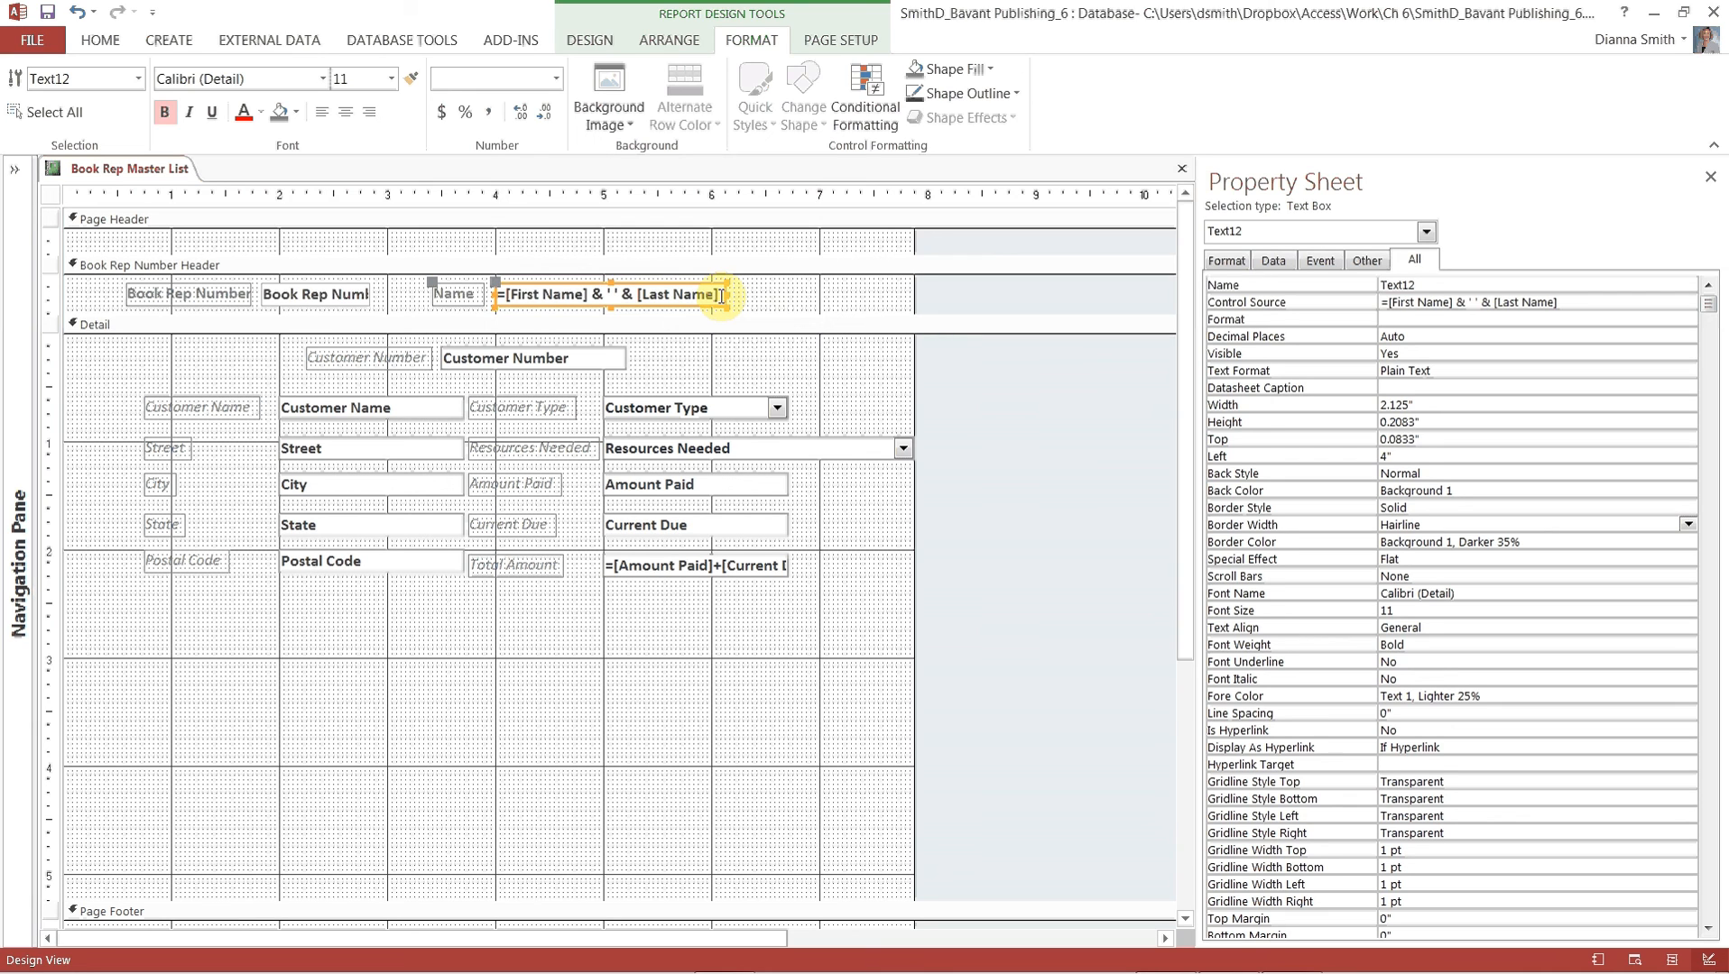
Check the report in Print Preview one page at a time, and return to Design View.
left_click(103, 41)
left_click(30, 132)
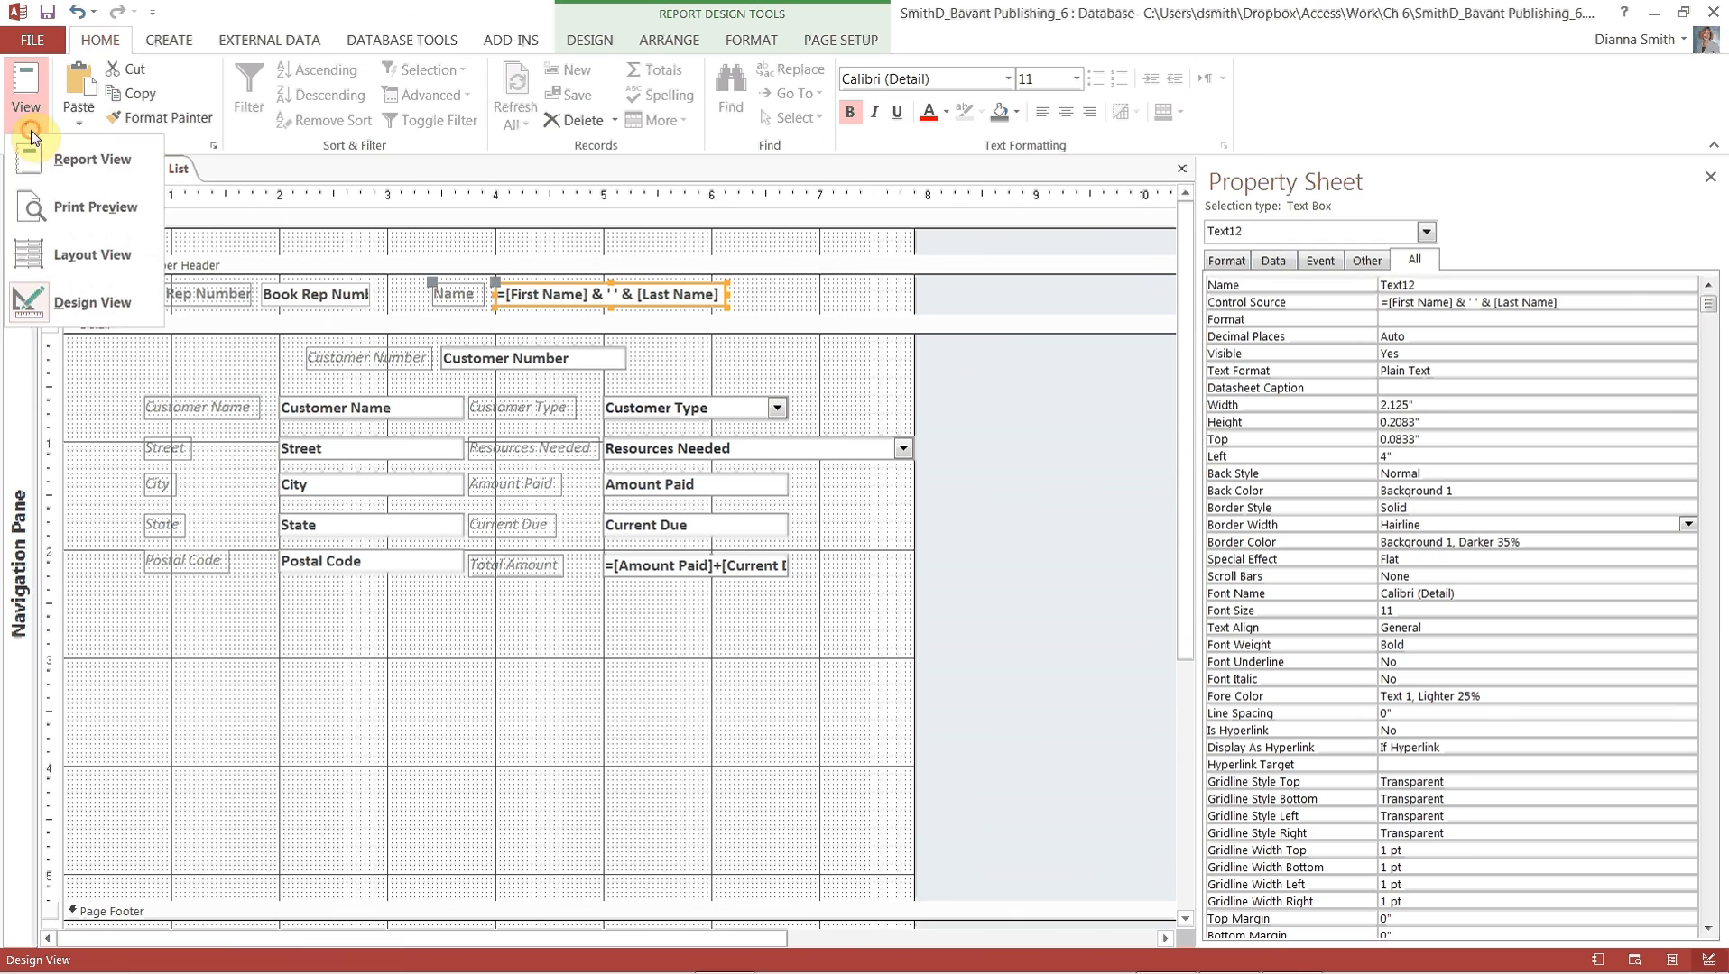
left_click(28, 205)
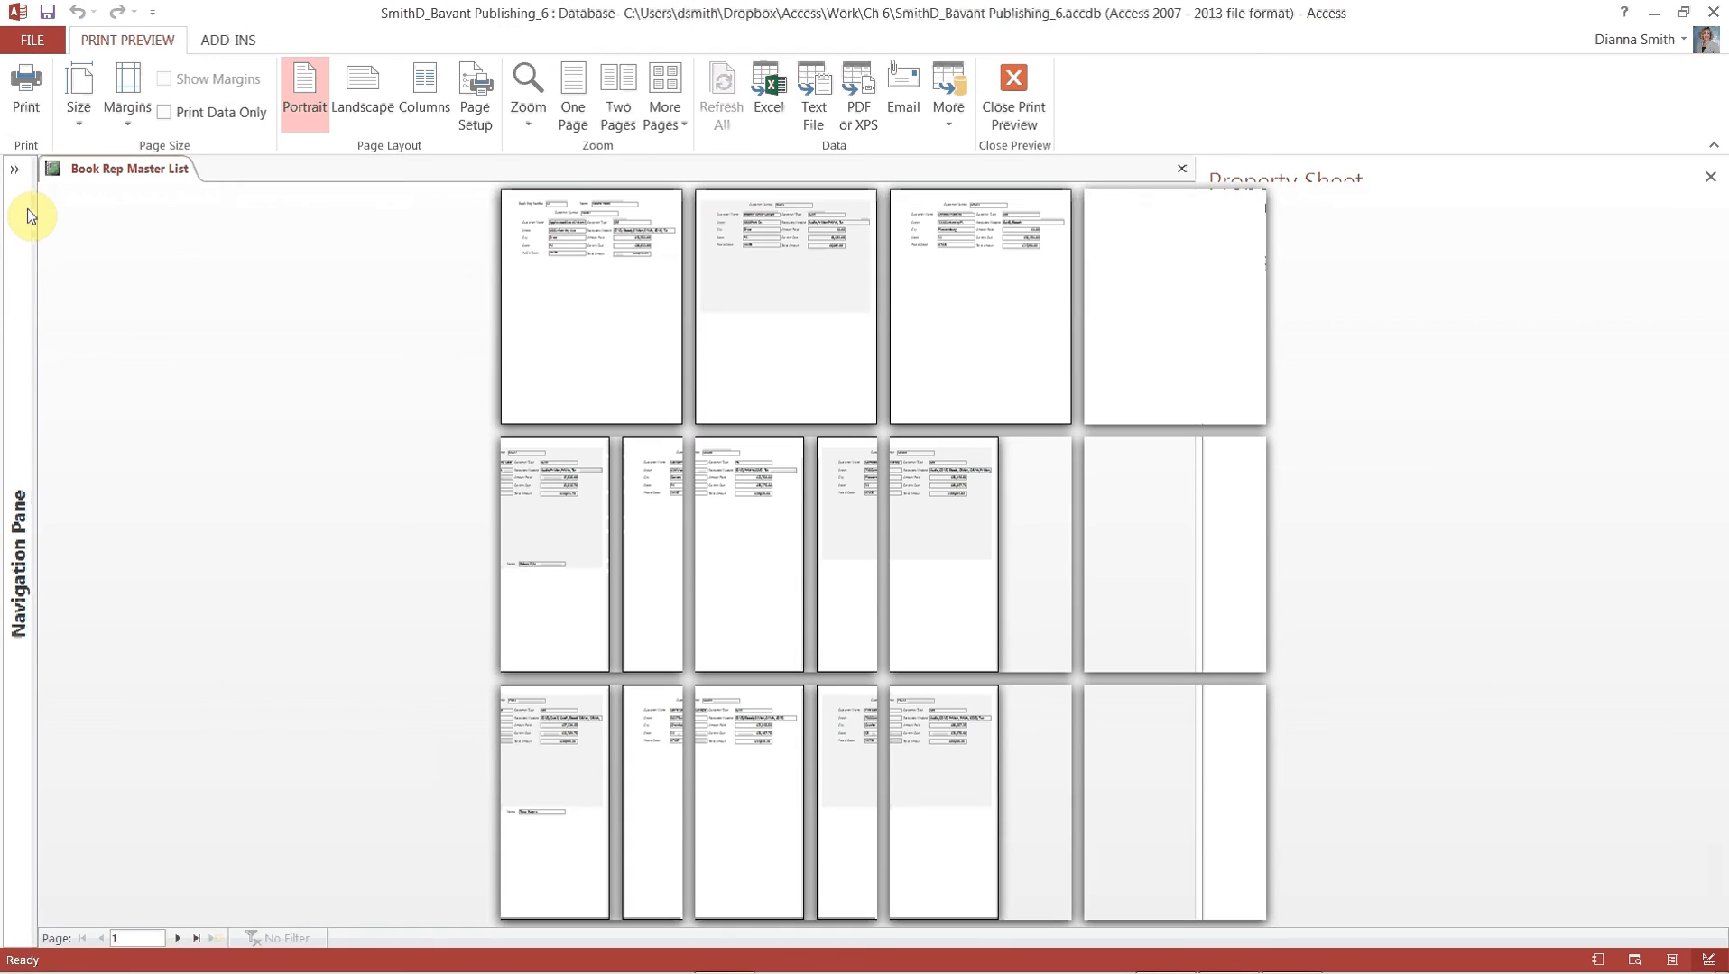
left_click(574, 86)
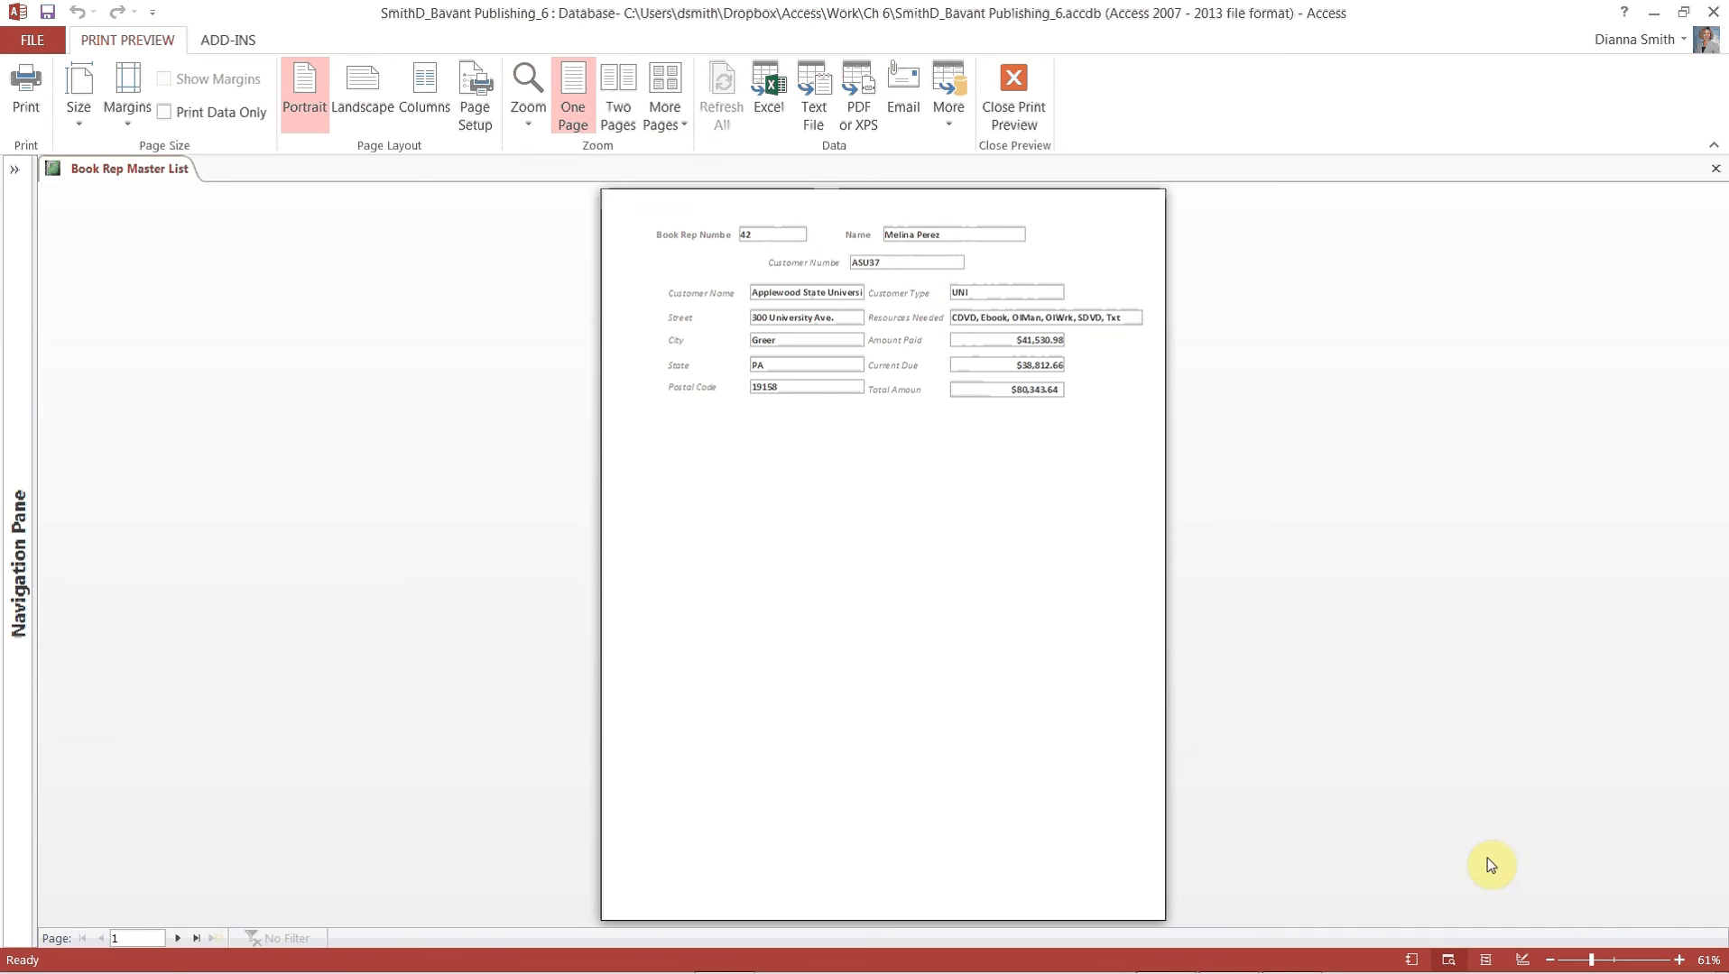
left_click(1523, 960)
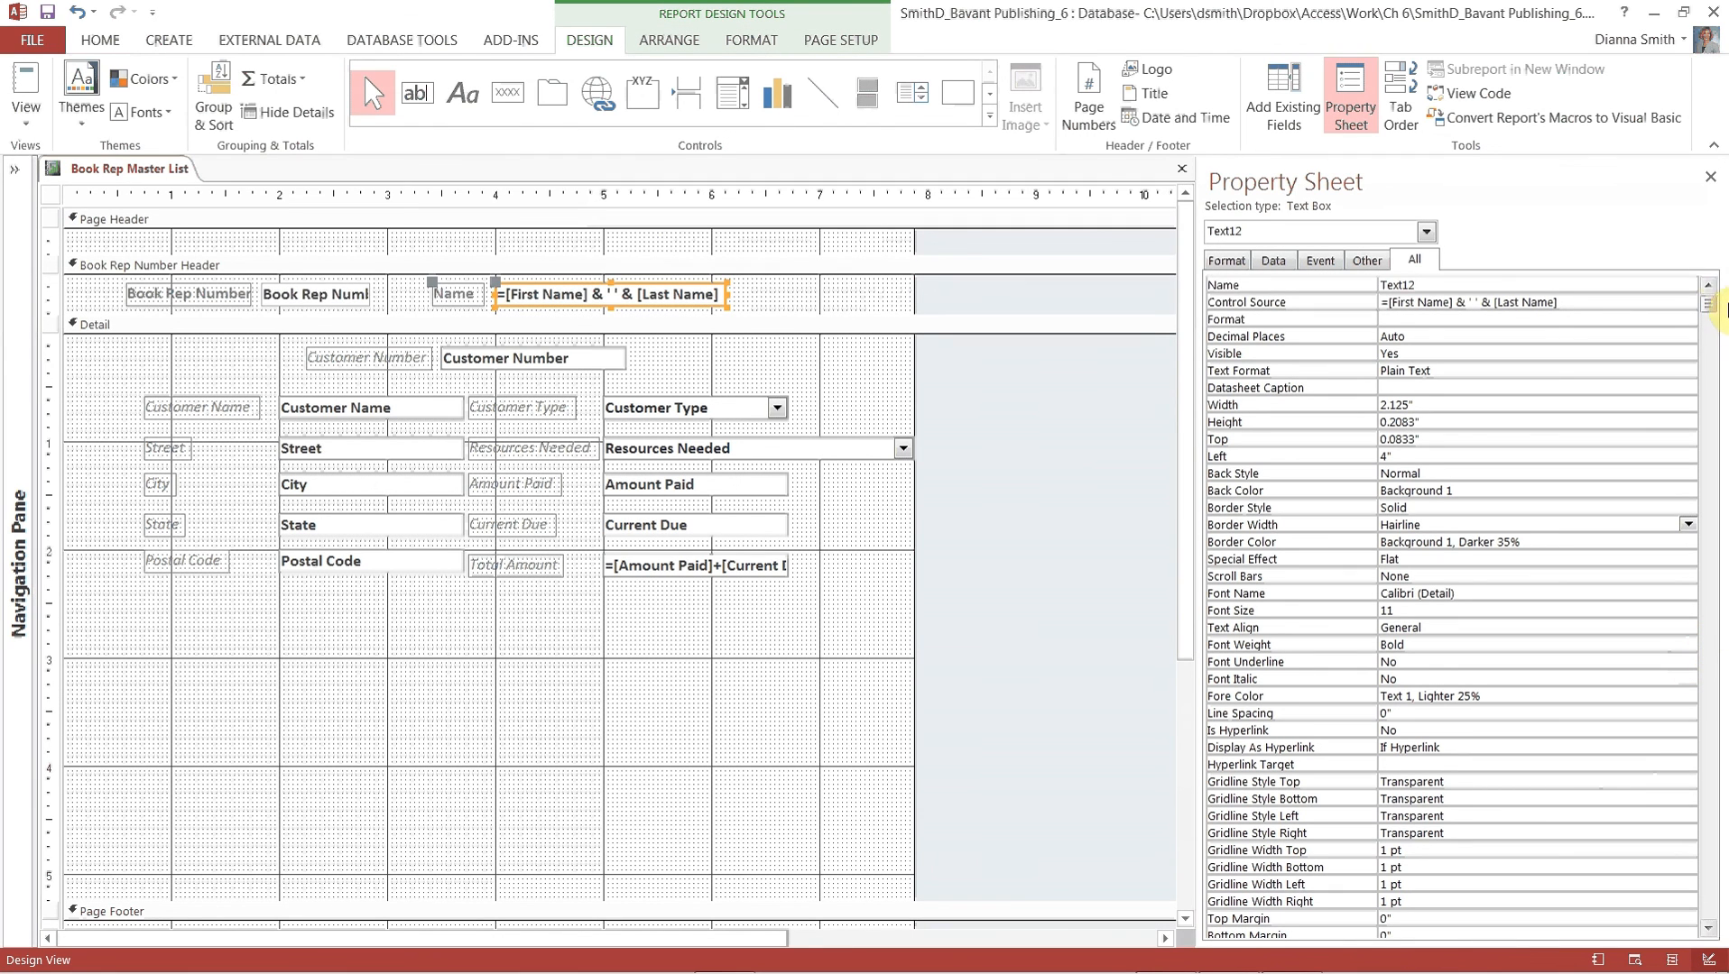
Close the property sheet and place a Subform/Subreport control in the Detail section, just below the Postal Code label.
left_click(1710, 179)
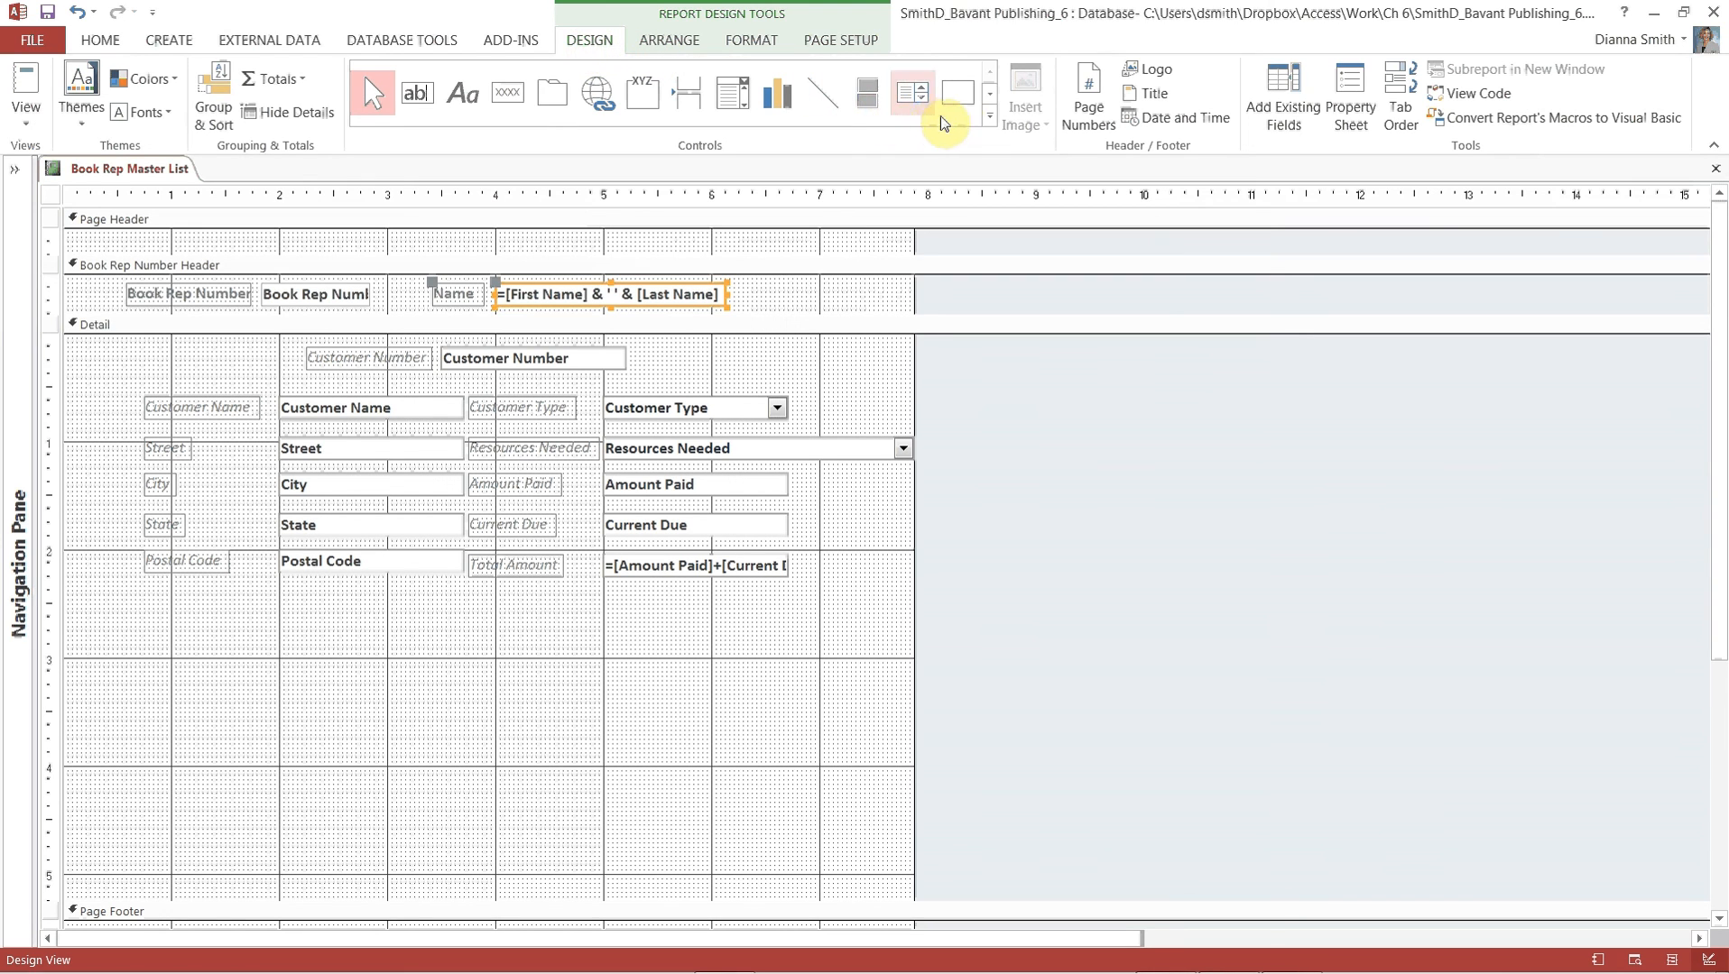
left_click(989, 120)
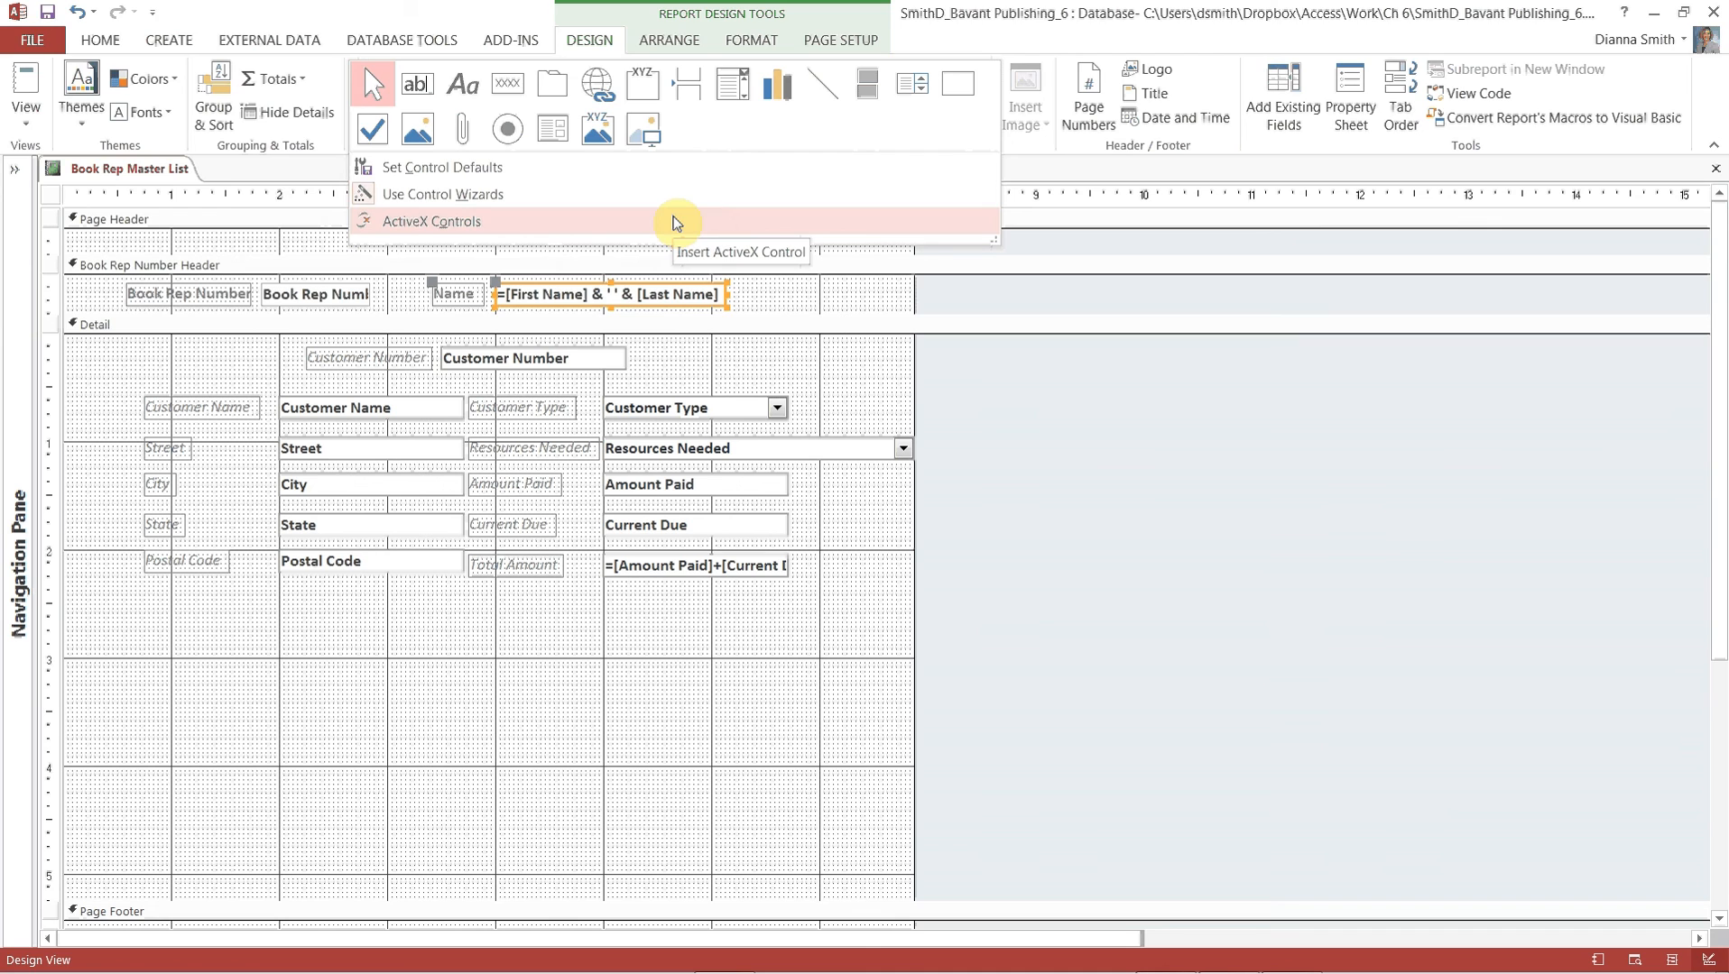
left_click(550, 137)
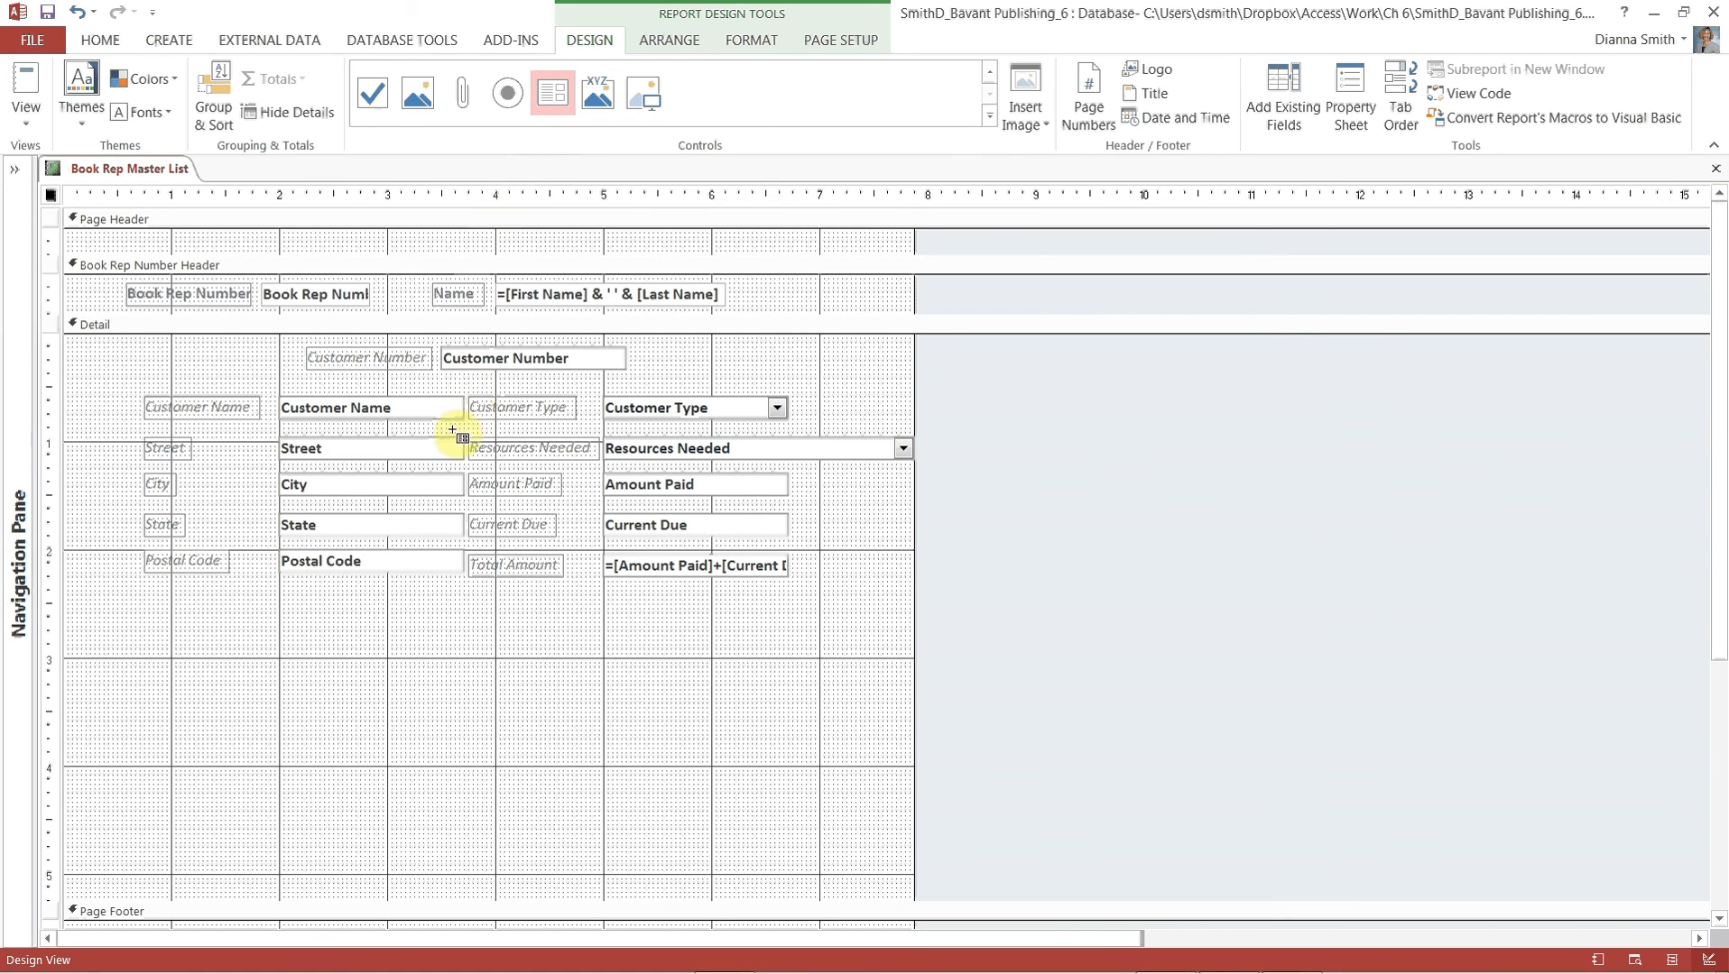
left_click(114, 595)
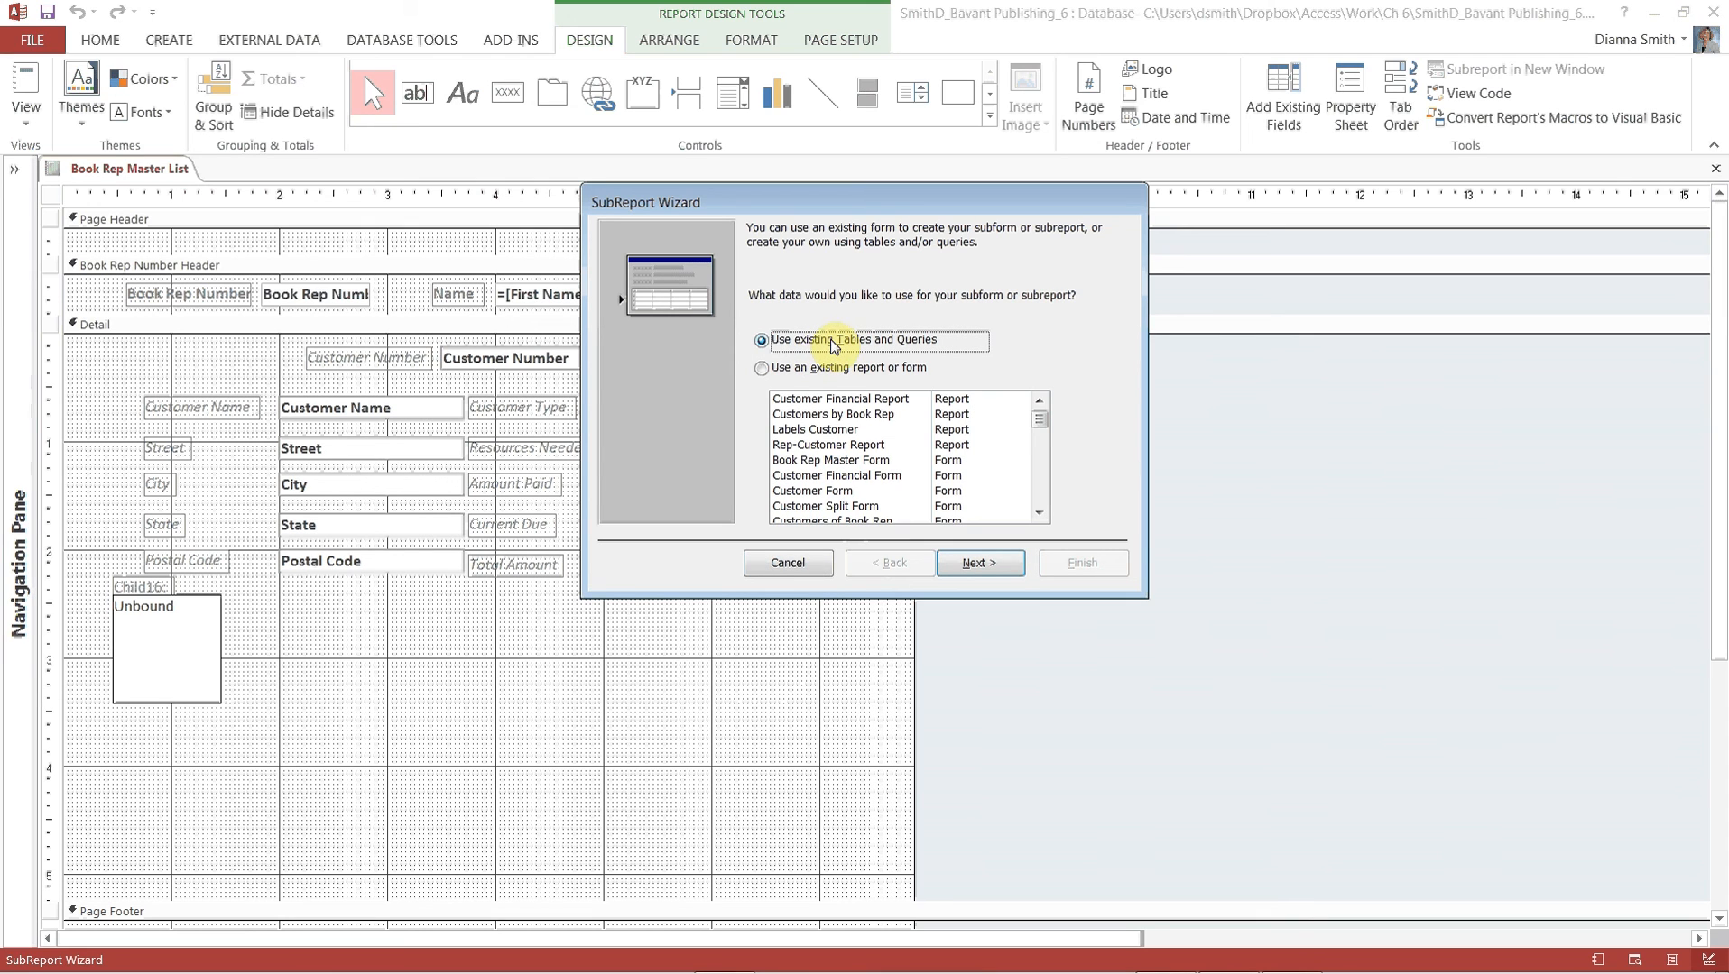
Base the subreport on existing tables and queries, including all fields from the Seminar Offerings and Seminars query.
left_click(976, 569)
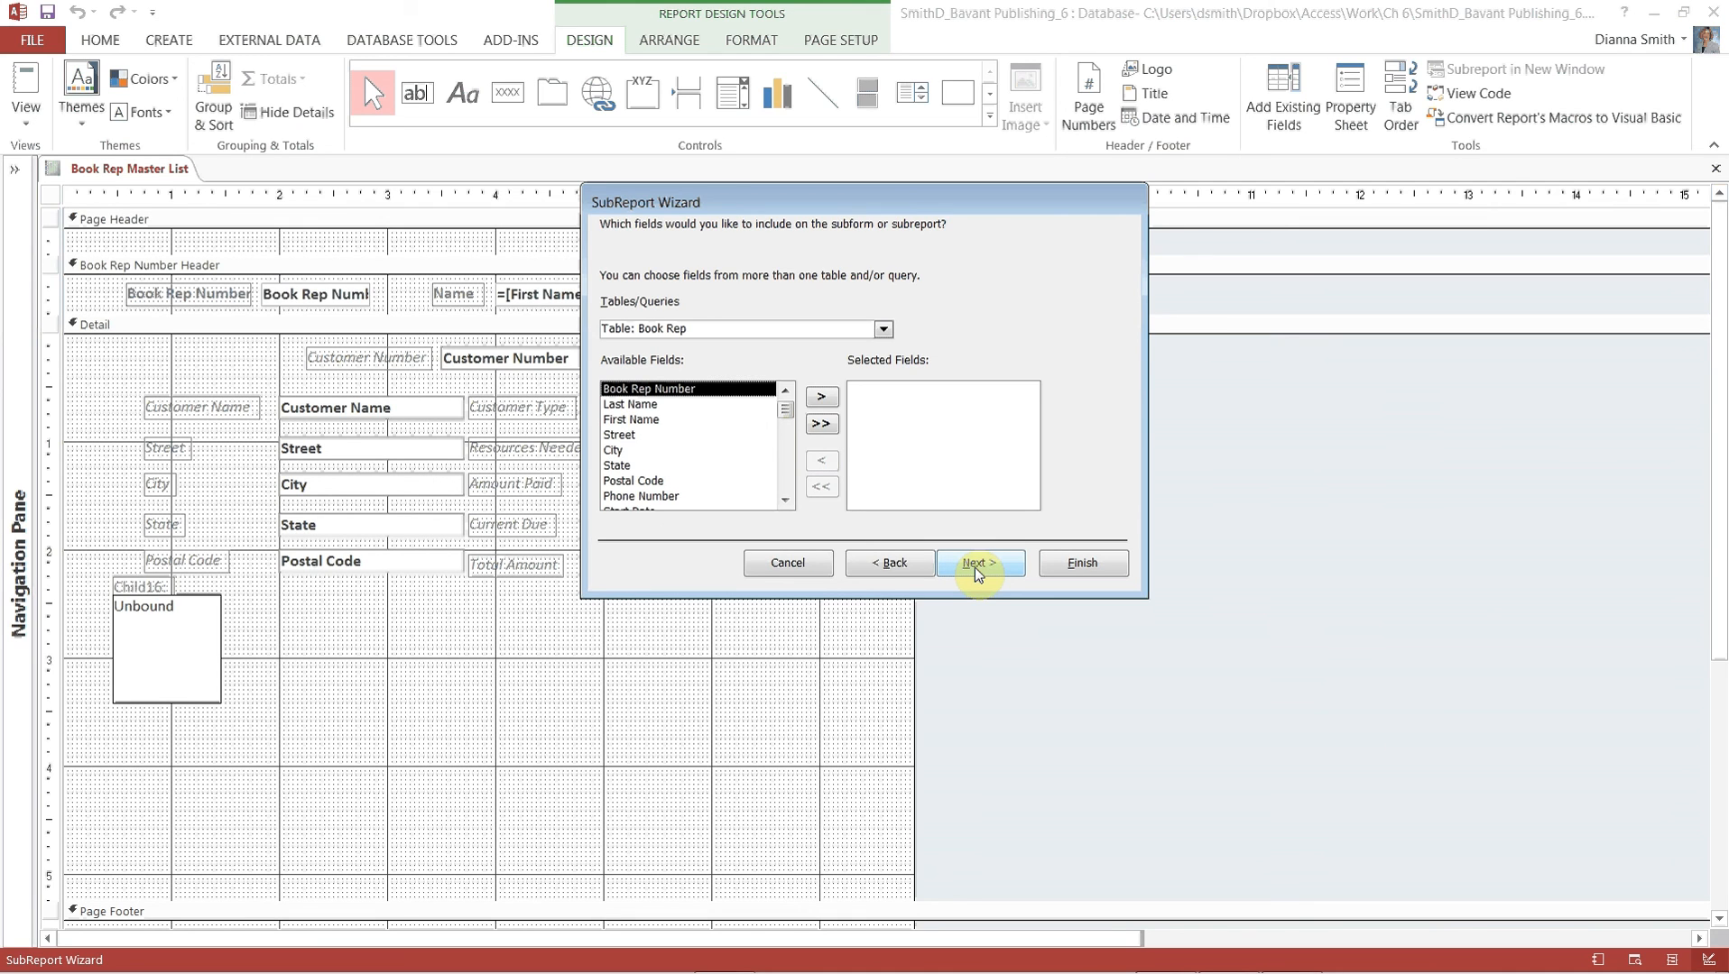
left_click(883, 329)
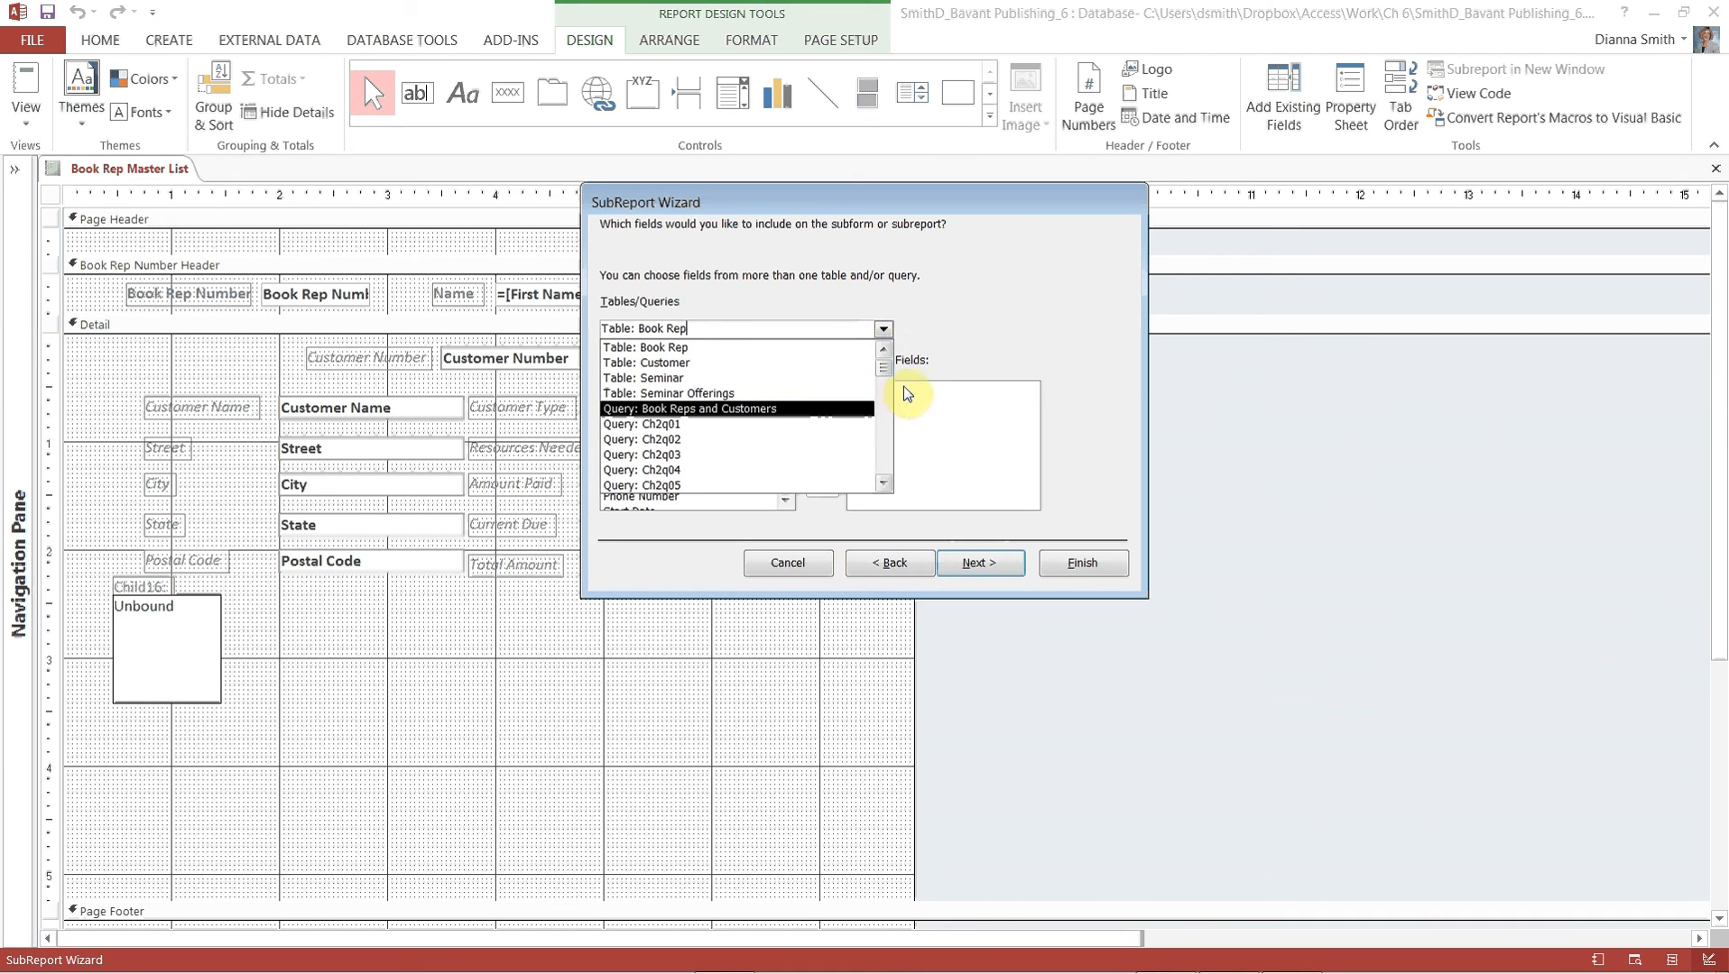
left_click_drag(888, 377, 883, 471)
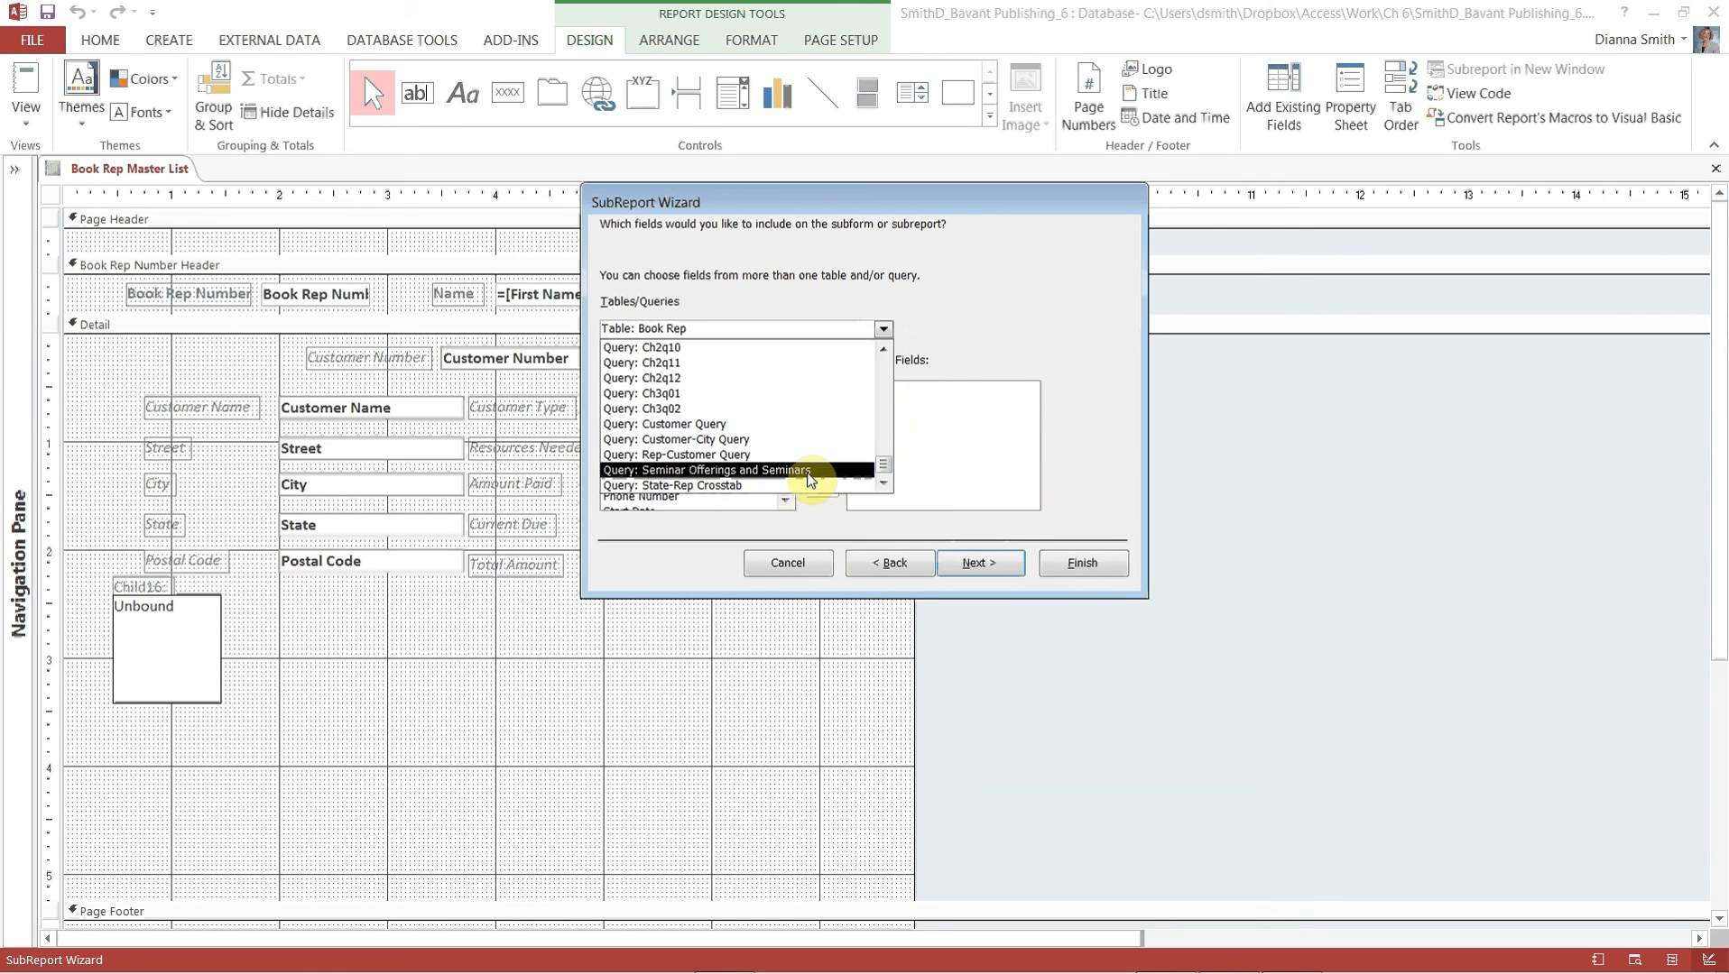
left_click(807, 470)
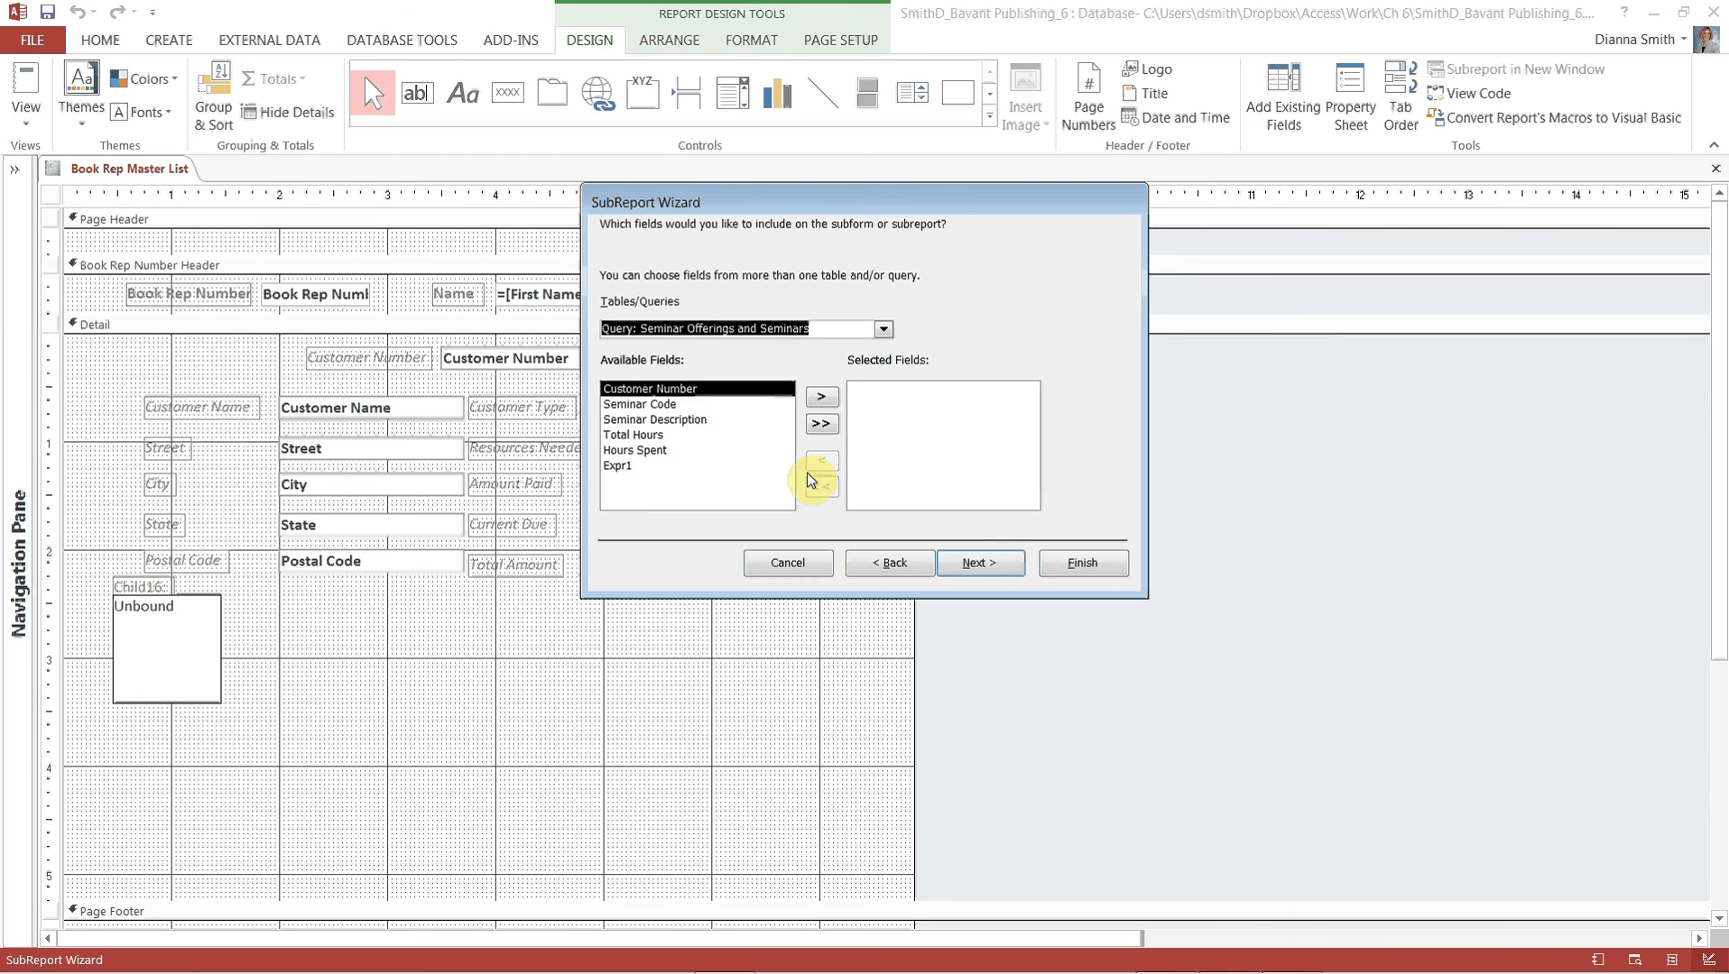
left_click(821, 424)
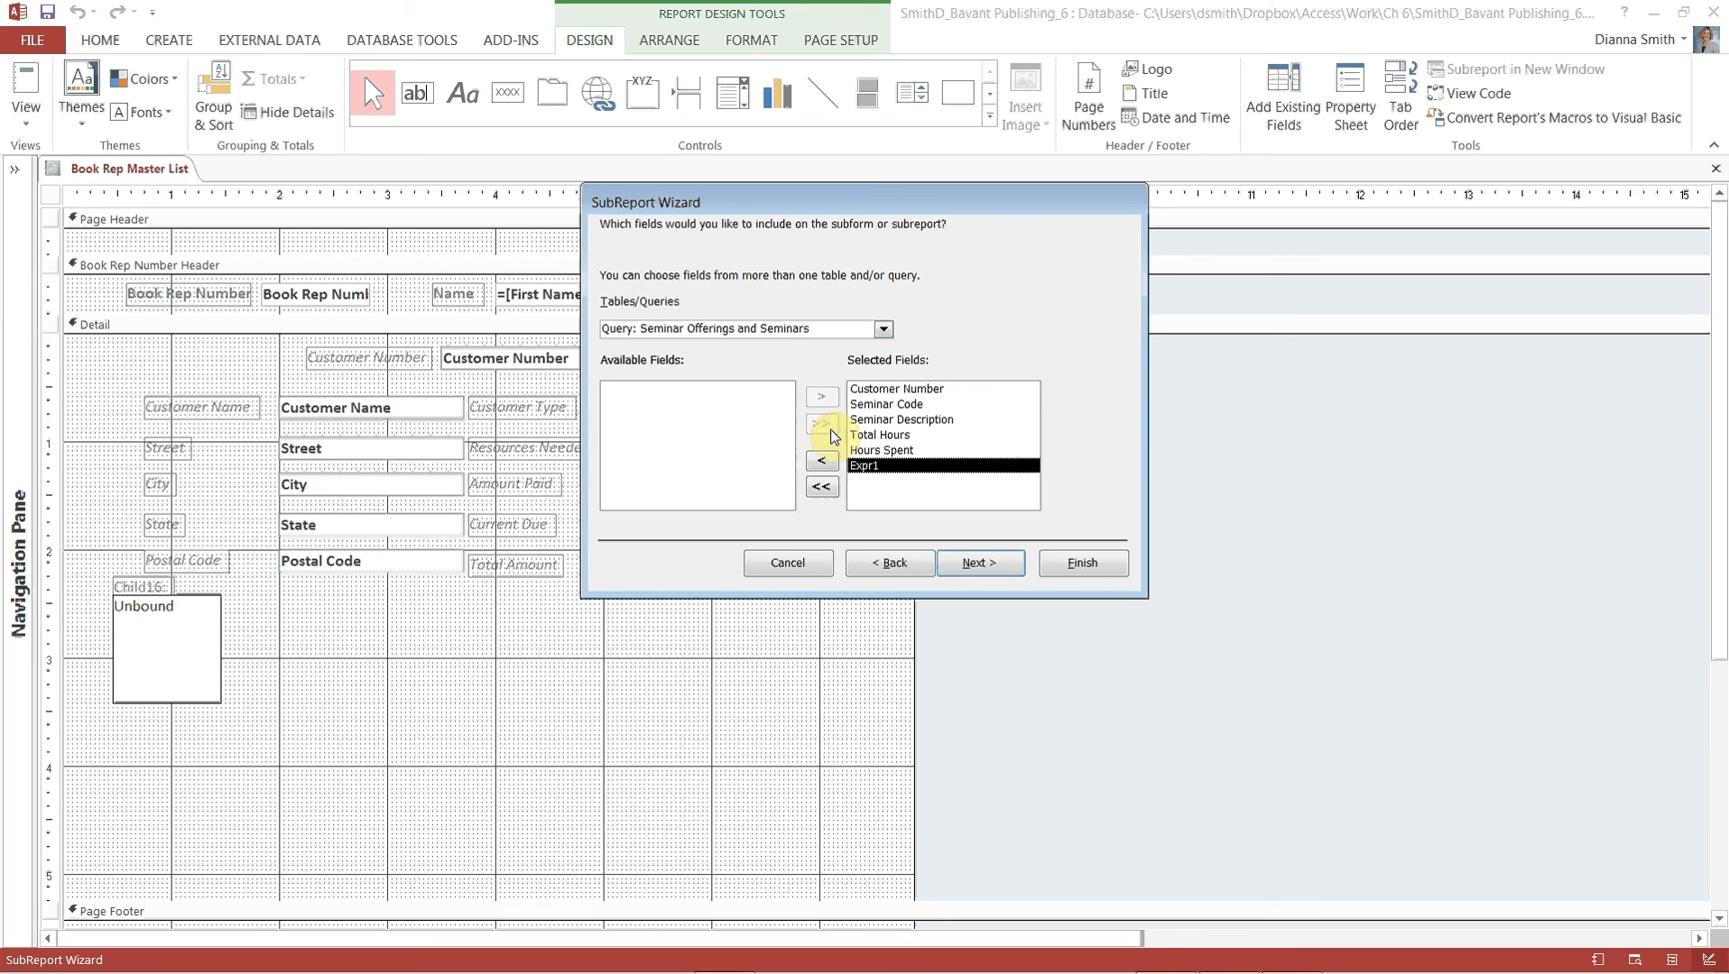
left_click(982, 567)
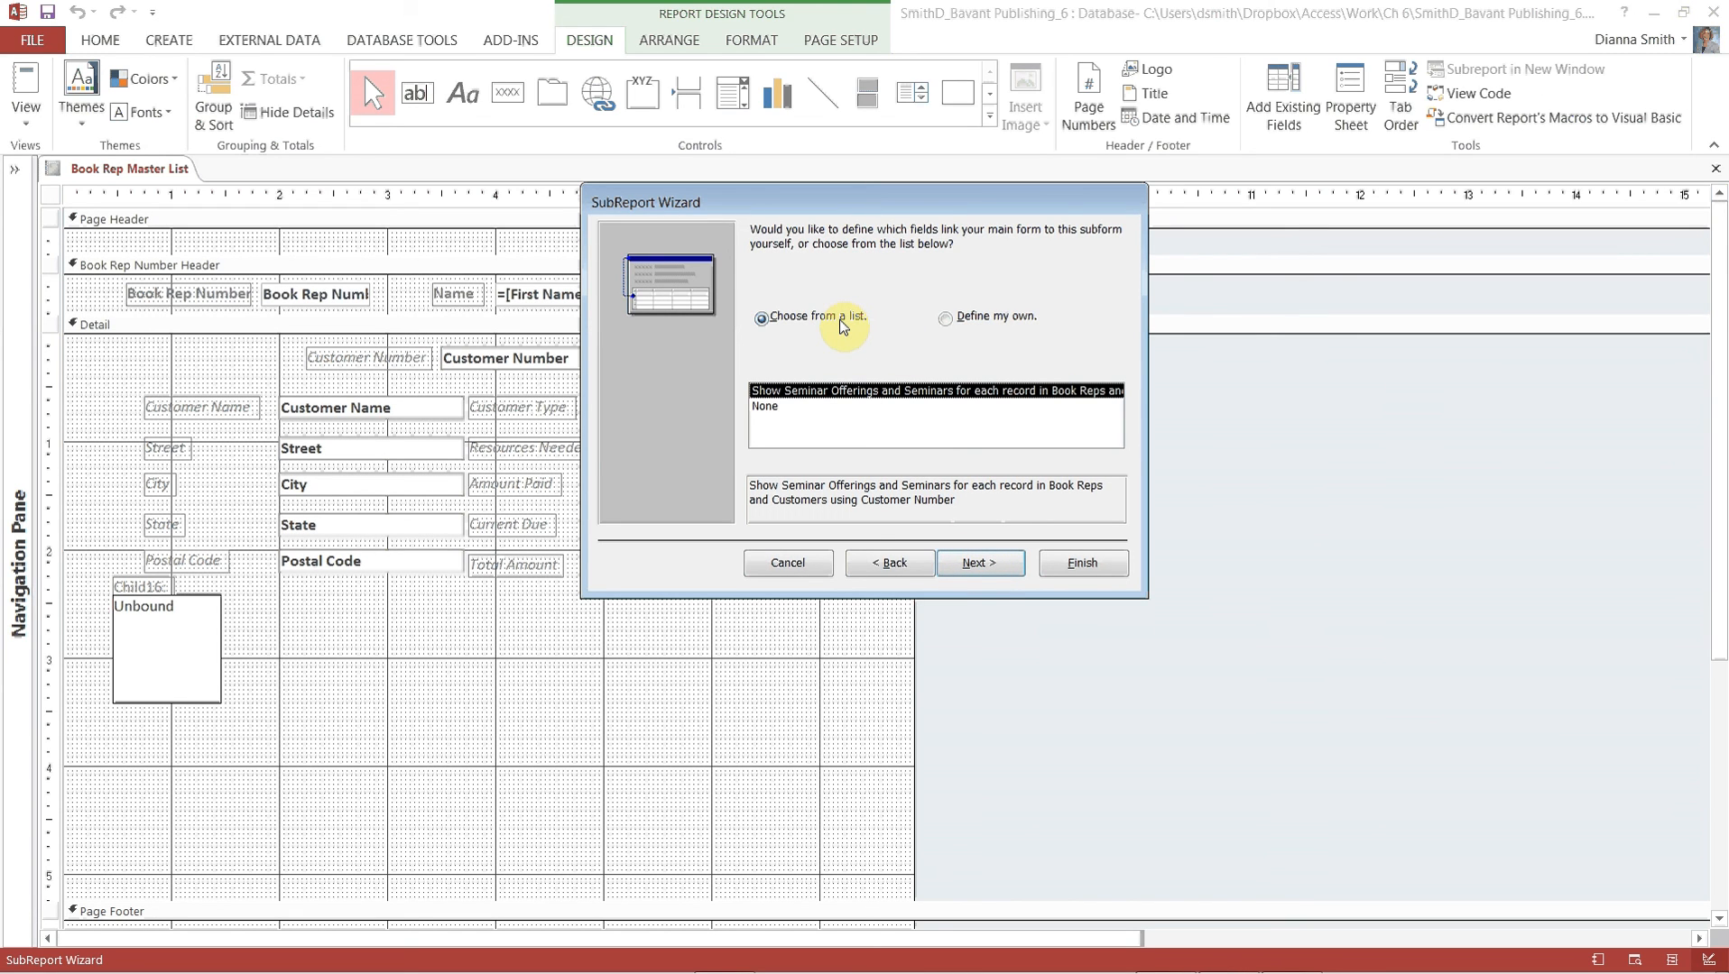
Accept the listed link on Customer Number, name the subreport Seminar Offerings by Customer, and finish the wizard.
left_click(968, 567)
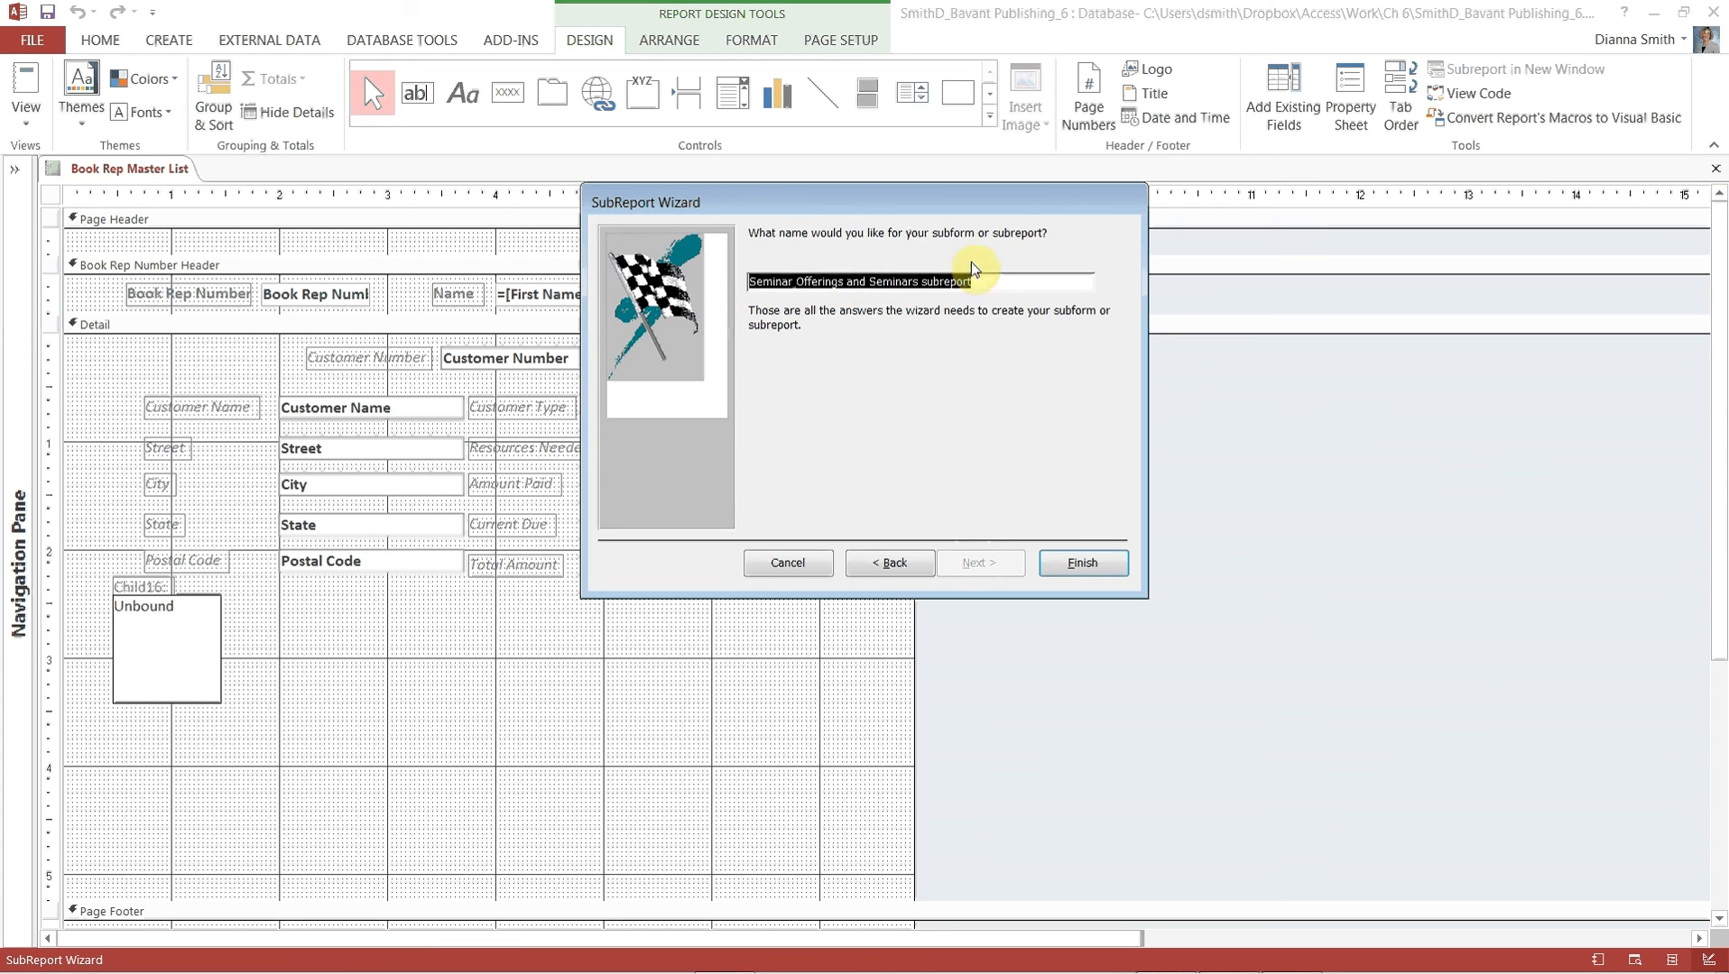
left_click(998, 285)
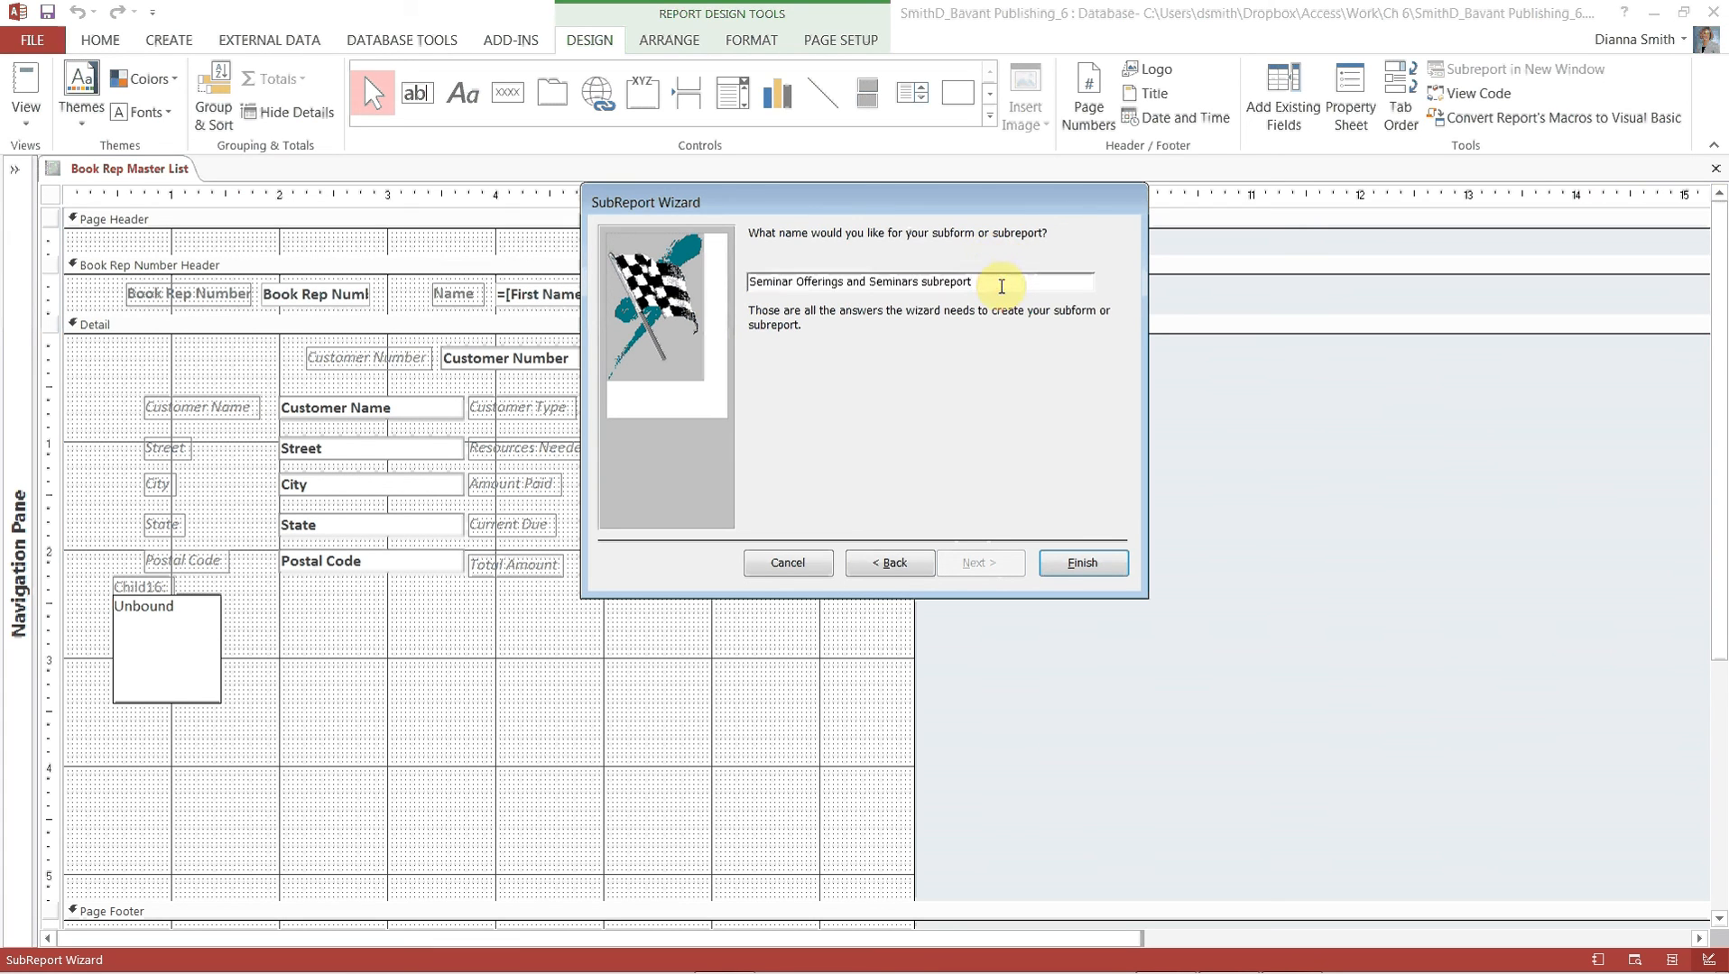
left_click_drag(1001, 286, 849, 287)
type("by")
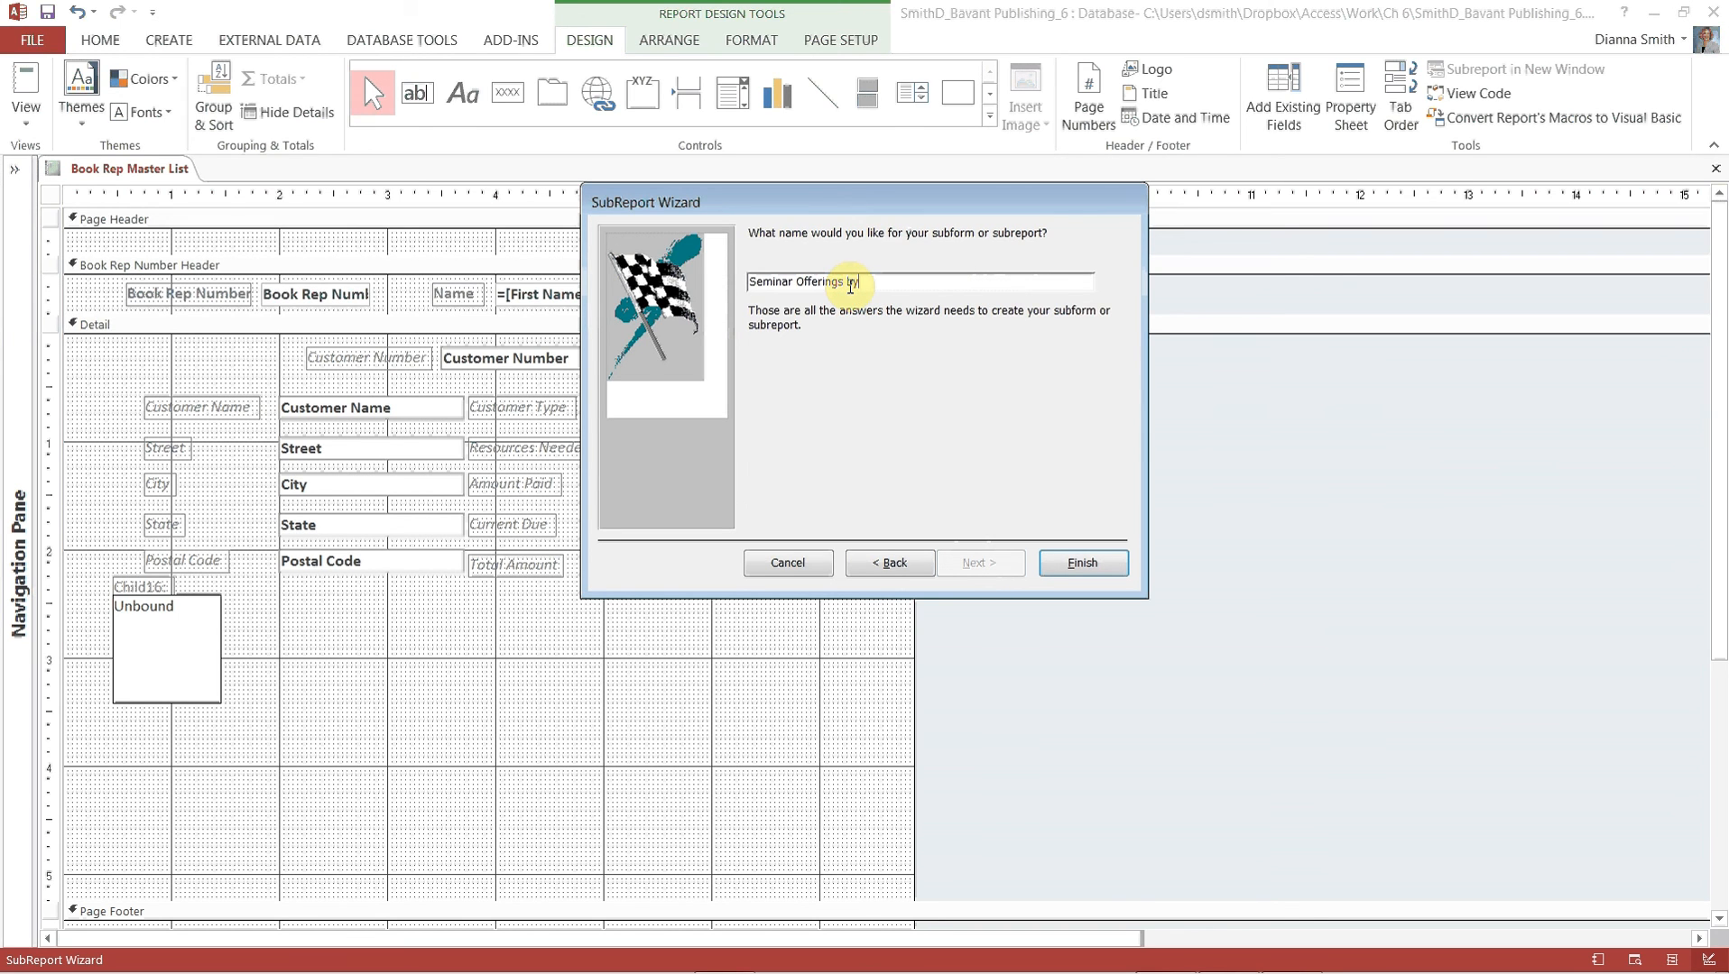
type(" Customer")
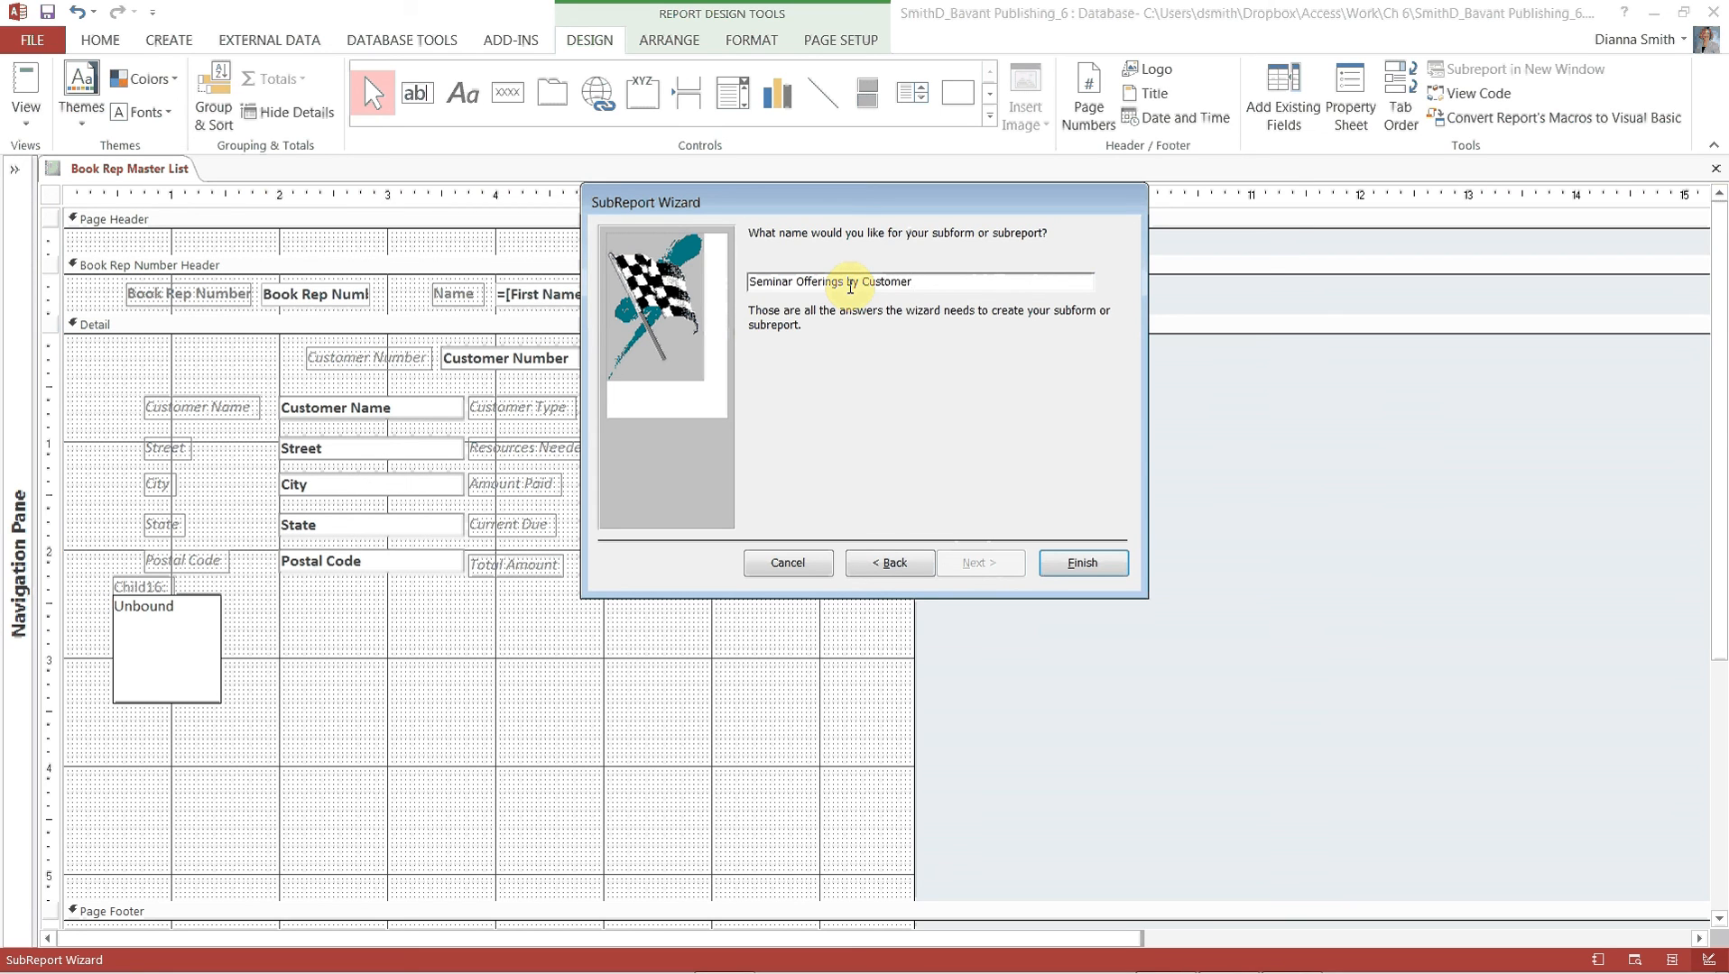
left_click(1081, 563)
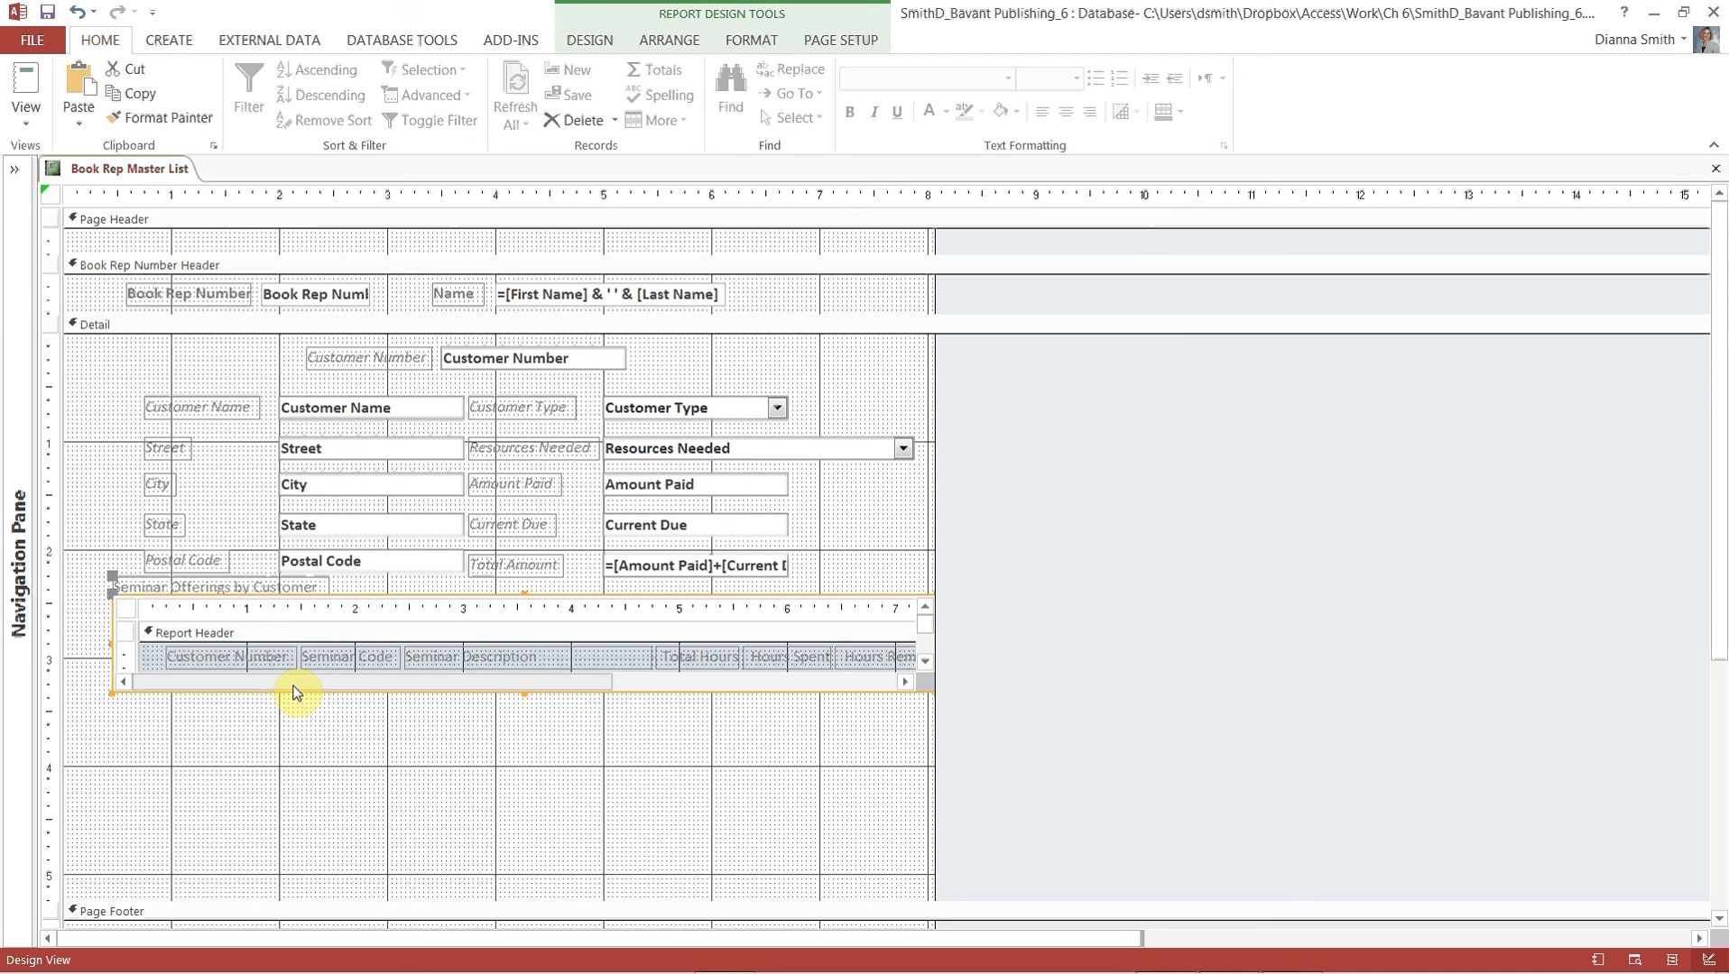
Save the Book Rep Master List report and close it.
left_click(48, 14)
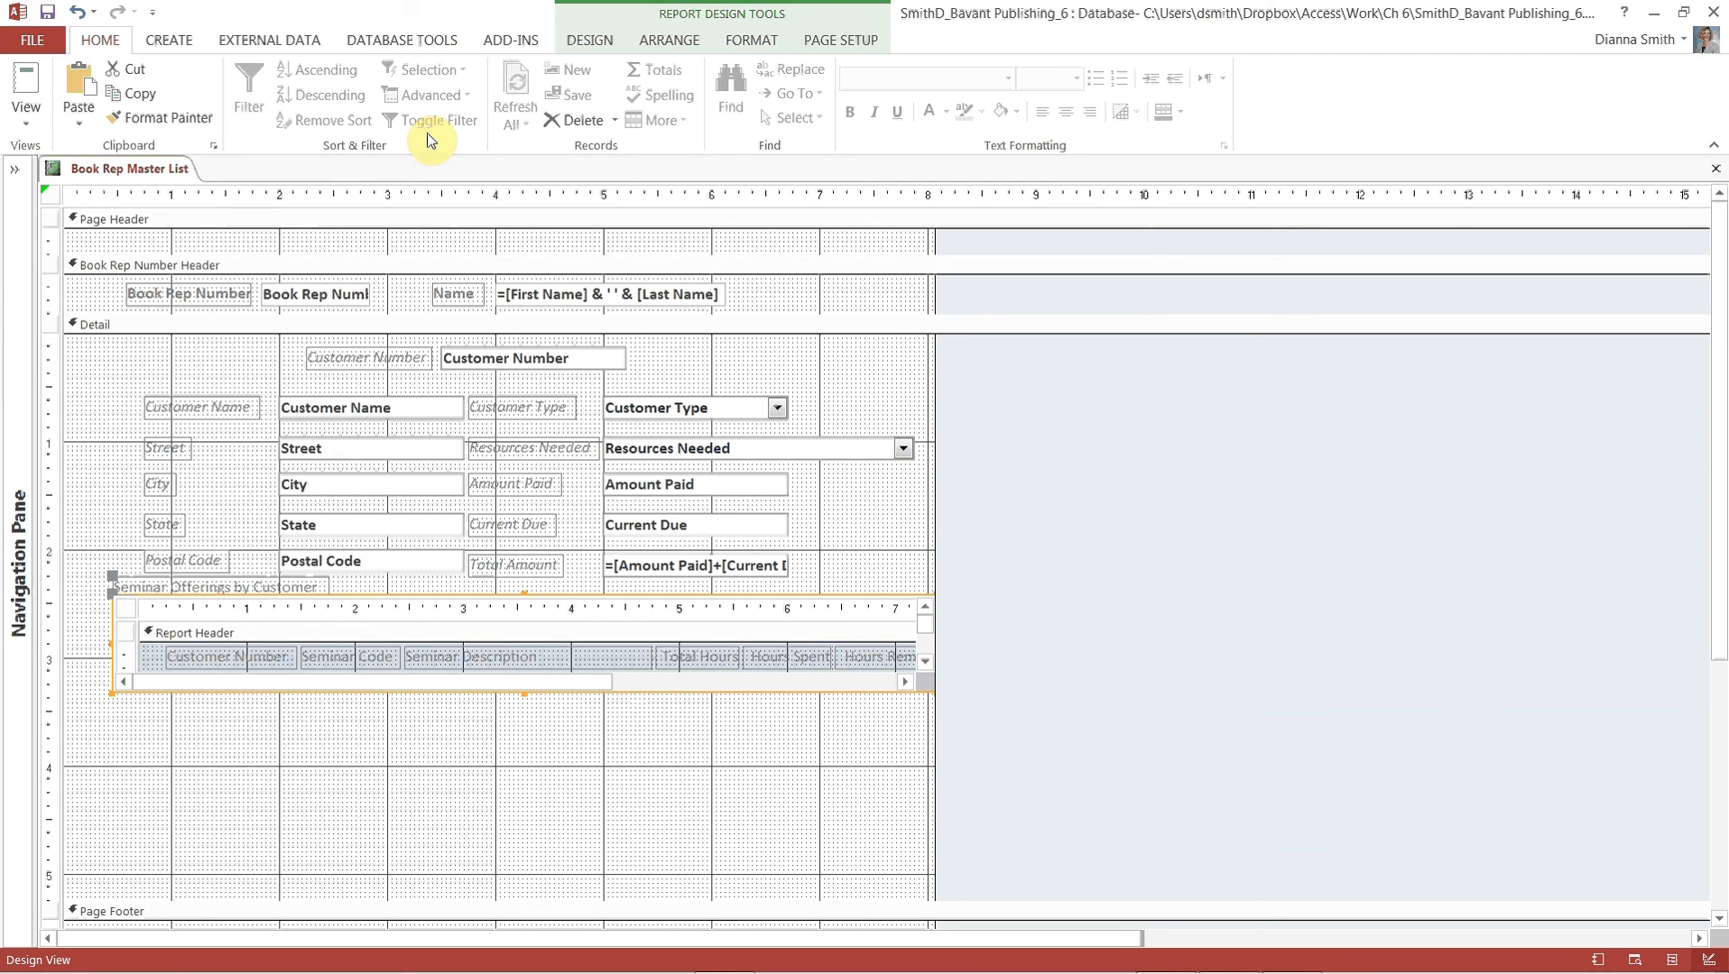
left_click(1718, 179)
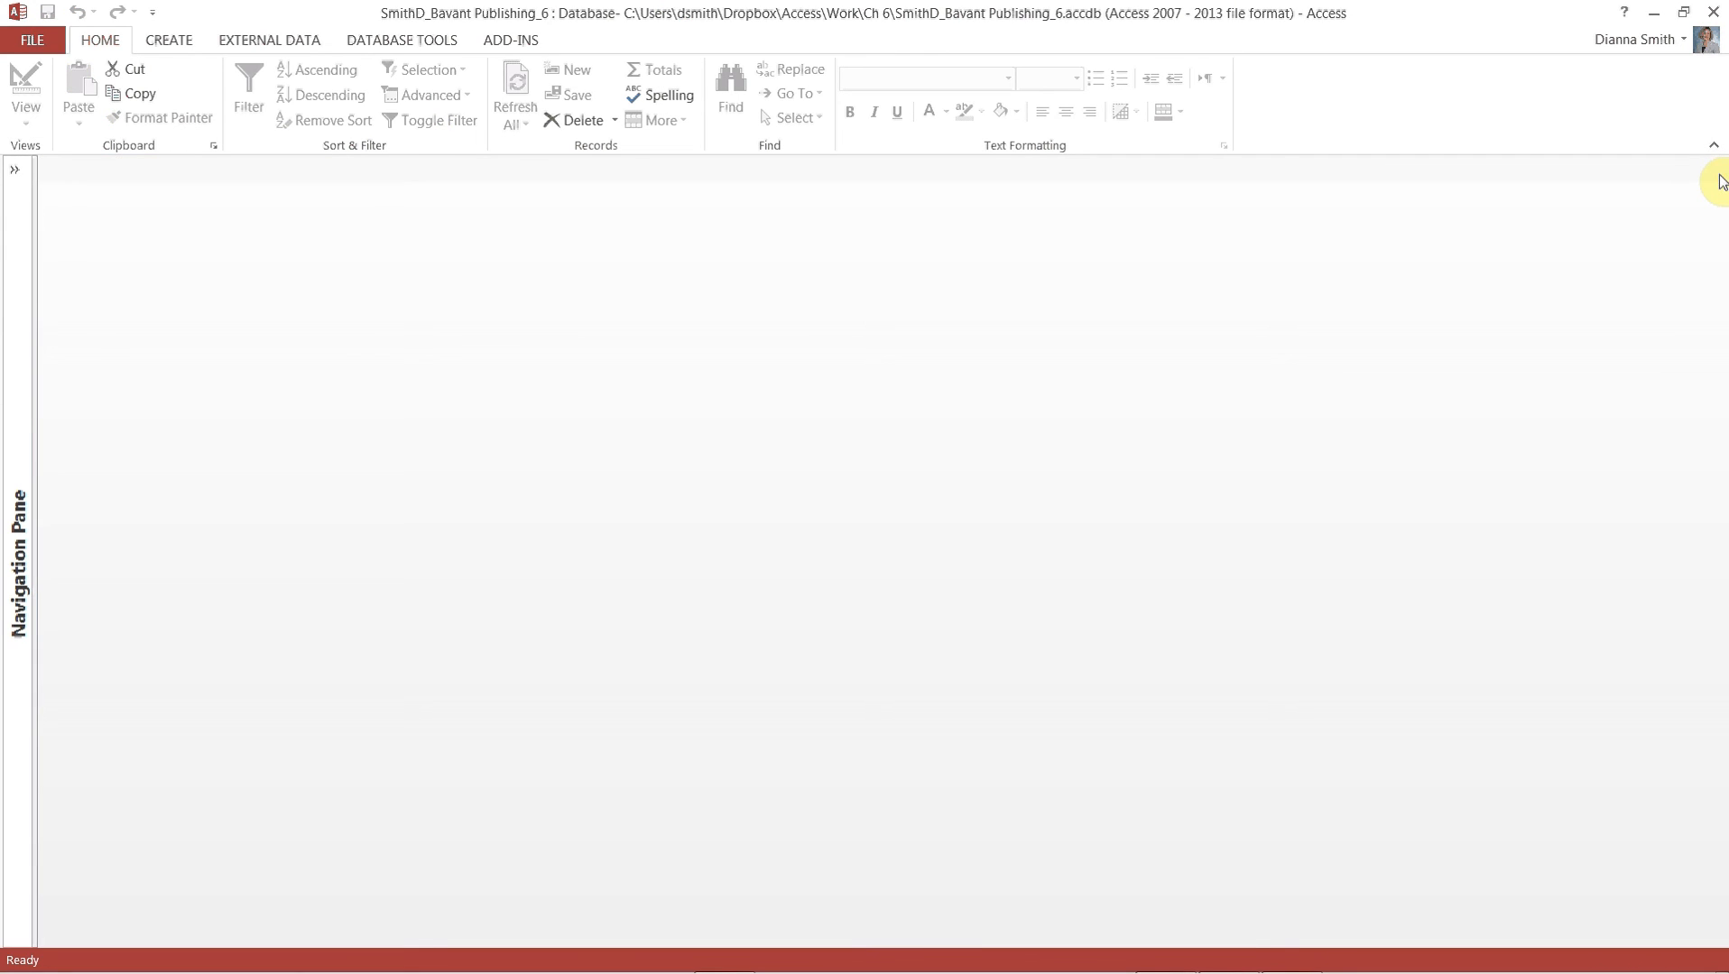